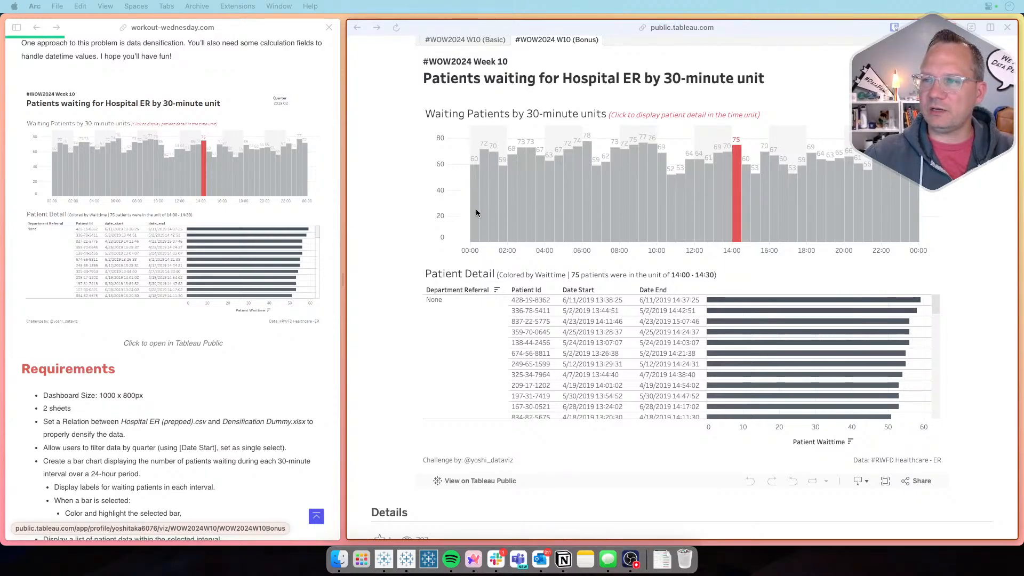
Read the challenge introduction, focusing on the example of a patient waiting from 0:00 am to 0:45 am
scroll(278, 306, "up", 5)
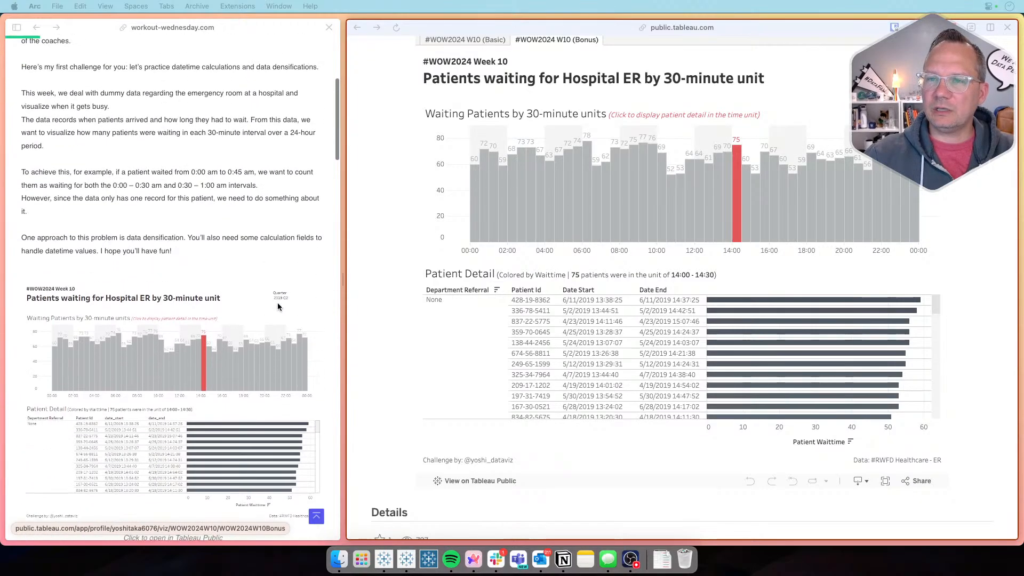
scroll(278, 303, "up", 6)
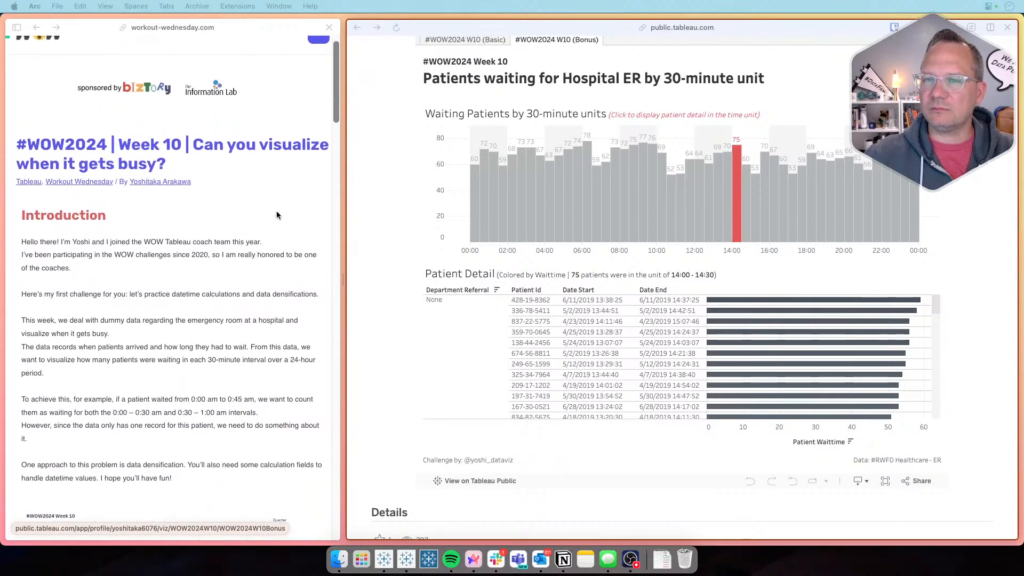
scroll(233, 296, "down", 4)
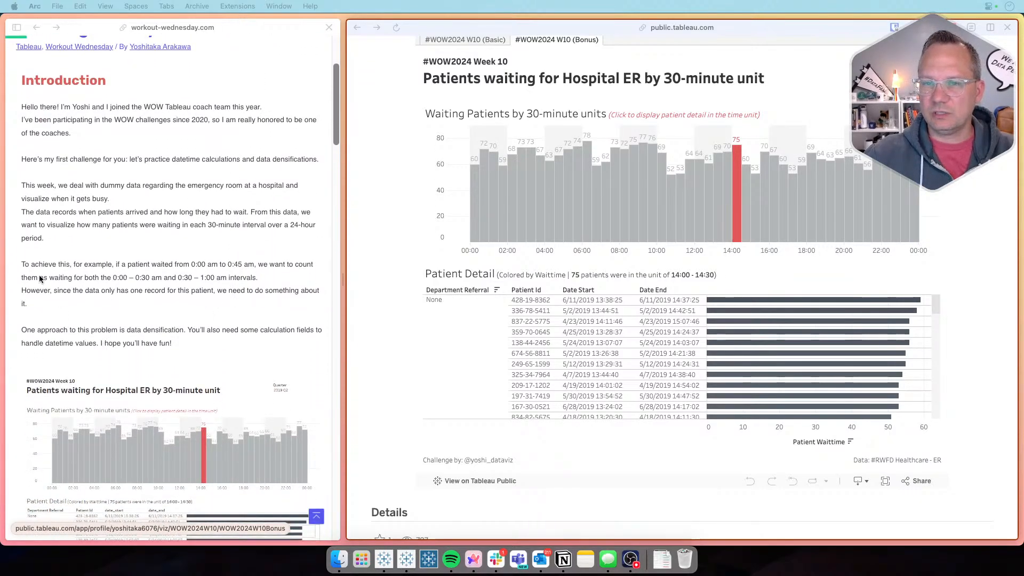
left_click(119, 264)
left_click_drag(190, 264, 255, 264)
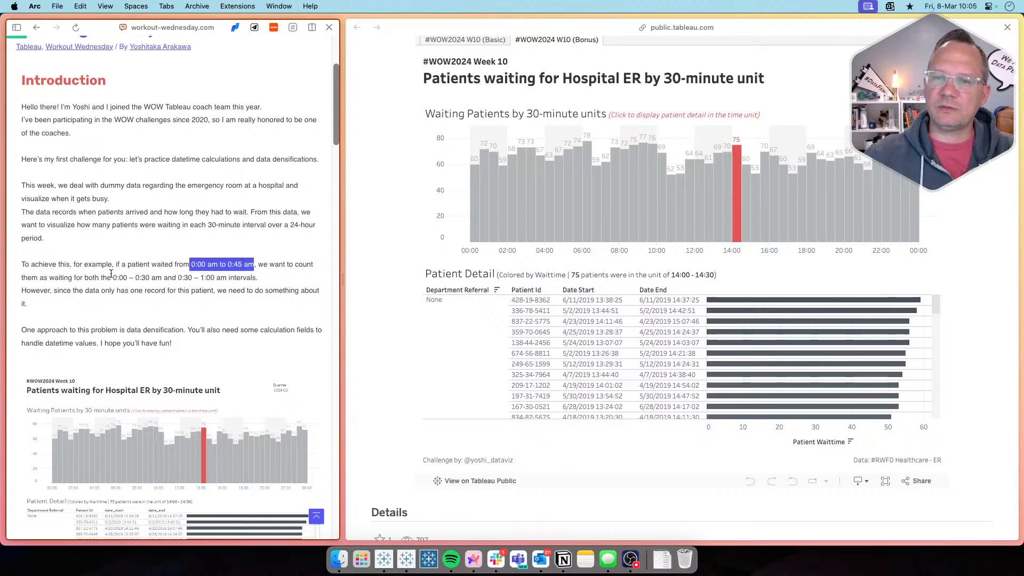
left_click_drag(113, 274, 215, 273)
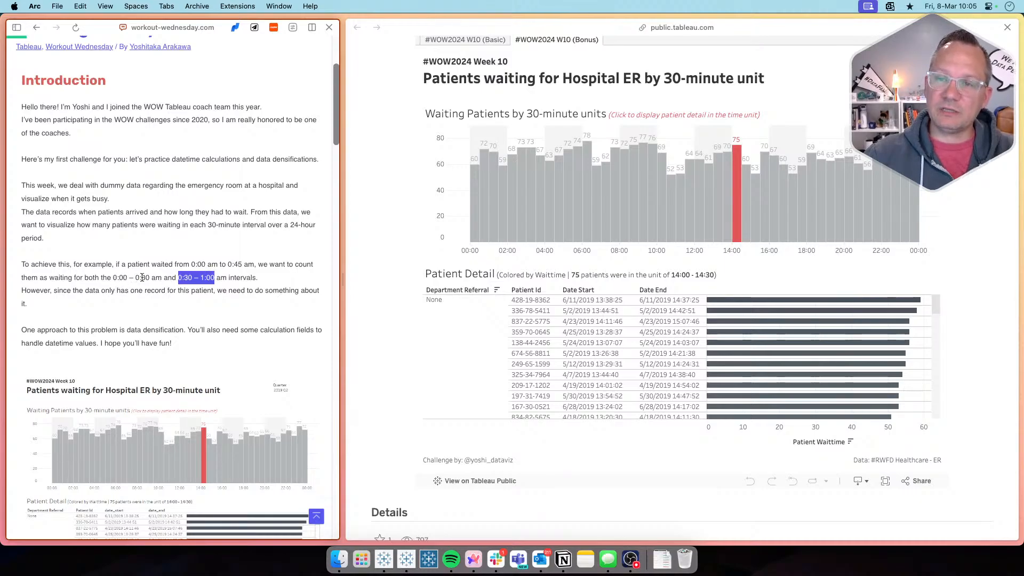
left_click(186, 277)
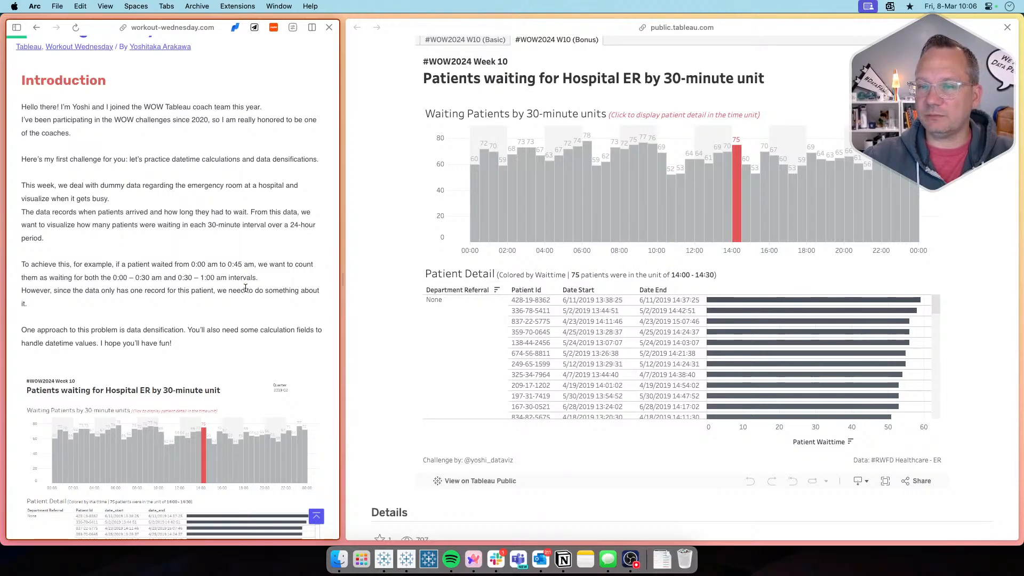
Open the challenge's dataset folder and download Hospital ER (prepped).csv and Densification Dummy.xlsx, allowing multiple downloads from the site
scroll(245, 288, "down", 10)
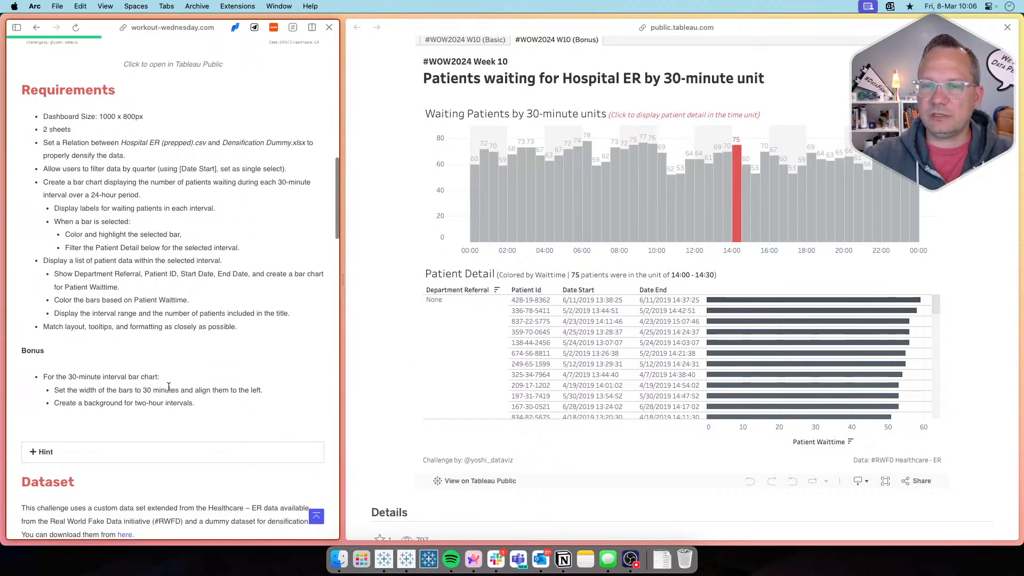
scroll(173, 347, "down", 5)
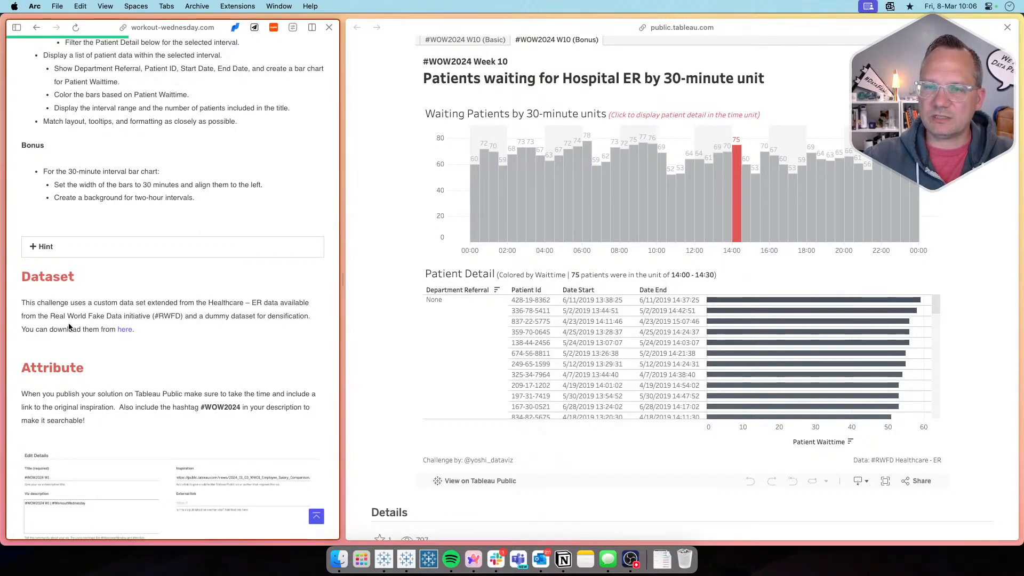
left_click(125, 330)
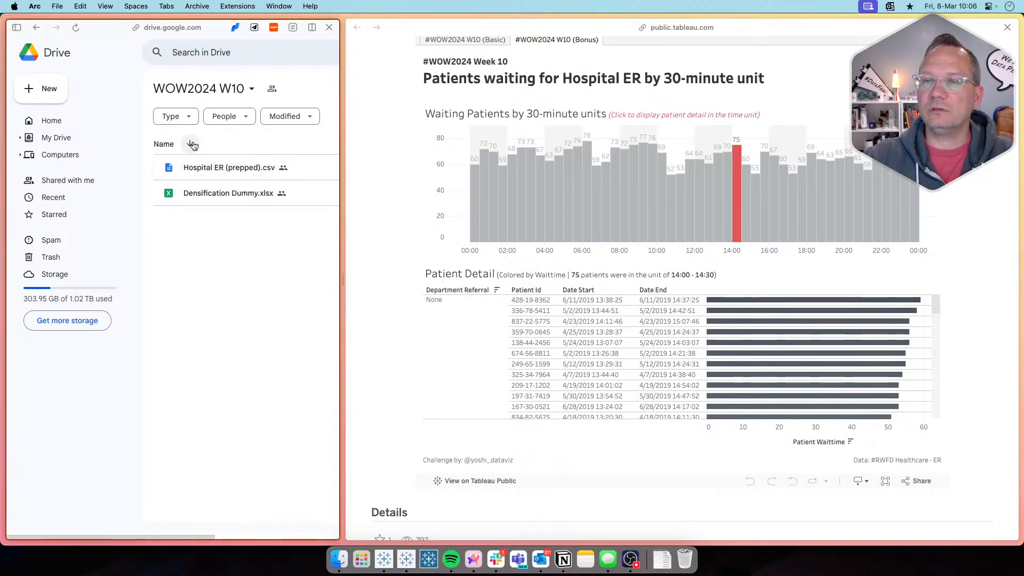
right_click(214, 168)
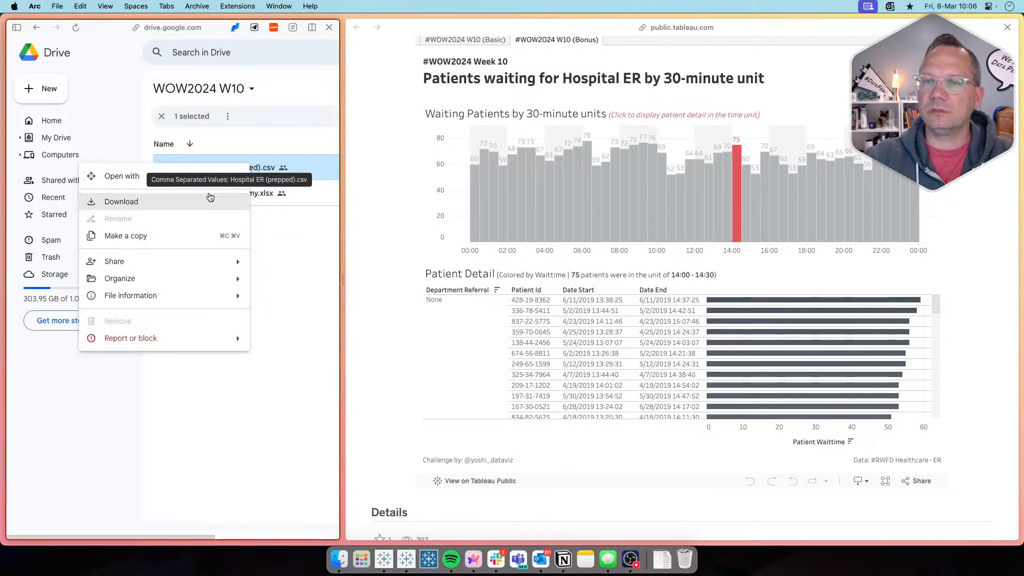
left_click(184, 199)
right_click(243, 195)
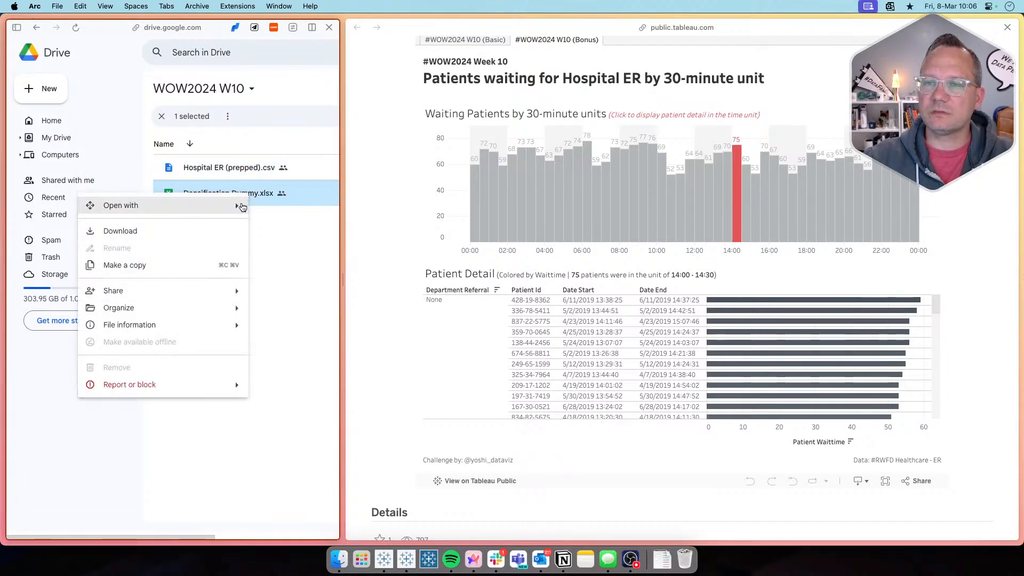
left_click(184, 231)
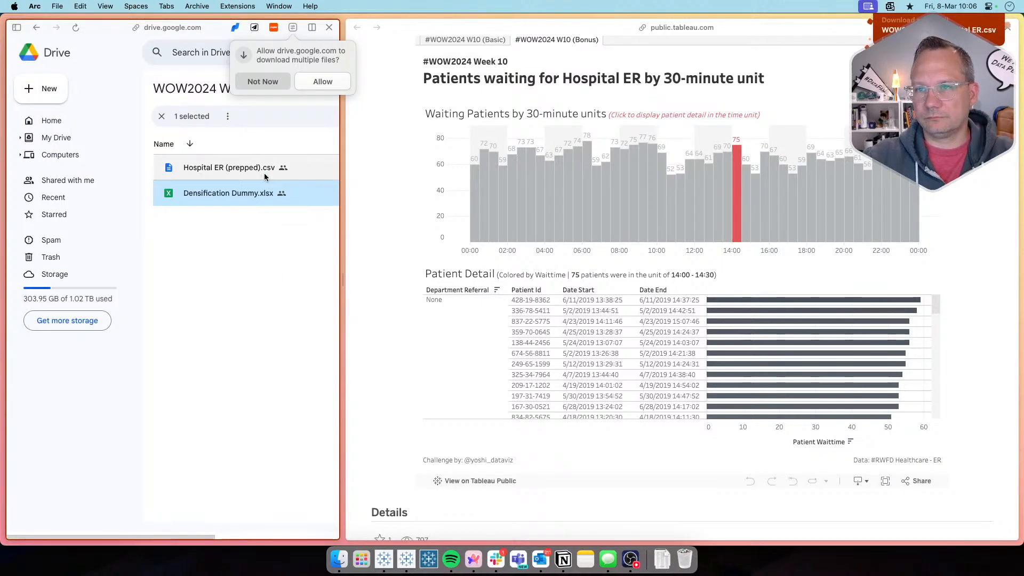
left_click(305, 87)
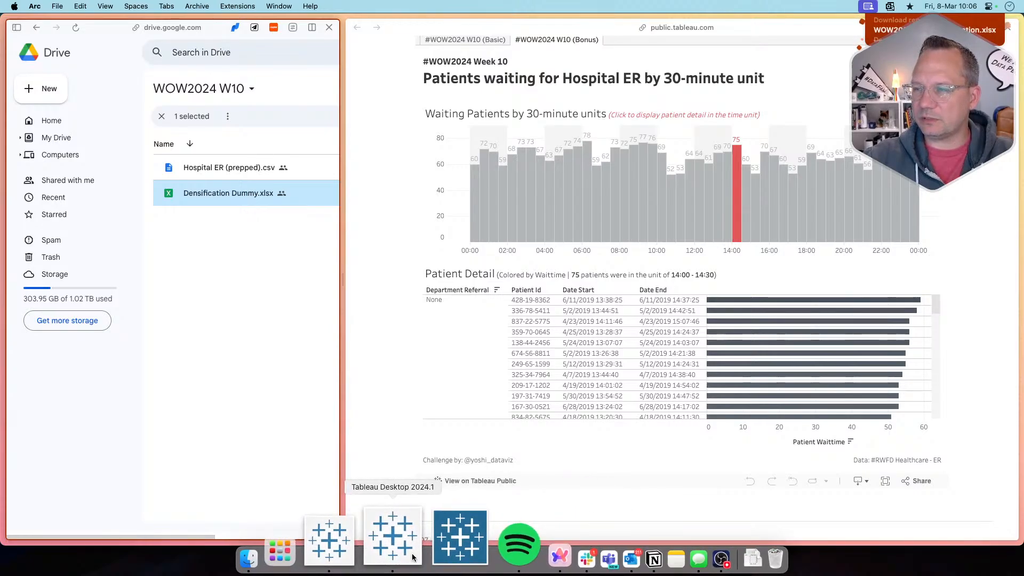
Switch to Tableau Desktop, connect to the WOW2024 W10 Densification Excel file and add the WOW2024 W10 Hospital ER text file as a second connection
left_click(412, 556)
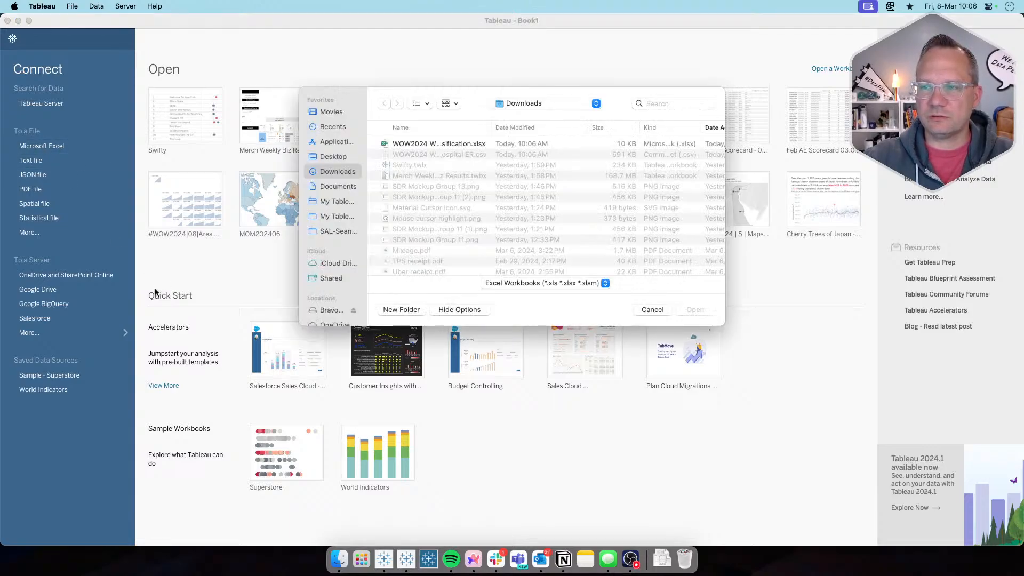
double_click(424, 145)
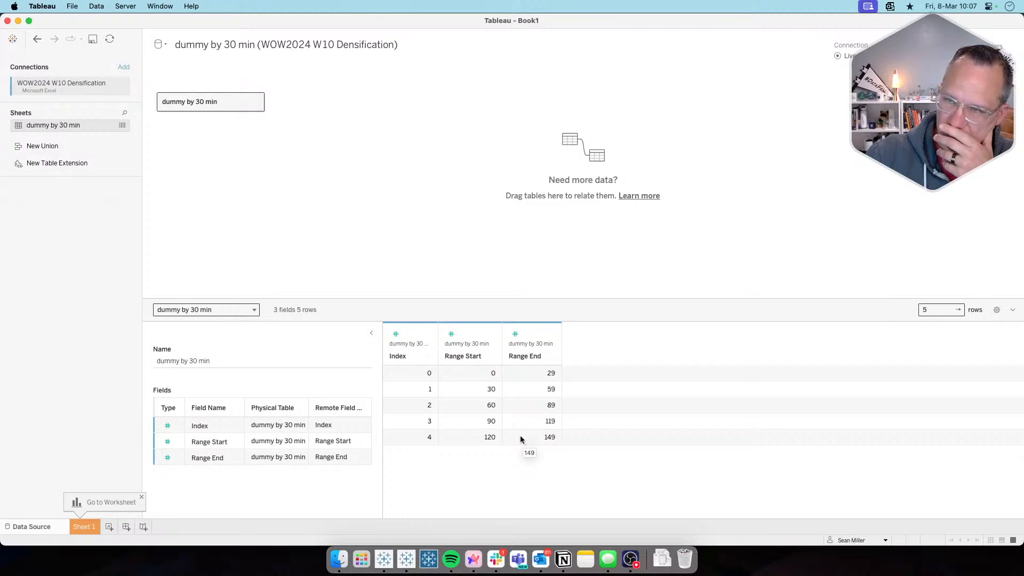
left_click(125, 68)
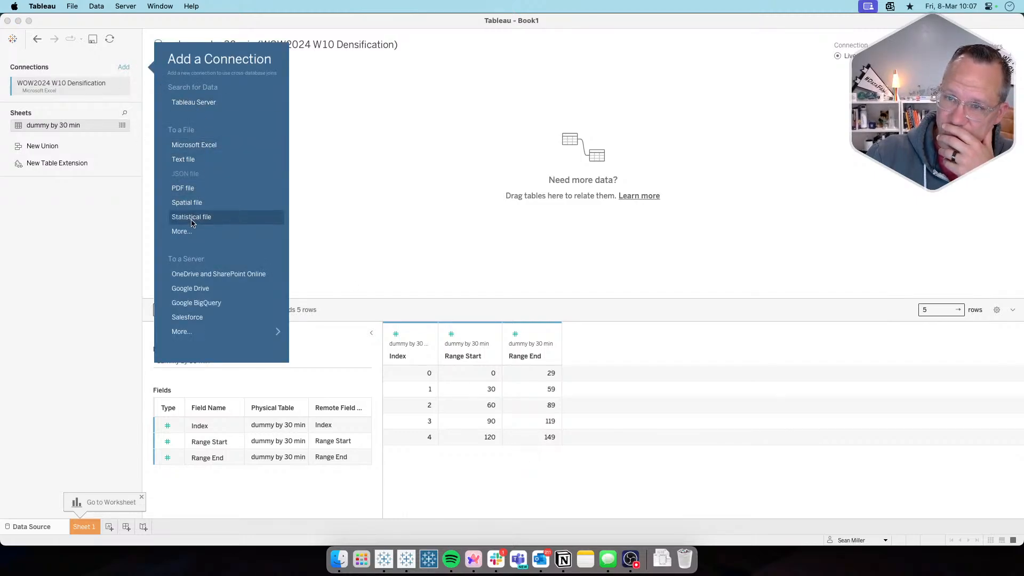
left_click(191, 160)
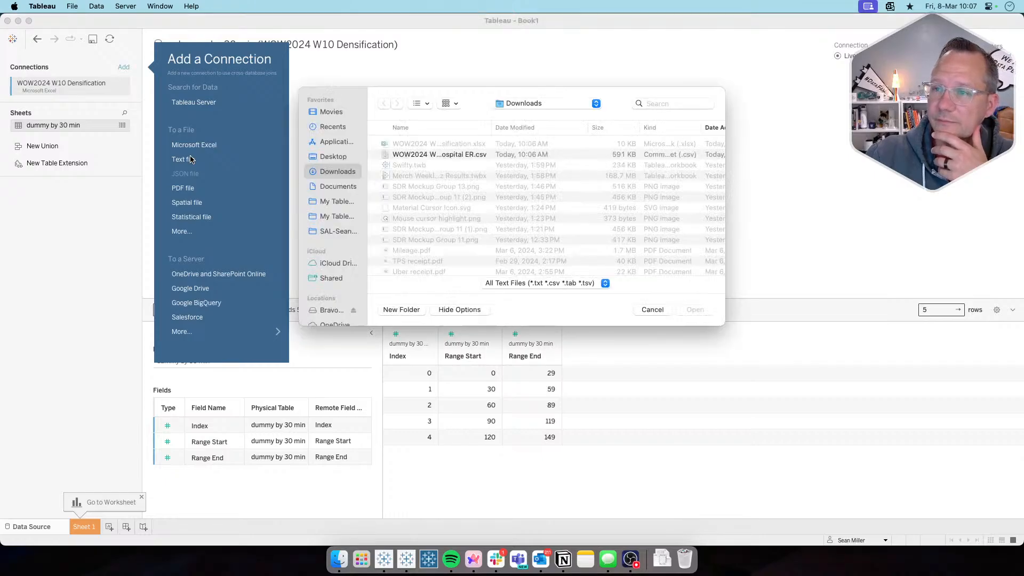
double_click(435, 155)
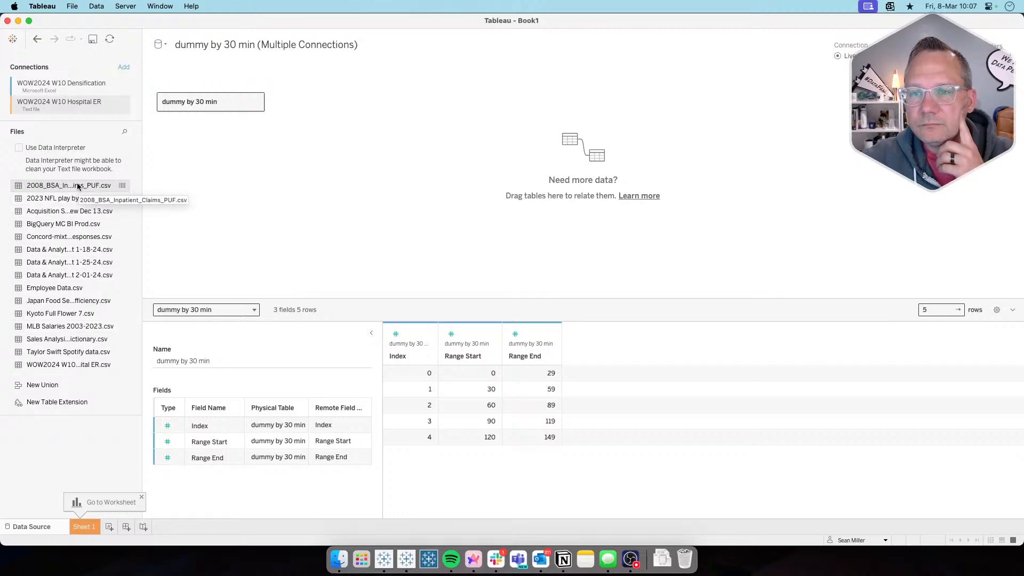
Add 2008_BSA_Inpatient_Claims_PUF.csv to the data model beside dummy by 30 min and check the table's options
left_click_drag(77, 186, 267, 200)
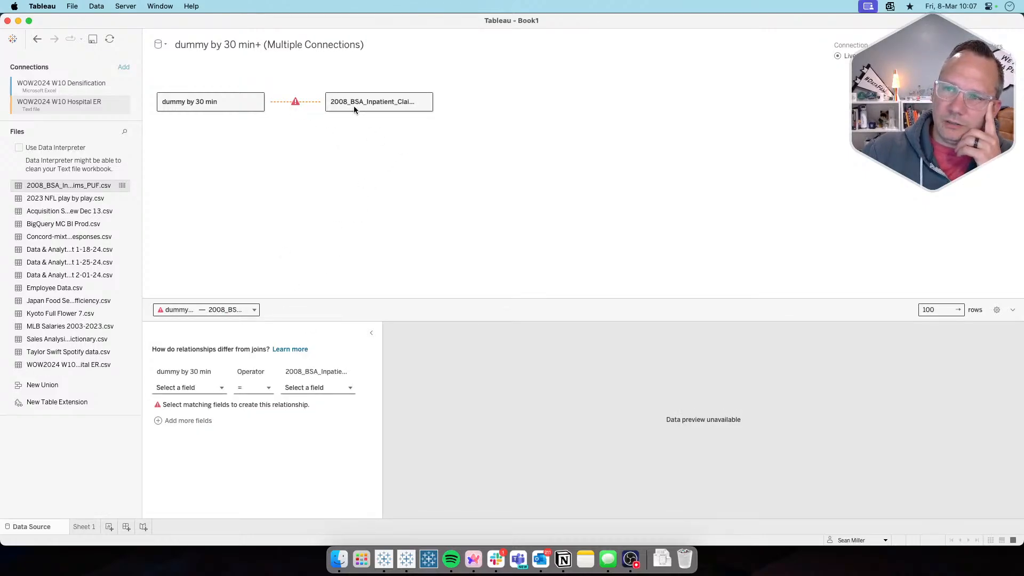
left_click(425, 102)
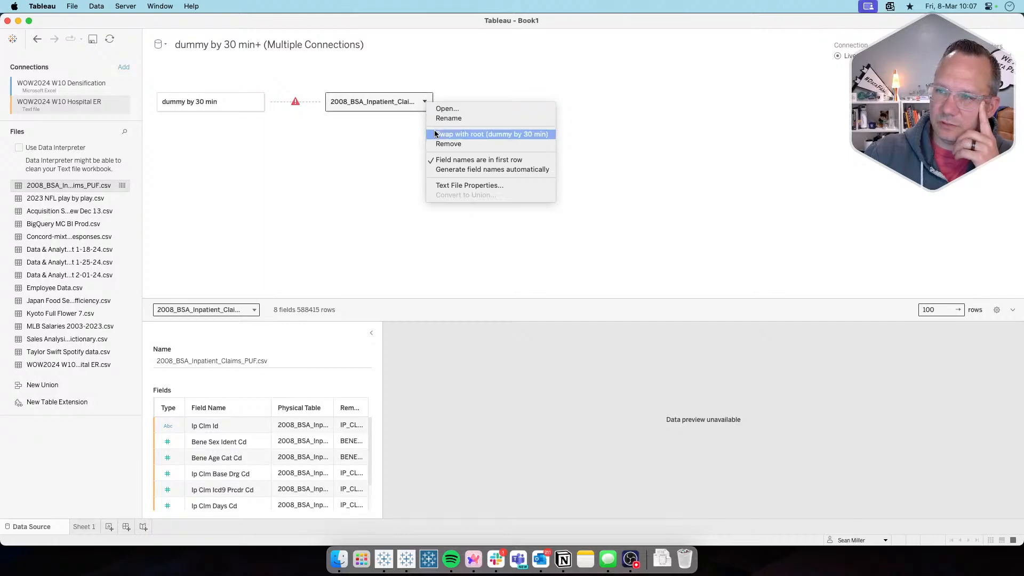
left_click(353, 184)
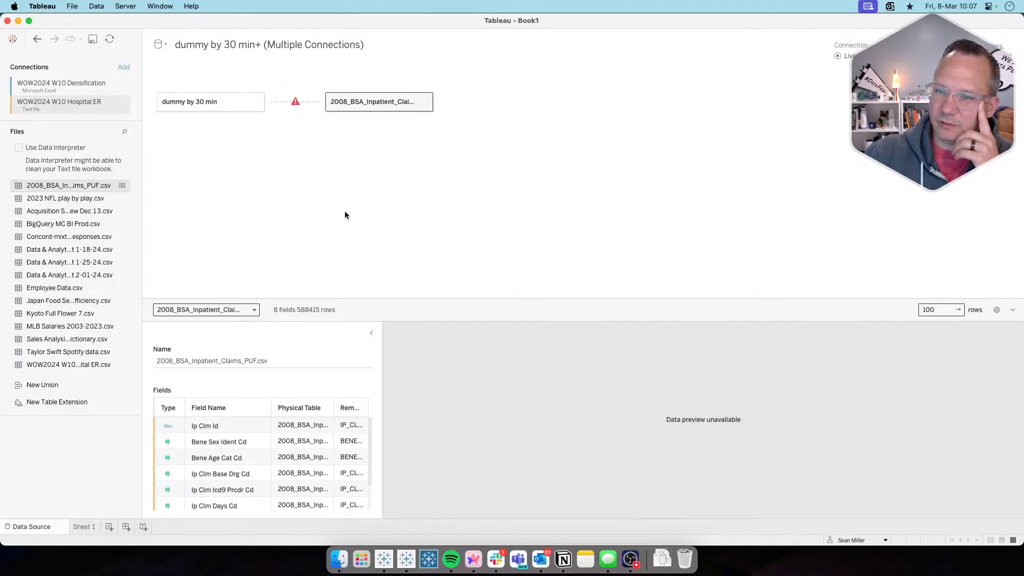
left_click(425, 102)
left_click(347, 181)
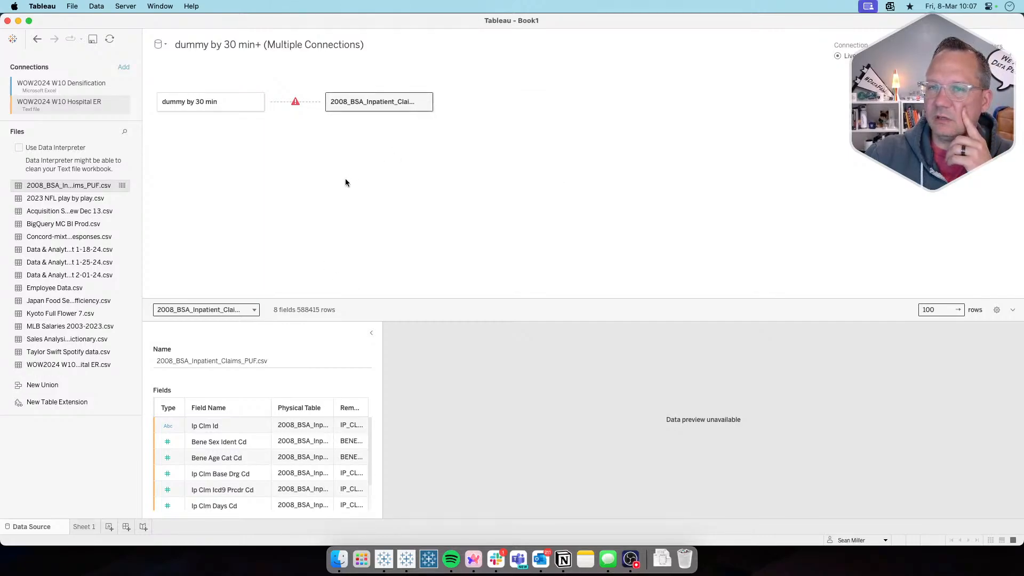
Create a new data source from the text file WOW2024 W10 Hospital ER.csv
left_click(96, 7)
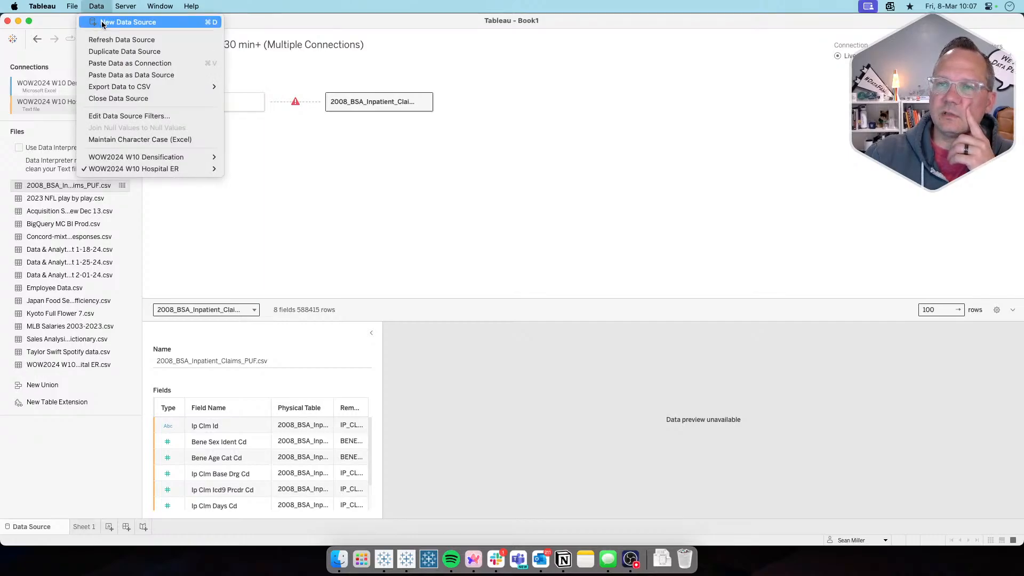
left_click(103, 24)
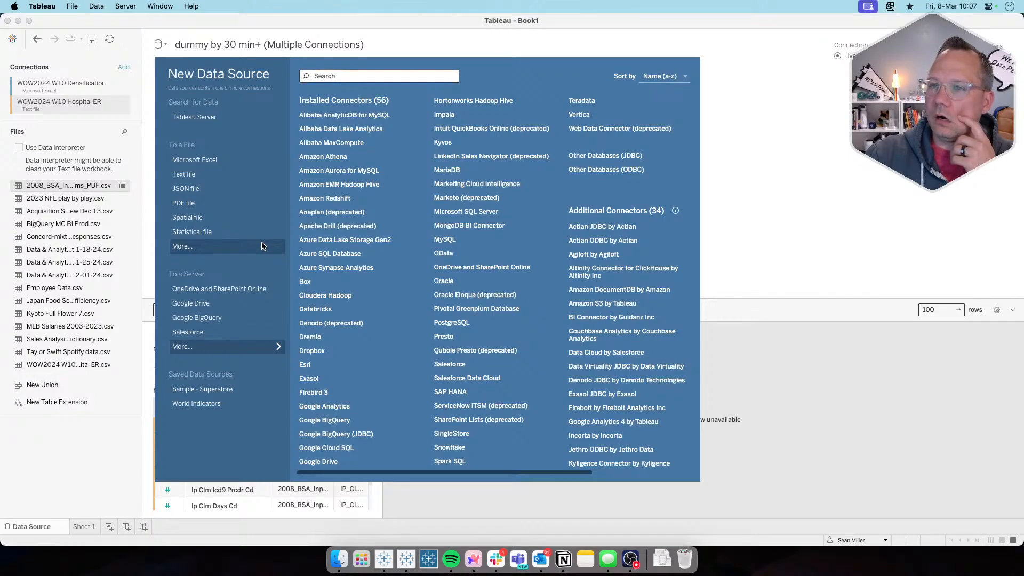
left_click(200, 178)
double_click(437, 154)
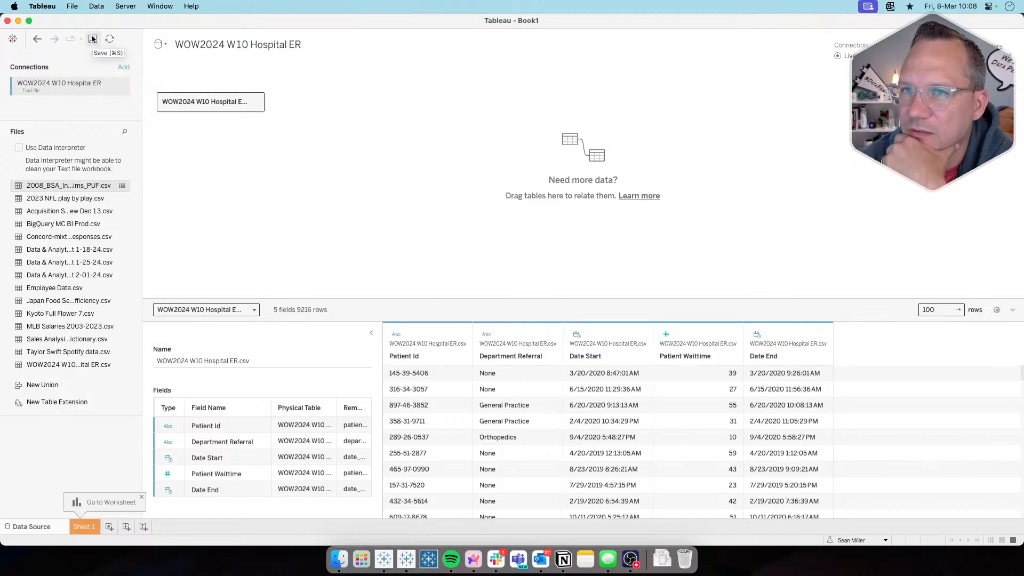
Check the list of data sources and examine the first patient record in the Hospital ER preview
left_click(166, 45)
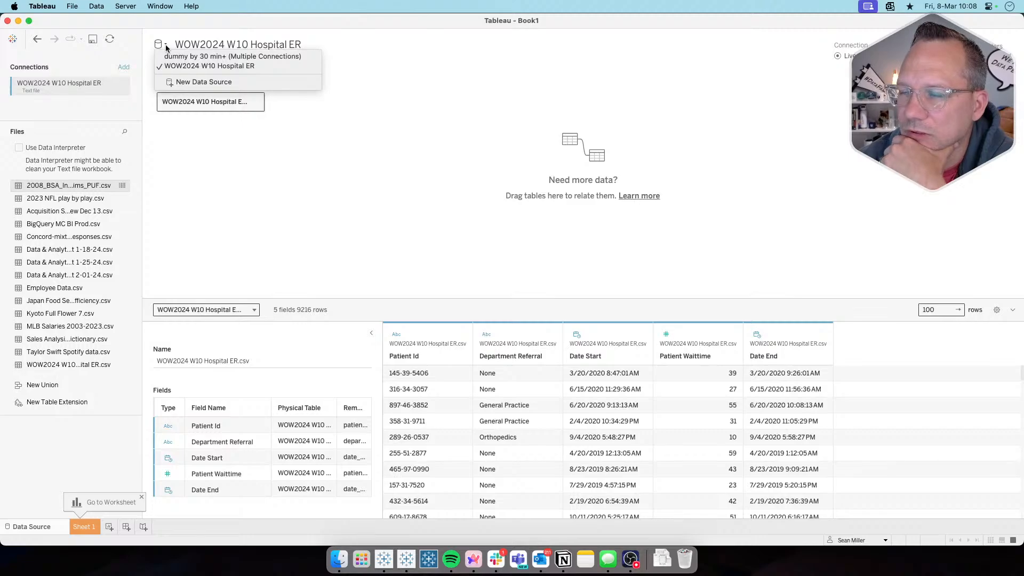
left_click(427, 379)
left_click(438, 378)
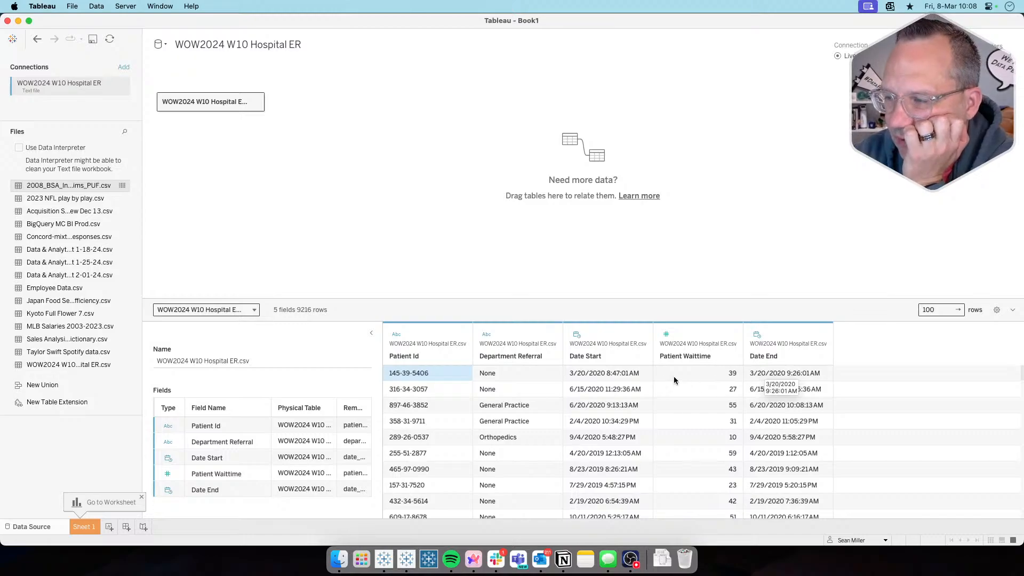
Launch Tableau Prep Builder and examine the first record's Patient Waittime in the Hospital ER preview
left_click(428, 549)
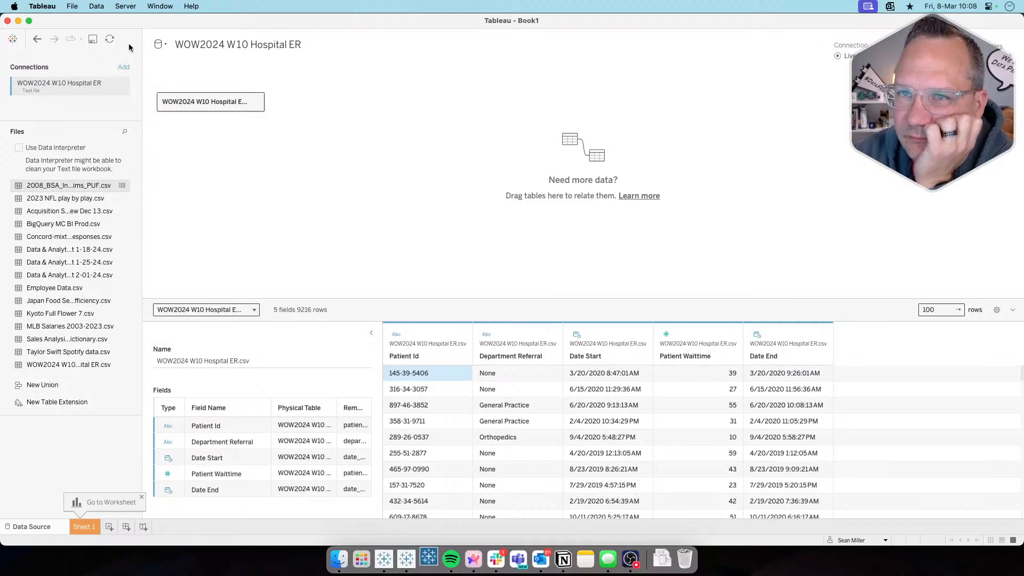
left_click(98, 8)
left_click(361, 222)
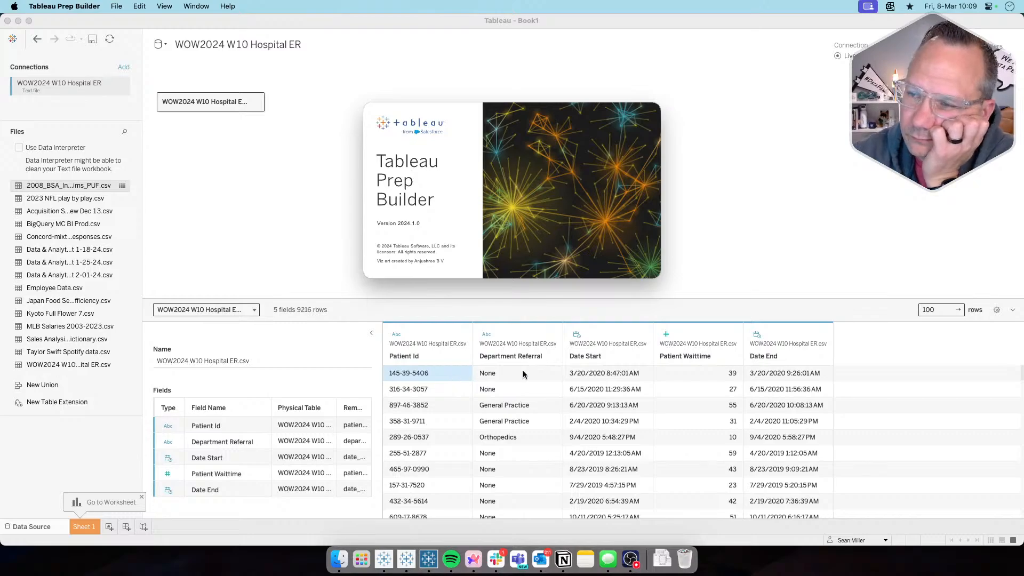
left_click(432, 375)
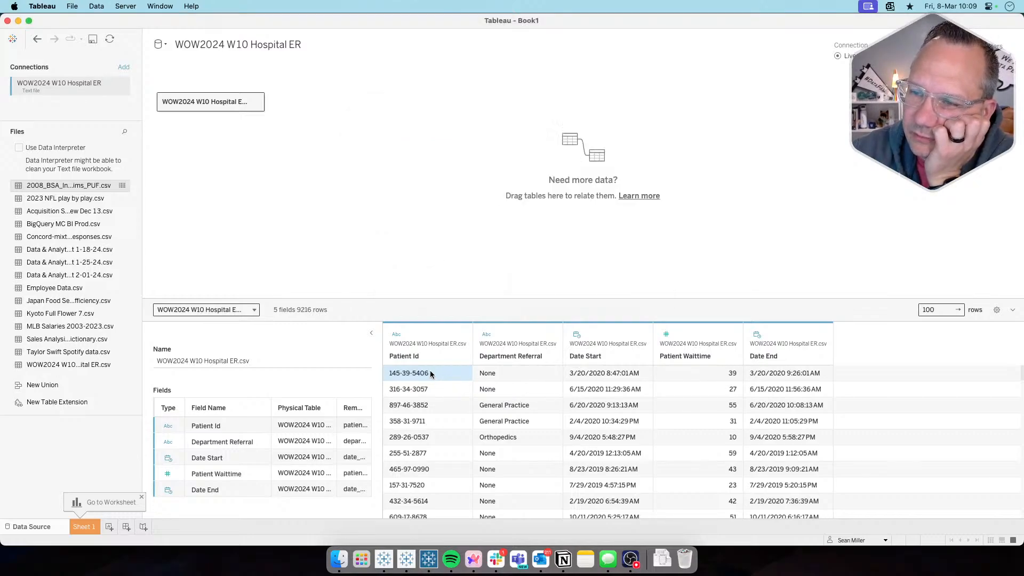
left_click(697, 376)
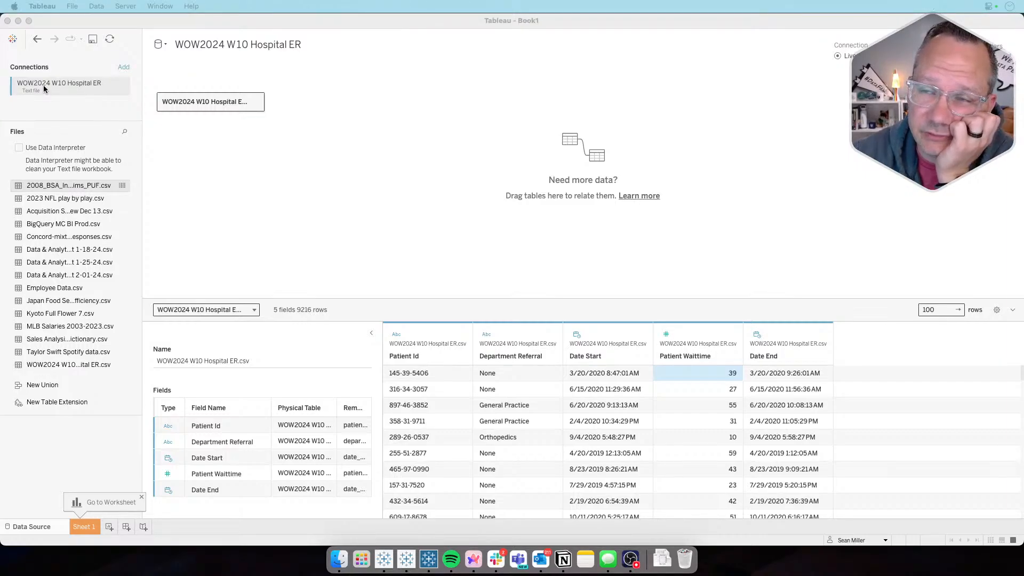
left_click(382, 241)
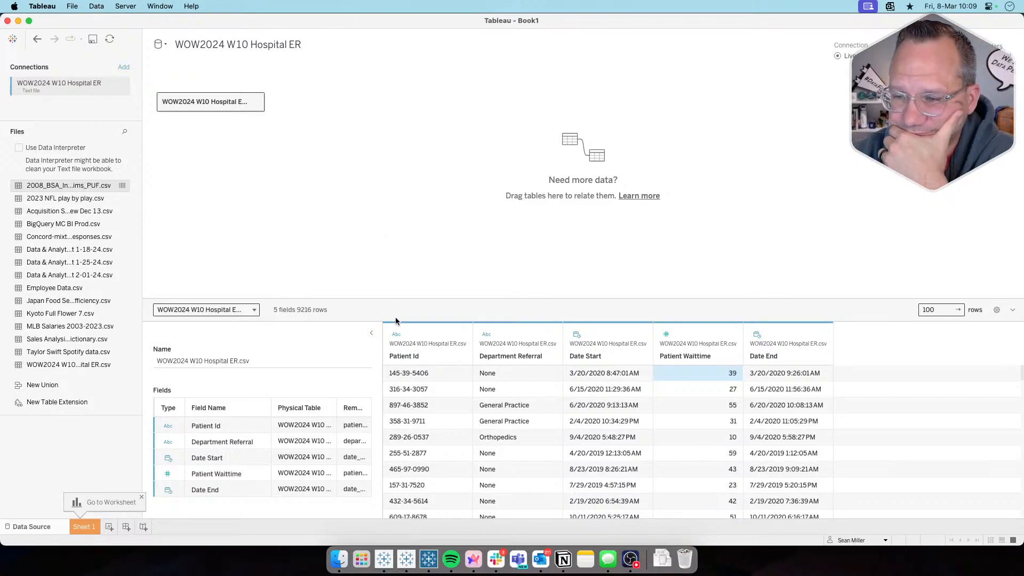
left_click(430, 555)
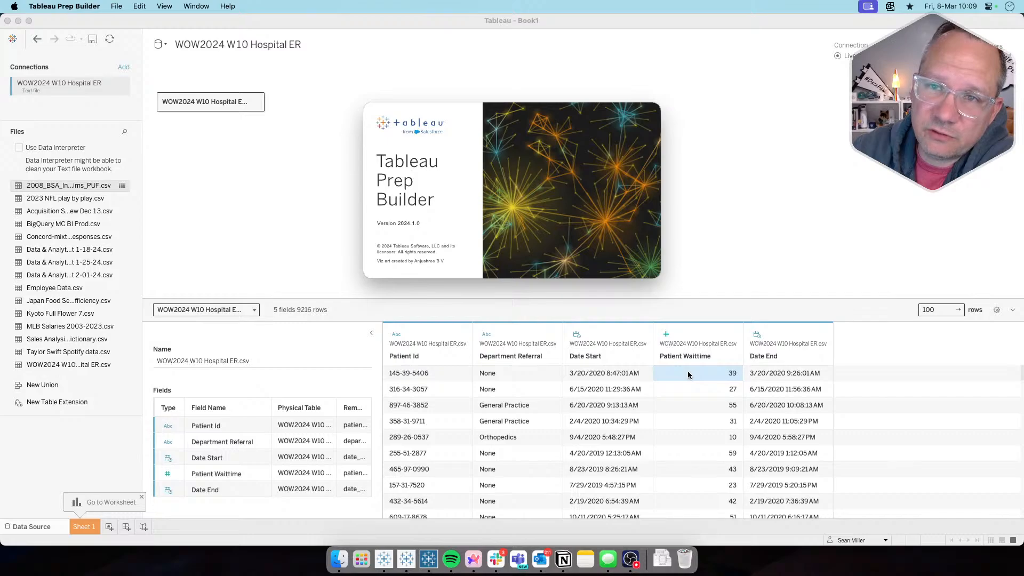
Switch to the dummy by 30 min+ (Multiple Connections) data source and swap the 2008_BSA_Inpatient_Claims_PUF.csv table with the root table
left_click(164, 47)
left_click(164, 47)
left_click(203, 53)
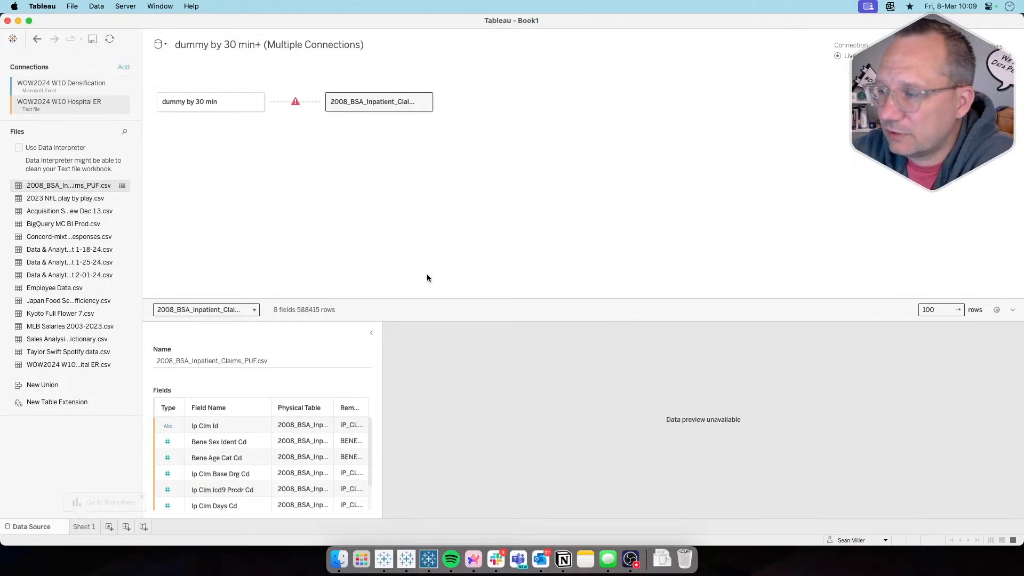
left_click(425, 102)
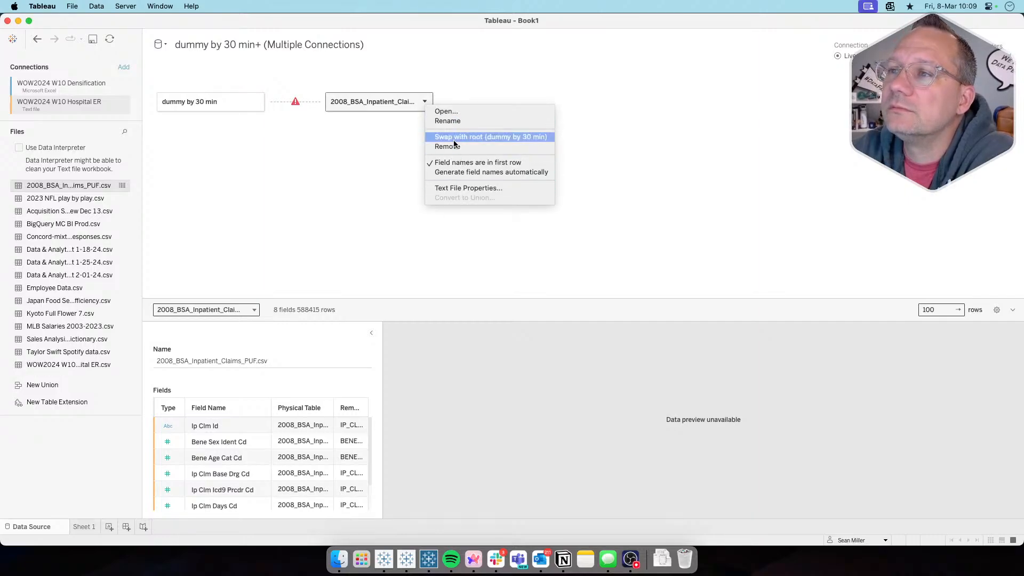
left_click(456, 136)
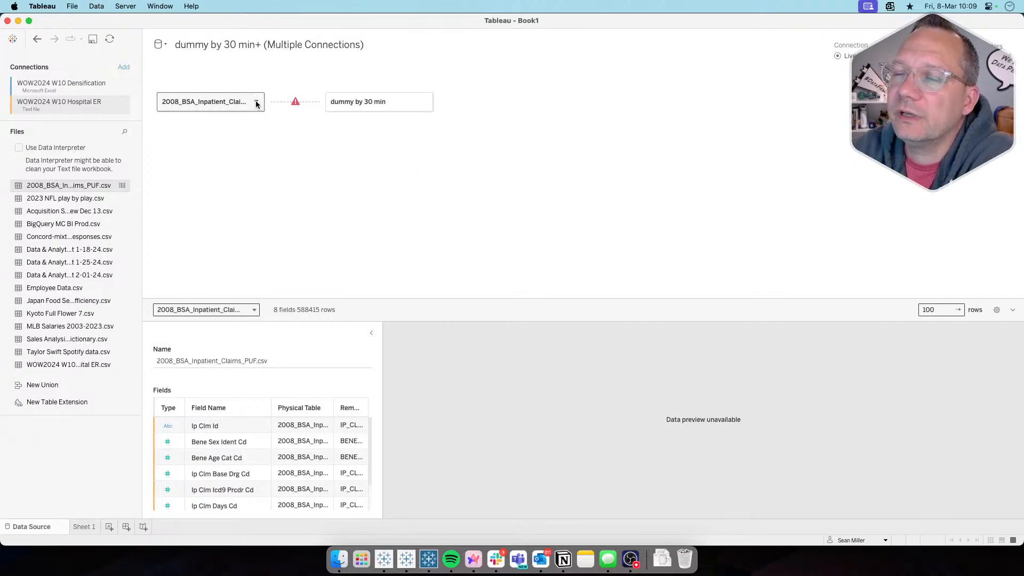
Remove 2008_BSA_Inpatient_Claims_PUF.csv from the data model and add dummy by 30 min from the Densification connection as the root table
left_click(257, 101)
left_click(280, 133)
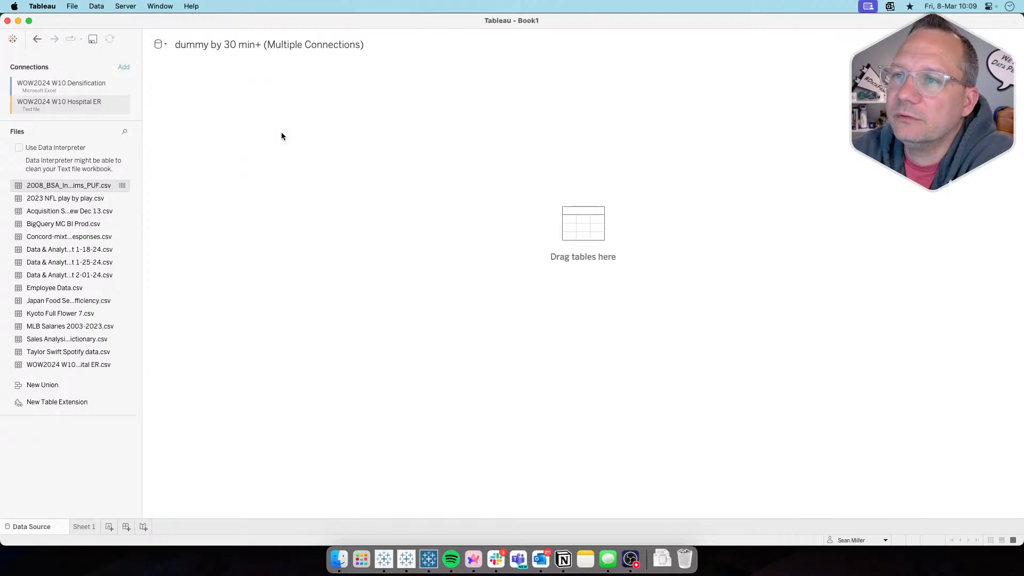
left_click(90, 84)
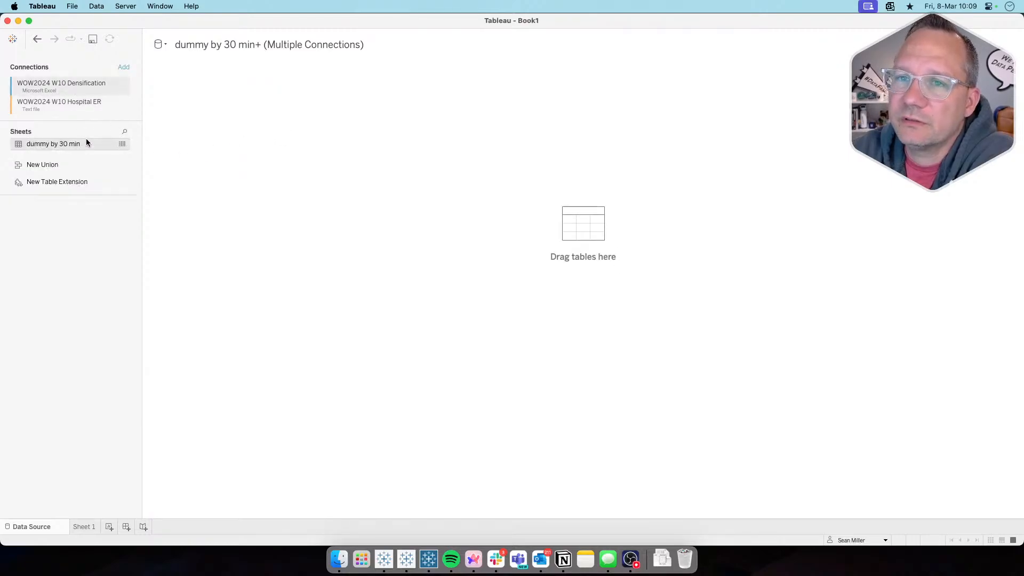
double_click(76, 144)
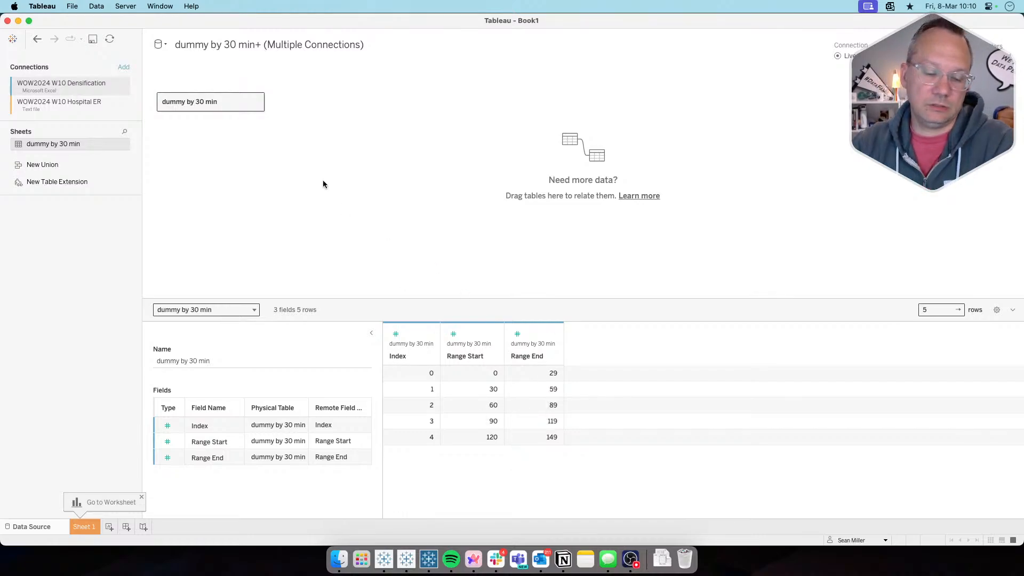
Switch to Tableau Prep Builder and connect to the Excel file WOW2024 W10 Densification.xlsx in the Downloads folder
left_click(429, 558)
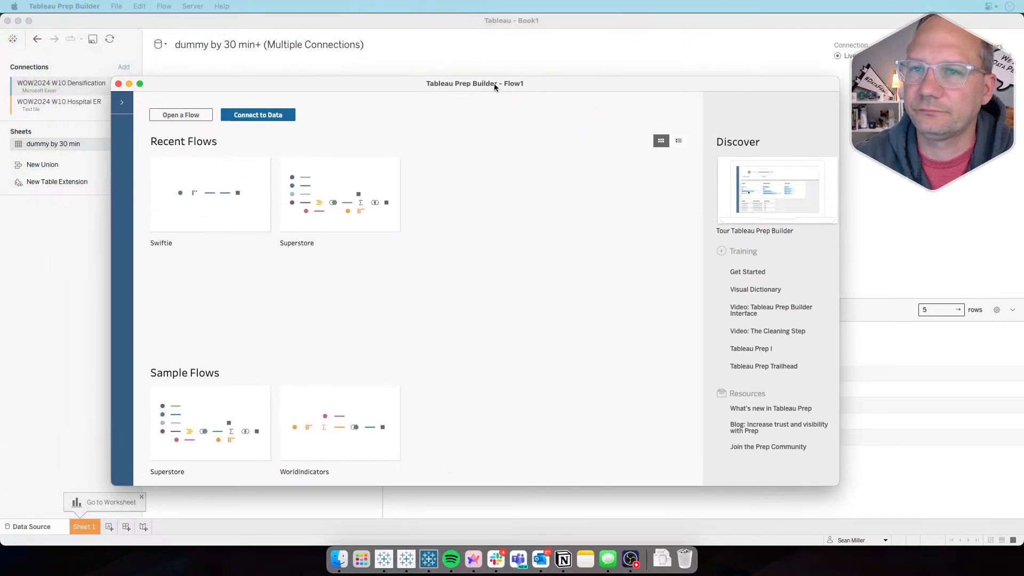
left_click(305, 118)
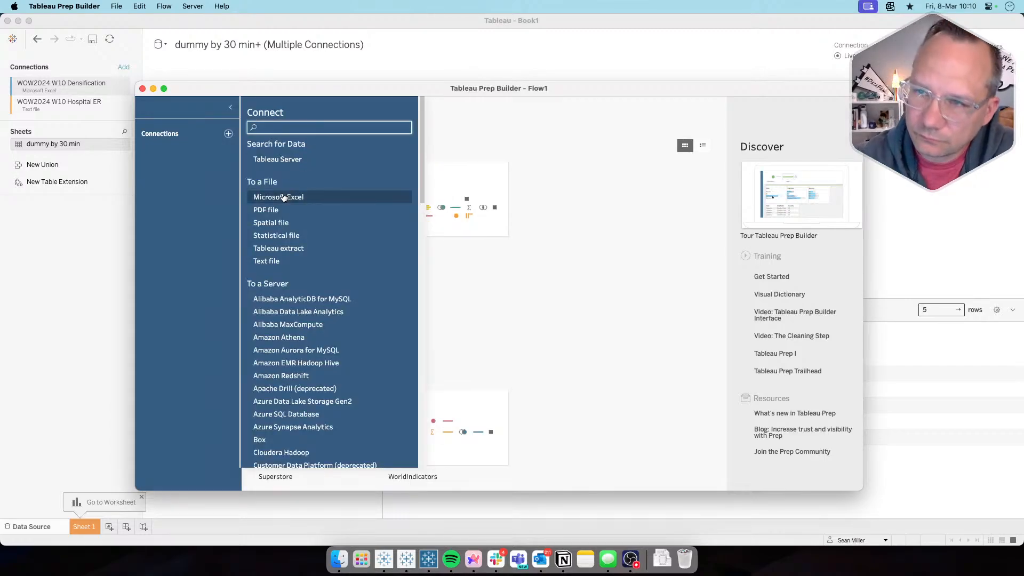
left_click(283, 198)
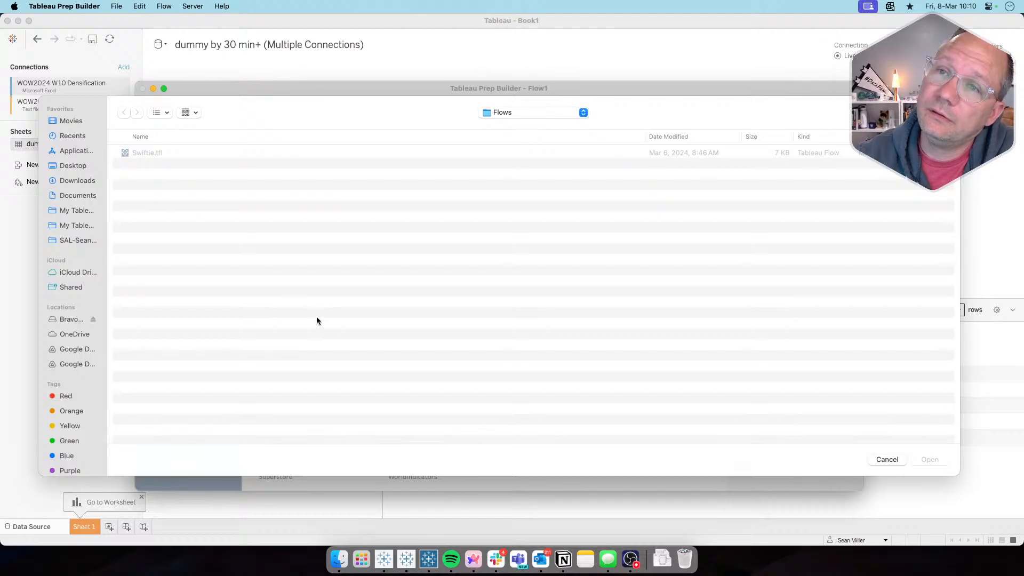
left_click(73, 181)
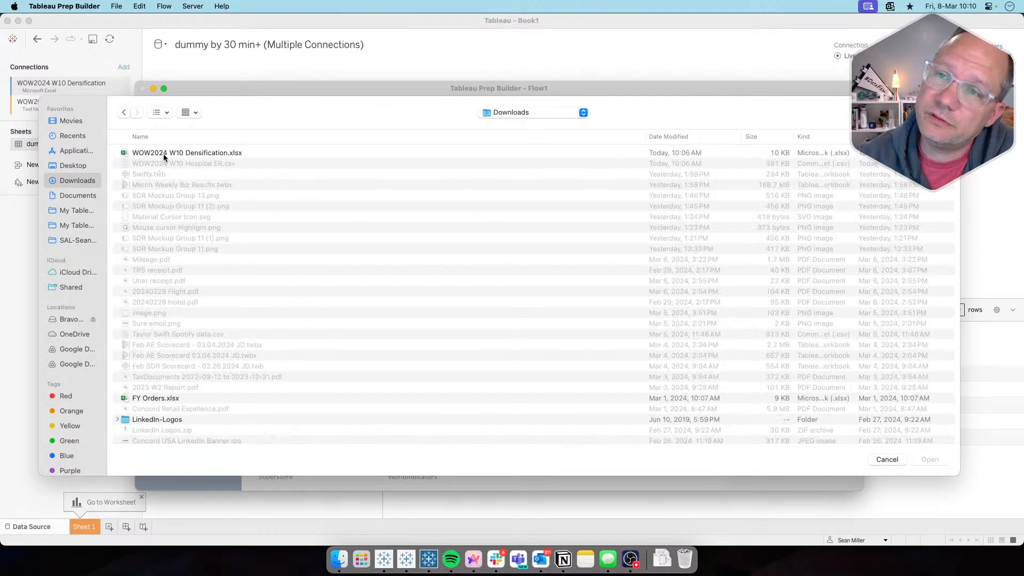
left_click(164, 154)
double_click(164, 153)
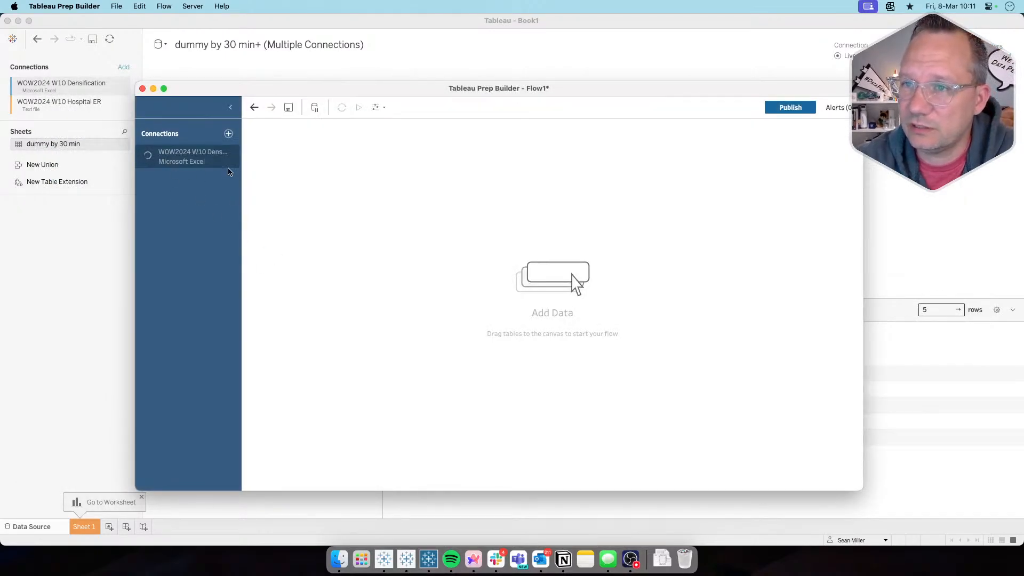
Add a connection to the text file WOW2024 W10 Hospital ER.csv and enlarge the window and flow pane
left_click(229, 133)
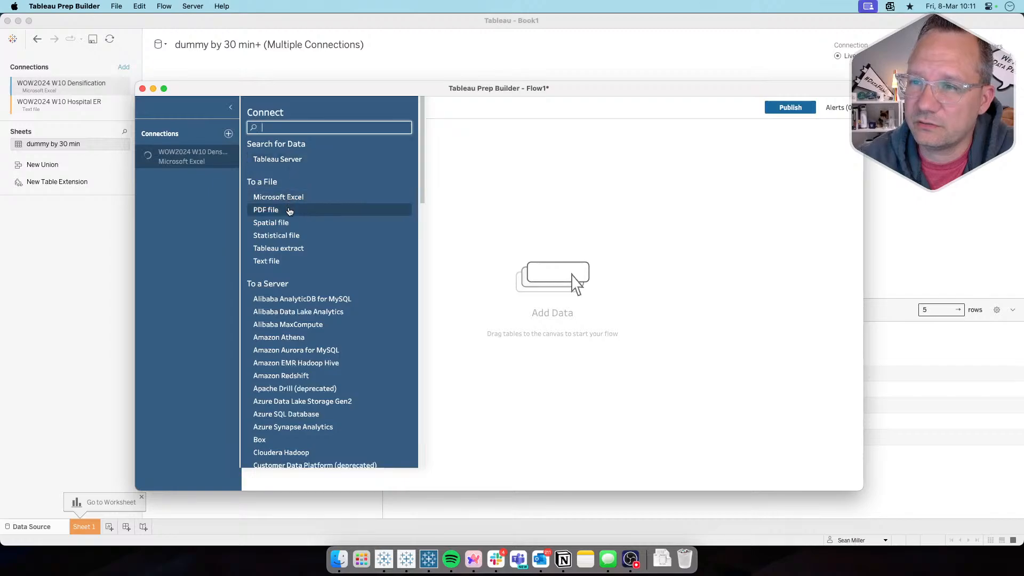
left_click(269, 261)
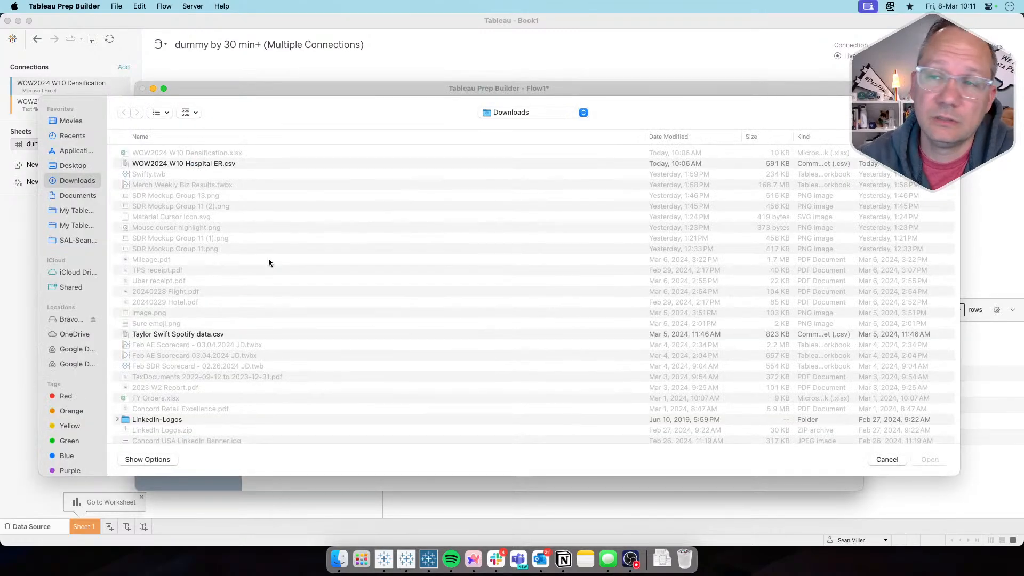
double_click(194, 164)
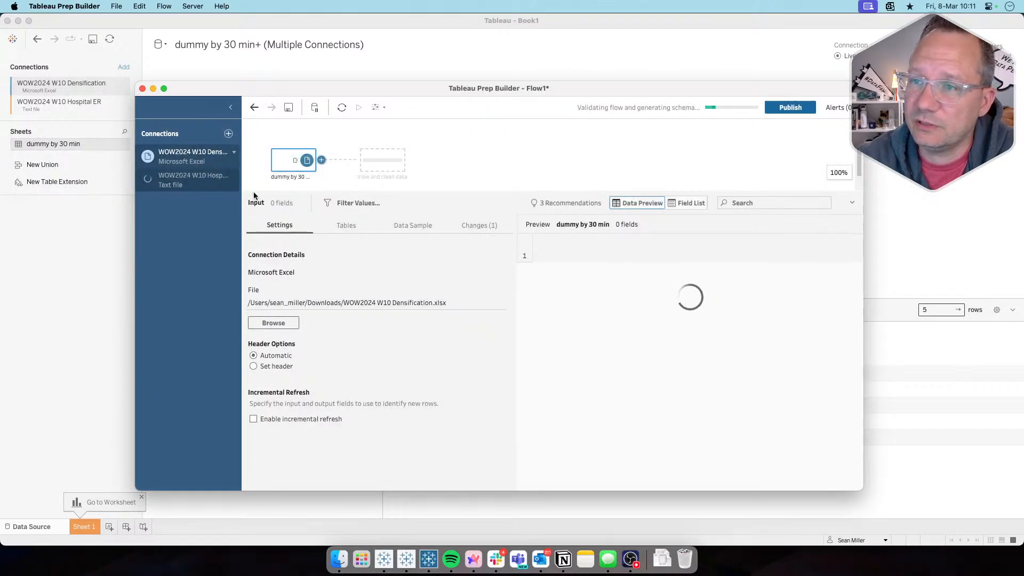
double_click(427, 89)
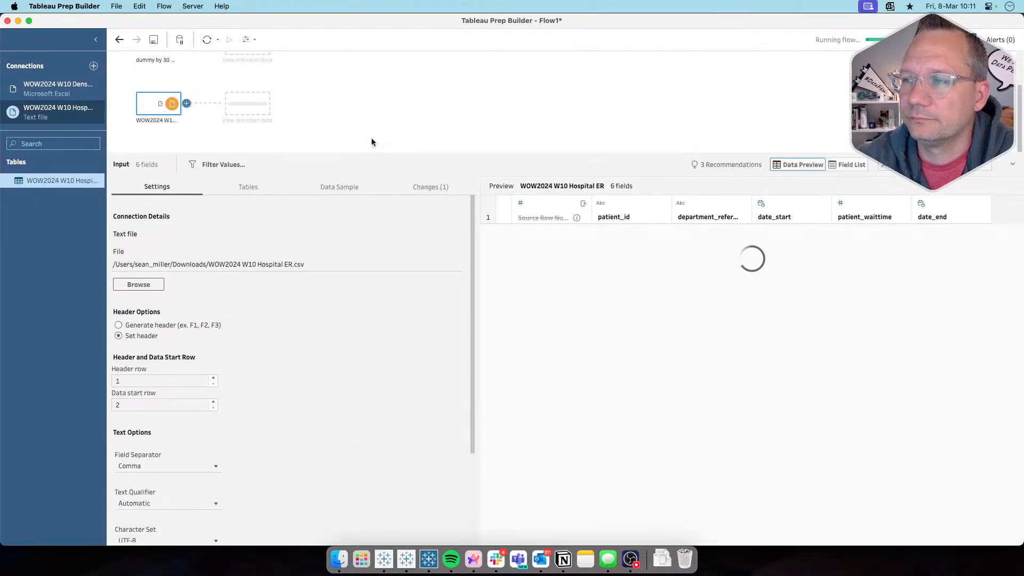
left_click_drag(373, 154, 376, 293)
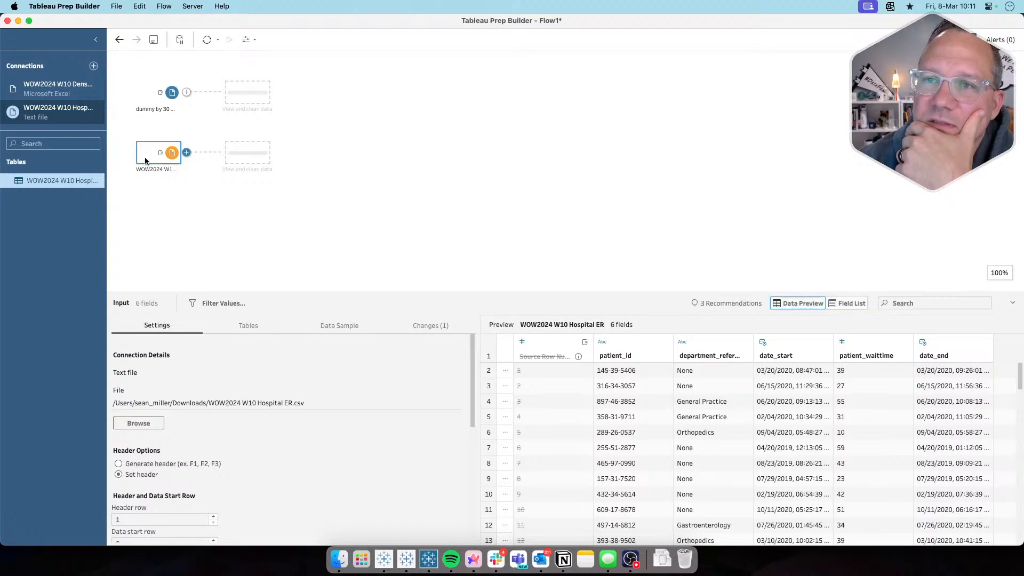
left_click_drag(145, 157, 201, 98)
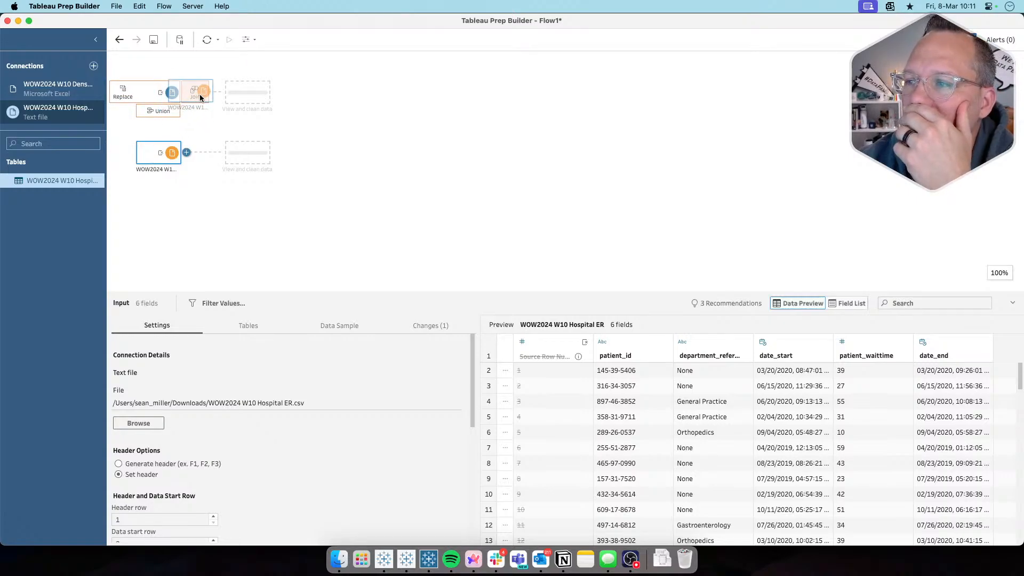
left_click_drag(201, 98, 199, 93)
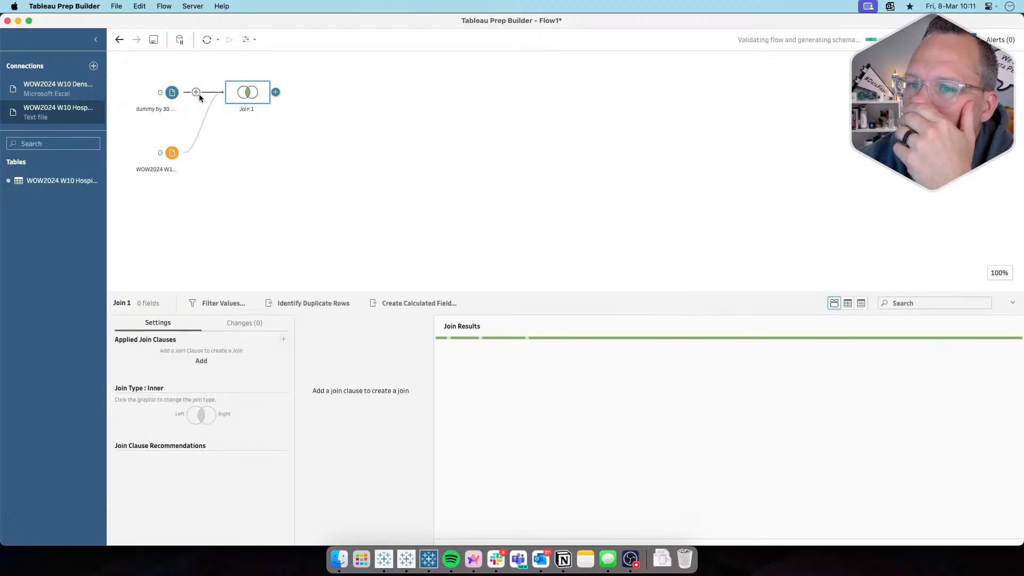
left_click(197, 363)
left_click(238, 378)
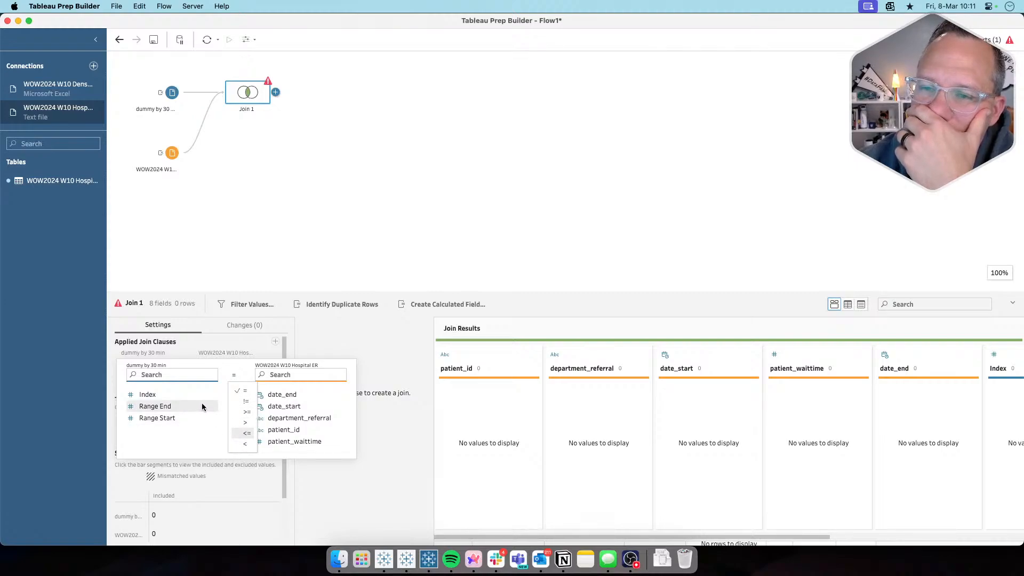
left_click(292, 442)
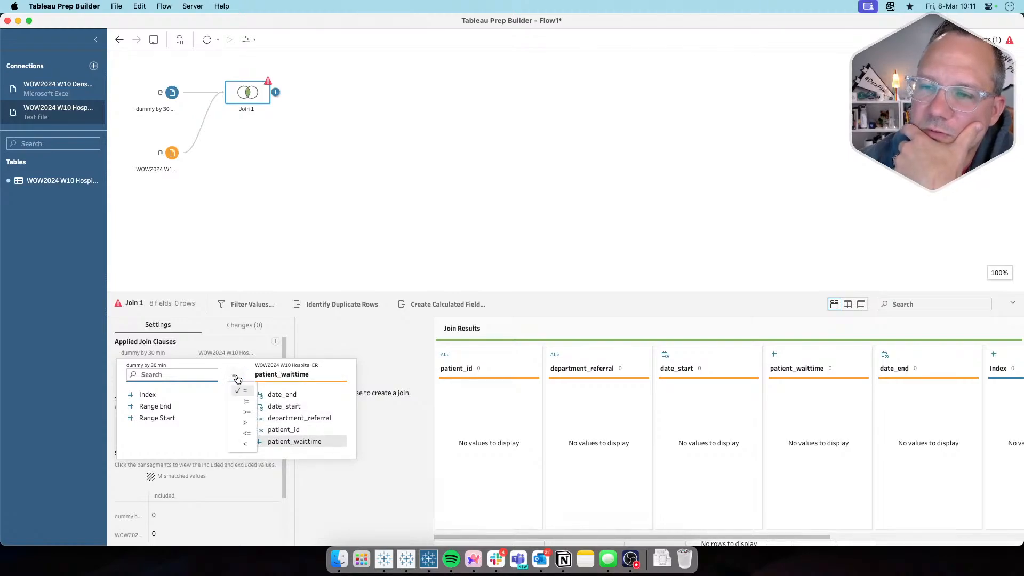
left_click(178, 418)
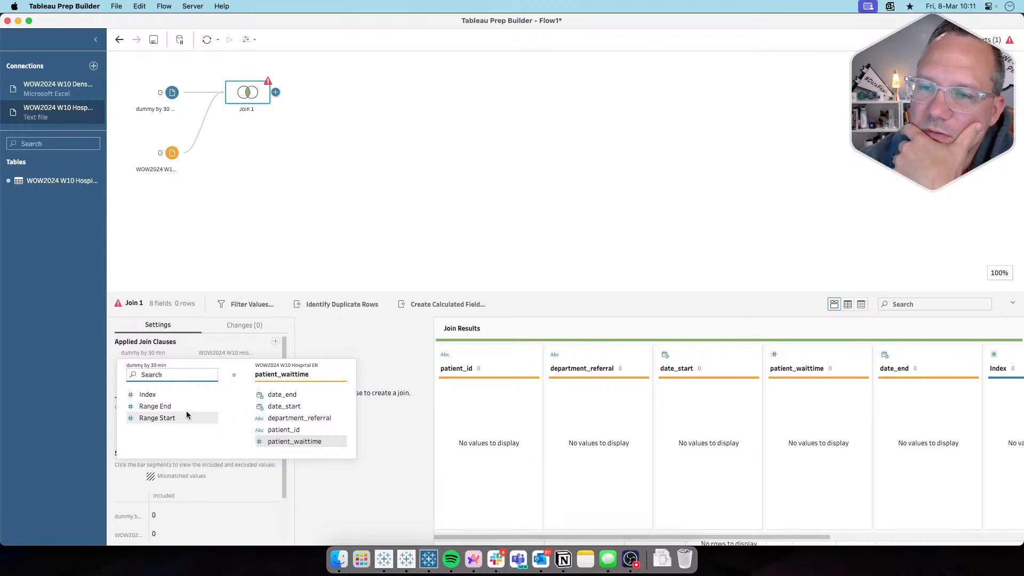
left_click(187, 363)
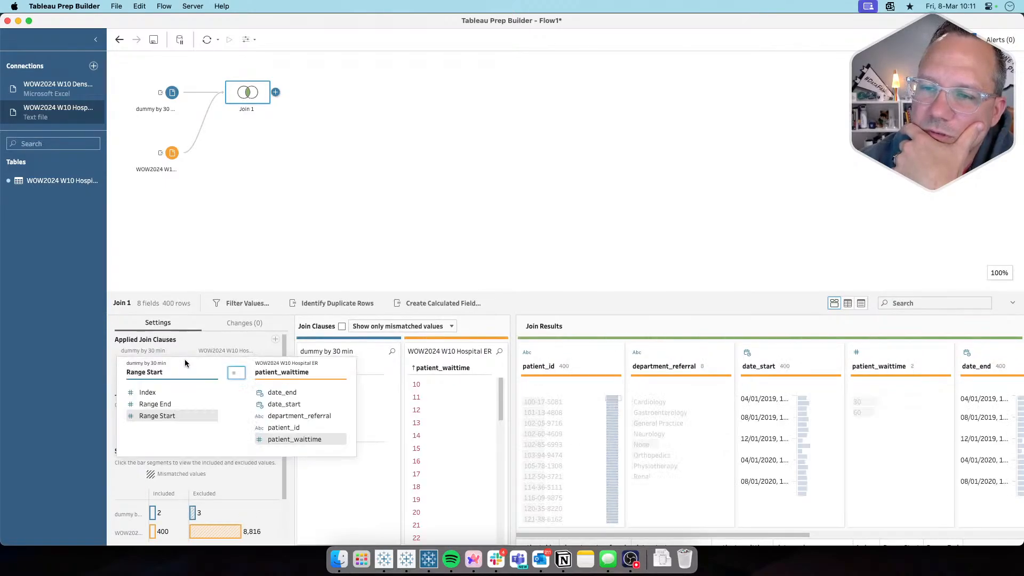
left_click(236, 374)
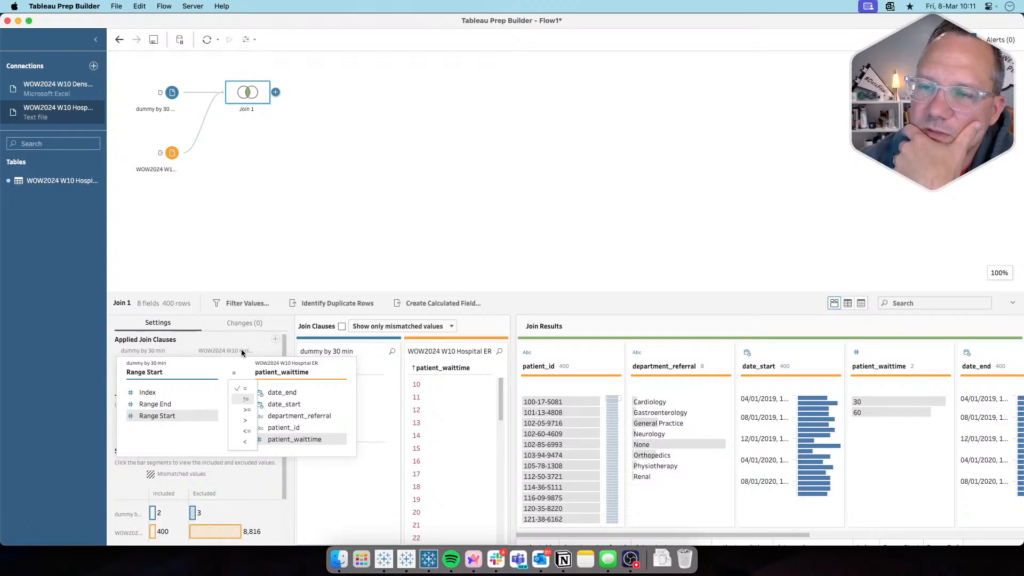
left_click(247, 266)
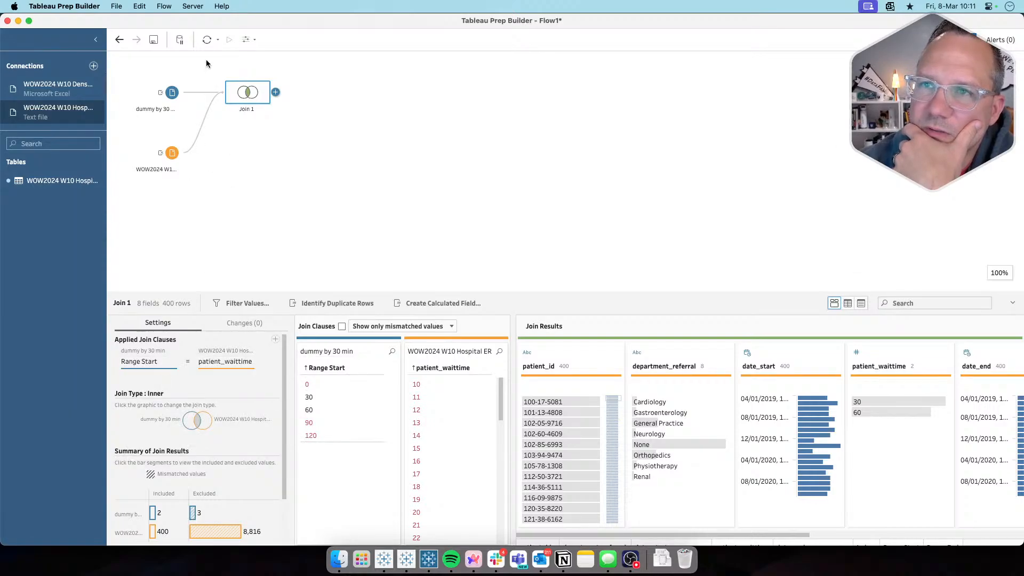
left_click(118, 41)
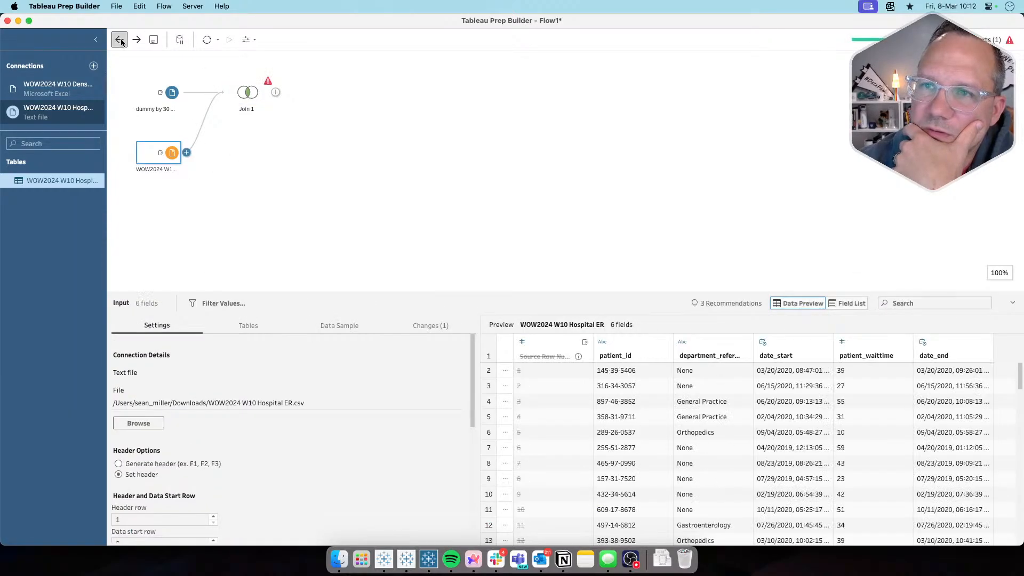
left_click(119, 41)
Join dummy by 30 min onto the Hospital ER input with the join clause patient_waittime >= Range Start
left_click_drag(171, 91, 199, 156)
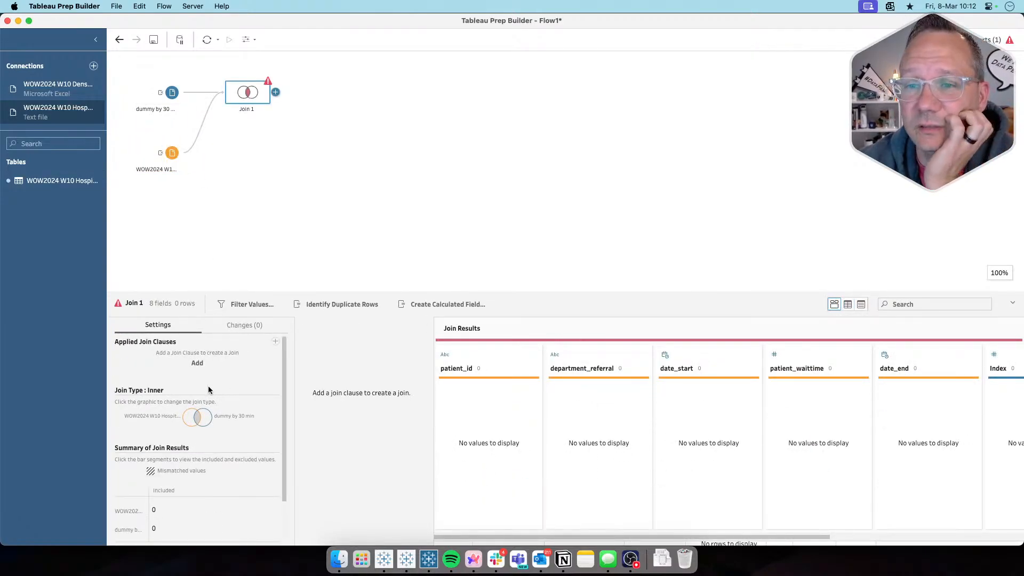
left_click(198, 364)
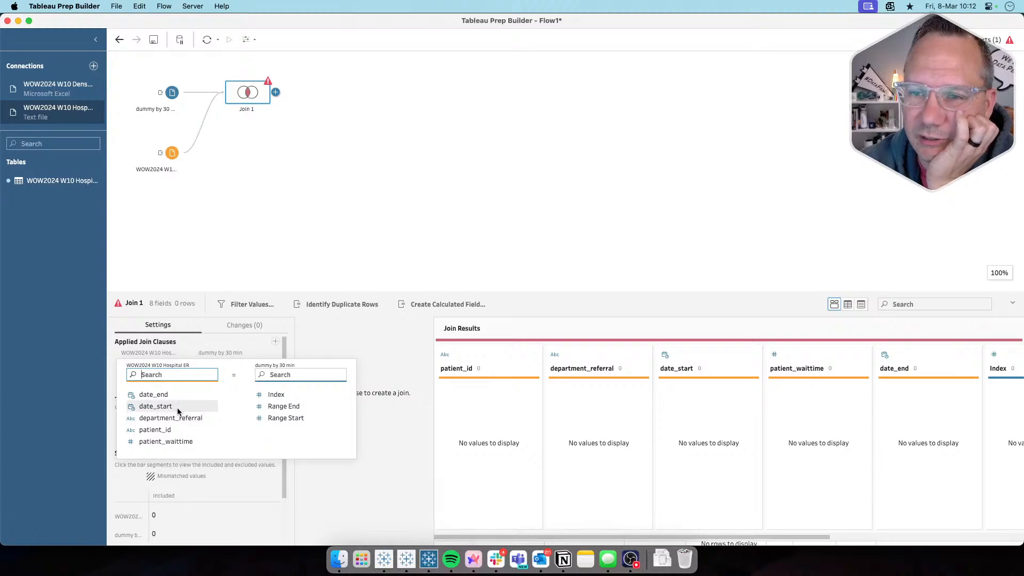
left_click(171, 443)
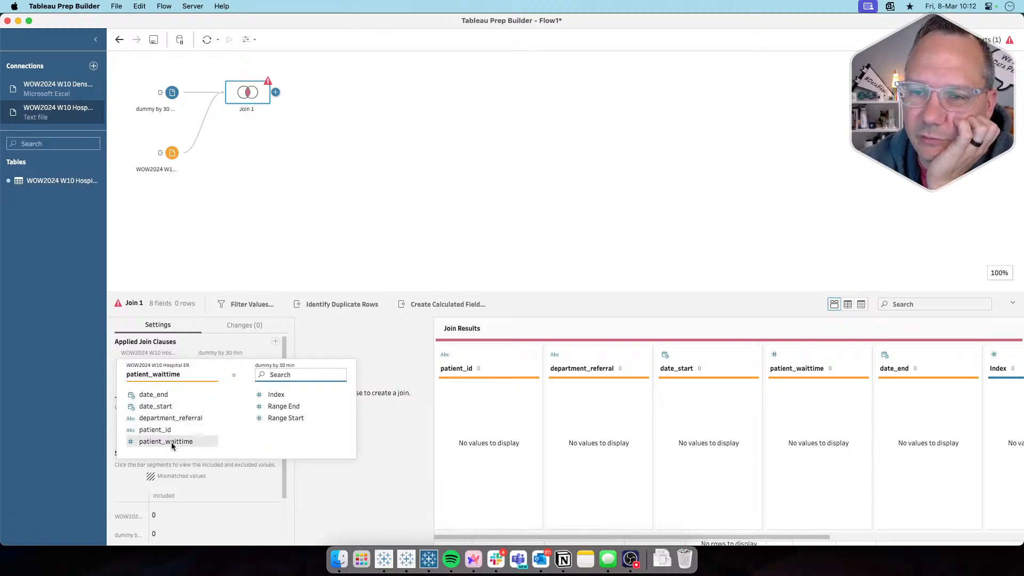
left_click(233, 376)
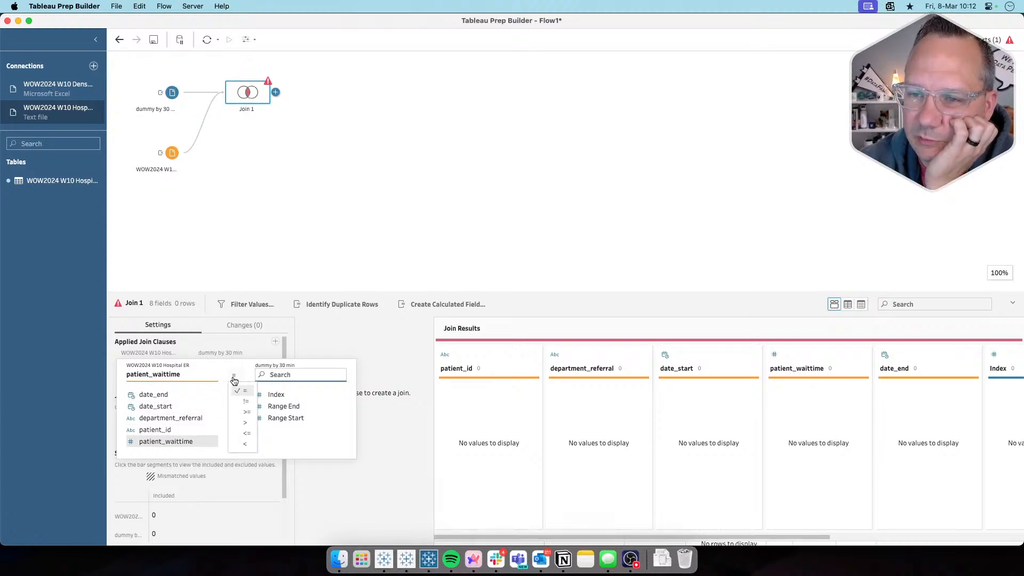
left_click(246, 412)
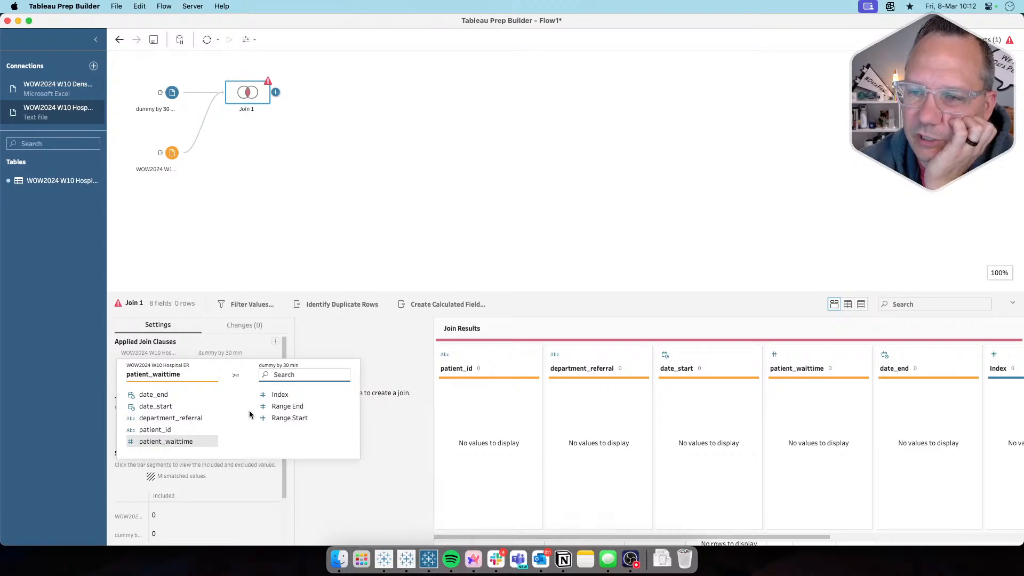
left_click(291, 418)
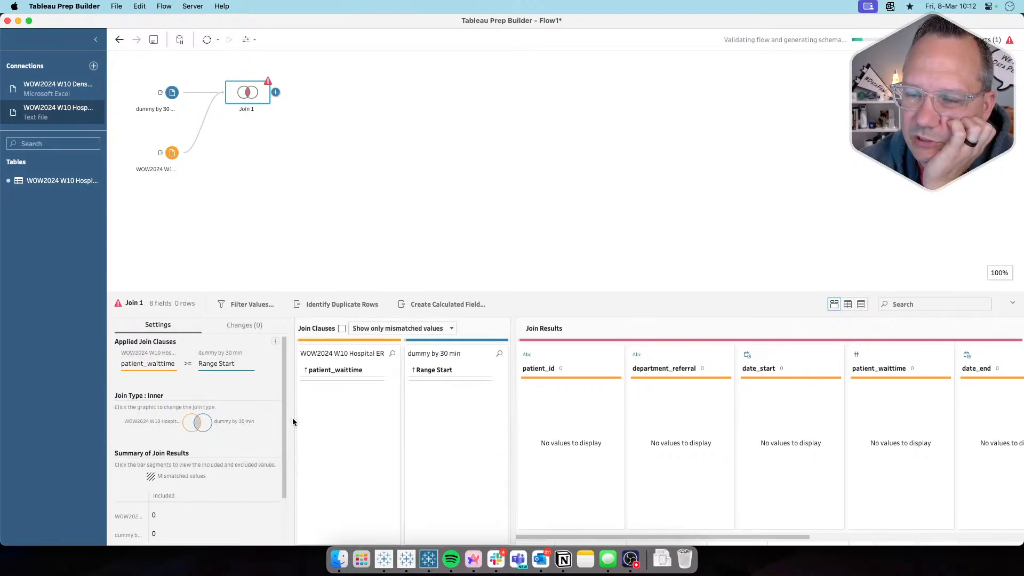
Add a second join clause to Join 1 matching patient_waittime <= Range End
left_click(274, 341)
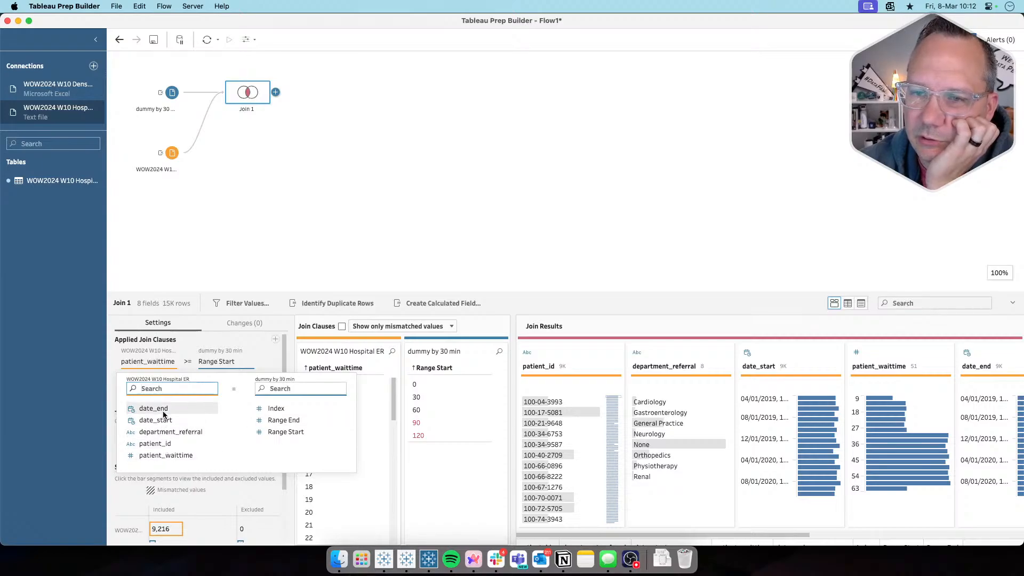
left_click(168, 456)
left_click(234, 393)
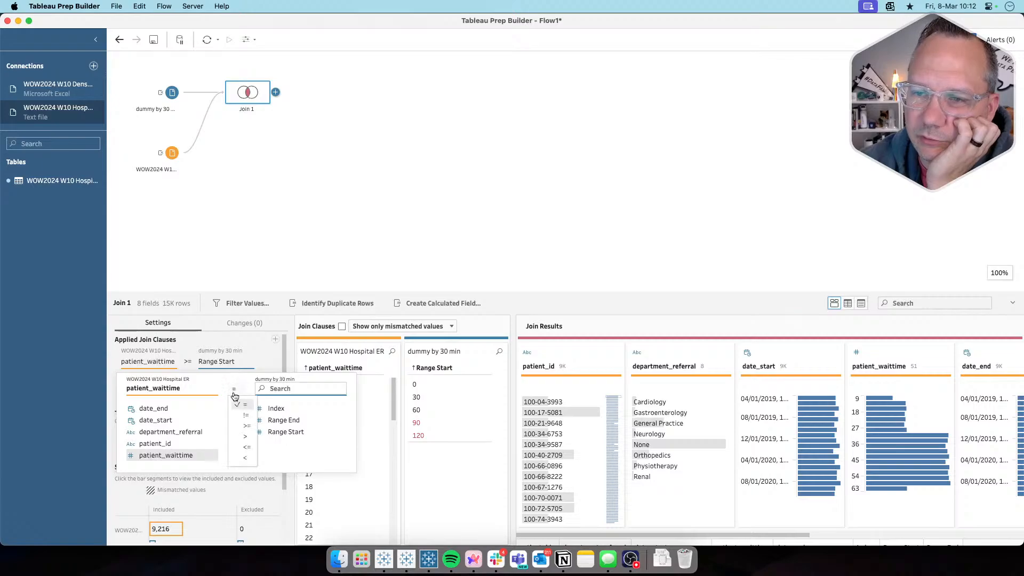
left_click(246, 447)
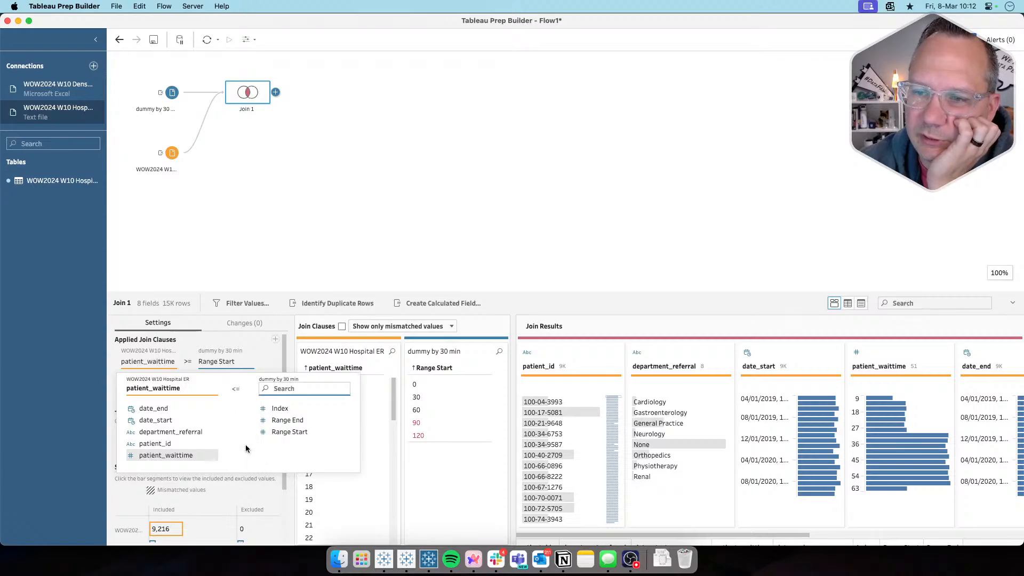
left_click(301, 424)
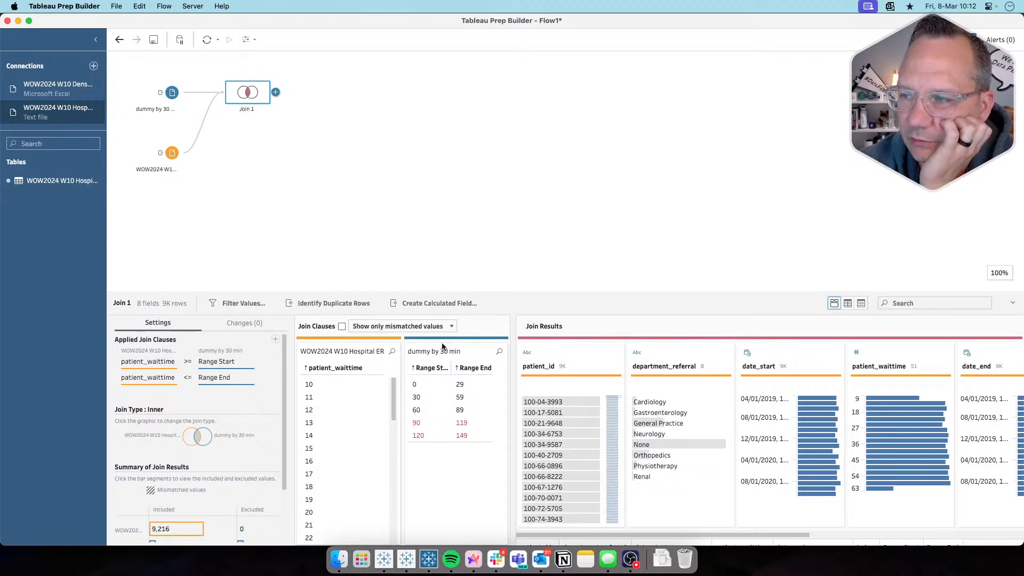
Switch to Tableau, look up the first row's patient ID in the WOW2024 W10 Hospital ER data source, and return to Tableau Prep Builder
key("super+Tab")
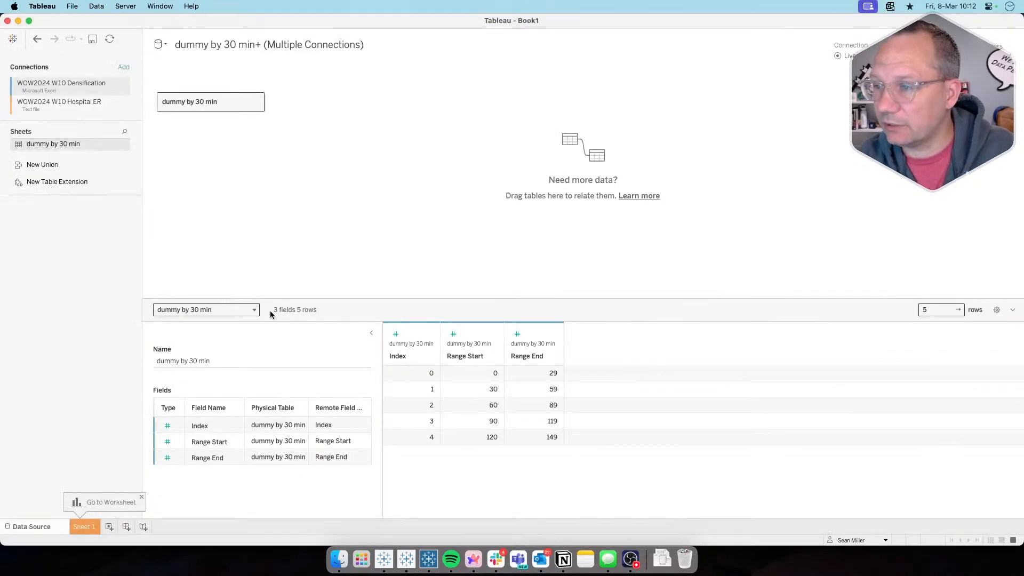
left_click(164, 44)
left_click(178, 64)
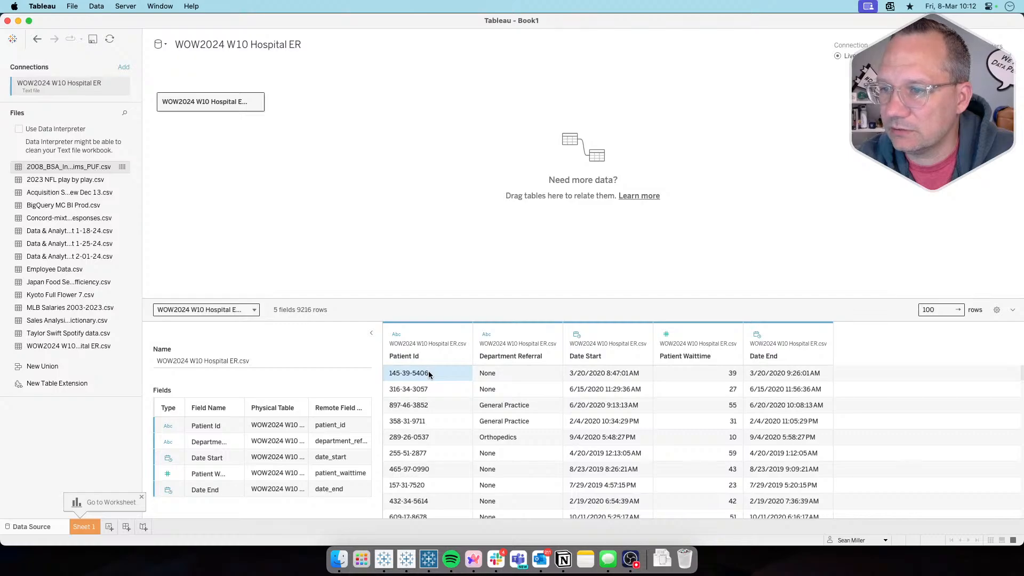
key("super+Tab")
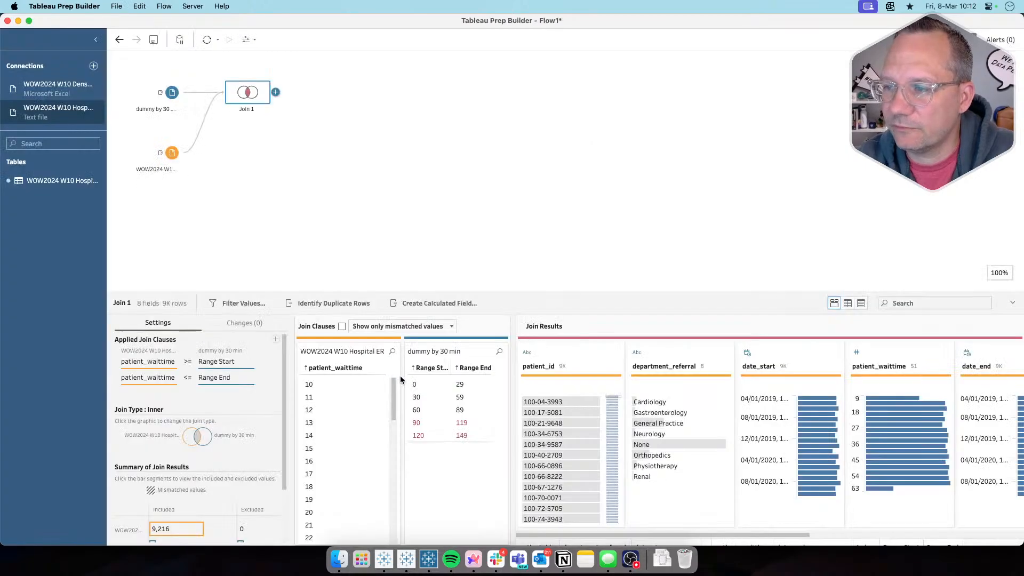
Search patient_id in the Join 1 results for the first patient's ID, select the match, and enlarge the lower pane to examine its joined rows
left_click(602, 367)
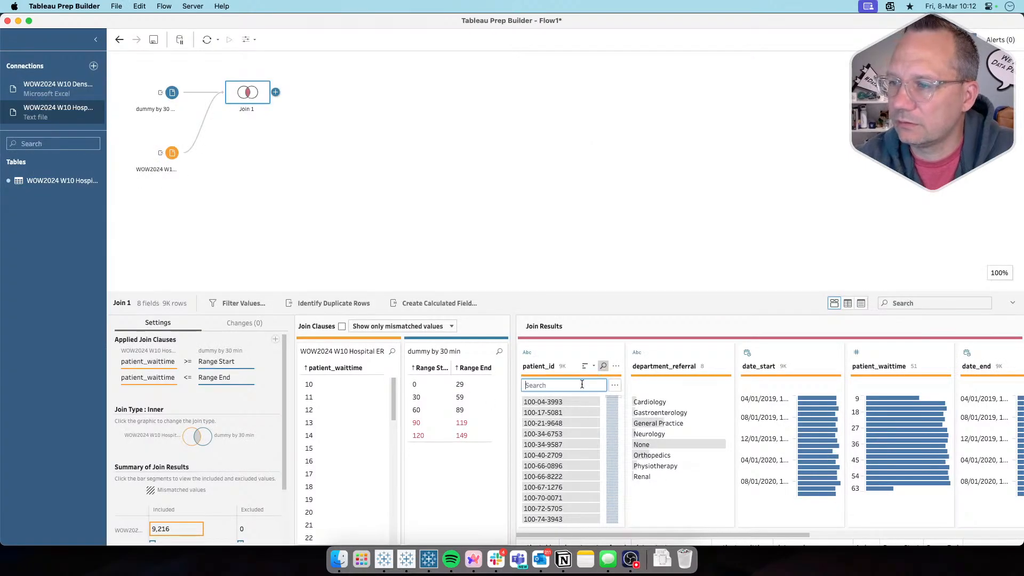
type("145")
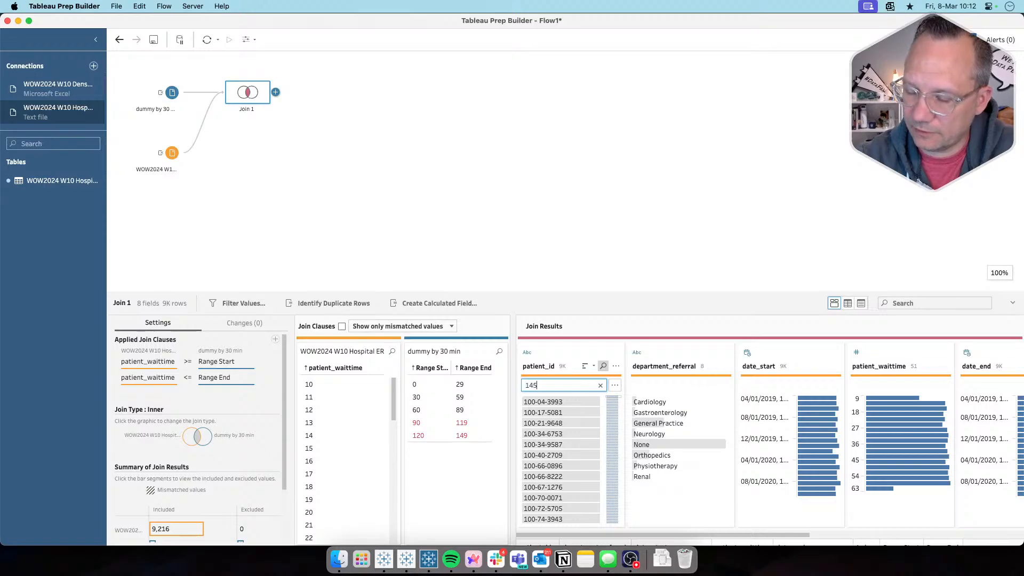
type("-9")
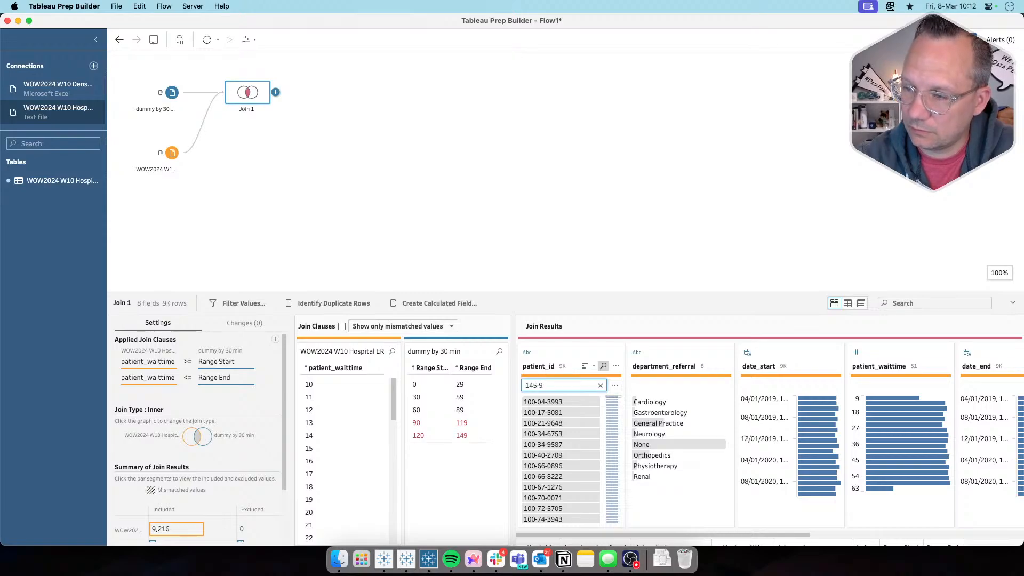
key("BackSpace")
type("39")
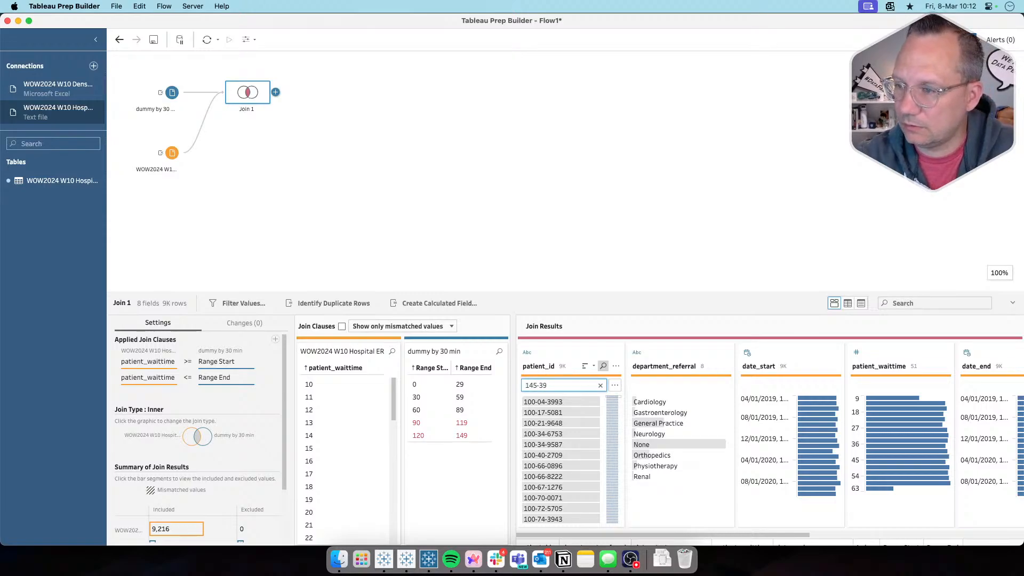
left_click(561, 401)
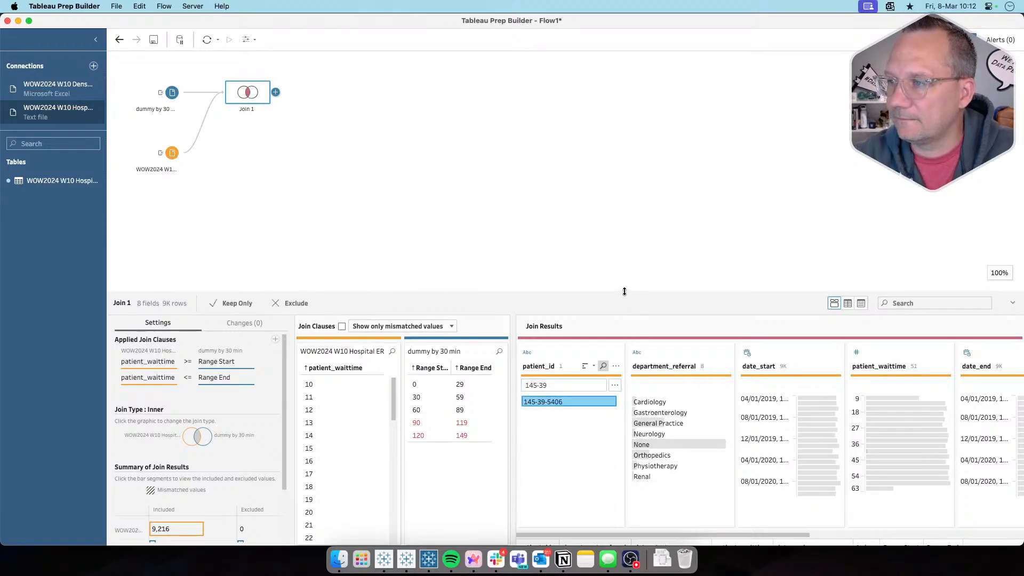
left_click_drag(624, 289, 617, 193)
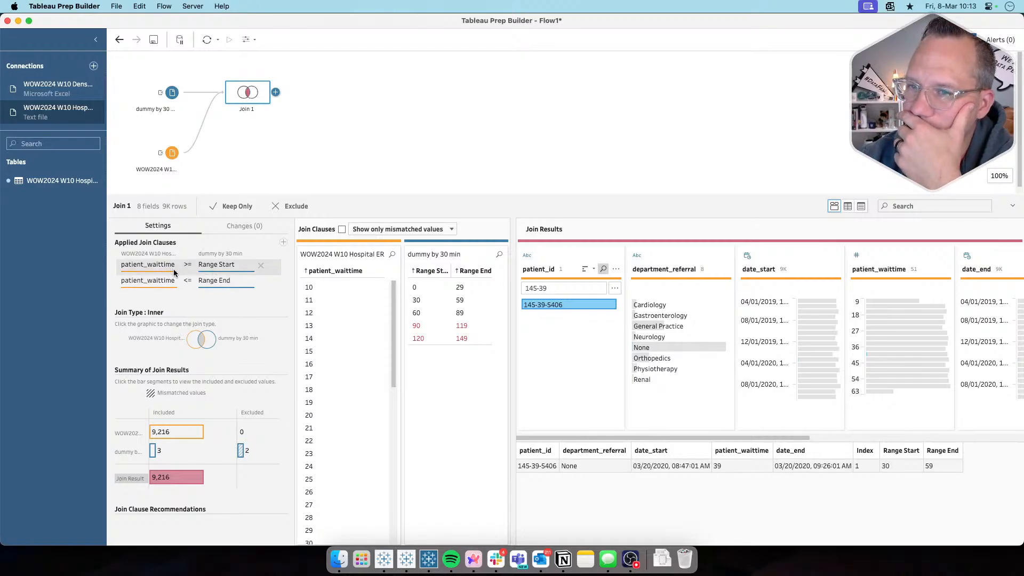
Remove the patient_waittime <= Range End join clause from Join 1
left_click(260, 282)
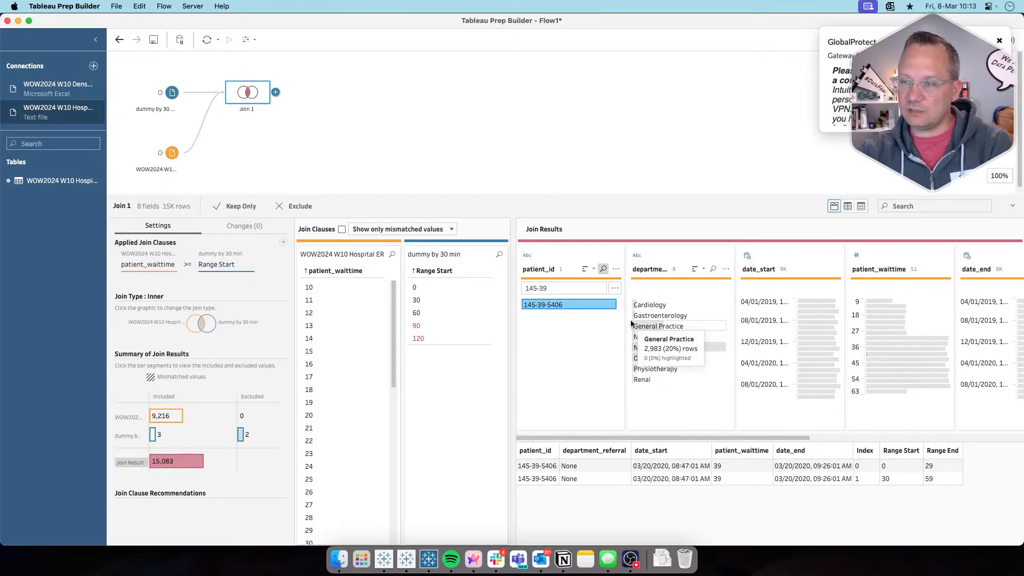
Look up the third row's patient ID in Tableau, then search for it in the Join 1 results and select the match
key("super+Tab")
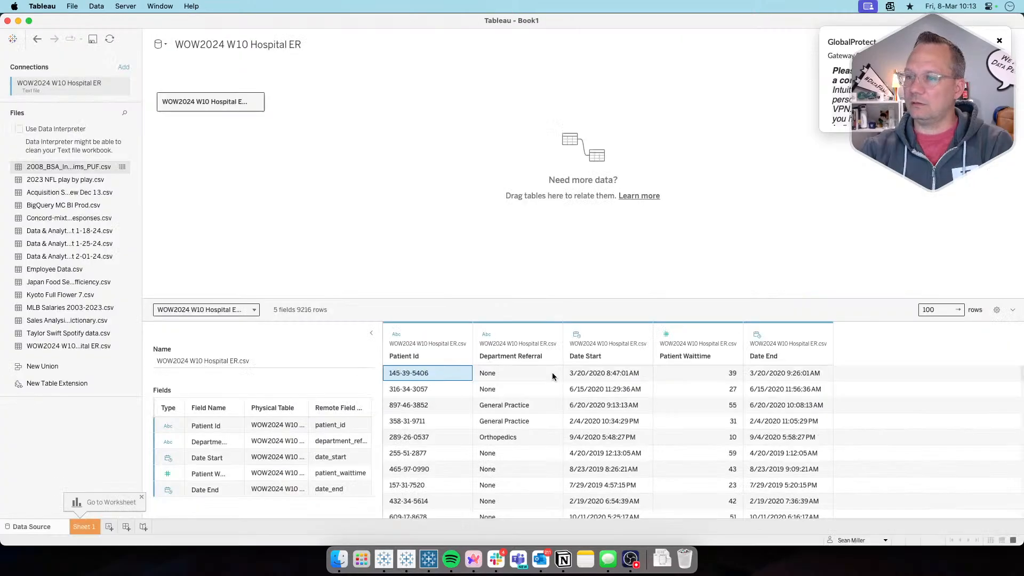
left_click(489, 406)
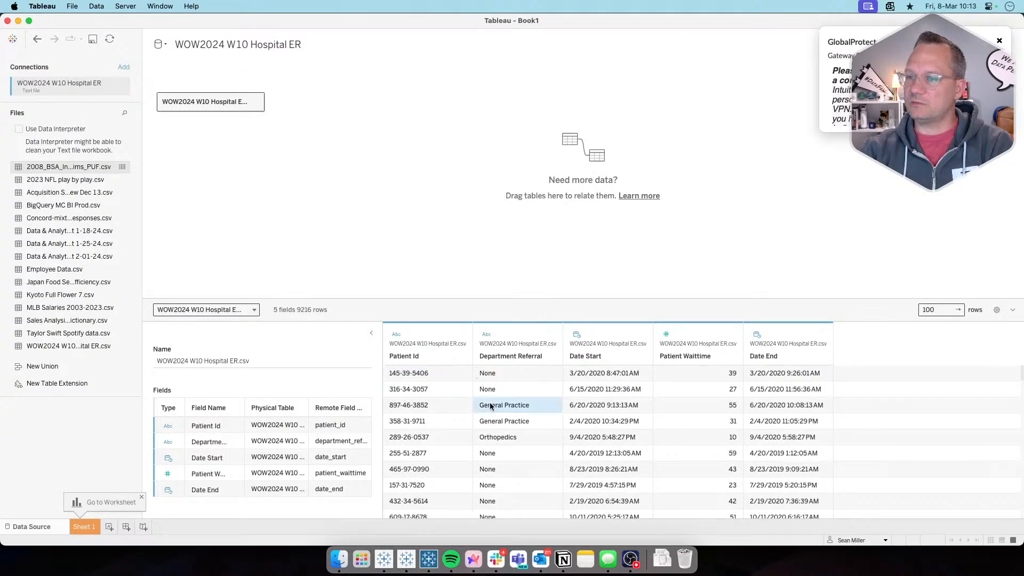
left_click(444, 411)
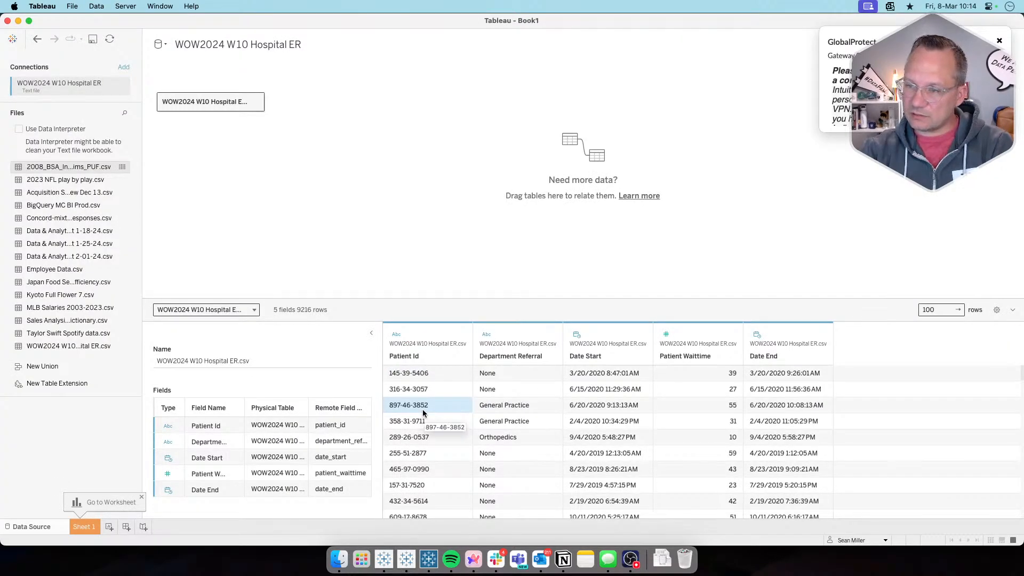
key("super+Tab")
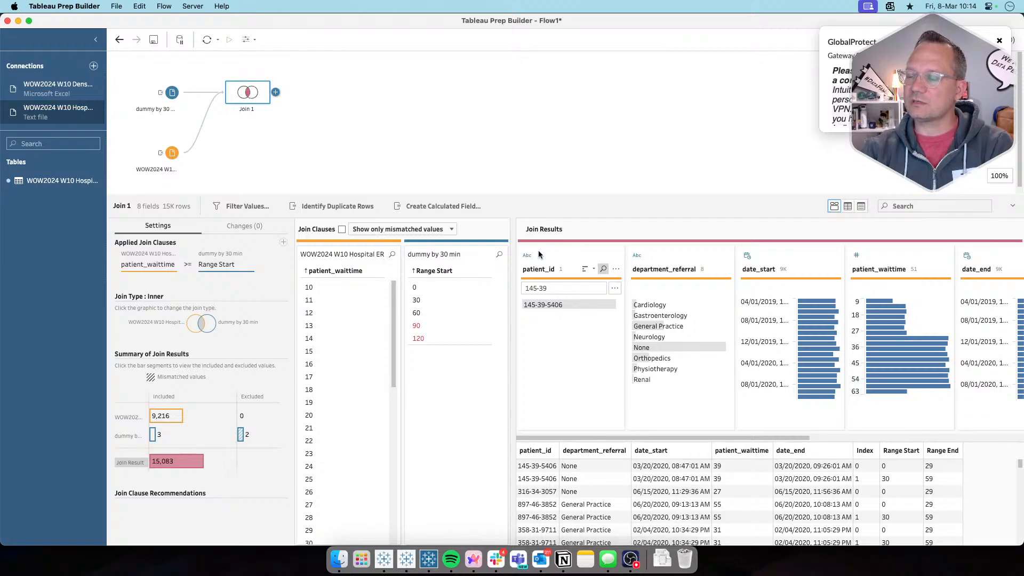
triple_click(549, 288)
type("897")
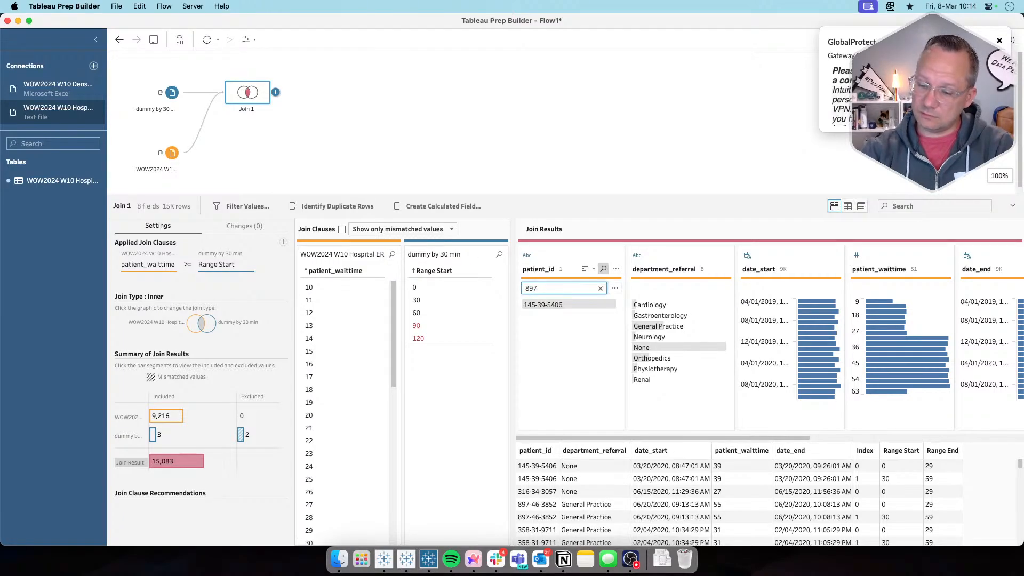
type("-46")
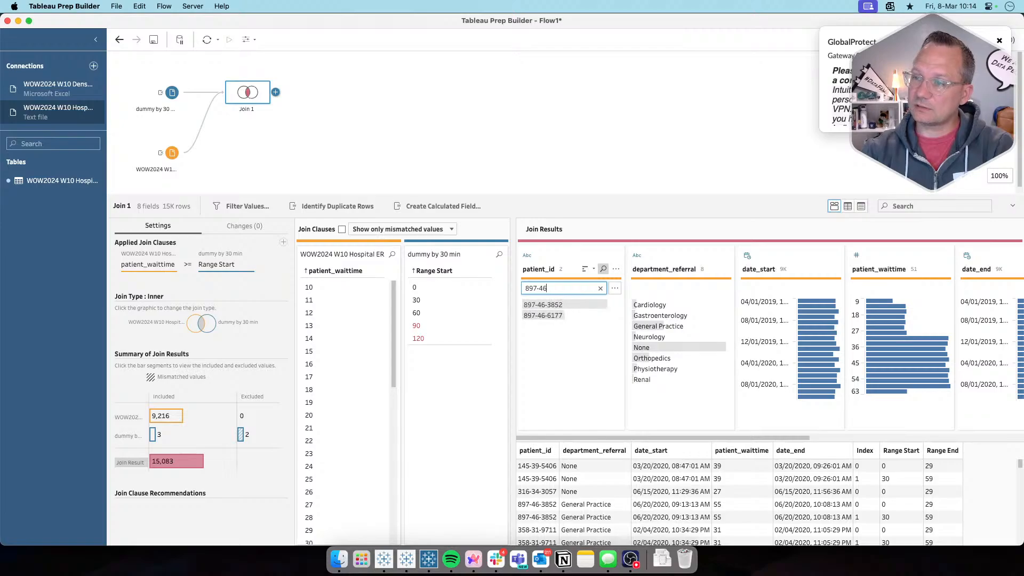
key("super+Tab")
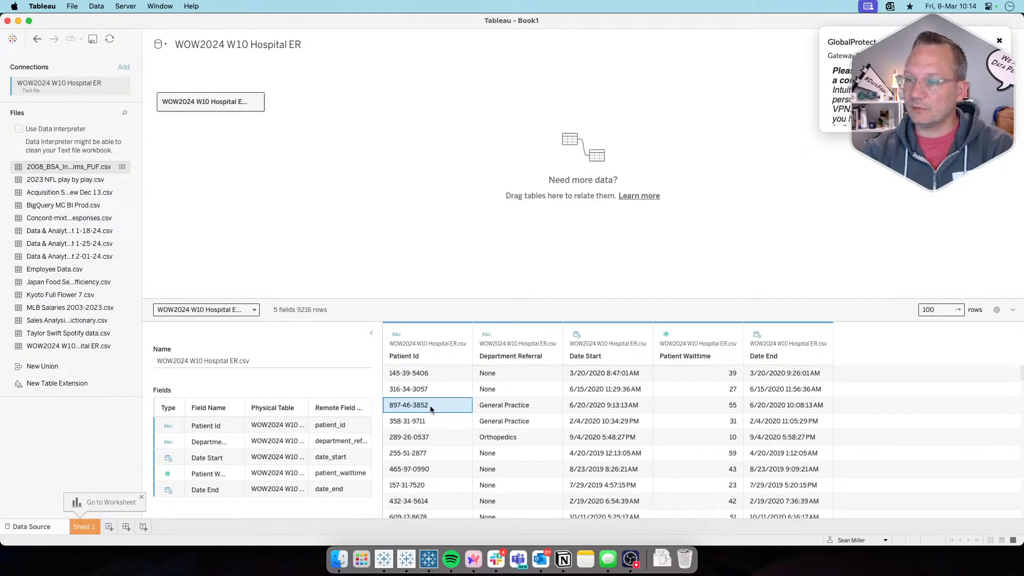
key("super+Tab")
left_click(573, 303)
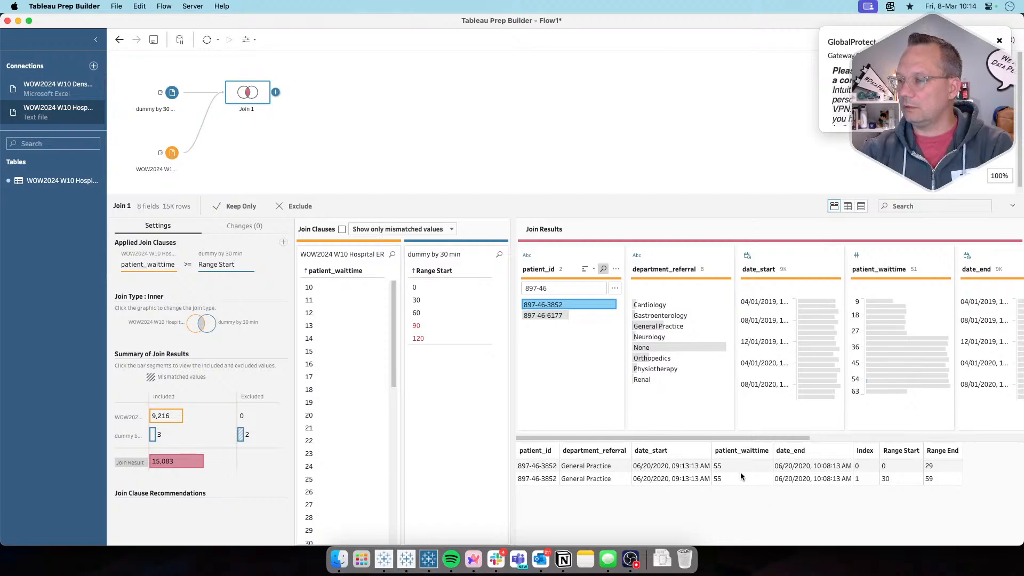
Look through the Patient Waittime values in Tableau's Hospital ER data preview, and return to Tableau Prep Builder
key("super+Tab")
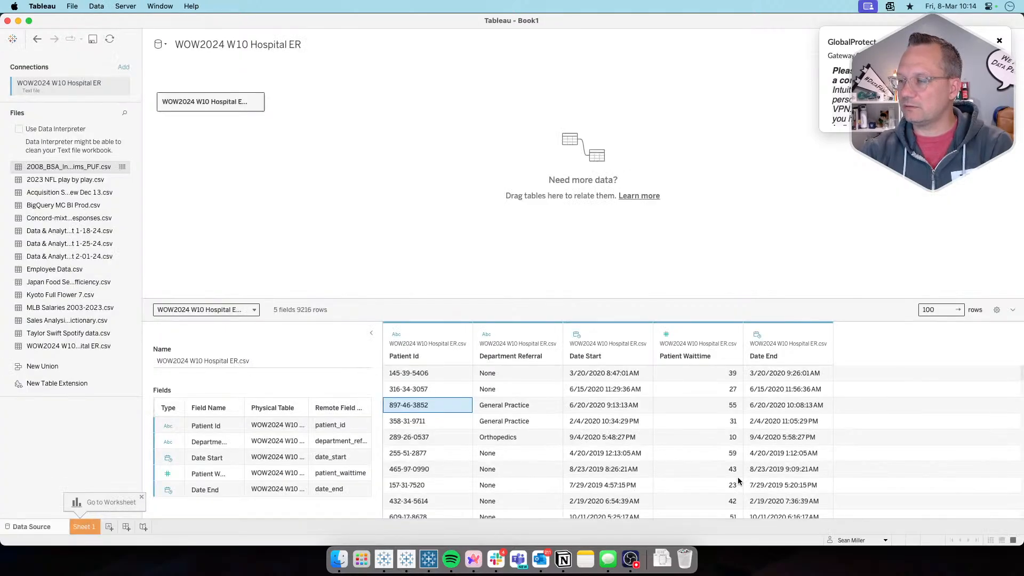
key("super+Tab")
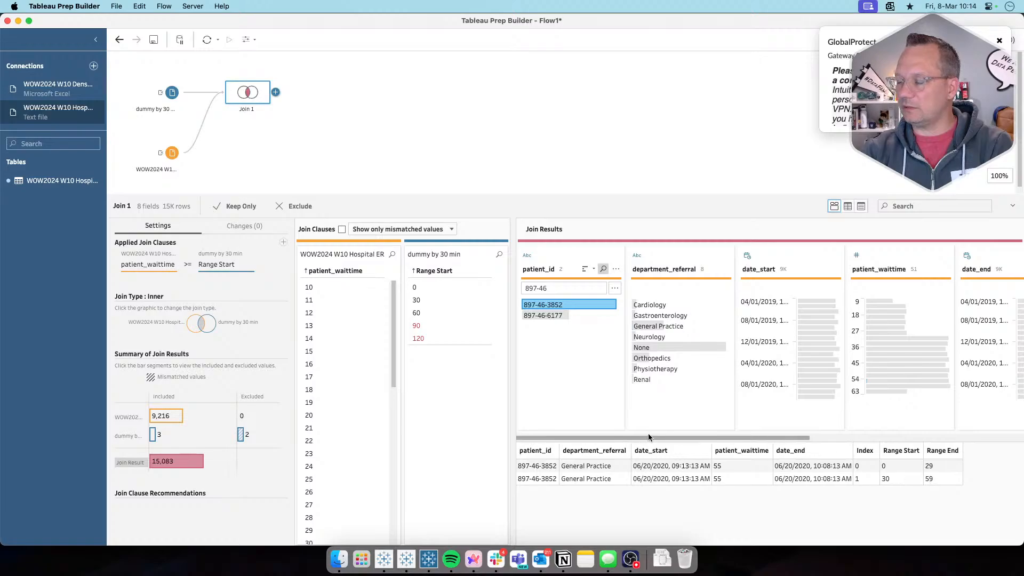
key("super+Tab")
scroll(646, 455, "down", 10)
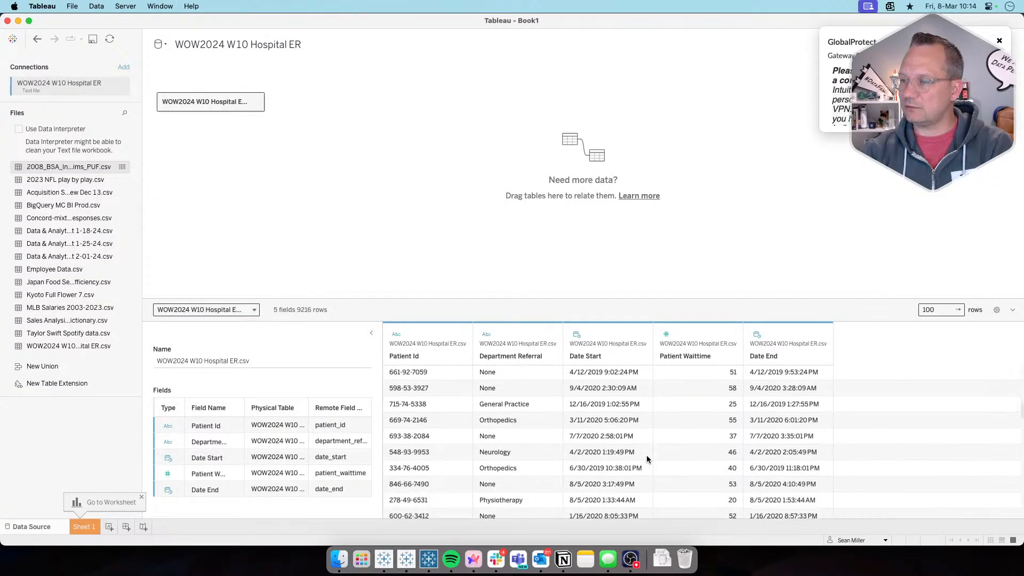
scroll(646, 456, "down", 10)
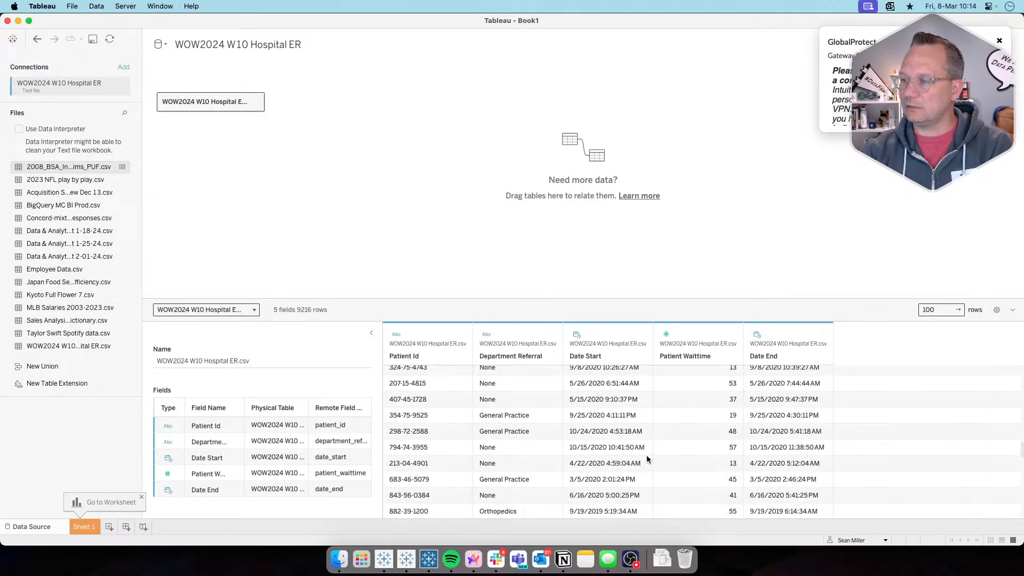
scroll(646, 455, "down", 5)
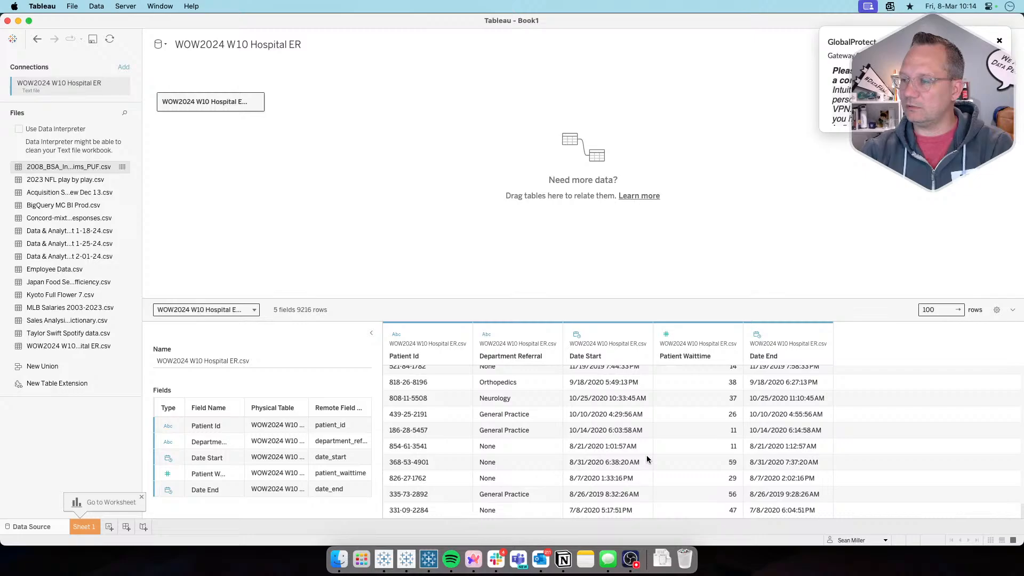
scroll(708, 435, "down", 5)
key("super+Tab")
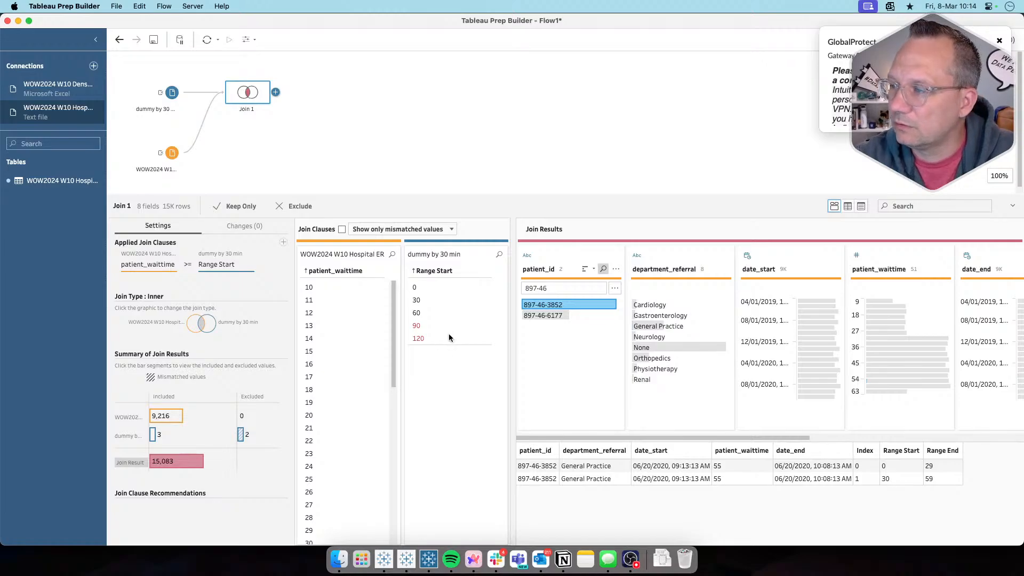
Insert a clean step between the WOW2024 W10 Hospital ER input and Join 1
left_click(168, 158)
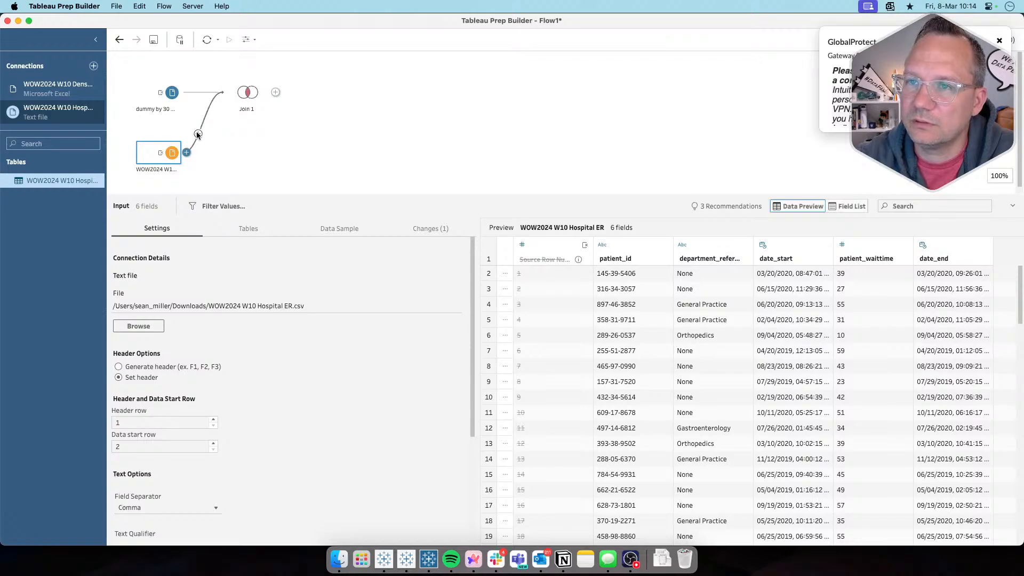
left_click(187, 153)
left_click(232, 155)
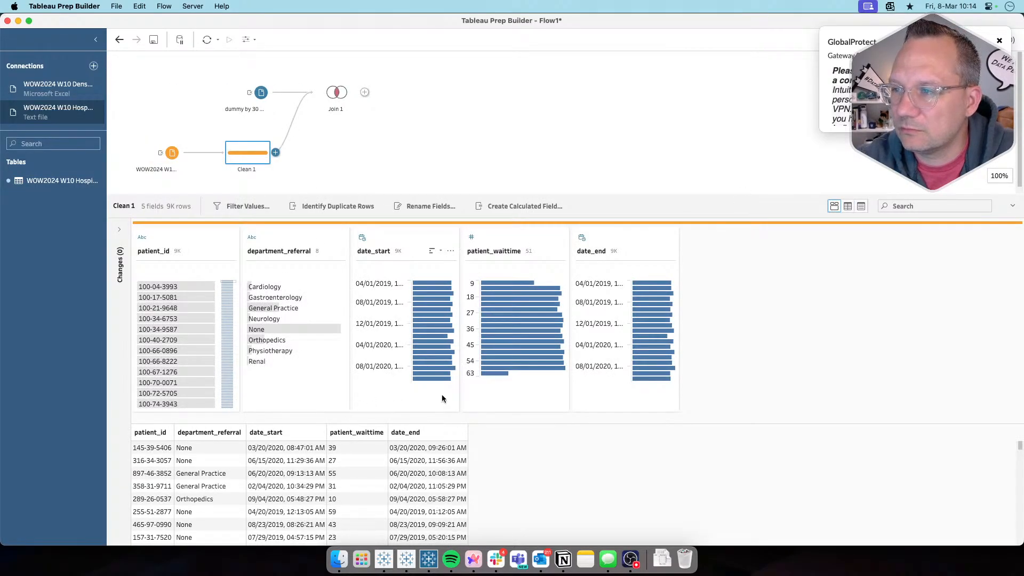
Select the highest patient_waittime bin in Clean 1 and examine the wait times of its rows
left_click(495, 375)
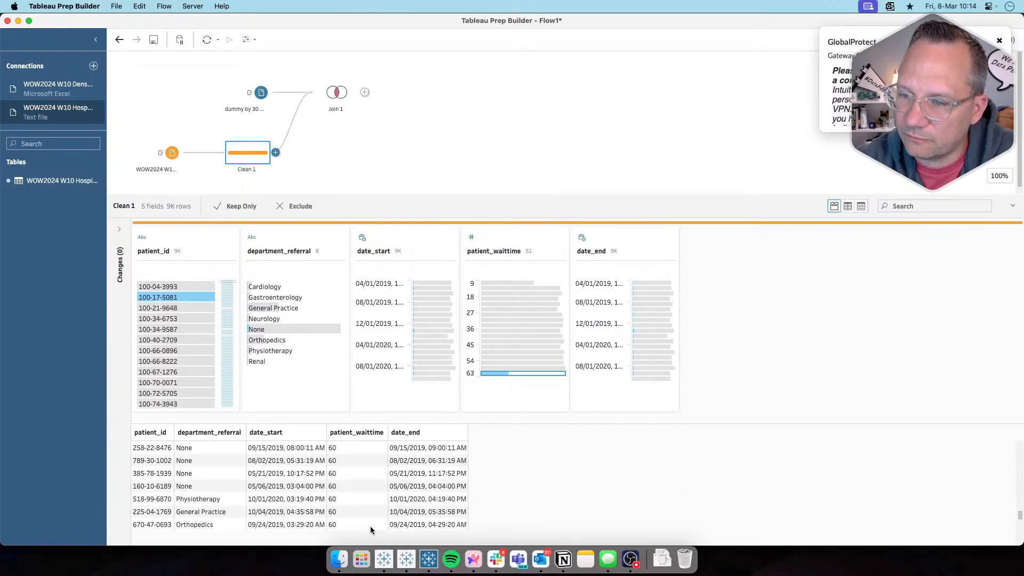
scroll(371, 529, "down", 5)
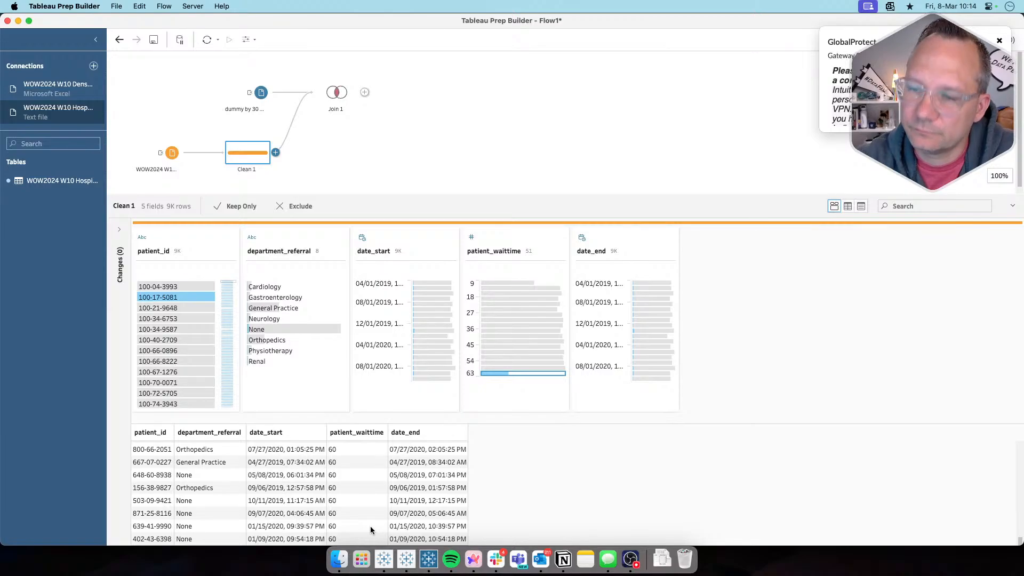
scroll(372, 530, "up", 5)
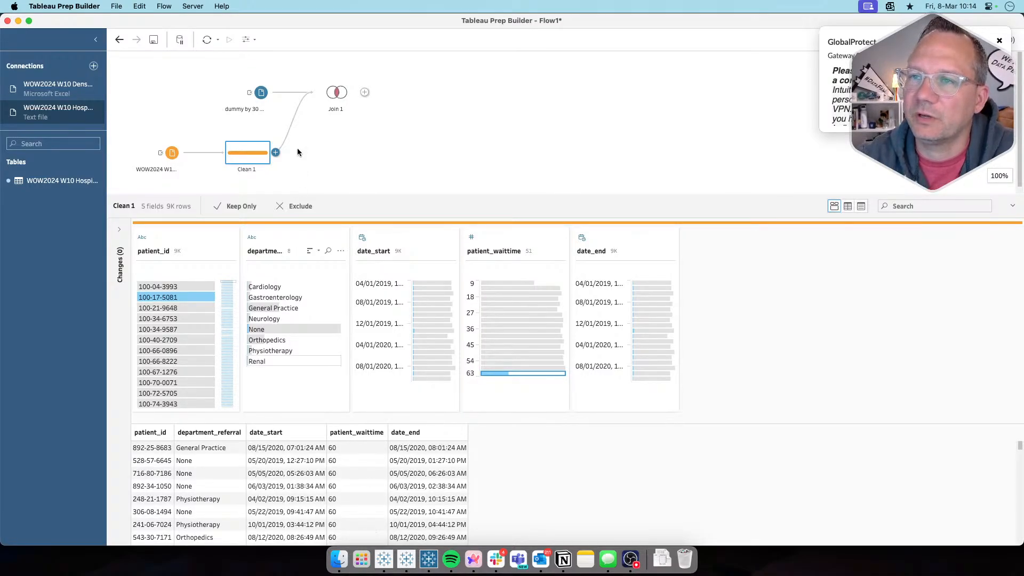
Review the Join 1 results, then switch to Tableau and show the dummy by 30 min+ (Multiple Connections) data source
left_click(337, 93)
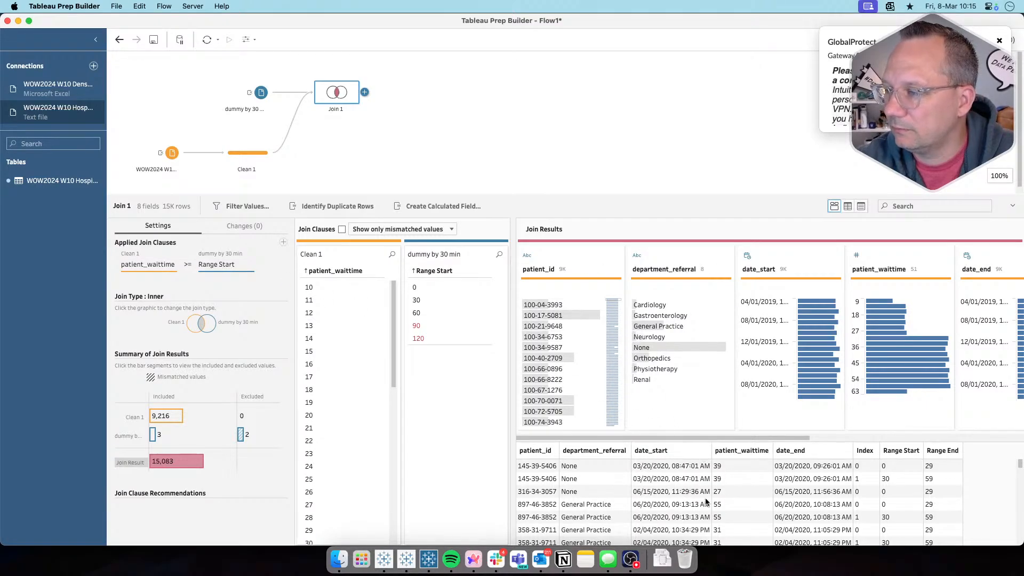
key("super+Tab")
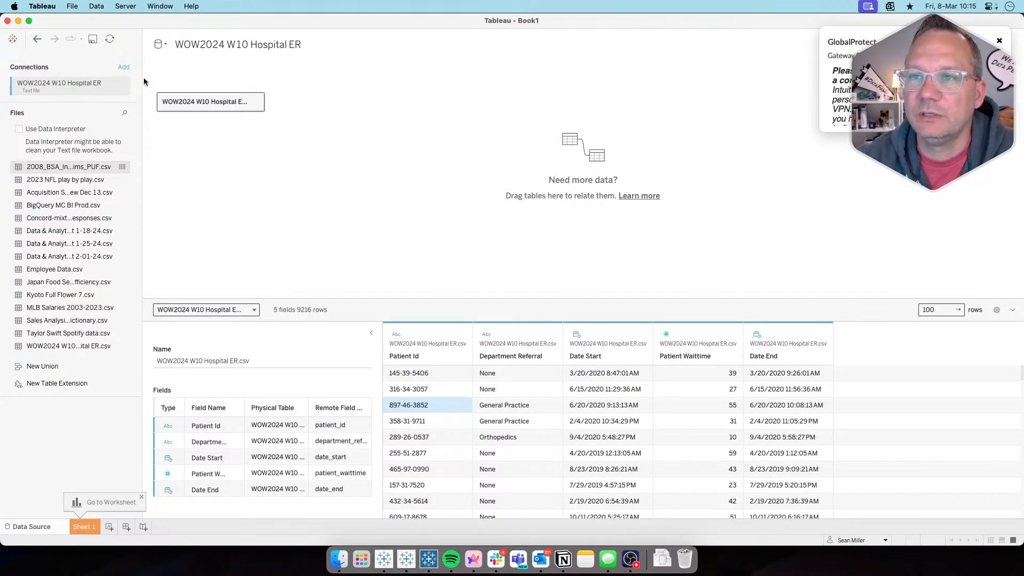
left_click(160, 44)
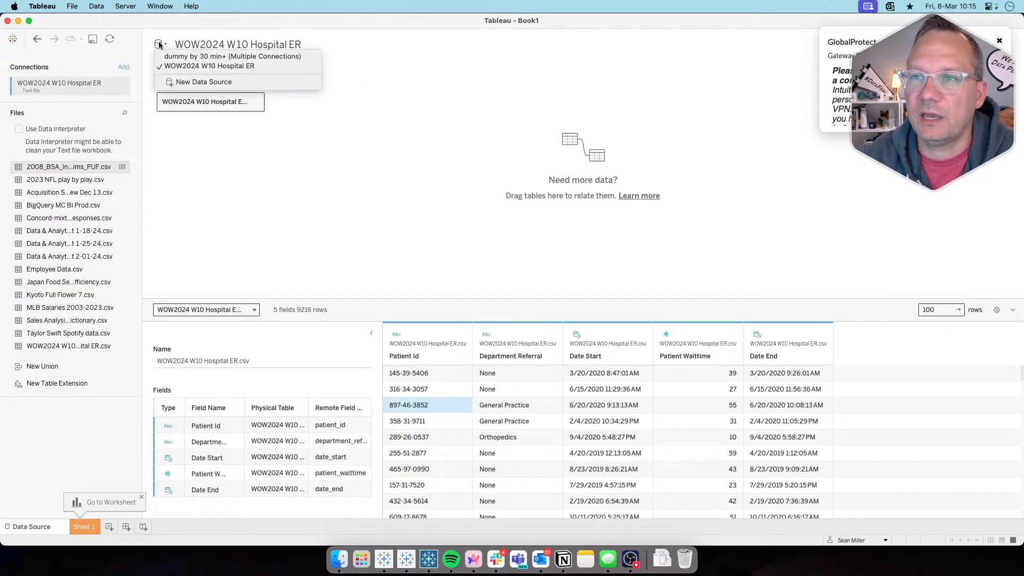
left_click(185, 60)
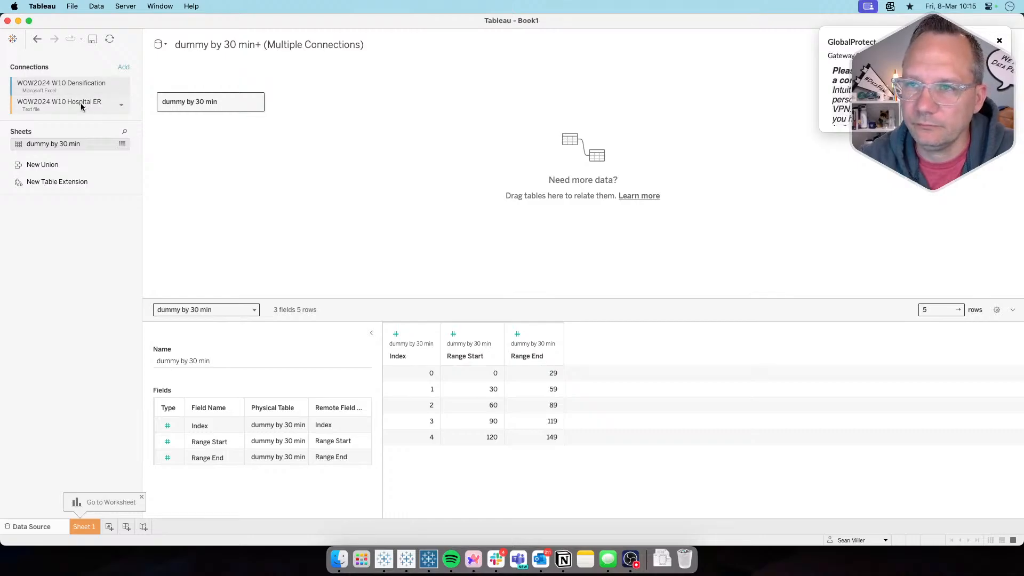
Switch to Tableau Prep Builder and add an output step after Join 1
key("super+Tab")
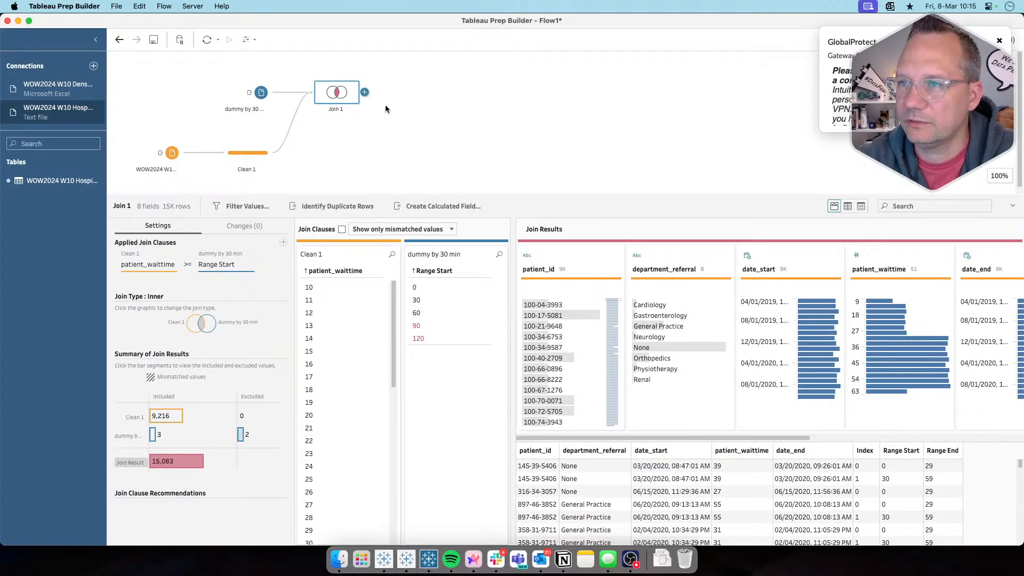
left_click(365, 94)
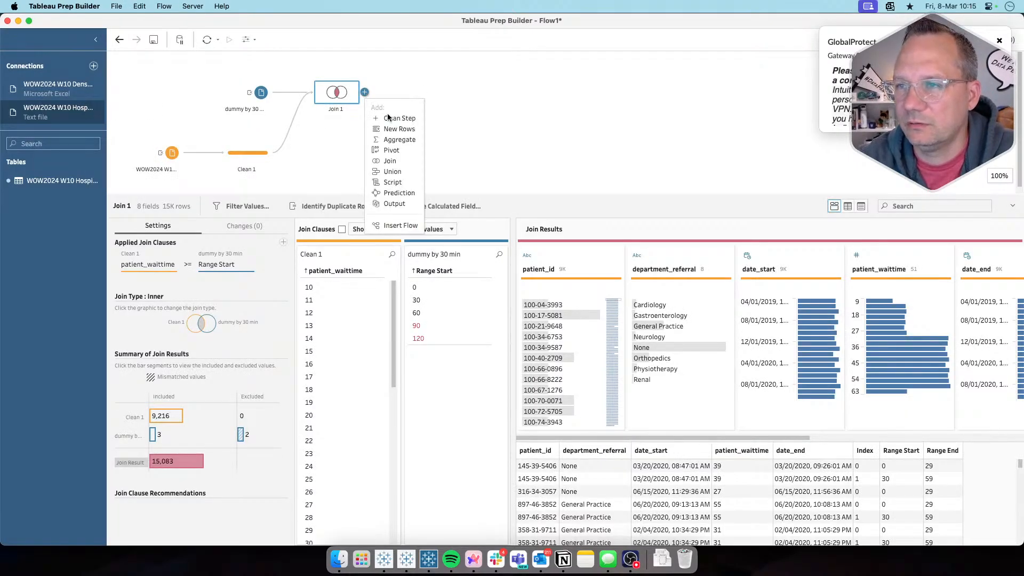
left_click(394, 204)
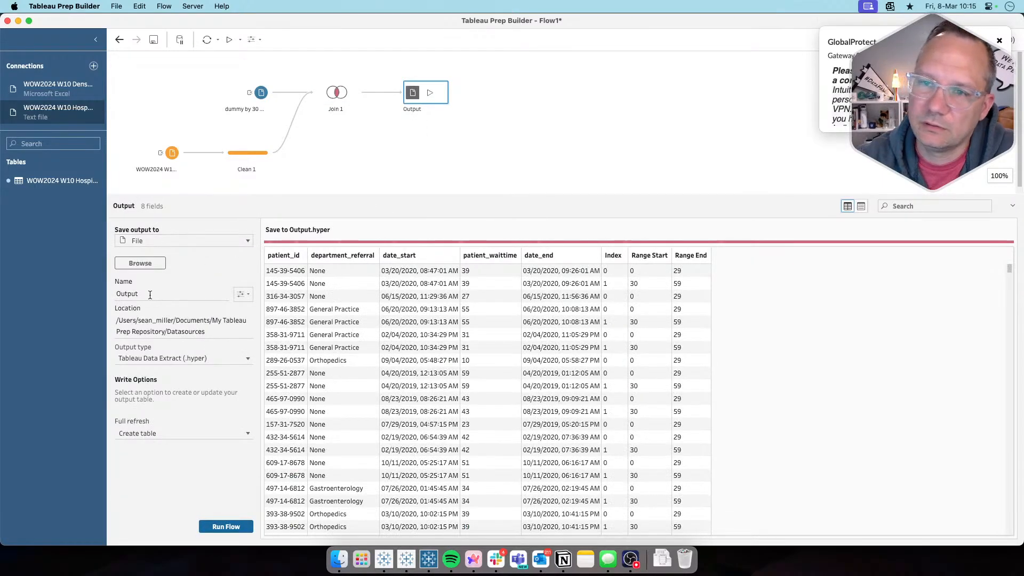
Name the output file Wait Time_dense.hyper in the Datasources folder and run the flow
left_click(144, 264)
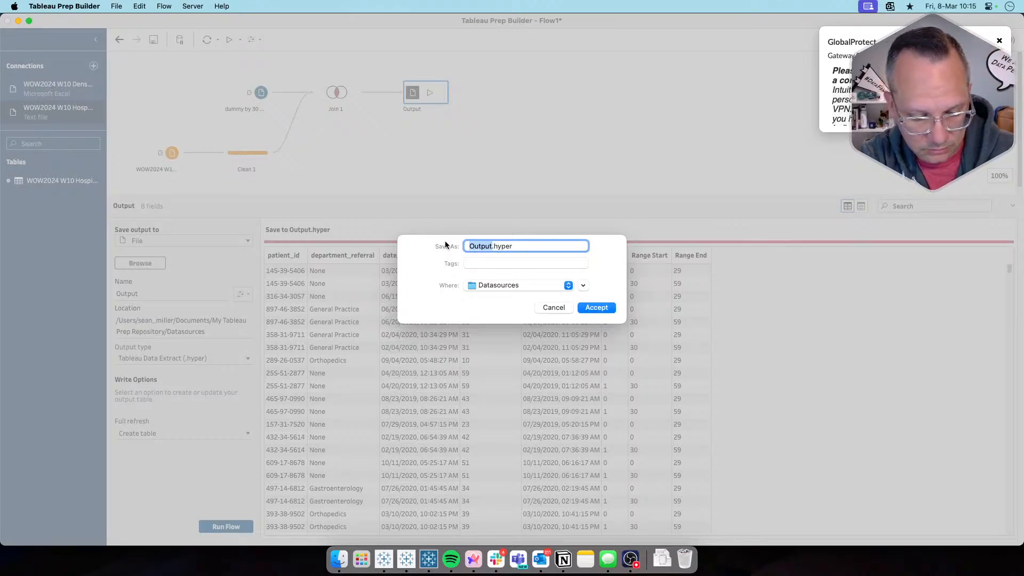
type("Waitin")
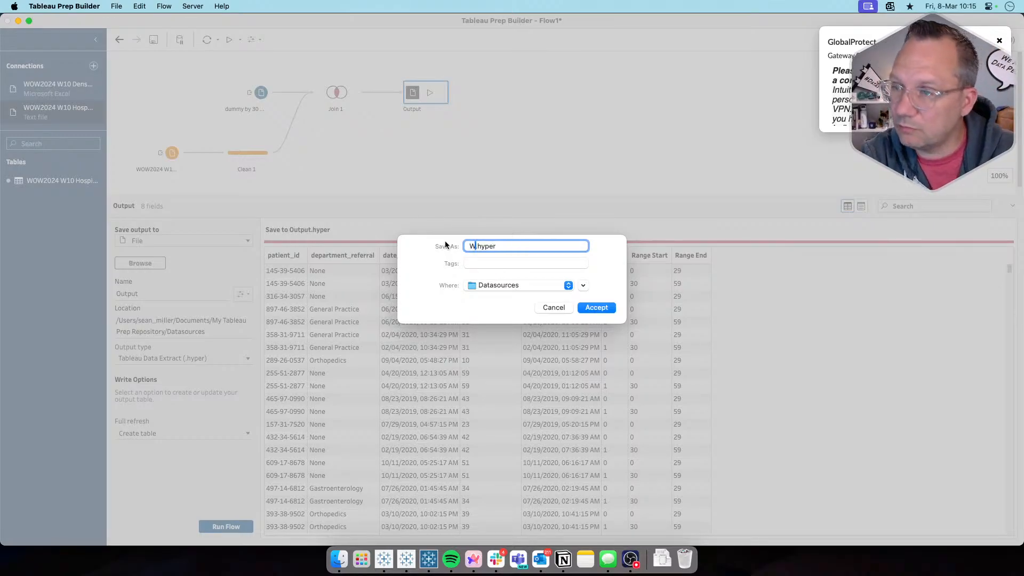
key("BackSpace")
key("BackSpace")
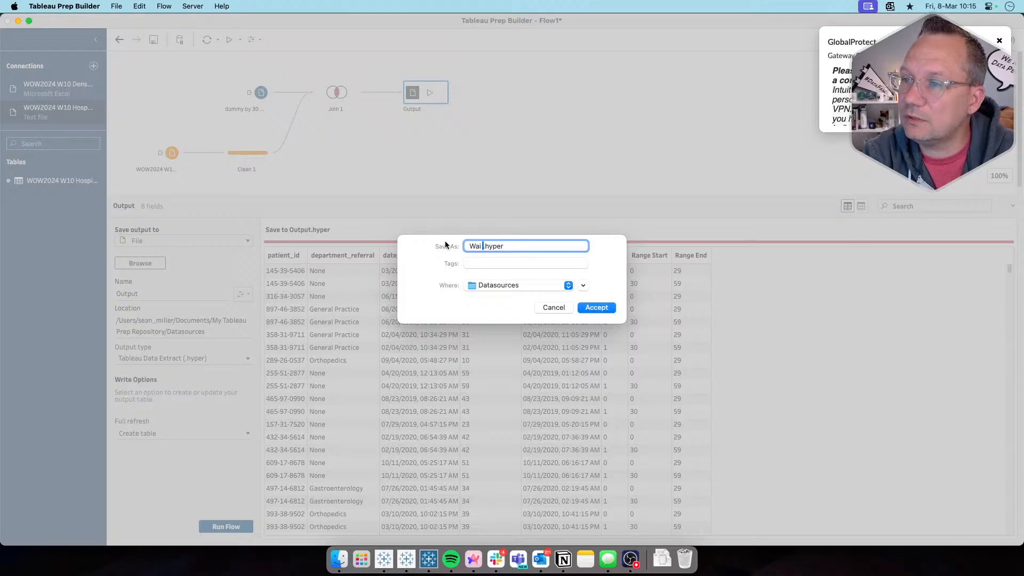
type("Time")
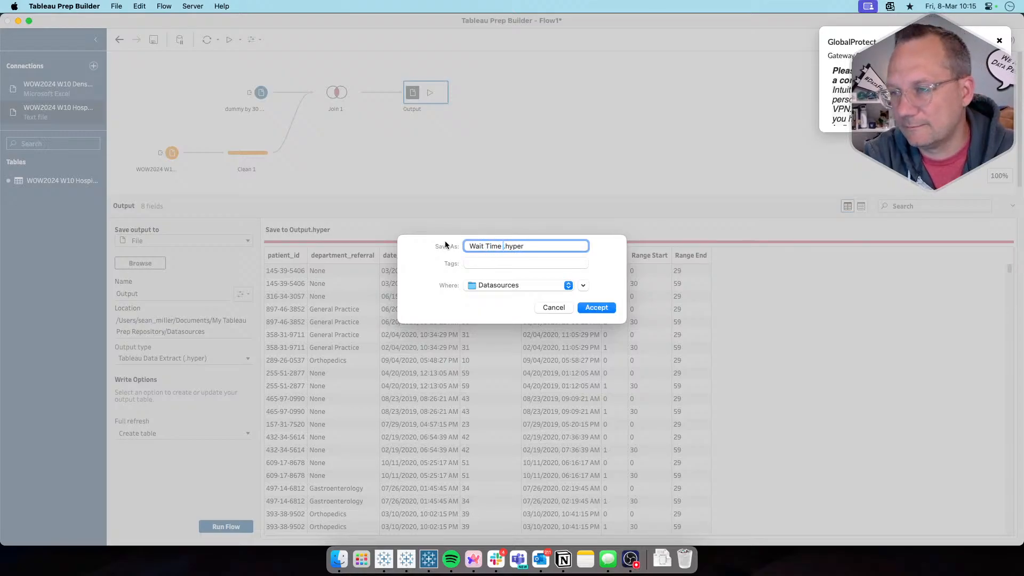
key("BackSpace")
type("_den")
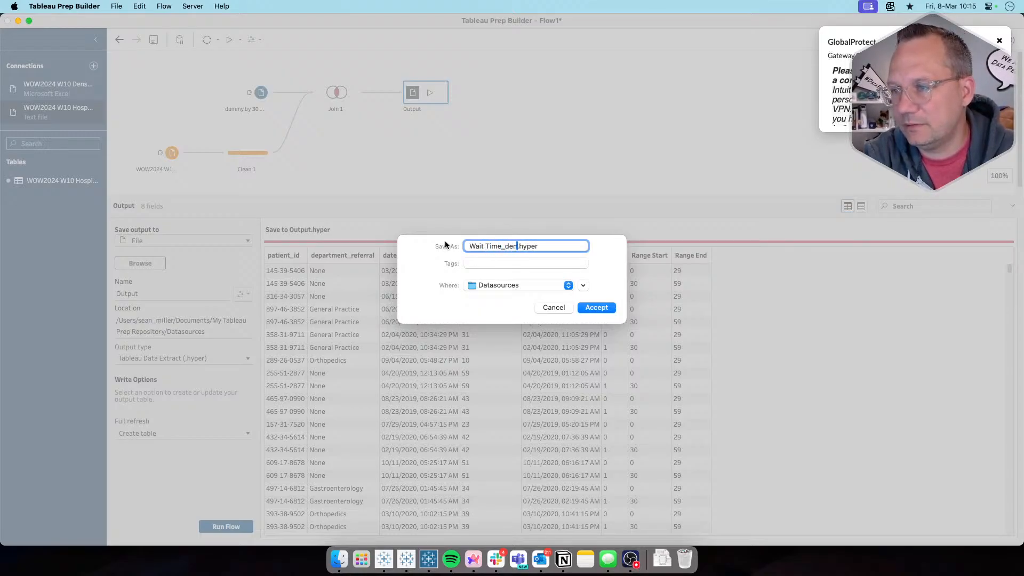
type("se")
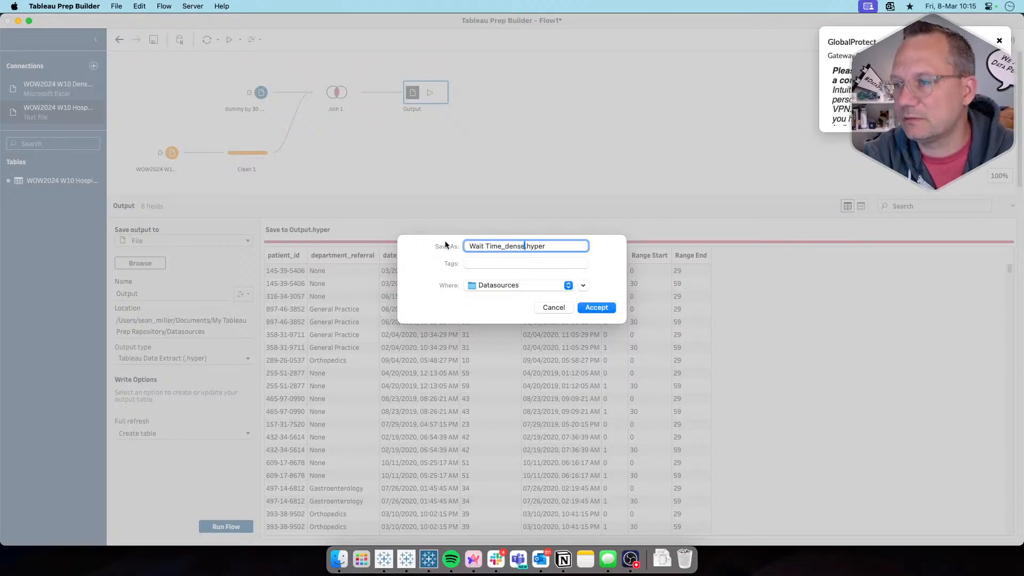
left_click(595, 308)
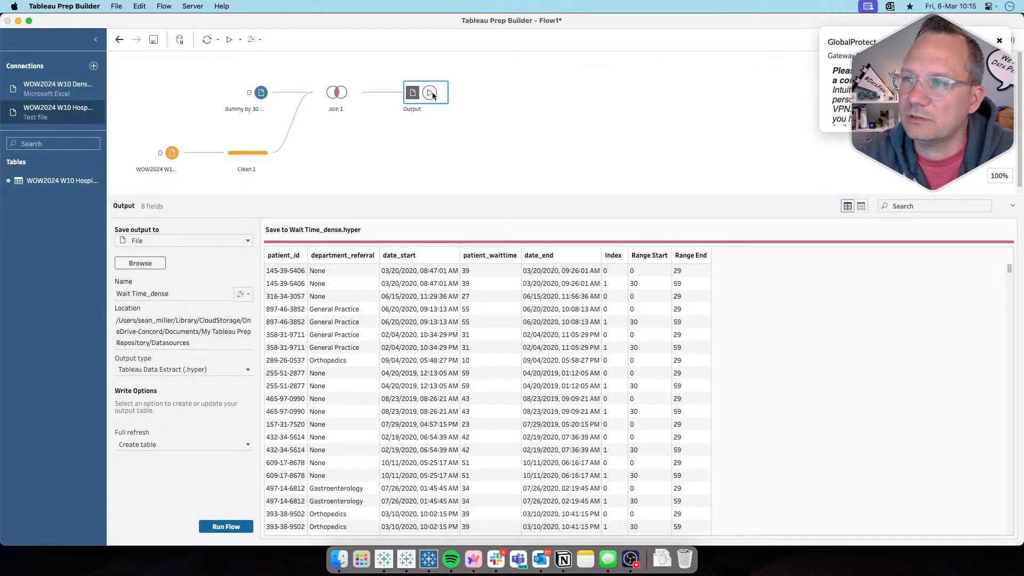
left_click(432, 95)
left_click(512, 344)
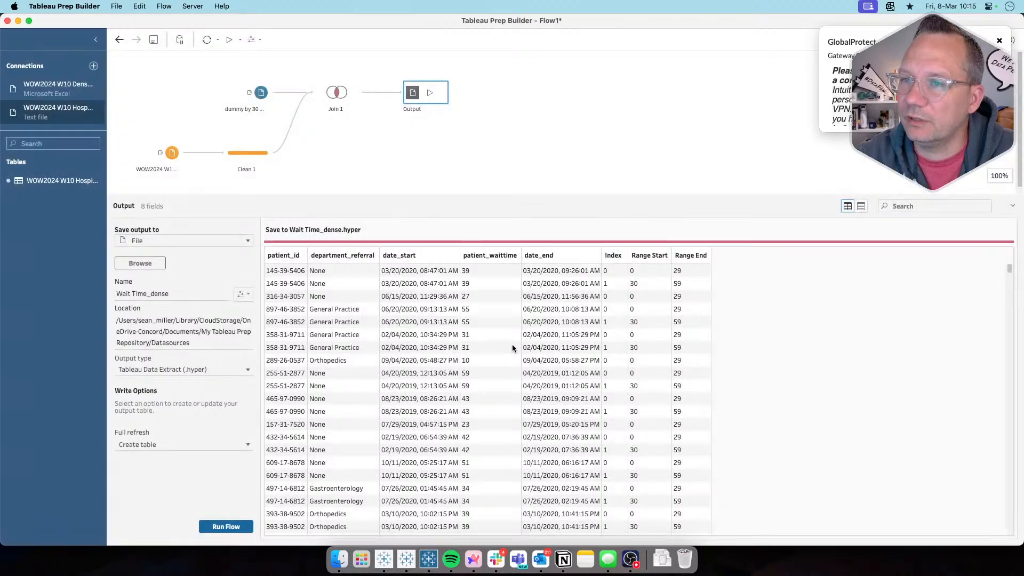
Switch to Tableau and close both the WOW2024 W10 Densification and WOW2024 W10 Hospital ER data sources
key("super+Tab")
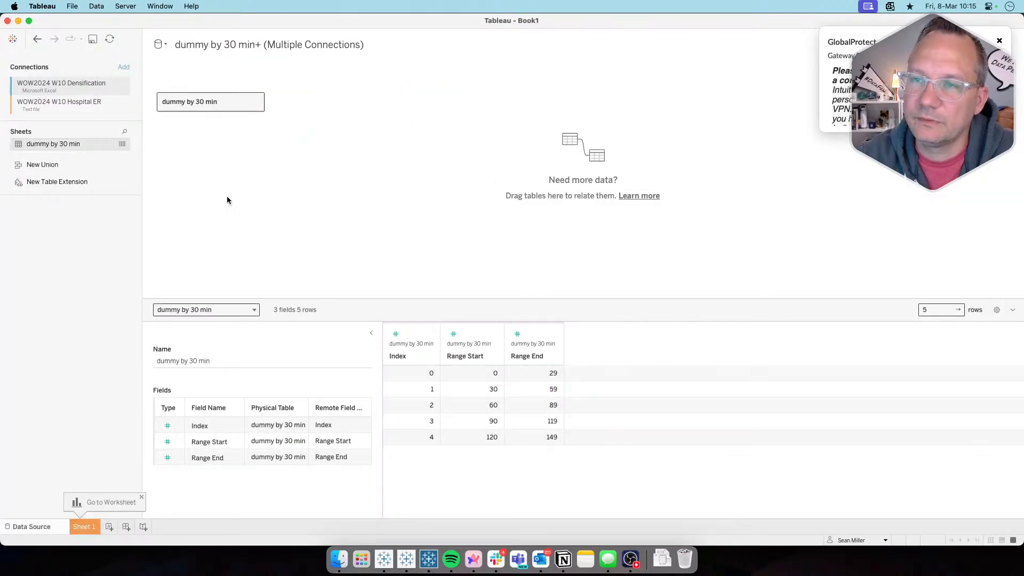
left_click(96, 7)
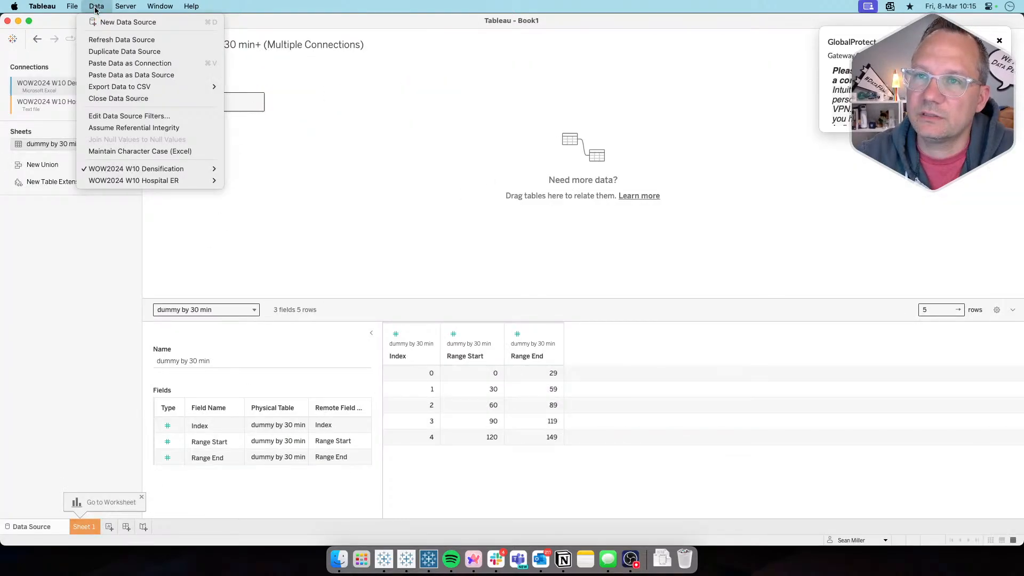
left_click(120, 98)
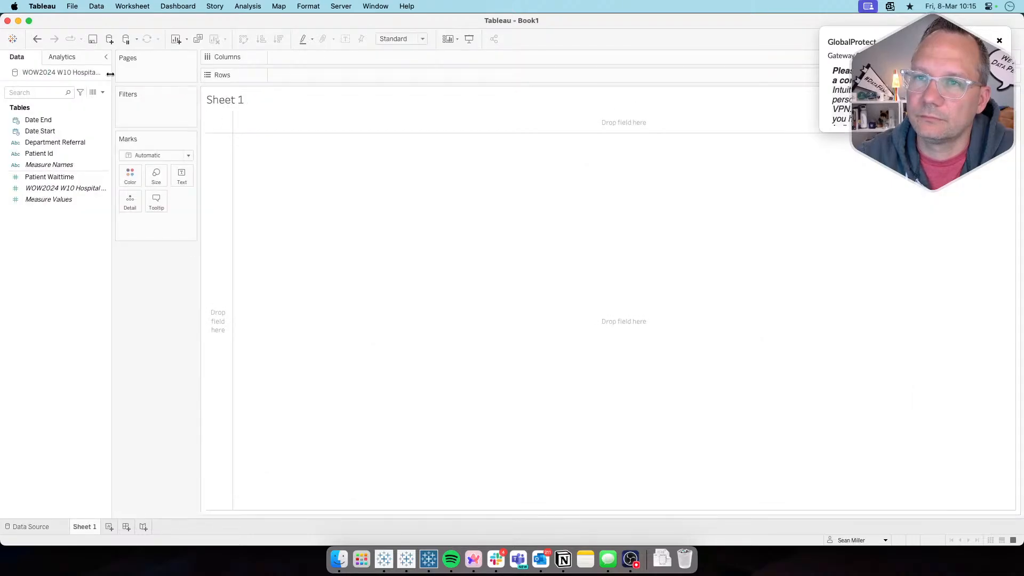
right_click(81, 73)
left_click(101, 135)
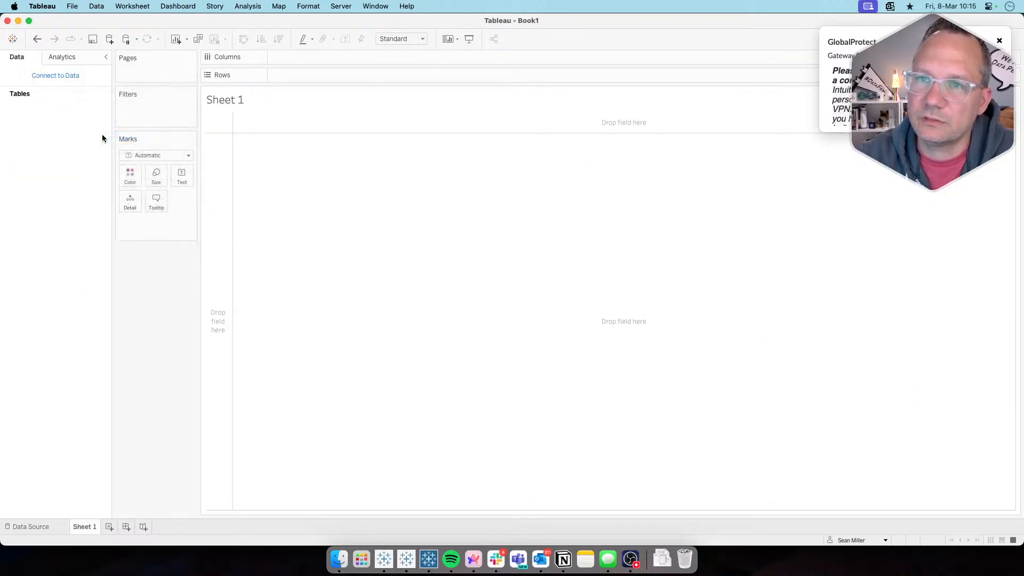
Search this Mac for _dense, connect to the Wait Time_dense.hyper extract and show Sheet 1
left_click(60, 77)
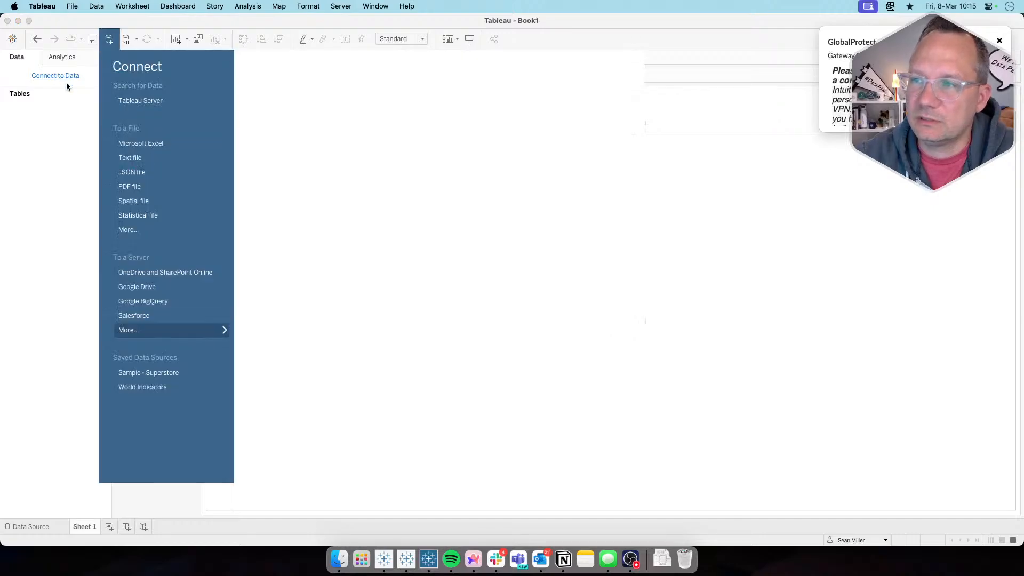
left_click(128, 229)
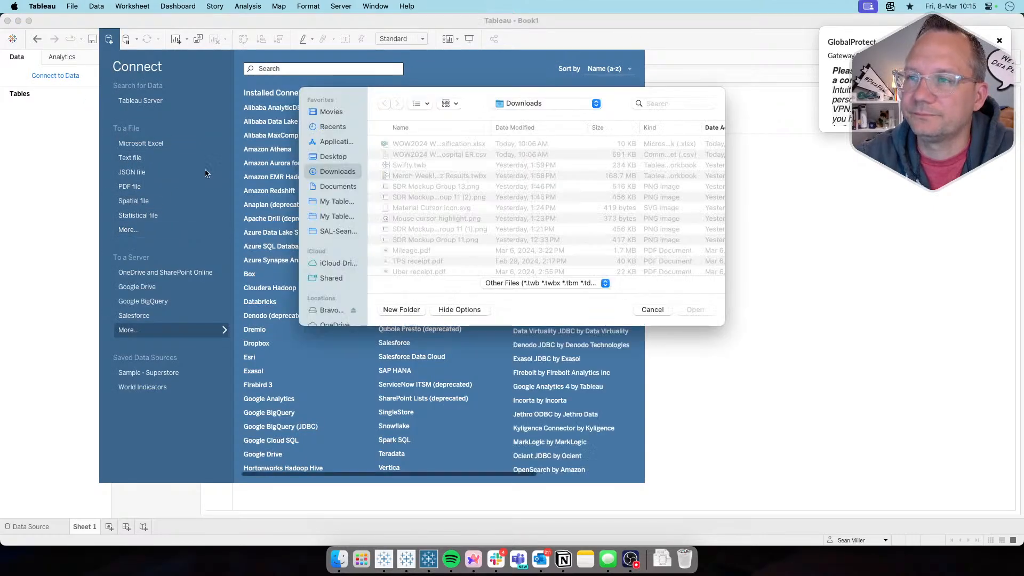
left_click(337, 129)
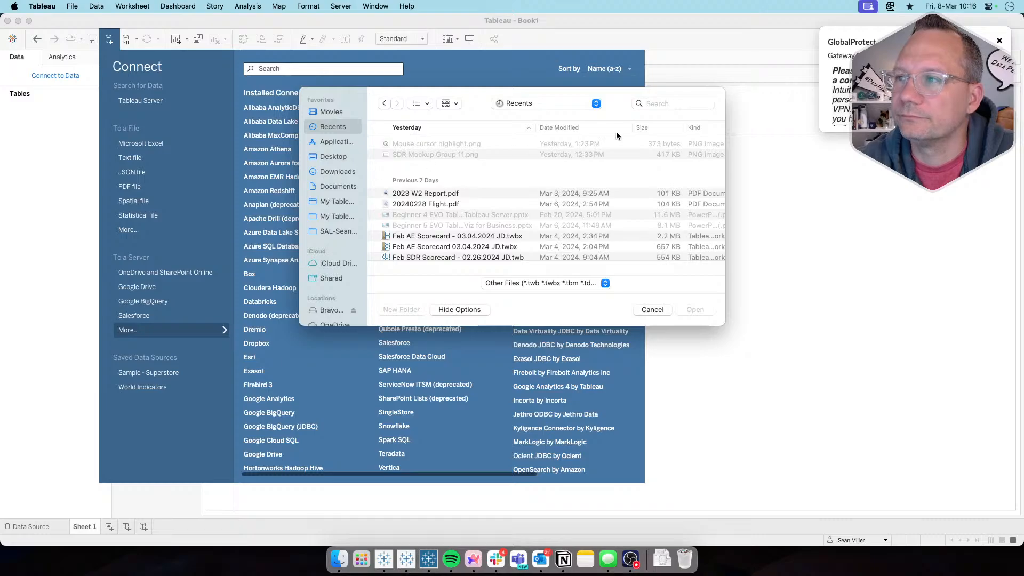
left_click(661, 103)
type("denve")
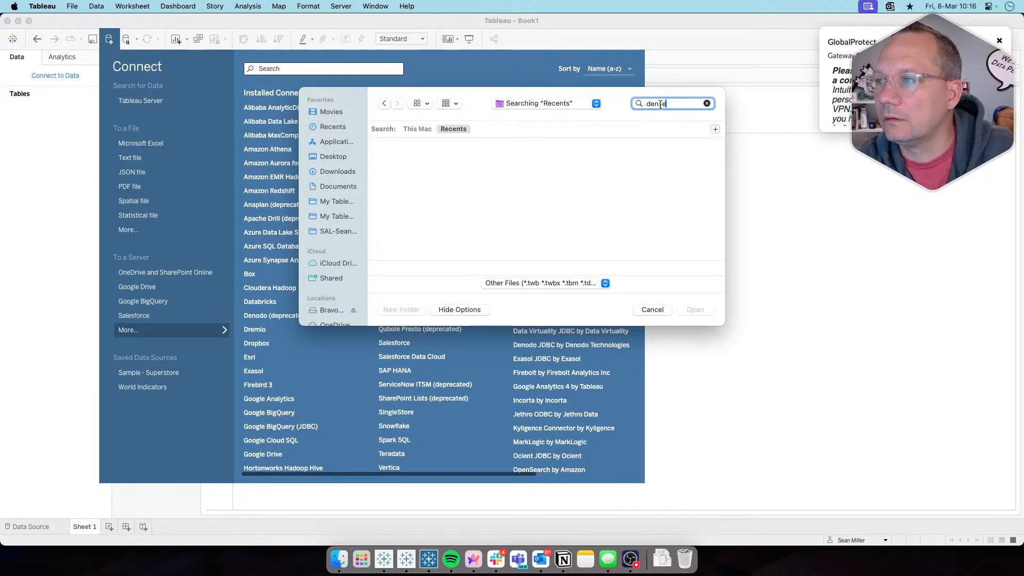
key("Left")
key("Left")
type("_")
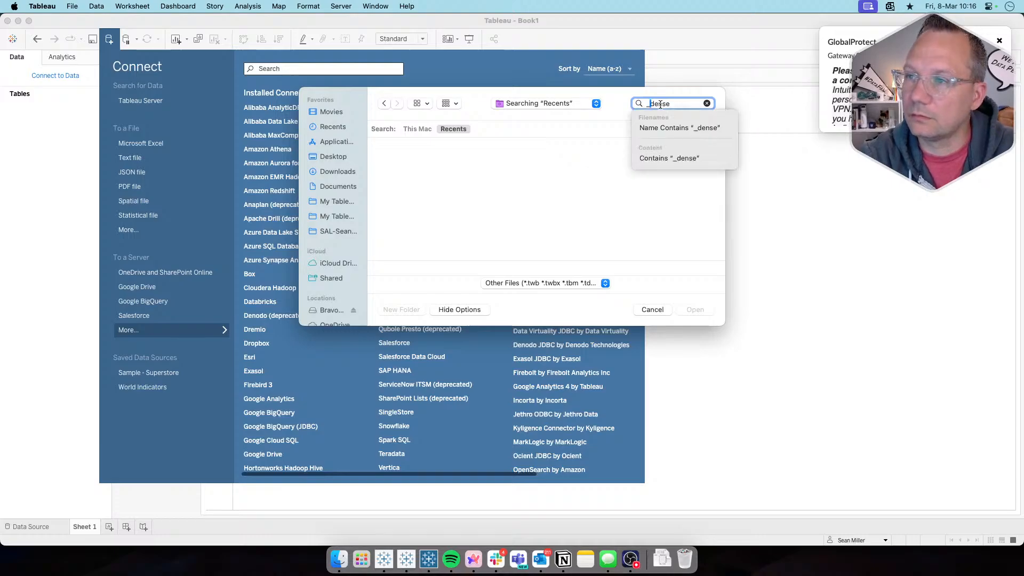
key("Return")
left_click(410, 129)
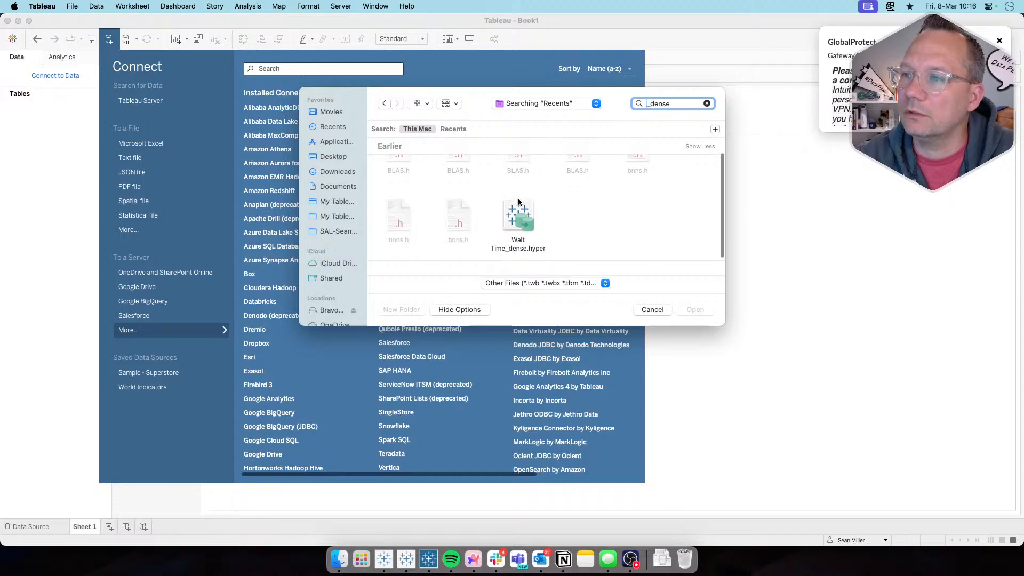
double_click(520, 216)
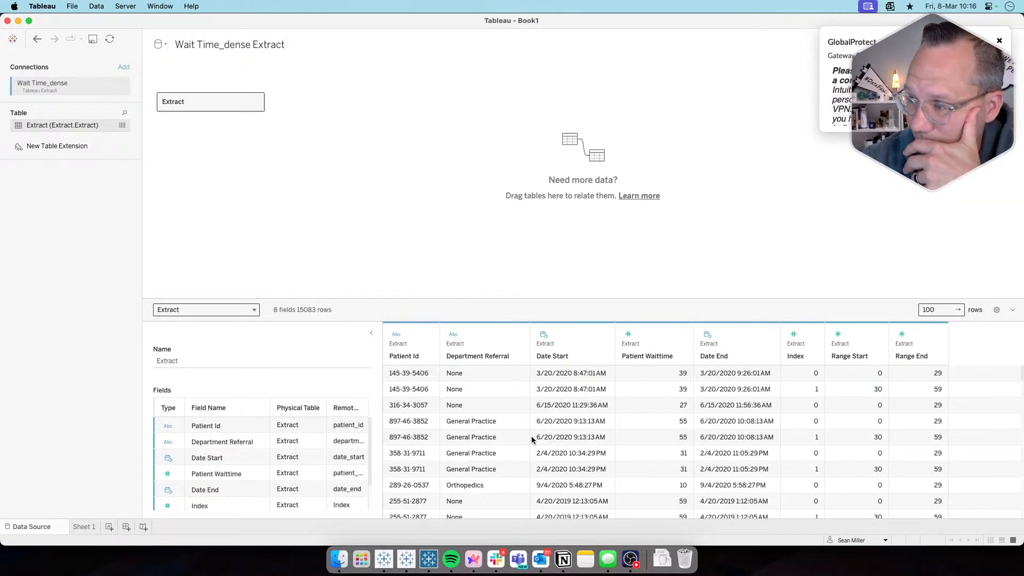
left_click(84, 527)
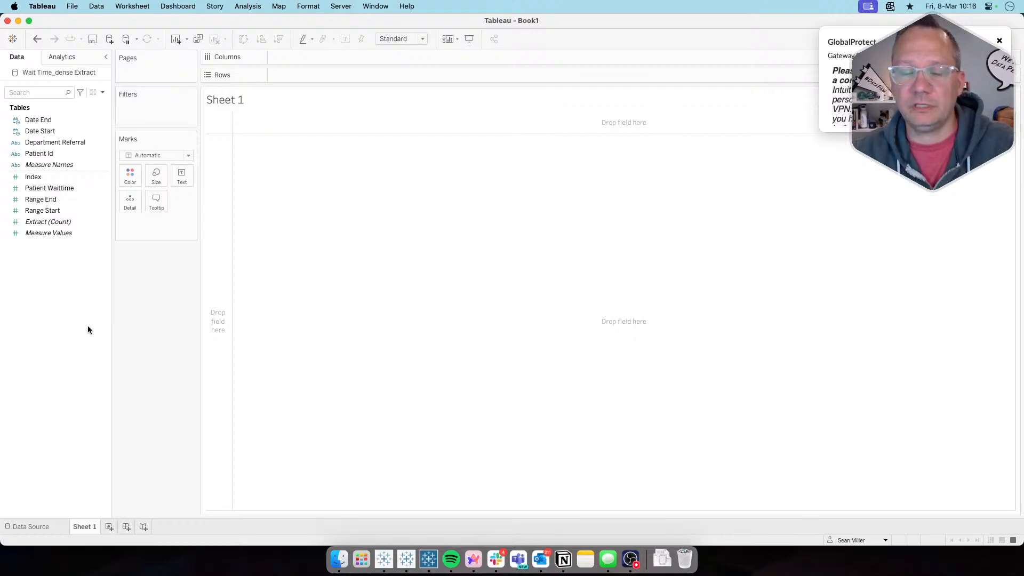
Examine the 30-minute bars of the #WOW2024 Week 10 reference dashboard in Arc, and return to Sheet 1 in Tableau
key("super+Tab")
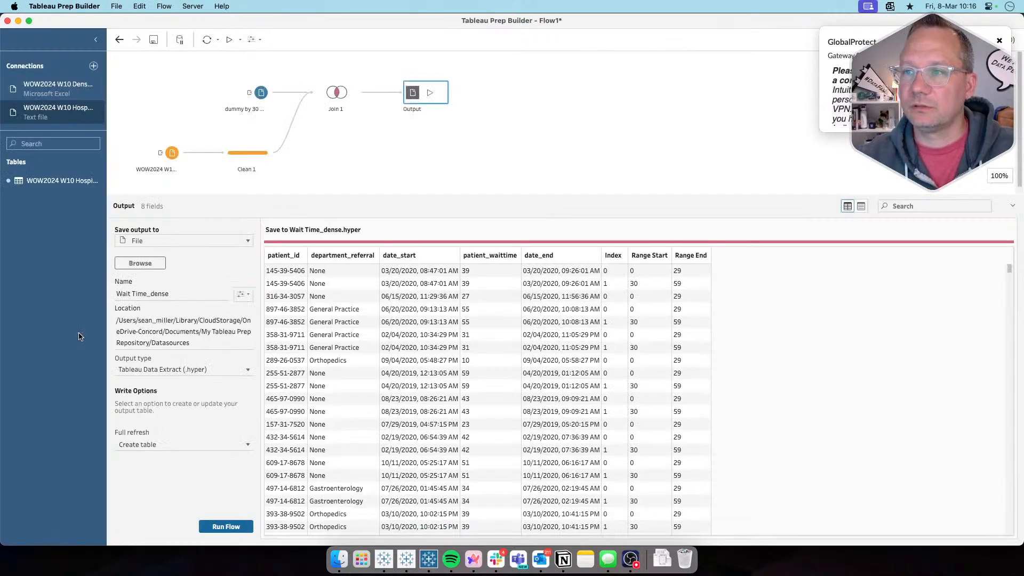
key("super+Tab")
key("super+Tab")
key("super+Tab")
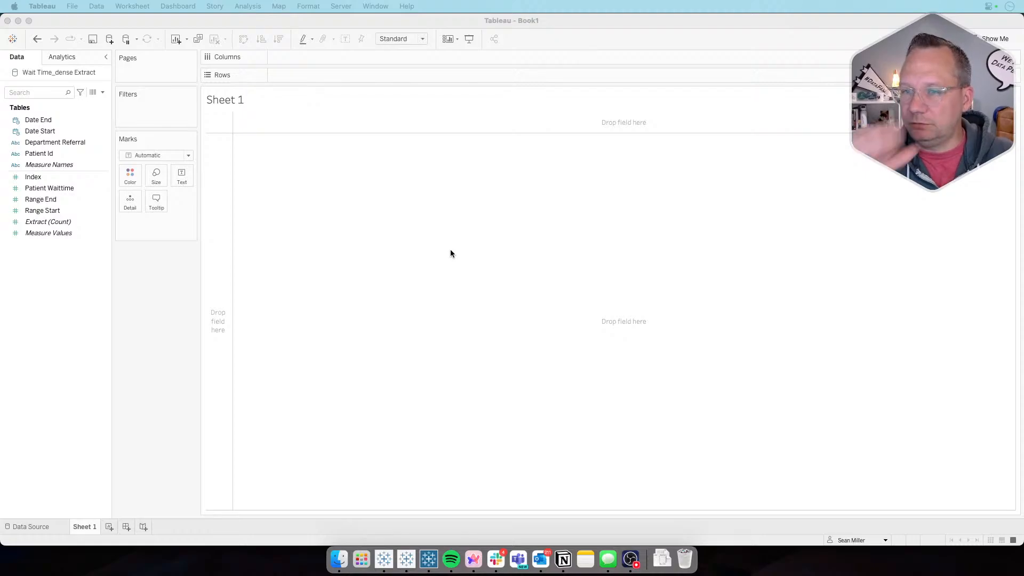
key("super+Tab")
key("super+Tab")
key("super+Tab")
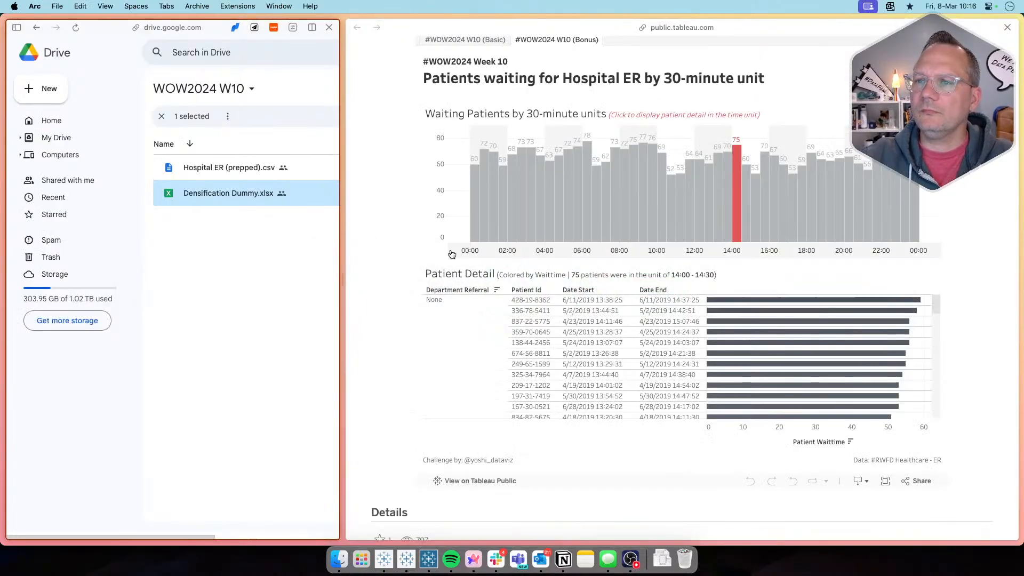
mouse_move(475, 240)
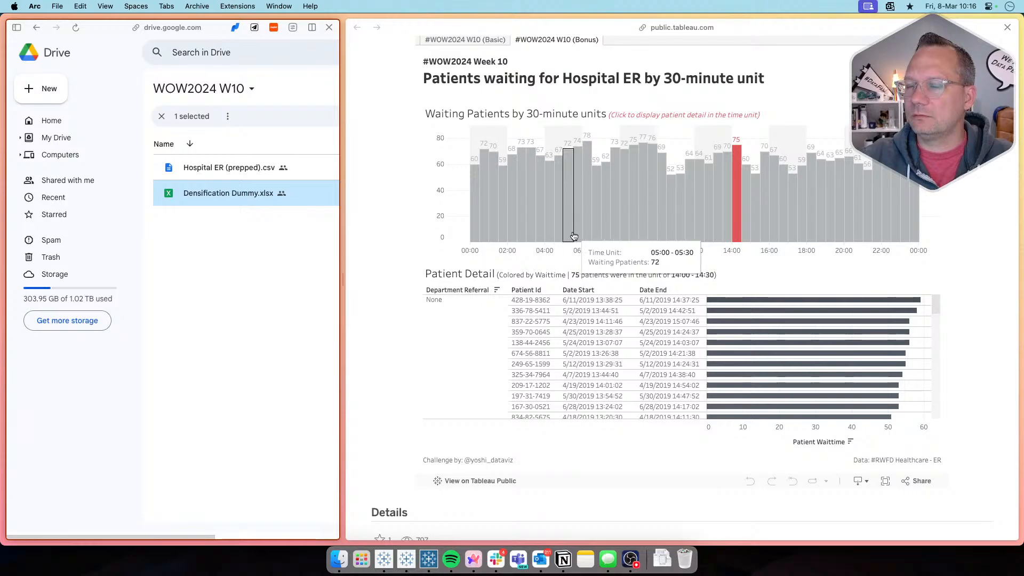
key("super+Tab")
key("super+Tab")
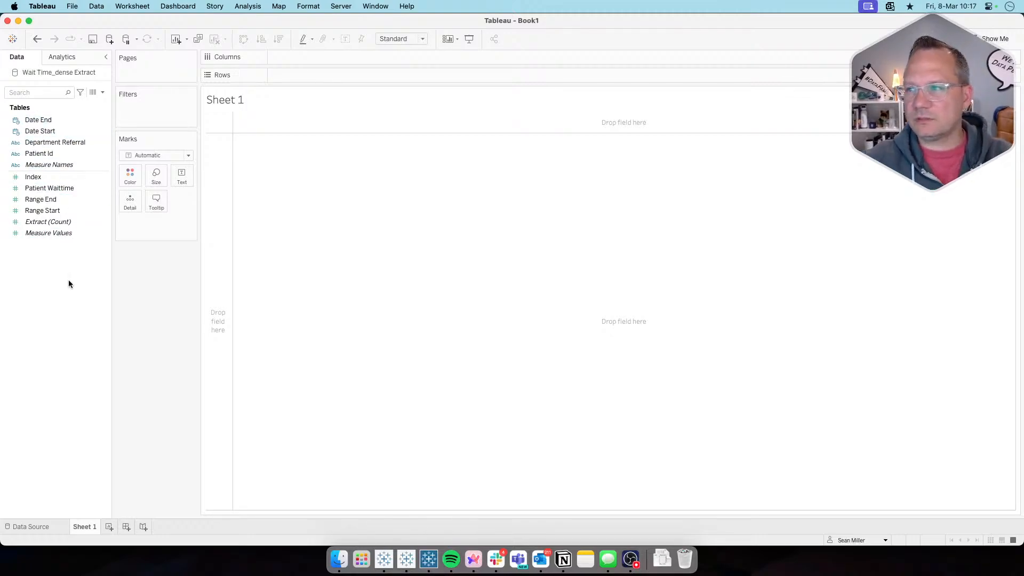
key("super+Tab")
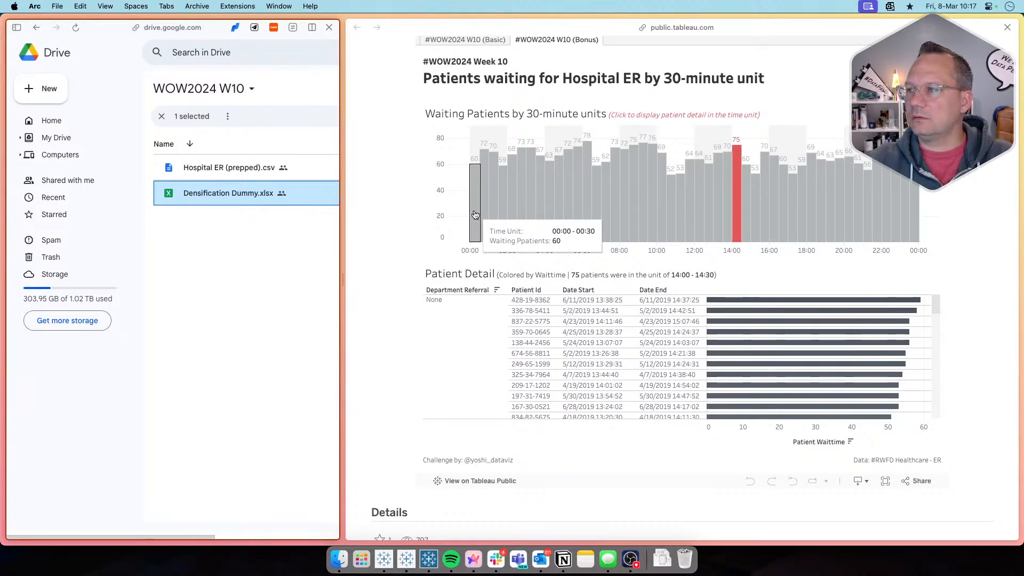
key("super+Tab")
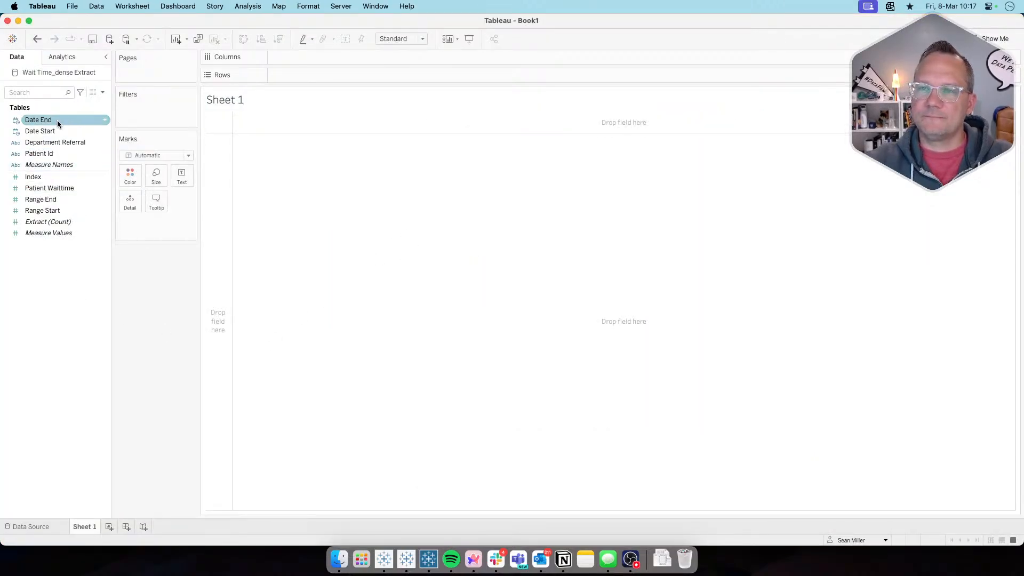
Place Date End on Rows in Sheet 1 and show its date-level options
left_click_drag(56, 120, 331, 75)
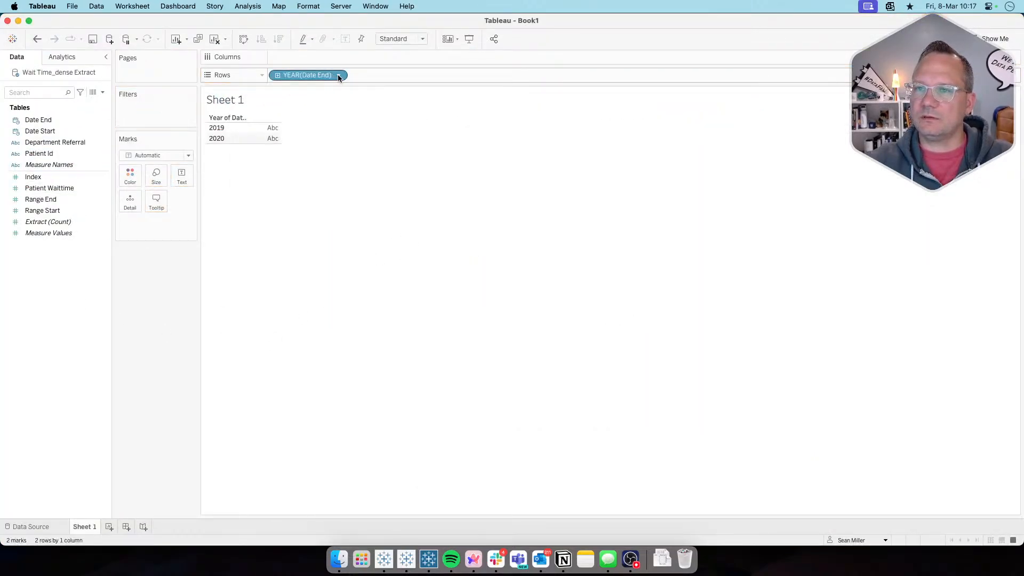
left_click(338, 76)
mouse_move(332, 320)
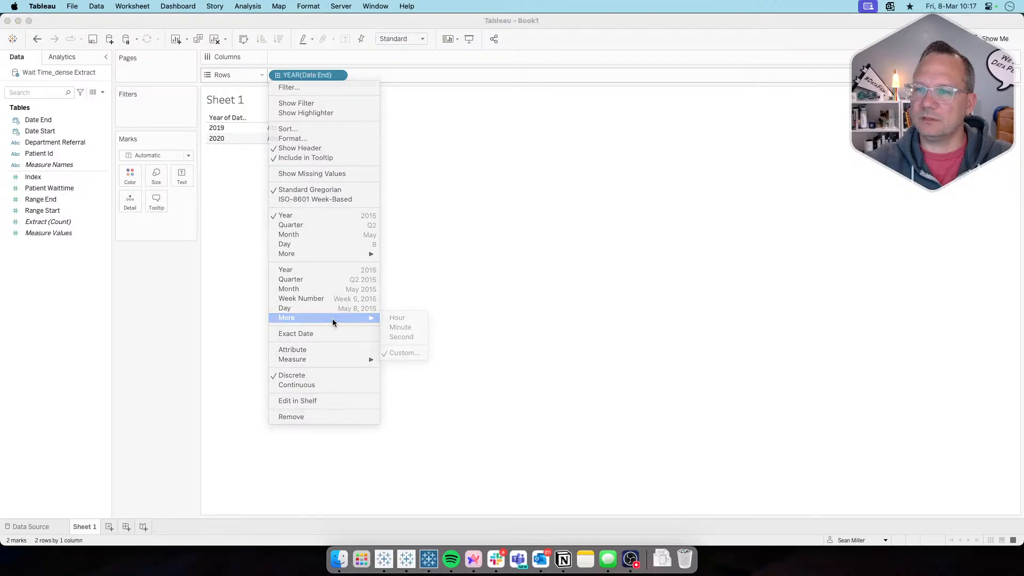
Examine the Quarter filter on the #WOW2024 Week 10 reference dashboard in Arc, and return to Sheet 1 in Tableau
key("super+Tab")
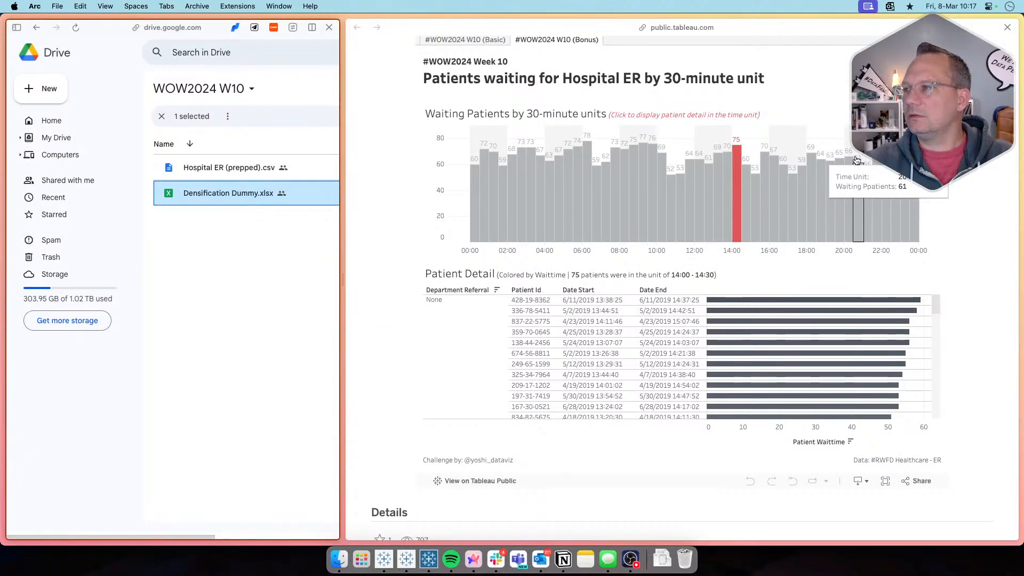
left_click(902, 92)
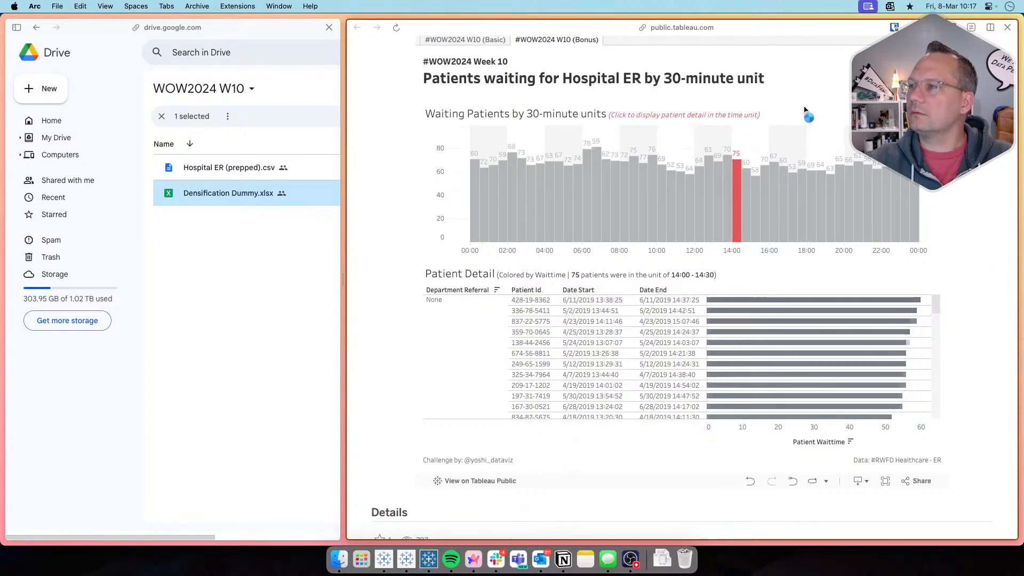
key("super+Tab")
Try Date End on Rows as a discrete quarter with its year, and remove the field from the sheet
left_click(338, 76)
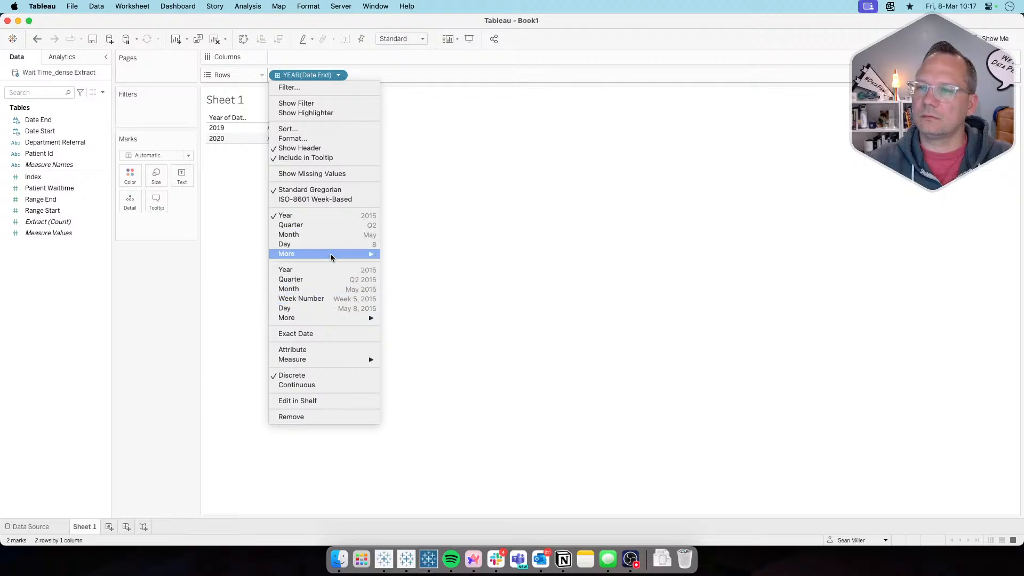
left_click(336, 224)
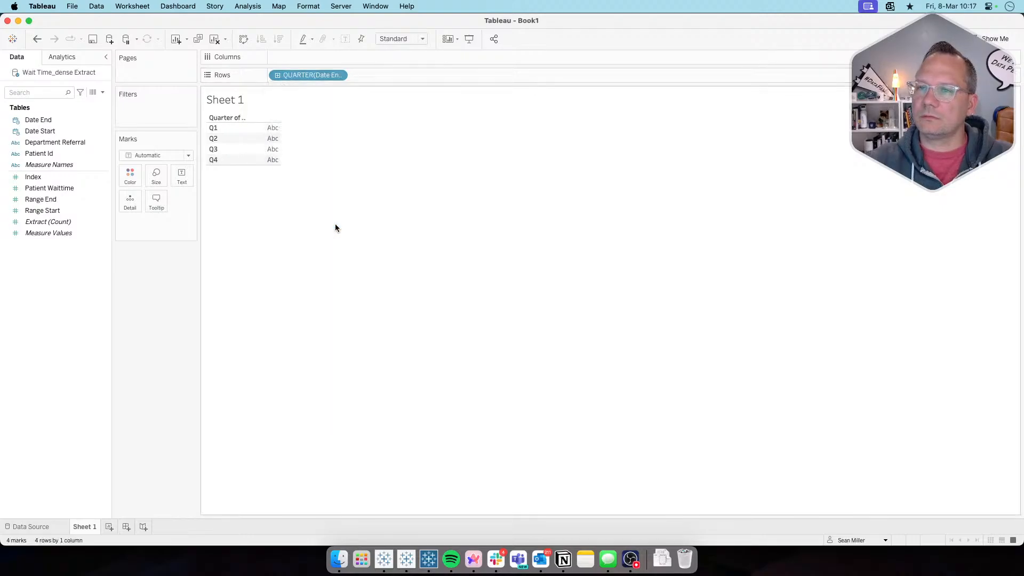
left_click(338, 75)
left_click(344, 280)
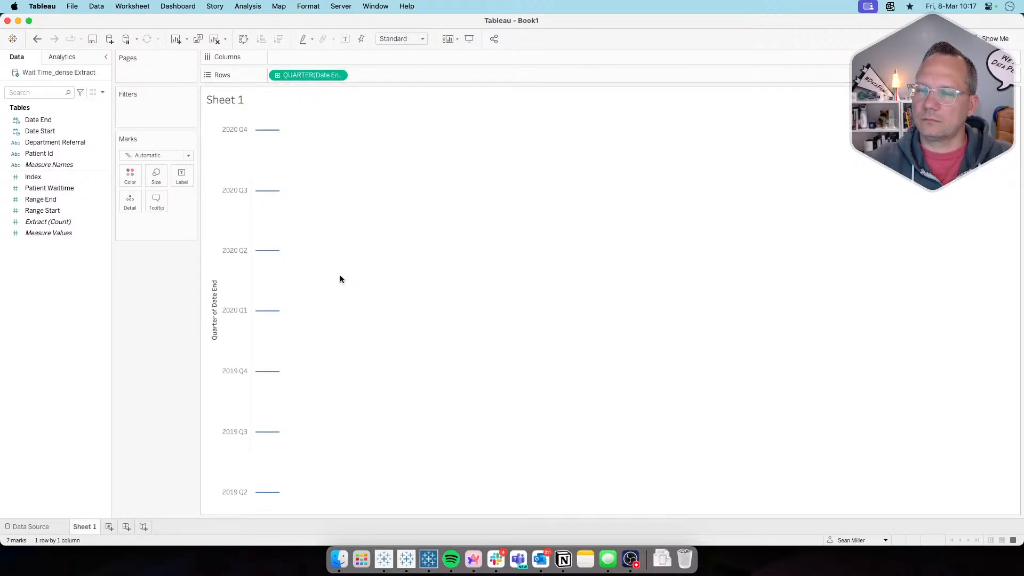
left_click(338, 76)
left_click(305, 366)
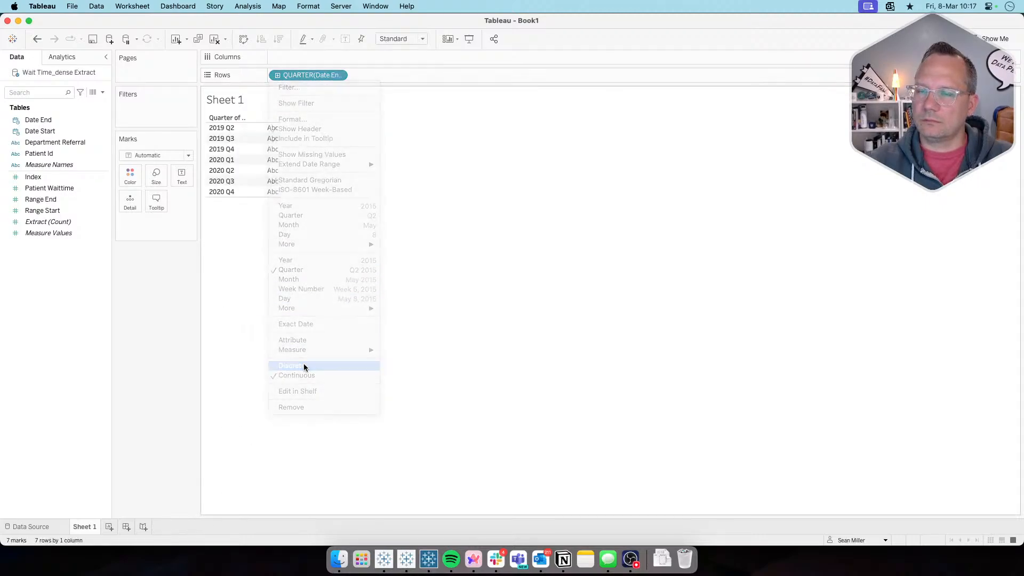
left_click_drag(313, 75, 170, 288)
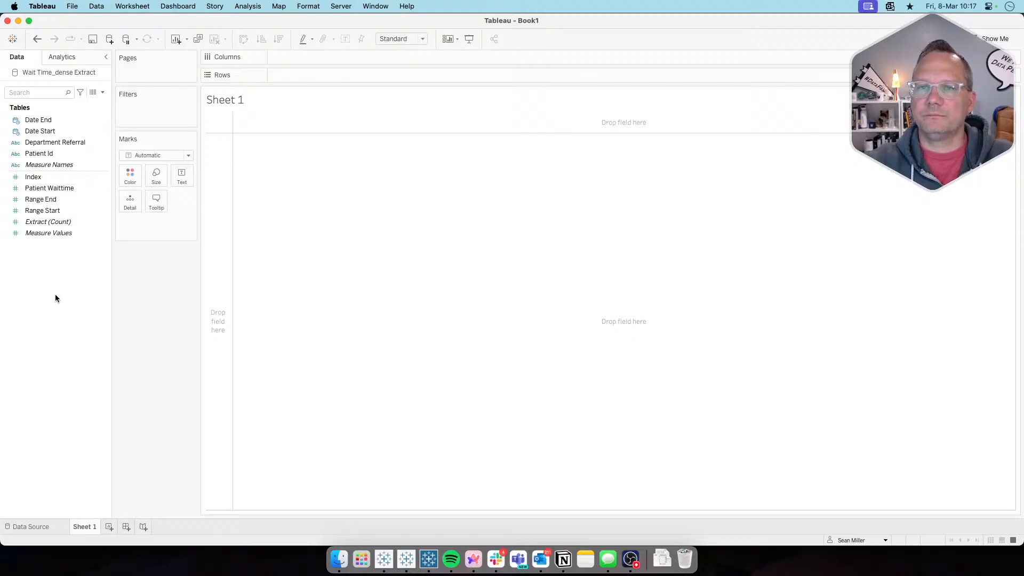
Examine the time units and waiting patients of the reference dashboard's 30-minute bars in Arc, and return to Tableau
key("super+Tab")
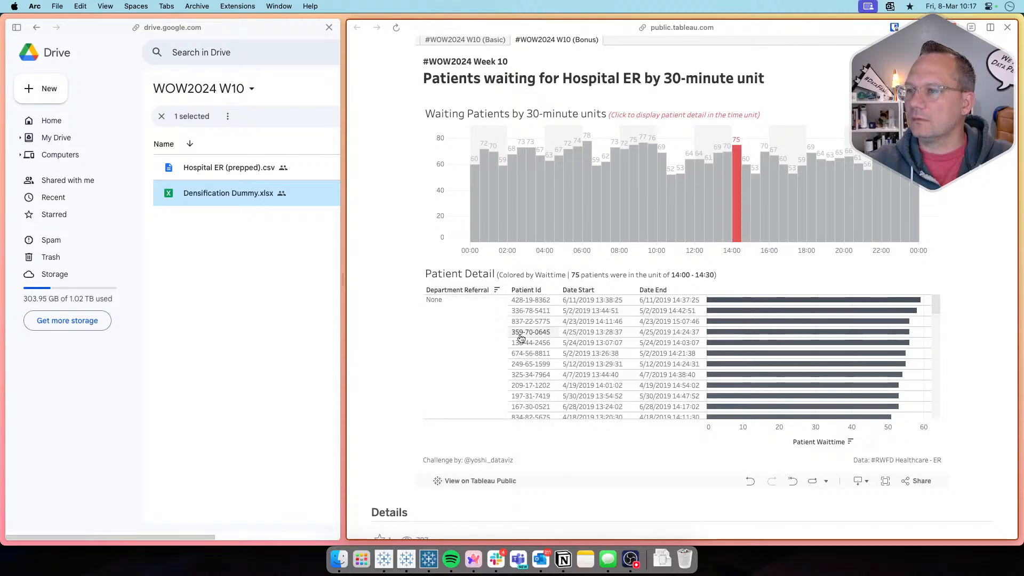
scroll(585, 382, "down", 1)
scroll(585, 382, "up", 4)
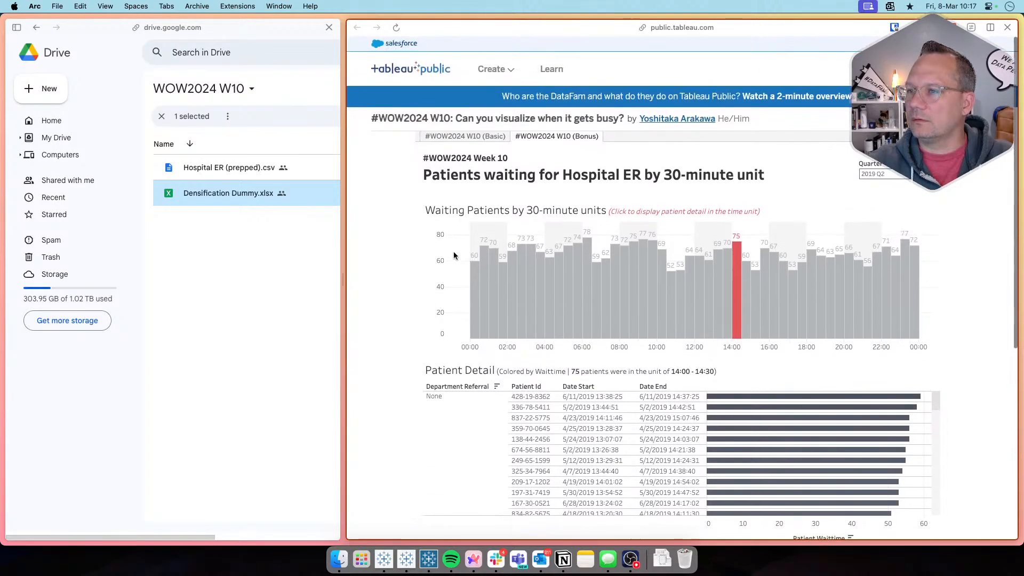
scroll(388, 304, "down", 2)
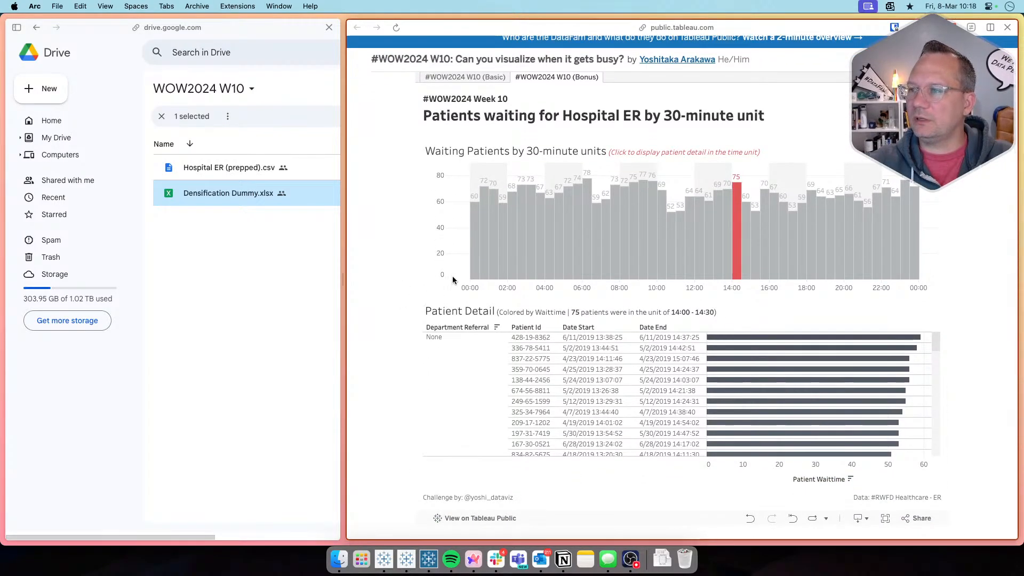
mouse_move(470, 278)
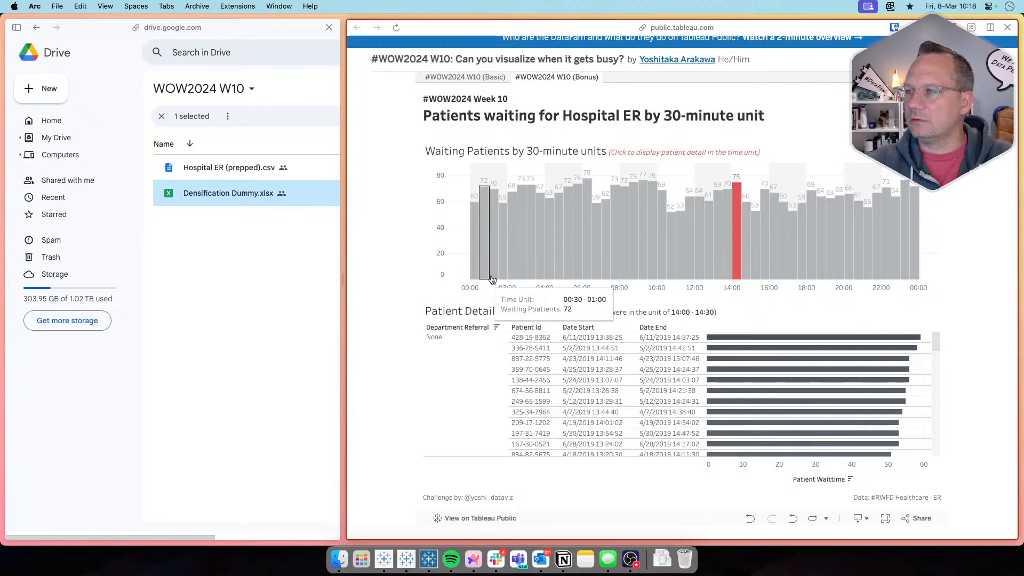
mouse_move(734, 254)
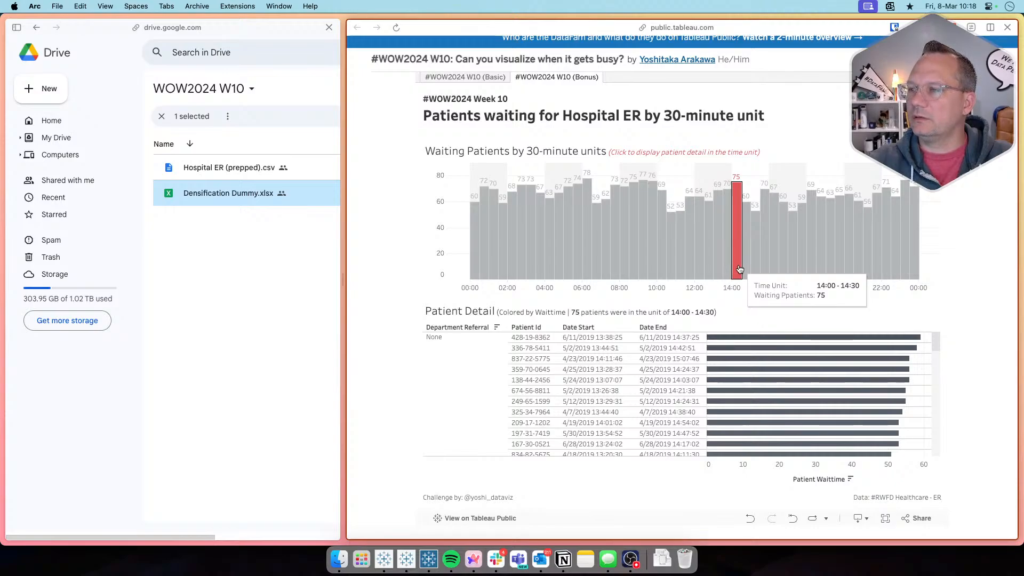
key("super+Tab")
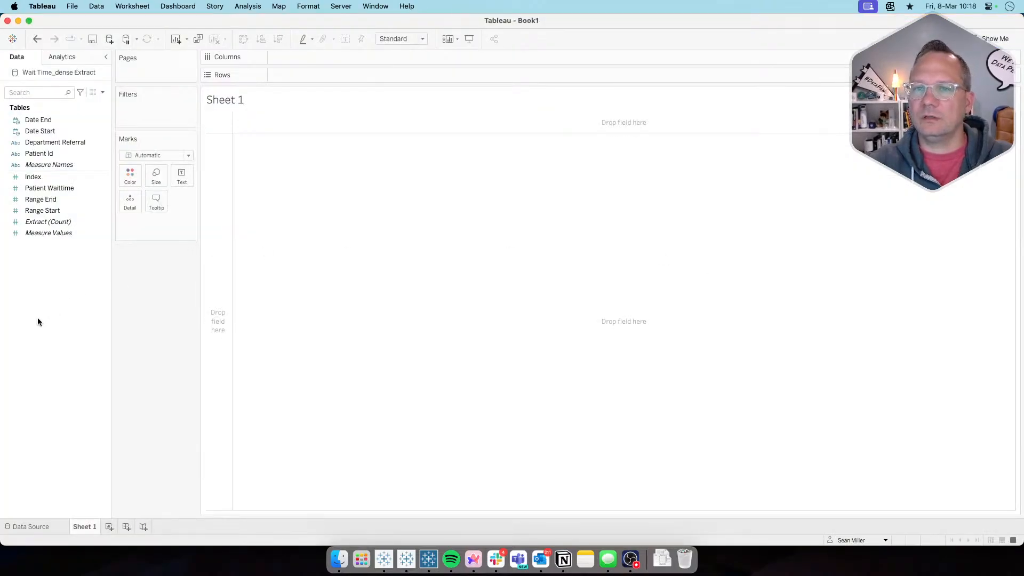
Create a calculated field named norm time in a smaller calculation editor with the function list hidden
right_click(37, 319)
left_click(54, 324)
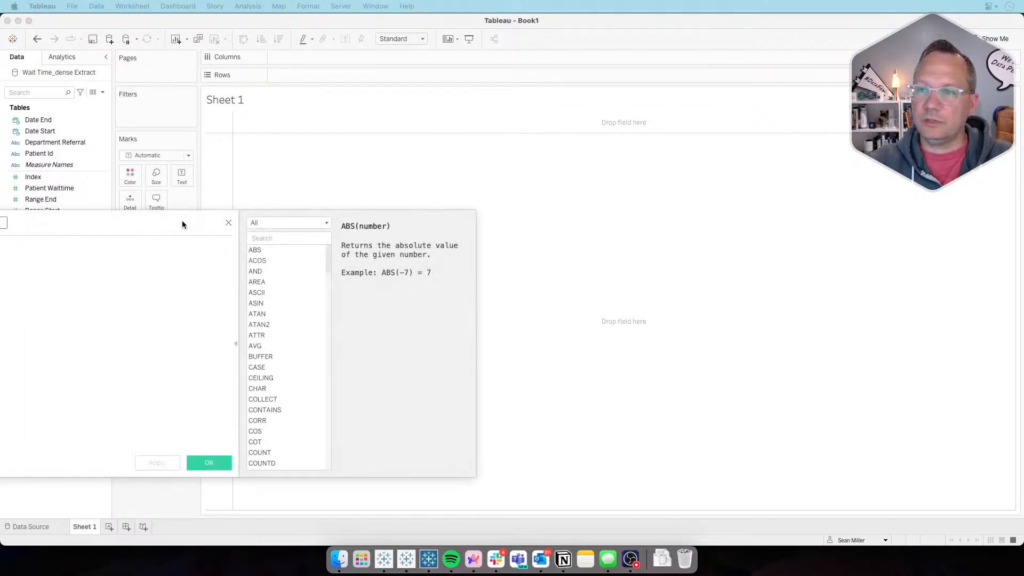
left_click_drag(181, 220, 615, 183)
left_click(672, 308)
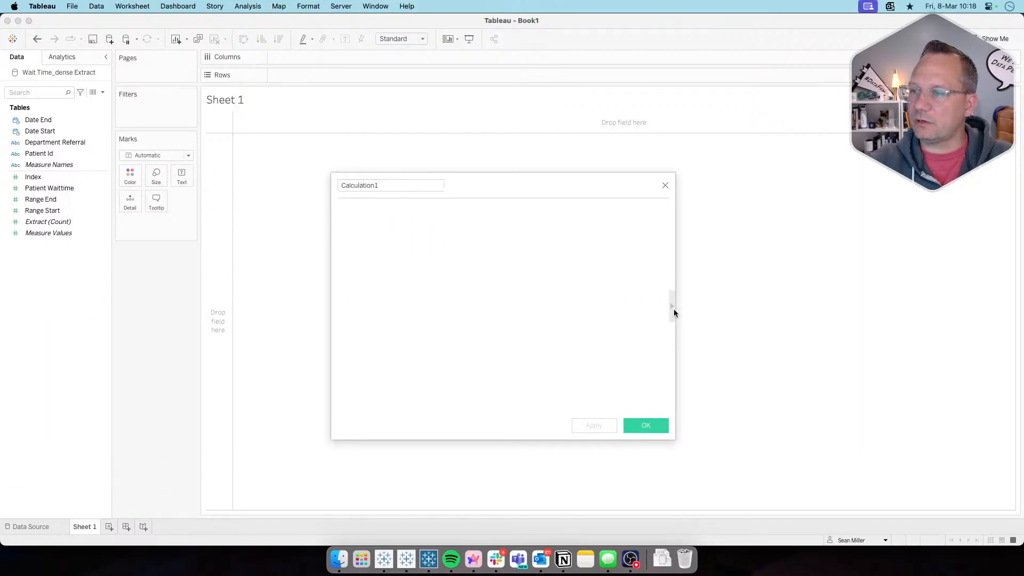
left_click_drag(675, 438, 631, 334)
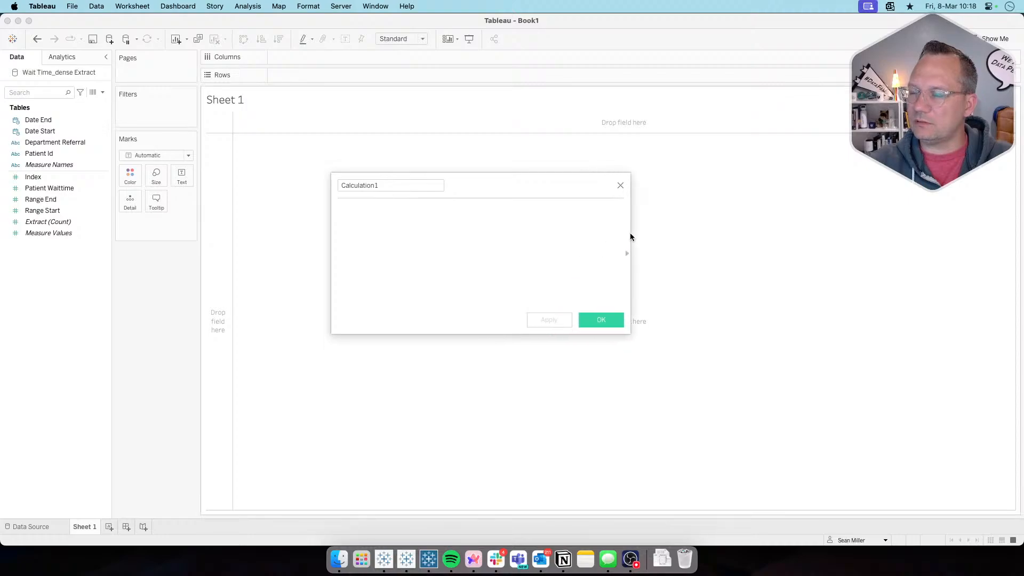
double_click(385, 189)
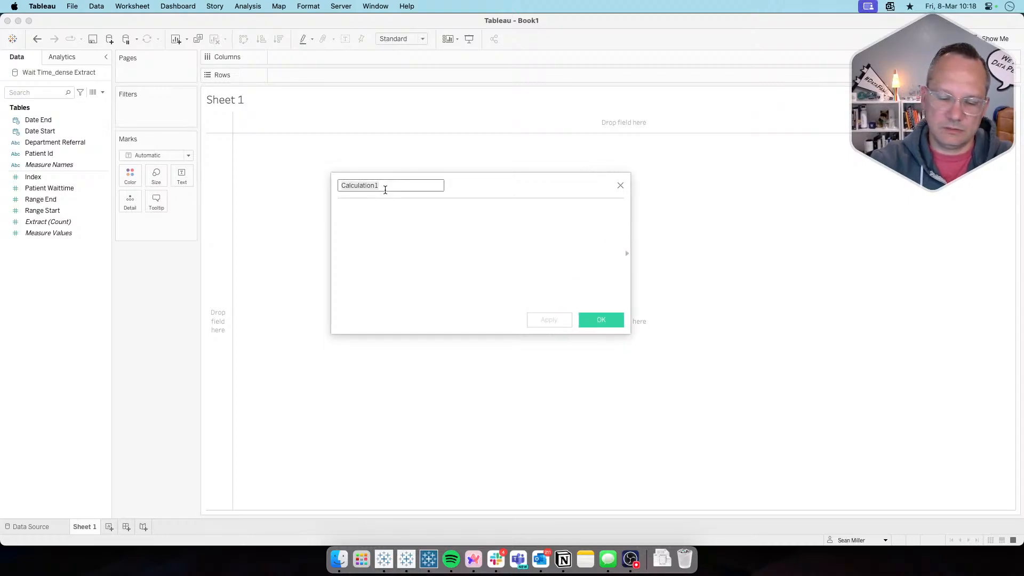
type("norm time")
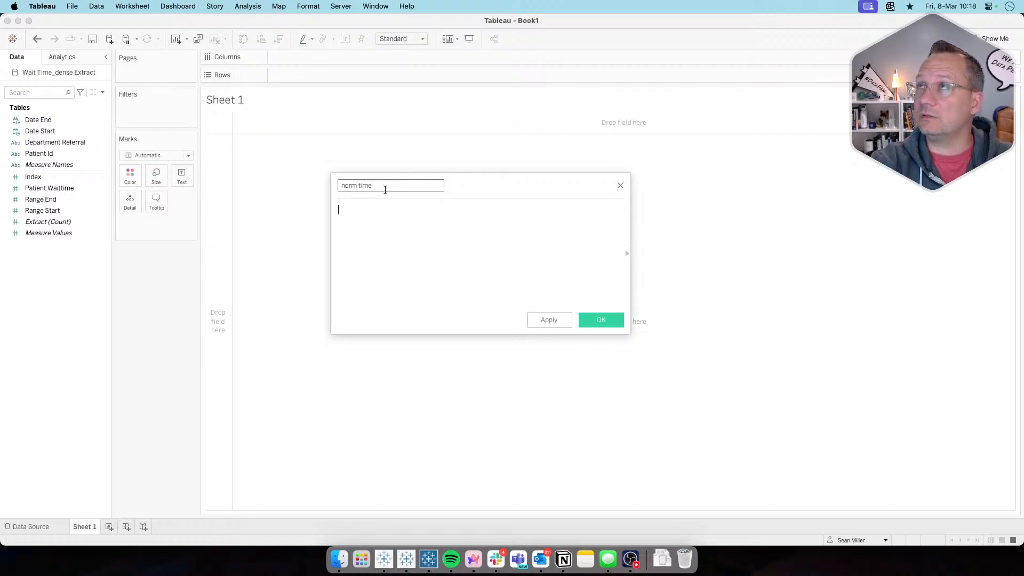
Try DATETRUNC('minute',[Date Start]) as the formula of the norm time field
type("datet")
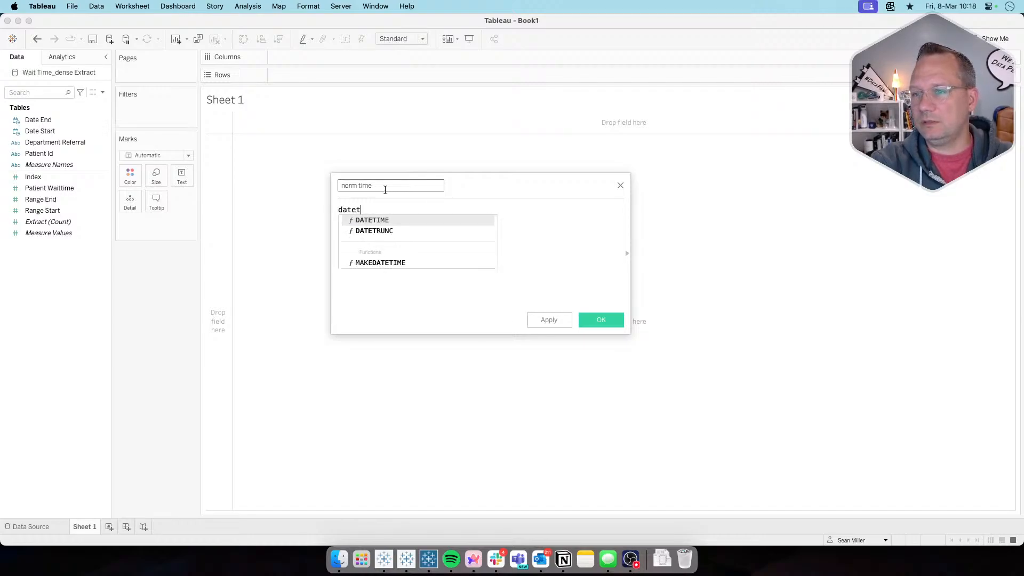
key("Down")
key("Return")
key("Return")
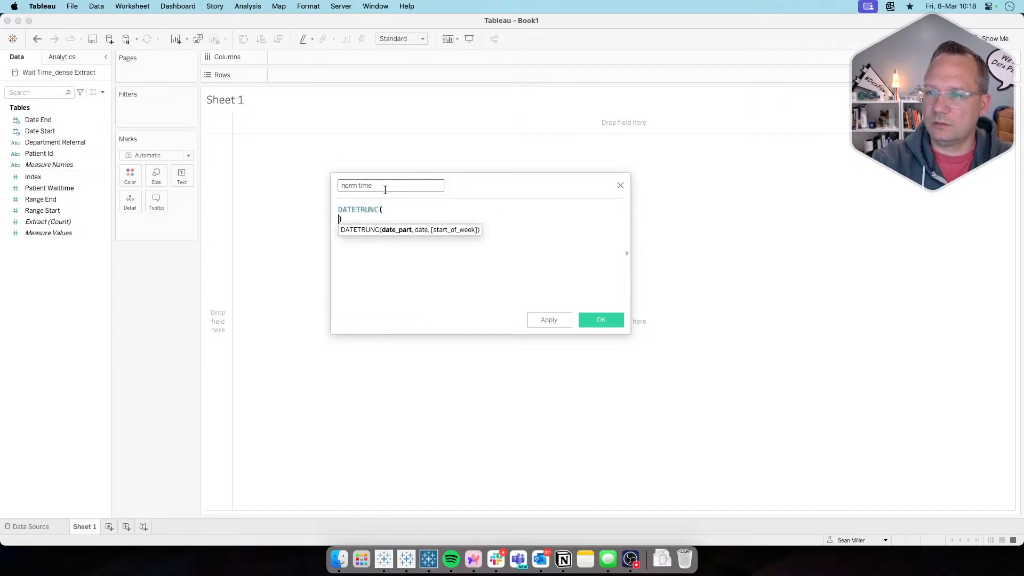
type(",")
key("BackSpace")
key("BackSpace")
type("'minu")
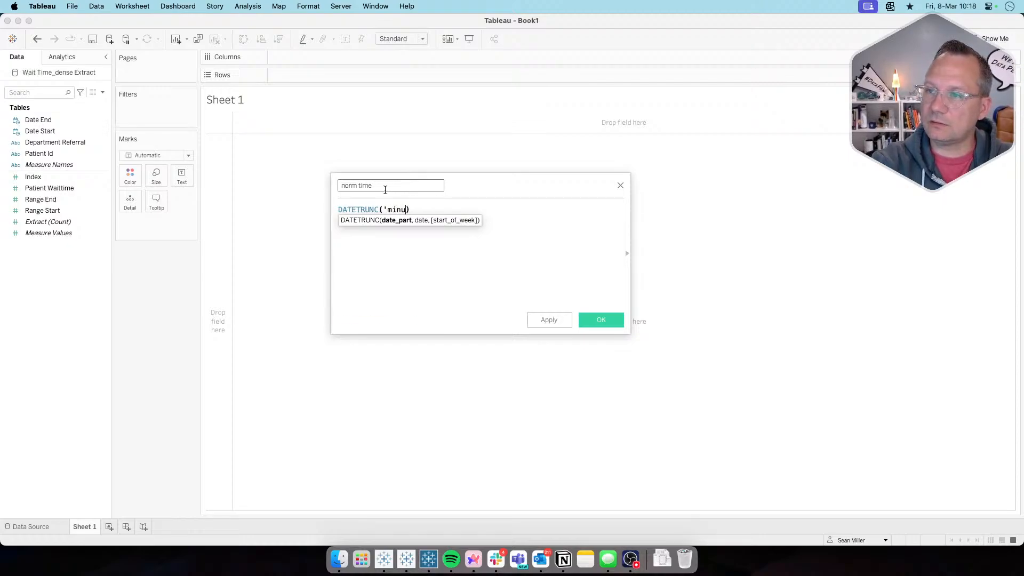
type("te',")
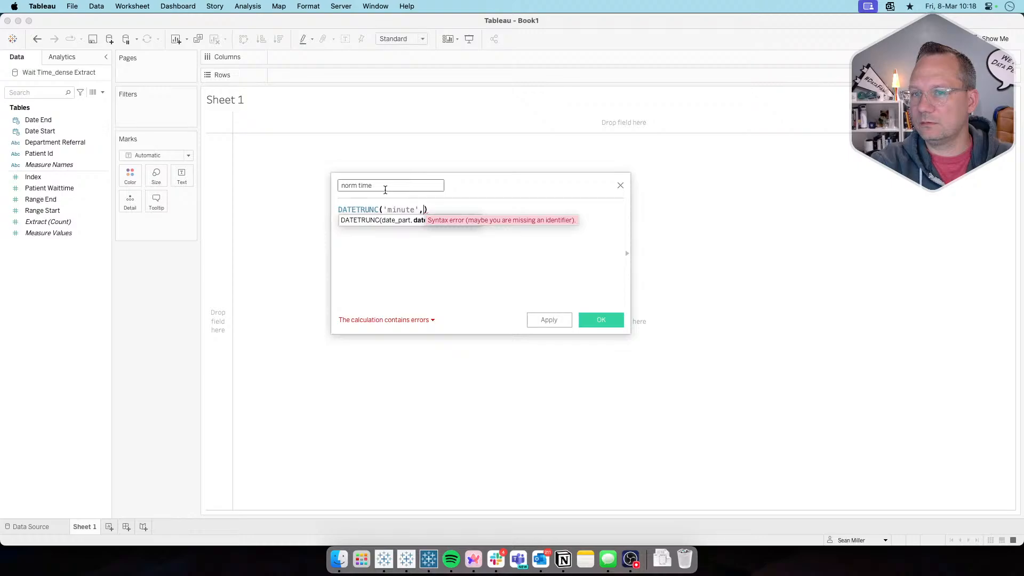
type("datet")
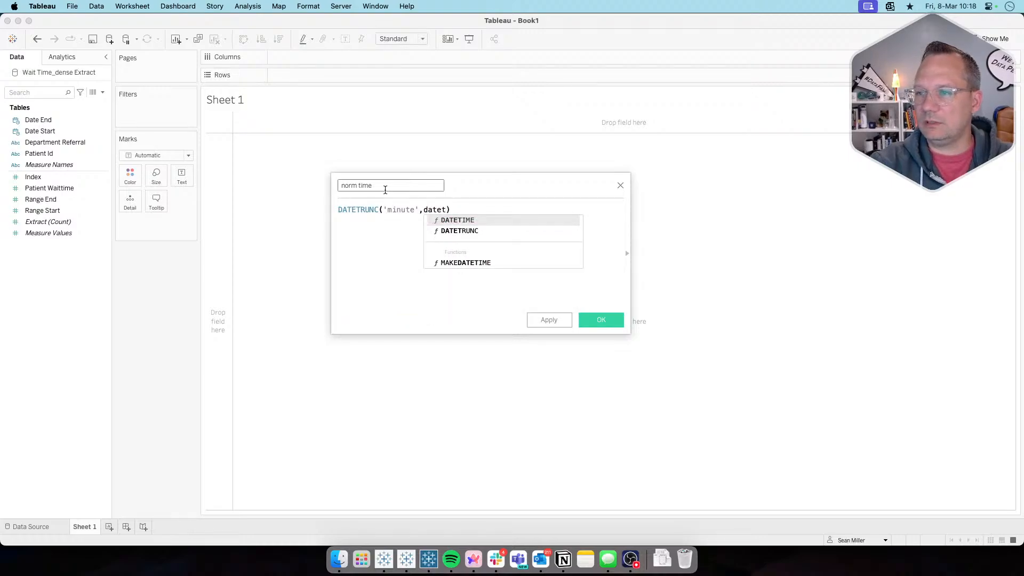
key("BackSpace")
key("Down")
key("Down")
key("Return")
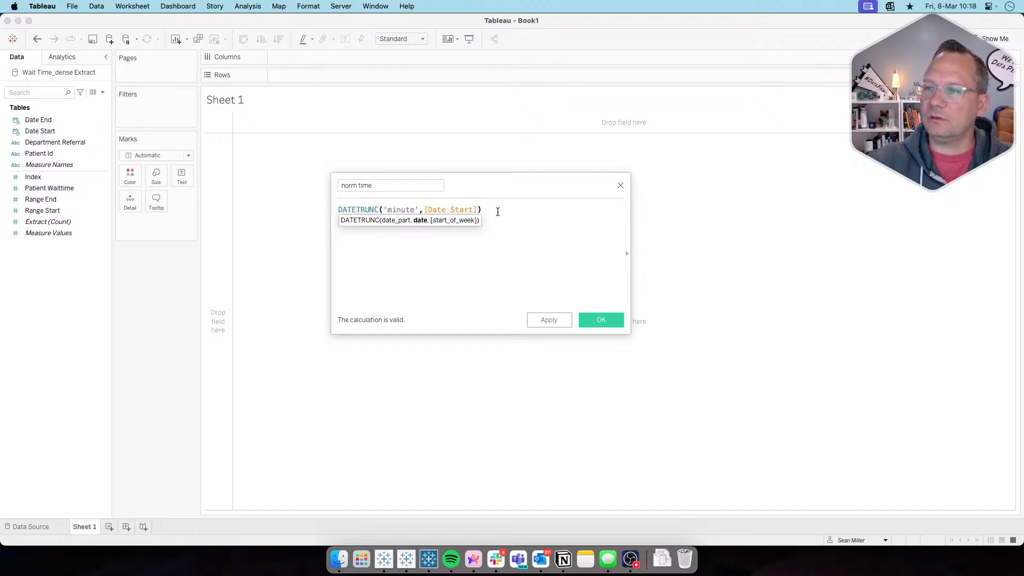
Replace the norm time formula with MAKEDATETIME around a MAKEDATE function whose year is 2000
left_click_drag(494, 208, 335, 210)
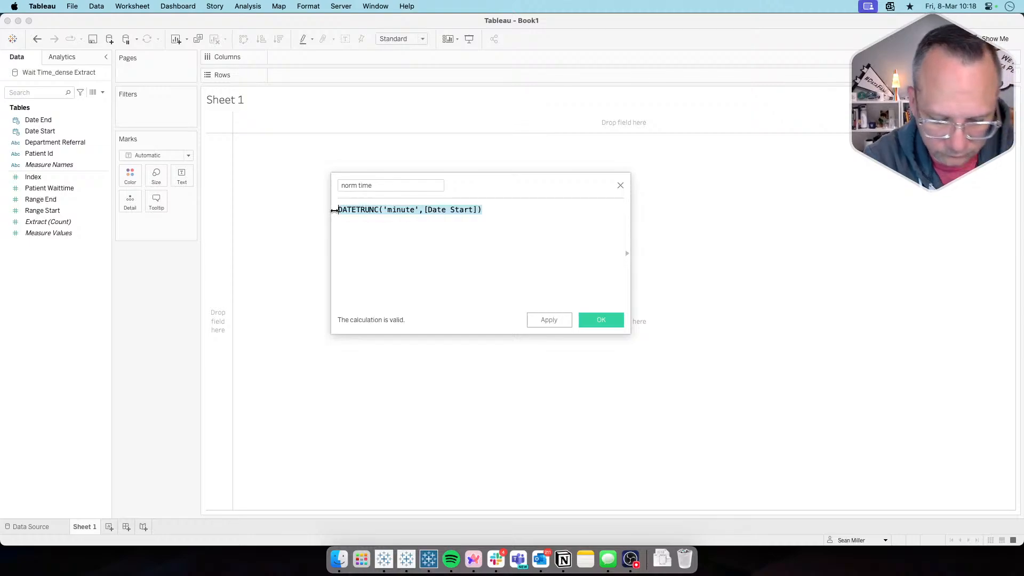
type("makedate")
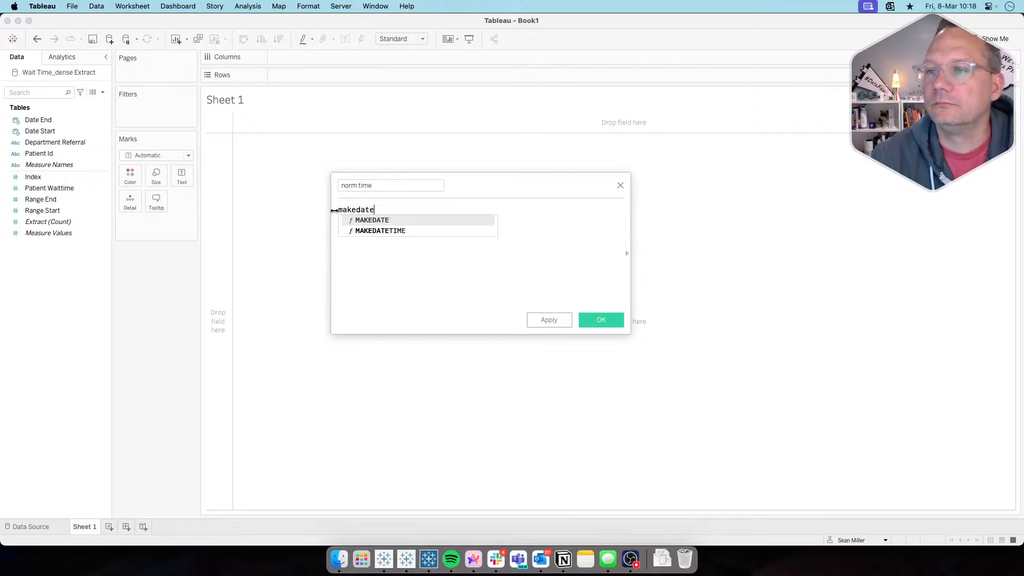
key("Down")
key("Return")
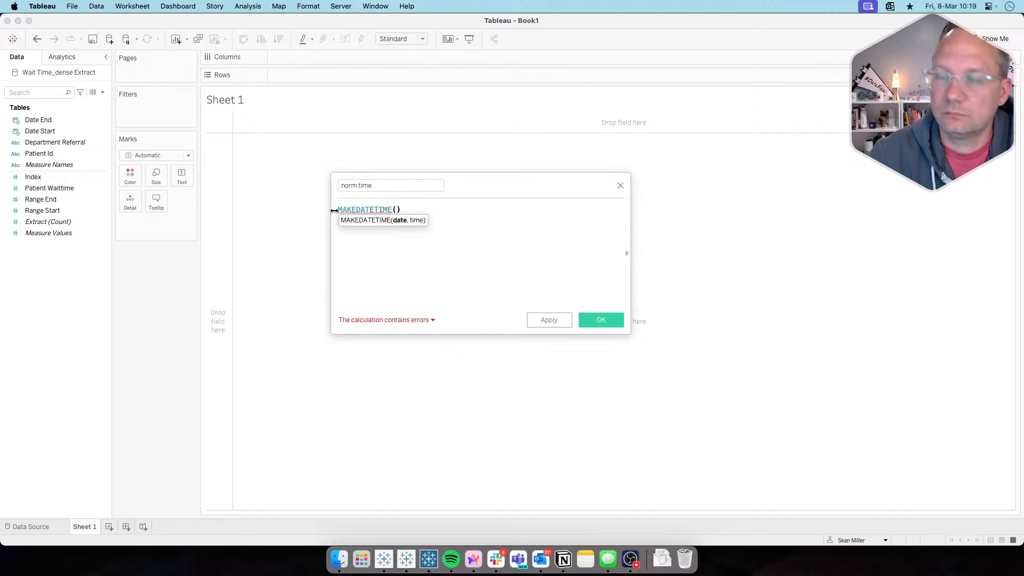
type("make")
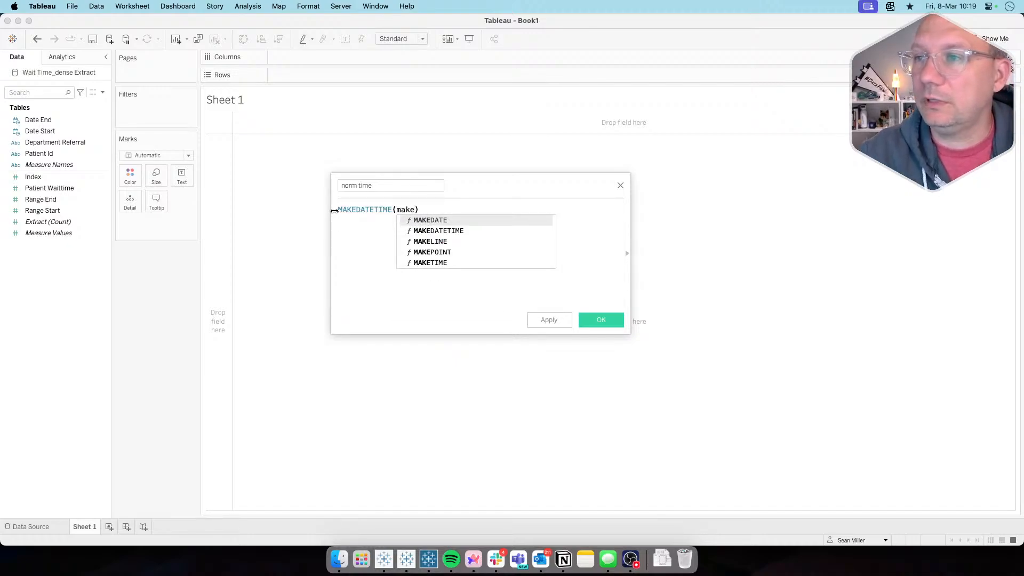
key("Return")
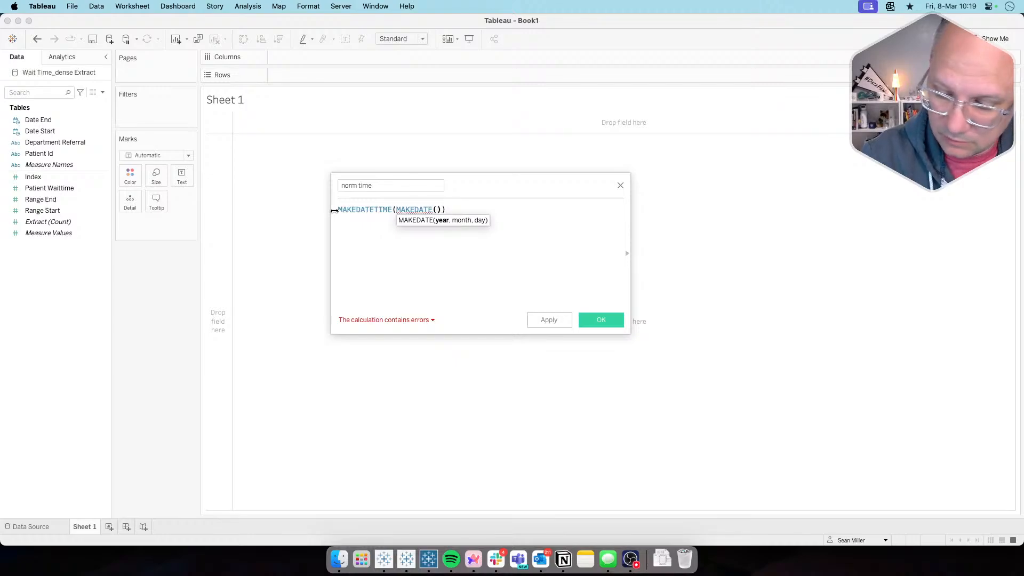
type("20")
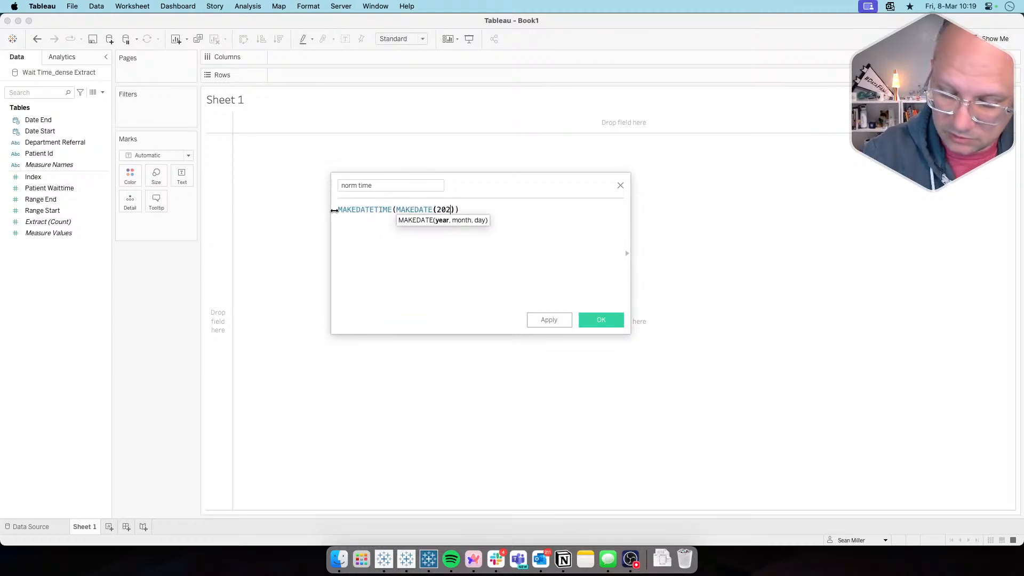
type("00")
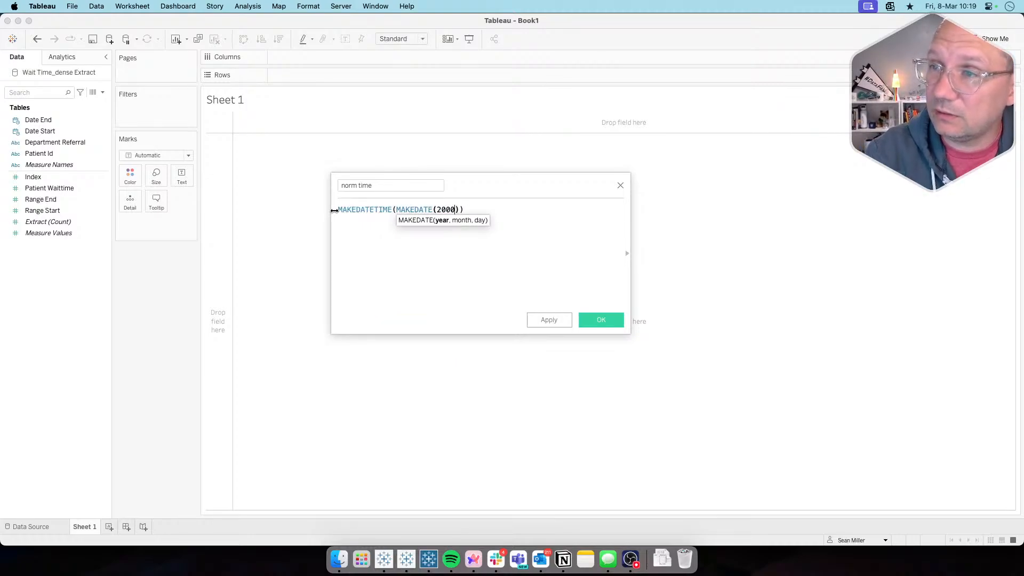
Add MONTH([Date Start]) as the month argument of MAKEDATE in the norm time formula
type(",")
type("month")
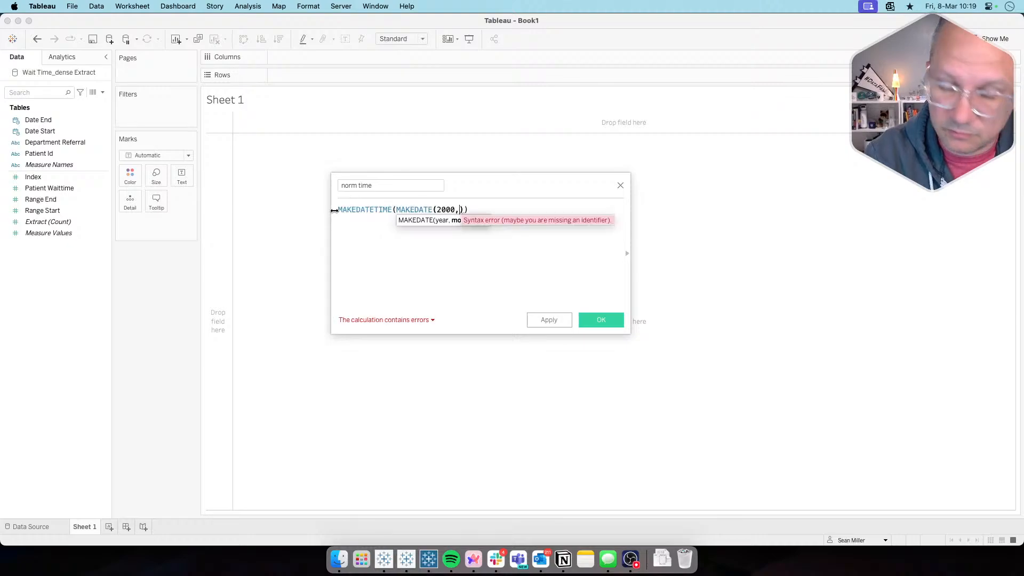
key("Return")
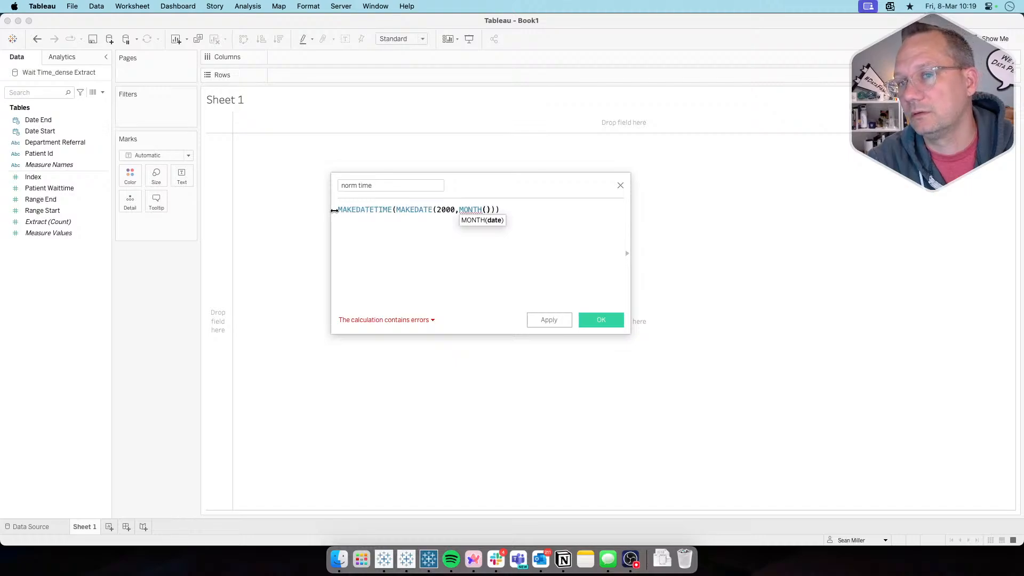
type("date")
key("Down")
key("Down")
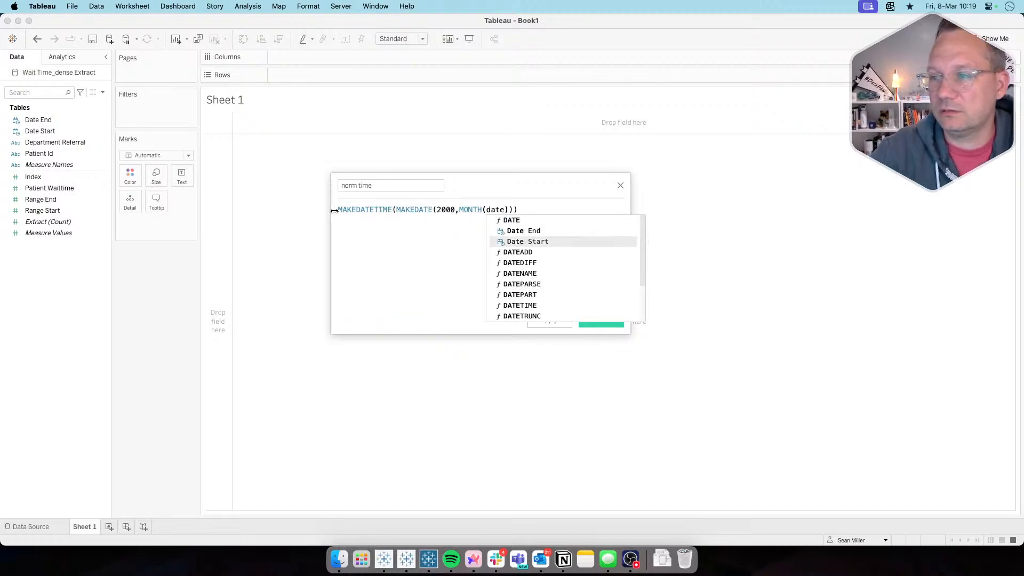
key("Return")
type("),")
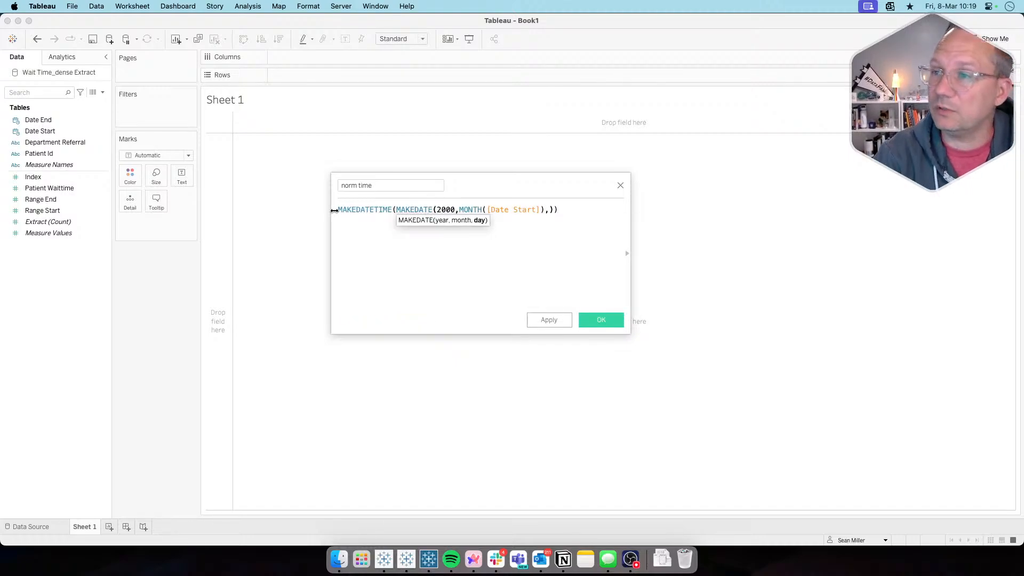
Add DAY([Date Start]) as the day argument of MAKEDATE in the norm time formula
type("day.")
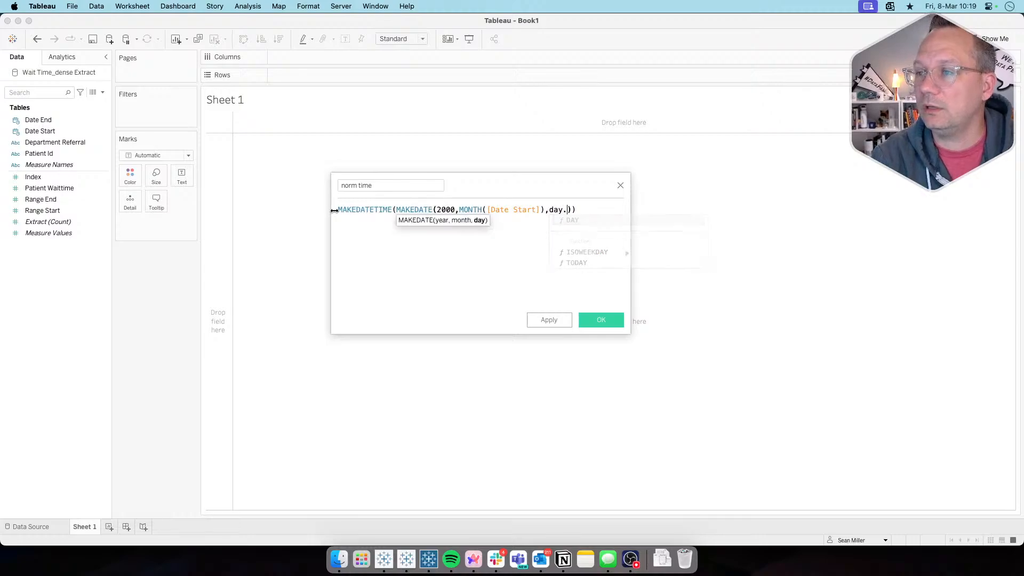
key("BackSpace")
key("Return")
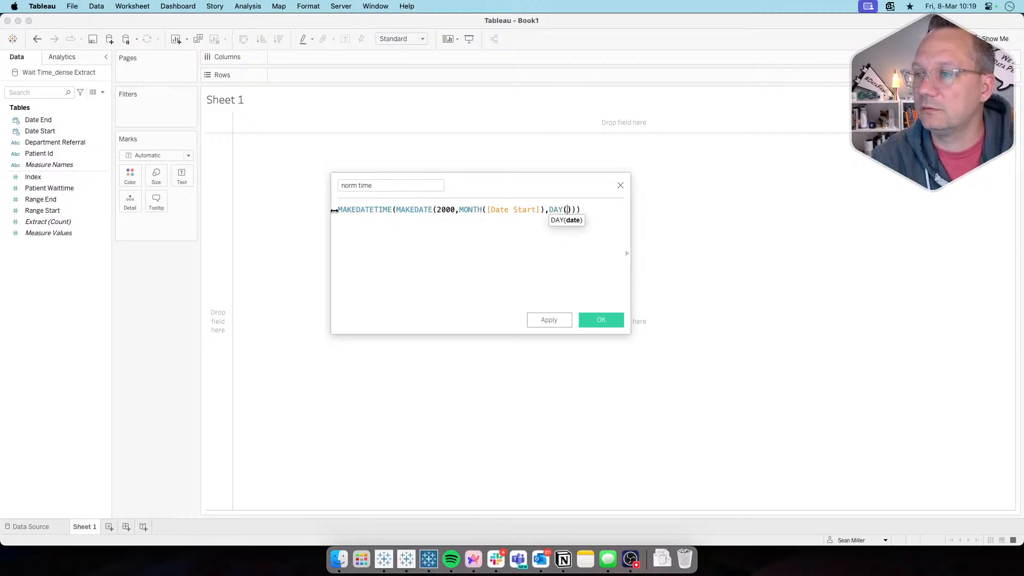
type("date")
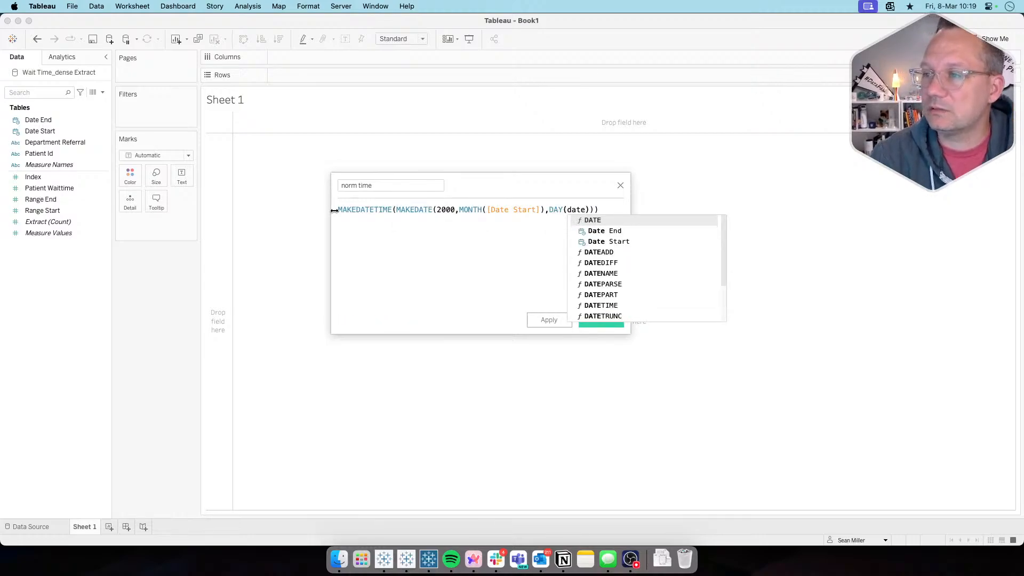
key("Down")
key("Down")
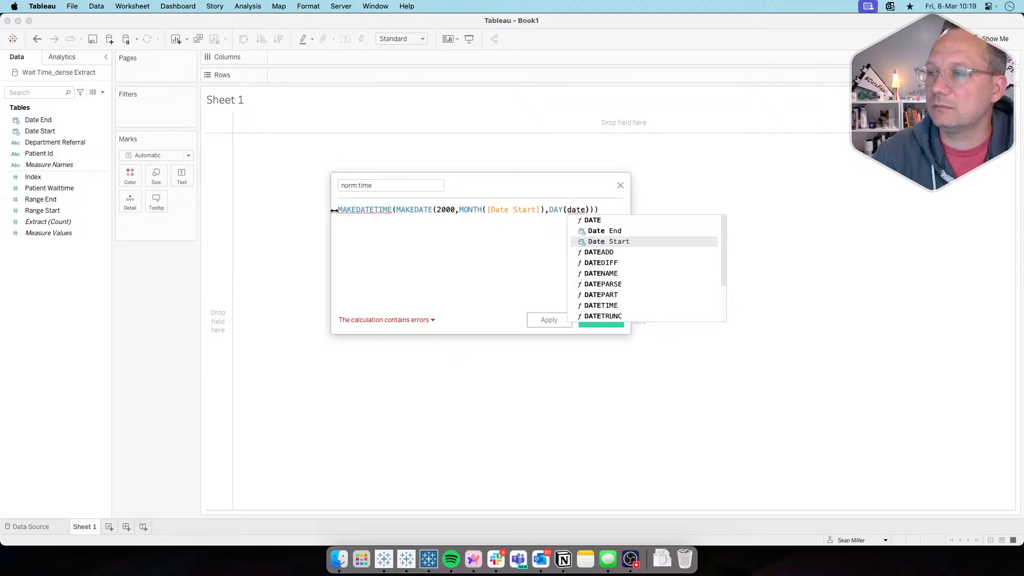
key("Return")
type("))")
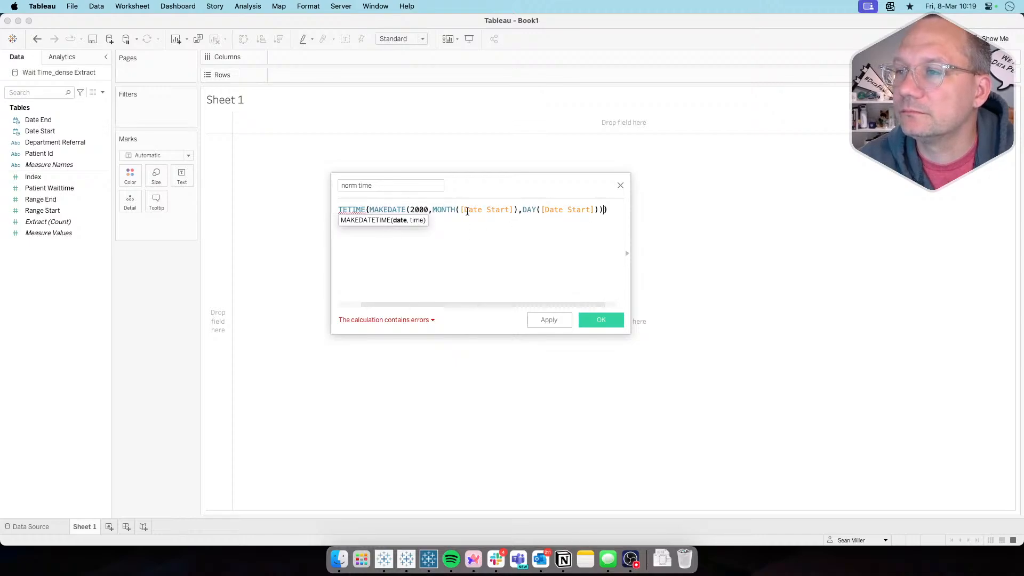
left_click(597, 210)
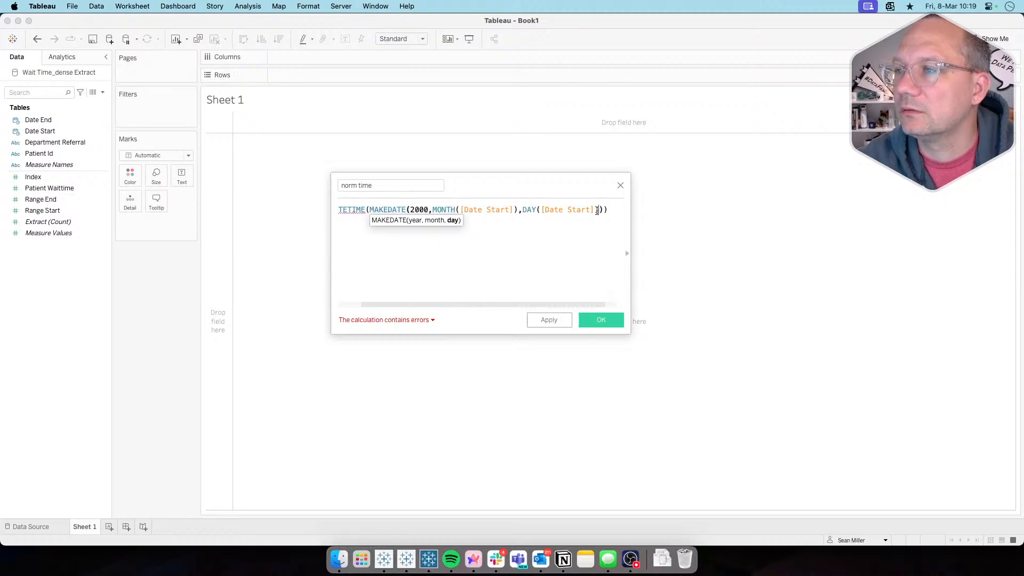
left_click(604, 210)
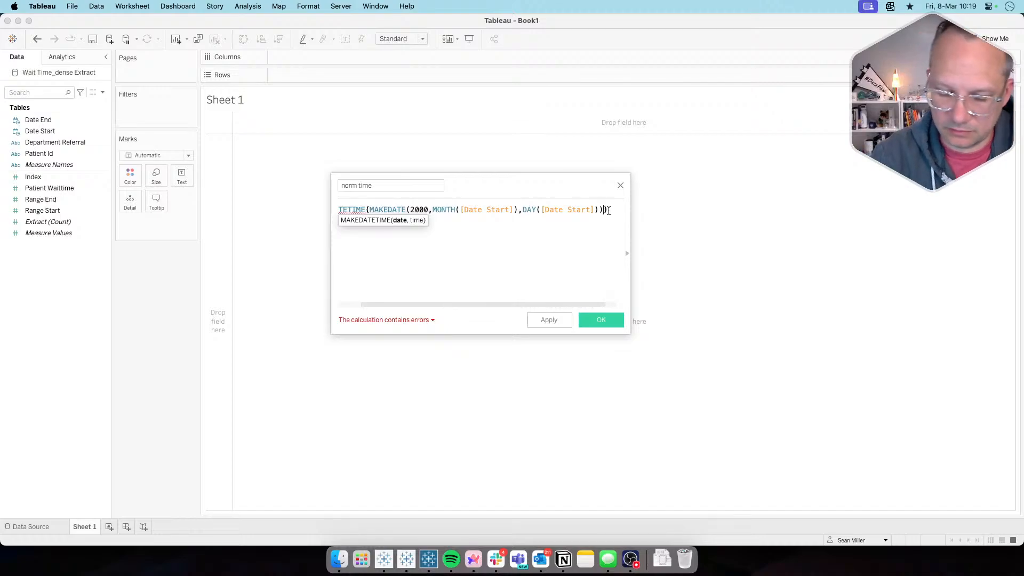
Add MAKETIME on a new line as the time argument of MAKEDATETIME in the norm time formula
type(",")
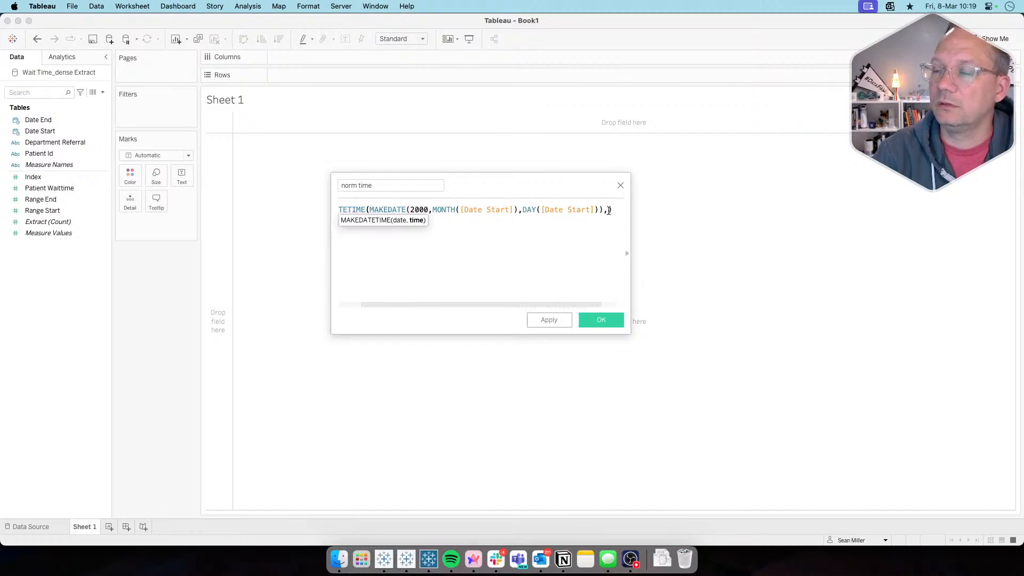
key("Return")
type("maket")
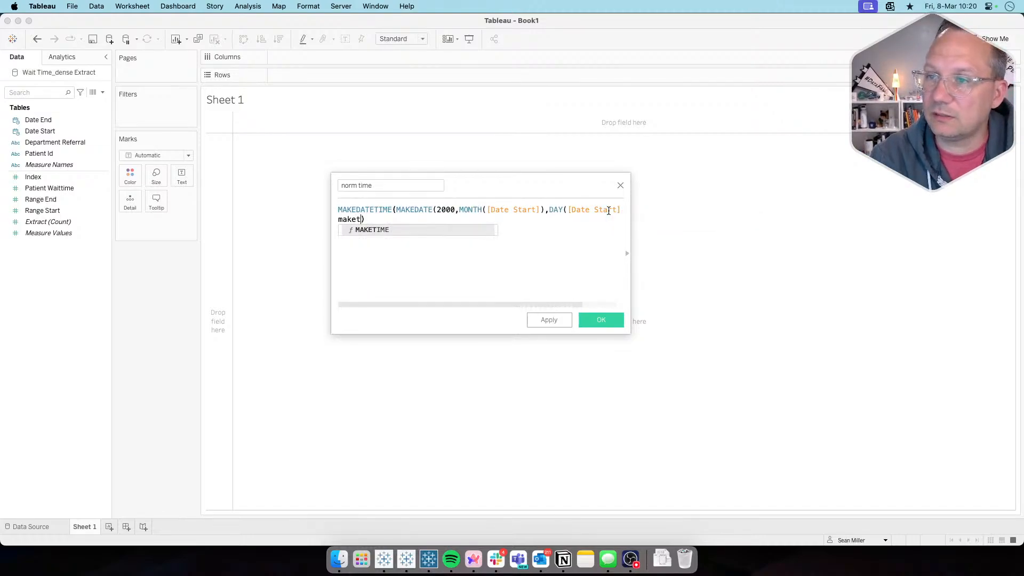
key("Return")
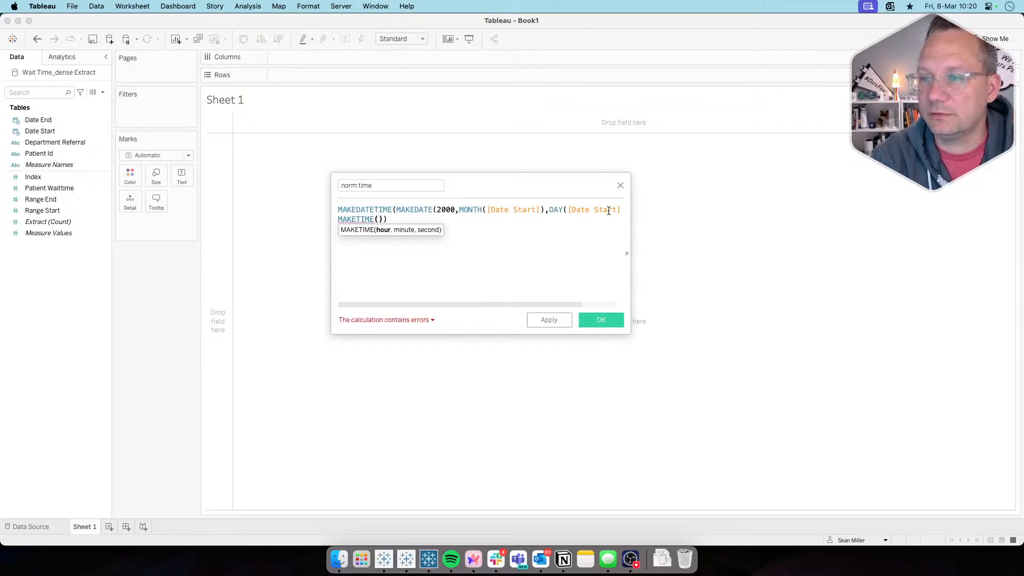
type("hour")
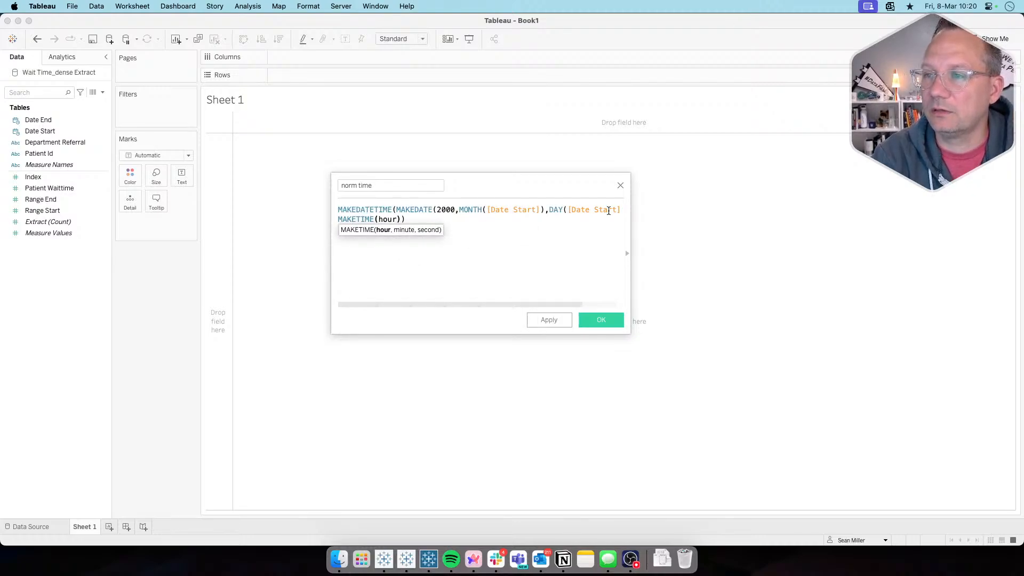
type(",")
key("BackSpace")
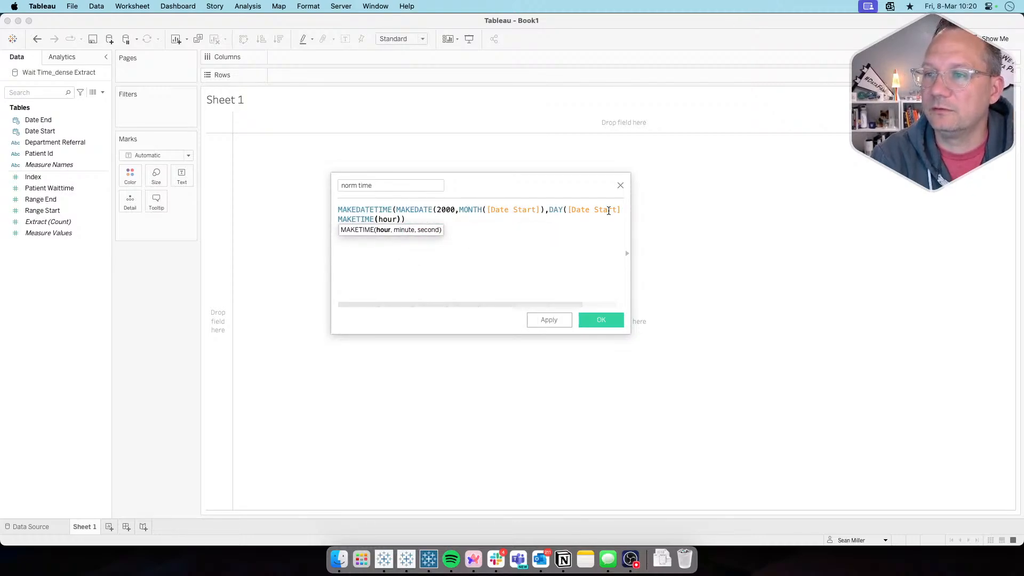
key("BackSpace")
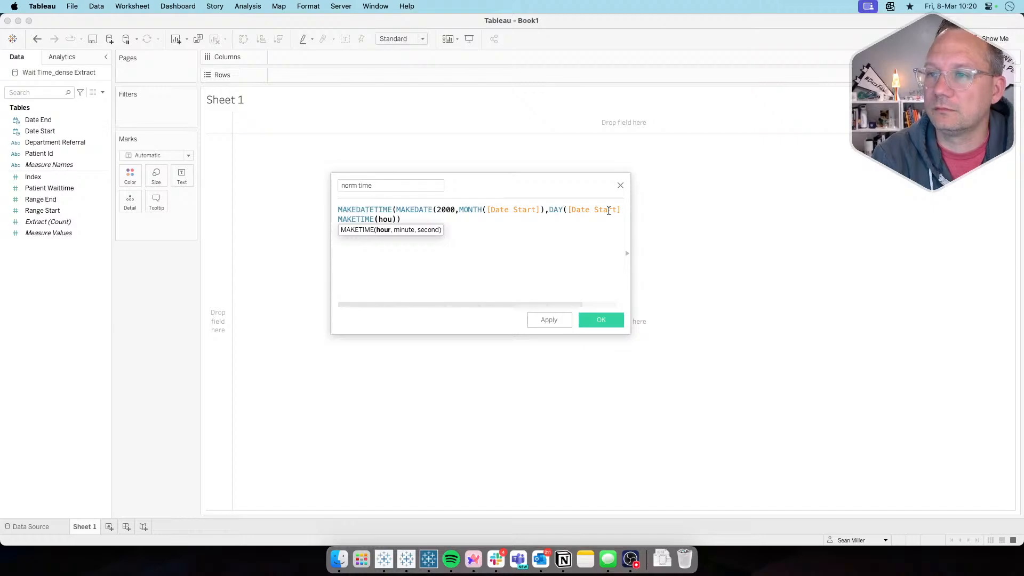
key("BackSpace")
key("BackSpace")
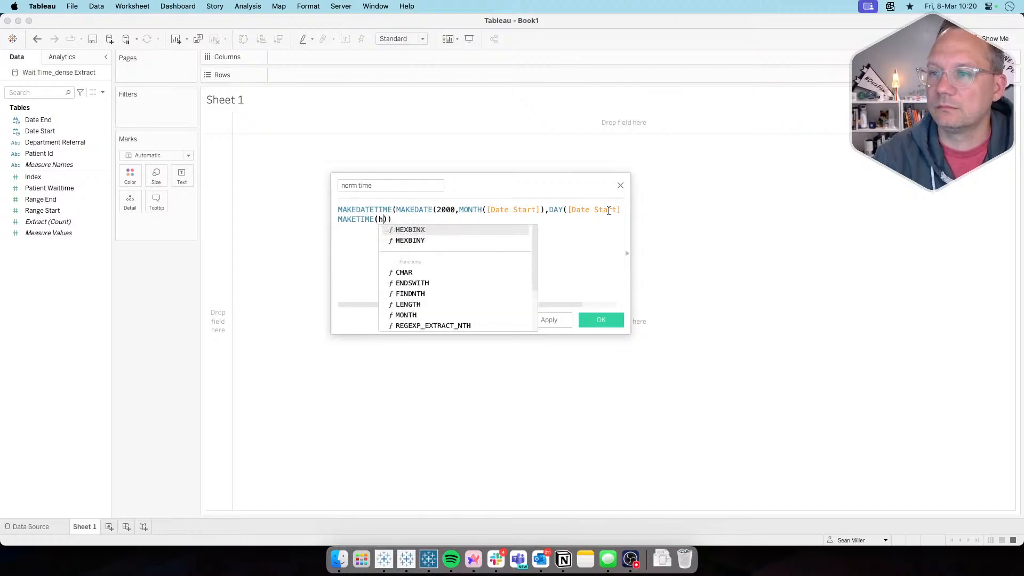
left_click(363, 265)
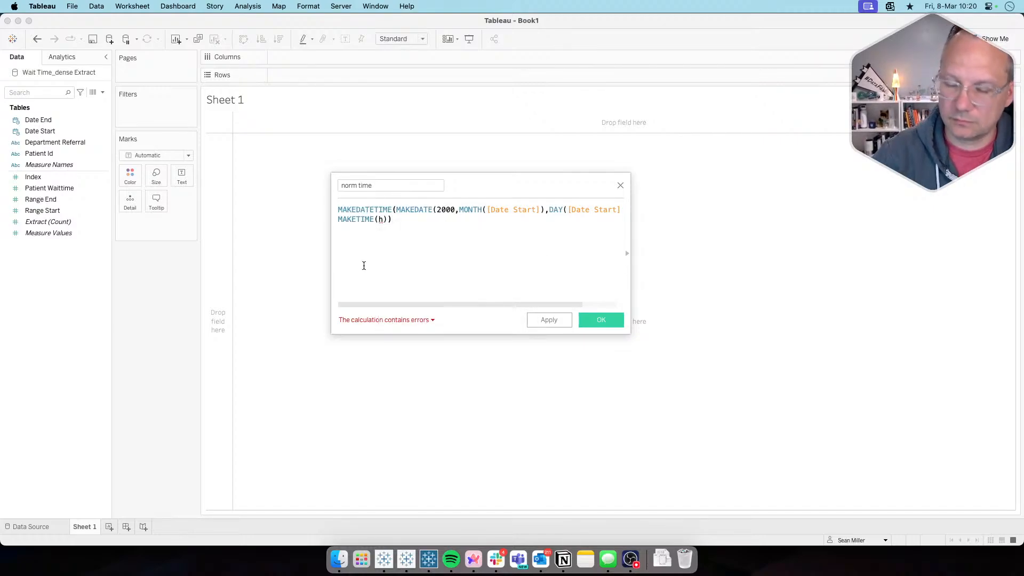
key("Left")
key("Left")
key("BackSpace")
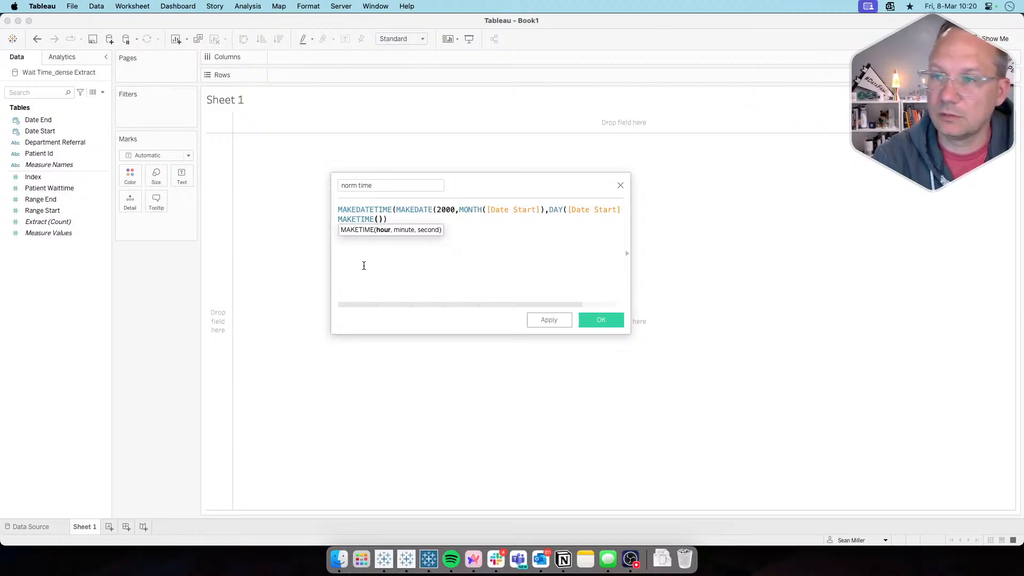
Enter DATEPART('hour',[Date Start]) as the hour argument of MAKETIME
type("datepart")
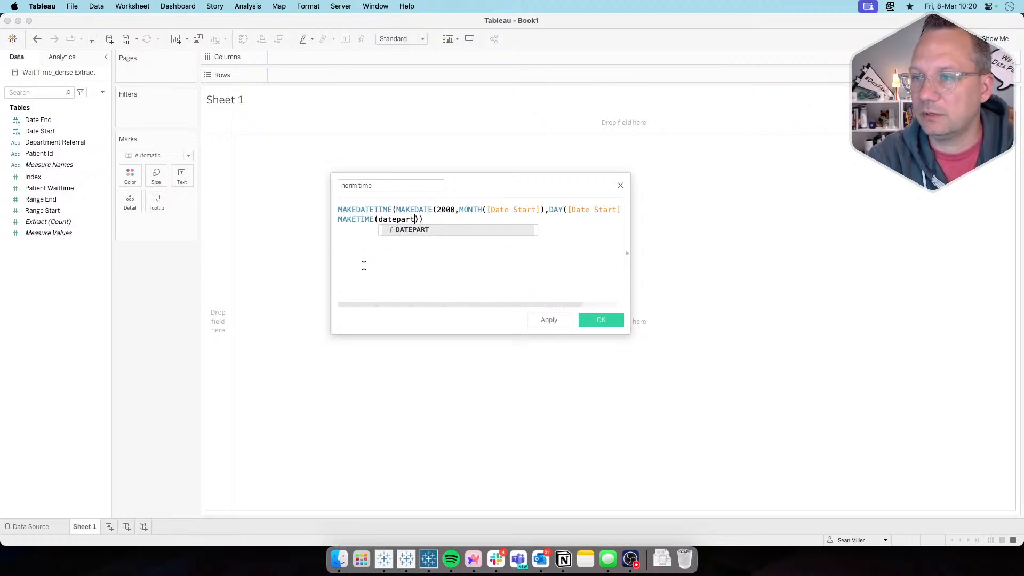
key("Return")
type("'hour',")
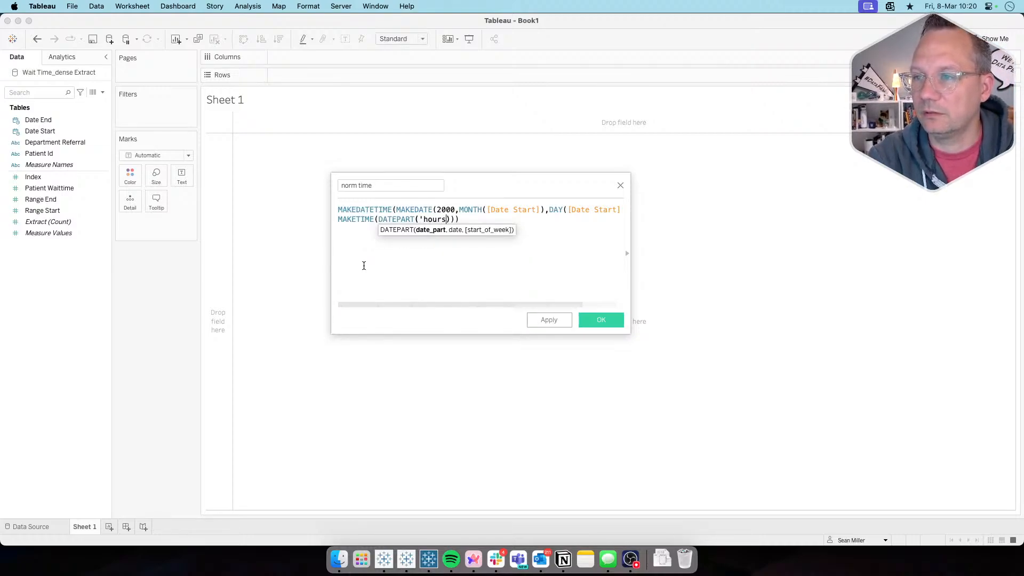
type("date")
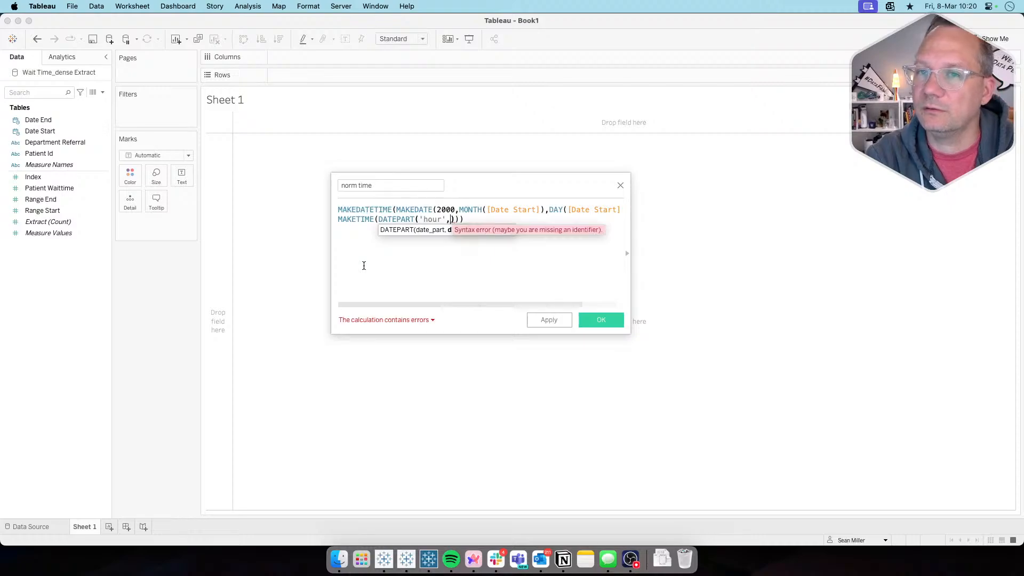
key("Down")
key("Down")
key("Return")
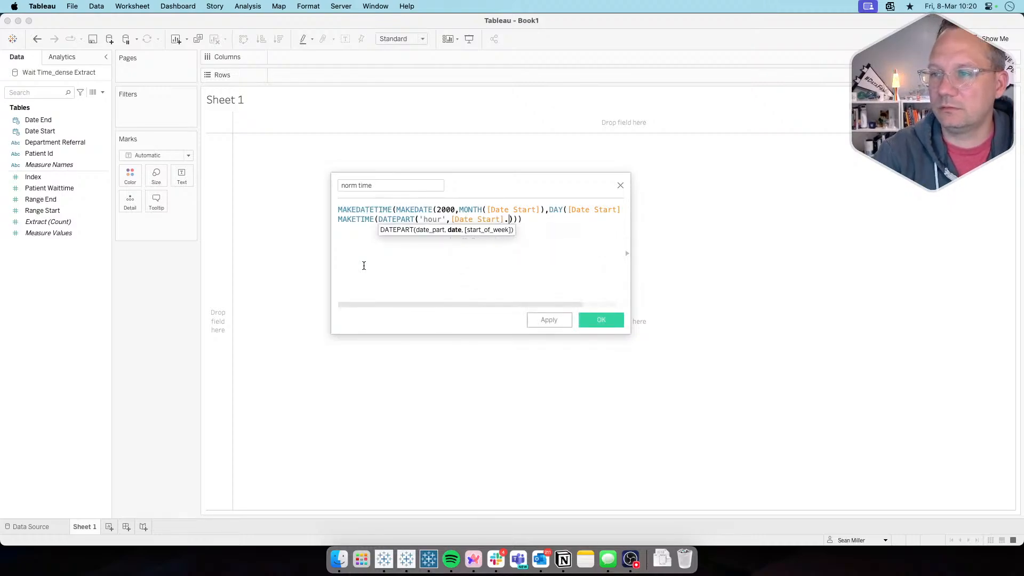
key("BackSpace")
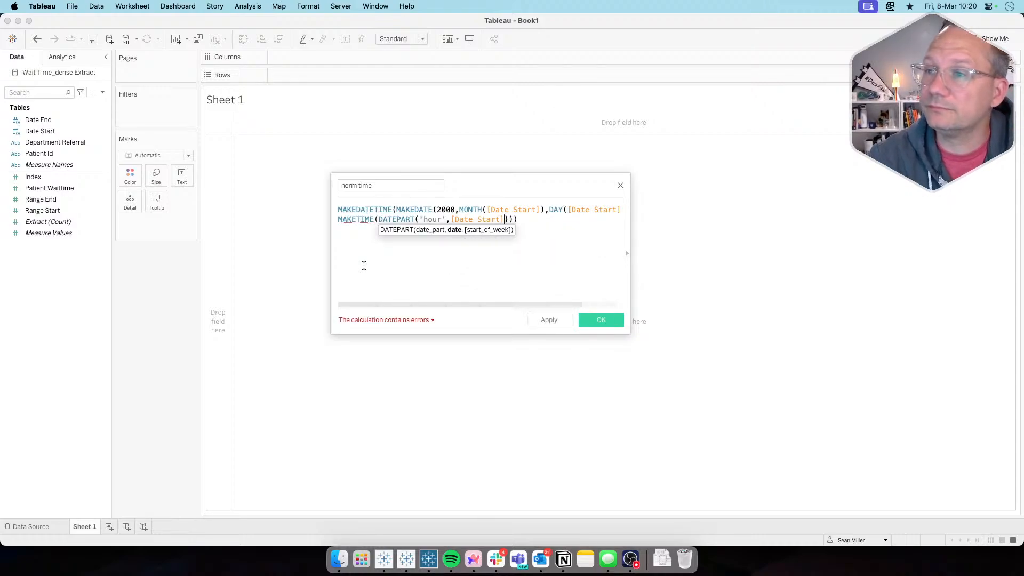
Add DATEPART('minute',[Date Start]) as the minute argument of MAKETIME, followed by a comma
key("Right")
type(",")
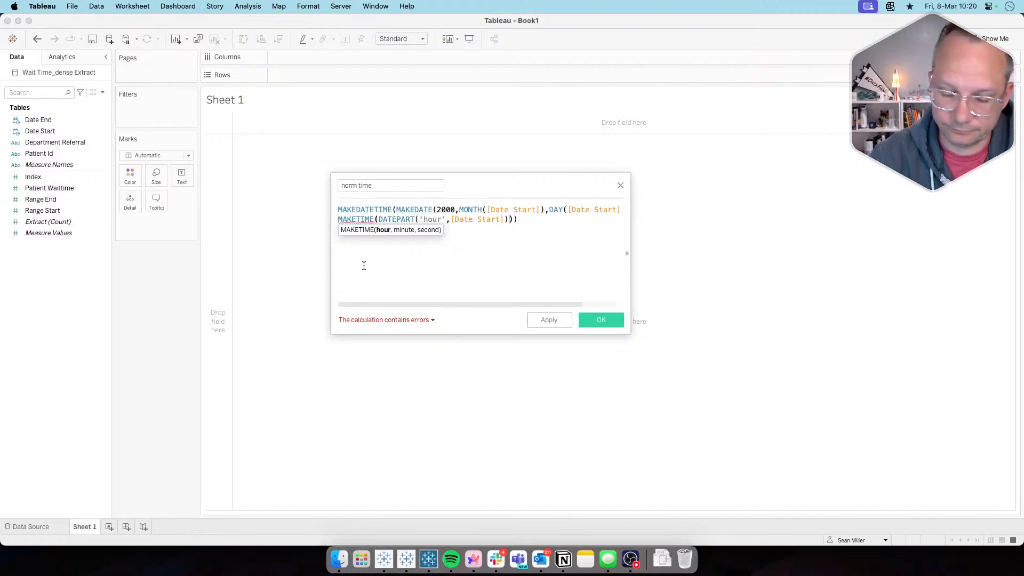
type("DATEPAR")
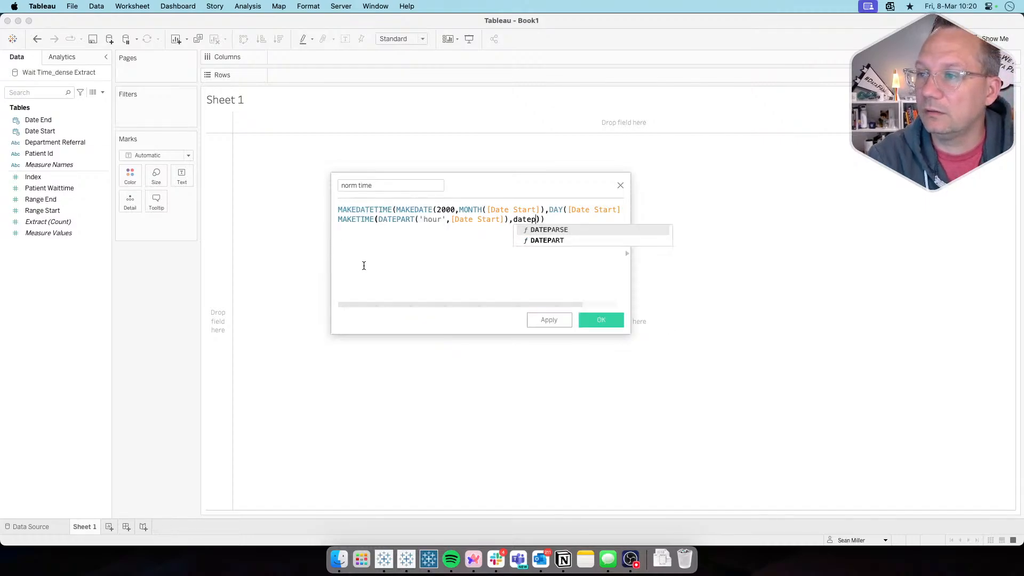
key("Return")
type("'minute'")
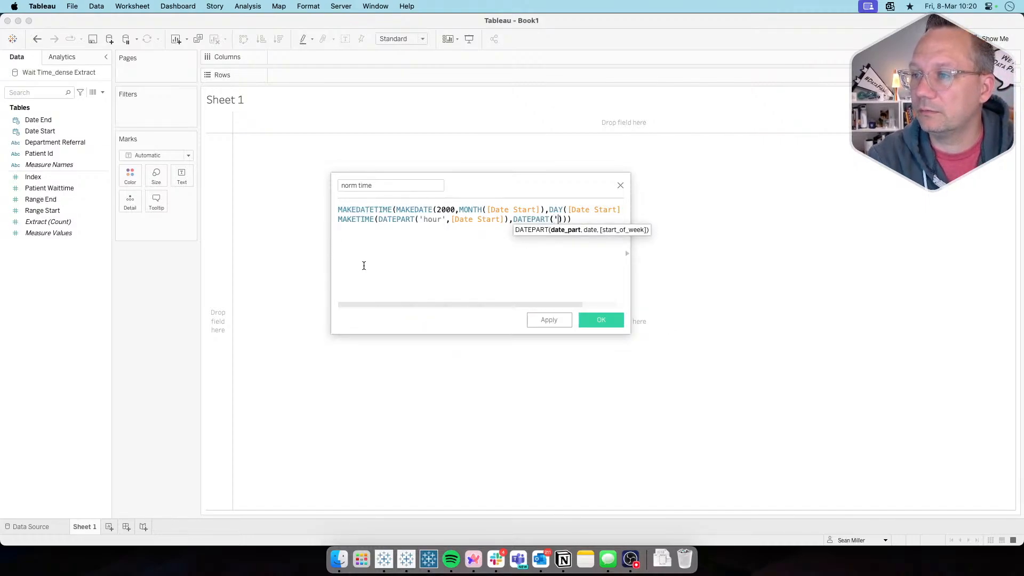
type(",")
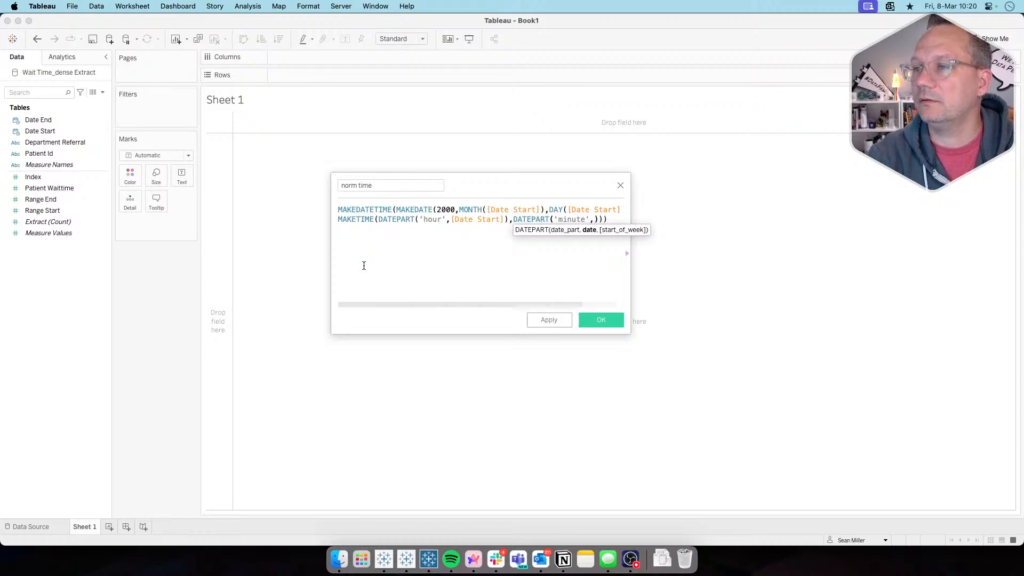
type("date")
key("Down")
key("Down")
key("Return")
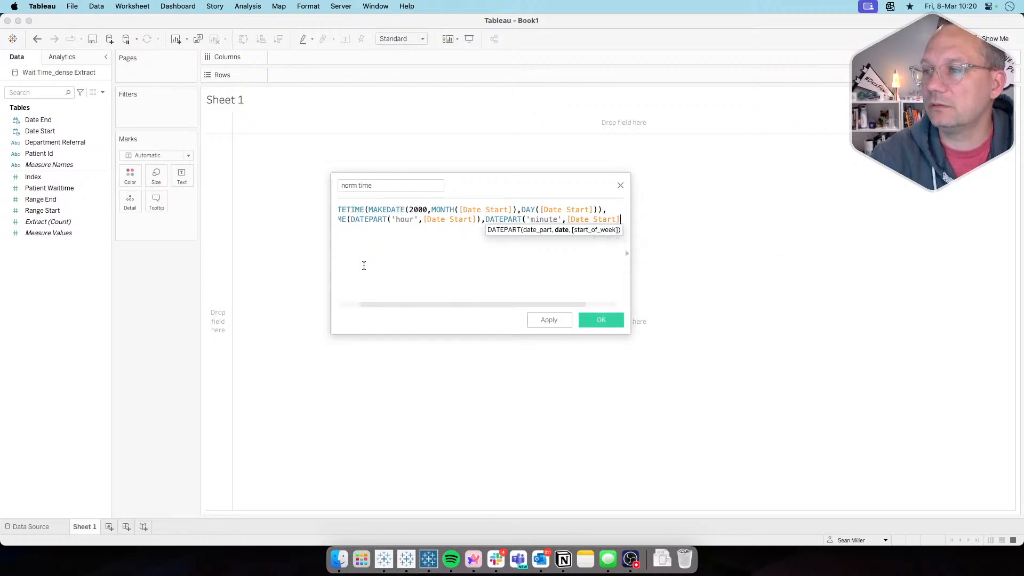
type(")")
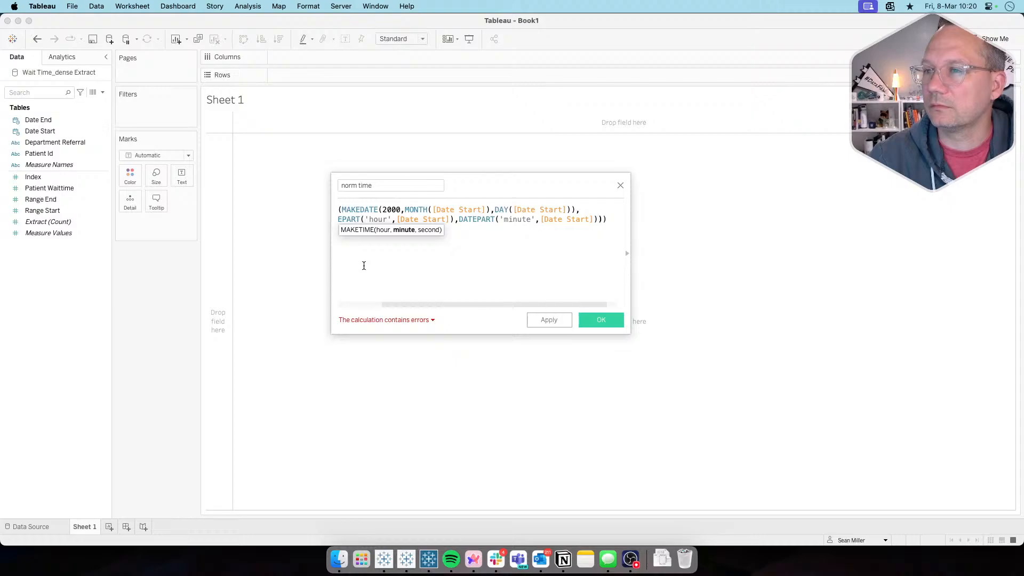
type(",")
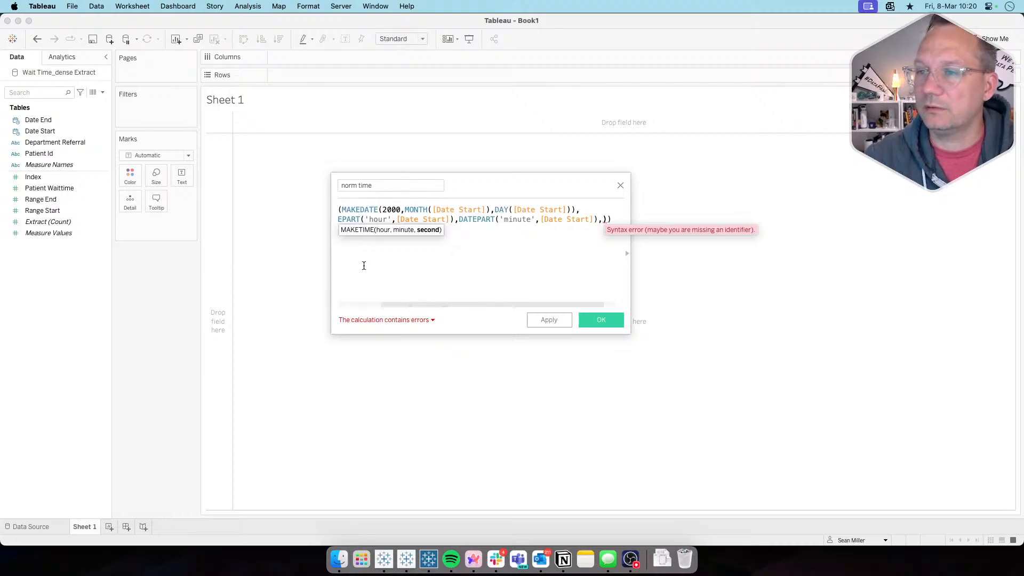
Try 00 as the second argument of MAKETIME in the norm time formula
scroll(413, 267, "left", 1)
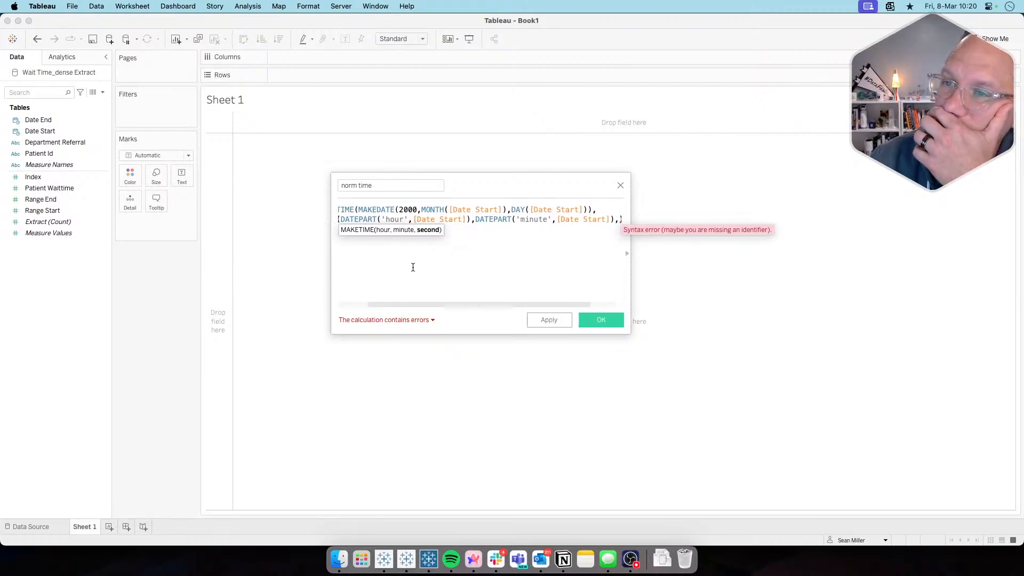
scroll(412, 267, "right", 1)
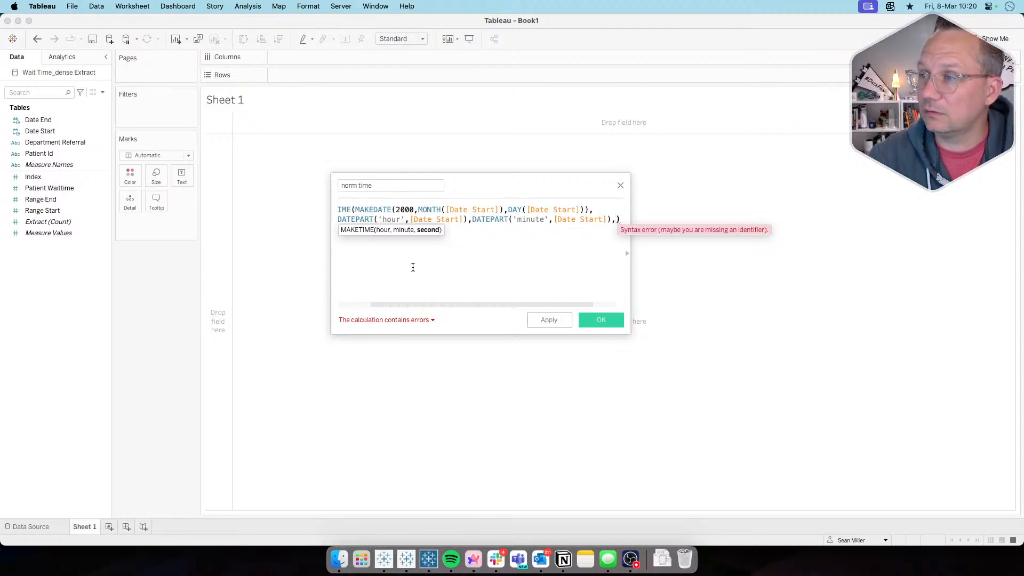
type("00")
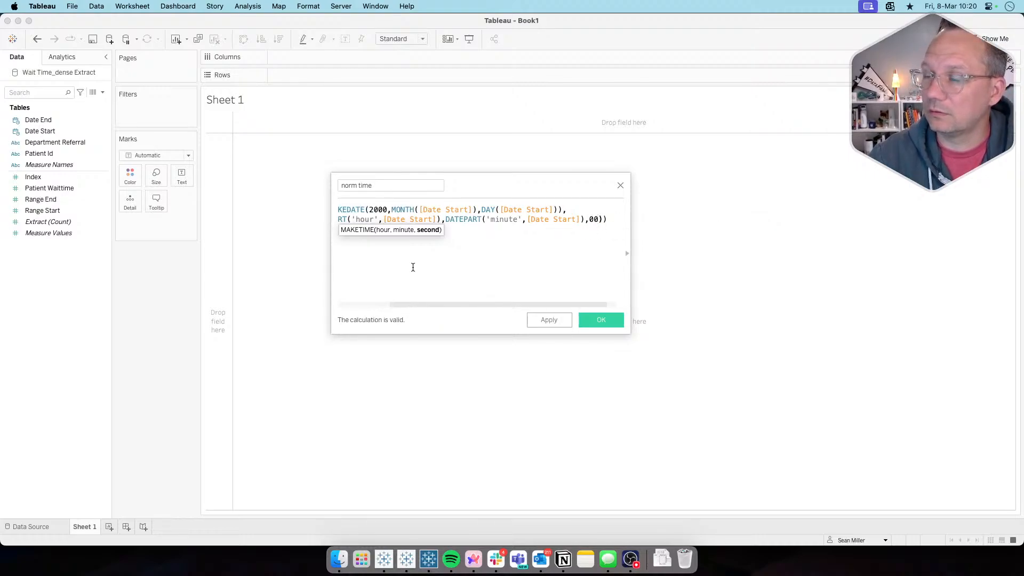
scroll(432, 274, "left", 1)
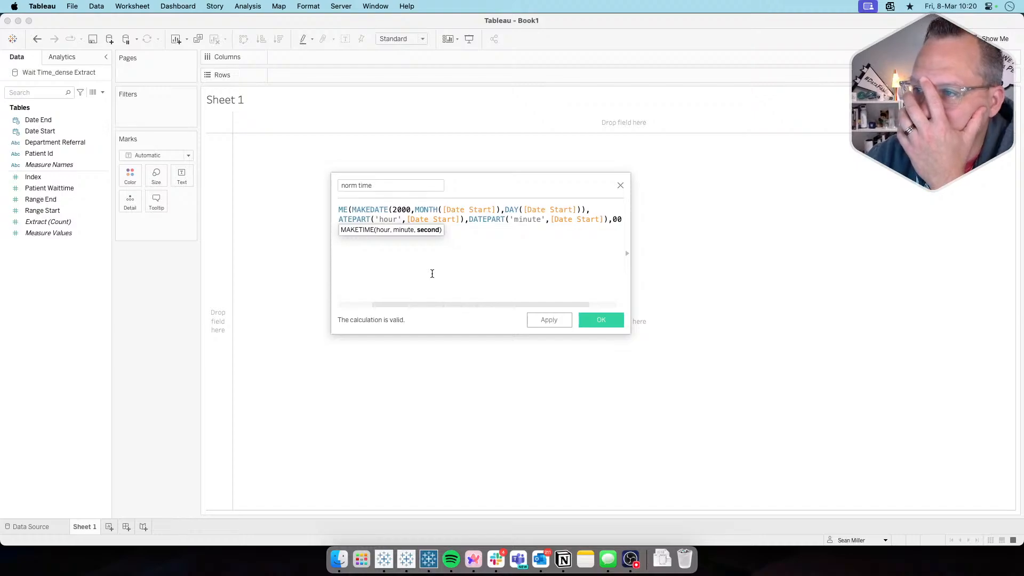
scroll(432, 273, "right", 1)
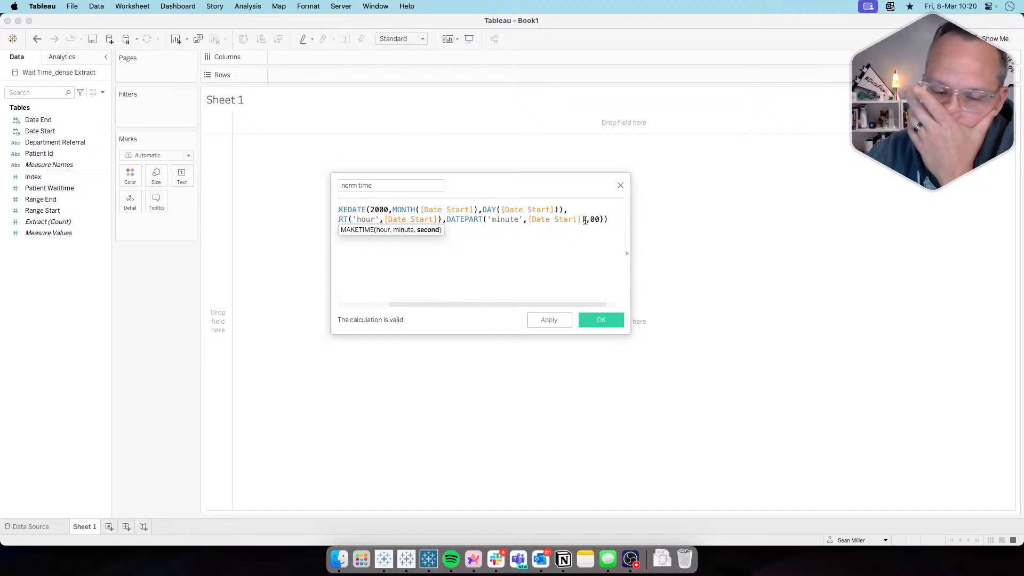
Replace the 00 seconds argument of MAKETIME with DATEPART('second',[Date Start]), then apply and save the norm time calculation
key("BackSpace")
key("BackSpace")
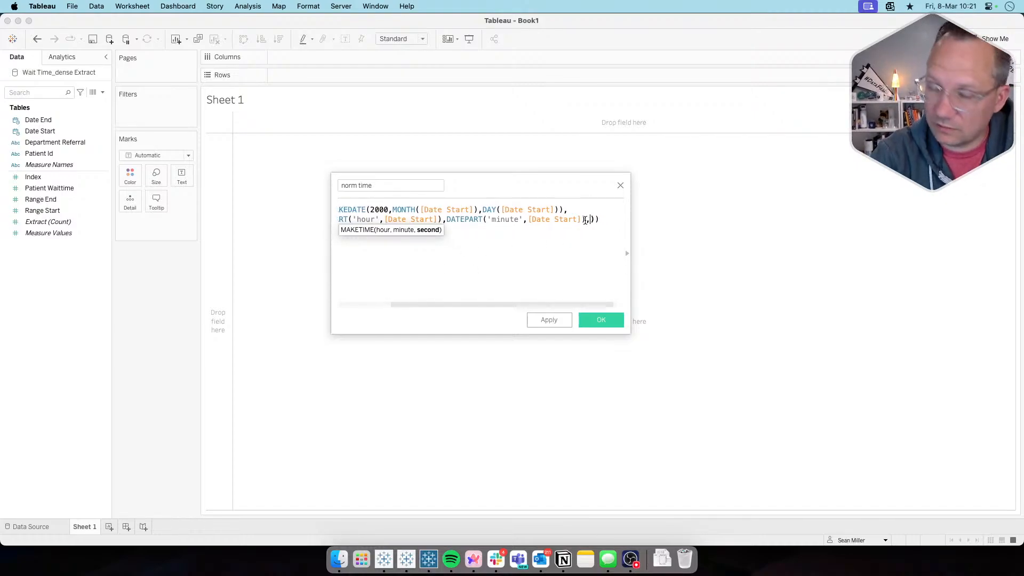
type("date")
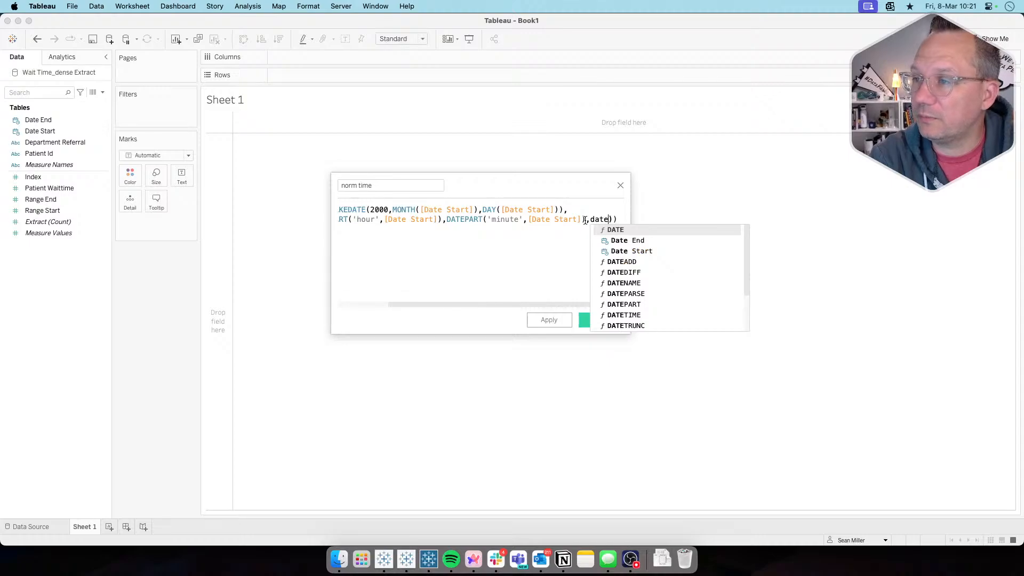
type("part")
key("Return")
type("'se")
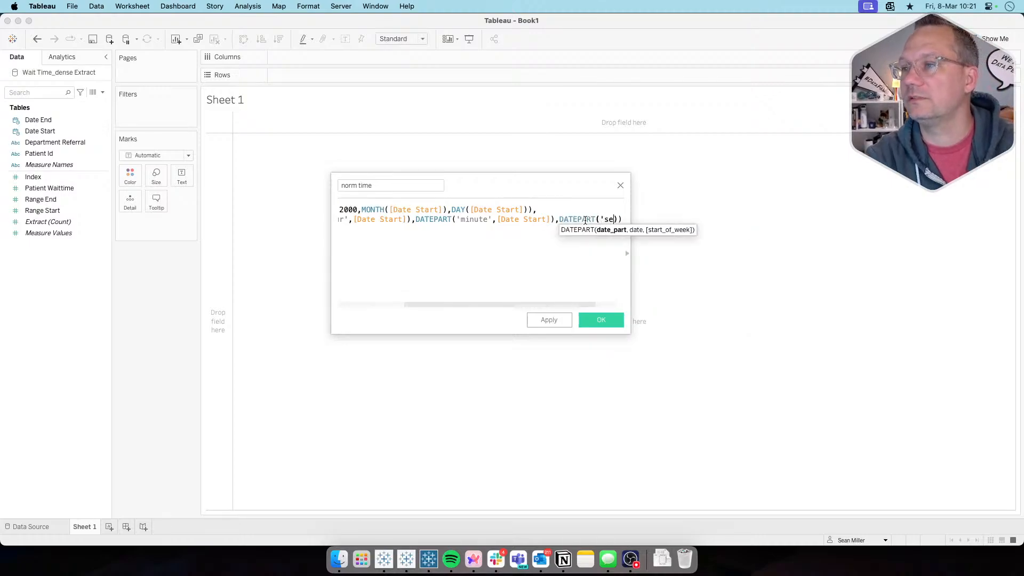
type("cond',")
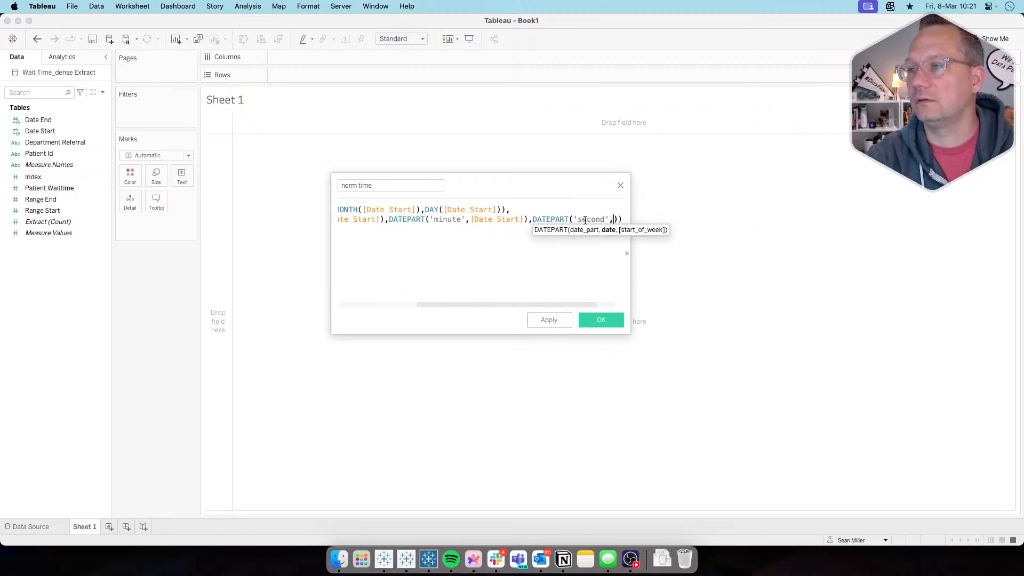
type("[date")
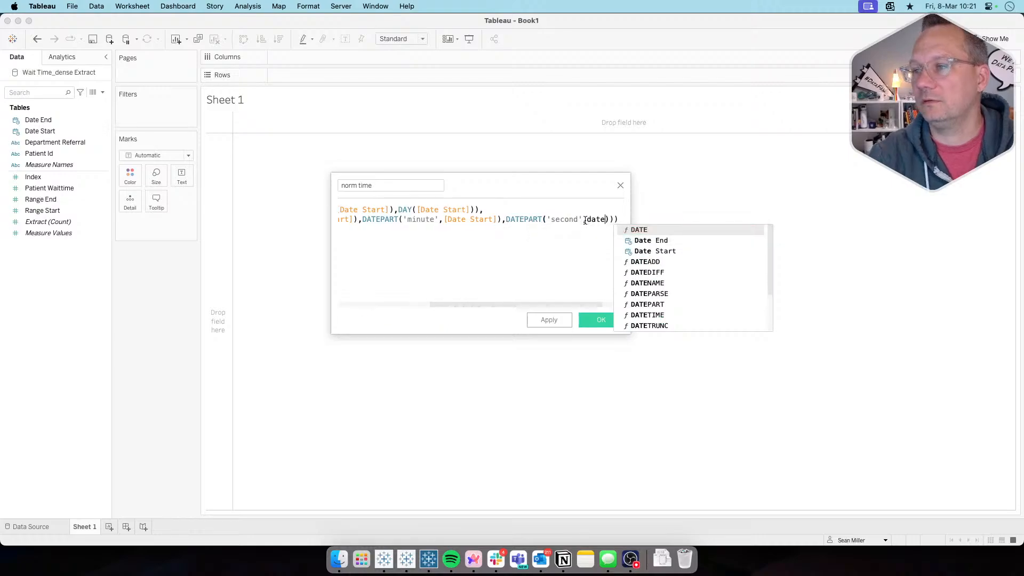
key("Down")
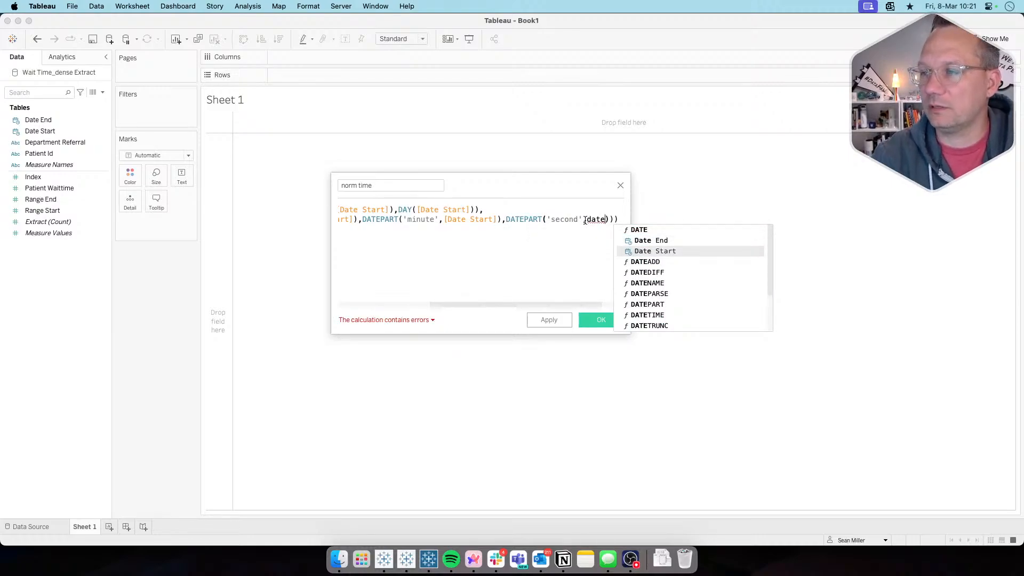
key("Return")
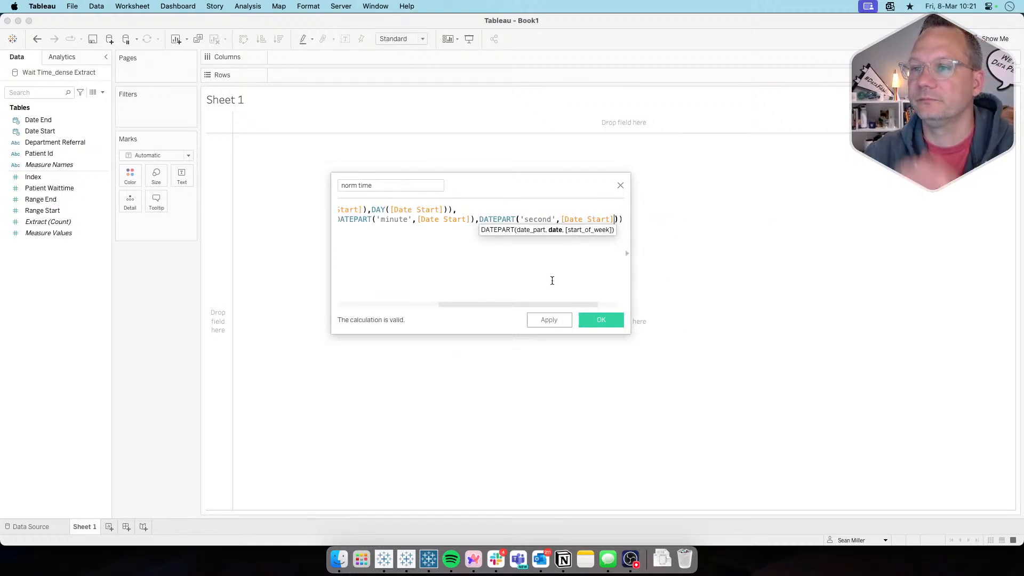
left_click(550, 320)
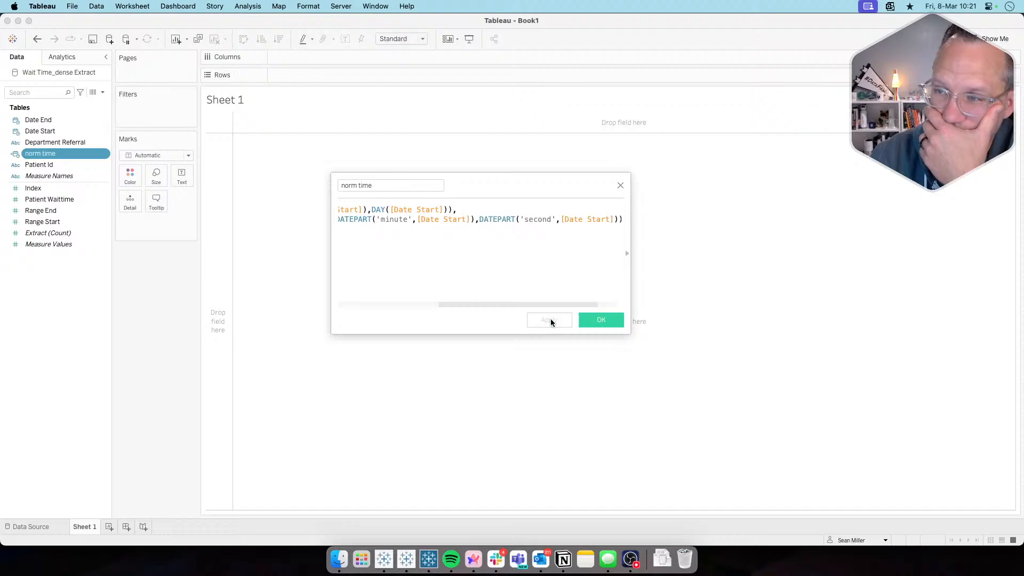
left_click(602, 319)
Place norm time on Columns as an exact date
left_click_drag(59, 155, 336, 58)
left_click(338, 57)
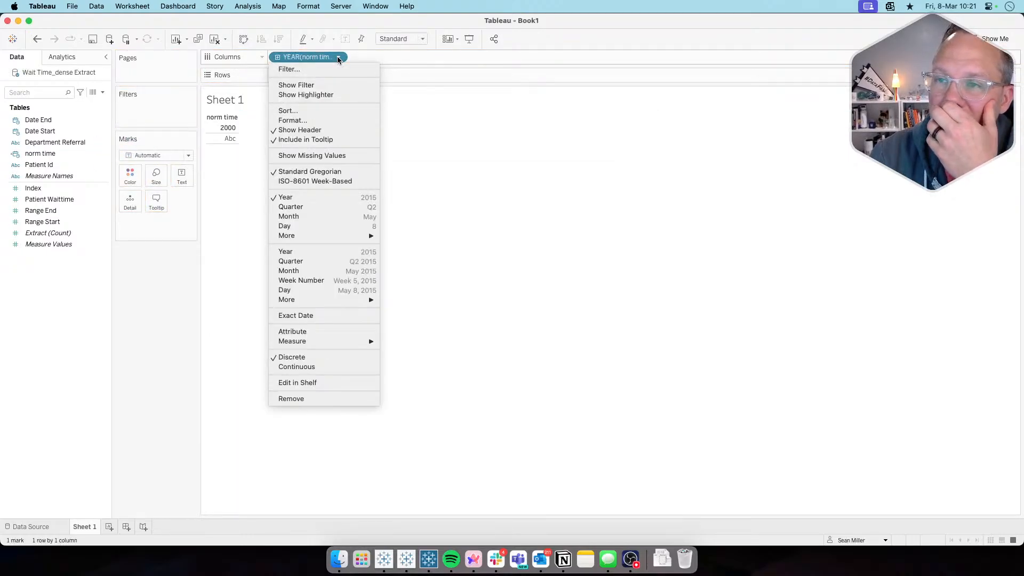
left_click(317, 316)
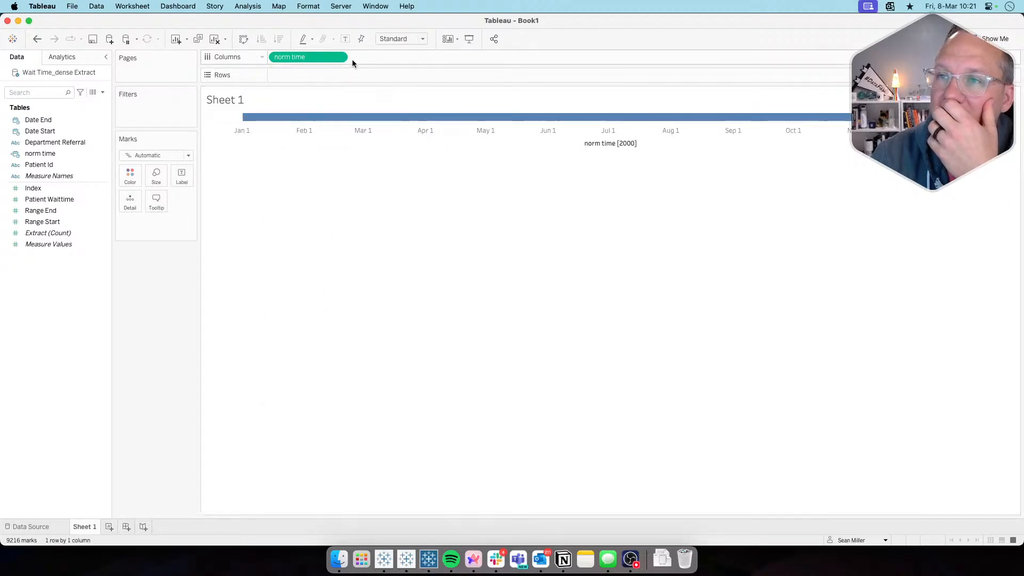
Change norm time on Columns to the discrete Hour date part
left_click(338, 57)
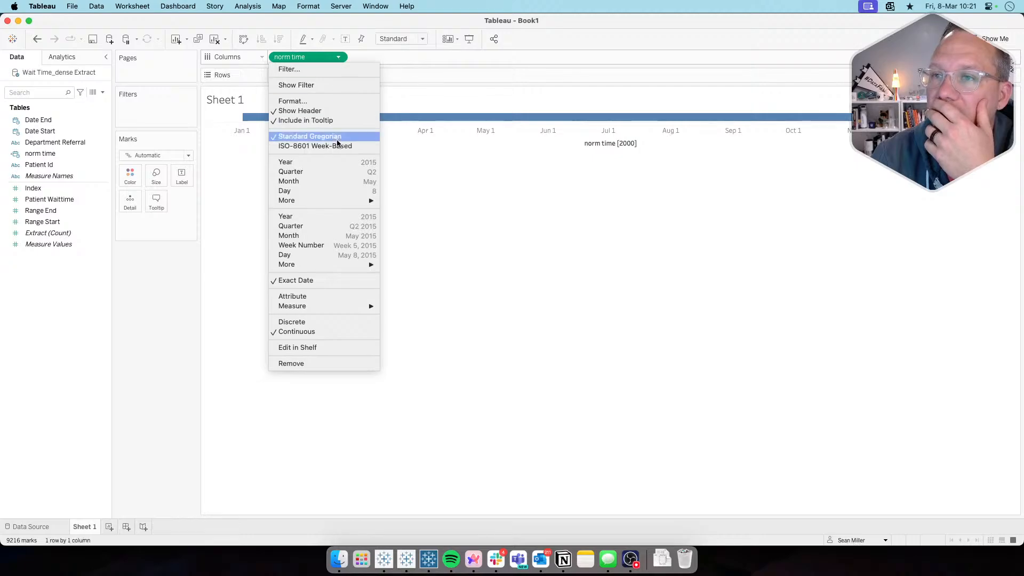
mouse_move(332, 202)
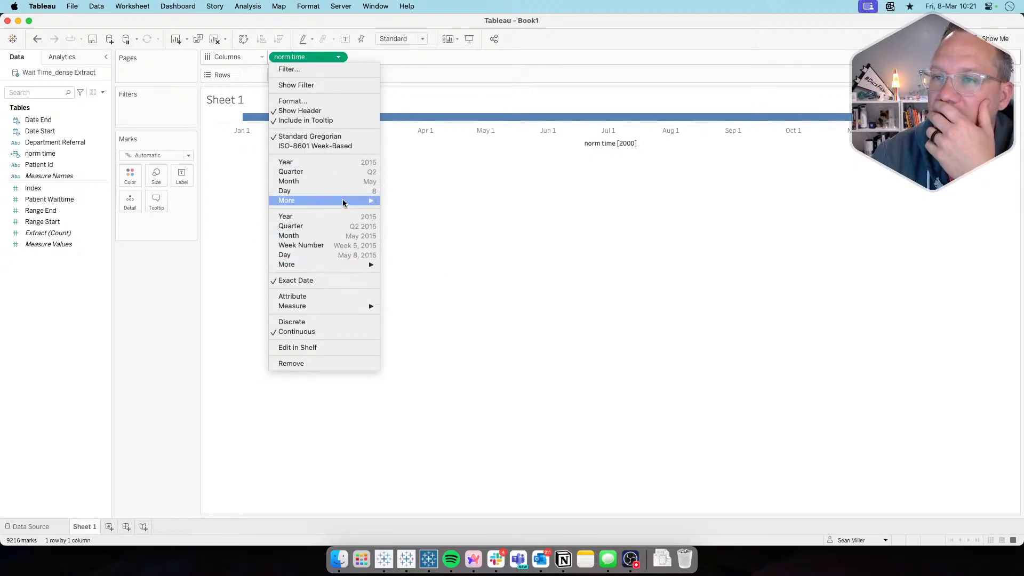
left_click(392, 200)
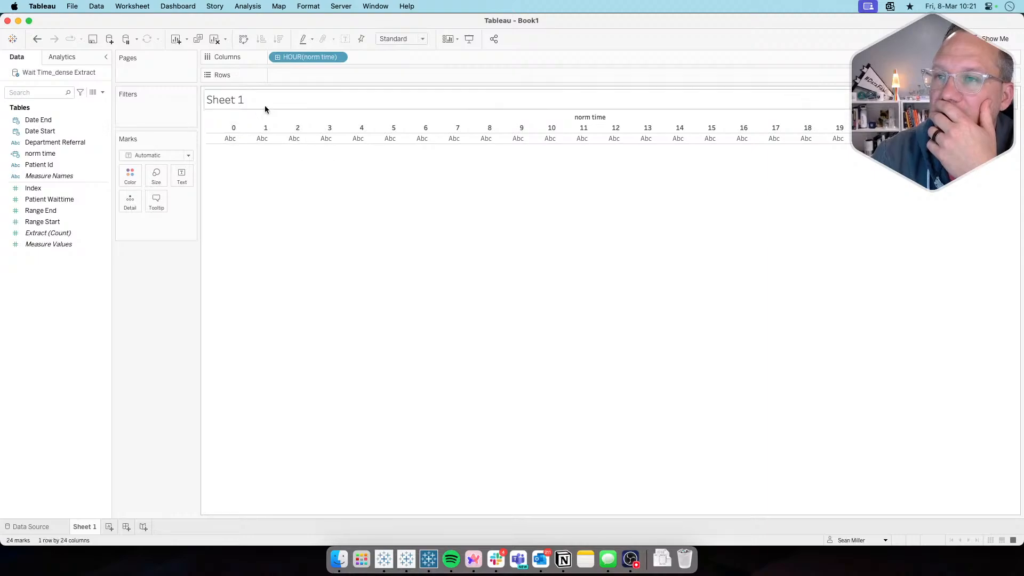
left_click(339, 56)
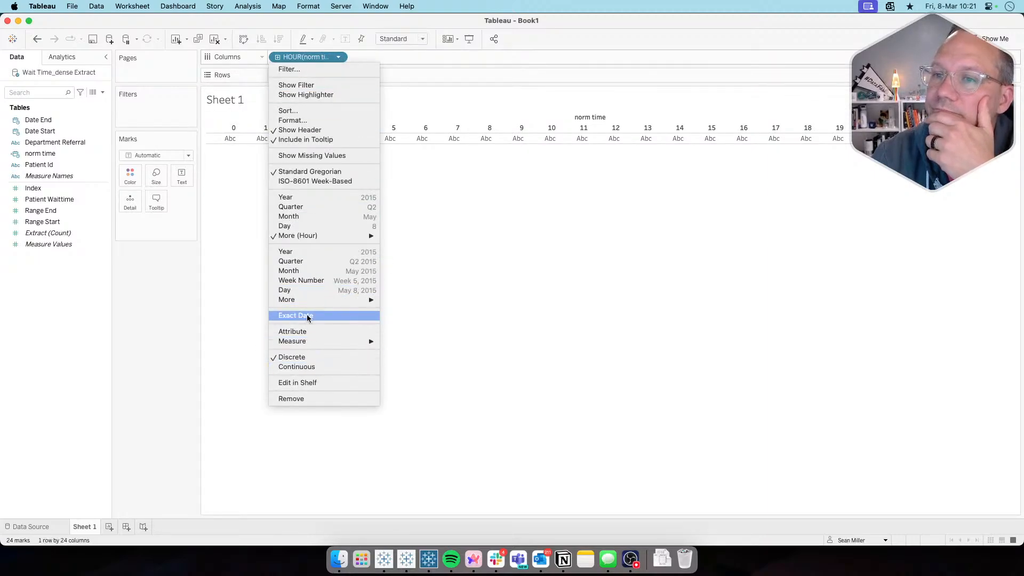
mouse_move(307, 299)
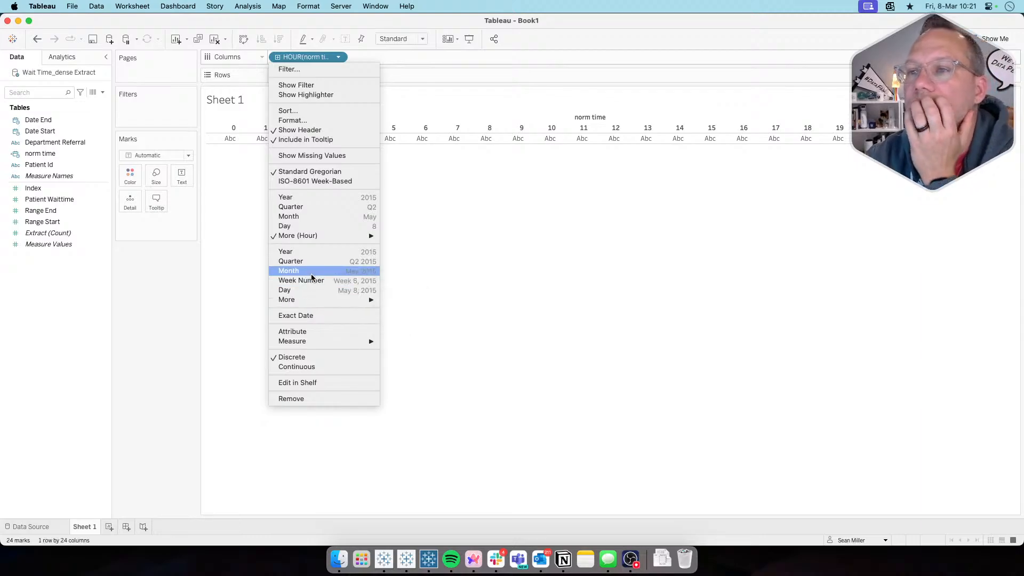
left_click(127, 315)
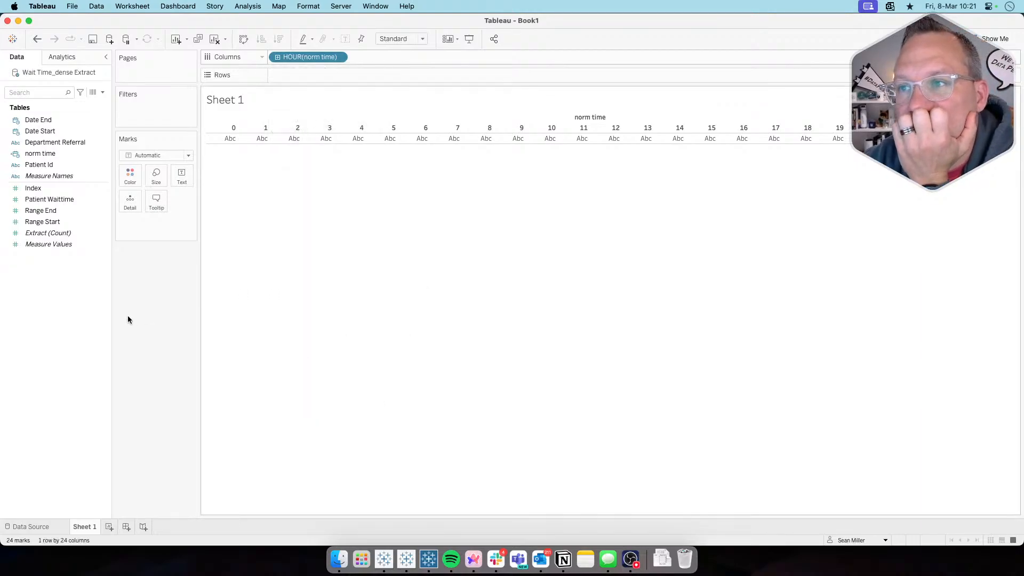
right_click(65, 318)
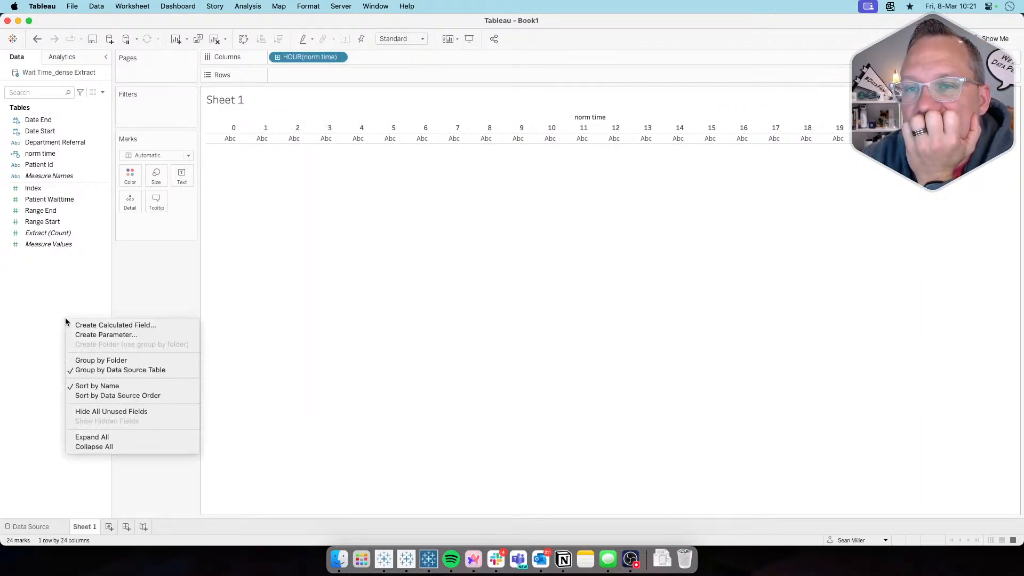
left_click(69, 288)
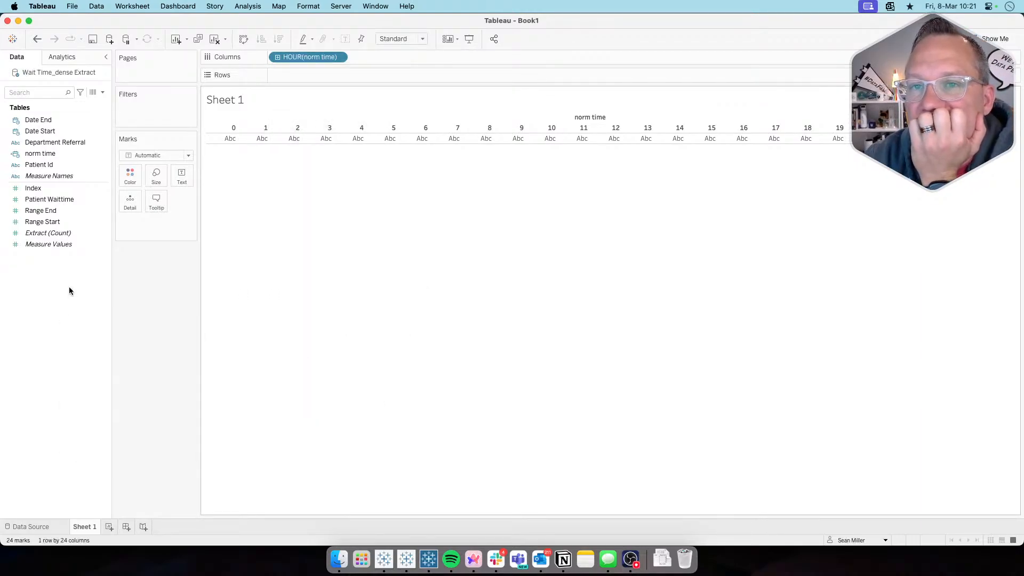
Rename the norm time field to norm datetime
right_click(53, 155)
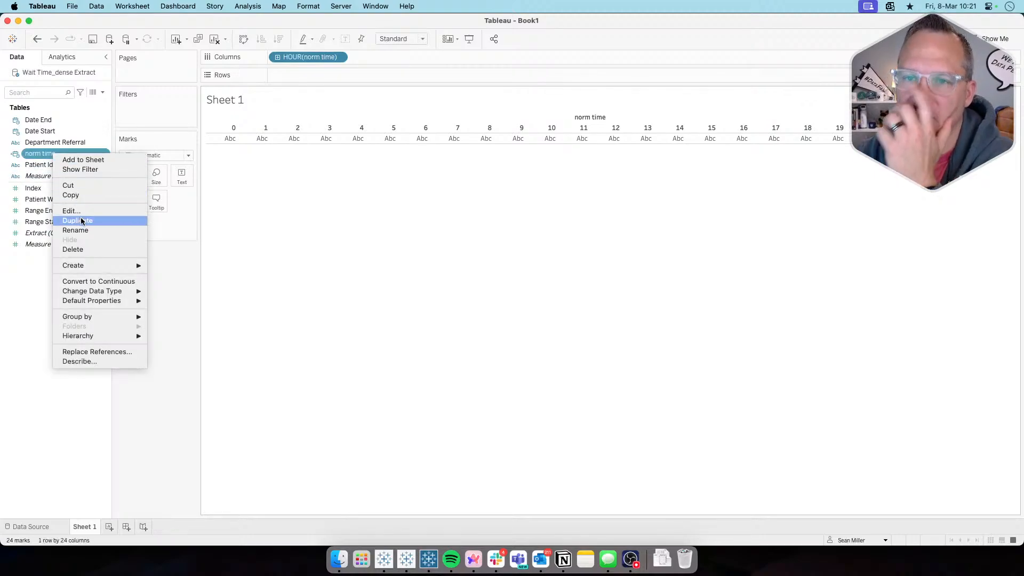
left_click(79, 231)
left_click(44, 154)
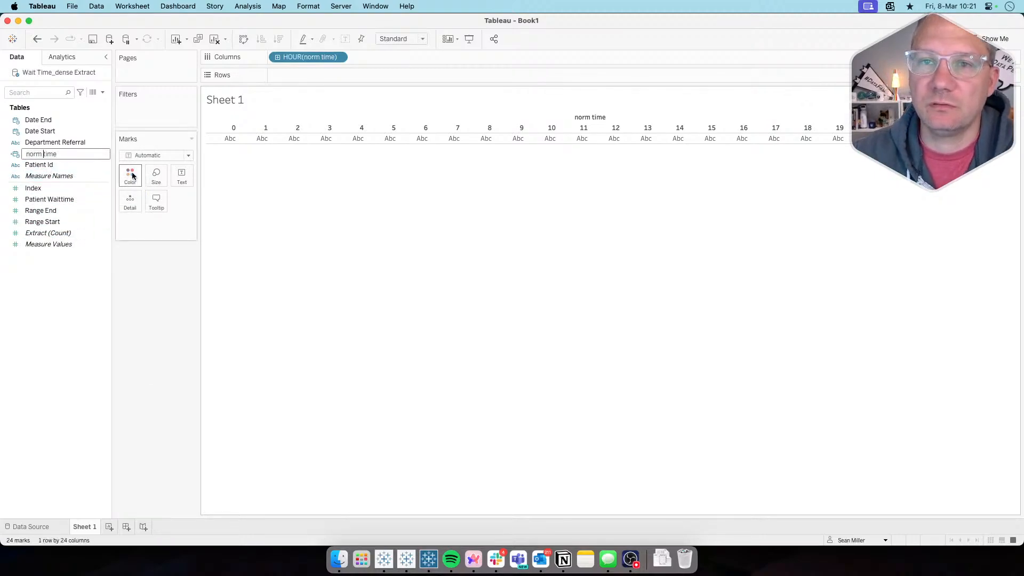
type("ds")
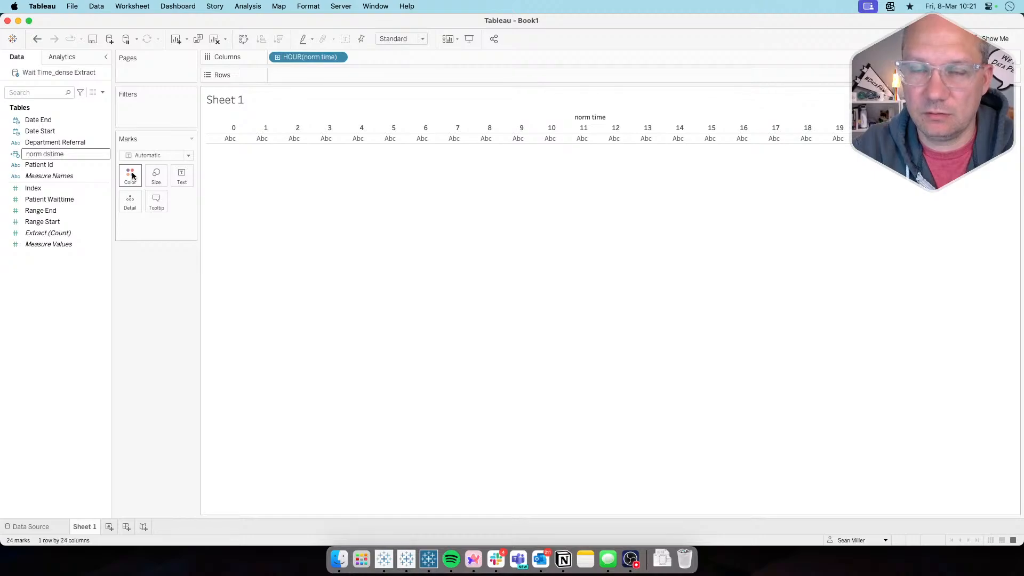
key("BackSpace")
type("ate")
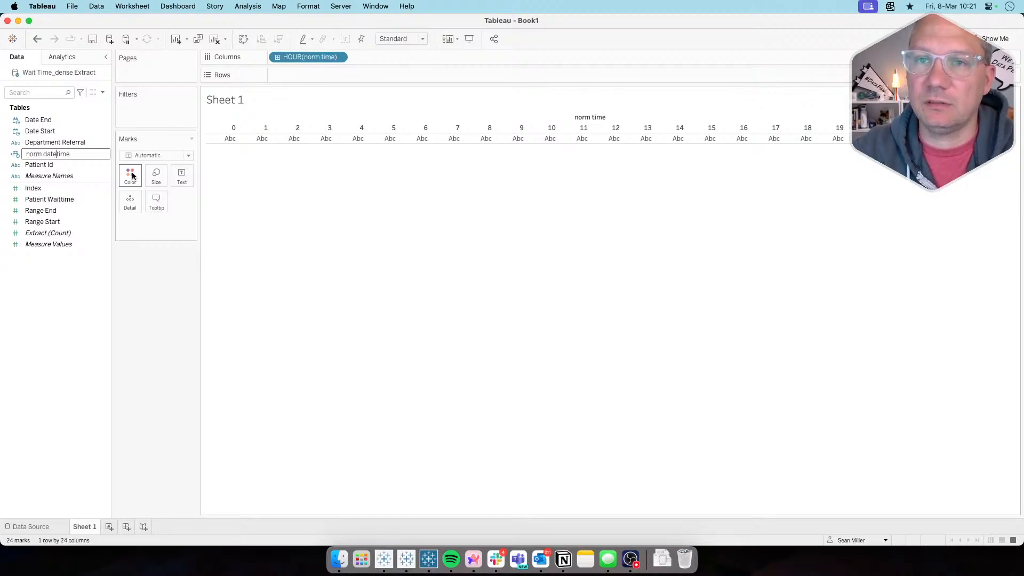
key("Return")
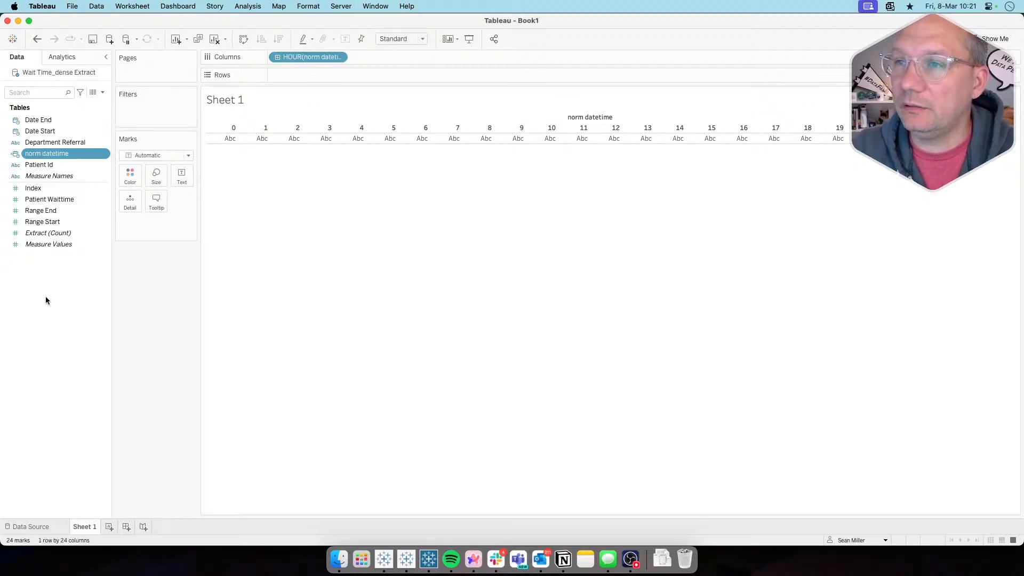
Switch to the reference dashboard in the browser and examine the patient start and end times for the 00:00 - 00:30 bar
key("super+Tab")
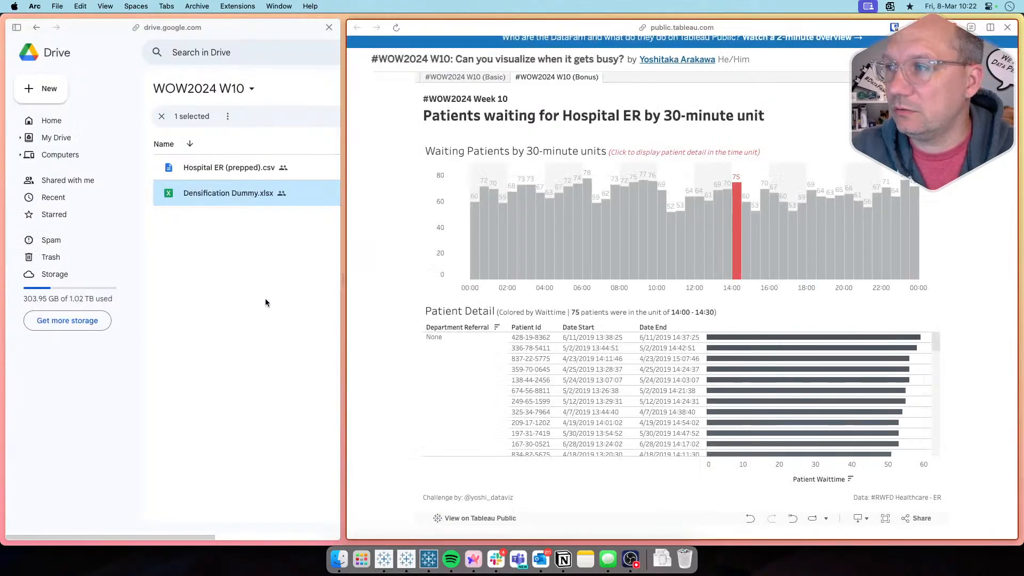
left_click(476, 224)
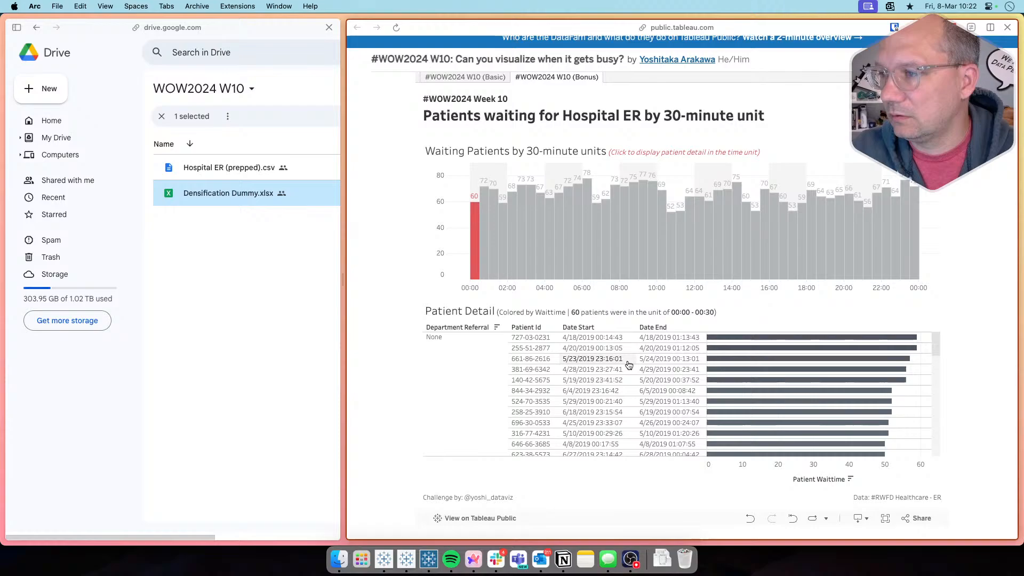
left_click(483, 246)
left_click(475, 249)
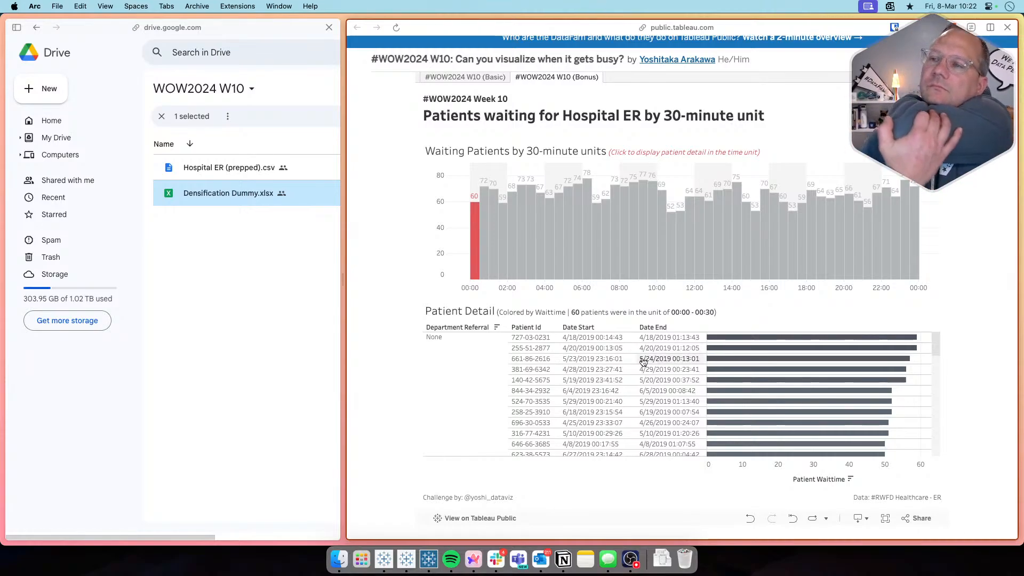
Back in Tableau, create a new worksheet and place Department Referral on Rows, matching the reference patient detail table
key("super+Tab")
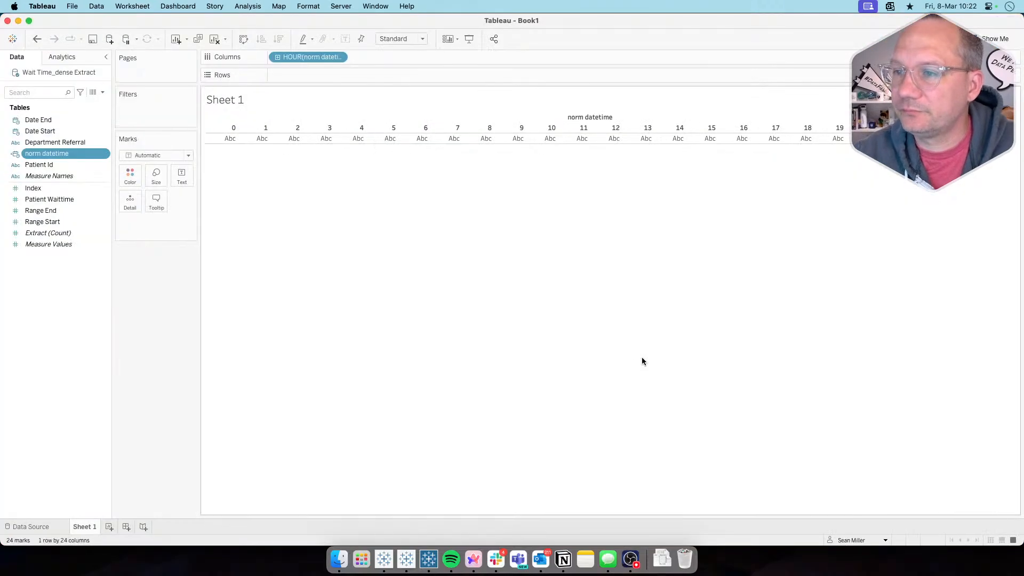
left_click(109, 526)
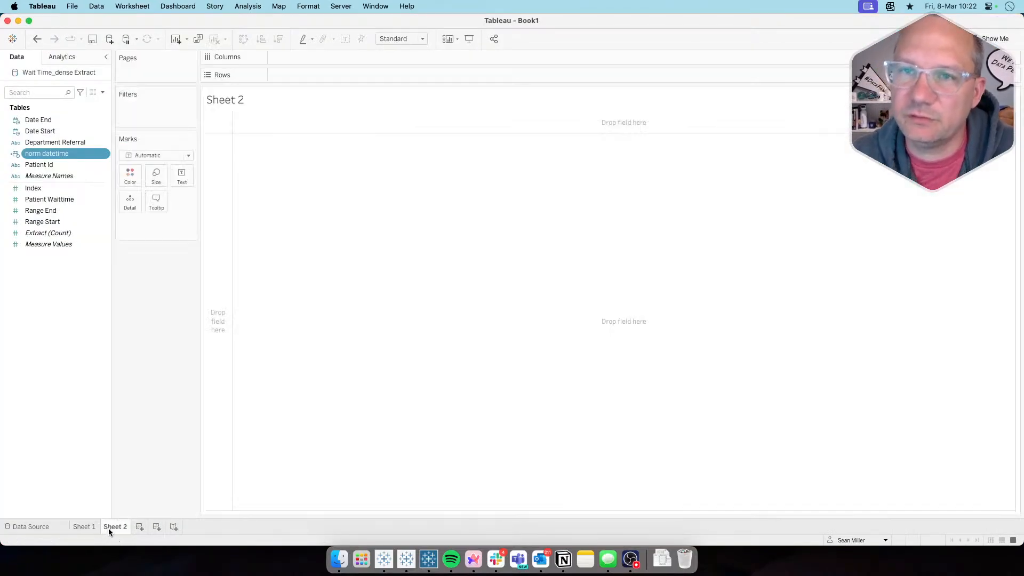
key("super+Tab")
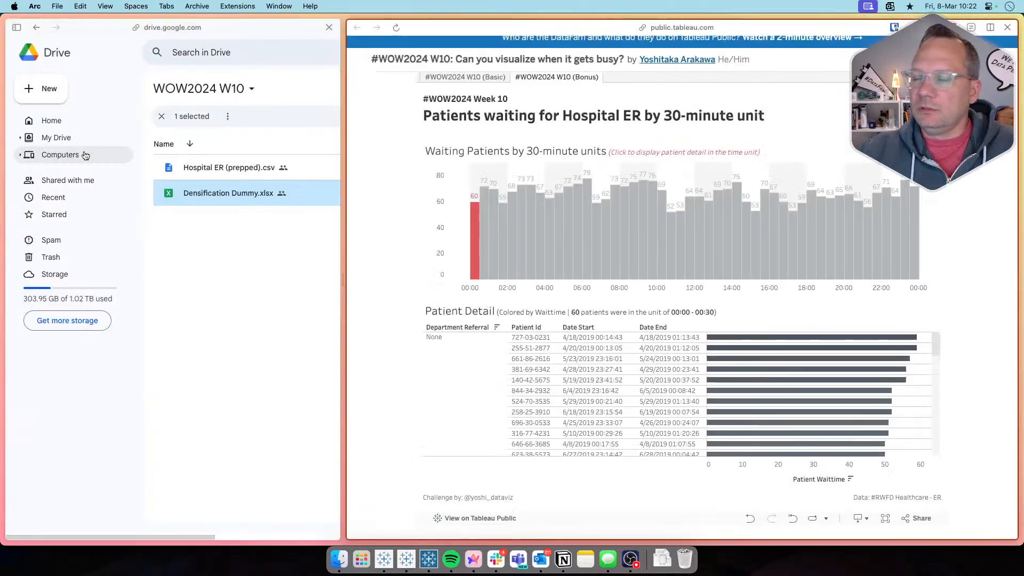
key("super+Tab")
left_click(55, 143)
left_click_drag(55, 142, 315, 74)
Check the reference table's columns in the browser, then add Date Start to Rows in Tableau as a discrete exact date
key("super+Tab")
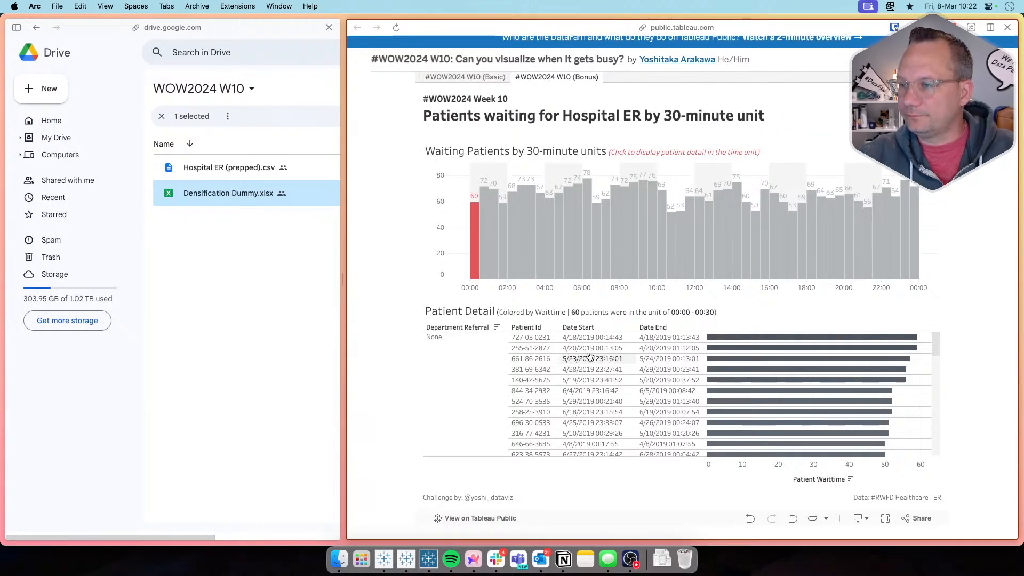
key("super+Tab")
left_click(52, 121)
left_click_drag(53, 131, 423, 74)
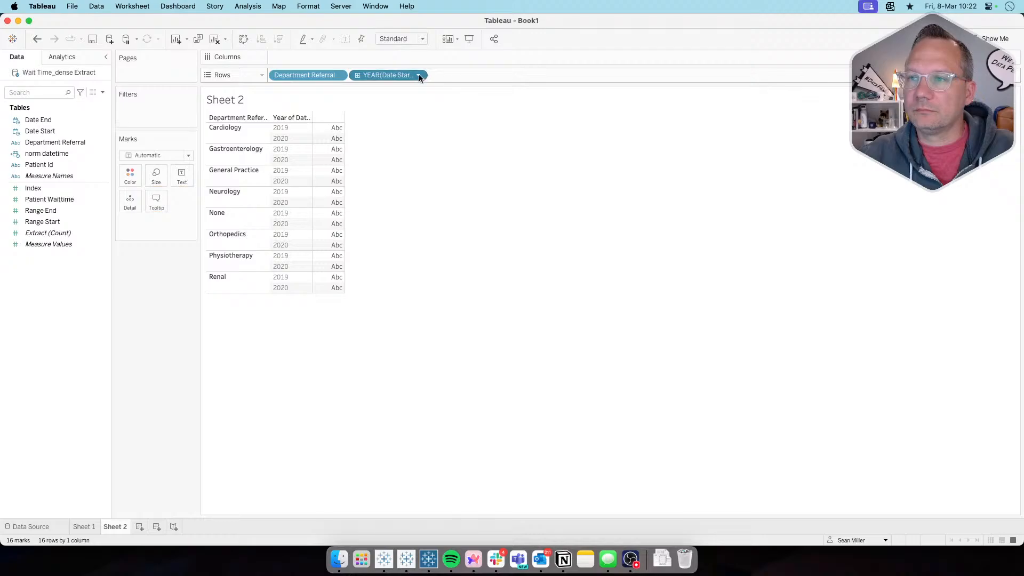
left_click(418, 75)
left_click(391, 344)
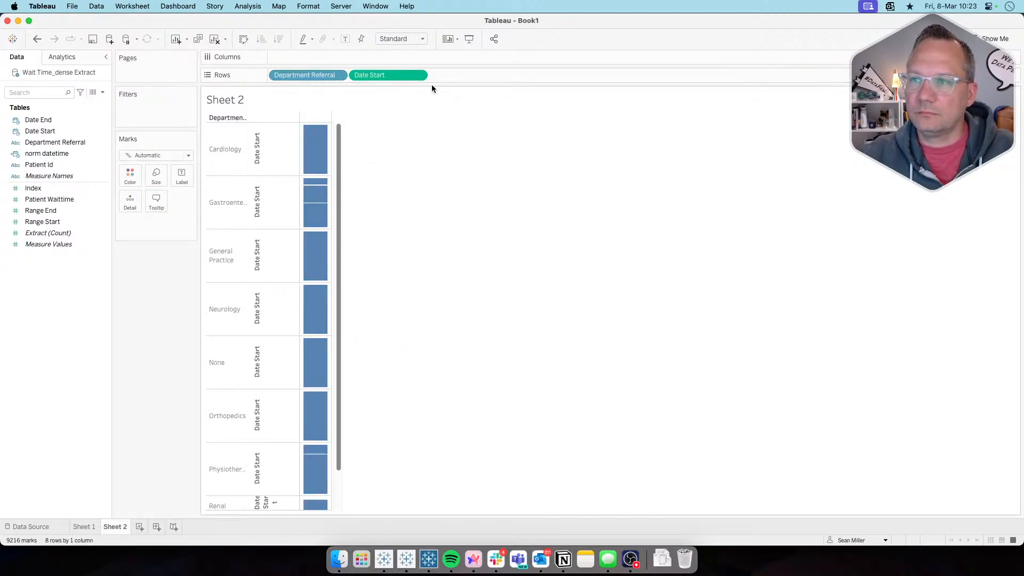
left_click(418, 75)
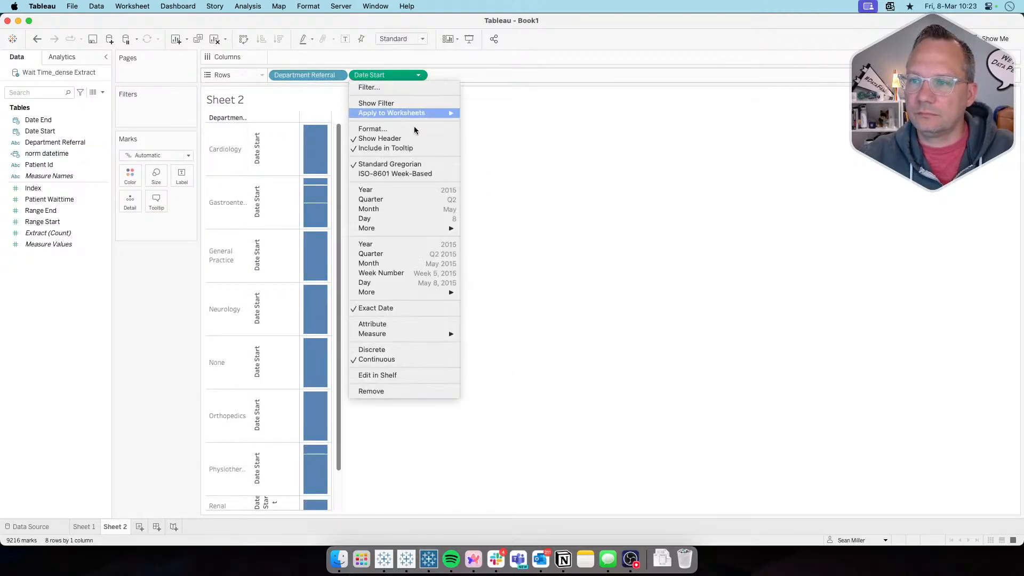
left_click(388, 350)
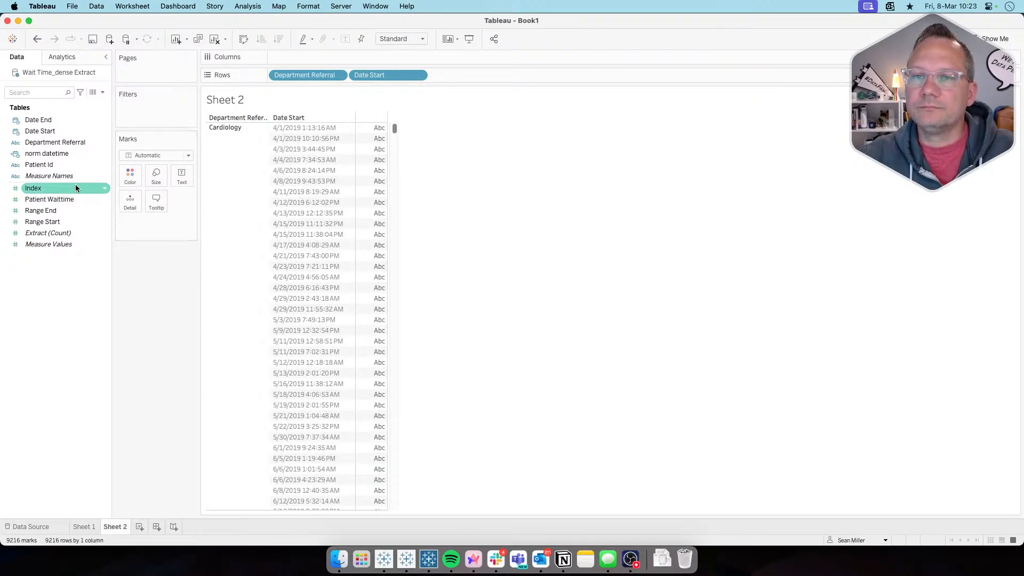
Add Date End to Rows as a discrete exact date, and insert Patient Id with all members after Department Referral
left_click_drag(50, 120, 501, 75)
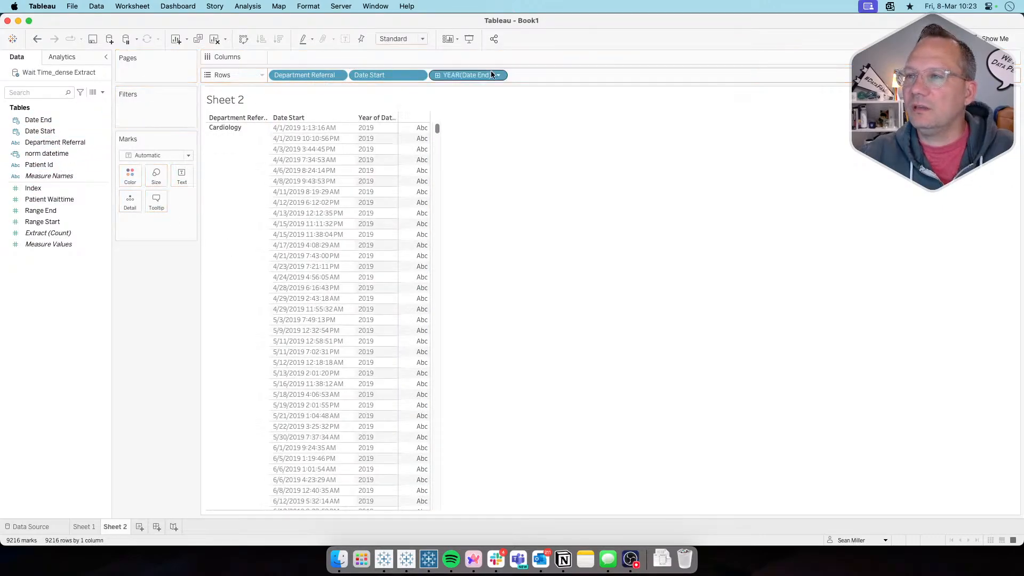
left_click(500, 75)
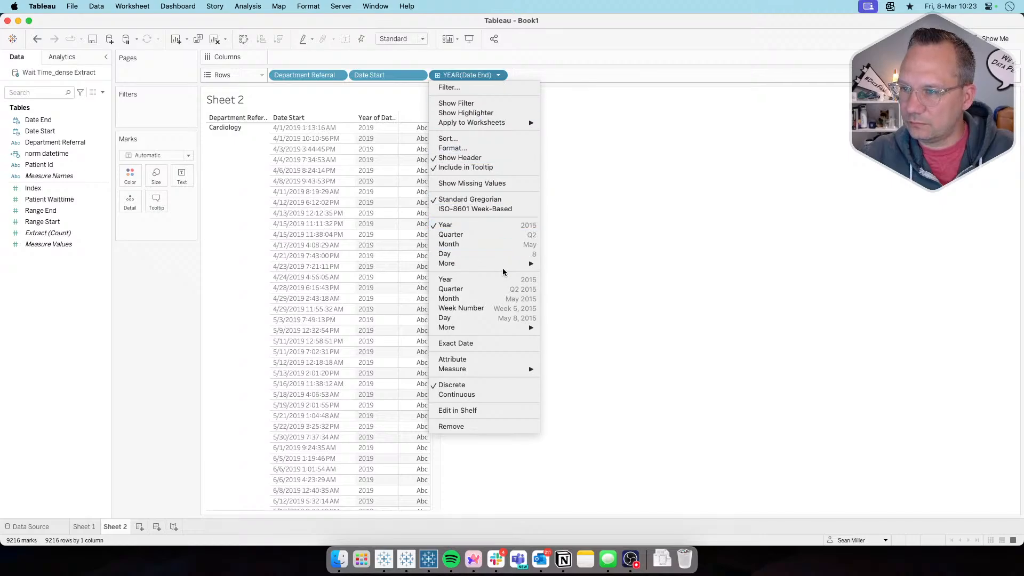
left_click(496, 343)
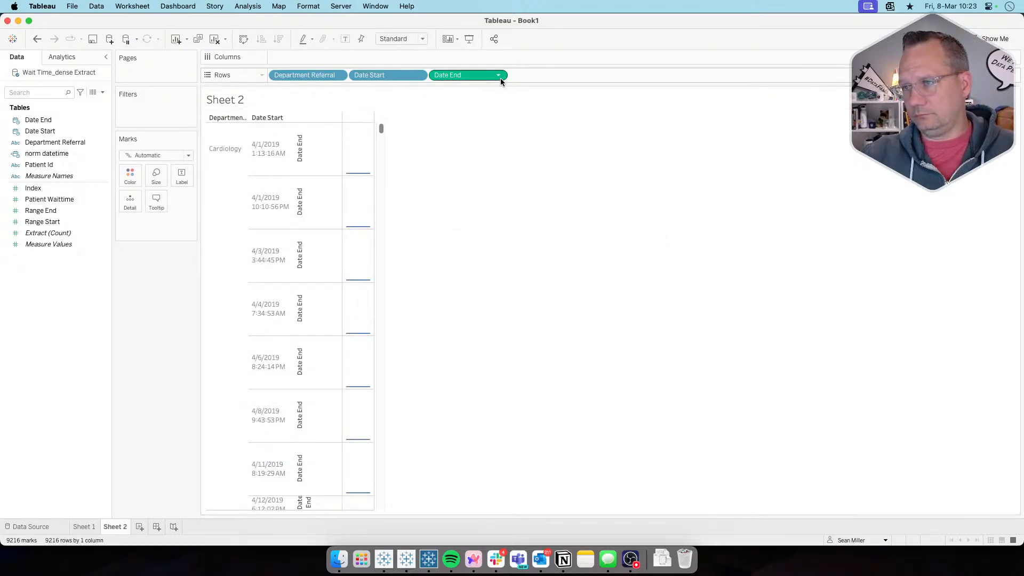
left_click(499, 76)
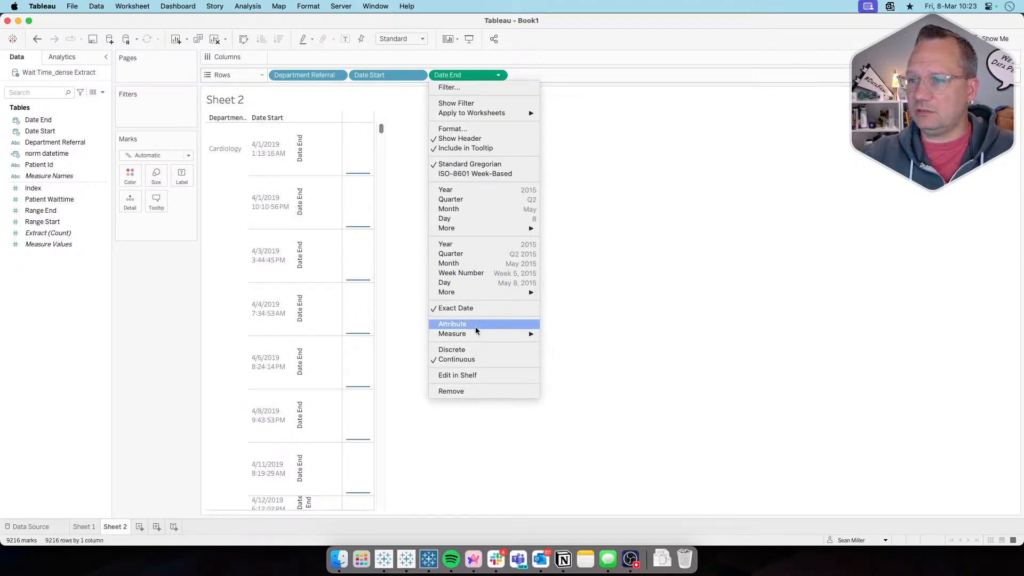
left_click(462, 351)
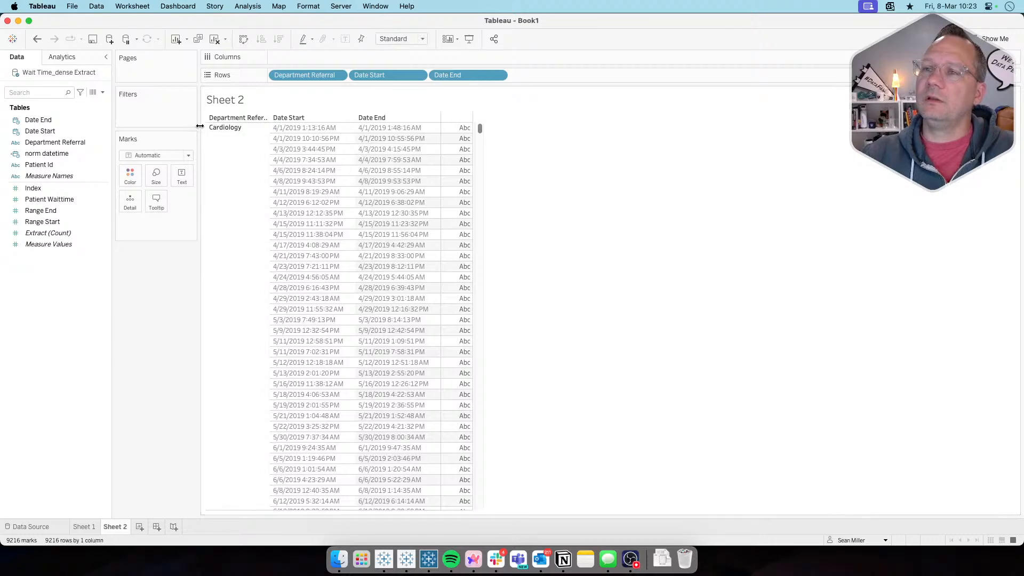
left_click_drag(39, 164, 337, 75)
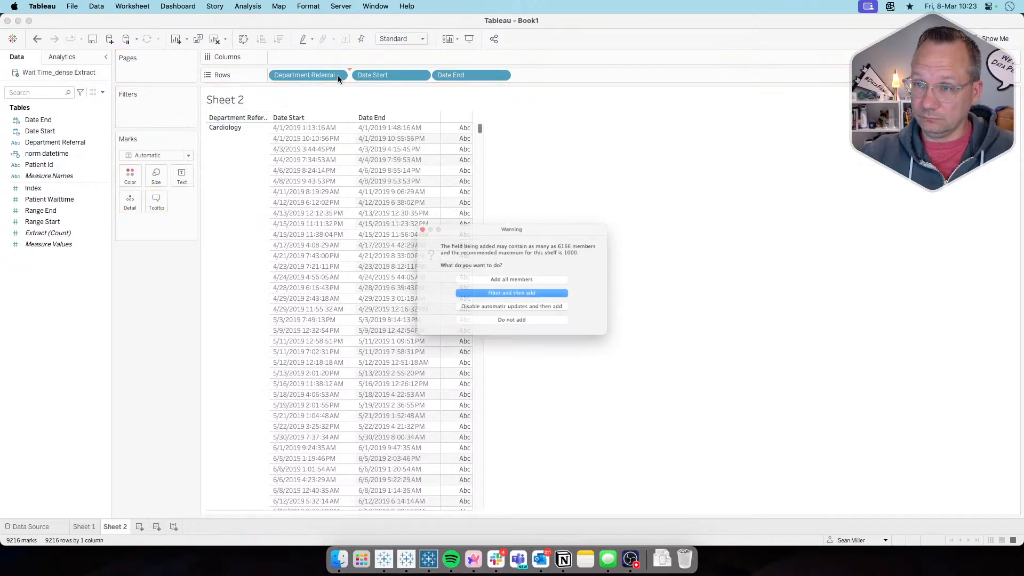
left_click(491, 279)
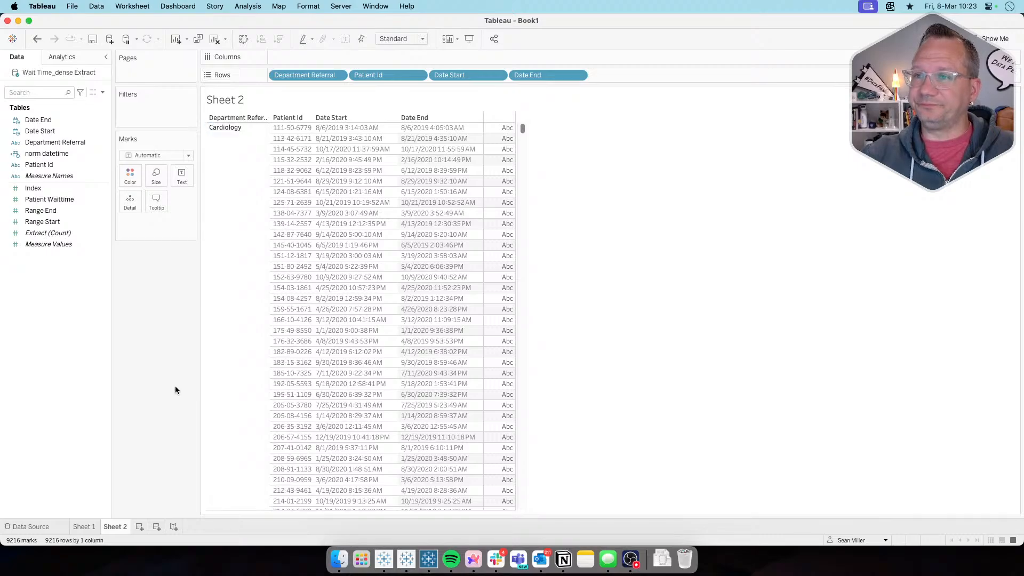
Check the reference patient table in the browser, then in Tableau add Patient Waittime to Columns and show it as bars
key("super+Tab")
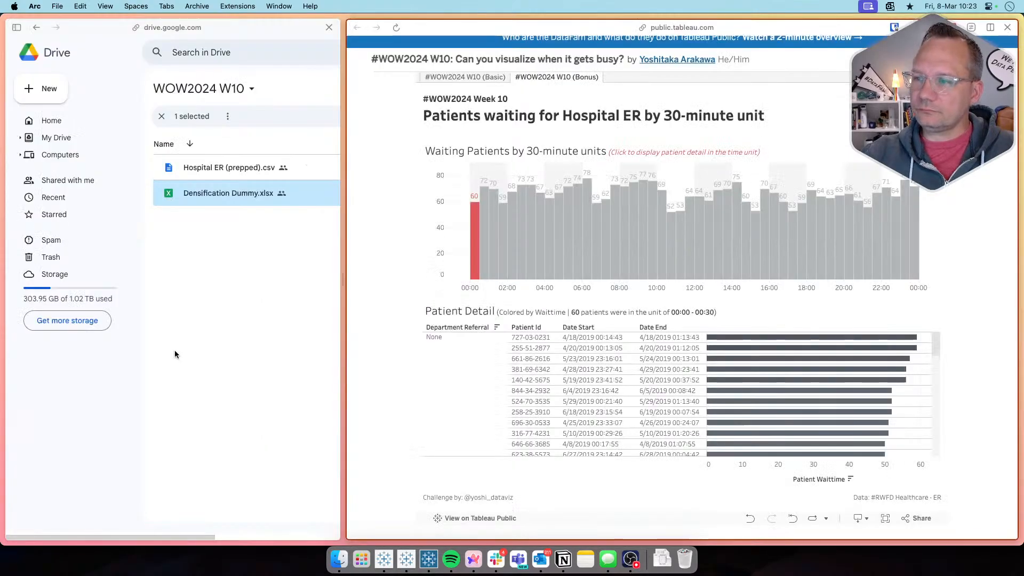
key("super+Tab")
left_click(94, 222)
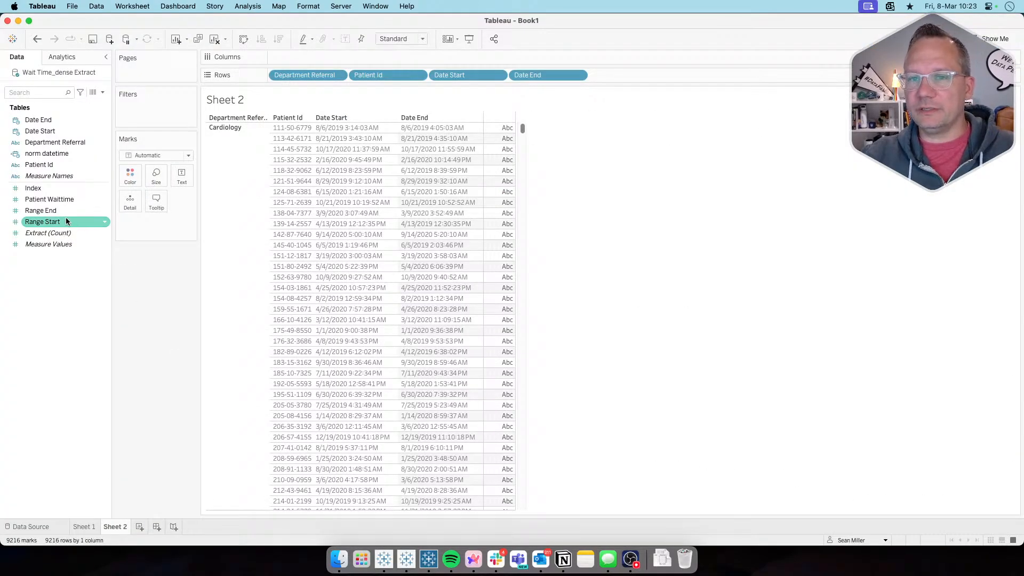
left_click_drag(62, 200, 363, 57)
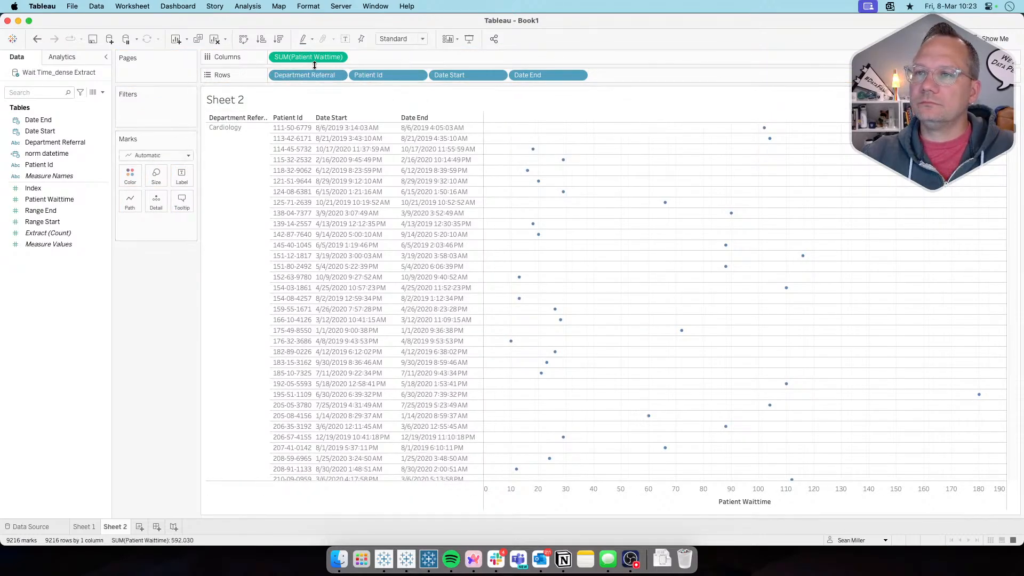
left_click(148, 158)
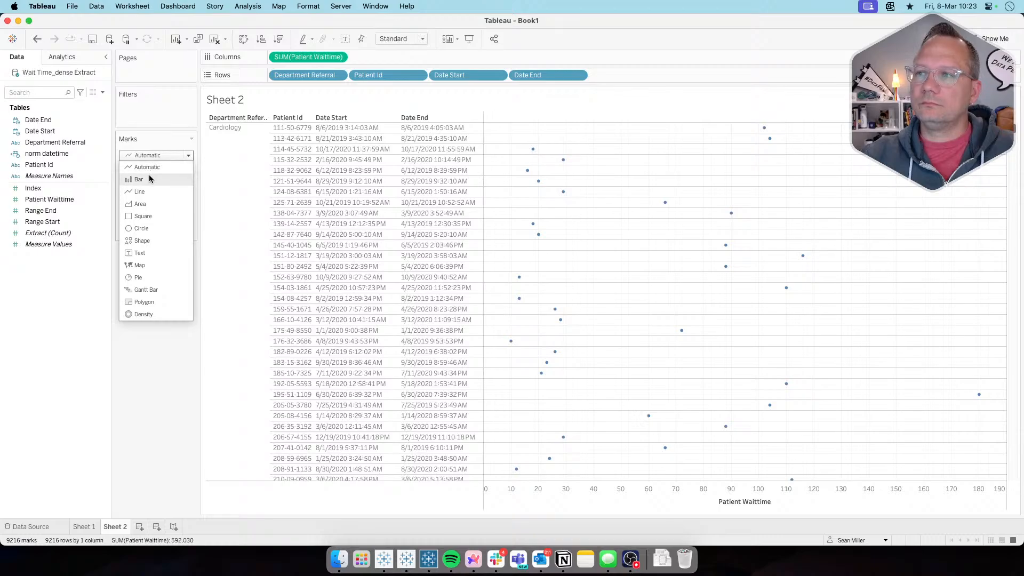
left_click(149, 174)
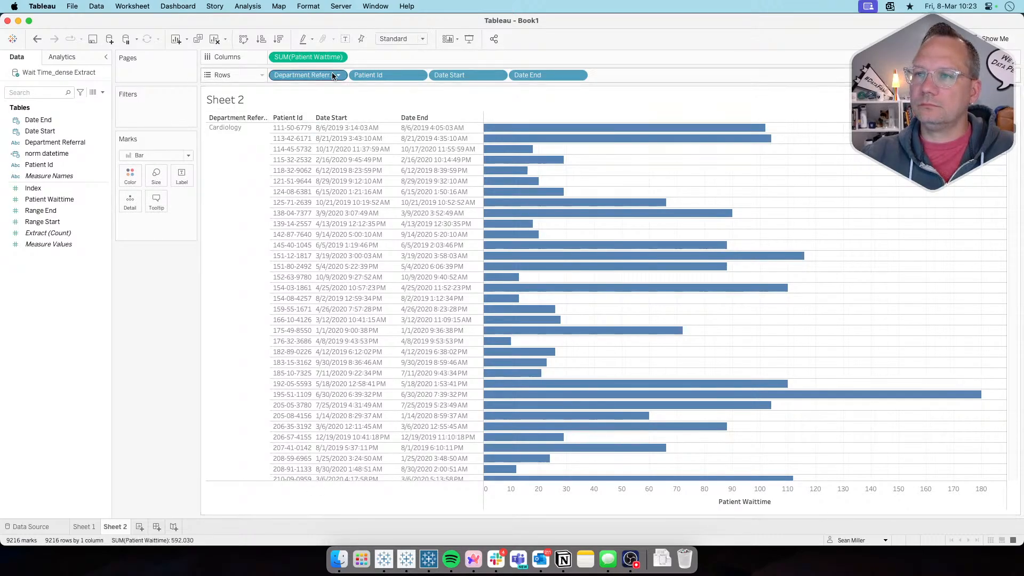
Sort Patient Id and Department Referral in descending order with a nested sort on SUM(Patient Waittime)
left_click(309, 117)
mouse_move(376, 160)
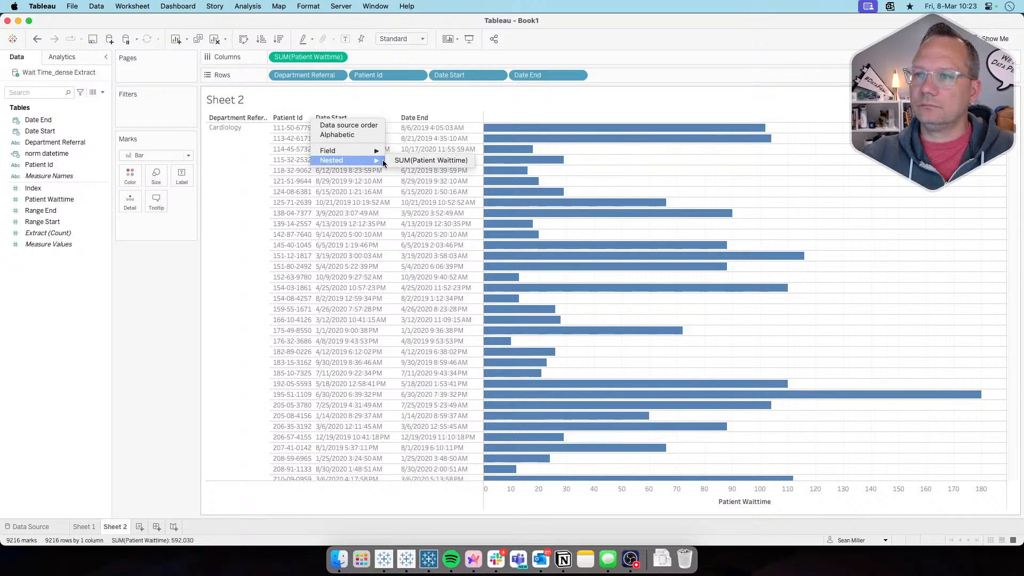
left_click(430, 160)
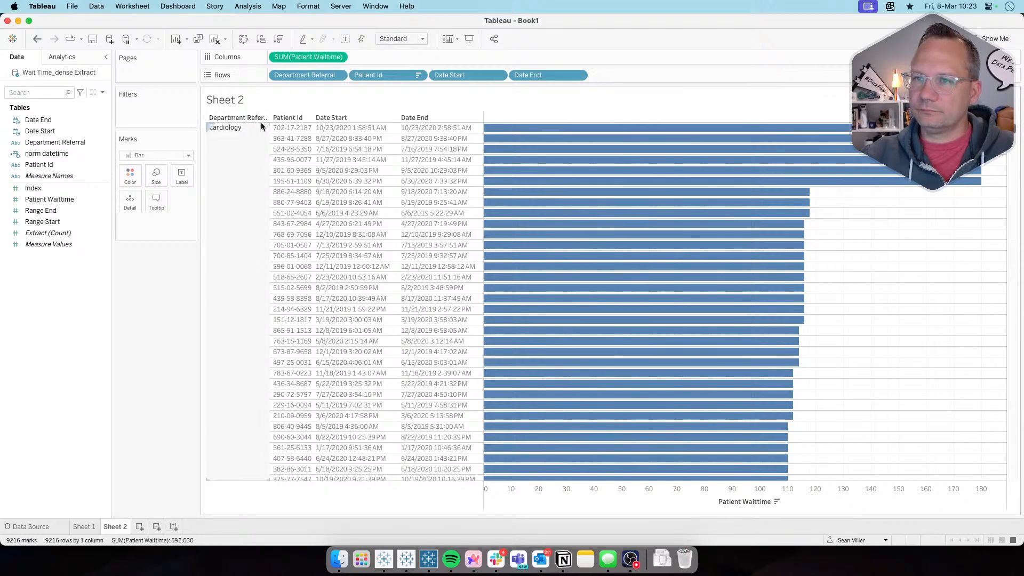
scroll(254, 290, "down", 20)
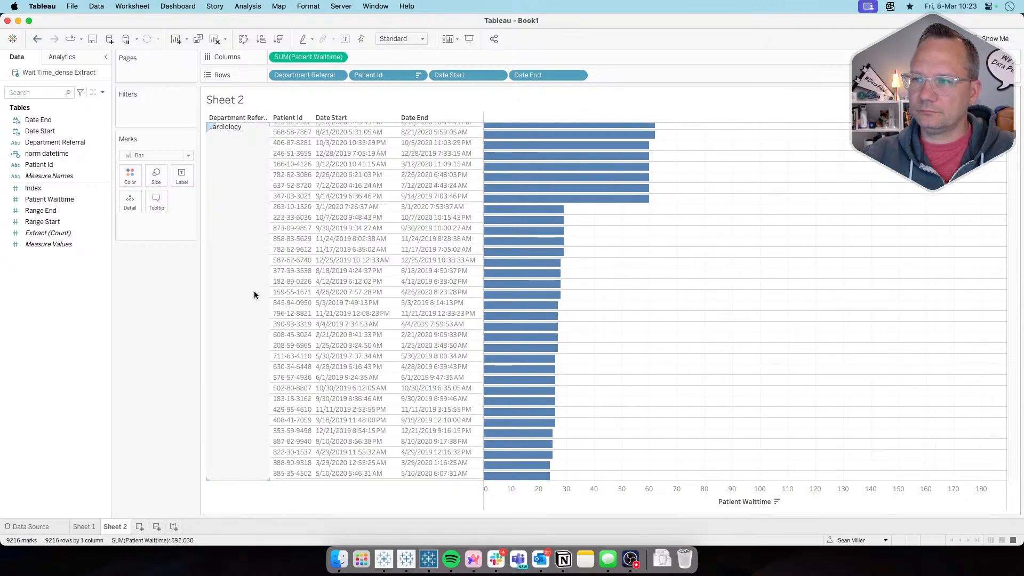
scroll(254, 290, "up", 20)
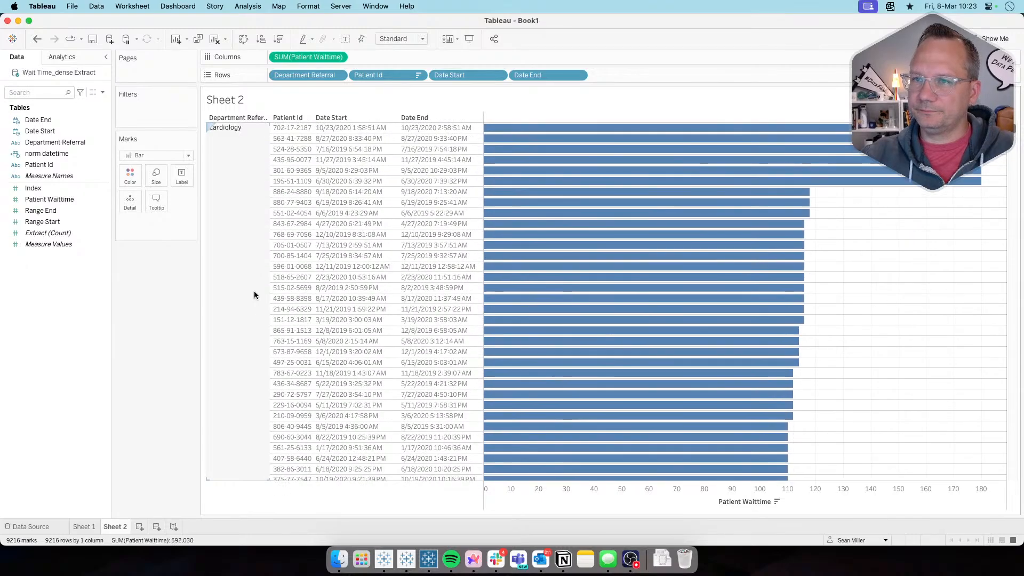
left_click(265, 118)
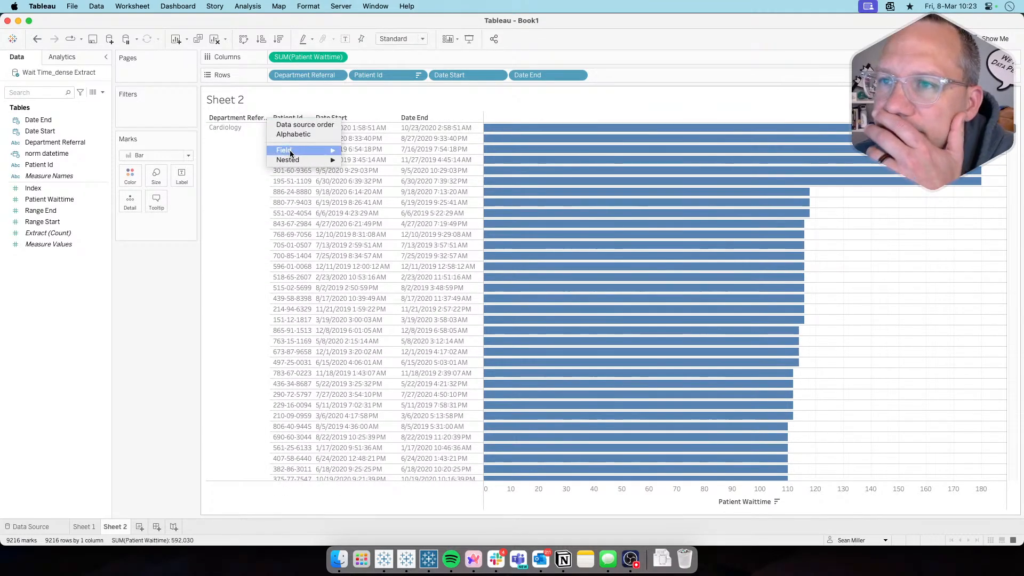
mouse_move(293, 158)
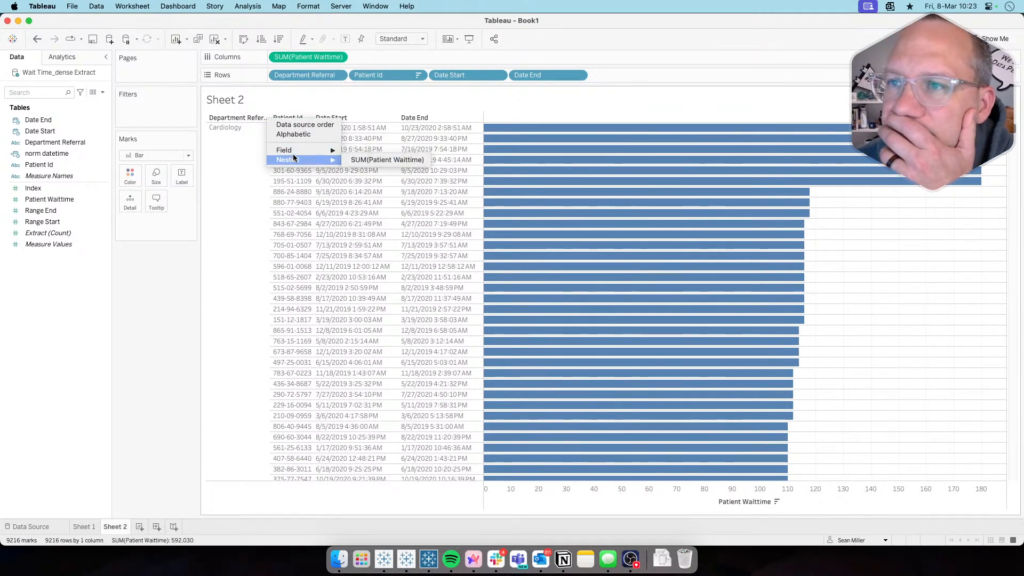
left_click(357, 160)
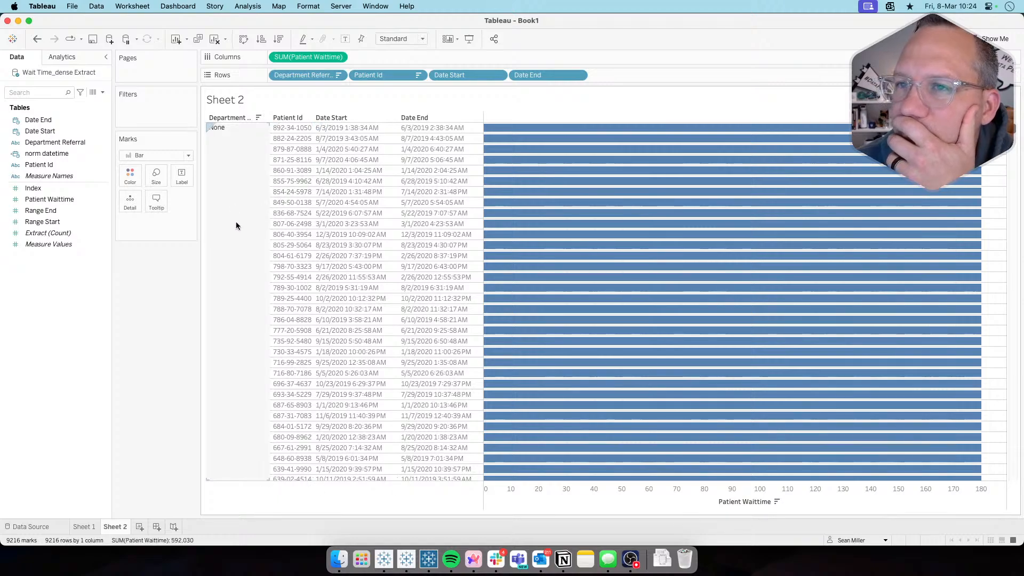
Temporarily put Index on Detail as a dimension to examine how each patient's wait time bar is split, and remove it again
mouse_move(682, 186)
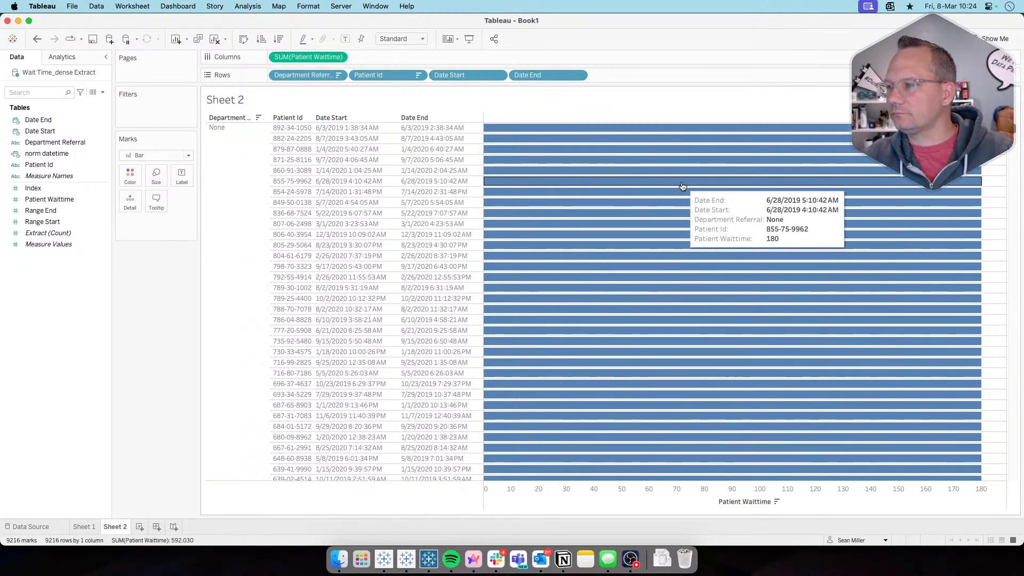
mouse_move(673, 133)
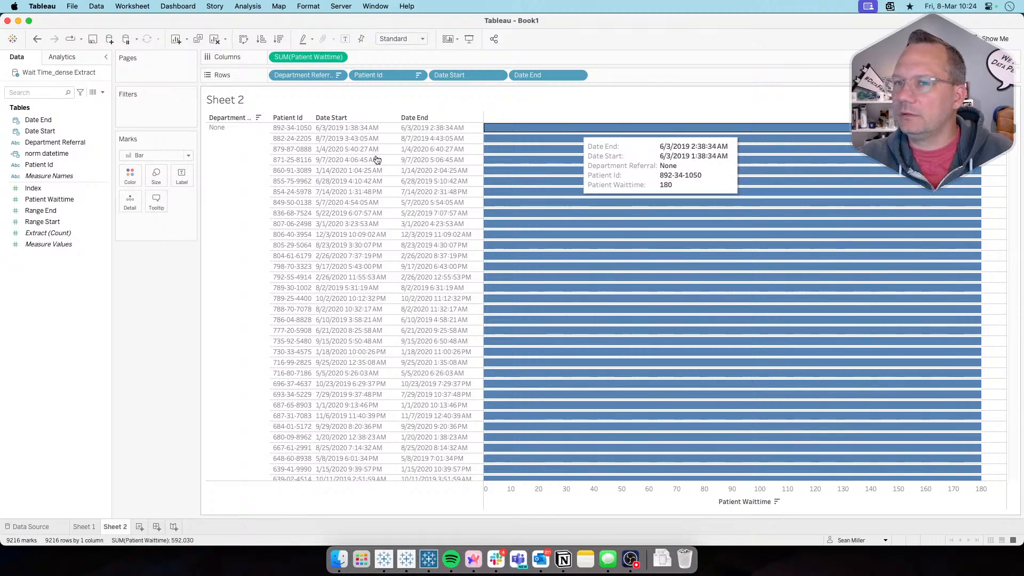
left_click(55, 190)
left_click_drag(56, 190, 133, 200)
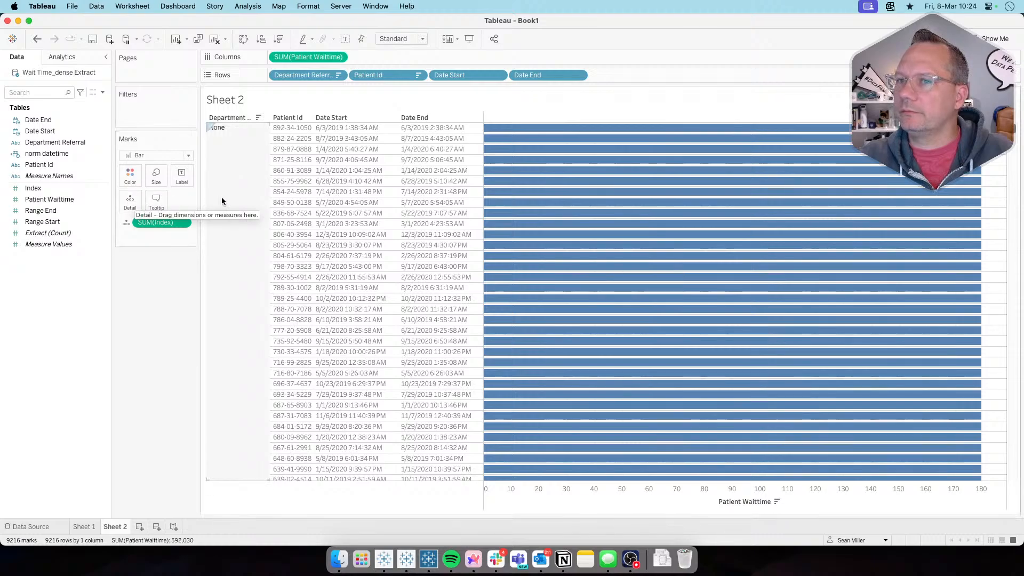
left_click(182, 222)
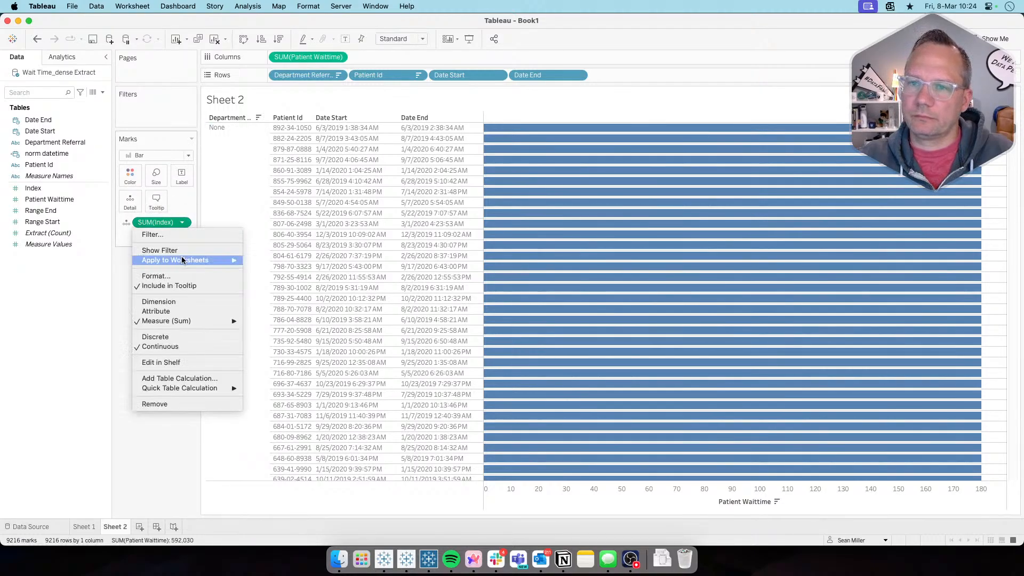
left_click(171, 337)
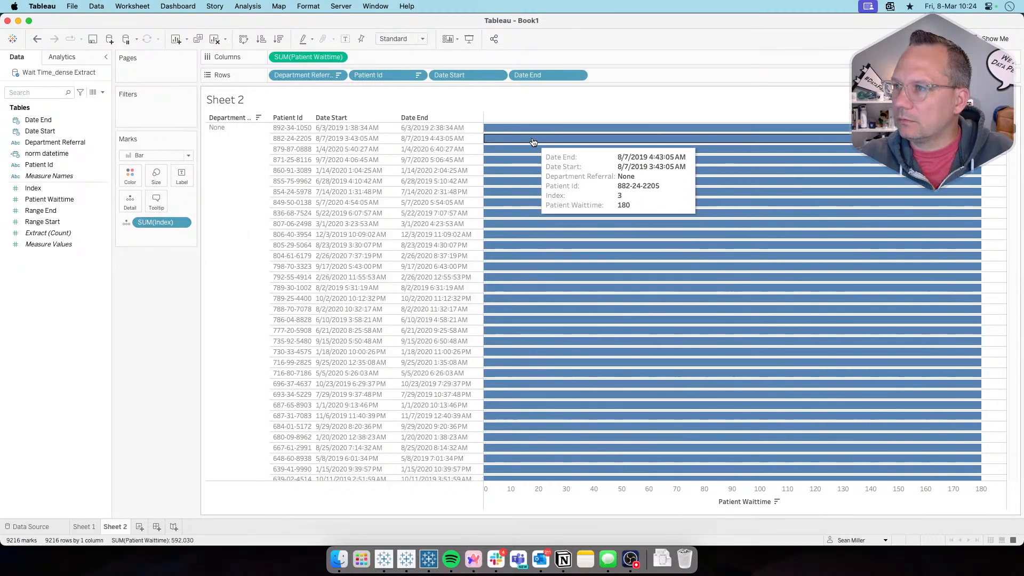
mouse_move(531, 128)
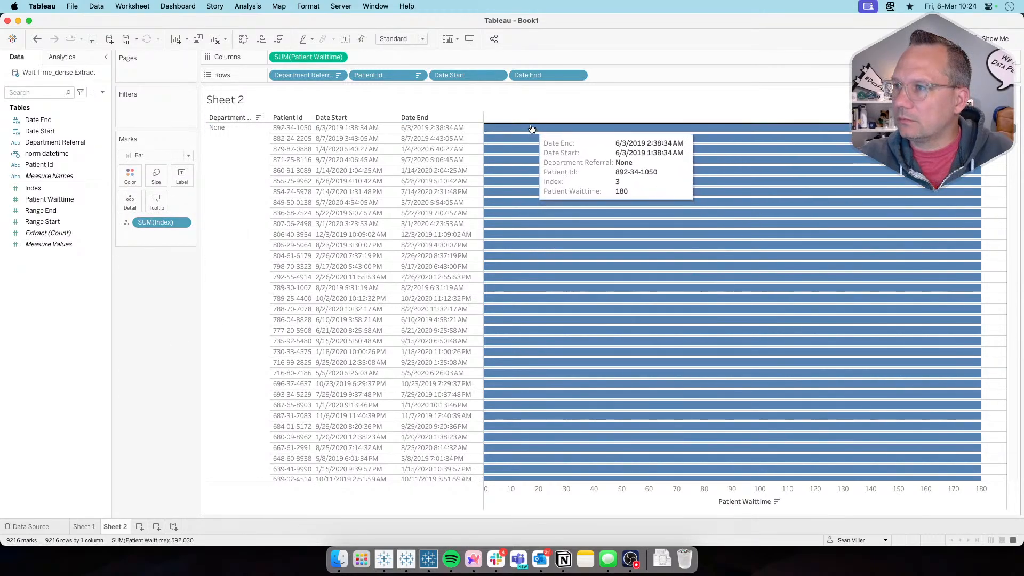
left_click(181, 223)
left_click(157, 319)
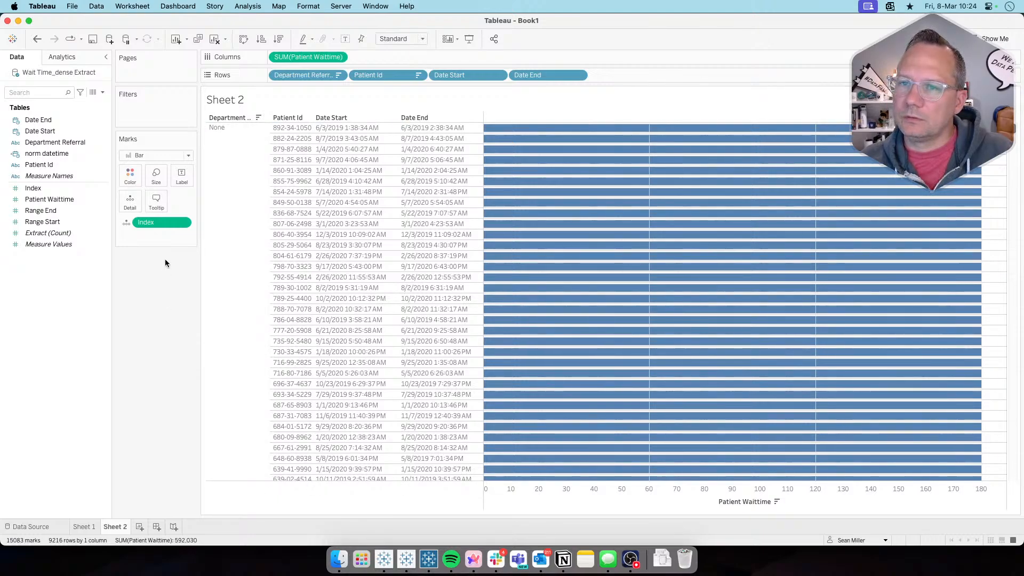
mouse_move(158, 222)
left_mouse_down()
mouse_move(156, 297)
mouse_move(155, 238)
left_mouse_up()
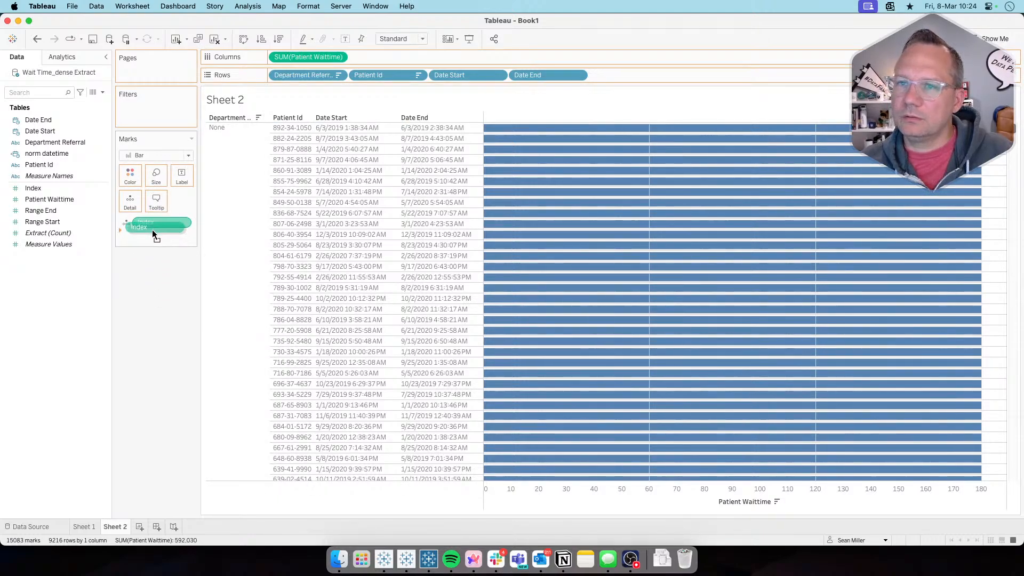
left_click_drag(143, 298, 143, 298)
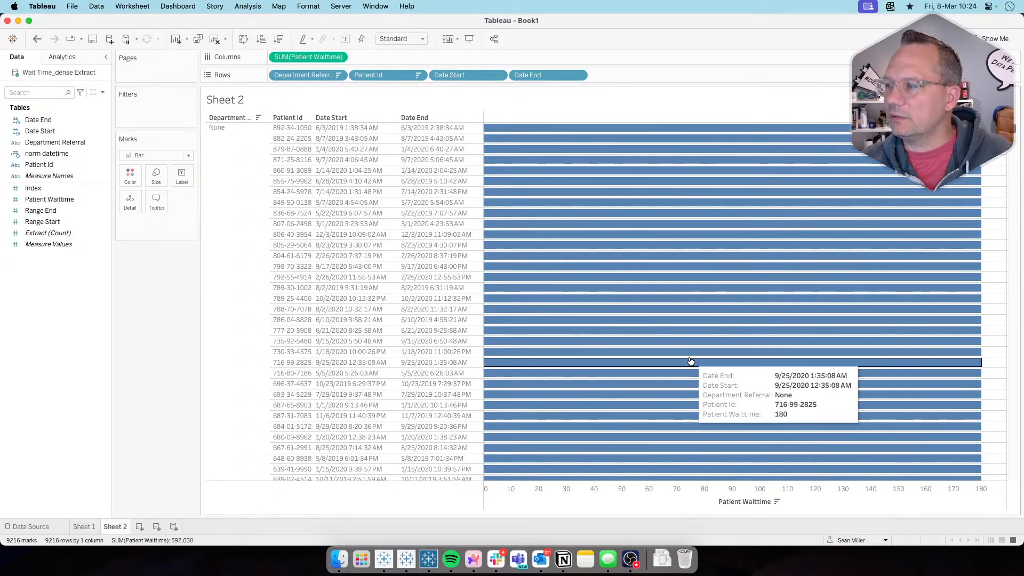
Select the first listed patient's ID, then switch to Tableau Prep Builder and look up that patient's rows in the Join 1 results
scroll(689, 356, "down", 10)
scroll(688, 360, "up", 10)
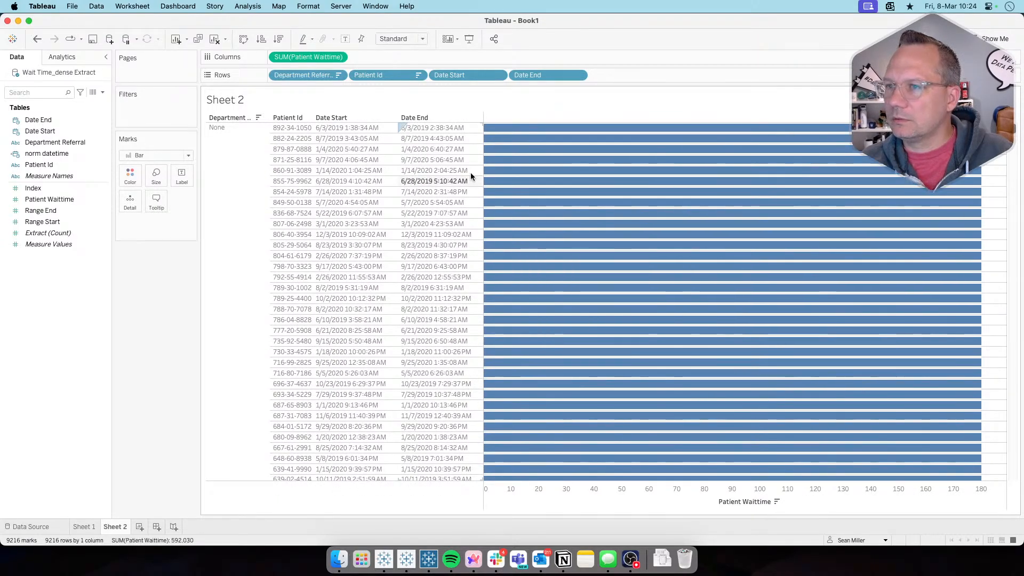
left_click(288, 128)
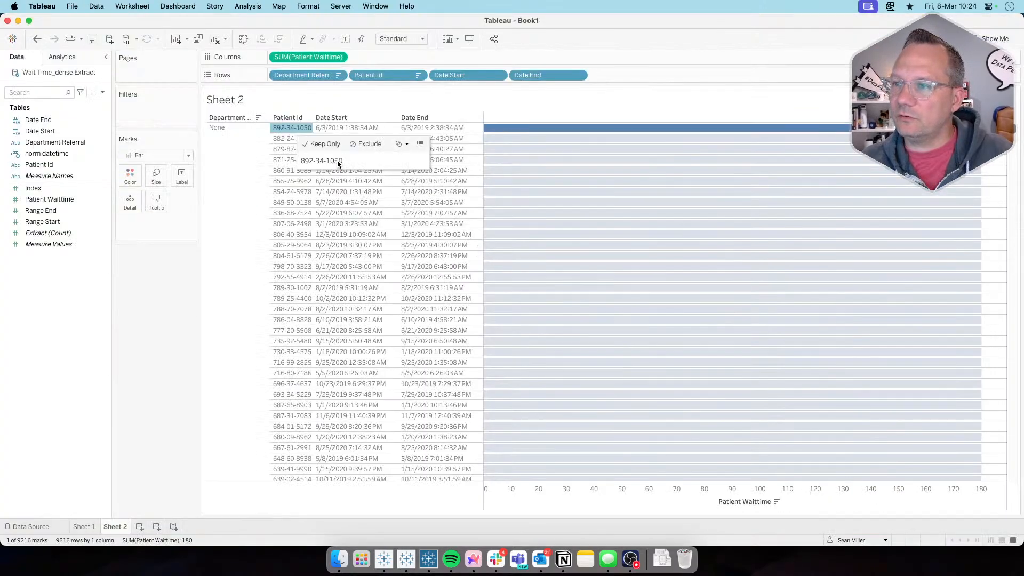
key("super+Tab")
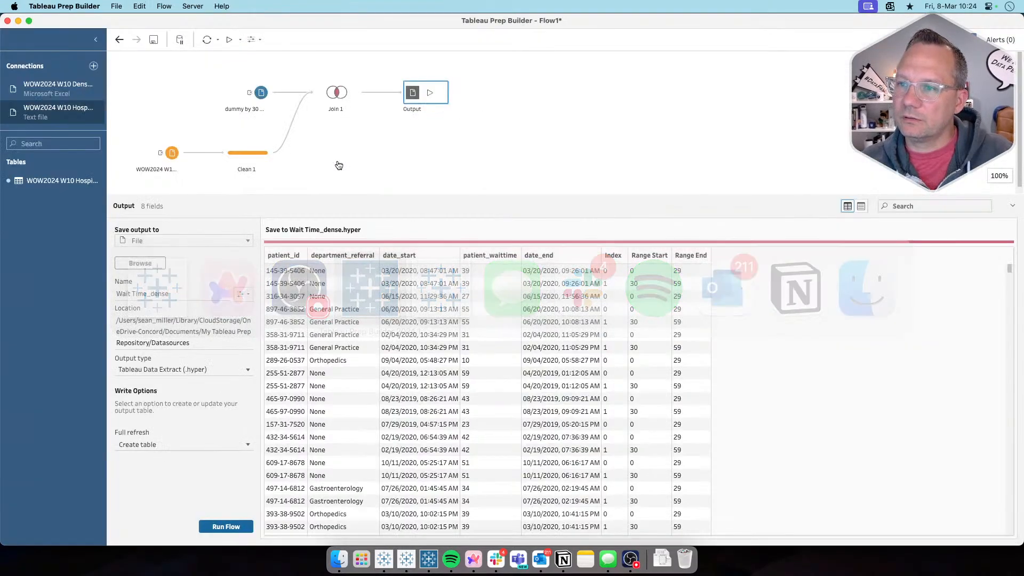
left_click(339, 93)
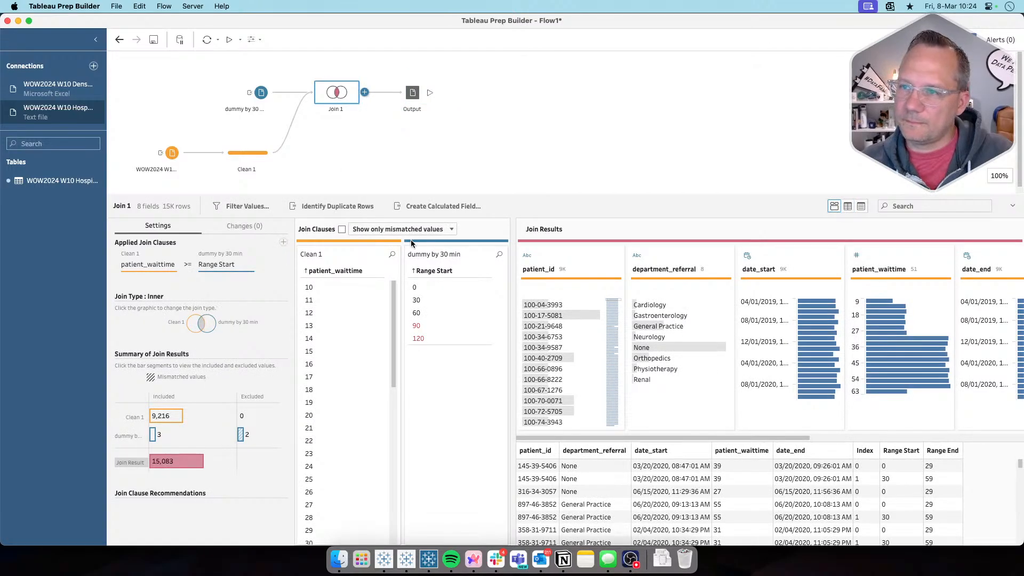
mouse_move(841, 362)
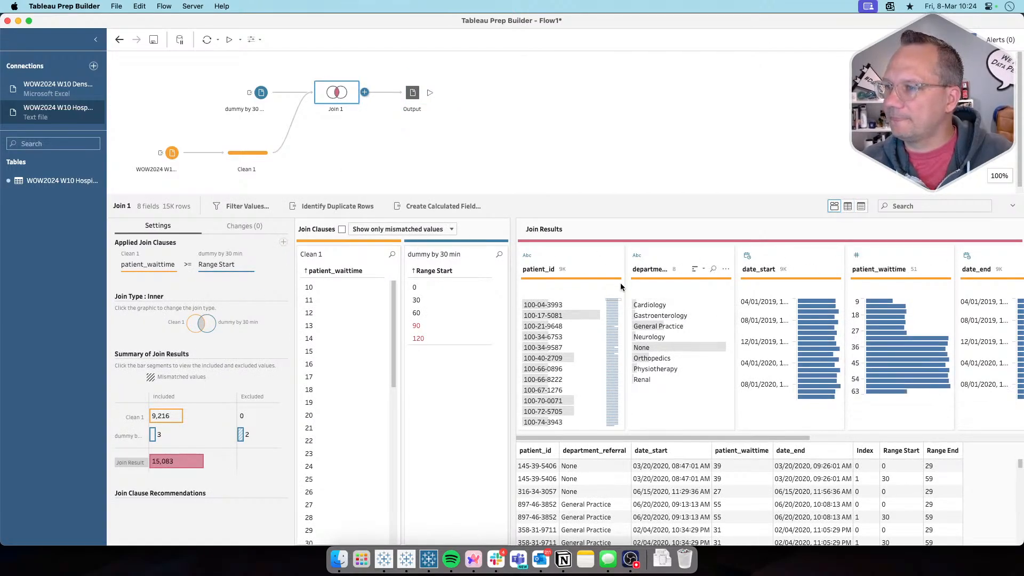
left_click(604, 270)
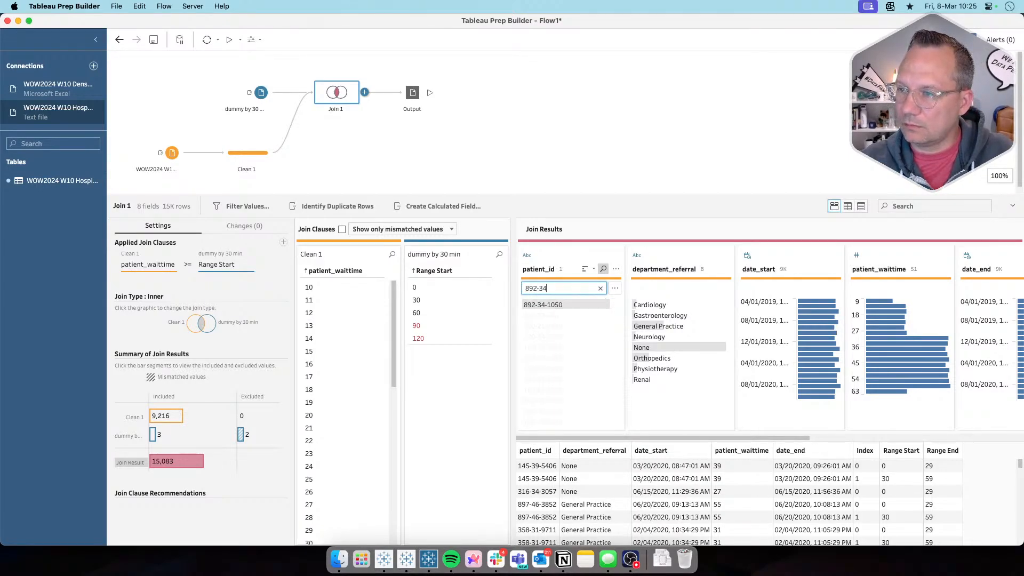
left_click(565, 305)
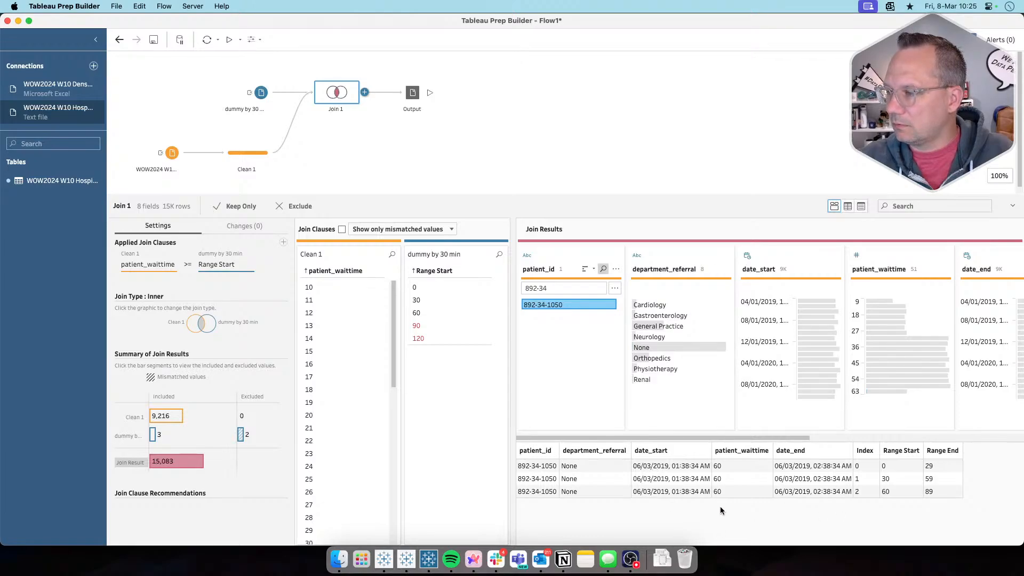
Compare the patient_waittime values across the selected patient's rows in the Join 1 results
left_click(738, 467)
left_click(738, 470)
left_click(738, 478)
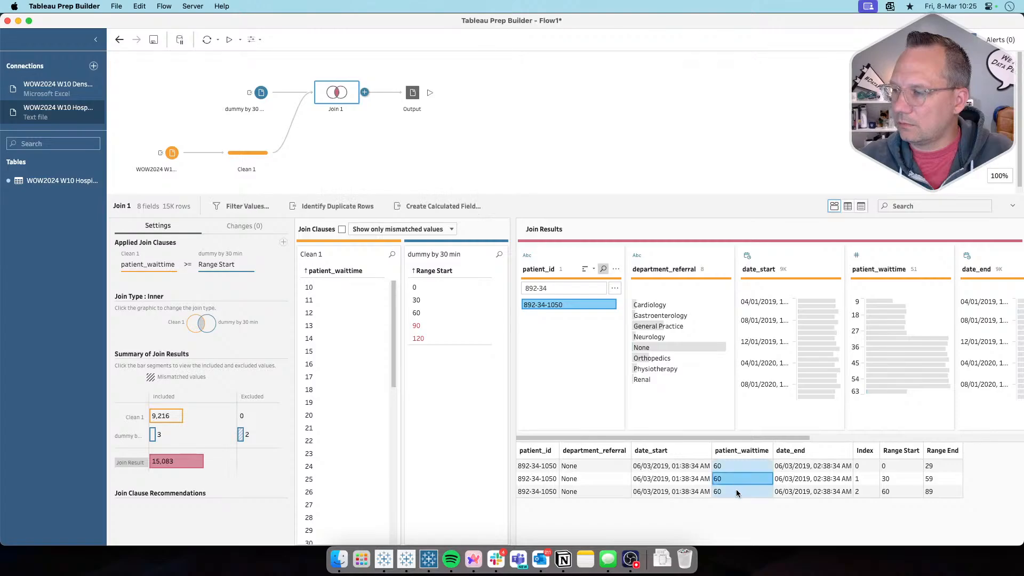
left_click(736, 491)
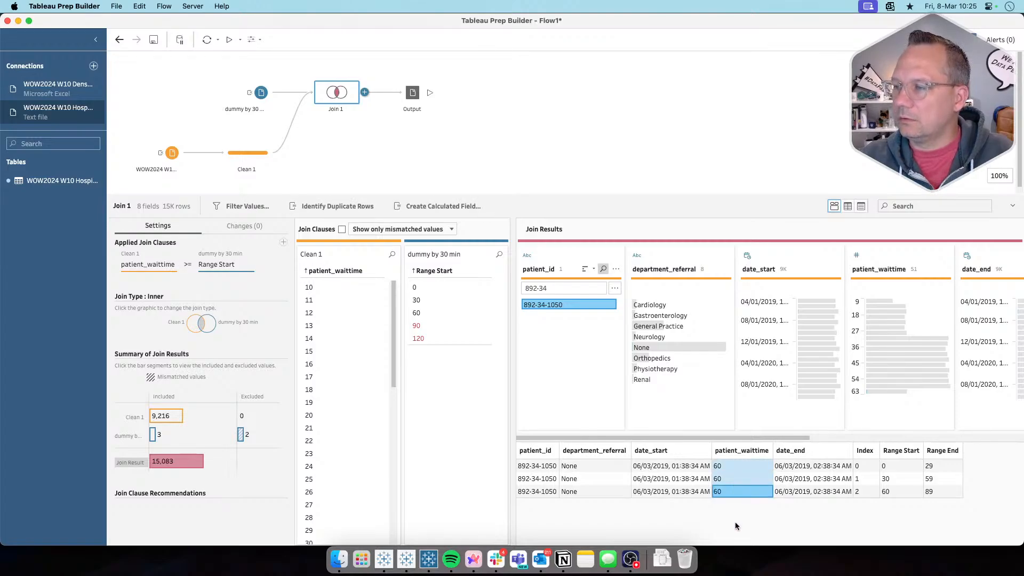
Switch to Tableau and change the aggregation of Patient Waittime on Columns from Sum to Minimum
key("super+Tab")
left_click(337, 59)
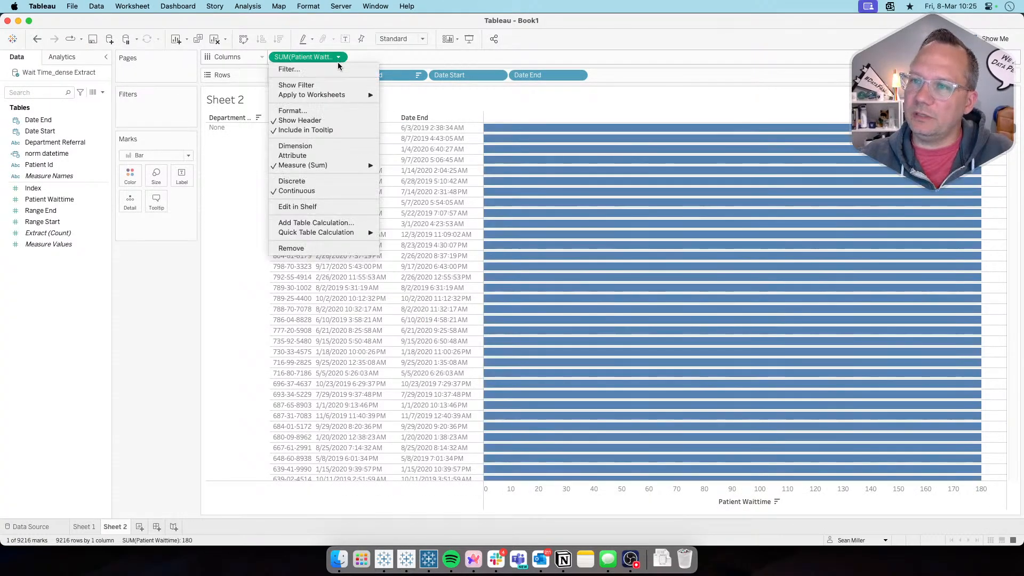
mouse_move(340, 165)
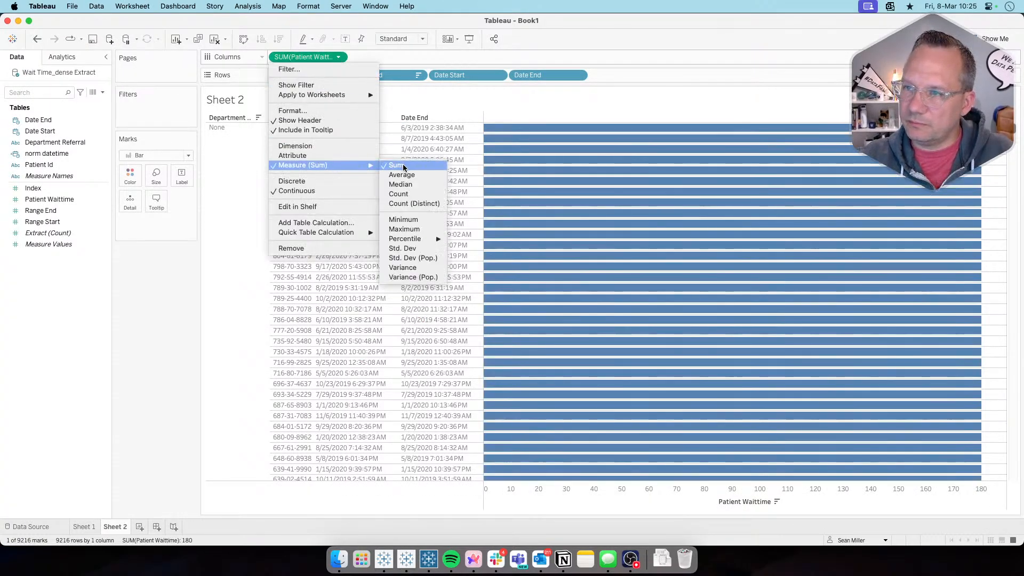
left_click(404, 219)
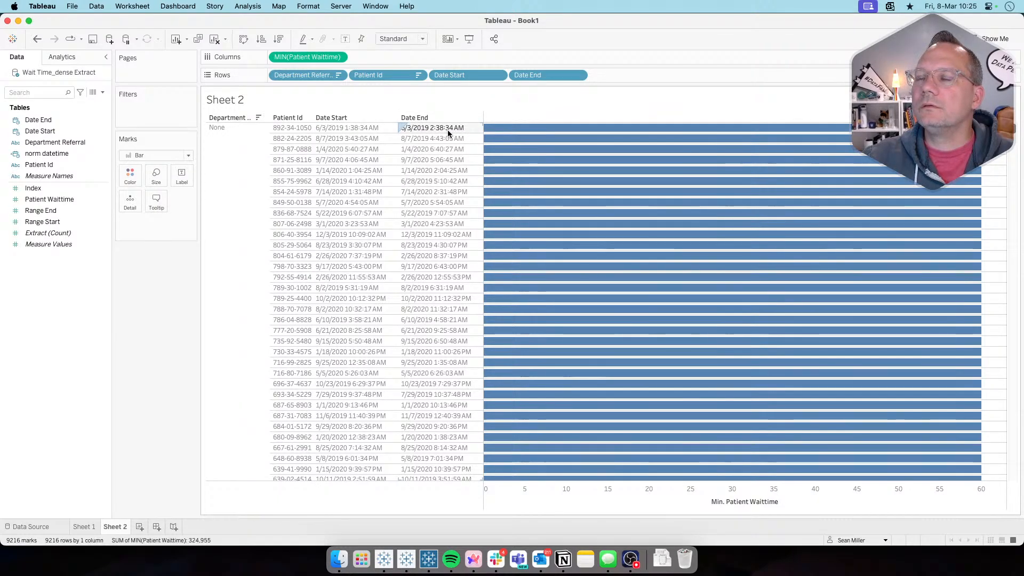
Check the first patient's row in the table against that patient's wait time rows in Tableau Prep Builder, and return to Tableau
left_click(382, 129)
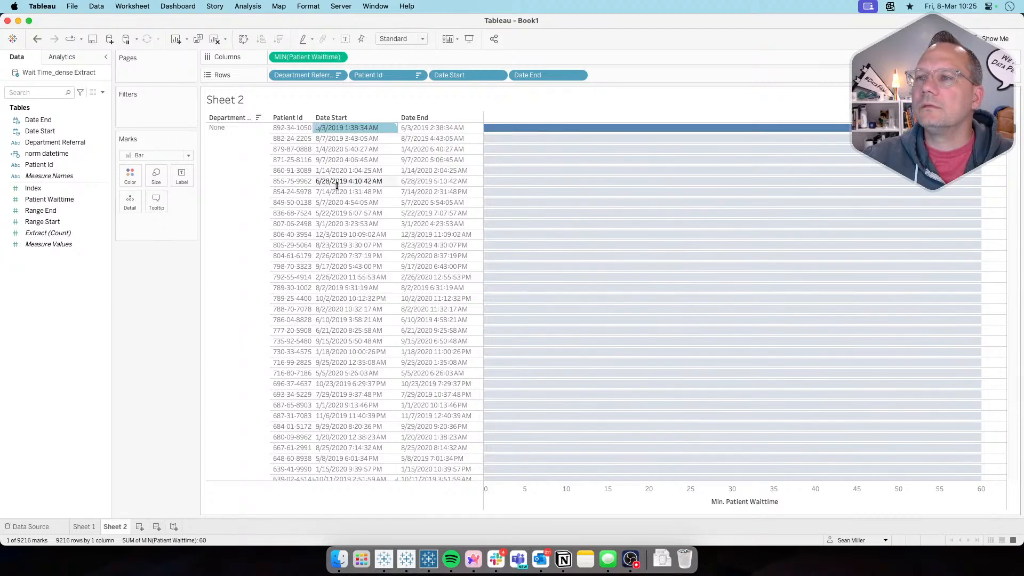
left_click(378, 130)
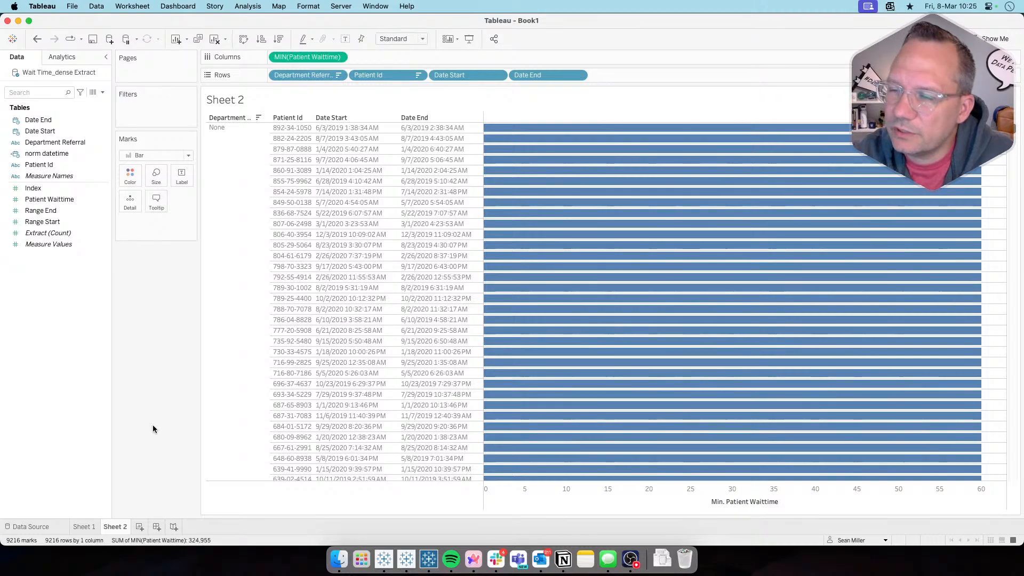
key("super+Tab")
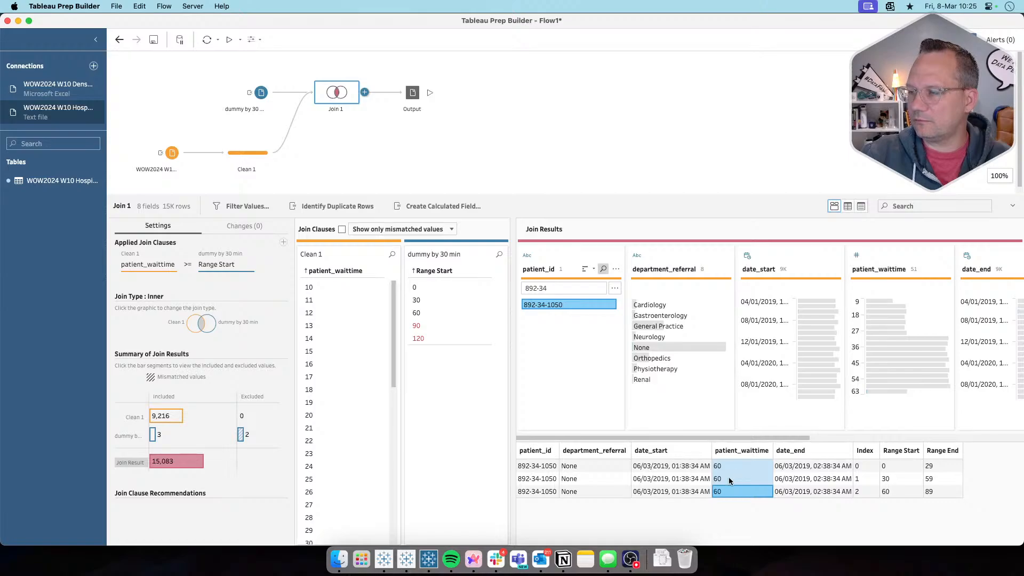
key("super+Tab")
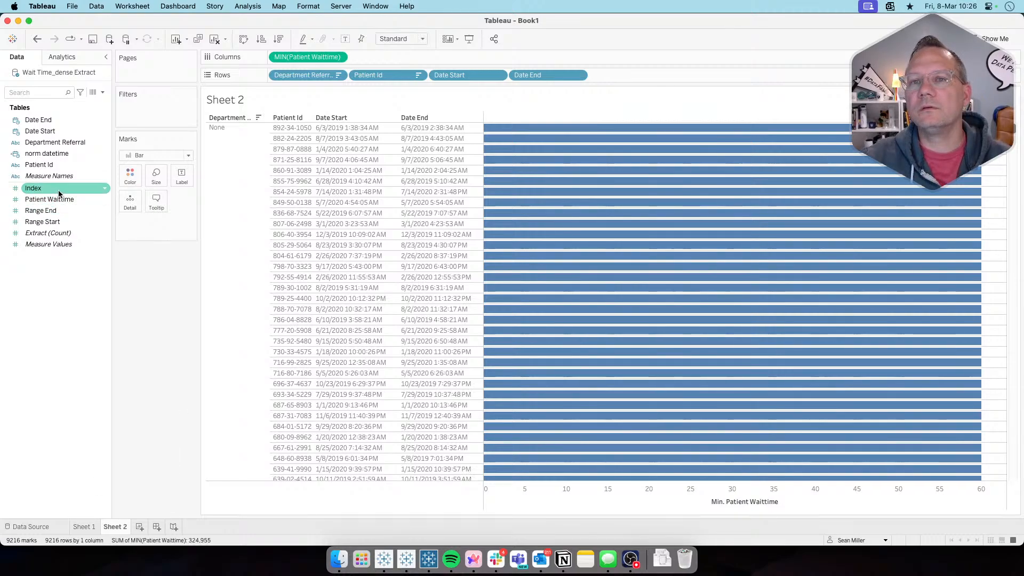
Temporarily add Index to the end of Rows as a discrete field, and remove it again
mouse_move(59, 193)
left_mouse_down()
mouse_move(517, 85)
mouse_move(643, 77)
mouse_move(635, 77)
left_mouse_up()
left_click(659, 75)
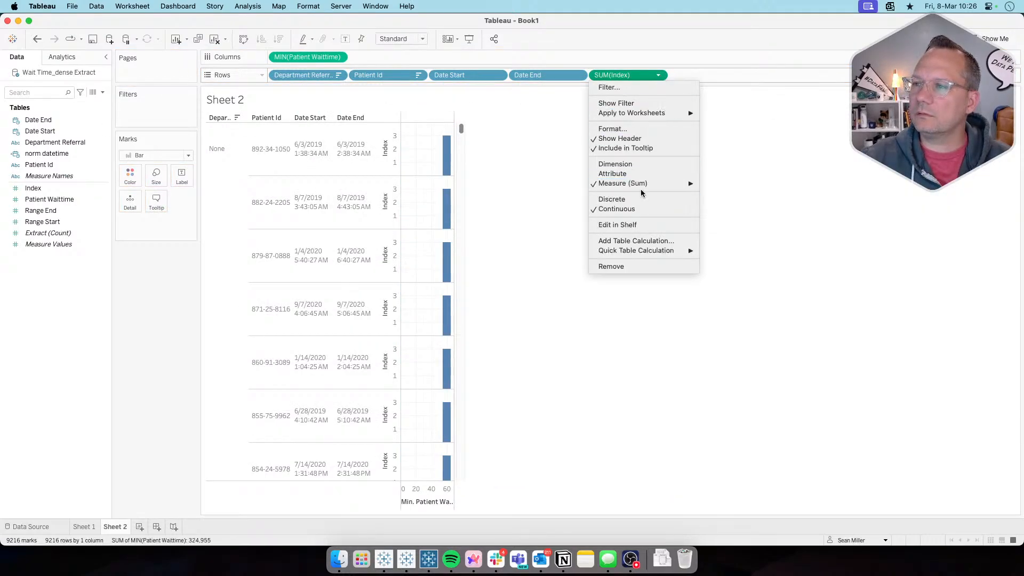
left_click(629, 200)
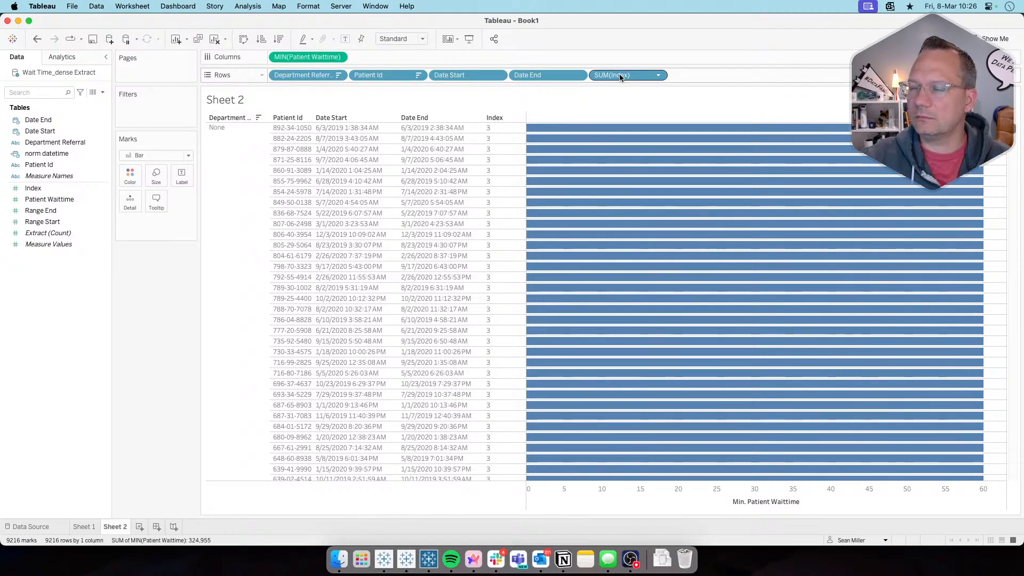
left_click_drag(622, 76, 142, 313)
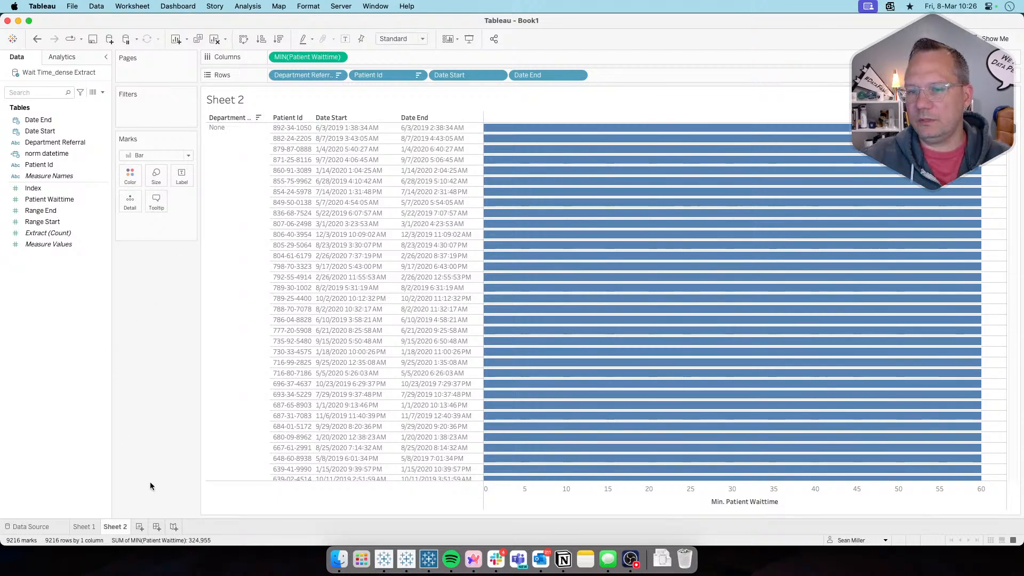
Remove Patient Waittime from Columns on Sheet 2 and place Department Referral after Patient Id on Rows
left_click(85, 527)
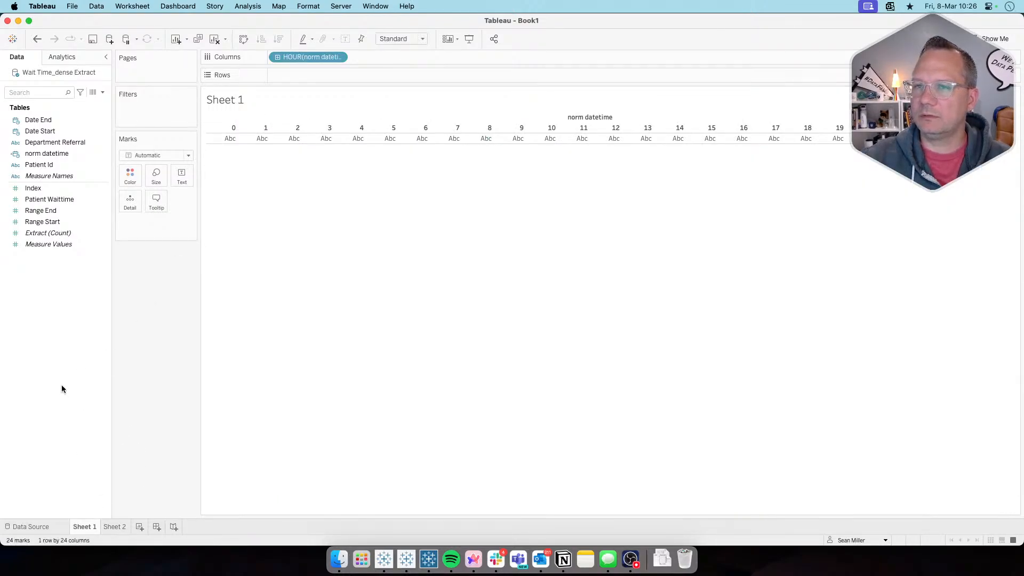
left_click(105, 529)
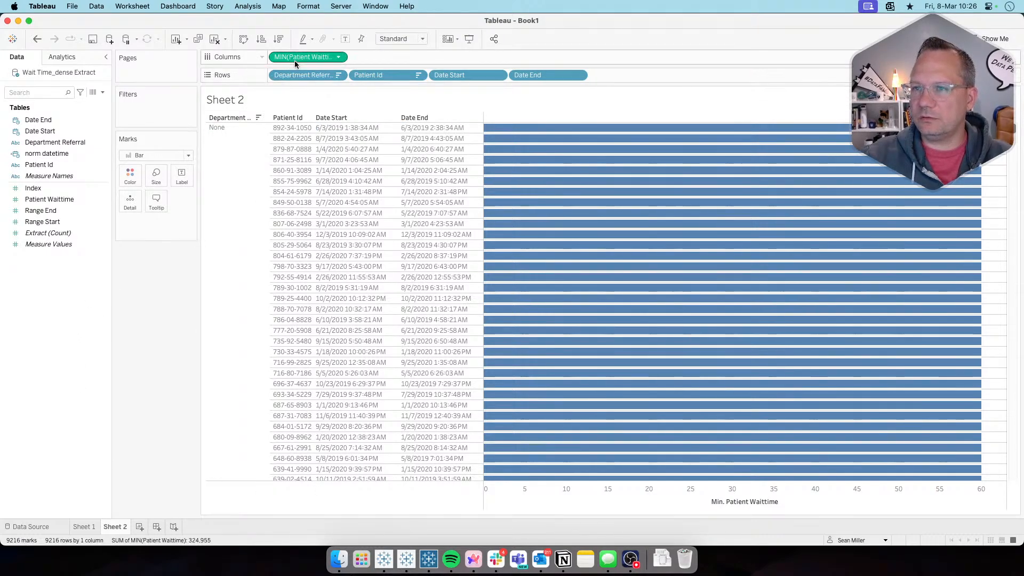
left_click_drag(304, 58, 158, 324)
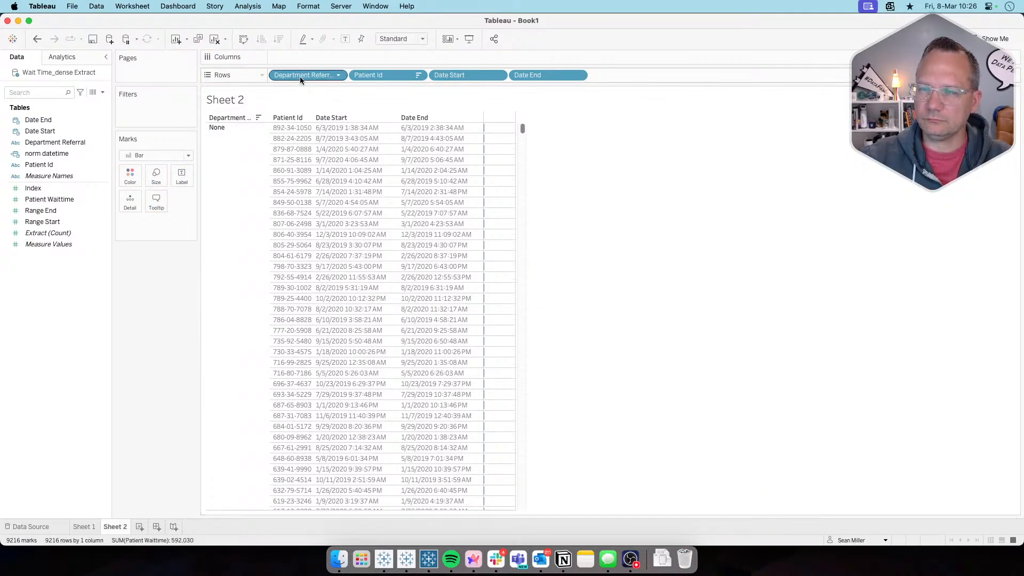
left_click_drag(305, 75, 426, 75)
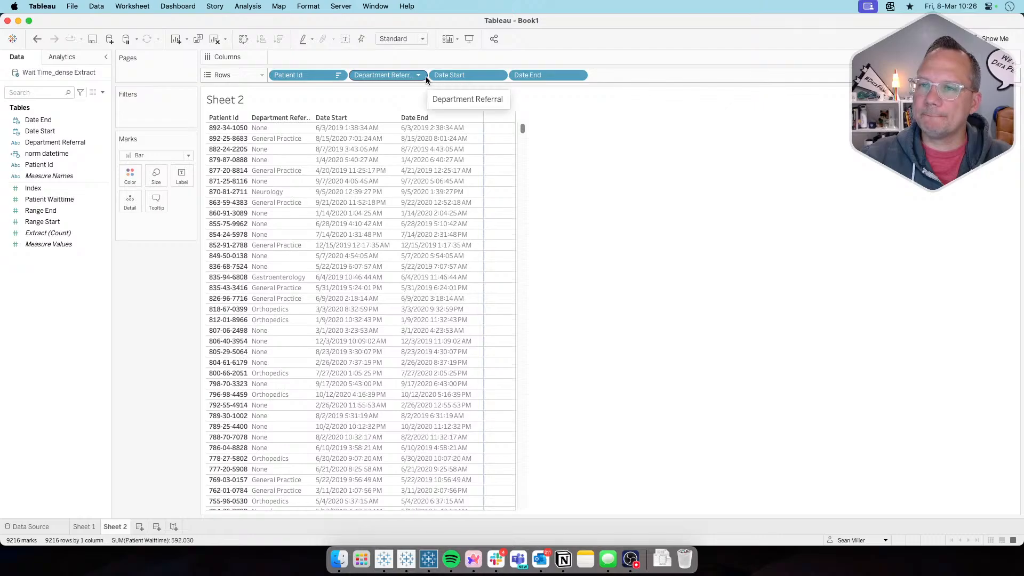
Filter the Sheet 2 table to keep only the first listed patient's ID
right_click(226, 130)
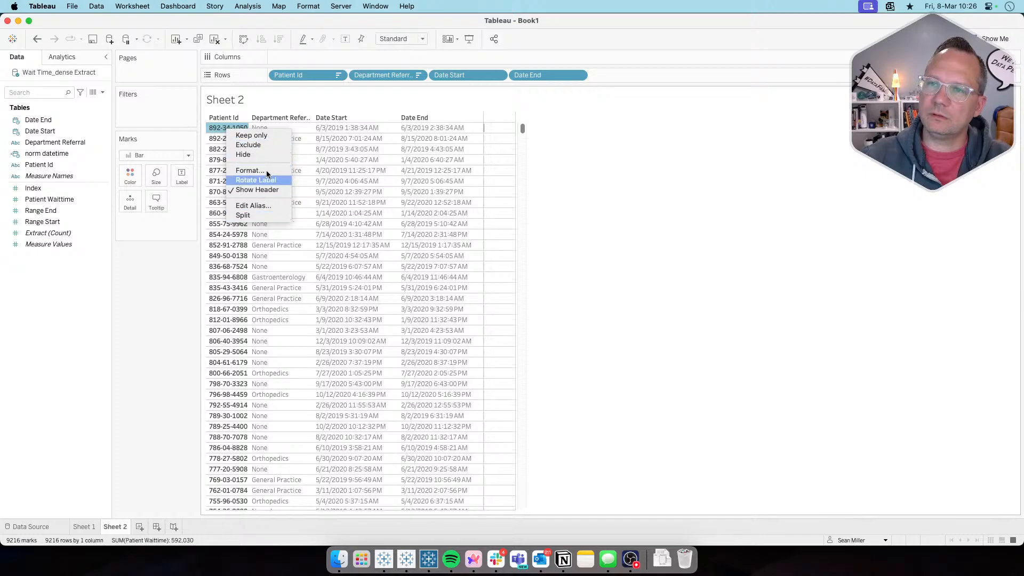
left_click(263, 142)
key("super+z")
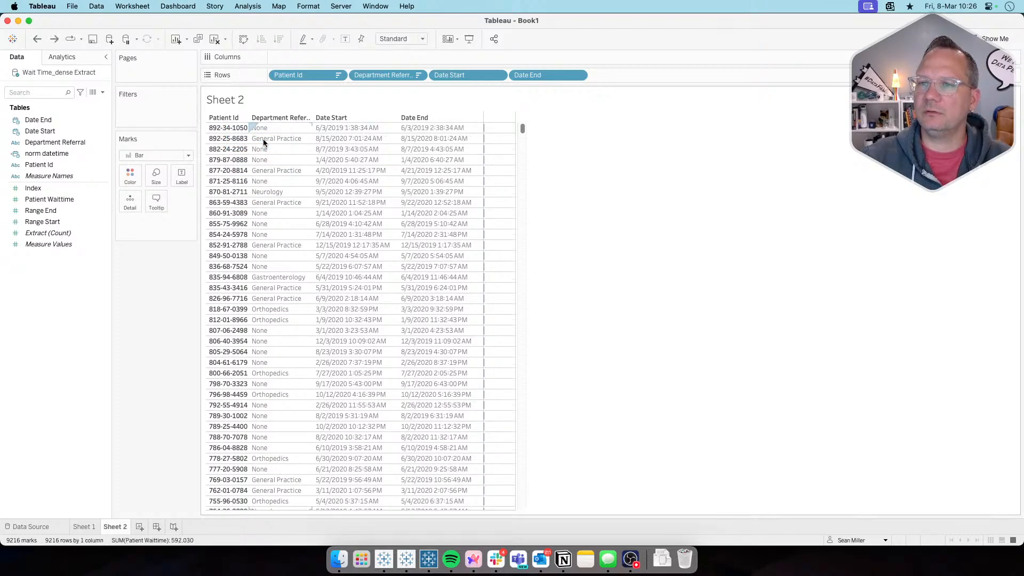
left_click(229, 128)
right_click(229, 128)
left_click(250, 131)
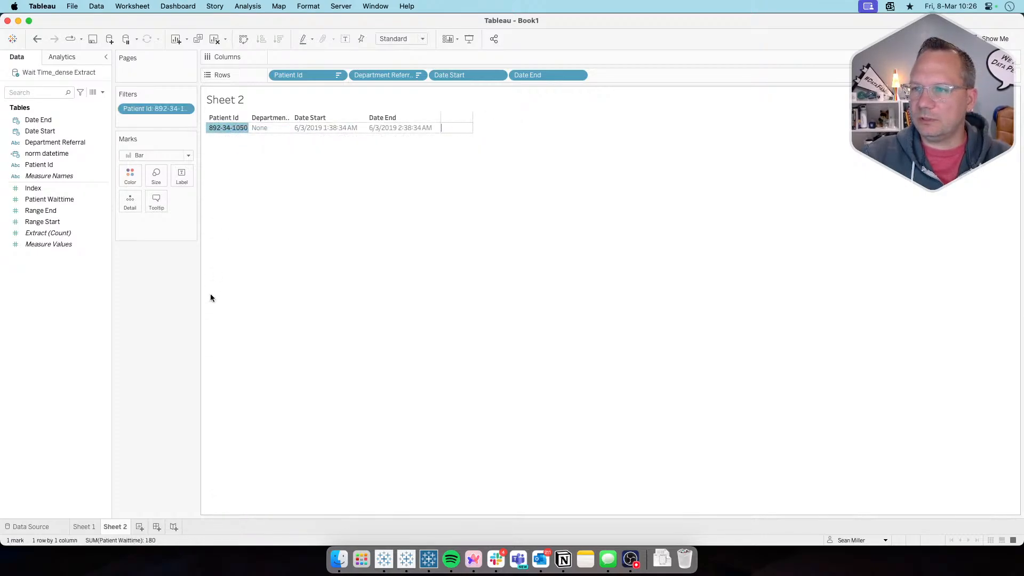
left_click(211, 298)
left_click_drag(47, 191, 111, 309)
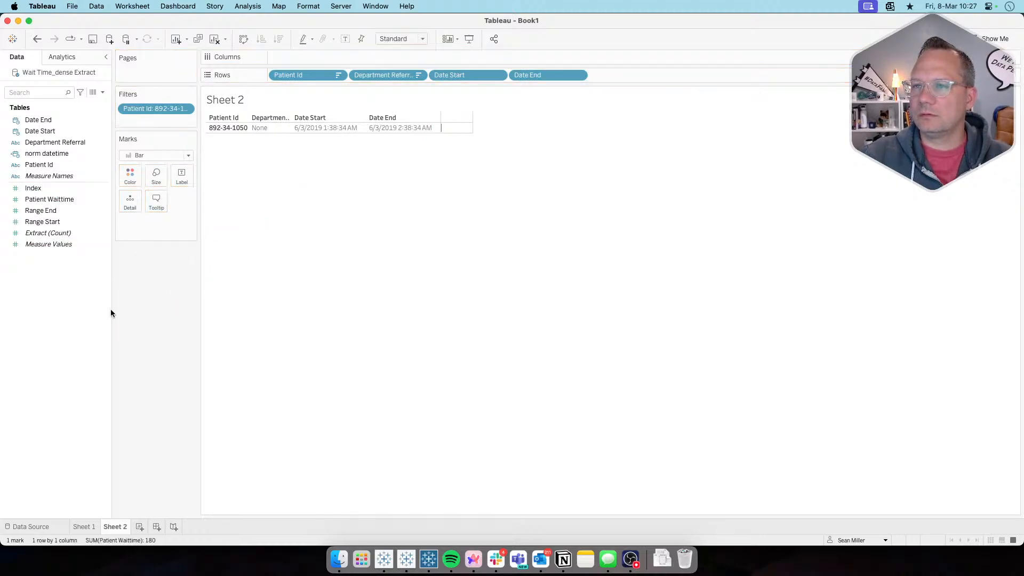
right_click(55, 318)
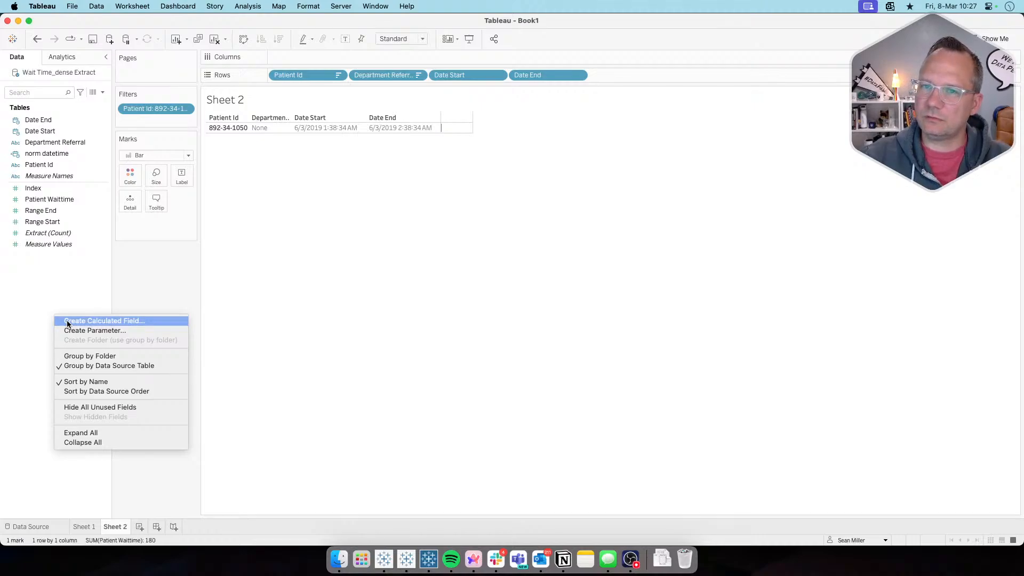
left_click(66, 320)
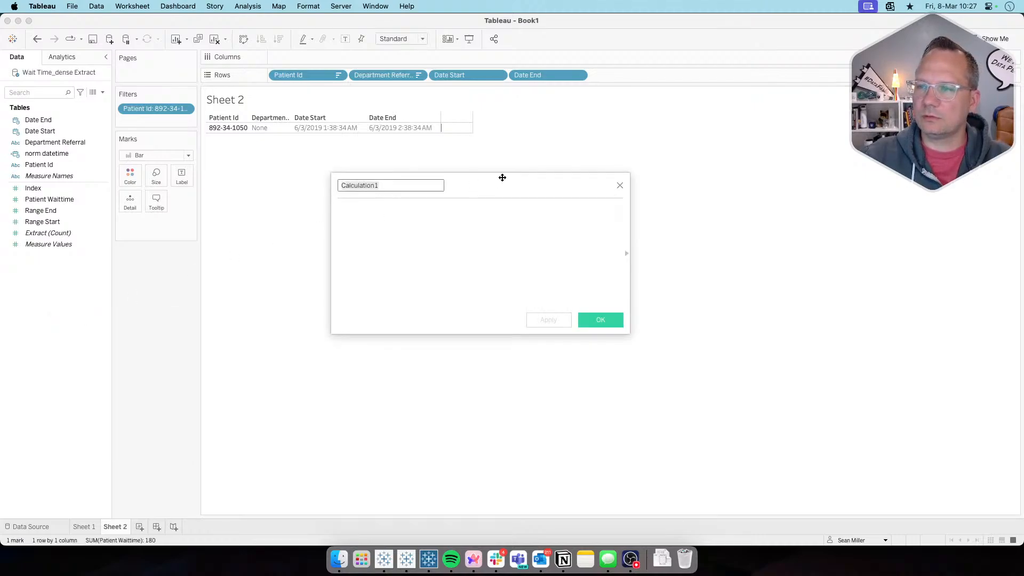
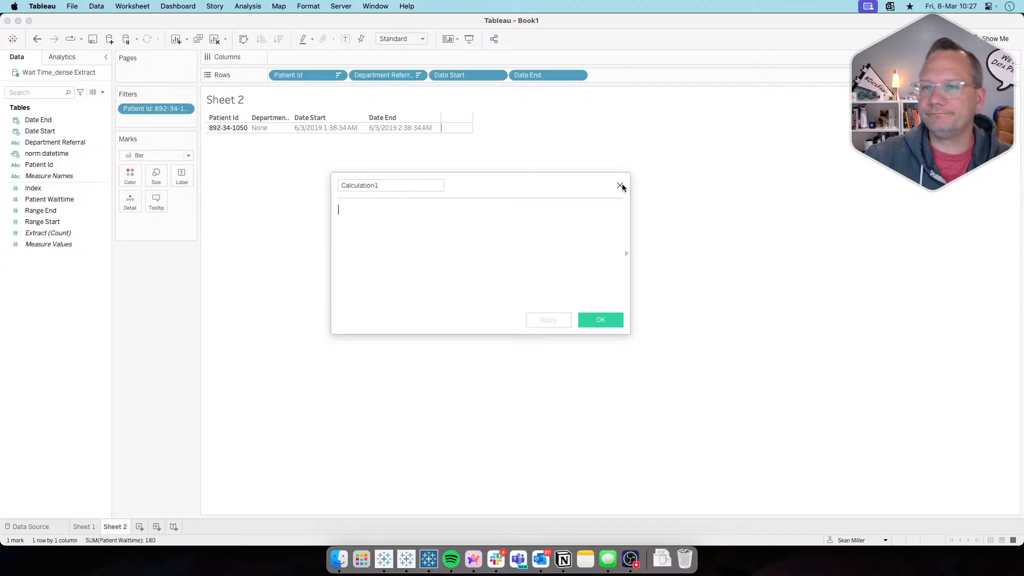
left_click(619, 185)
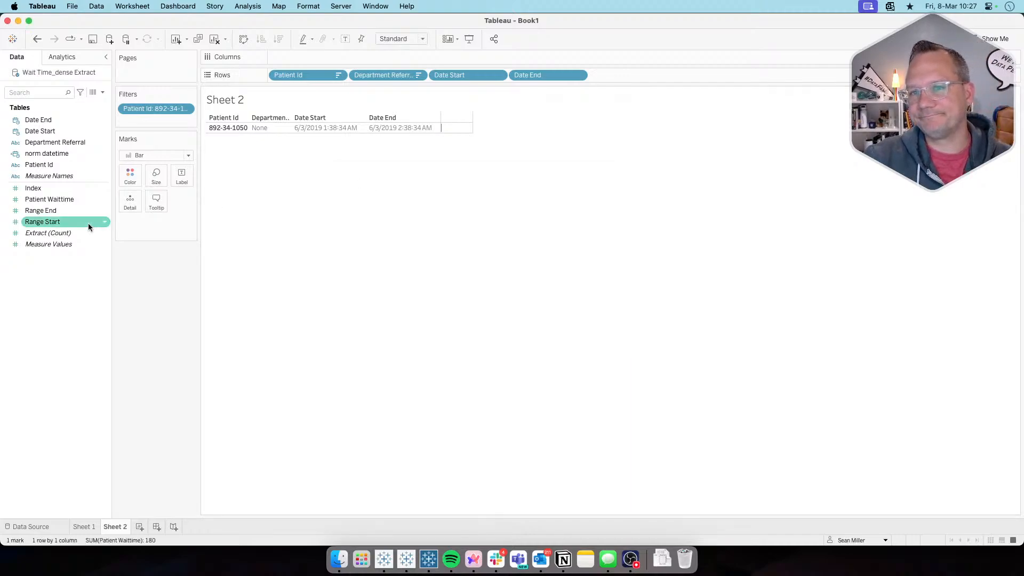
left_click(67, 194)
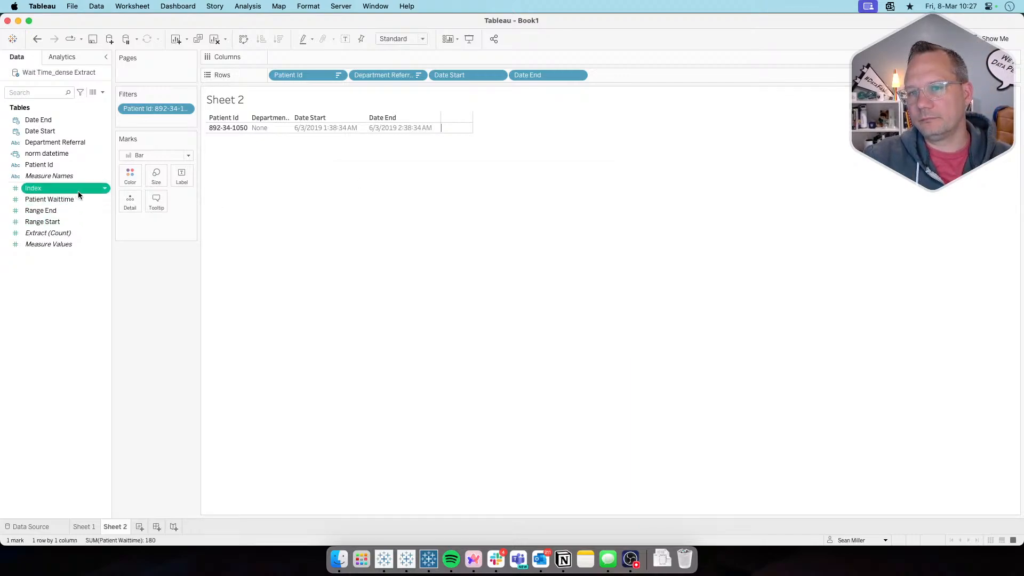
right_click(77, 316)
left_click(87, 322)
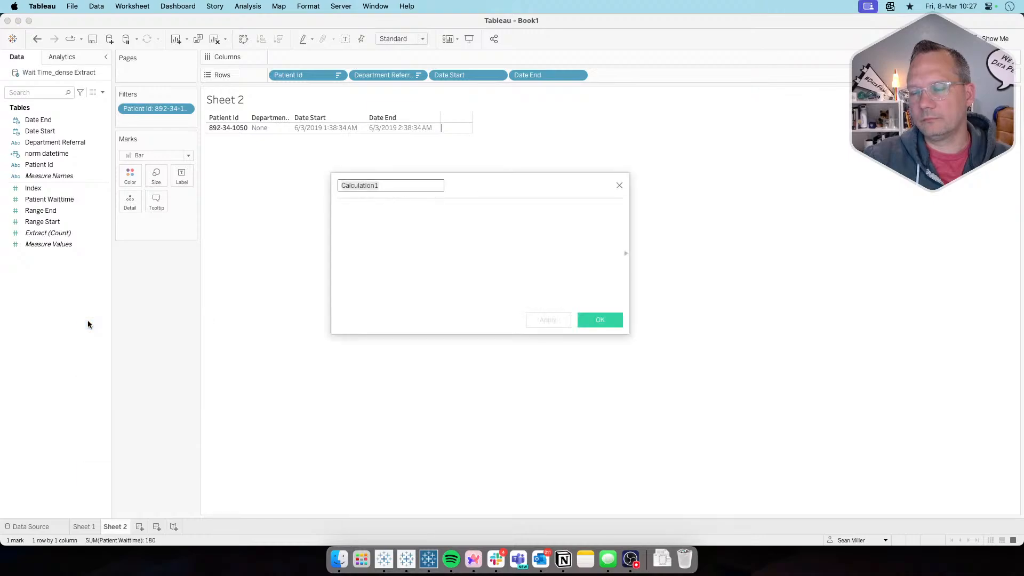
left_click(392, 257)
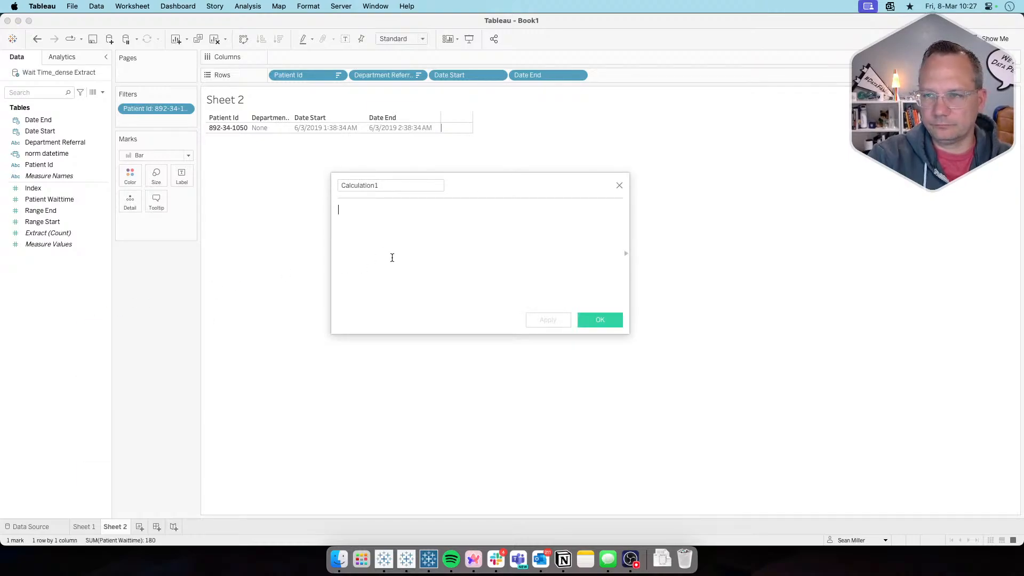
left_click(618, 185)
left_click(53, 188)
left_click(48, 197)
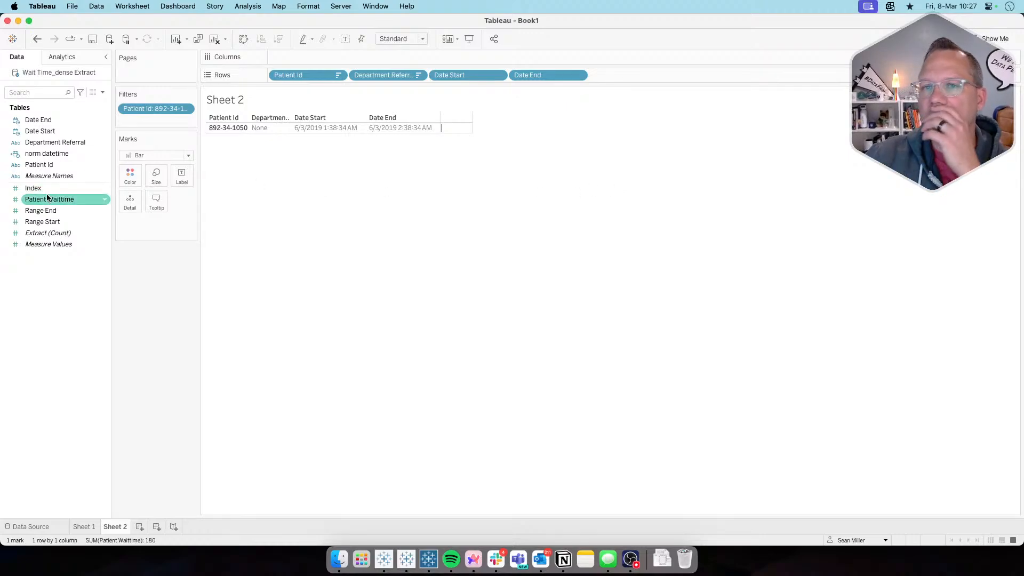
left_click(48, 191)
left_click(48, 200)
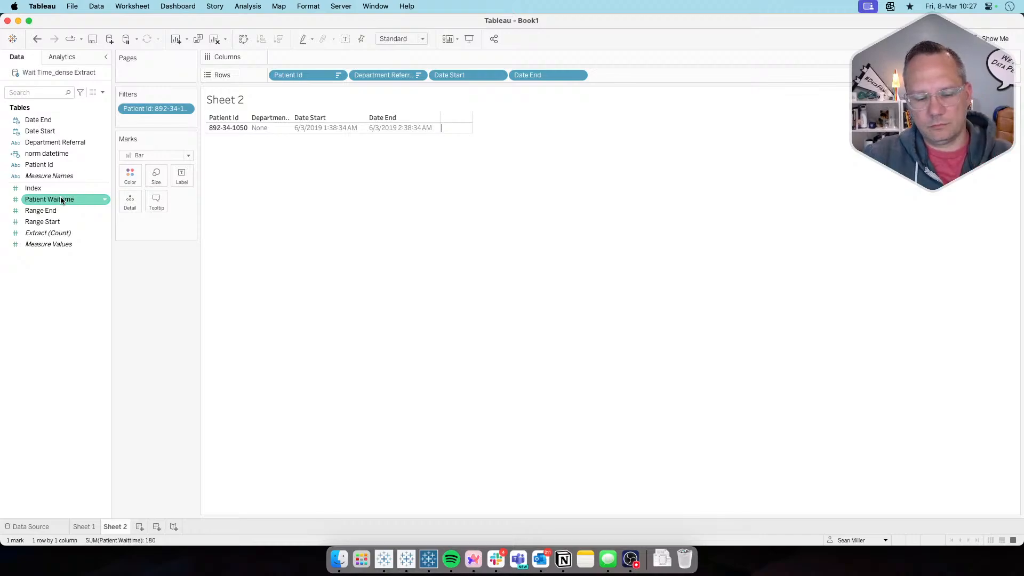
key("Down")
key("Down")
key("Down")
key("Down")
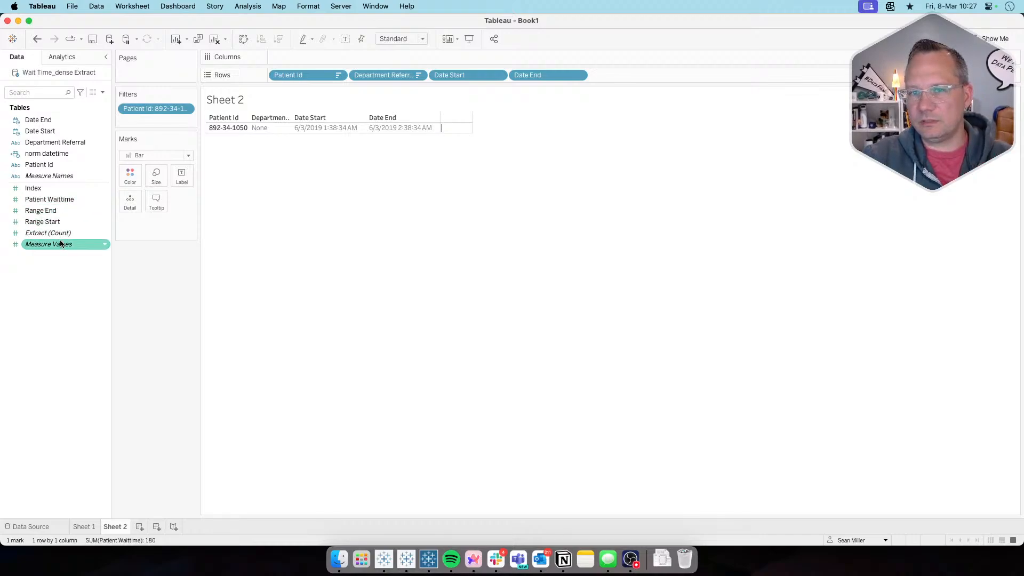
key("Up")
key("Up")
key("Up")
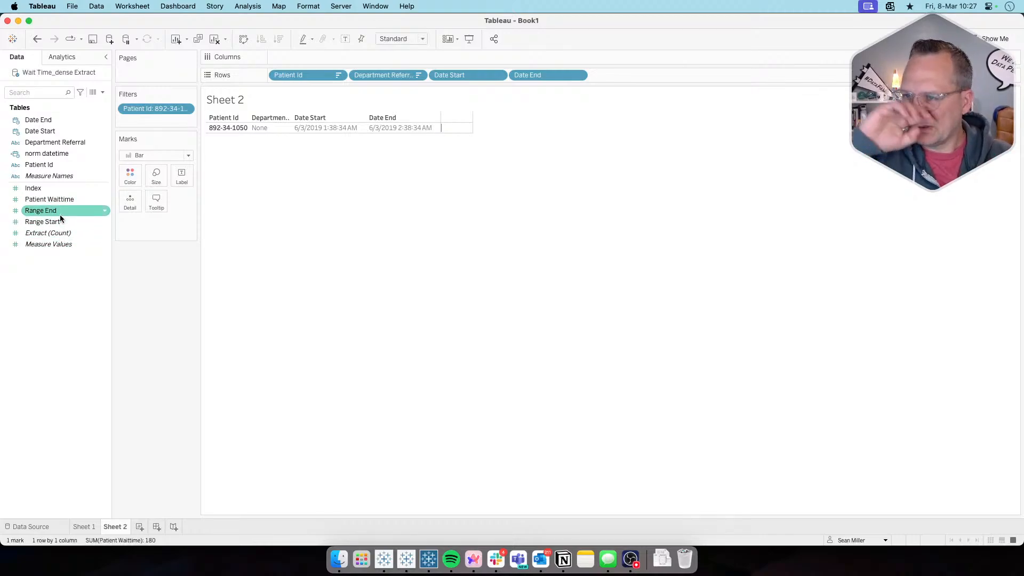
left_click(63, 221)
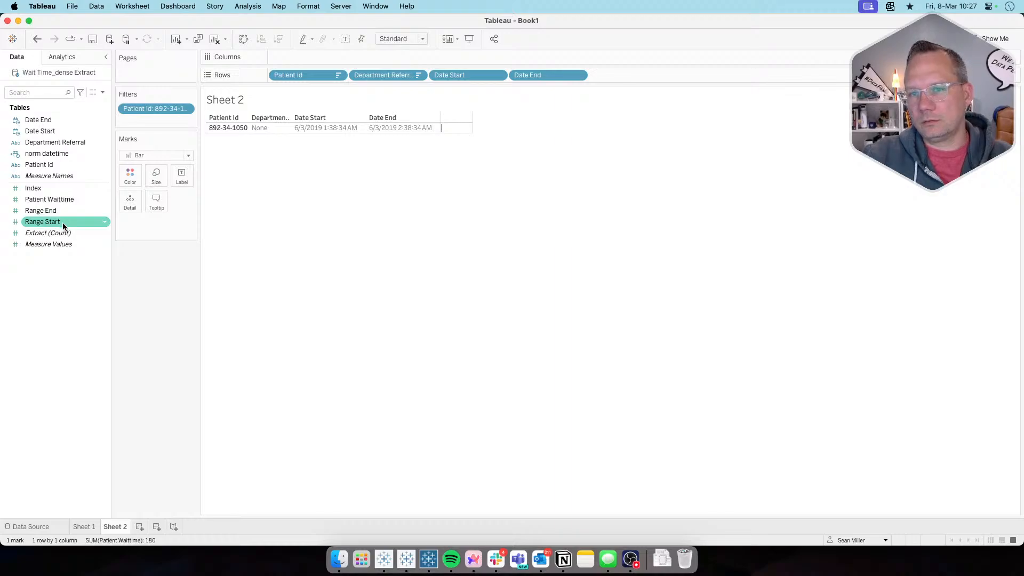
left_click(62, 213)
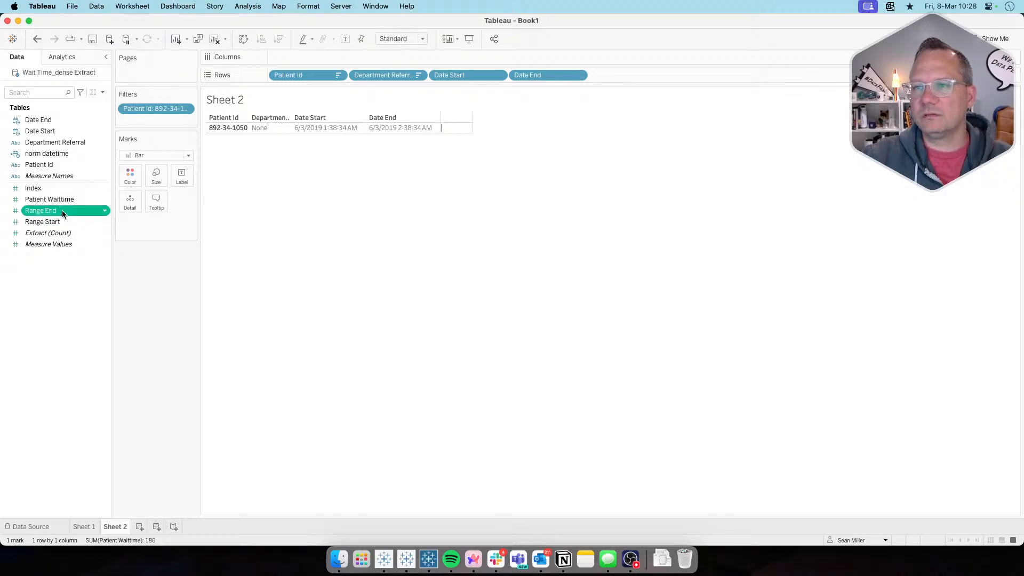
mouse_move(61, 210)
left_mouse_down()
mouse_move(334, 47)
mouse_move(87, 240)
mouse_move(55, 210)
left_mouse_up()
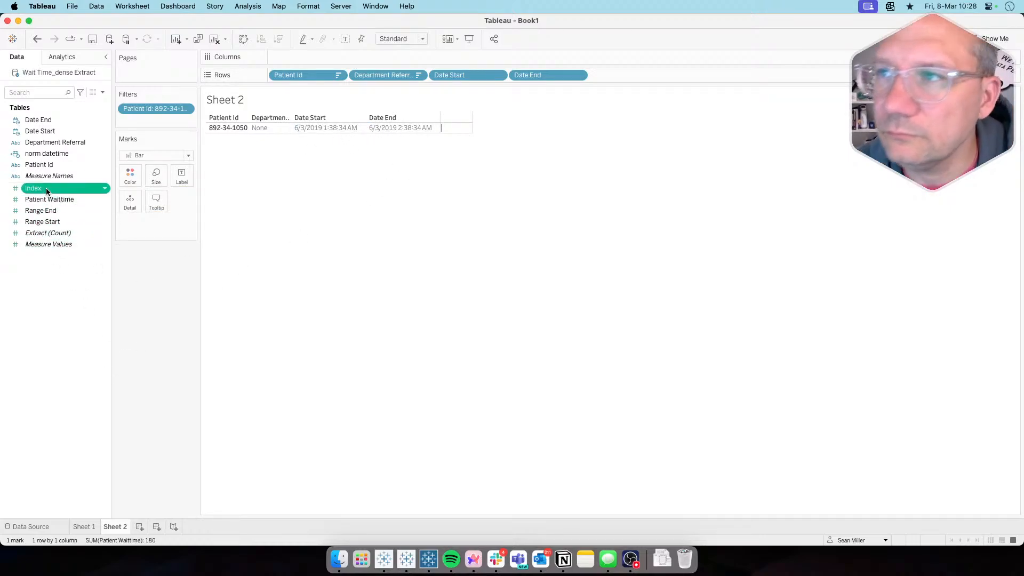
Add Index to the end of Rows on Sheet 2 as a discrete dimension
left_click_drag(46, 188, 654, 71)
left_click(660, 76)
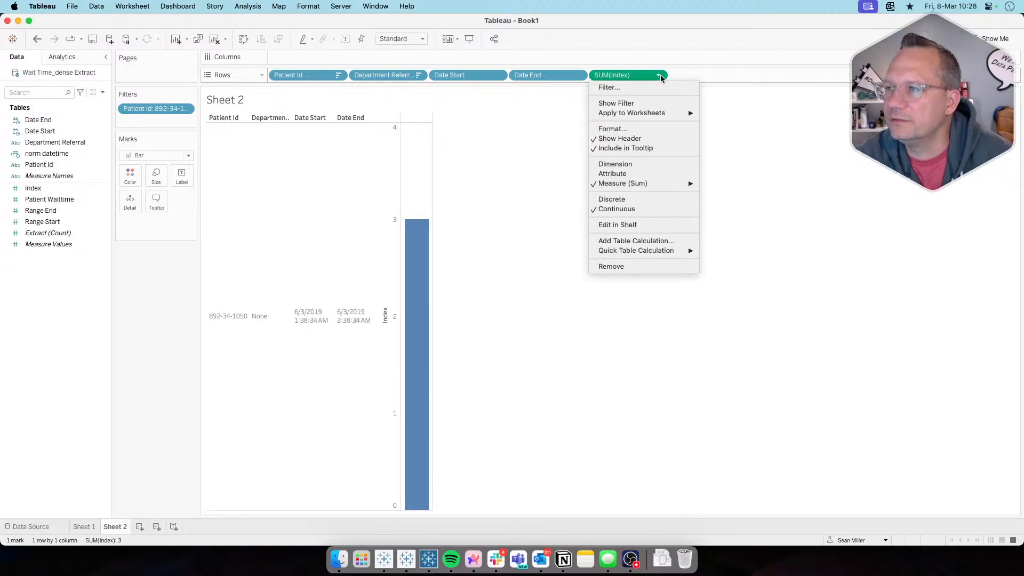
left_click(641, 165)
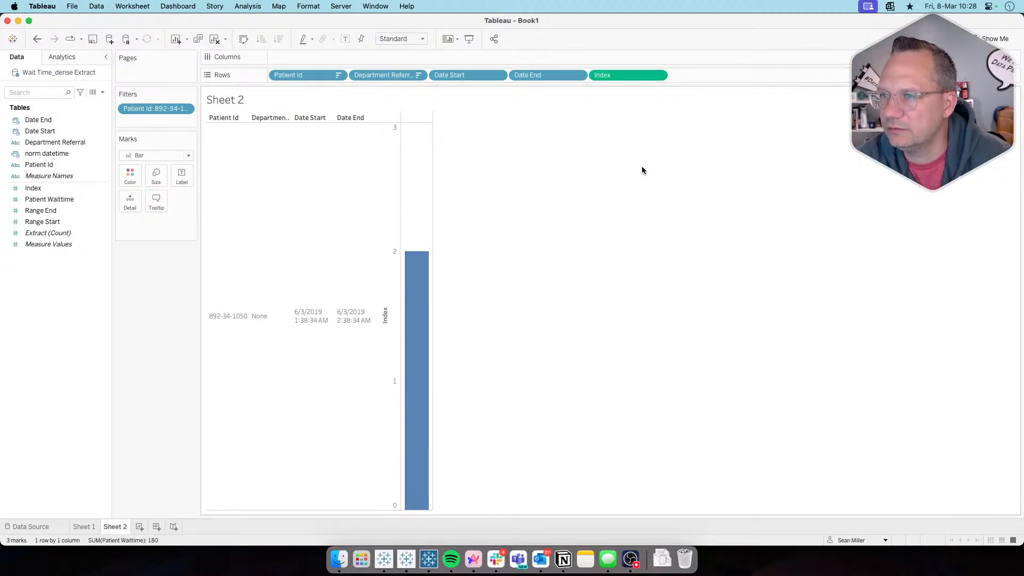
left_click(661, 75)
left_click(634, 197)
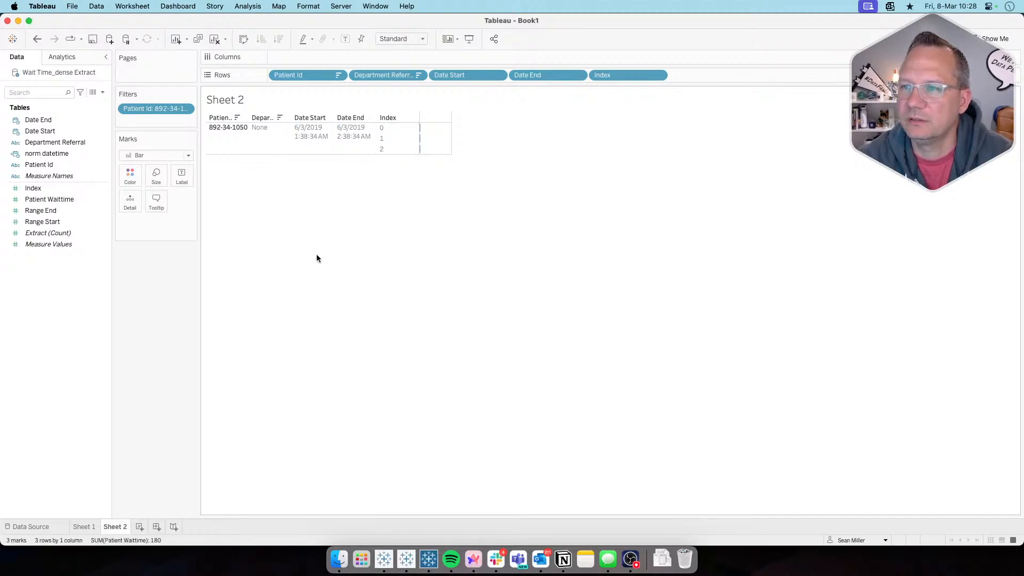
right_click(70, 293)
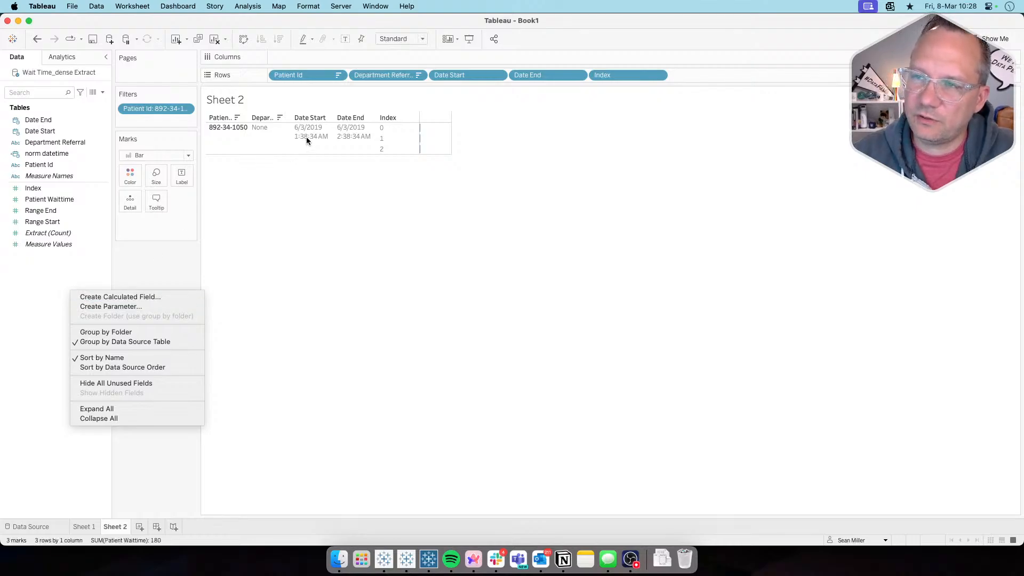
left_click(93, 269)
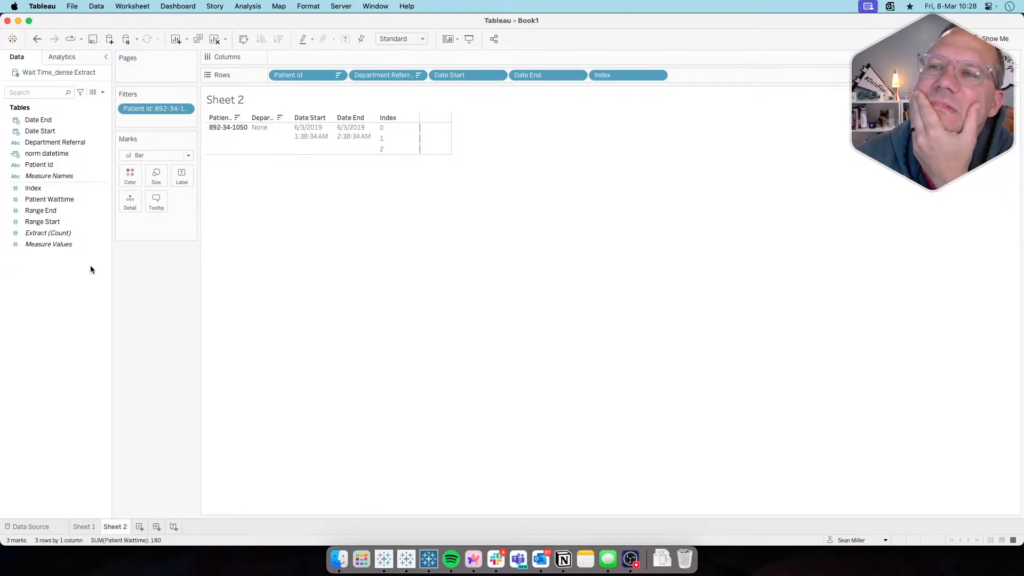
right_click(81, 275)
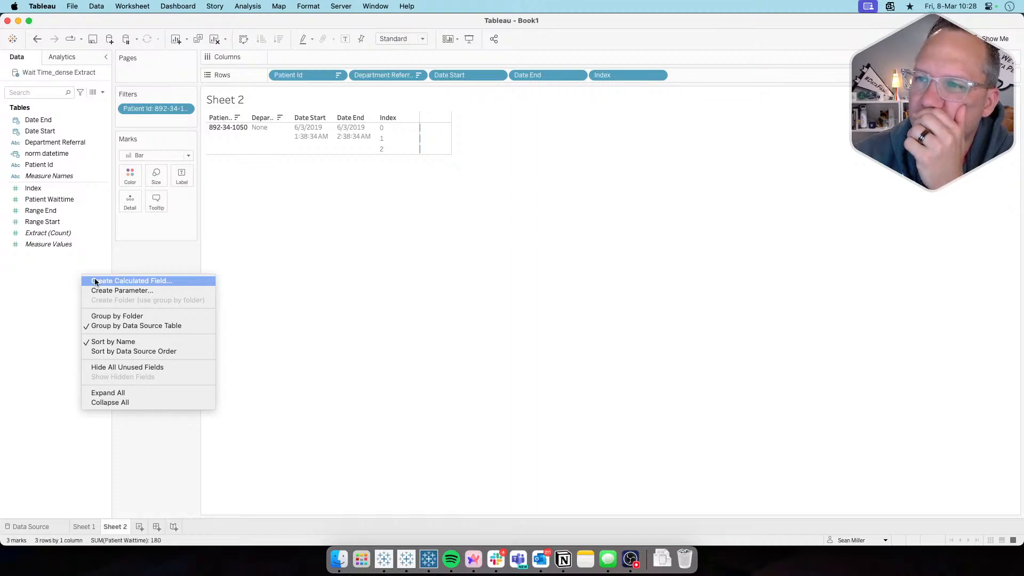
left_click(62, 274)
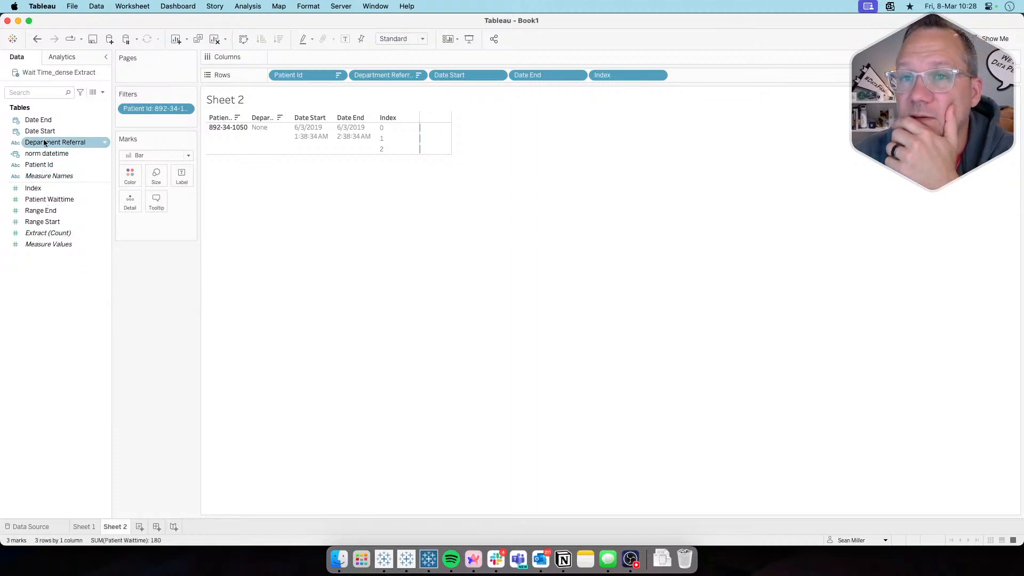
Rename the norm datetime calculated field to norm datetime Start
left_click_drag(47, 153, 21, 195)
left_click(30, 156)
right_click(29, 156)
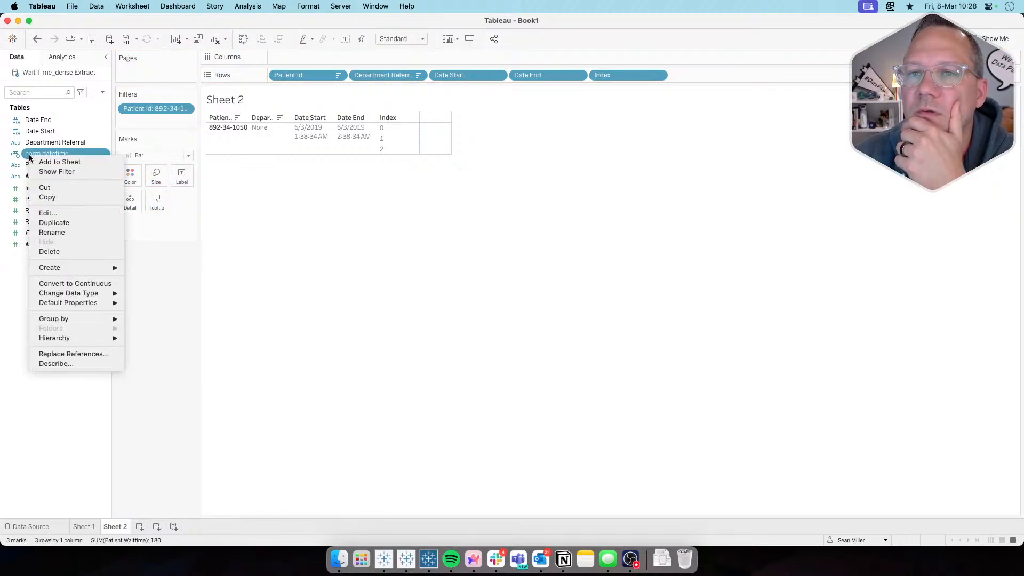
left_click(55, 213)
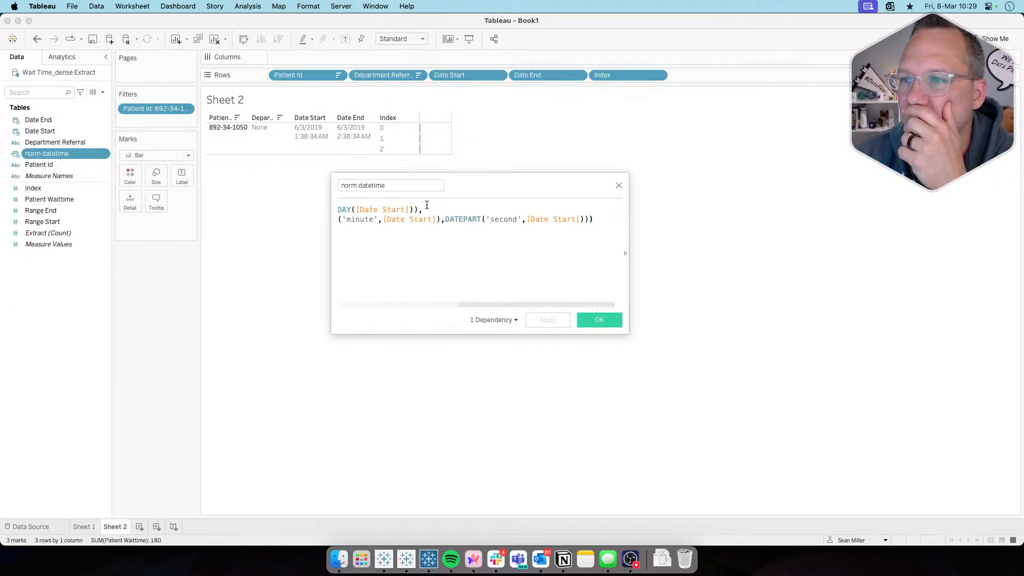
left_click(396, 186)
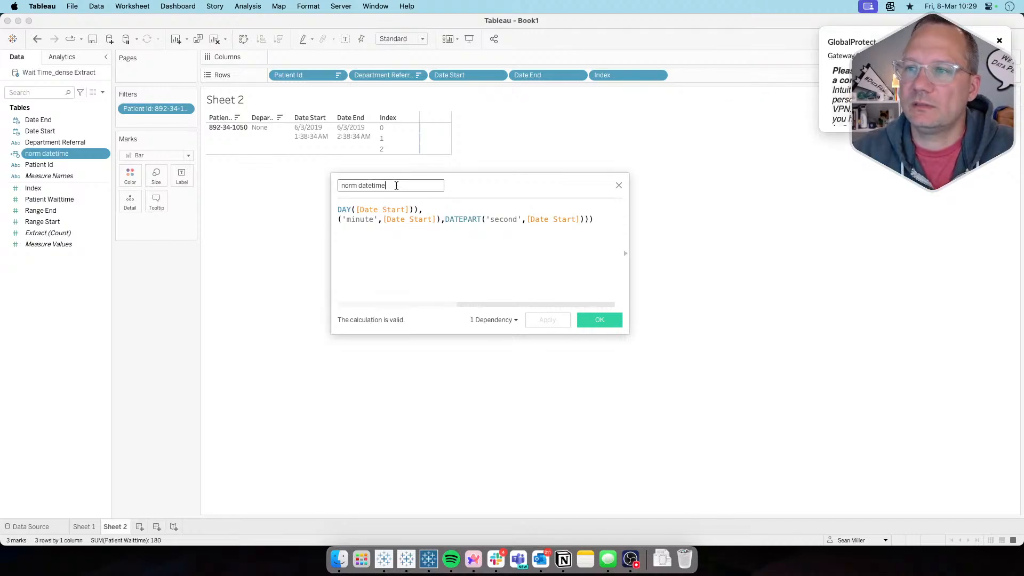
type("Start")
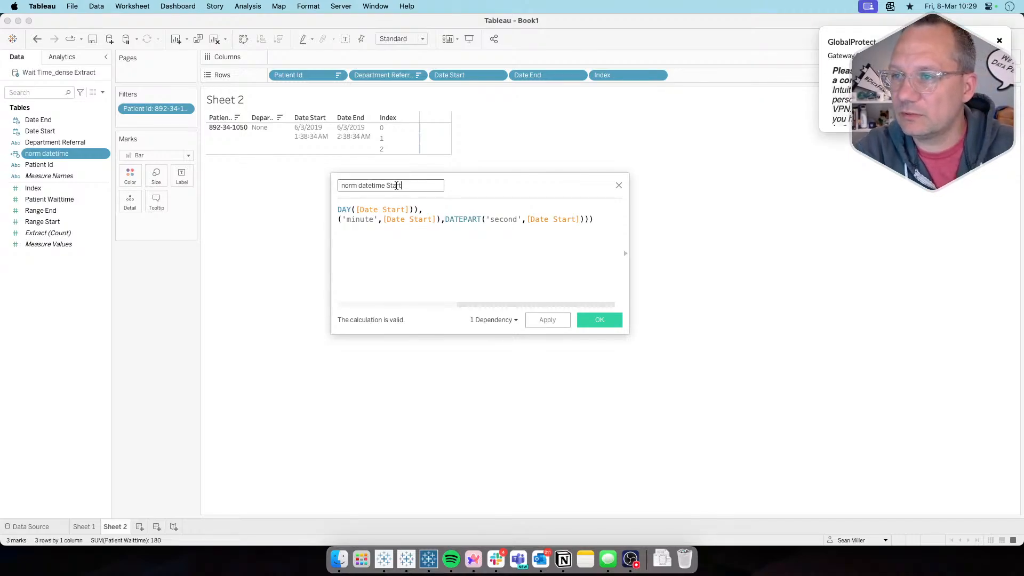
left_click(610, 321)
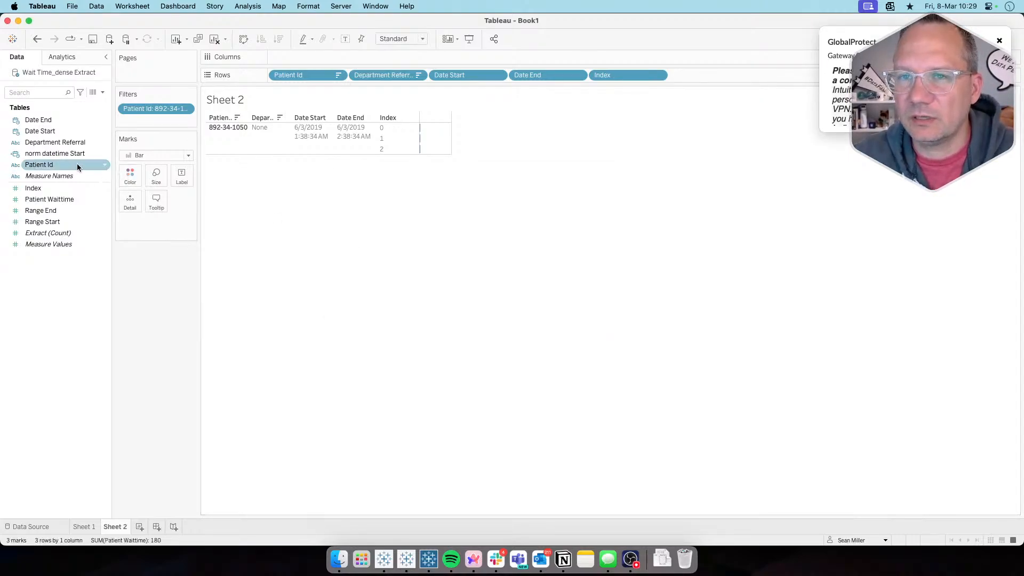
Duplicate the norm datetime Start calculation and name the copy norm datetime End
right_click(62, 155)
left_click(98, 222)
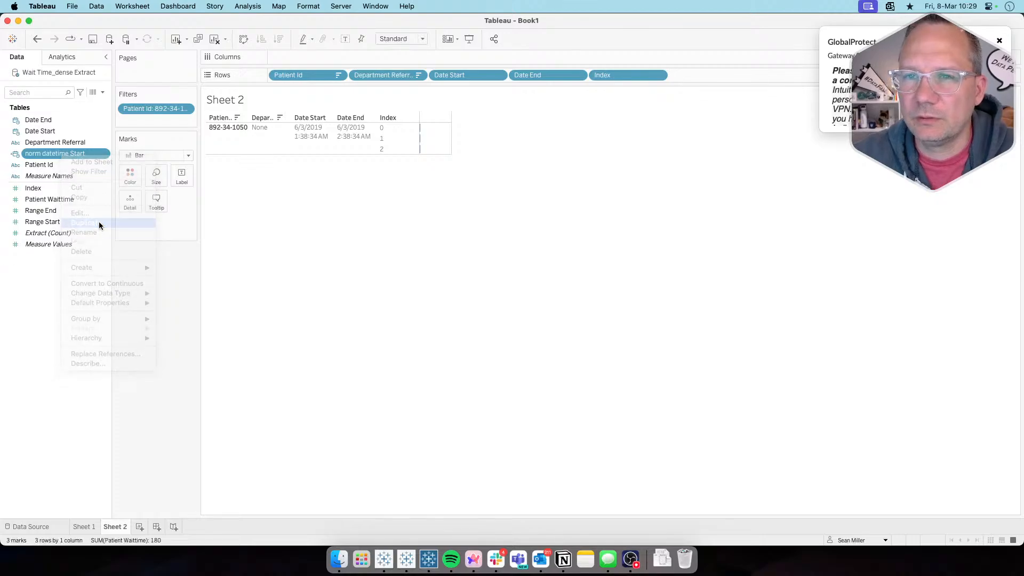
right_click(82, 166)
left_click(98, 227)
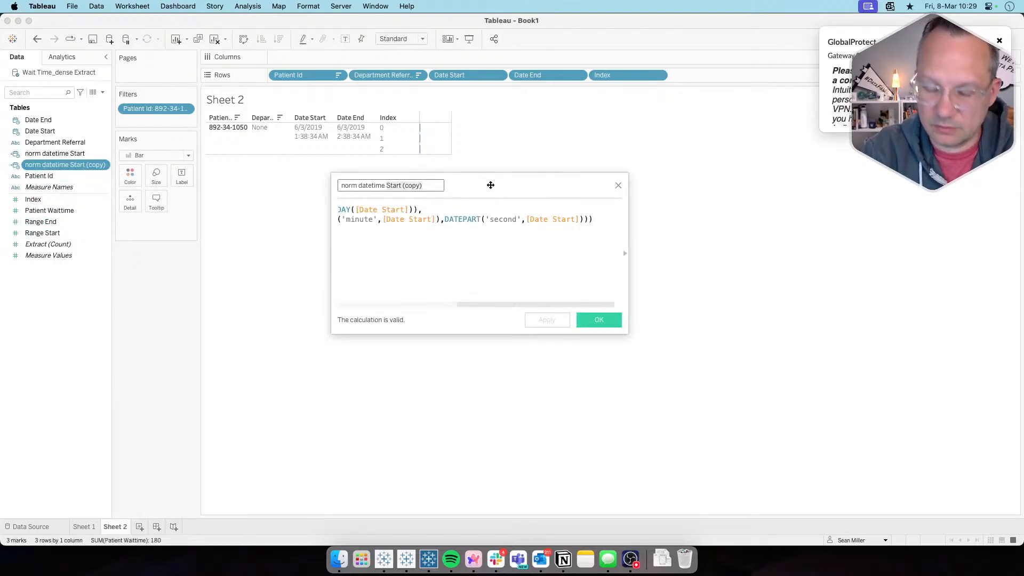
type("End")
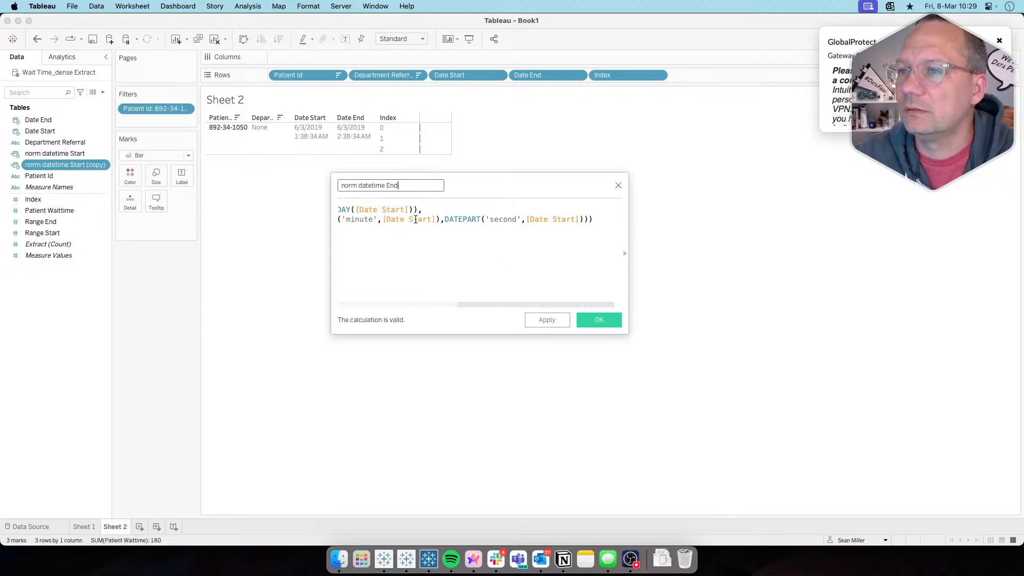
Replace Date Start with Date End inside the DAY function of the norm datetime End formula
double_click(394, 210)
type("Day")
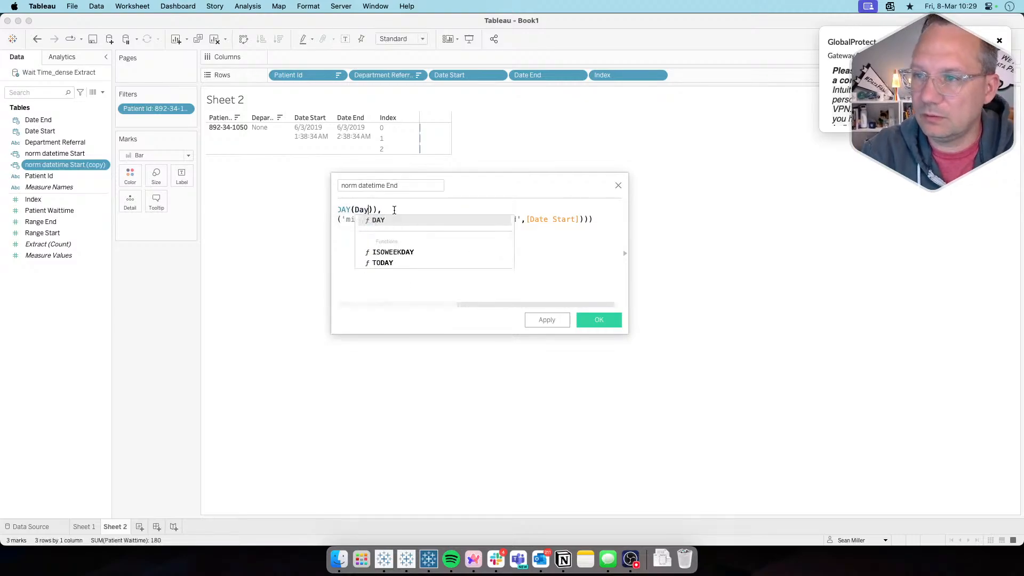
key("BackSpace")
type("te")
key("Down")
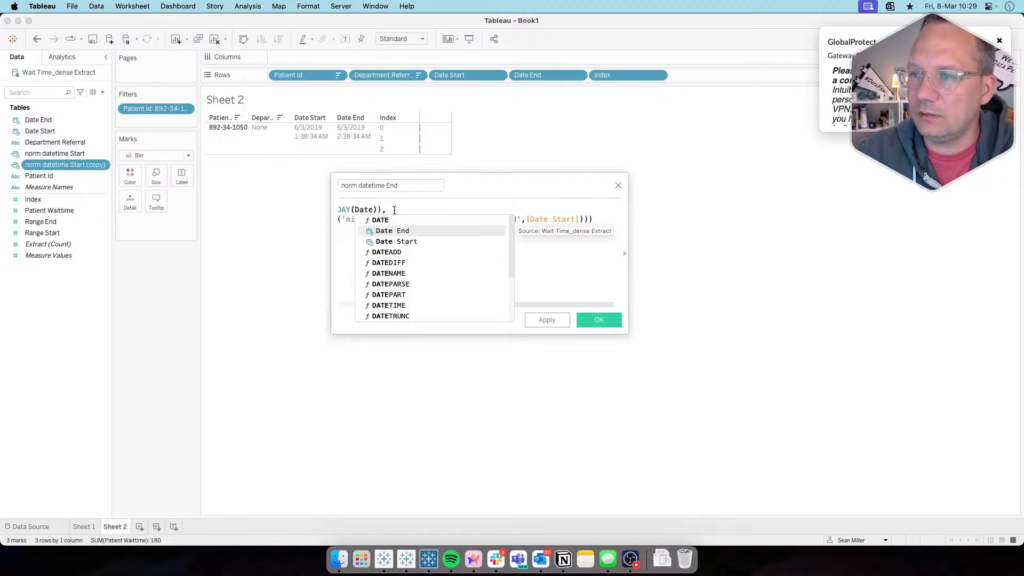
key("Return")
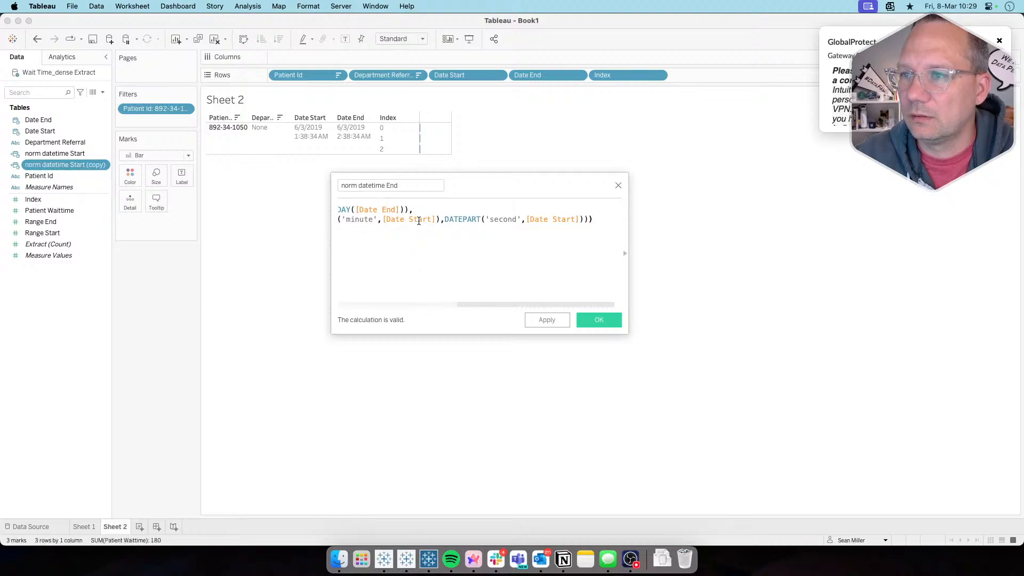
Replace Date Start with Date End in the minute and second DATEPART functions of the norm datetime End formula
double_click(420, 219)
double_click(374, 210)
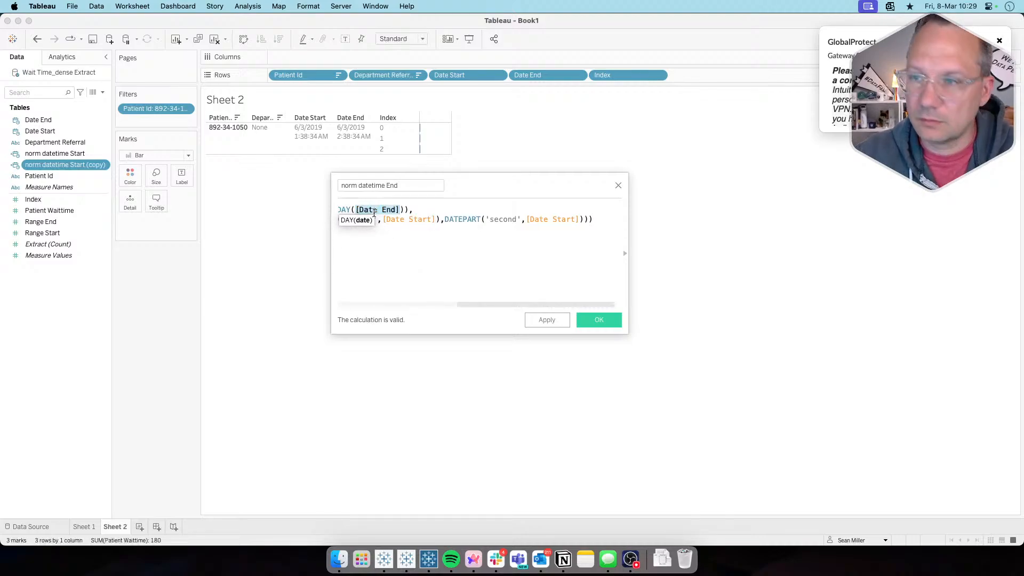
key("cmd+c")
double_click(418, 219)
key("cmd+v")
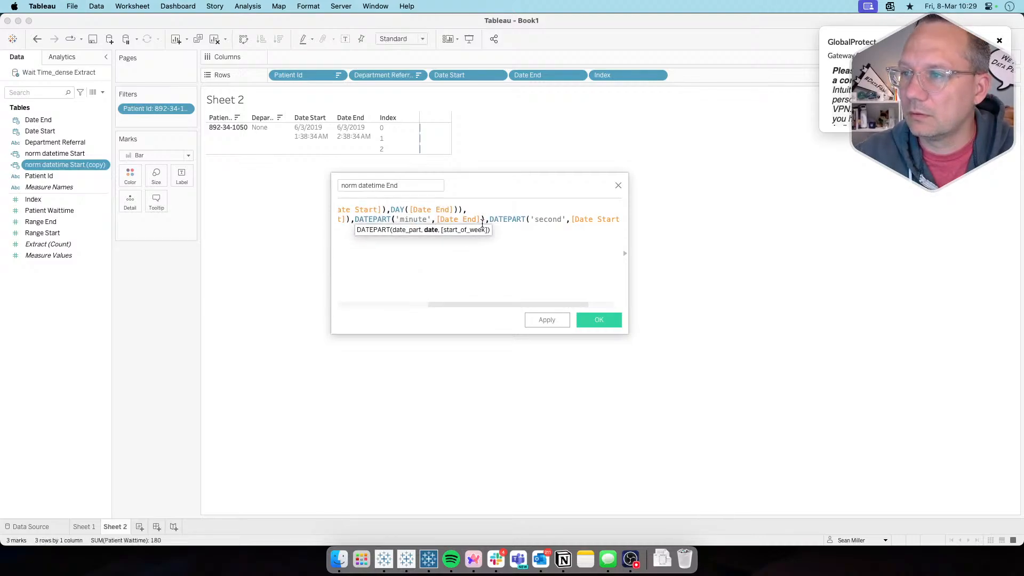
double_click(603, 218)
key("cmd+v")
Replace Date Start with Date End in the hour DATEPART and MONTH functions, and save the norm datetime End calculation
scroll(464, 240, "left", 5)
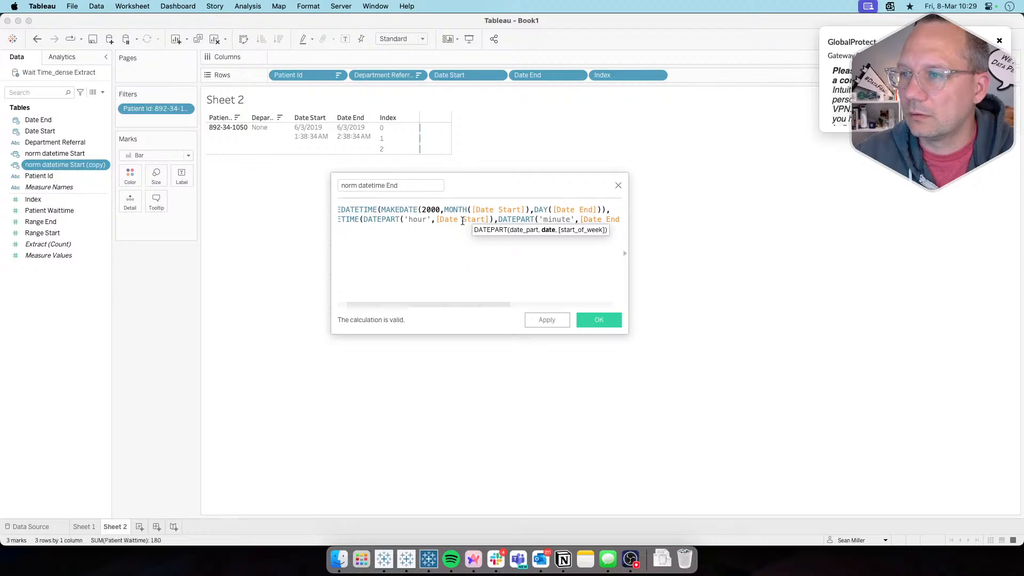
double_click(463, 219)
key("super+v")
double_click(504, 209)
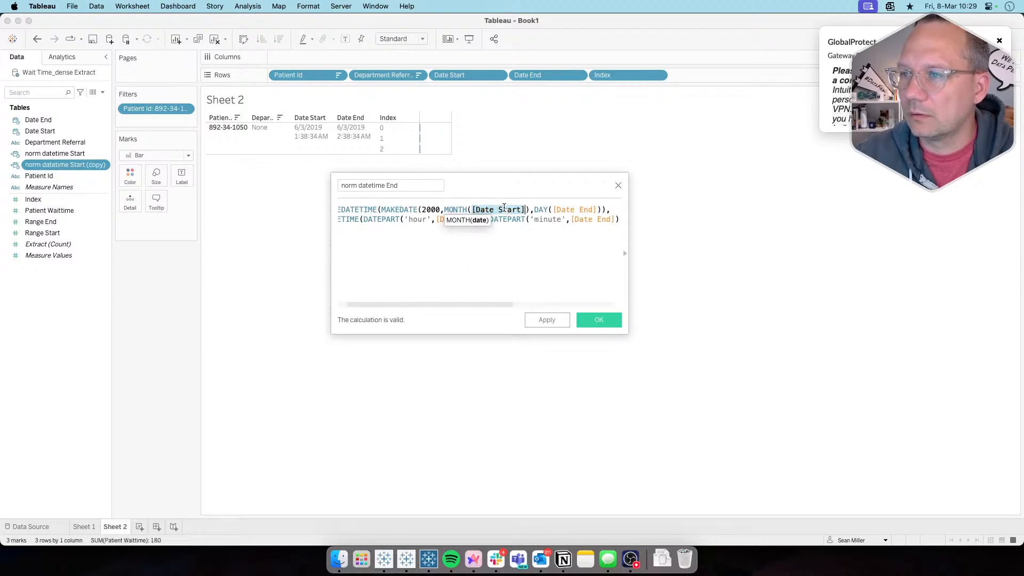
key("super+v")
scroll(408, 224, "left", 3)
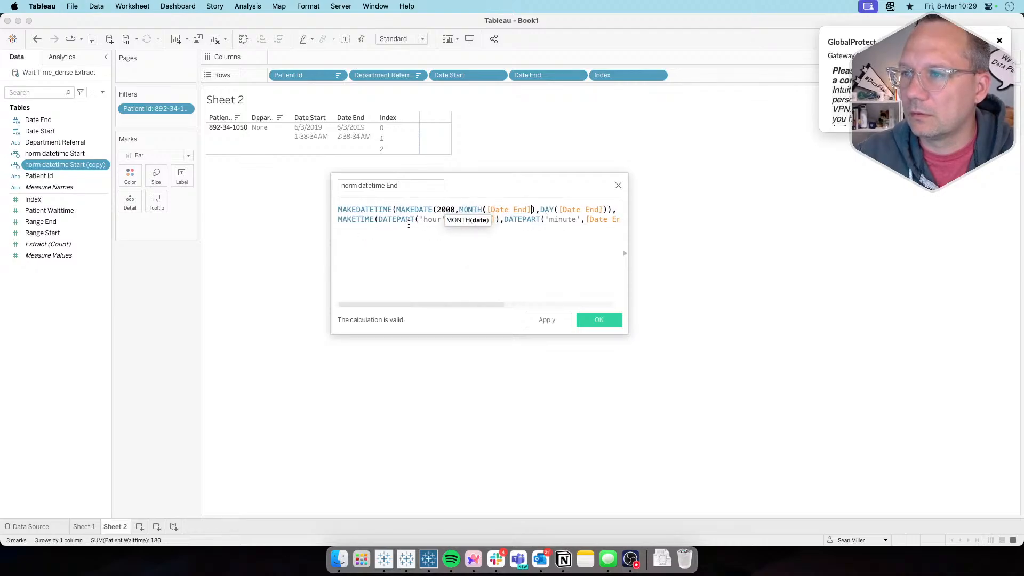
scroll(400, 251, "right", 5)
scroll(418, 276, "left", 2)
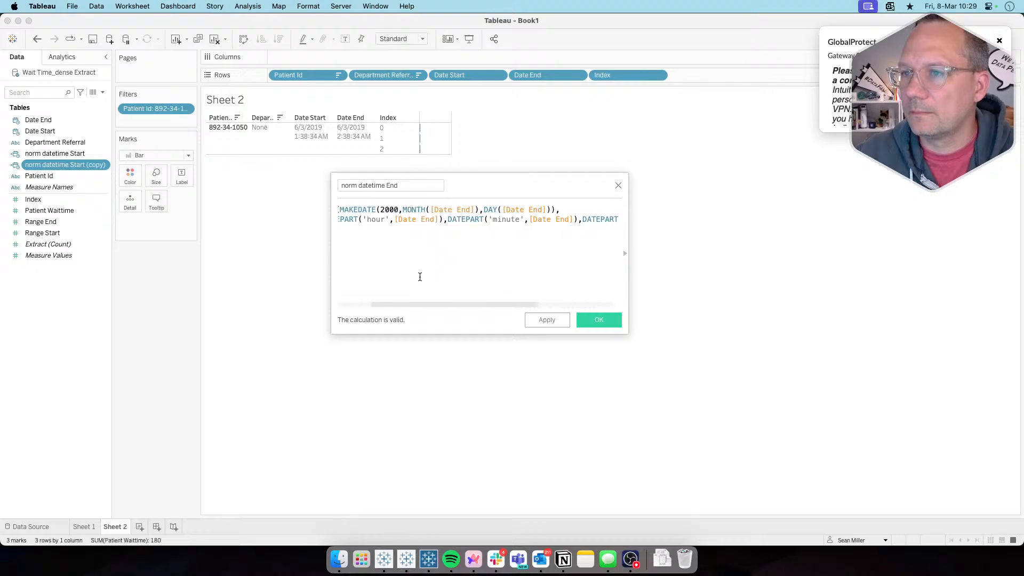
scroll(419, 276, "left", 3)
left_click(545, 319)
left_click(596, 319)
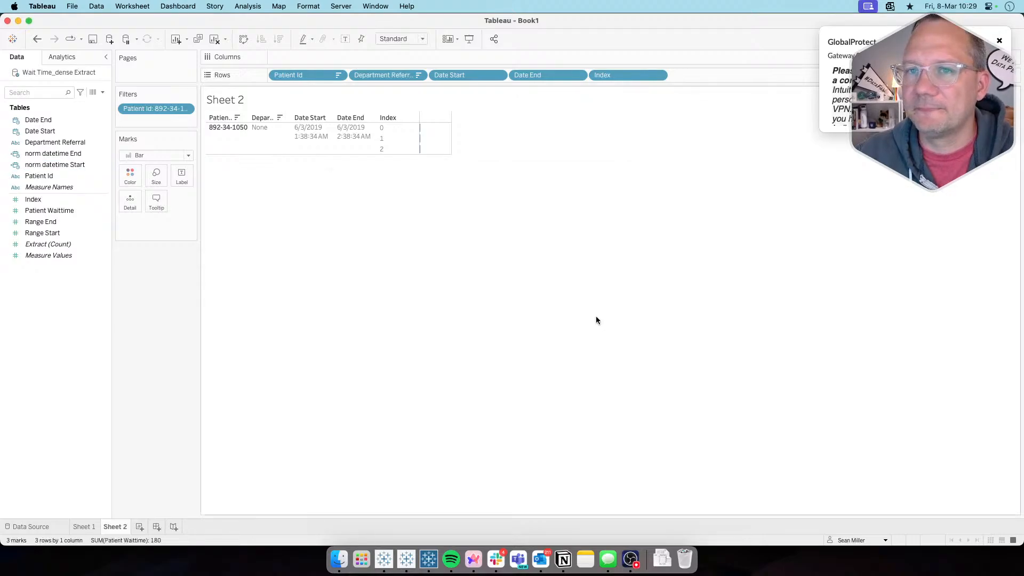
Replace Date Start on Rows with norm datetime Start as a discrete full date and time
left_click_drag(53, 153, 459, 72)
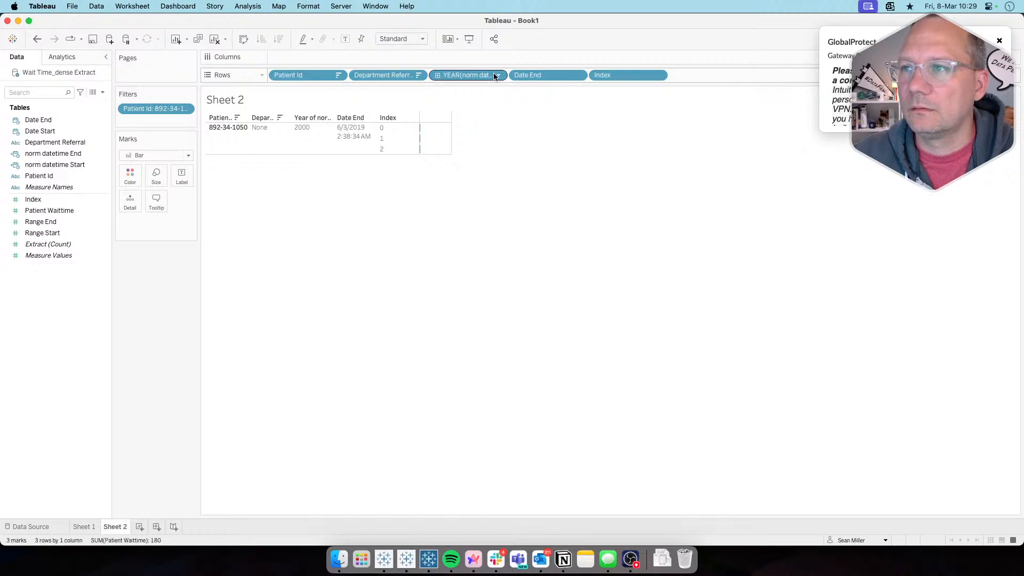
left_click_drag(487, 75, 85, 185)
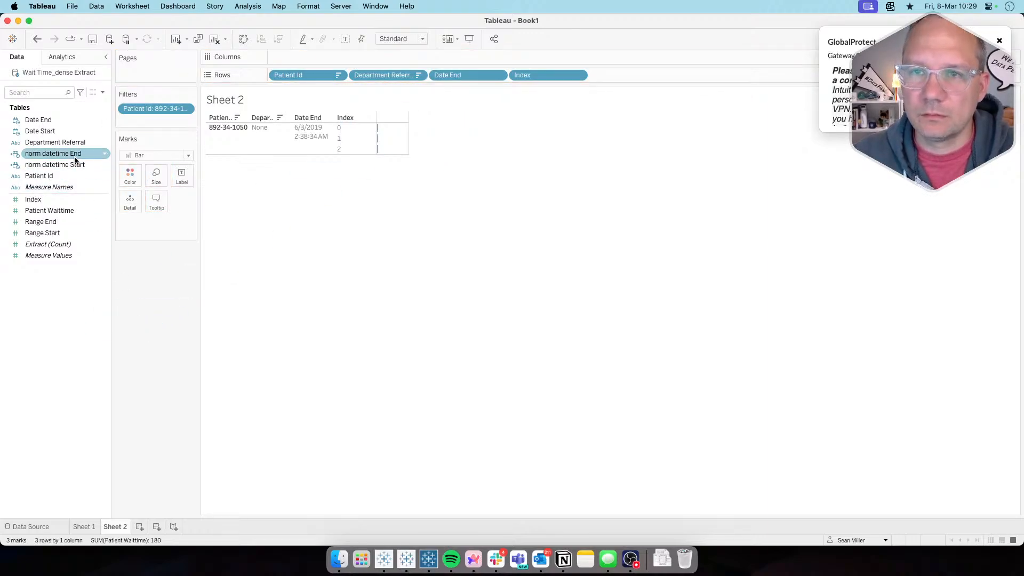
left_click_drag(75, 164, 428, 75)
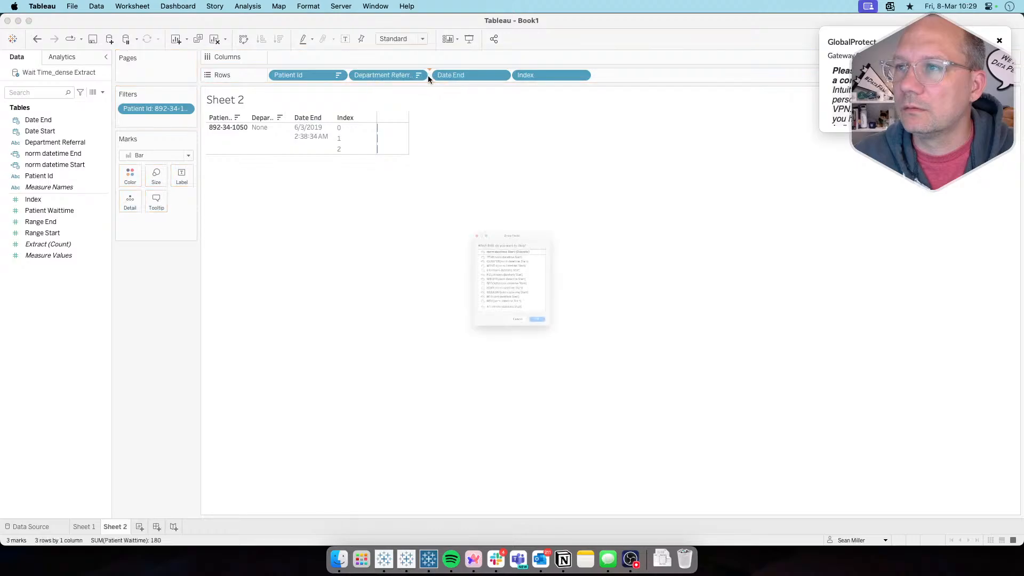
left_click(566, 370)
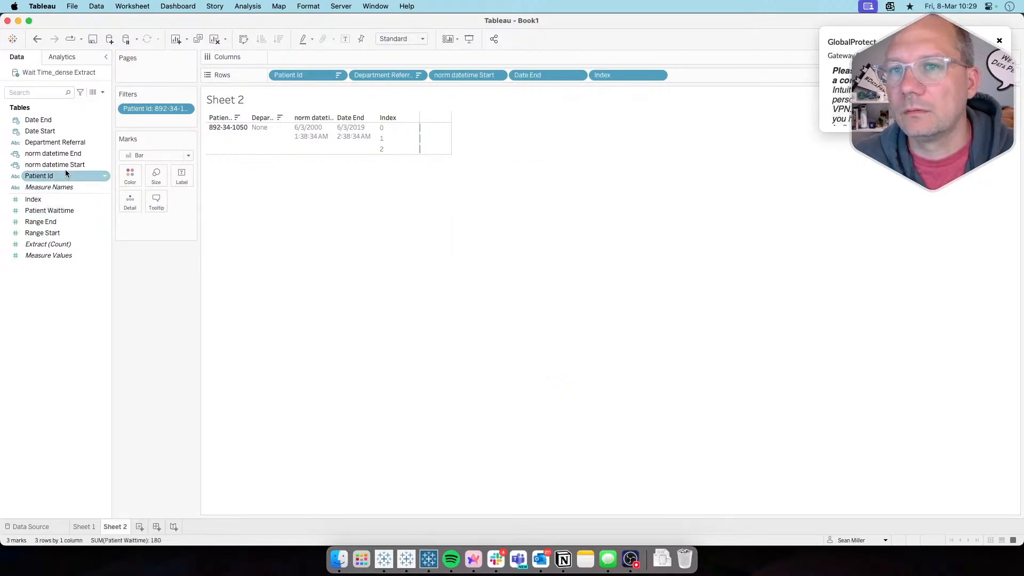
Replace Date End on Rows with norm datetime End as a discrete full date and time
left_click_drag(66, 164, 550, 74)
left_click(561, 370)
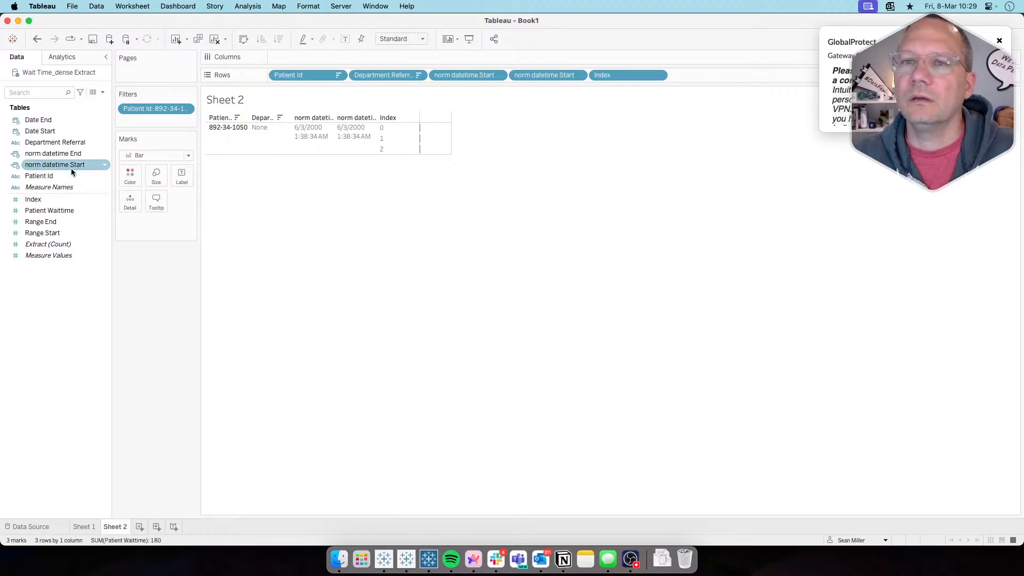
left_click_drag(69, 153, 552, 75)
left_click(574, 375)
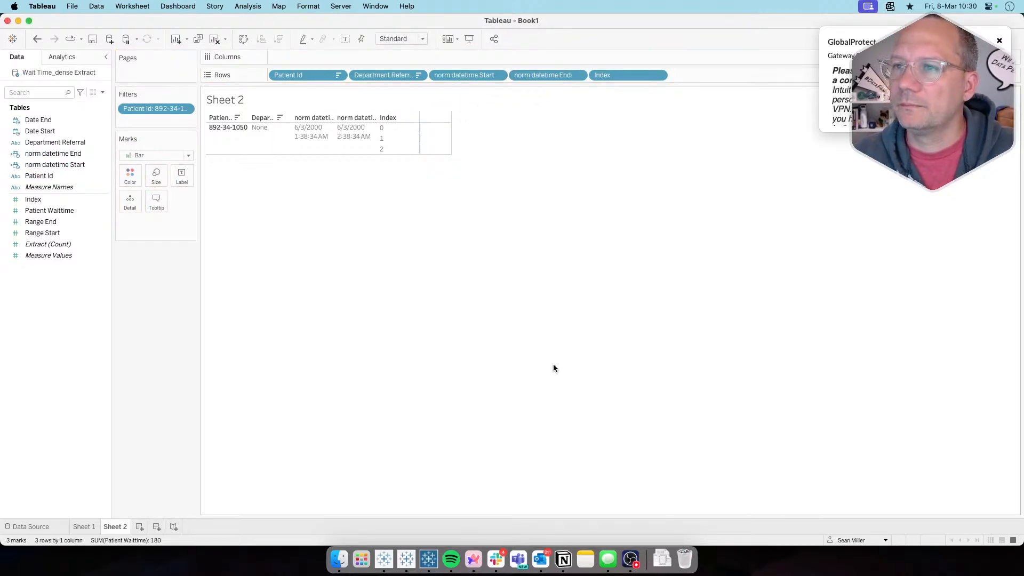
right_click(66, 331)
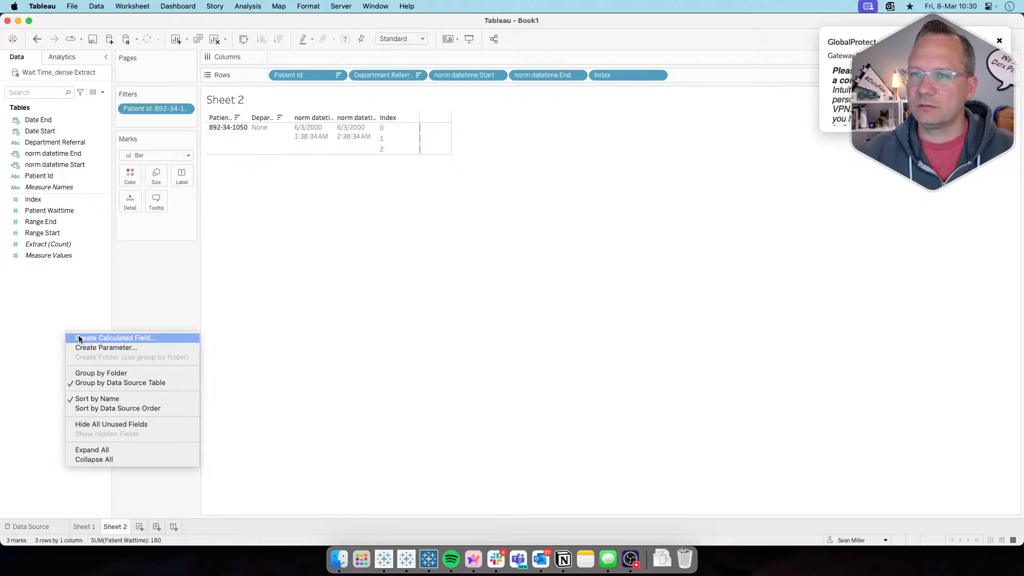
left_click(66, 293)
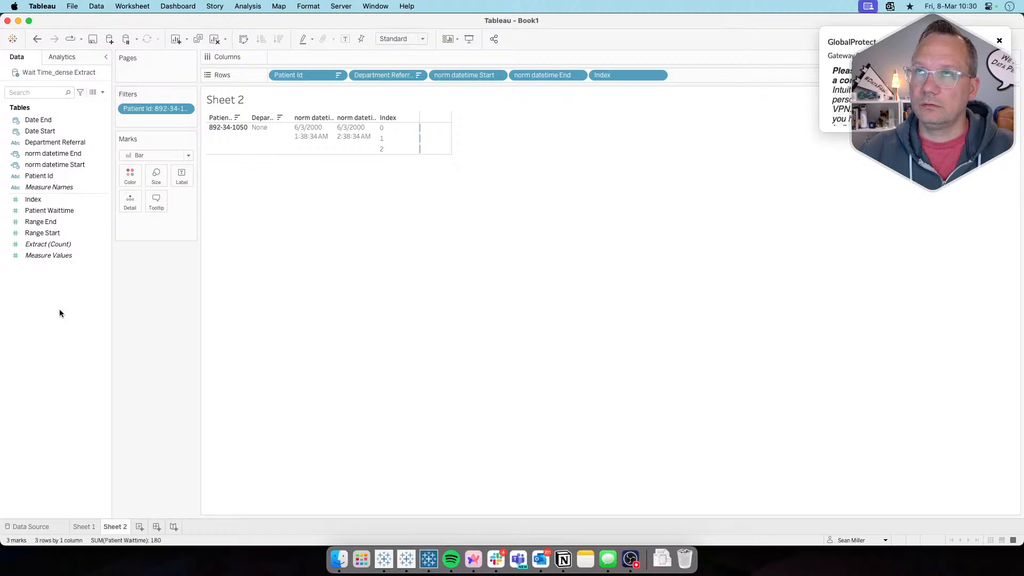
right_click(59, 313)
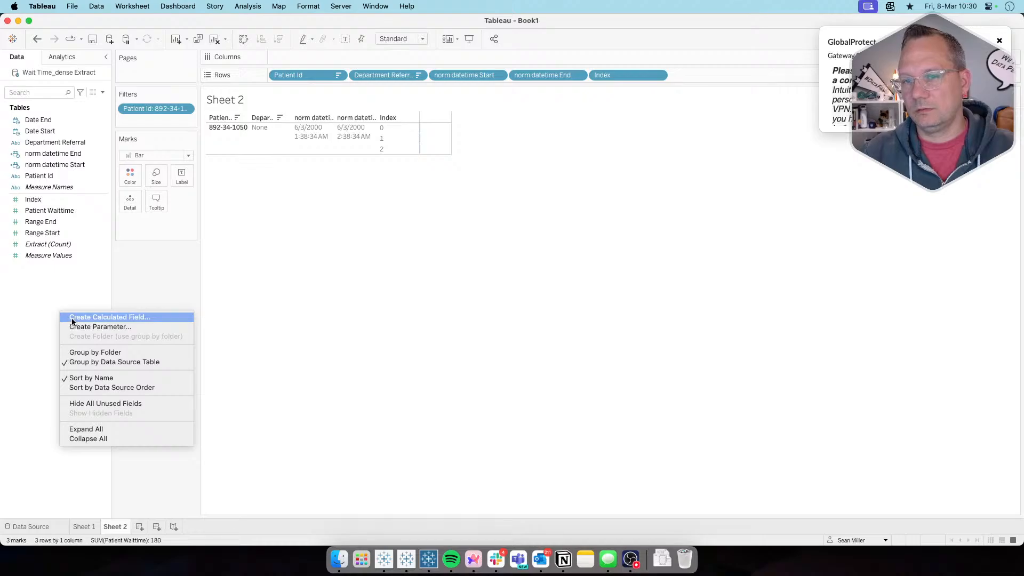
left_click(72, 318)
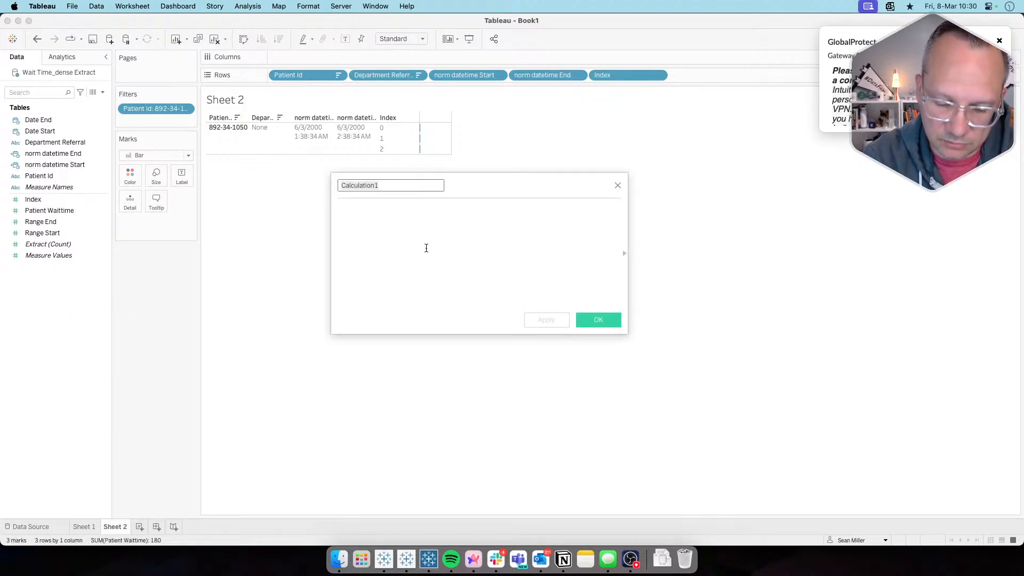
type("Time Index")
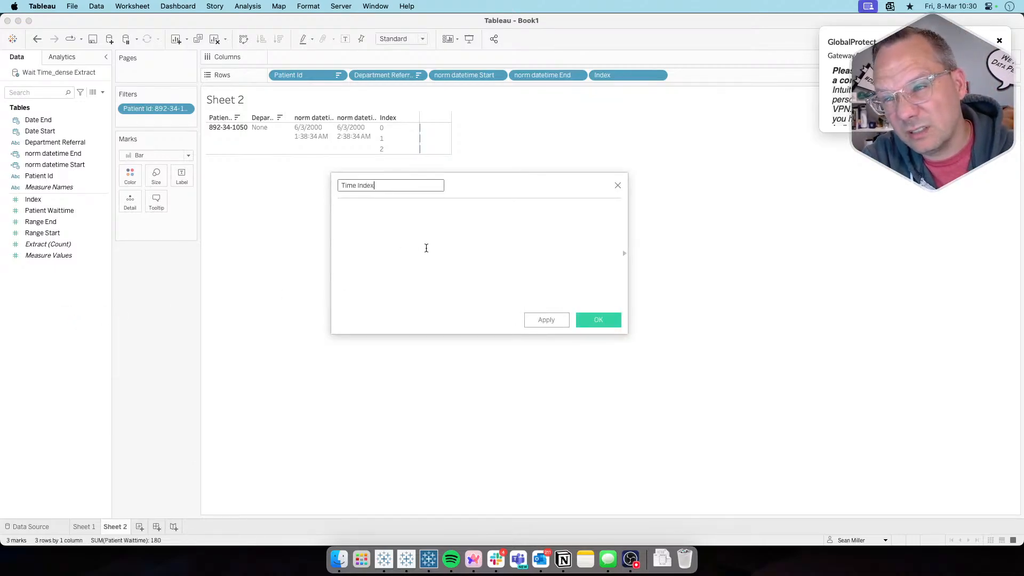
left_click(426, 248)
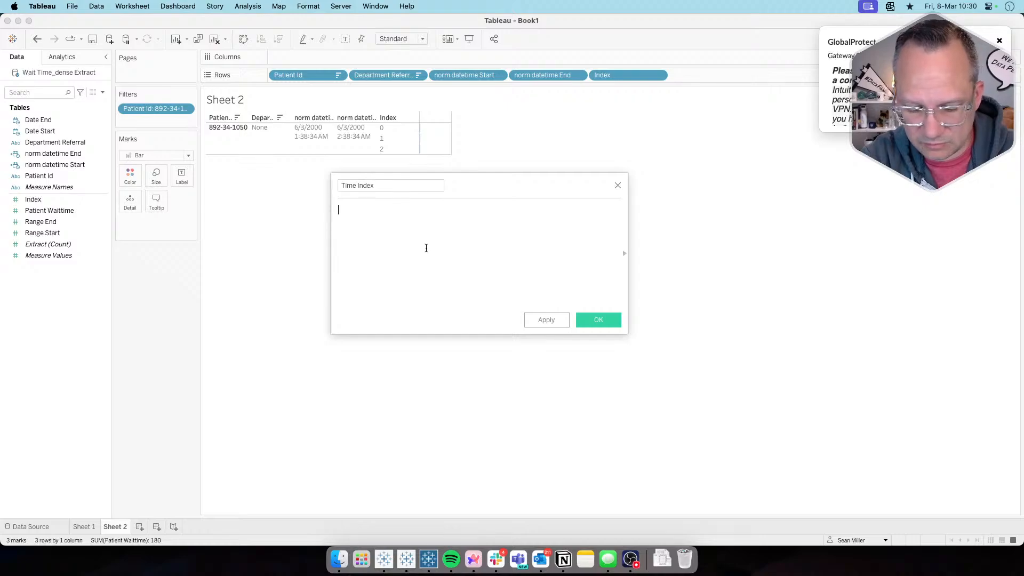
type("make")
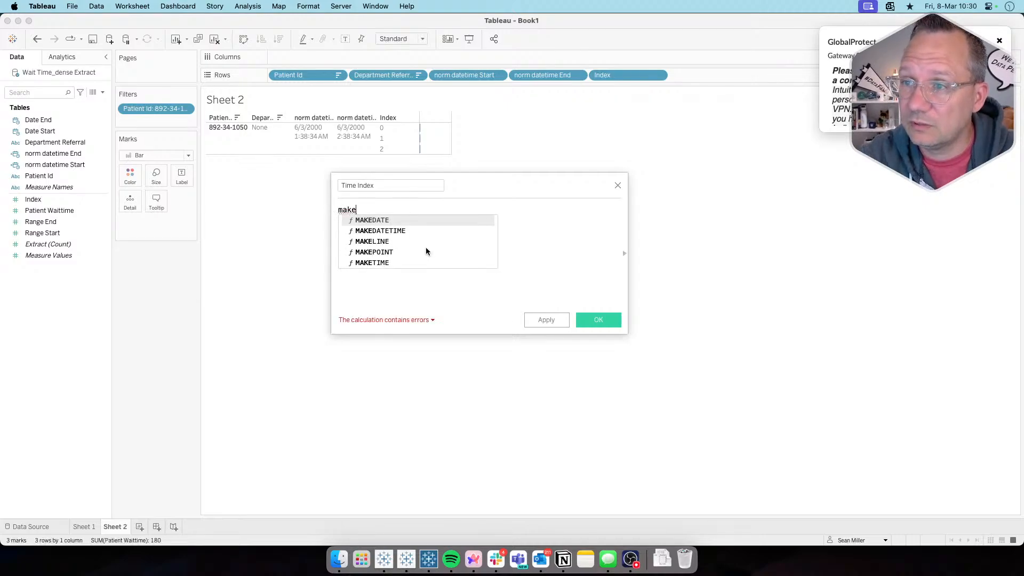
key("Down")
key("Down")
key("Down")
key("Down")
key("Return")
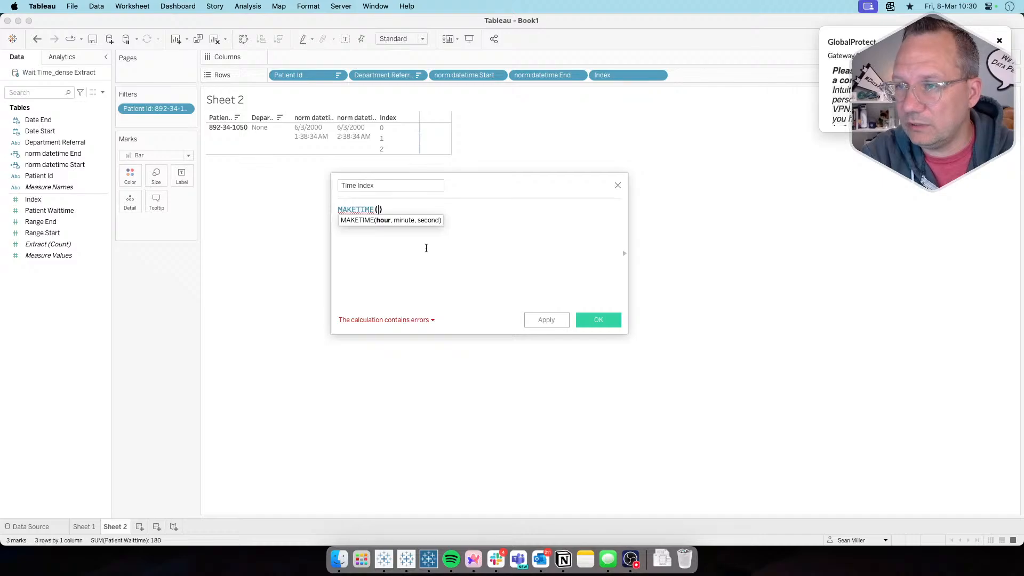
type("datepar")
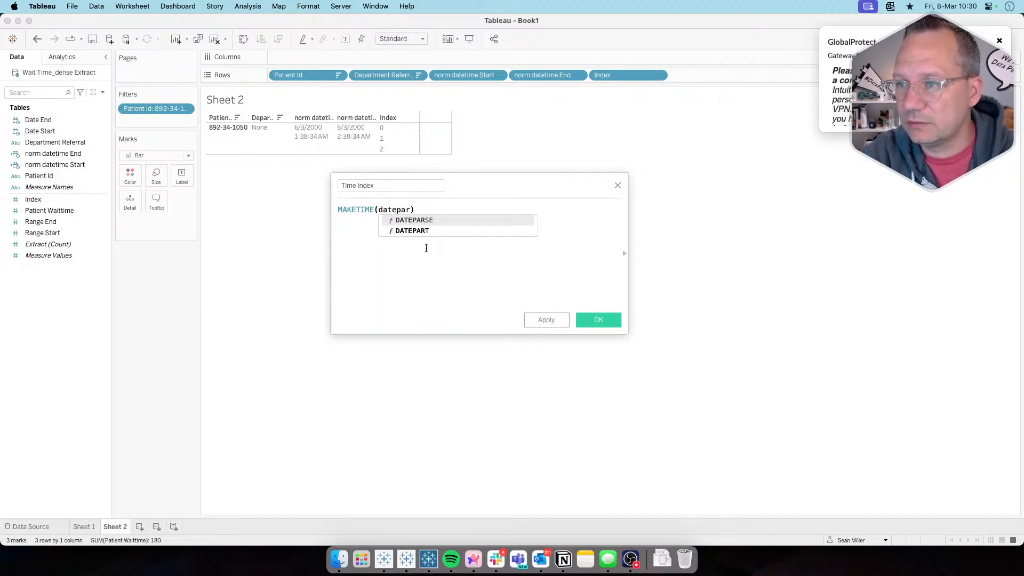
key("Down")
key("Return")
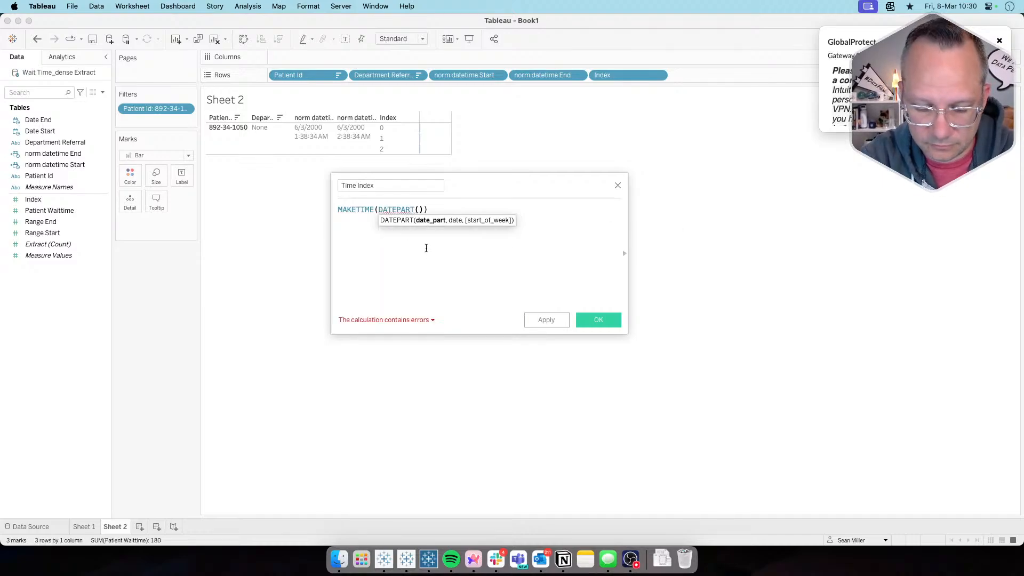
type(",")
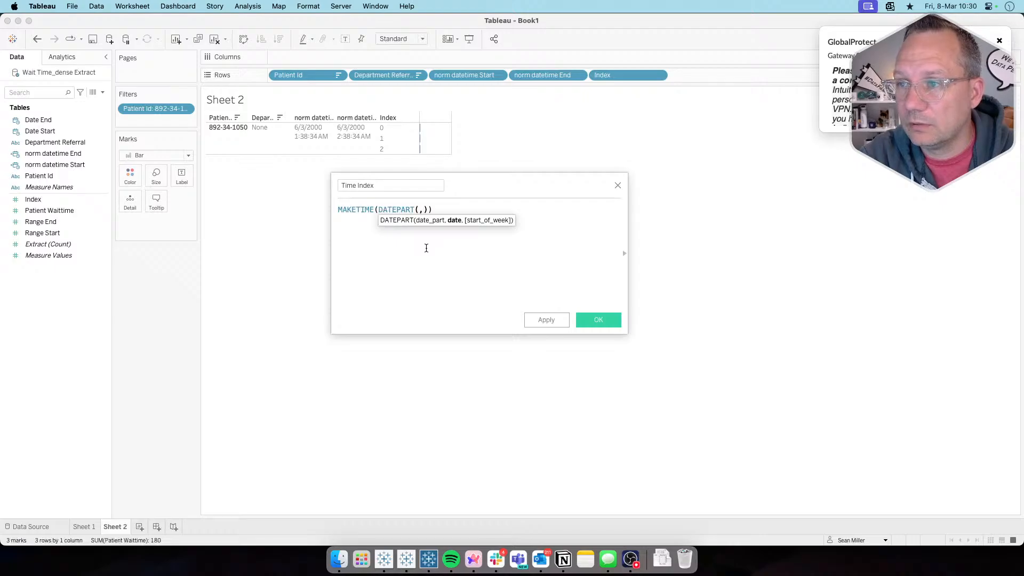
key("BackSpace")
key("Return")
key("Delete")
type("'")
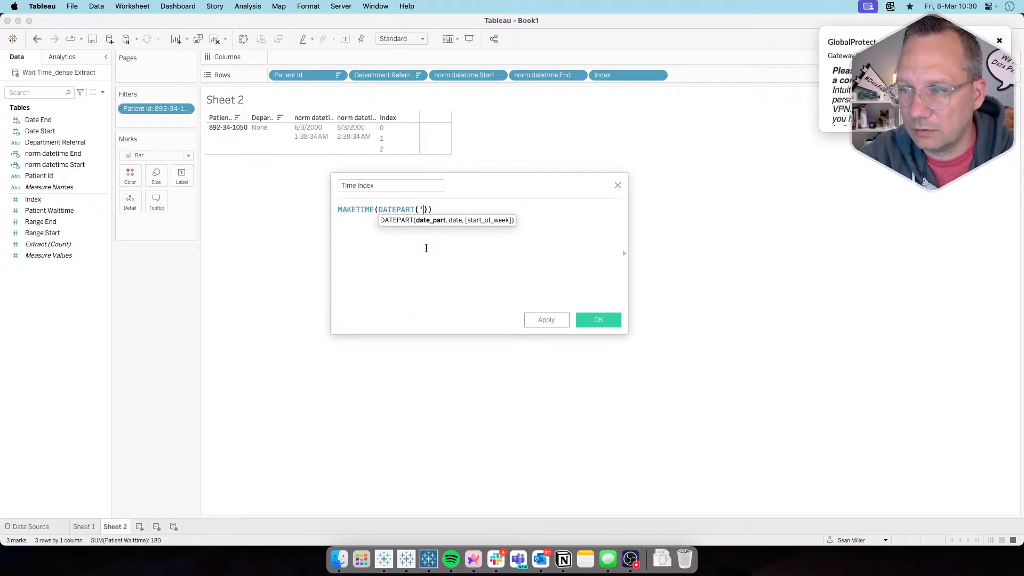
type("hour',")
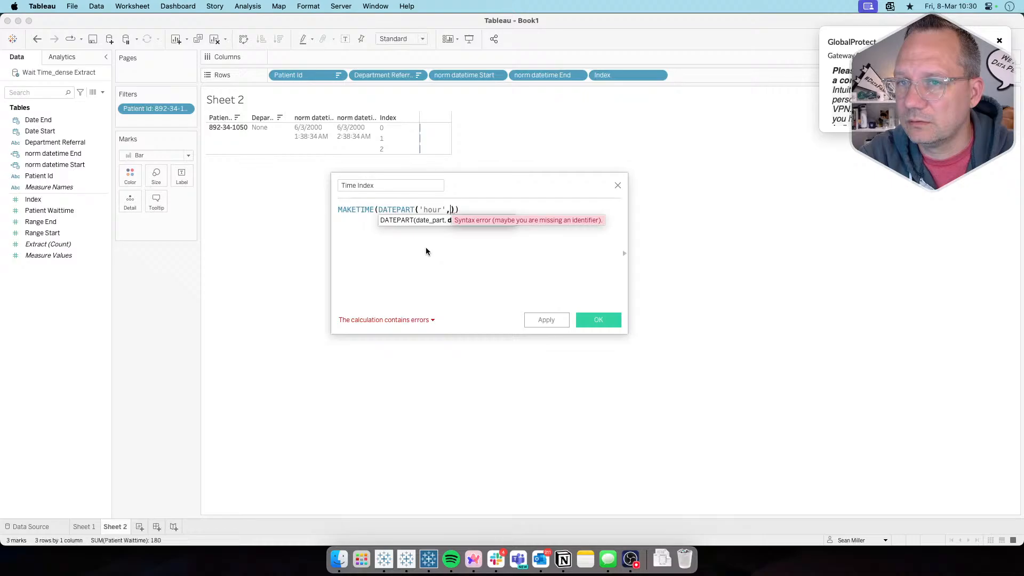
type("n")
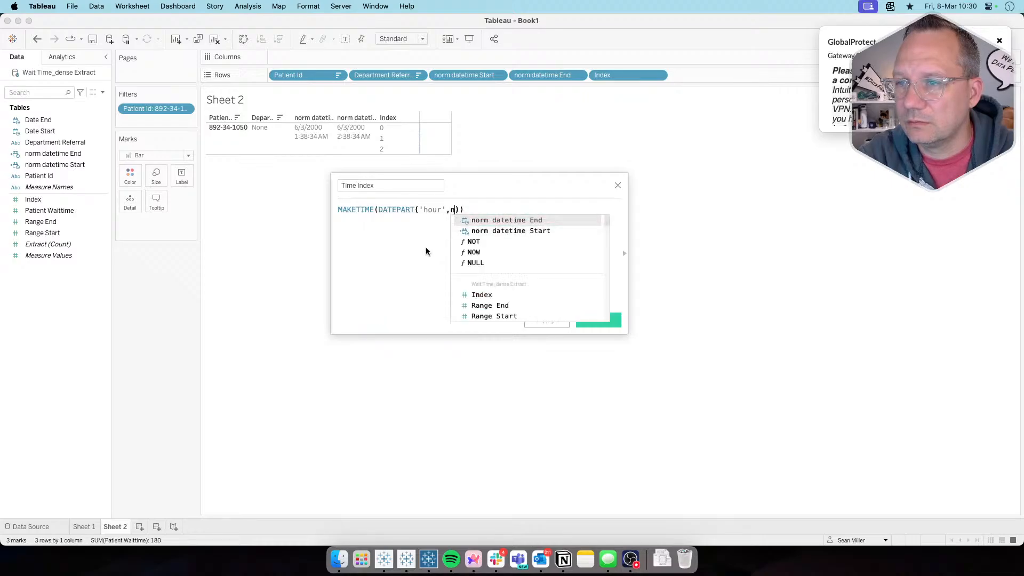
key("Down")
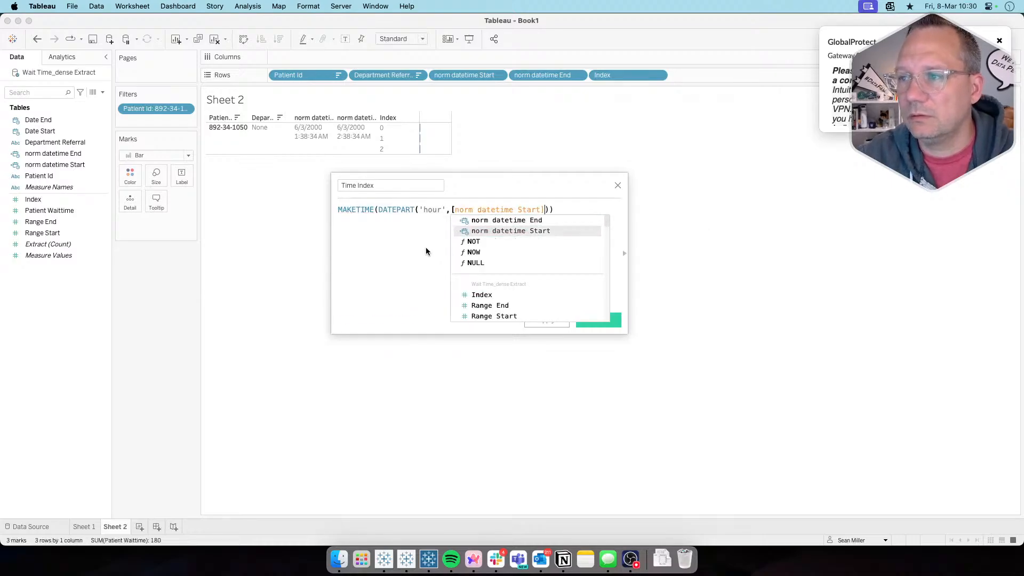
key("Return")
key("Right")
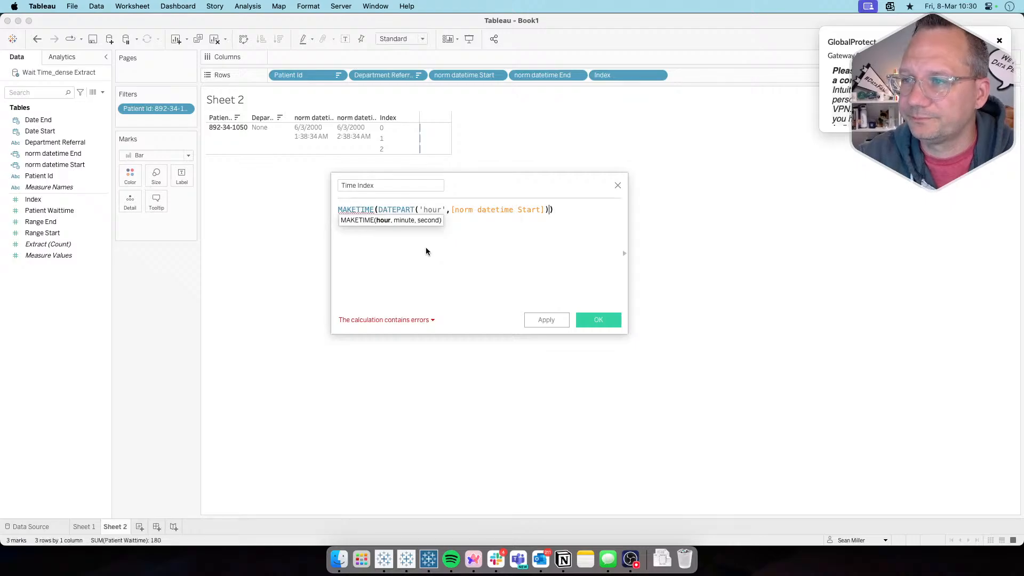
type(",")
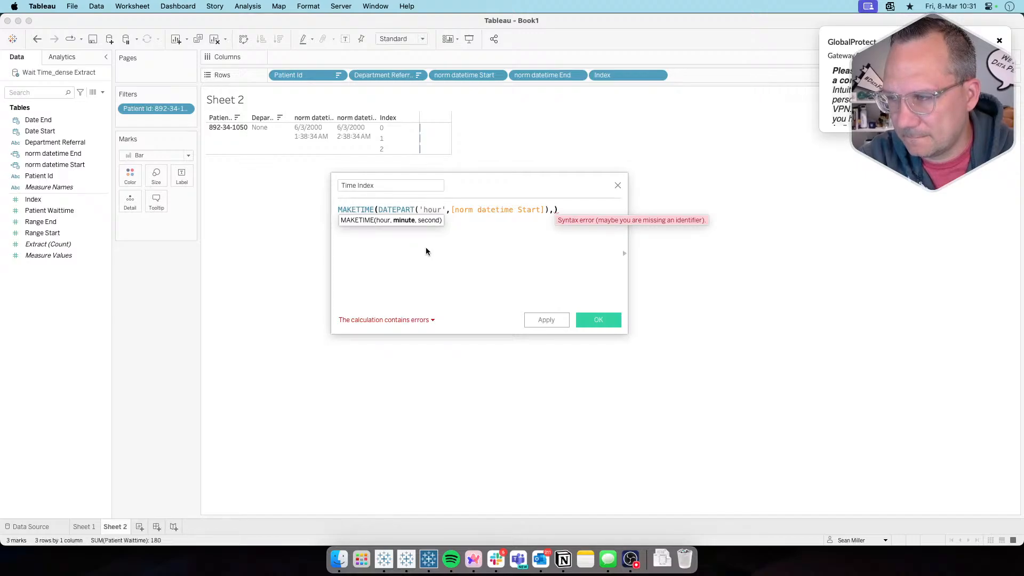
left_click(618, 186)
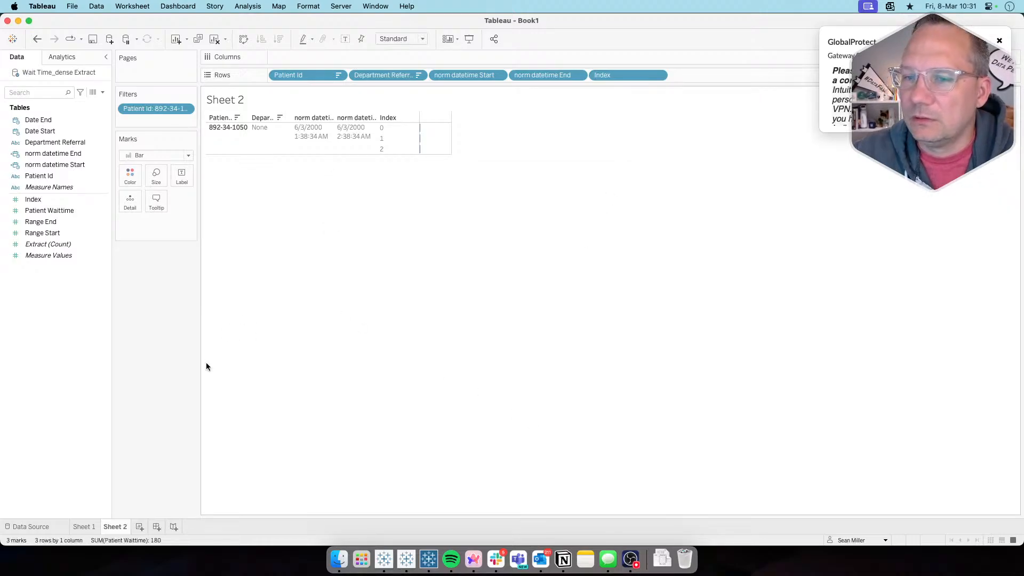
Create a new worksheet showing the extract's record count for each discrete hour of Date Start on Rows
left_click(140, 526)
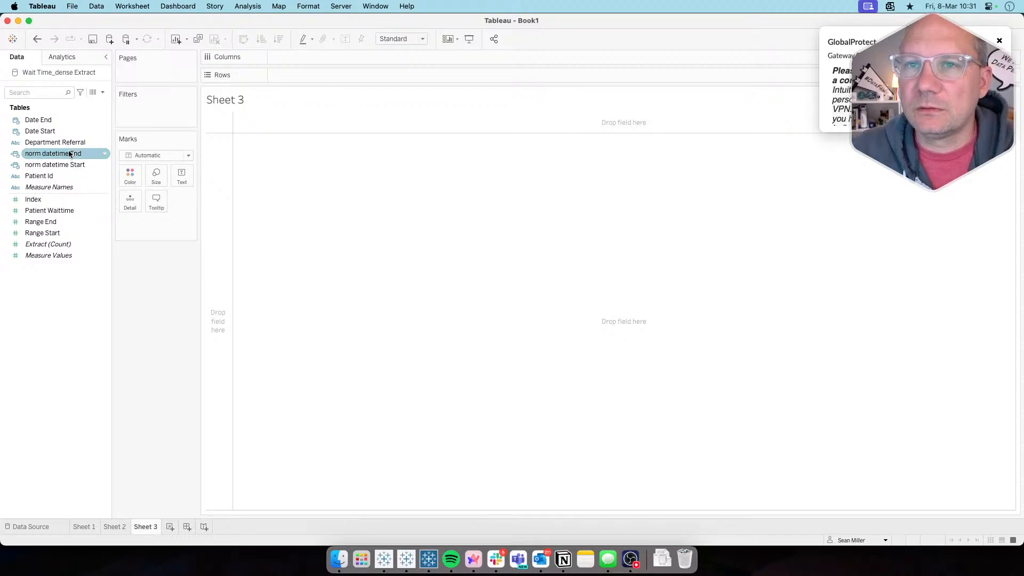
left_click(46, 130)
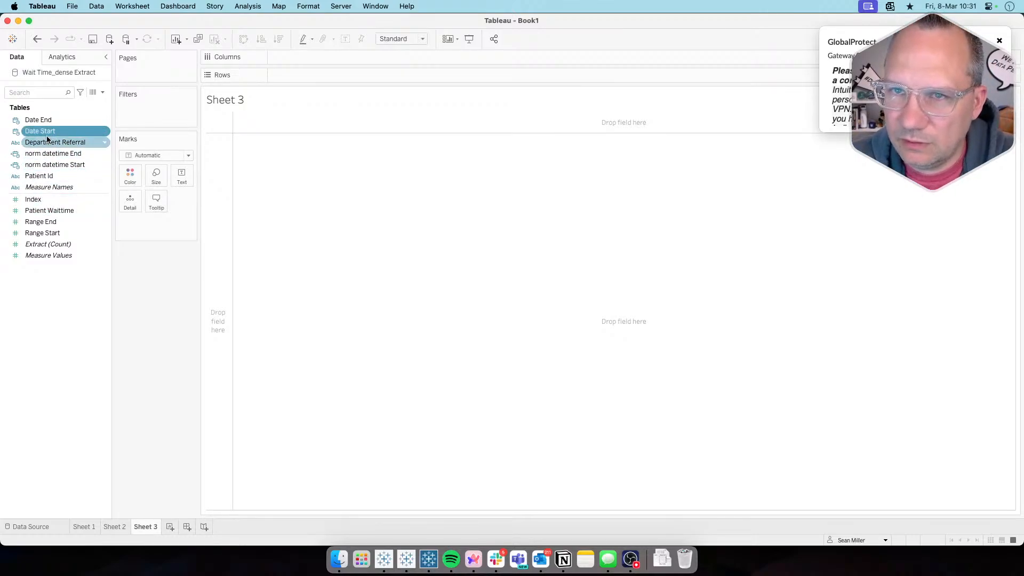
left_click_drag(47, 131, 331, 76)
left_click(339, 75)
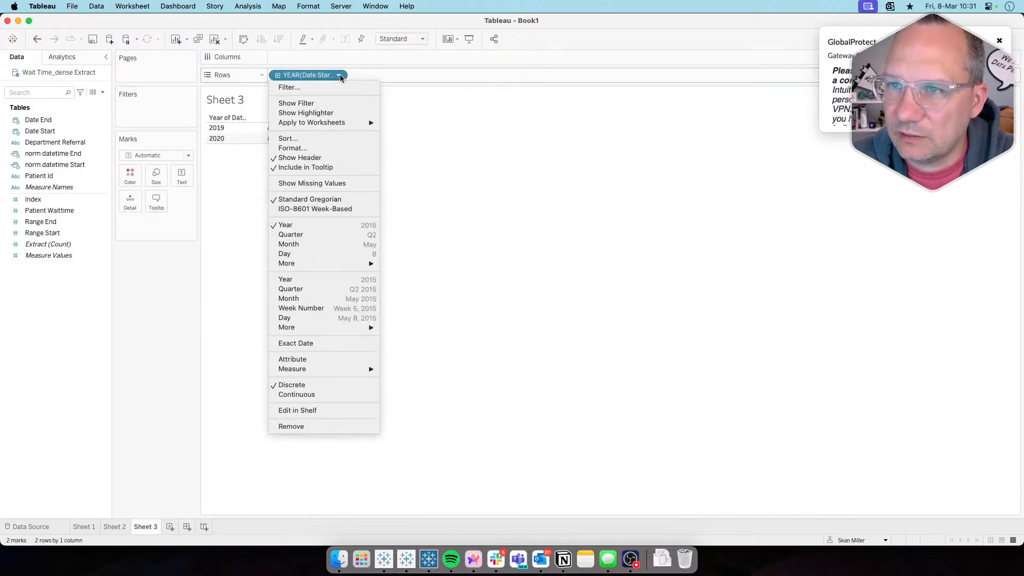
mouse_move(342, 262)
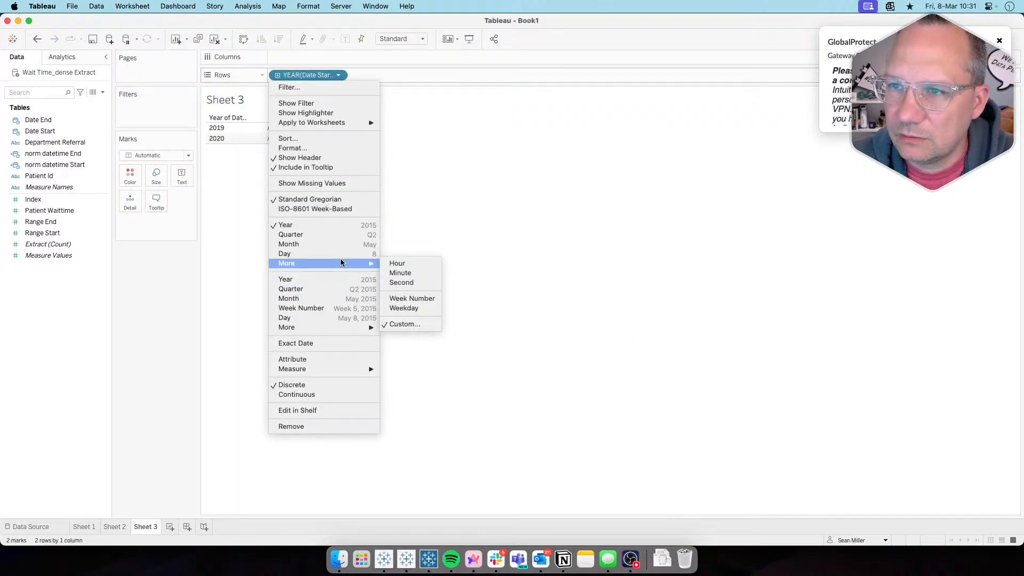
left_click(399, 264)
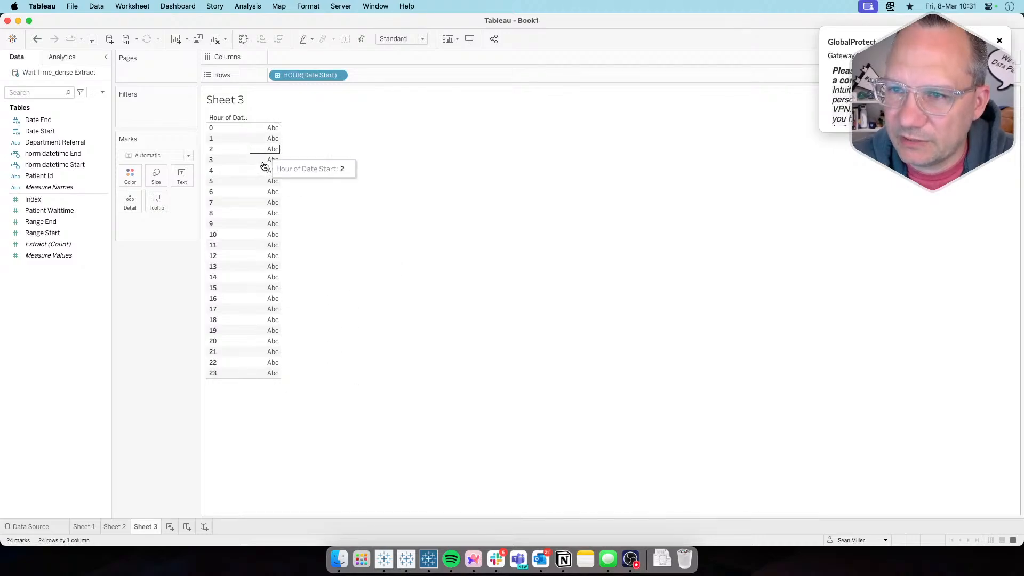
double_click(56, 244)
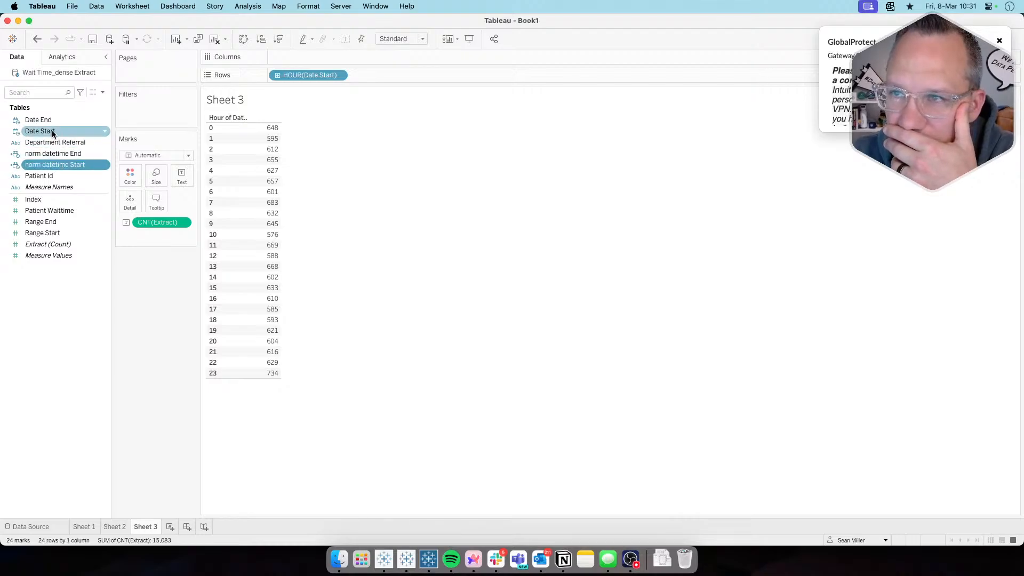
Filter the hourly count table by quarter of Date Start
left_click_drag(52, 130, 152, 126)
left_click_drag(159, 123, 157, 121)
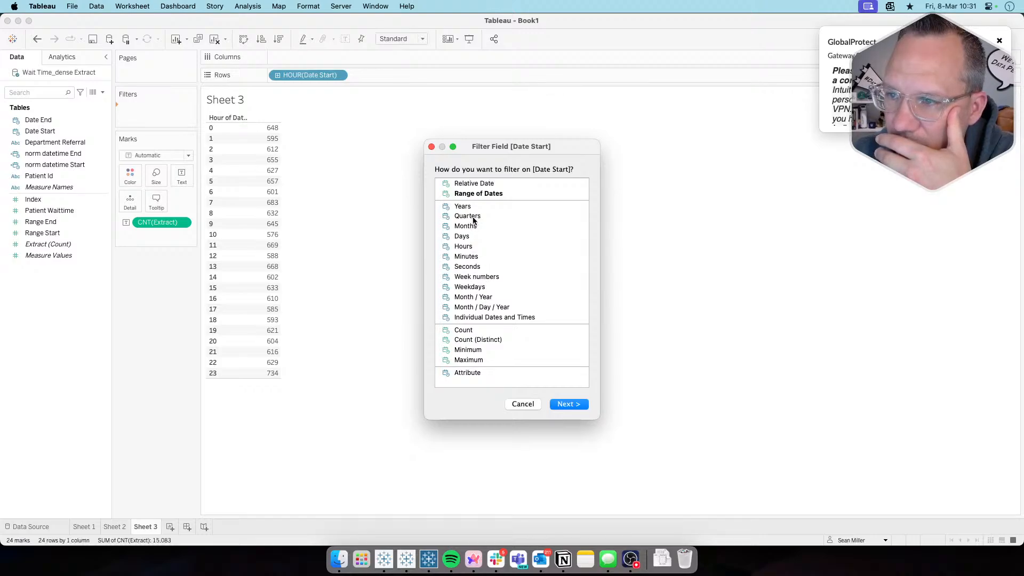
left_click(473, 218)
left_click(571, 403)
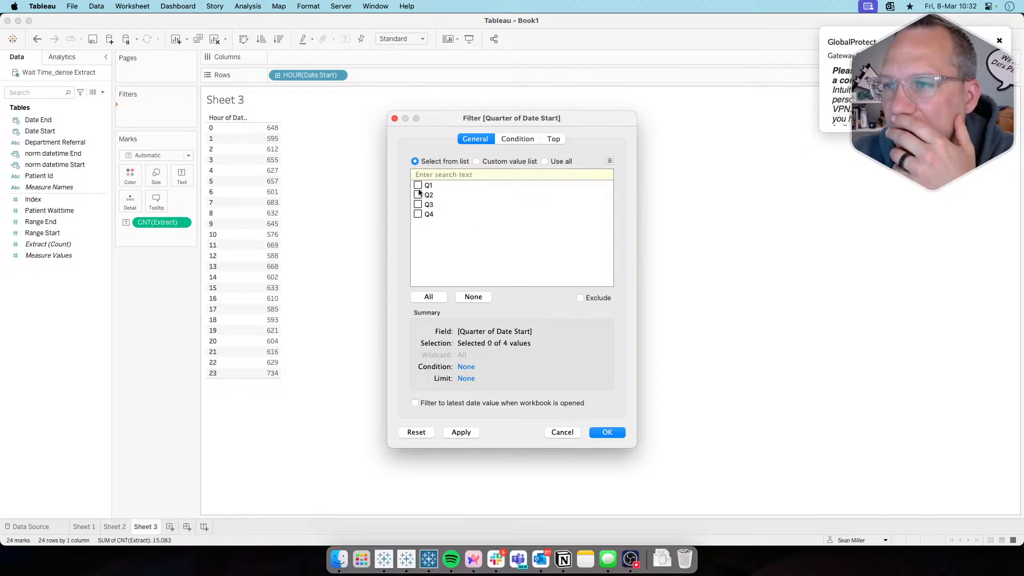
left_click(606, 432)
left_click_drag(66, 124, 158, 128)
left_click(462, 207)
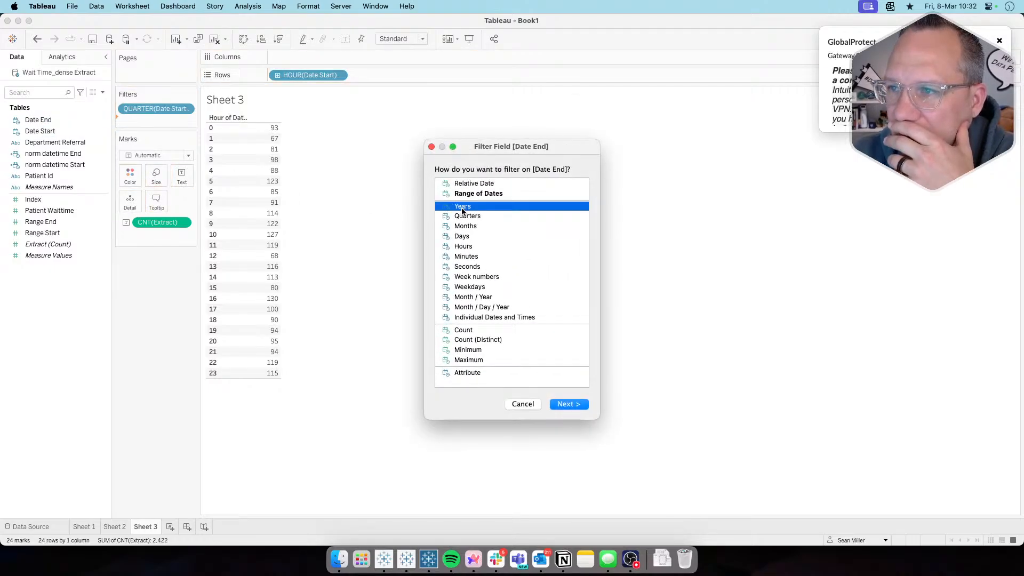
left_click(560, 404)
left_click(424, 188)
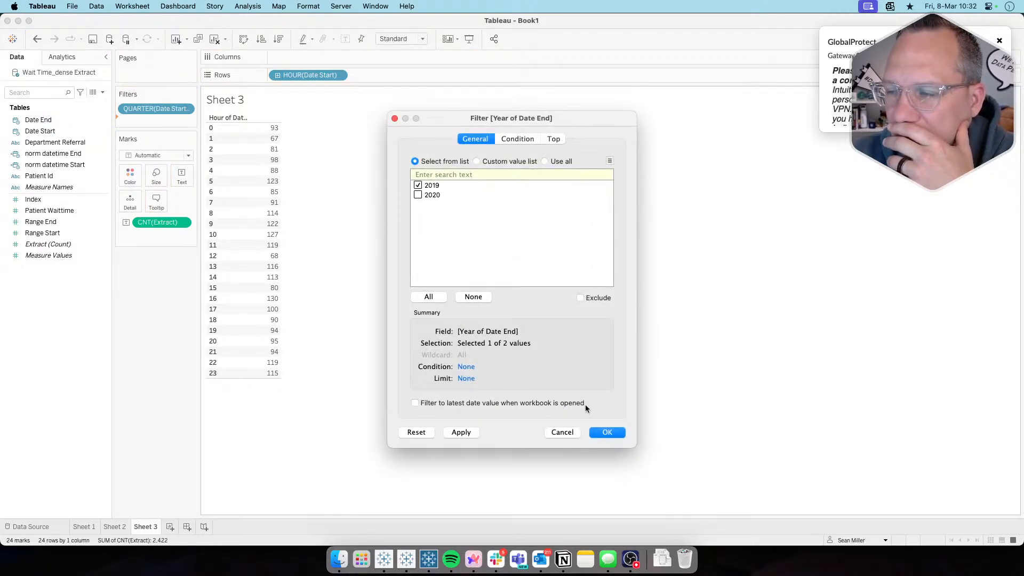
left_click(562, 433)
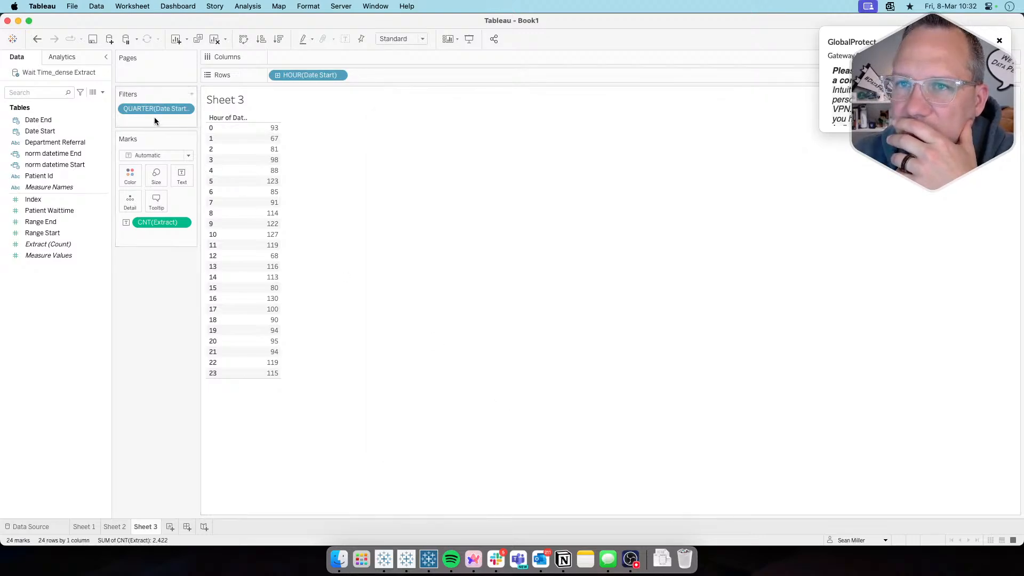
Remove the Date Start quarter filter from the hourly count table
left_click_drag(154, 109, 152, 286)
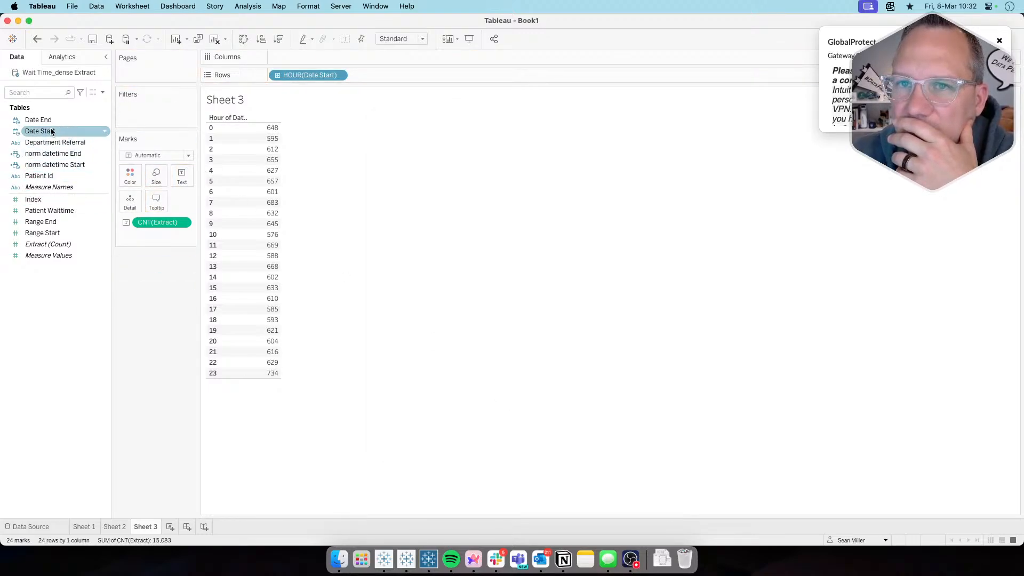
left_click_drag(64, 131, 146, 126)
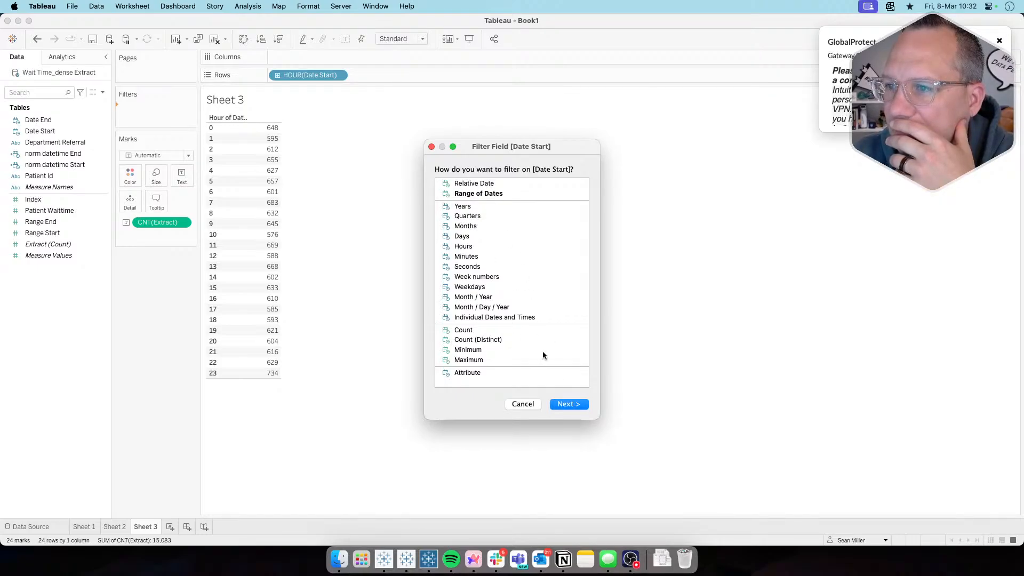
left_click(523, 404)
Convert the Date Start field in the data source to continuous
right_click(65, 133)
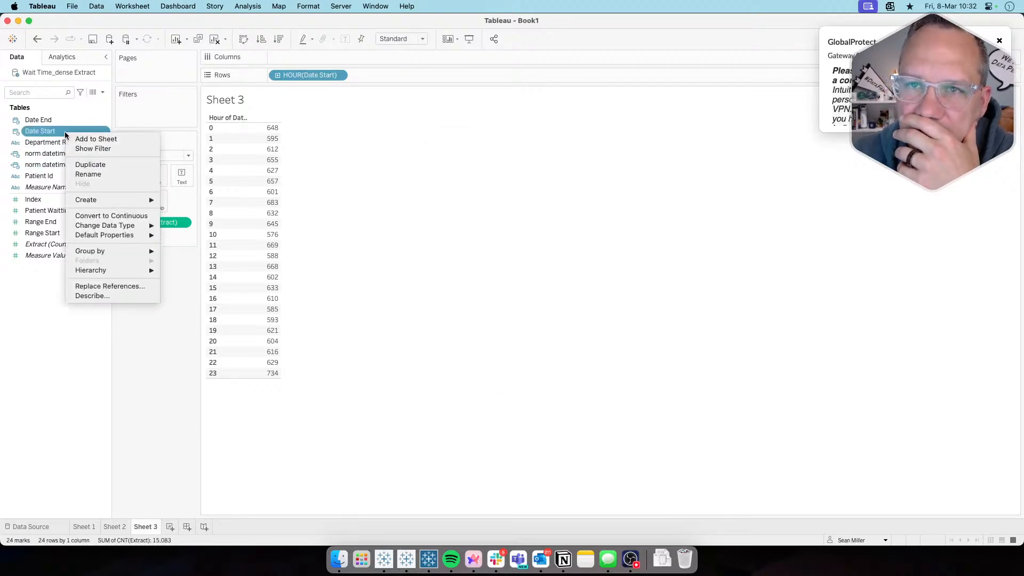
left_click(114, 215)
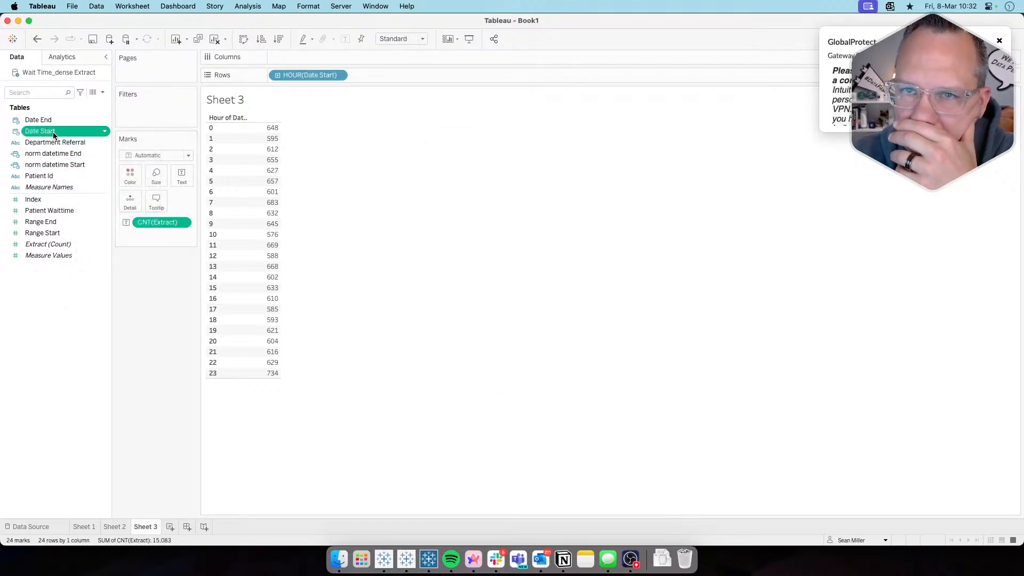
left_click_drag(53, 132, 167, 125)
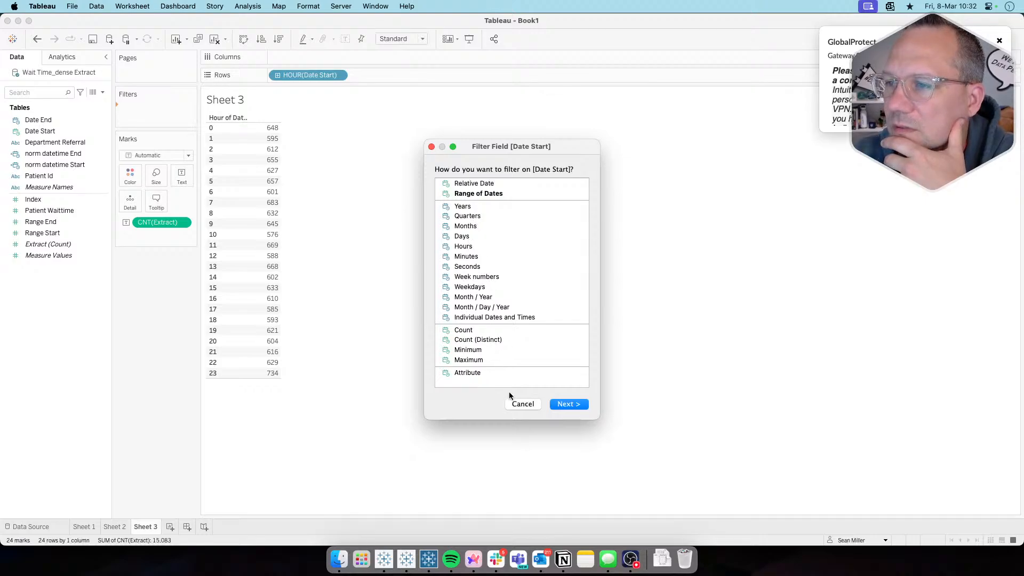
left_click(467, 216)
left_click(568, 405)
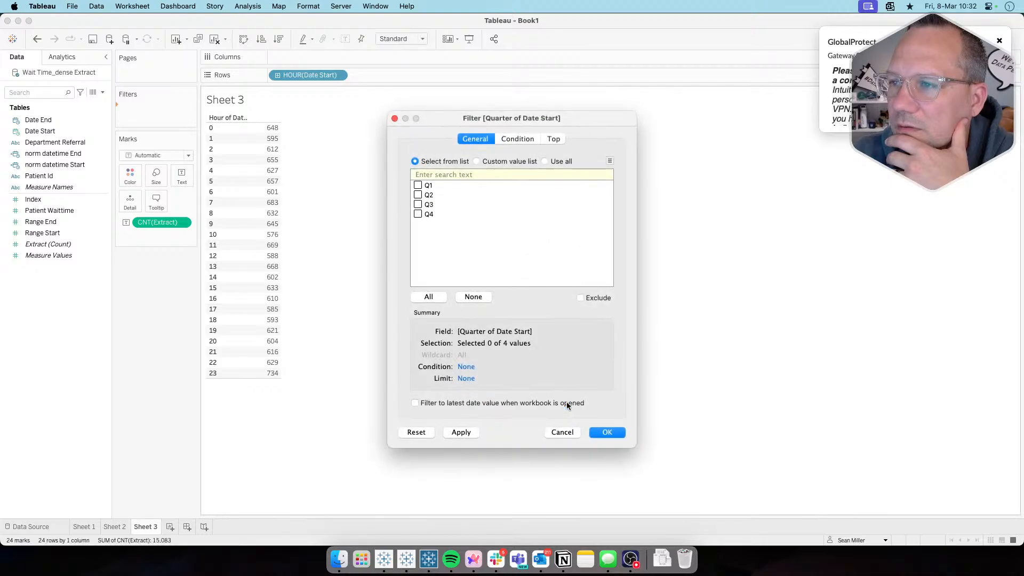
left_click(562, 433)
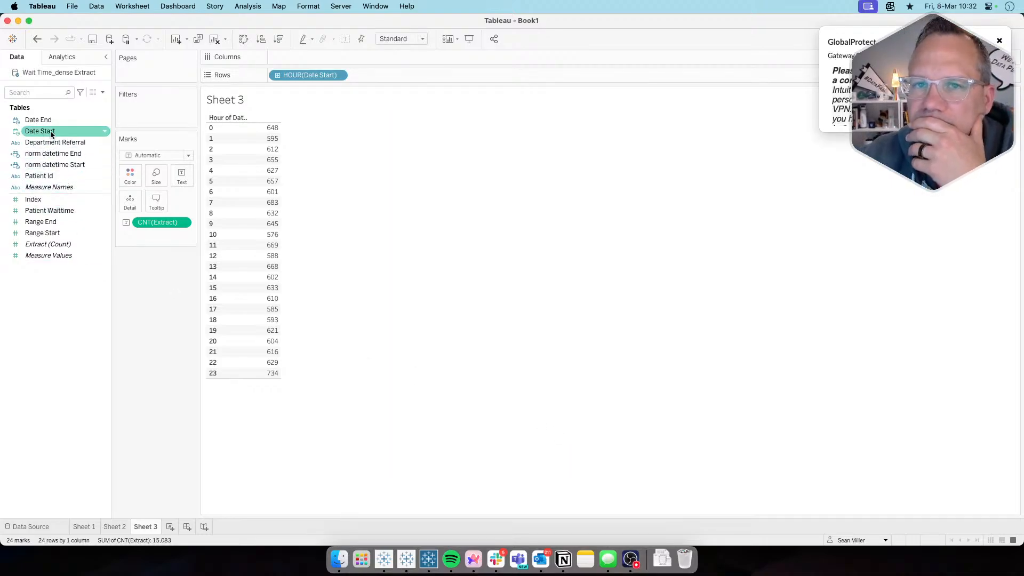
left_click_drag(50, 130, 143, 114)
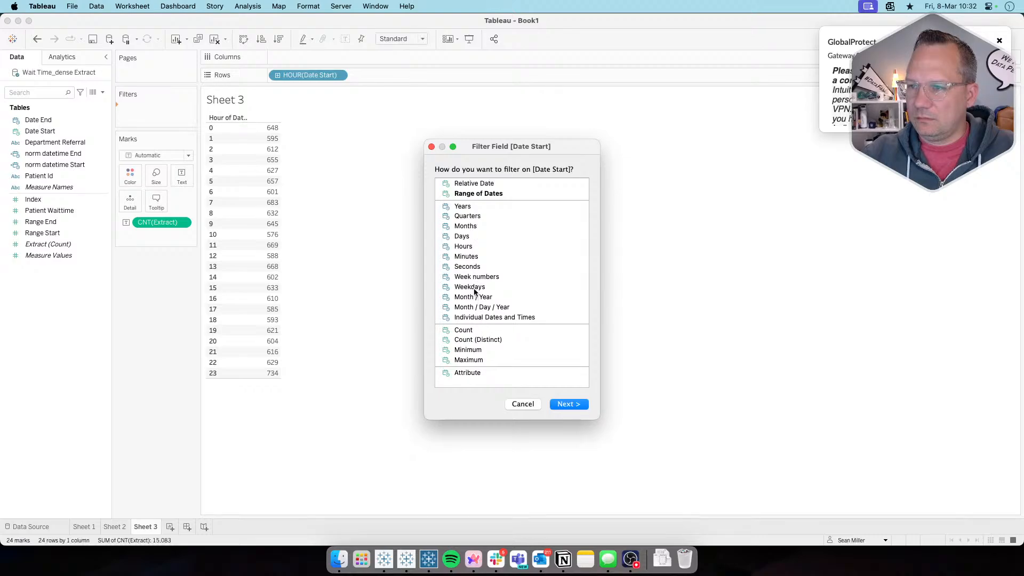
left_click(523, 404)
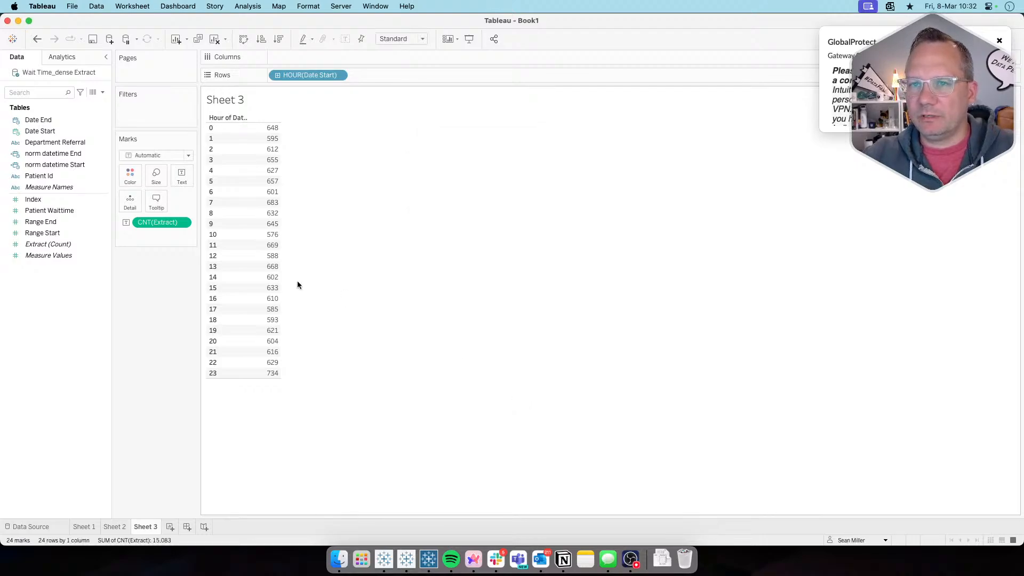
key("super+z")
key("super+z")
key("super+z")
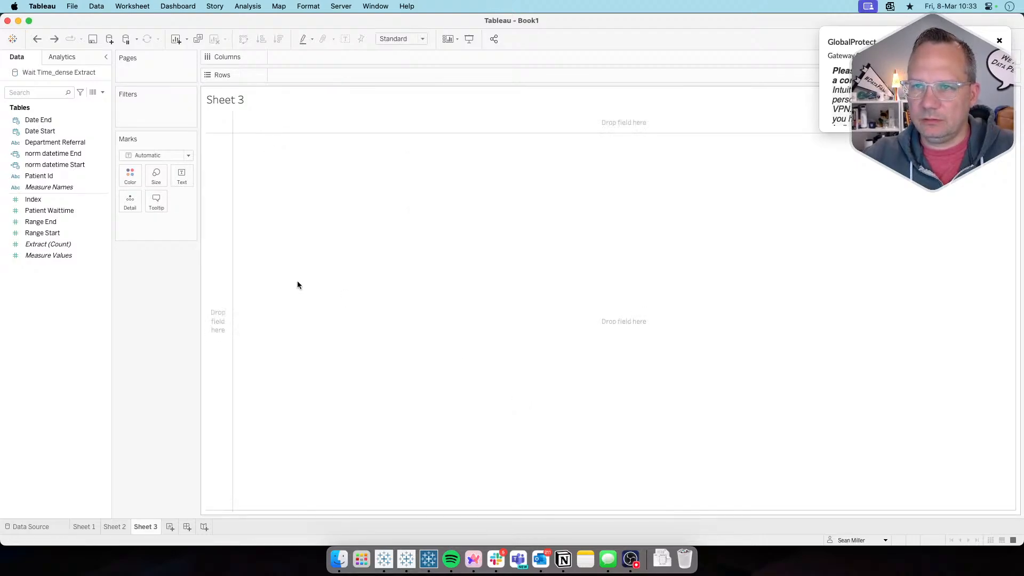
key("super+shift+z")
key("super+shift+z")
key("super+shift+z")
key("super+shift+z")
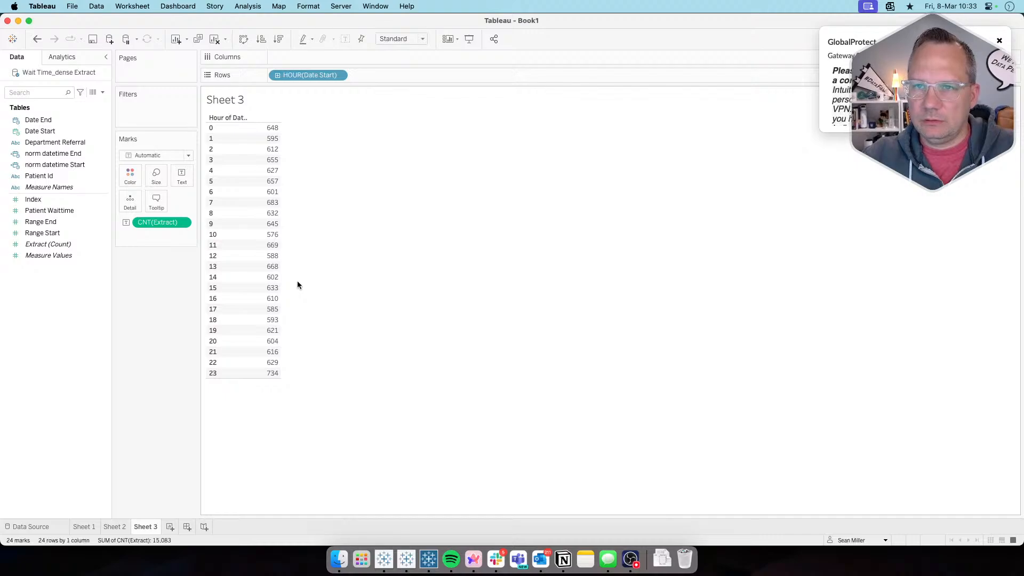
Filter the sheet by the quarter of Date Start, keeping only Q1
left_click_drag(40, 130, 128, 114)
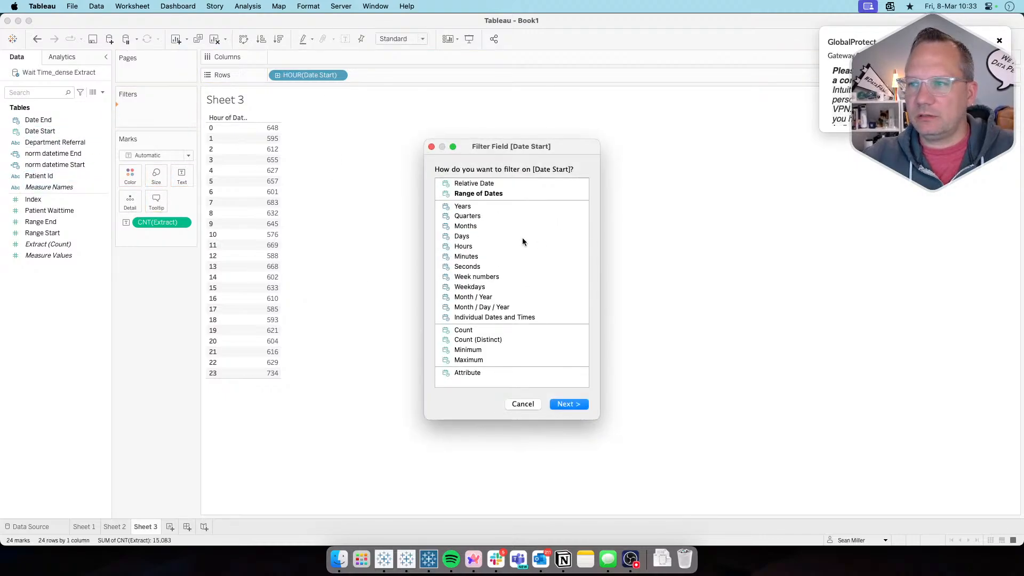
left_click(465, 216)
left_click(568, 404)
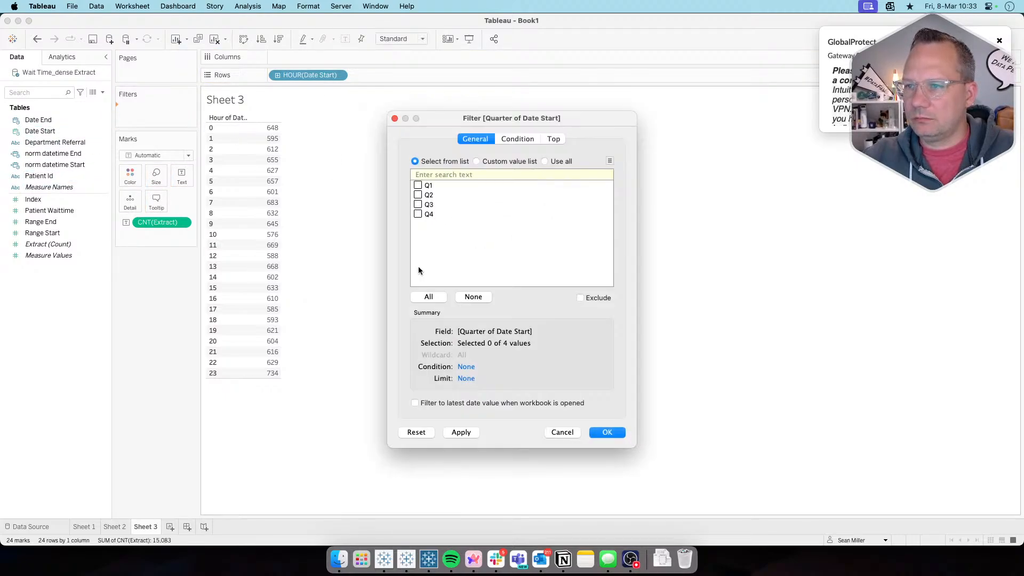
left_click(420, 185)
left_click(607, 432)
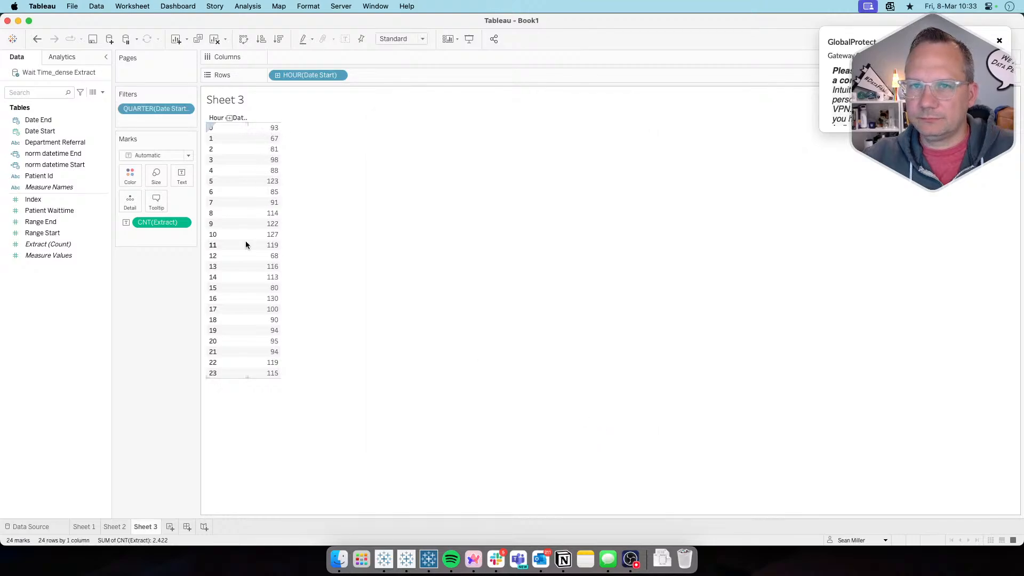
Add a second filter on the year of Date Start, keeping only 2019
left_click_drag(40, 131, 181, 127)
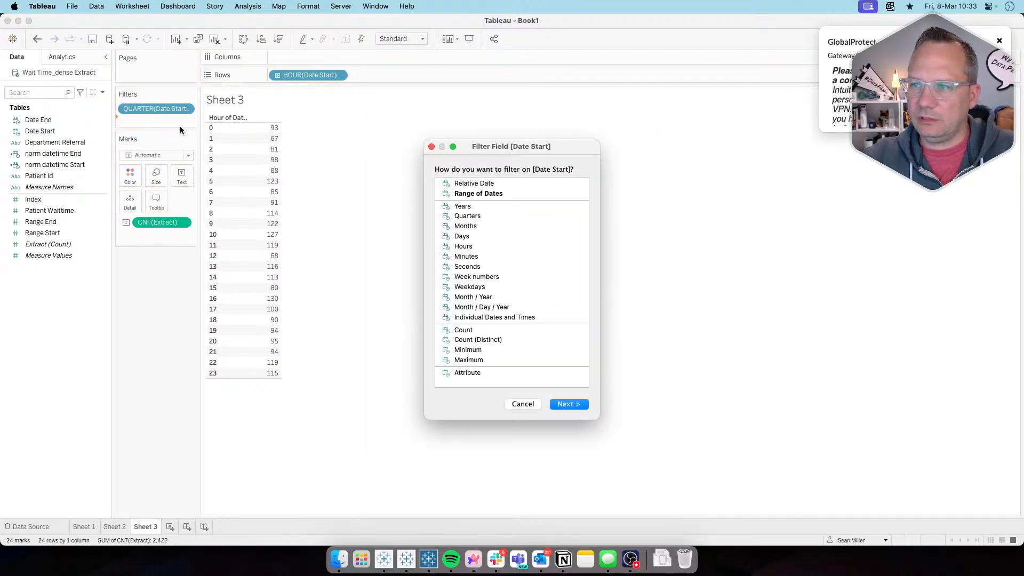
left_click(554, 404)
left_click(418, 185)
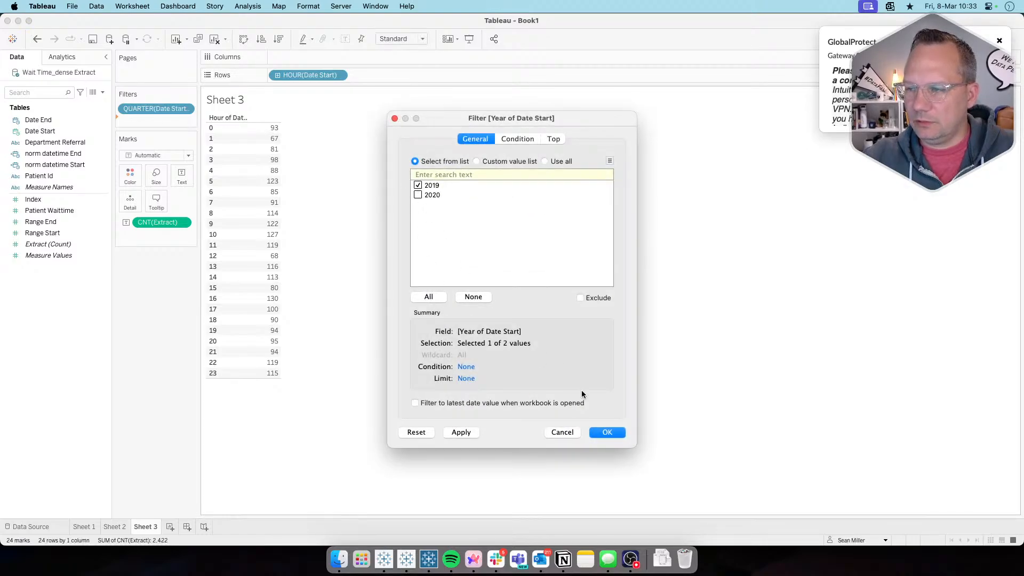
left_click(607, 431)
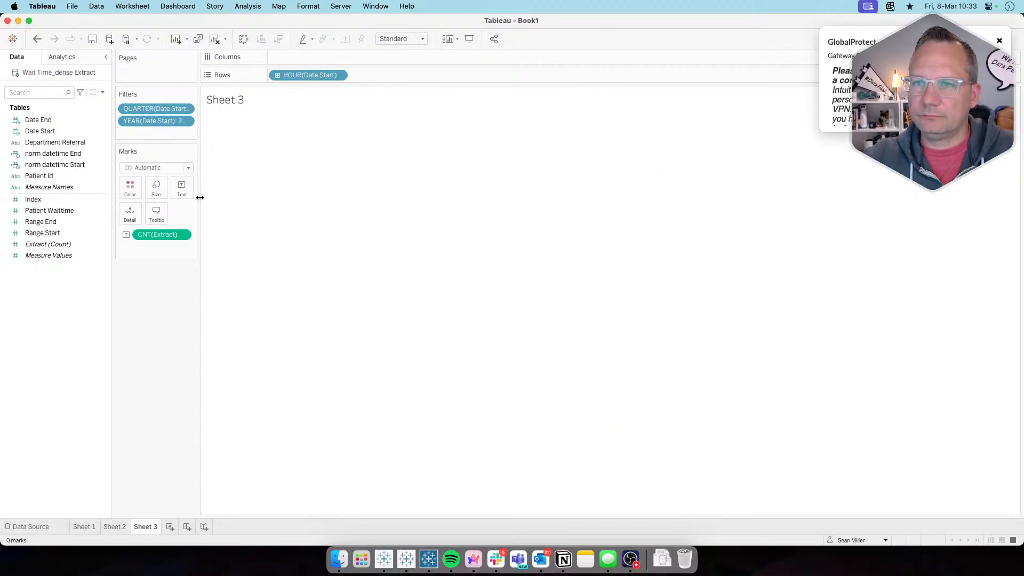
left_click(185, 121)
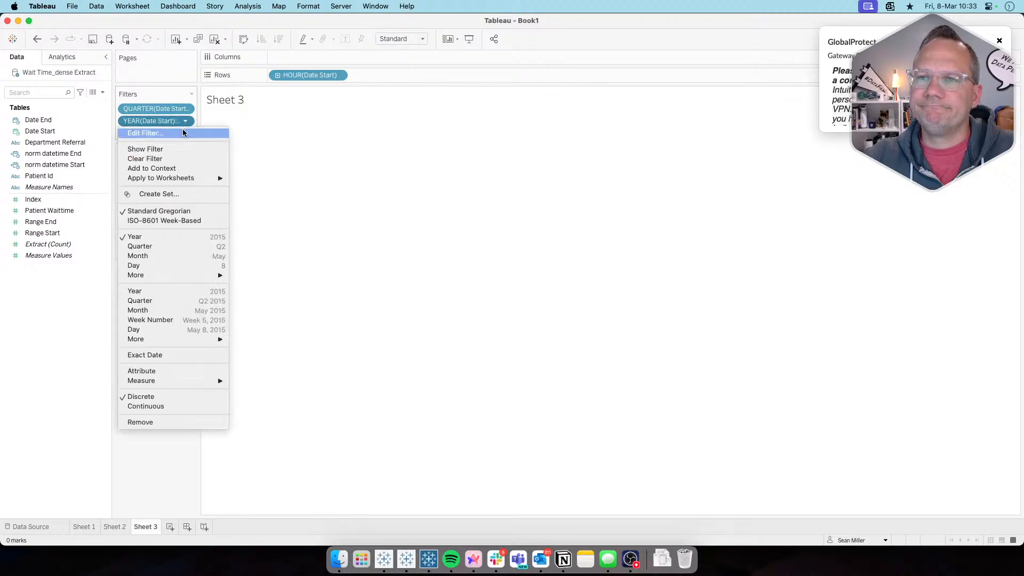
left_click(183, 134)
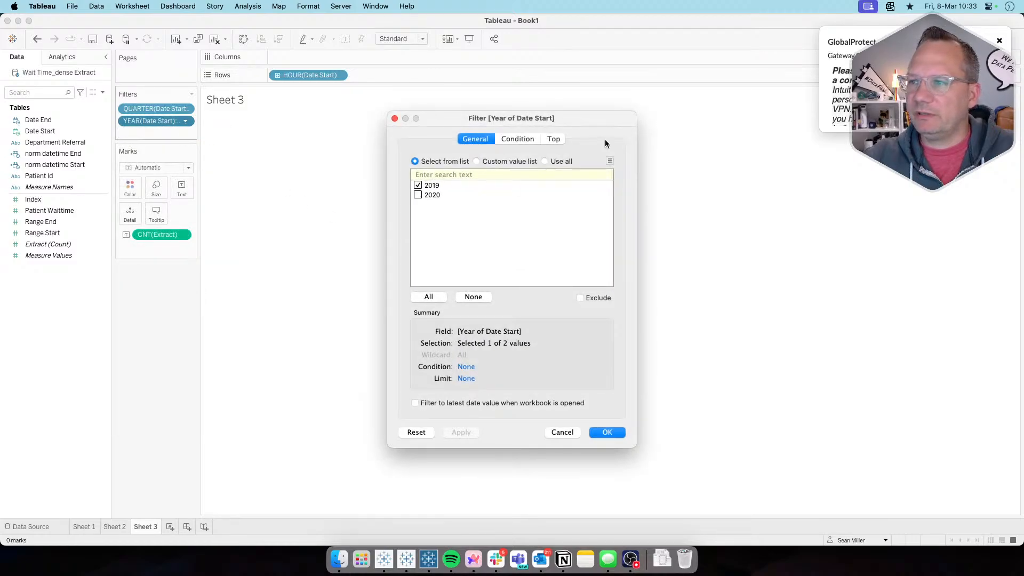
left_click(609, 160)
left_click(619, 170)
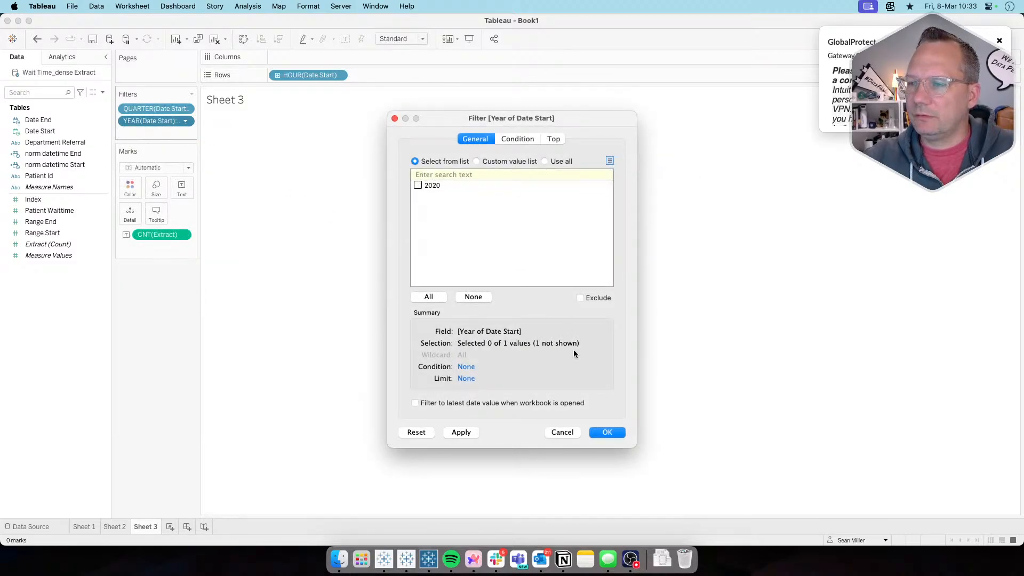
left_click(565, 433)
Change the Date Start quarter filter so that only Q2 is selected
left_click(185, 109)
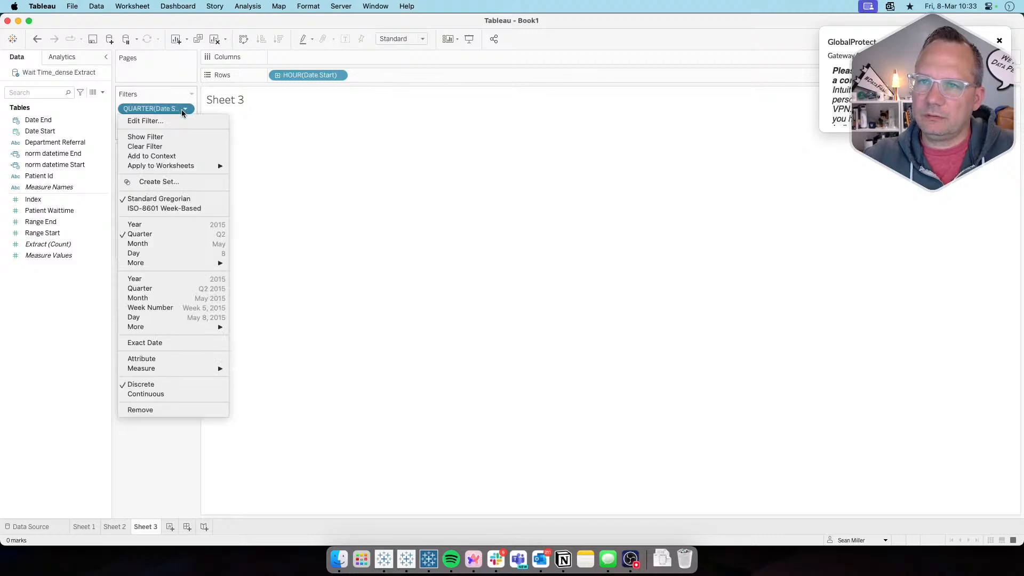
left_click(178, 121)
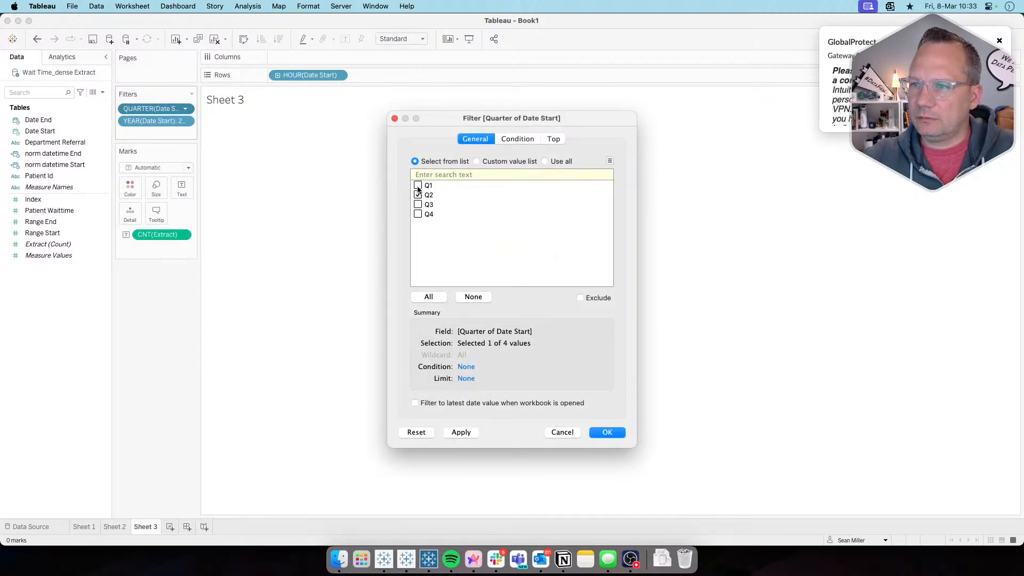
left_click(598, 432)
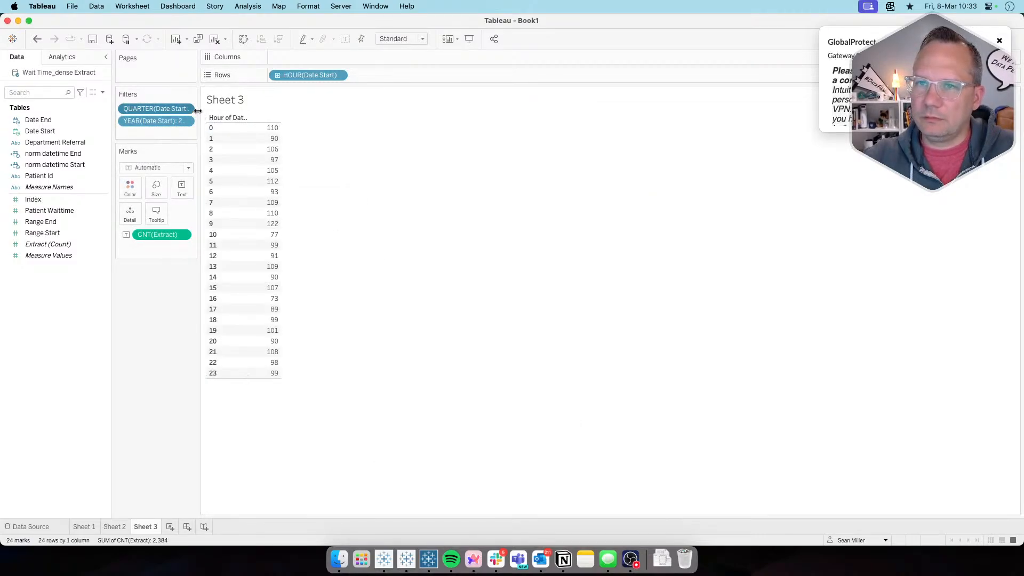
Check which years are selected in the Date Start year filter
left_click(186, 110)
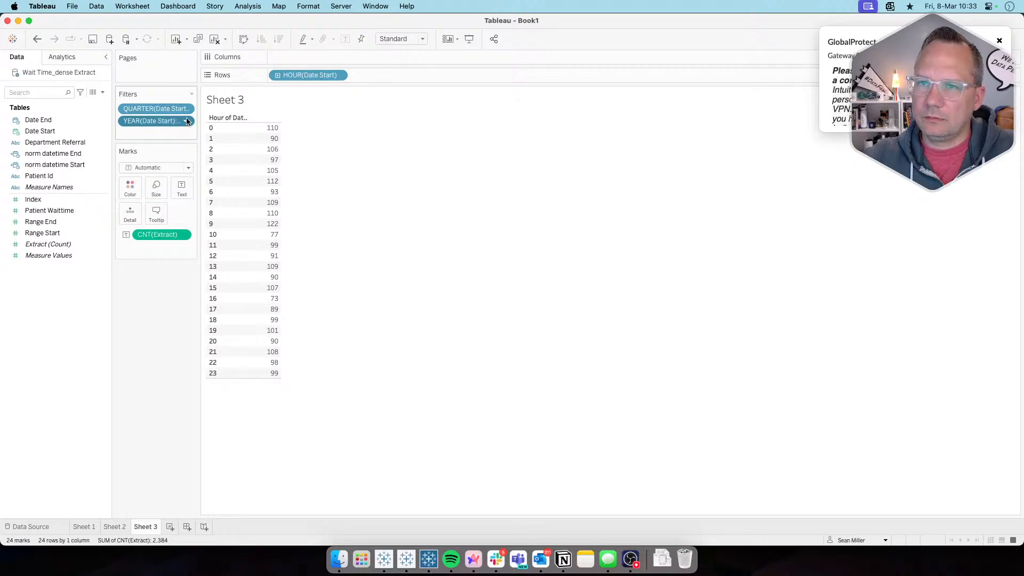
left_click(185, 124)
key("Escape")
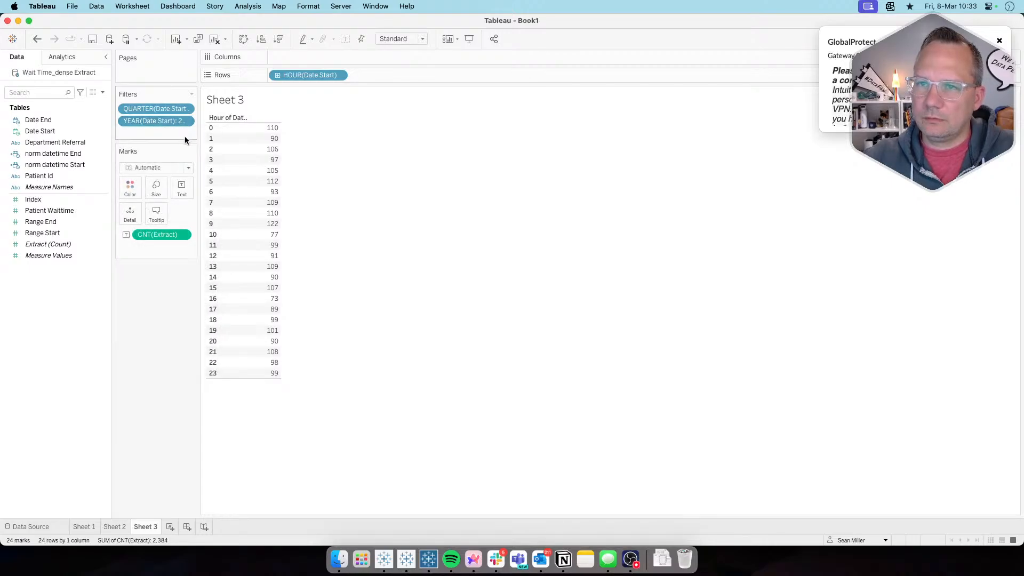
left_click(184, 122)
left_click(183, 135)
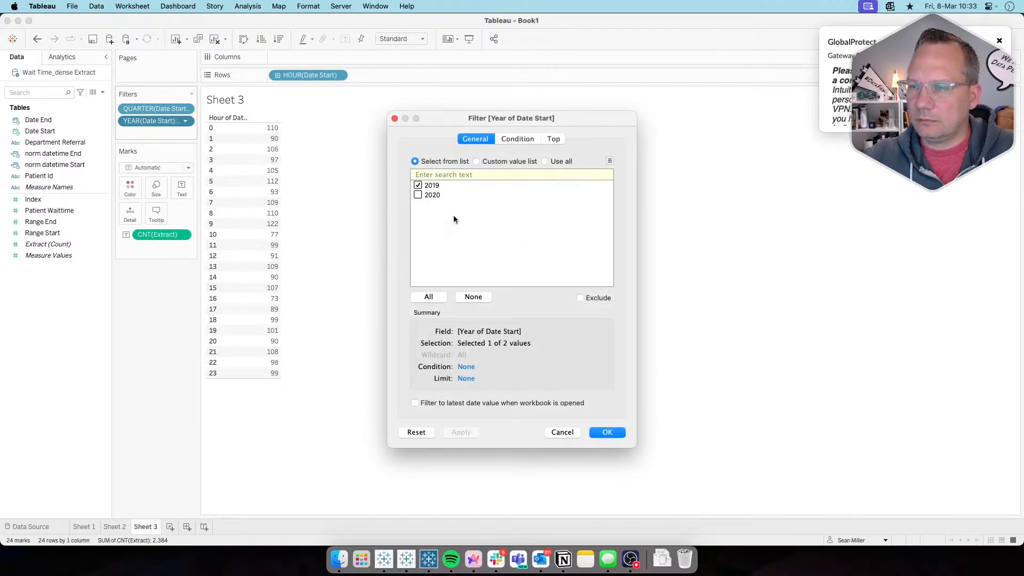
left_click(605, 432)
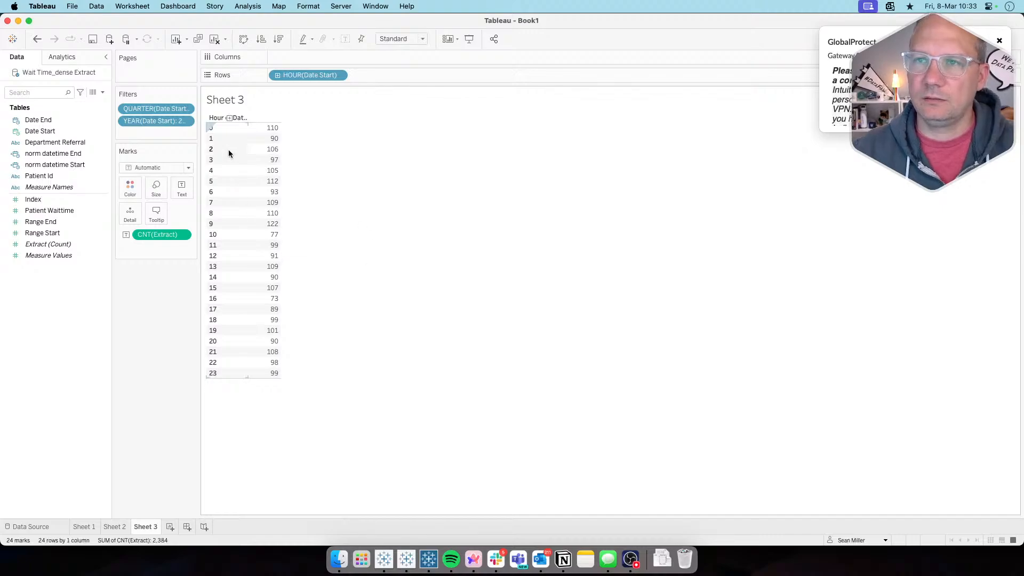
right_click(46, 297)
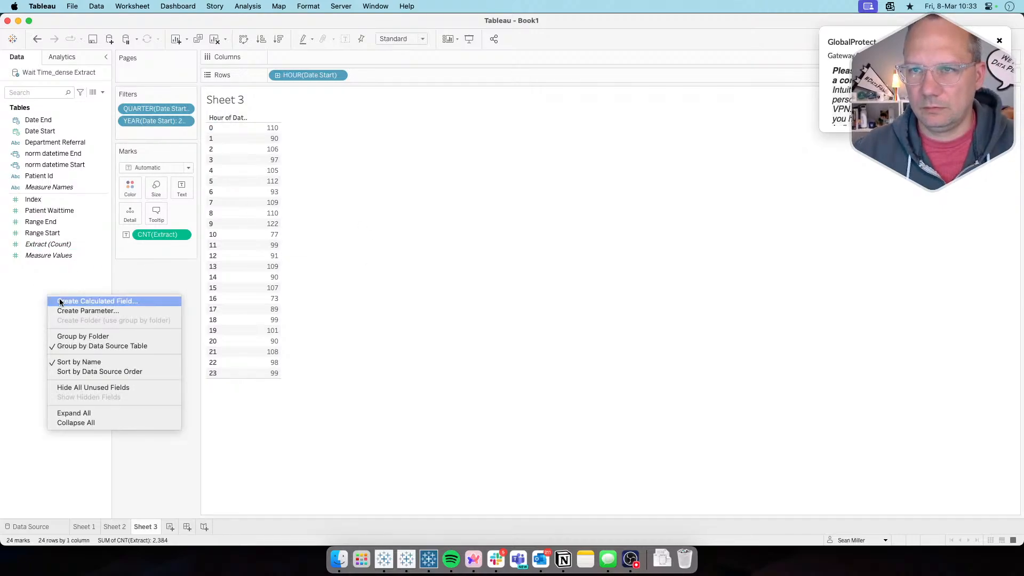
left_click(223, 132)
left_click(222, 129)
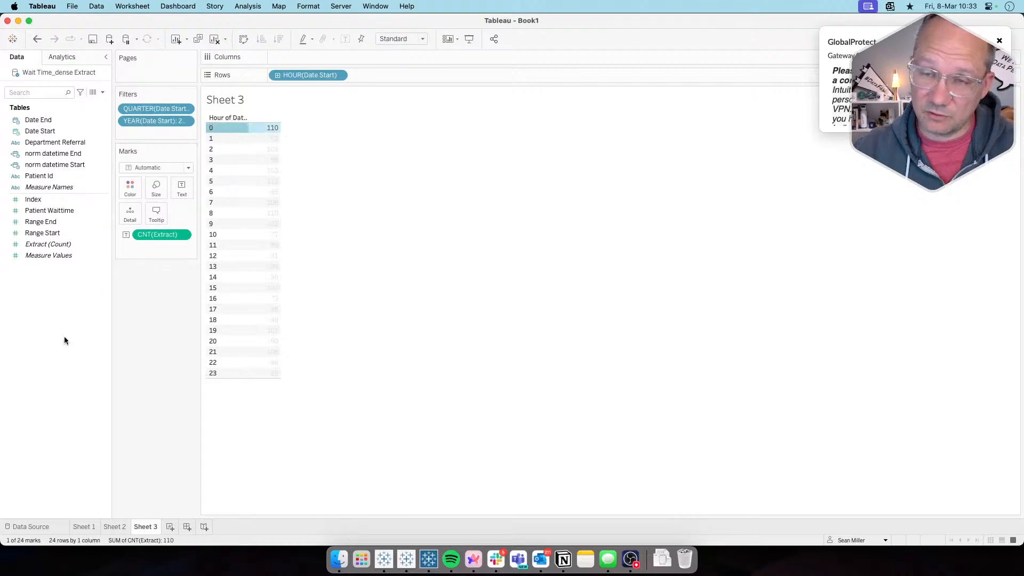
right_click(56, 288)
key("Escape")
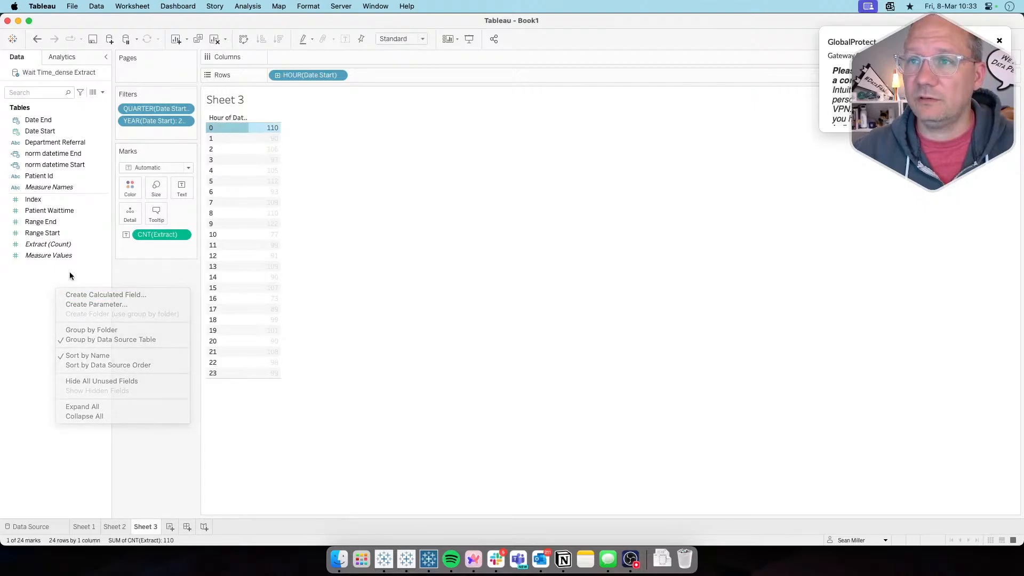
Switch Date Start on Rows to the Minute date part and examine the counts across all minutes
left_click(339, 75)
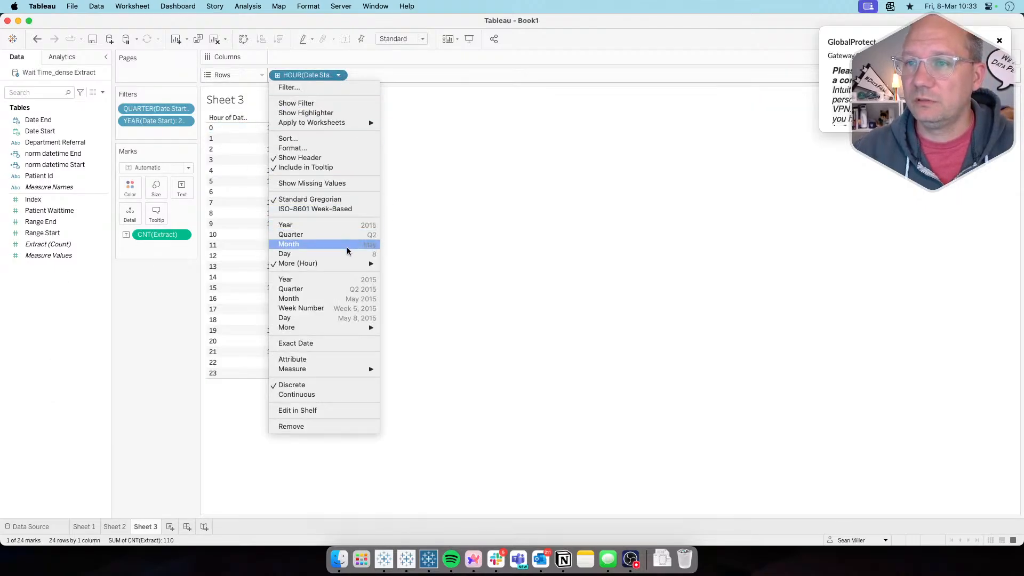
mouse_move(347, 263)
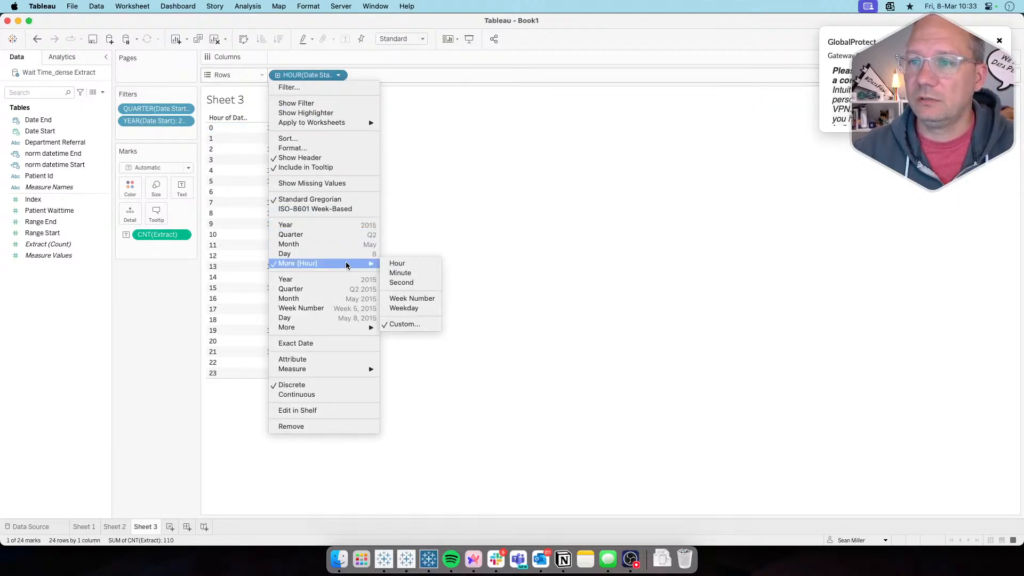
left_click(400, 272)
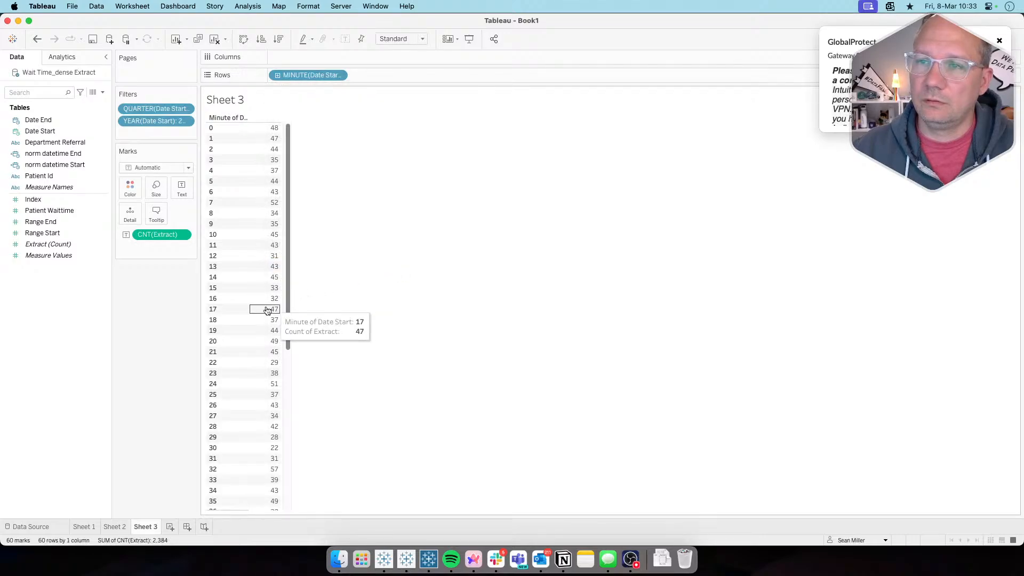
scroll(253, 368, "down", 5)
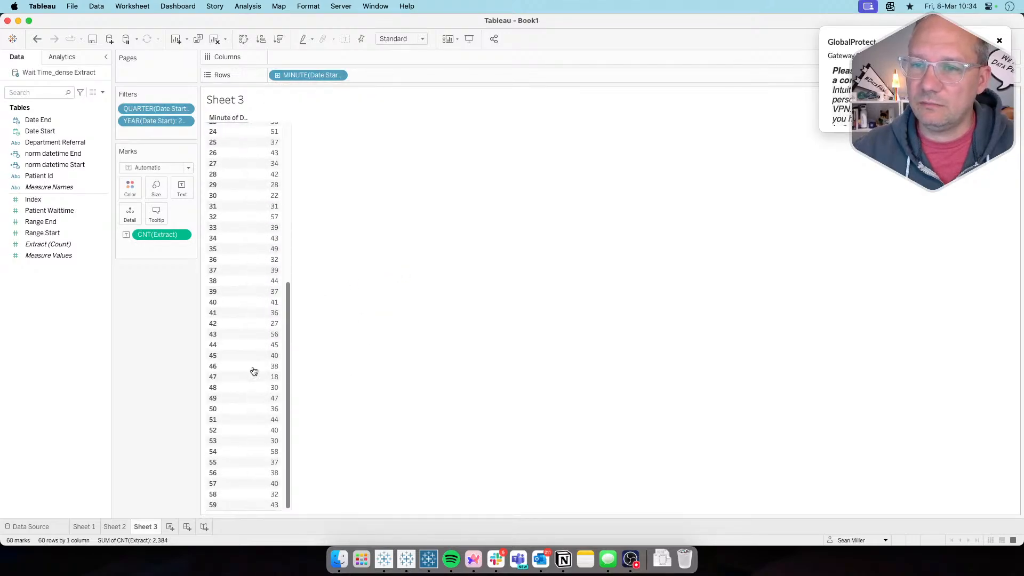
scroll(254, 367, "up", 5)
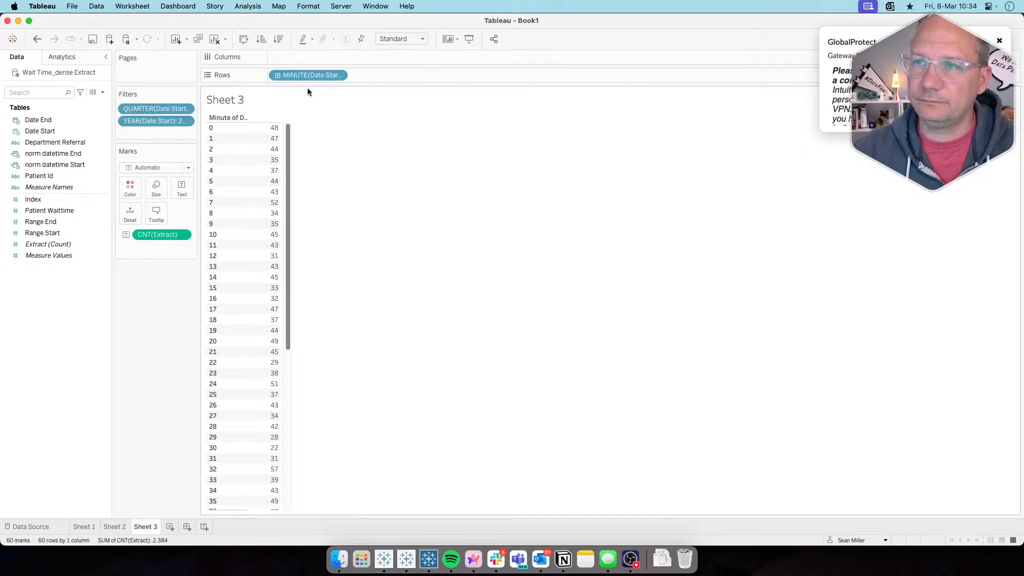
Remove the minute breakdown from Rows and undo back to the hourly breakdown of Date Start
left_click_drag(305, 76, 160, 319)
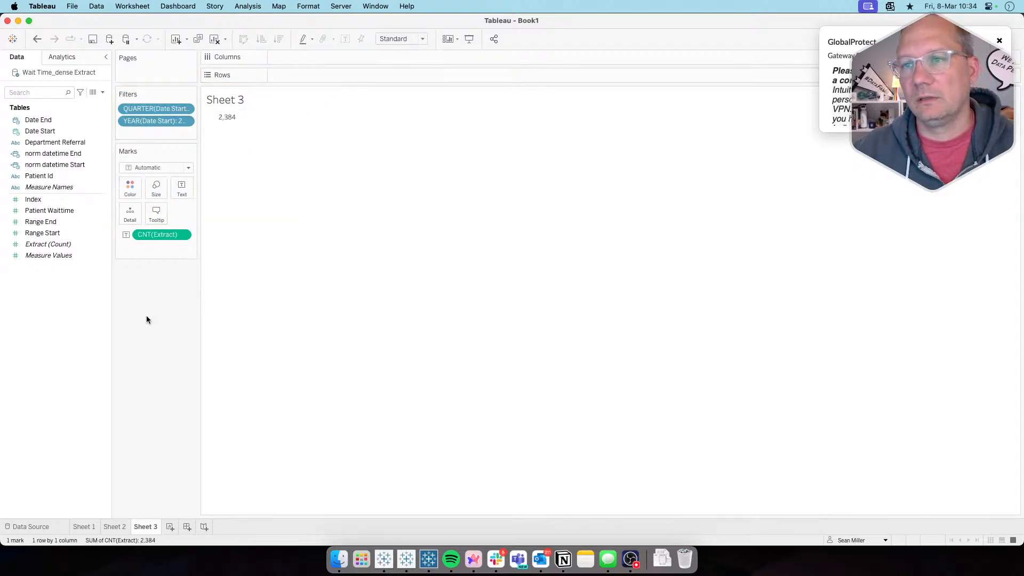
right_click(54, 308)
left_click(107, 284)
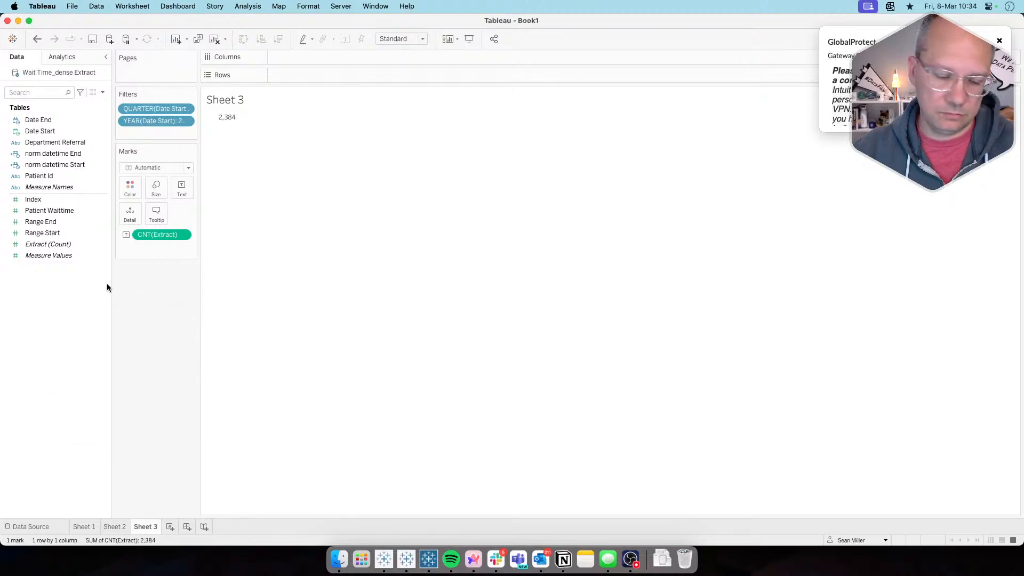
key("super+z")
Start a new calculated field containing DATEPART('minute',[Date Start])
right_click(59, 296)
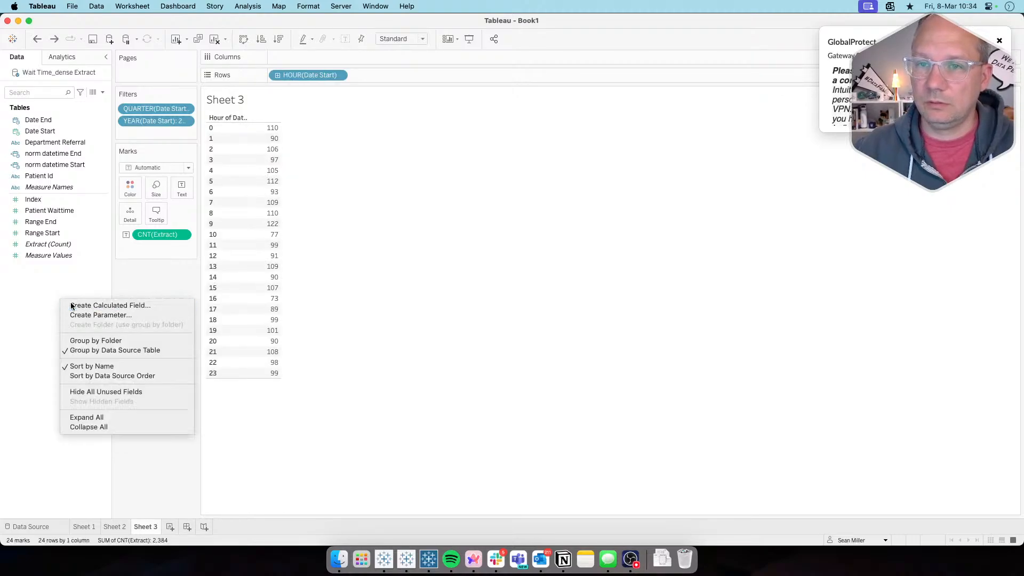
left_click(70, 301)
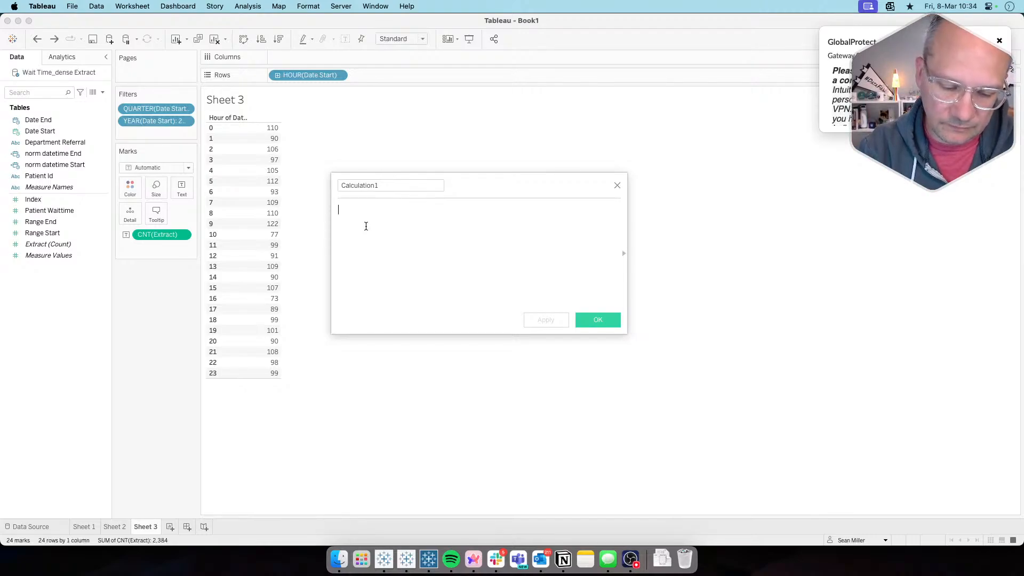
type("date")
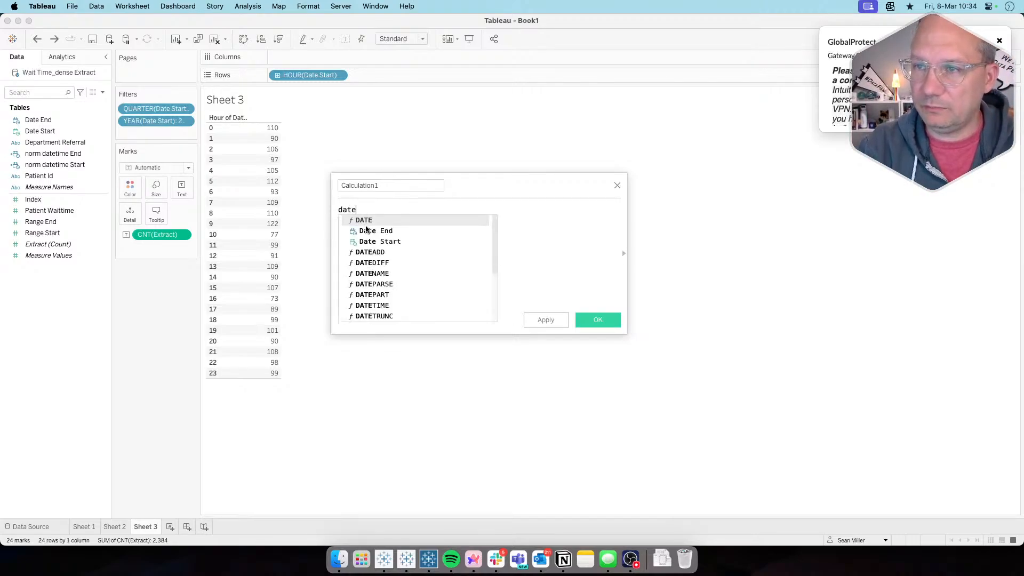
type("part")
key("Return")
type("'min")
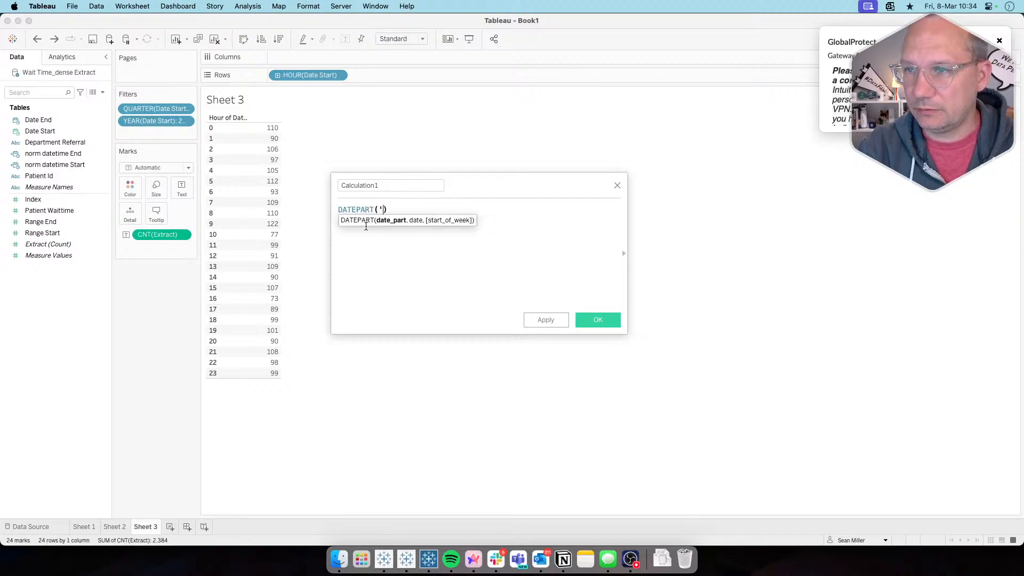
type("ute',")
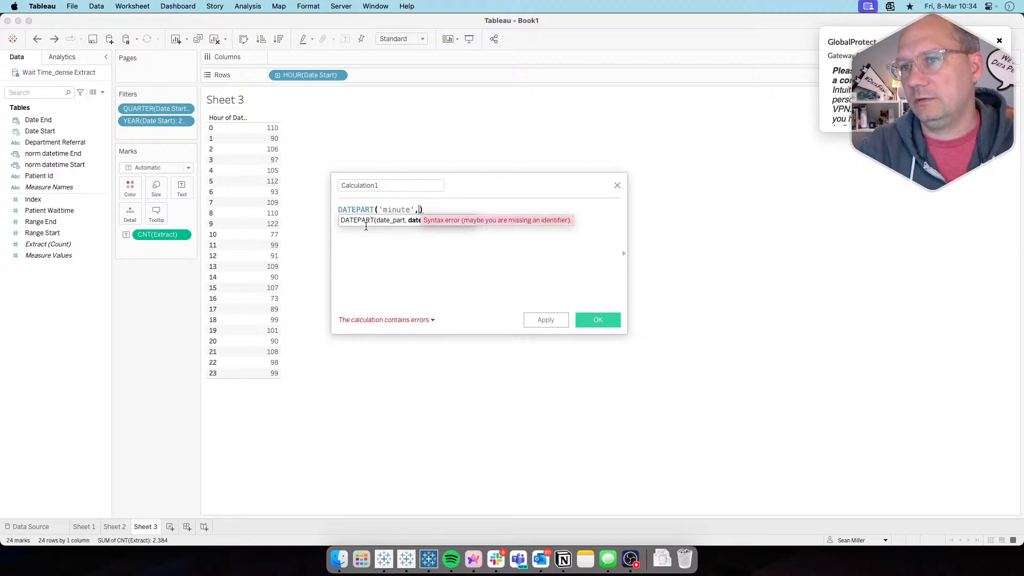
type("date")
key("Down")
key("Down")
key("Return")
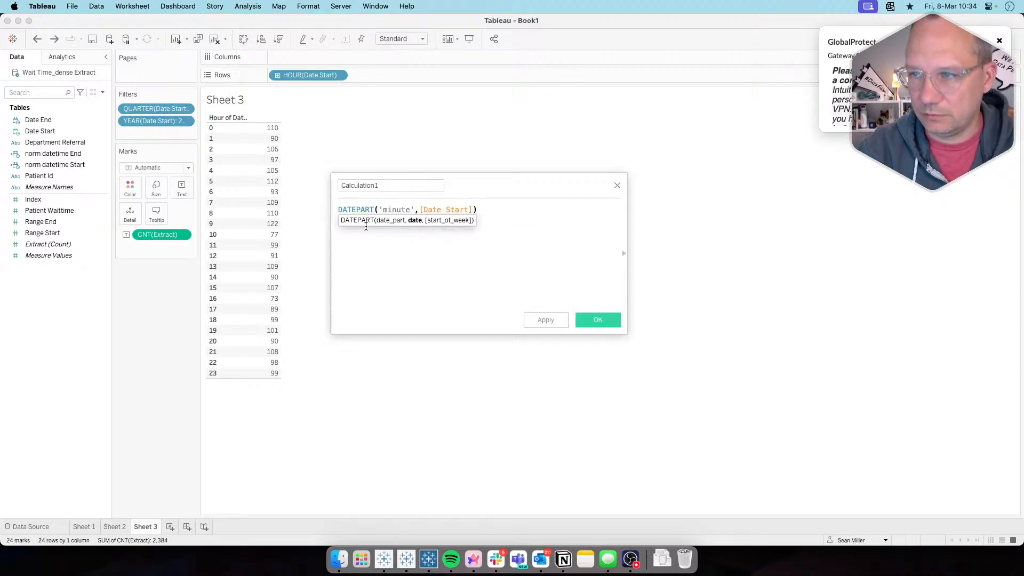
Extend the formula to test whether the minute is <30 and prefix it with if
type("<")
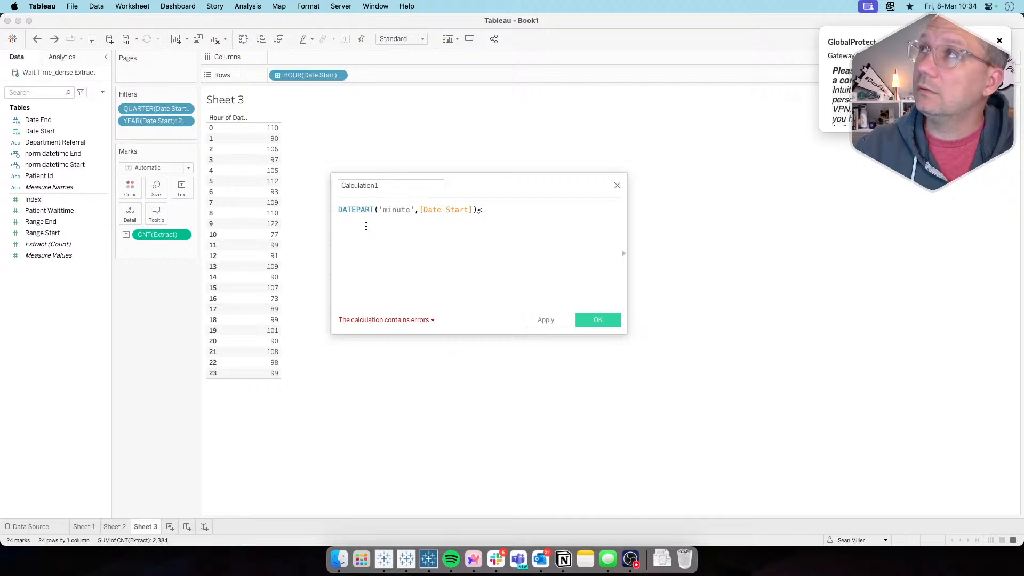
type("2")
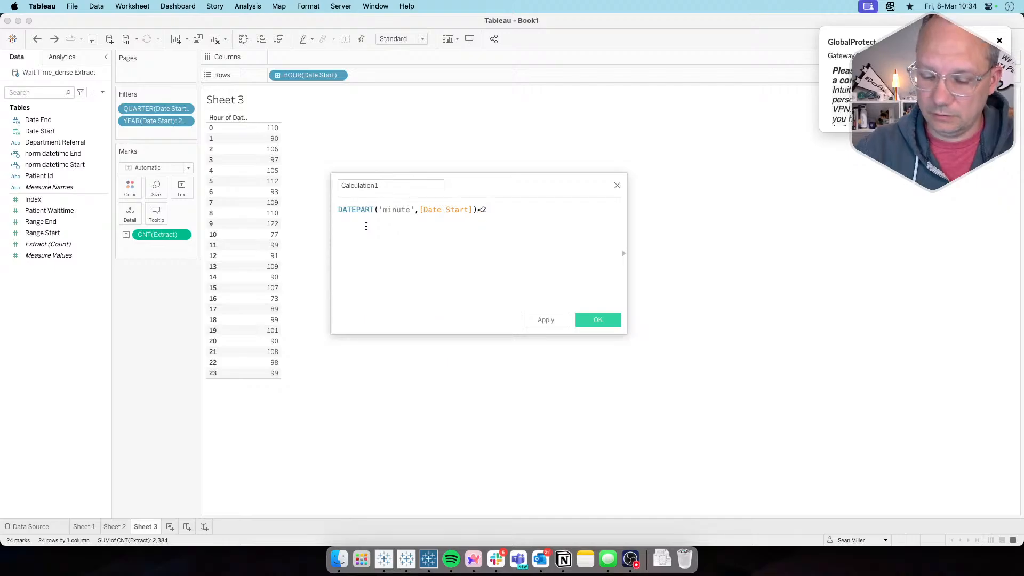
key("BackSpace")
type("30")
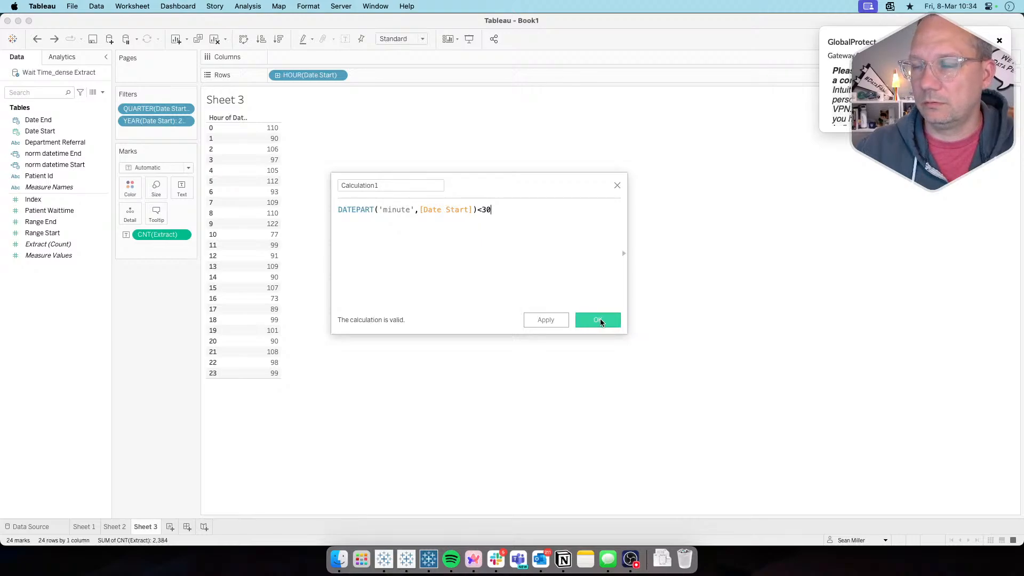
left_click(451, 211)
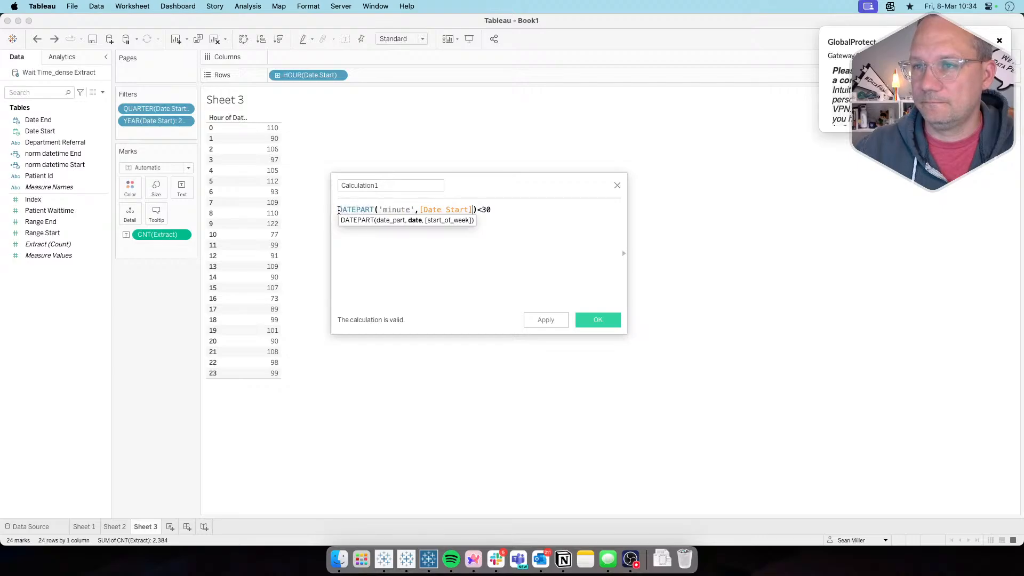
left_click(505, 210)
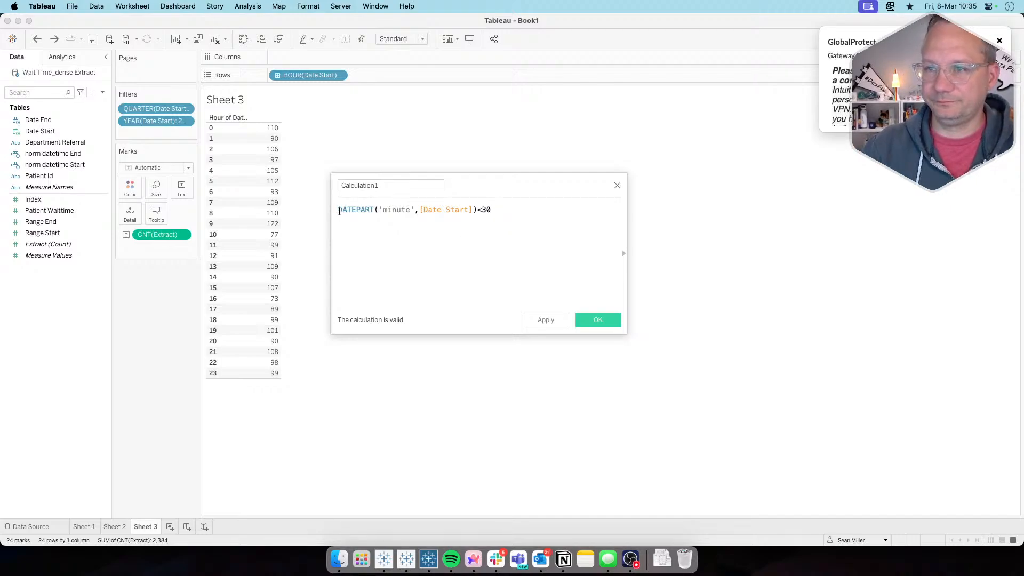
type("if")
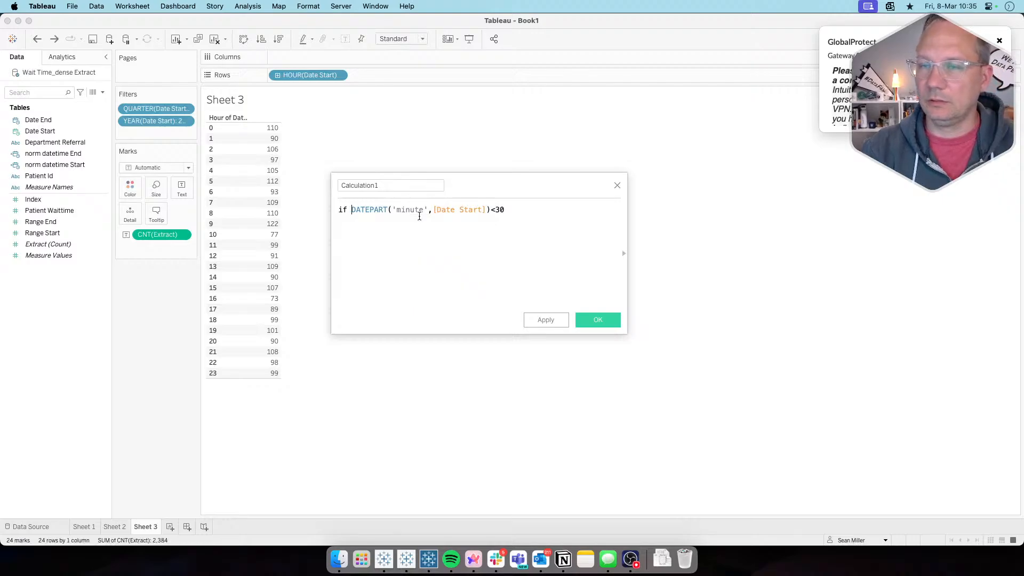
left_click(515, 210)
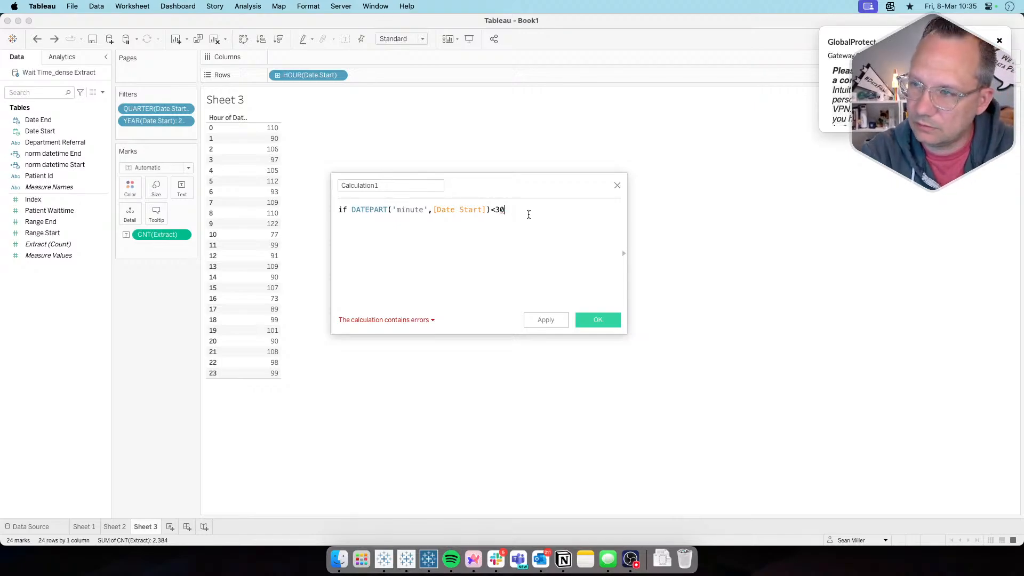
Add a then line below the condition that begins with the MAKETIME function
key("Return")
type("then ")
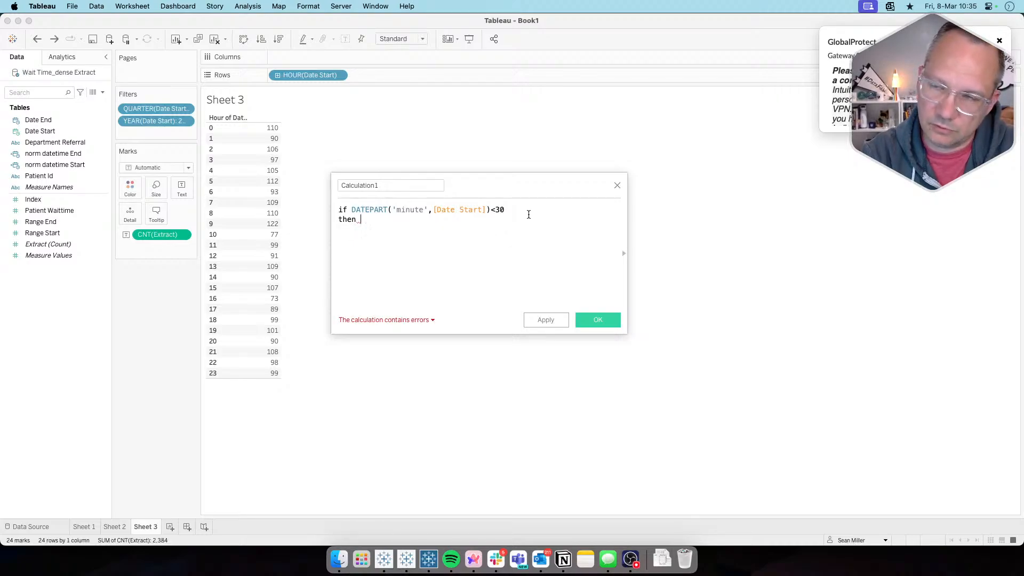
type("make")
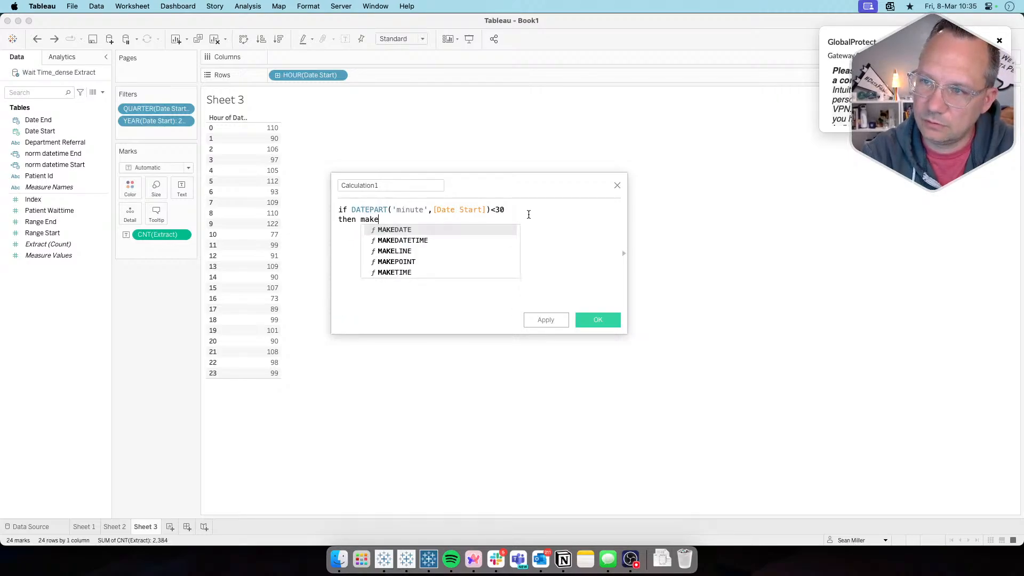
type("ti")
key("Return")
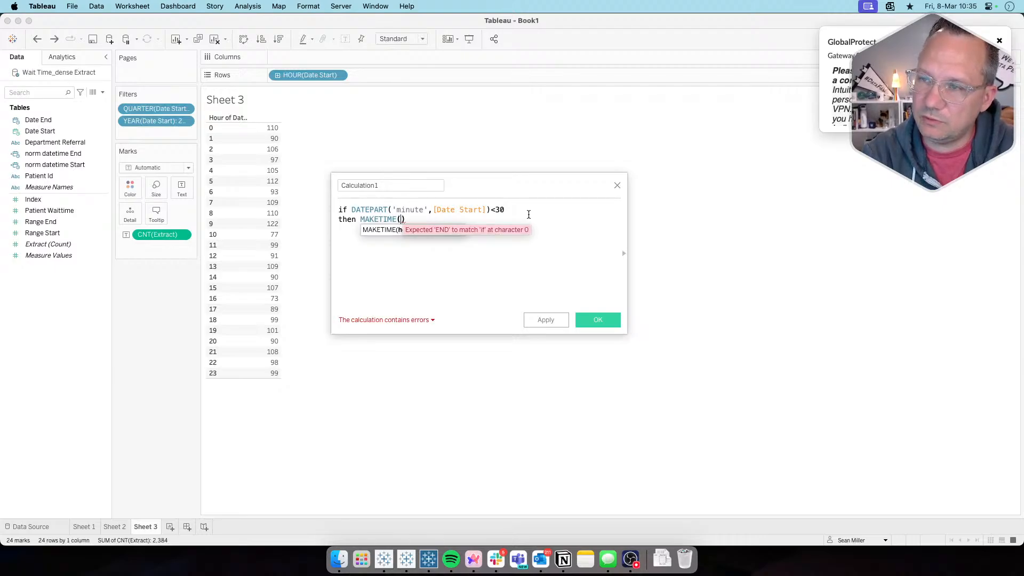
Fill the then branch's MAKETIME with DATEPART('hour',[Date Start]) as the hour and 00 as the minute
type("datepart")
key("Return")
type("'")
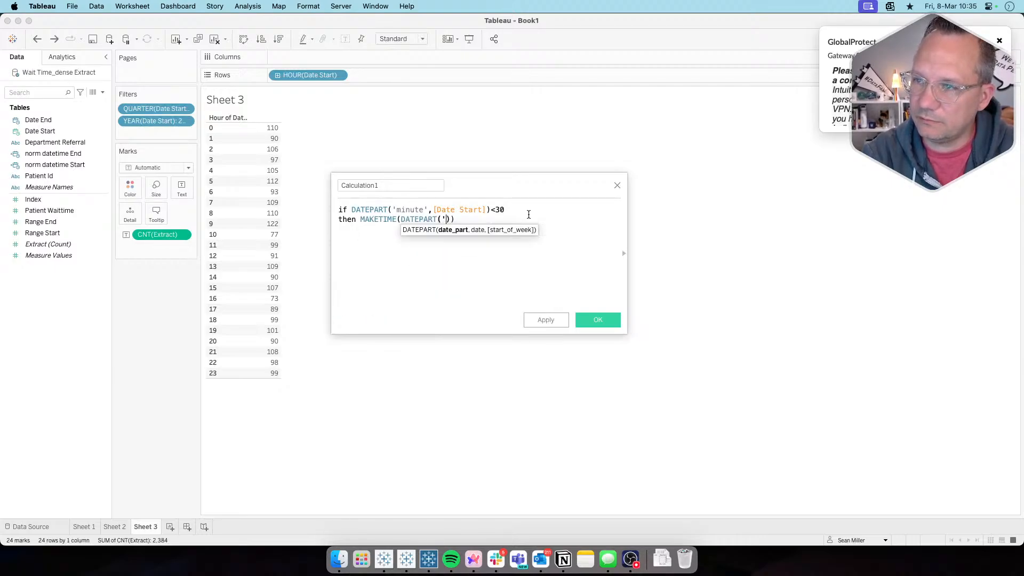
type("hour',")
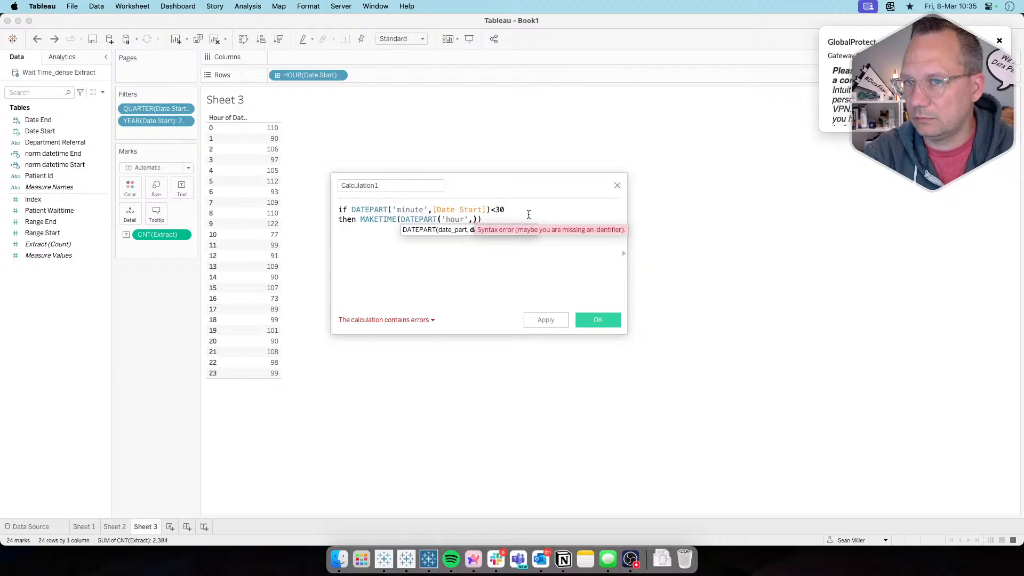
type("date")
key("Down")
key("Down")
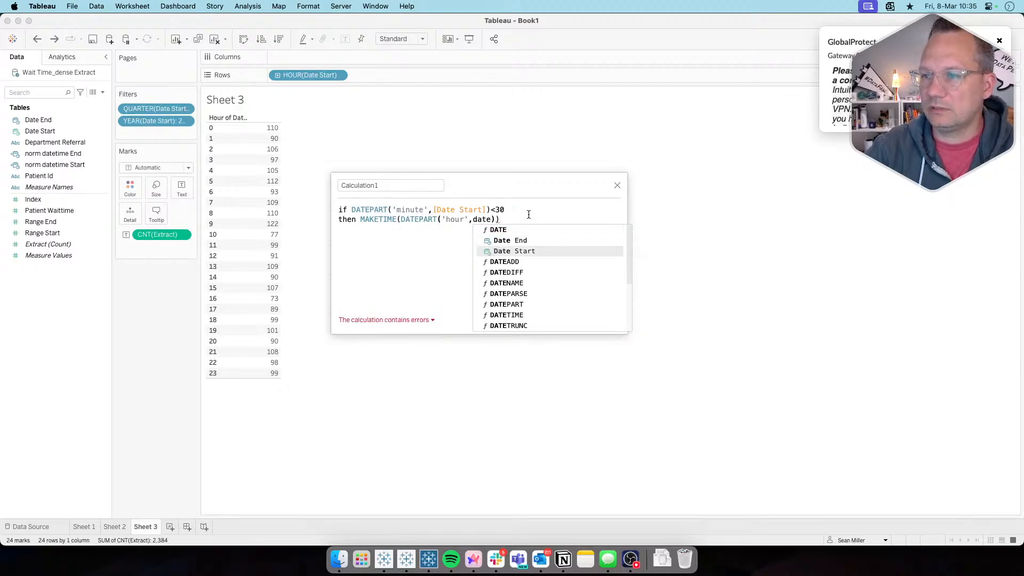
key("Return")
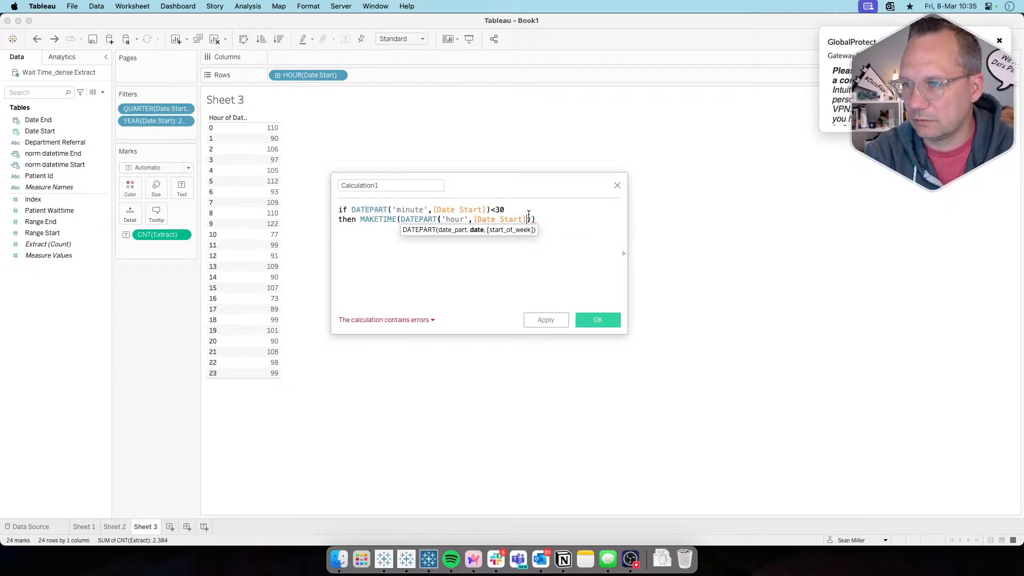
type(")")
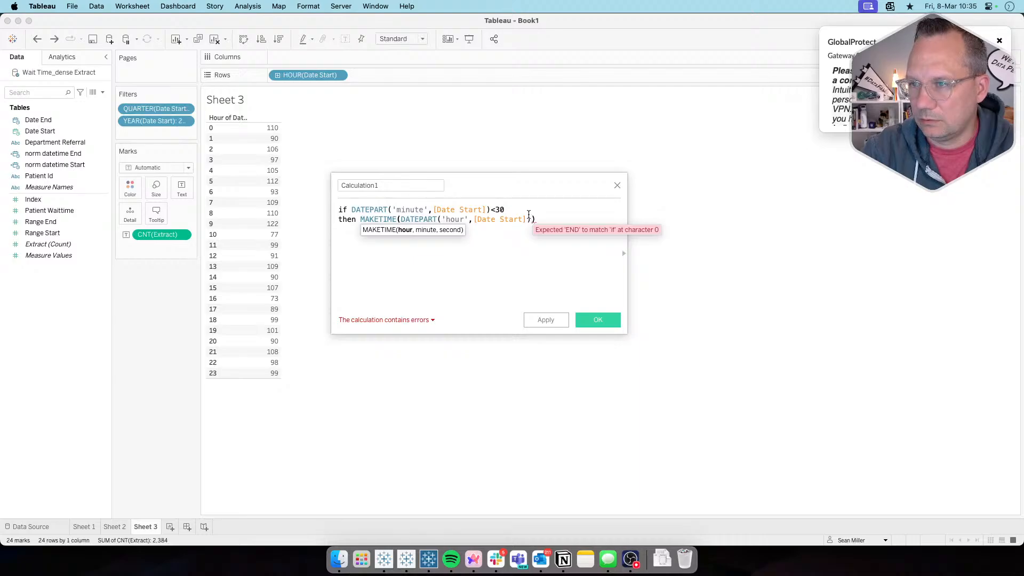
type(",")
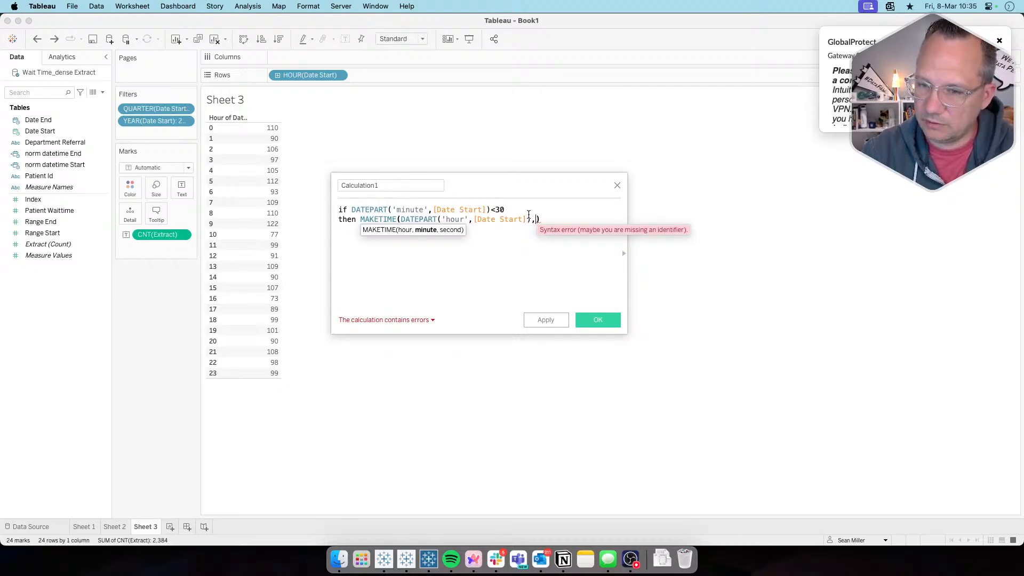
type("00")
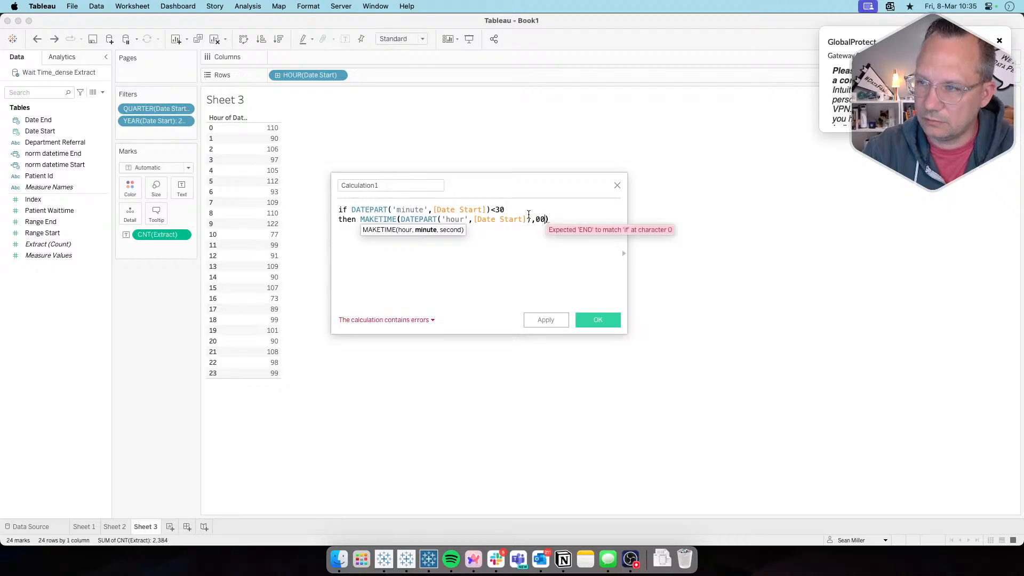
type(")")
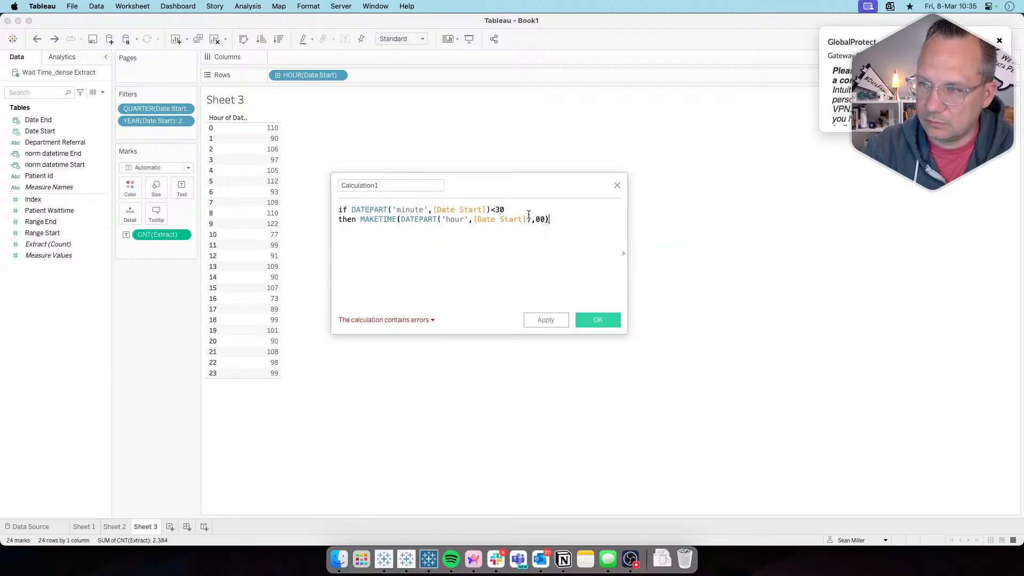
Add an else line and copy the MAKETIME expression from the then branch into it
key("Return")
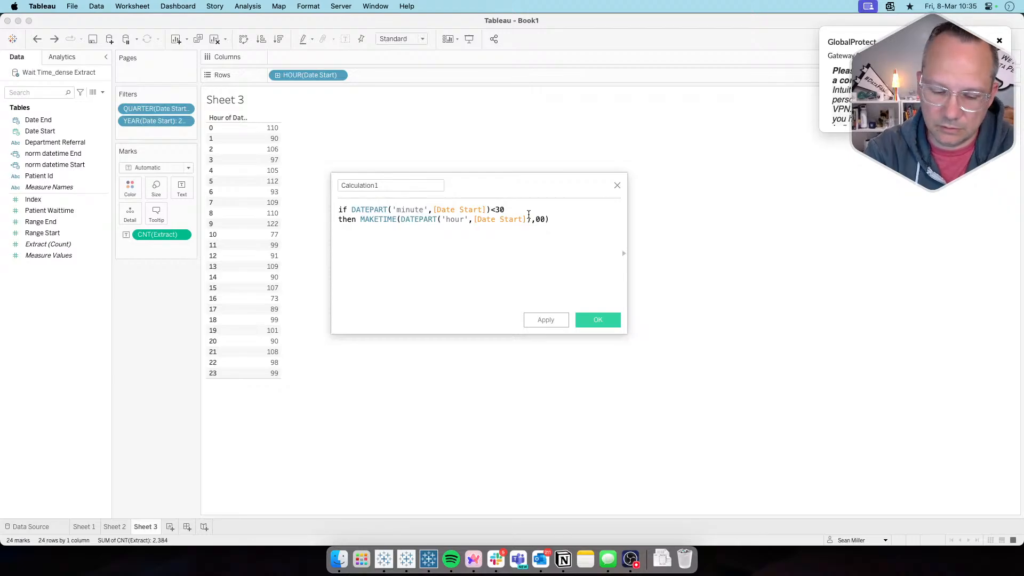
type("else")
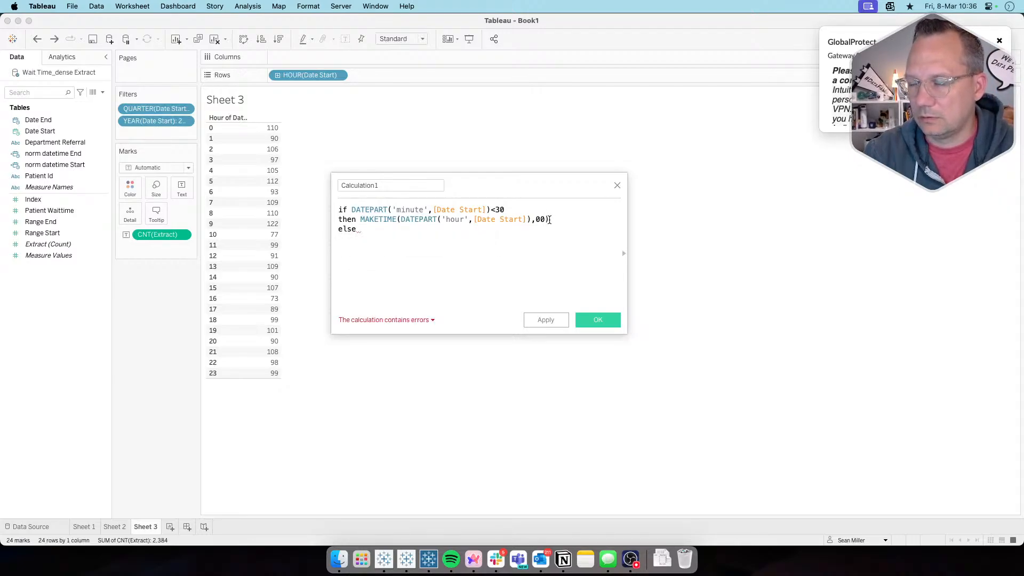
left_click_drag(549, 219, 453, 224)
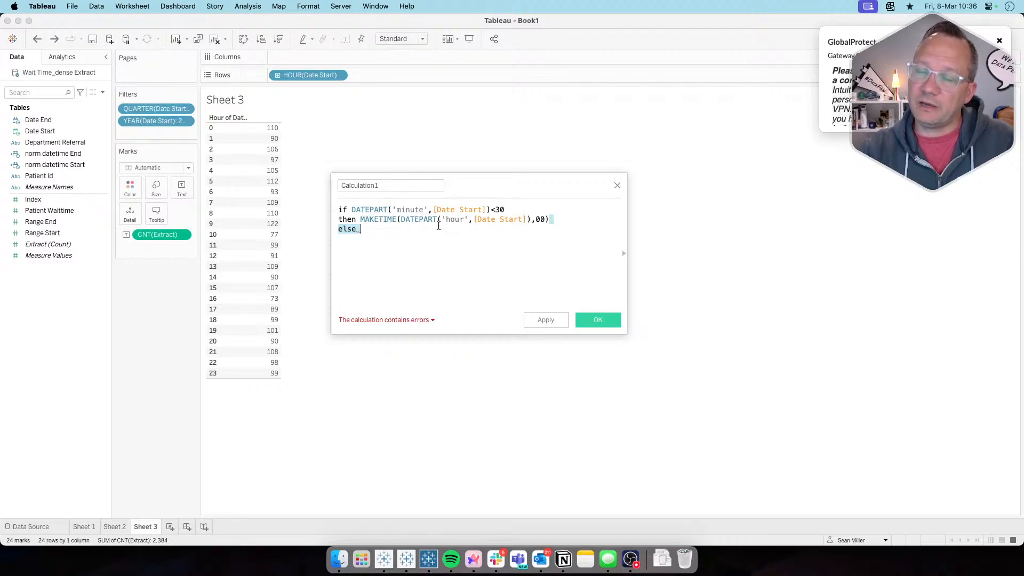
left_click_drag(438, 226, 360, 222)
key("super+c")
left_click(370, 228)
key("super+v")
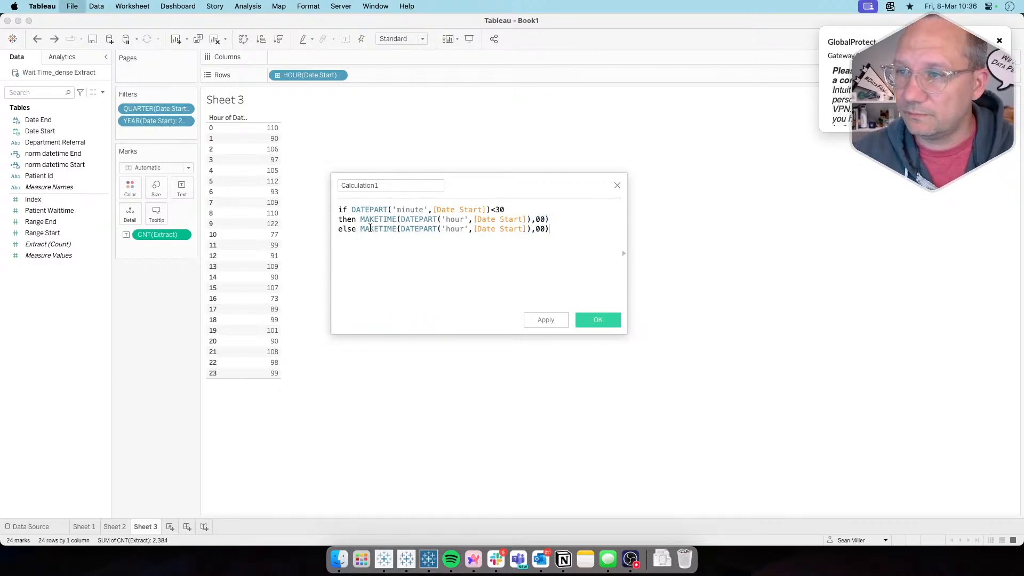
Set the else branch's MAKETIME minute to 30 and close the if statement with END
left_click(542, 228)
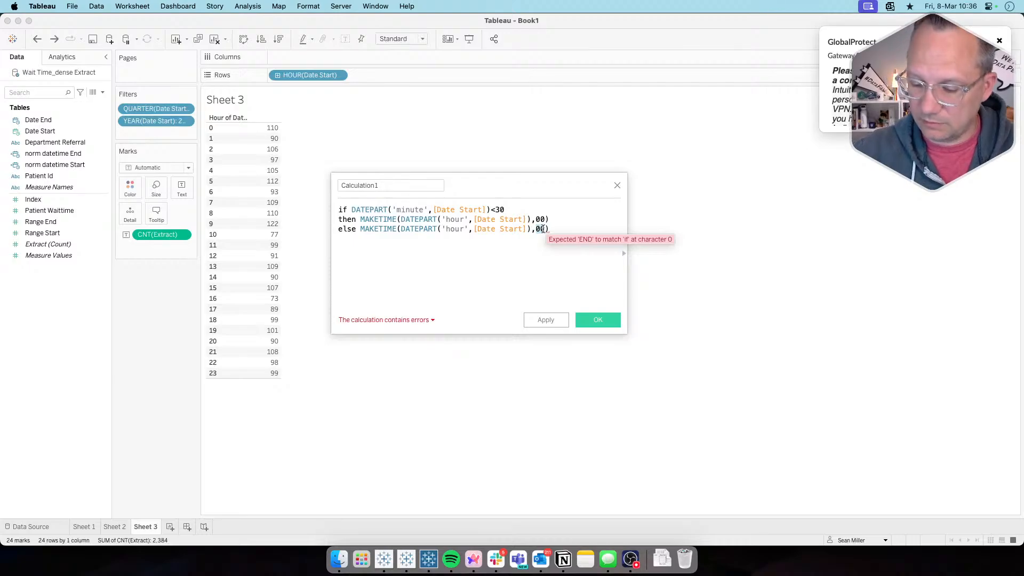
key("BackSpace")
type("3")
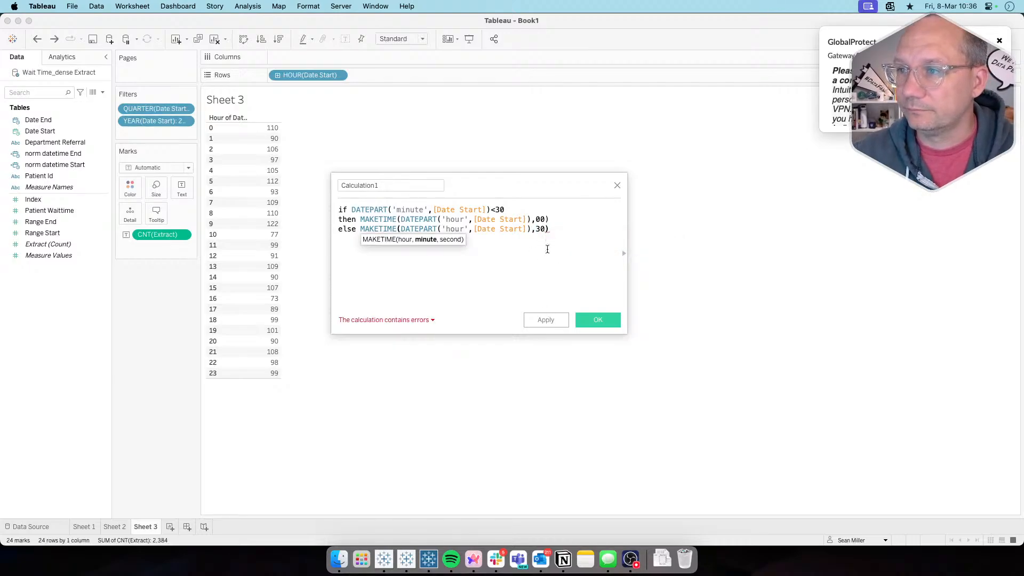
left_click(555, 229)
key("Return")
type("END")
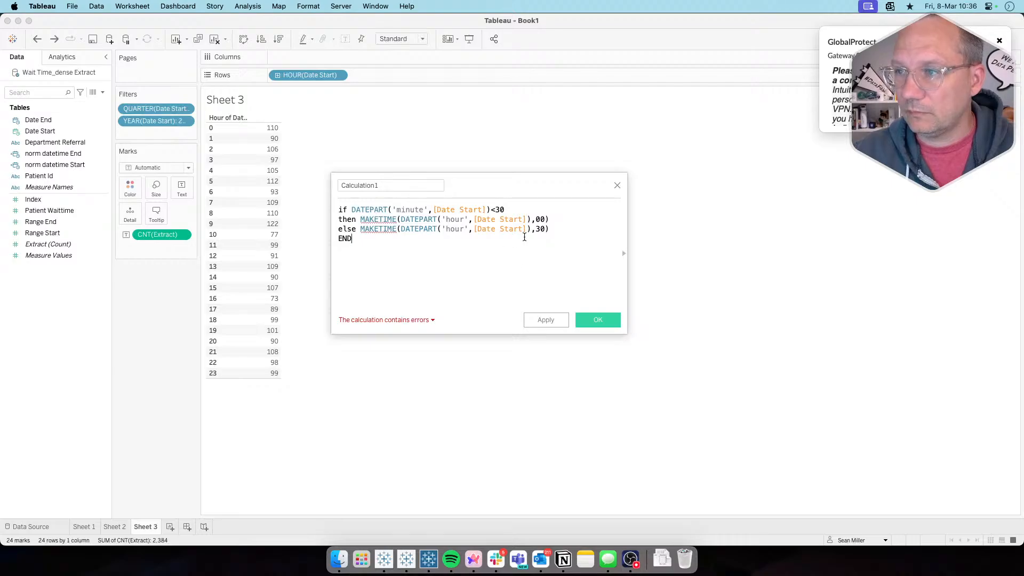
Add 00 as the seconds argument to the MAKETIME calls in both the then and else branches
left_click(545, 219)
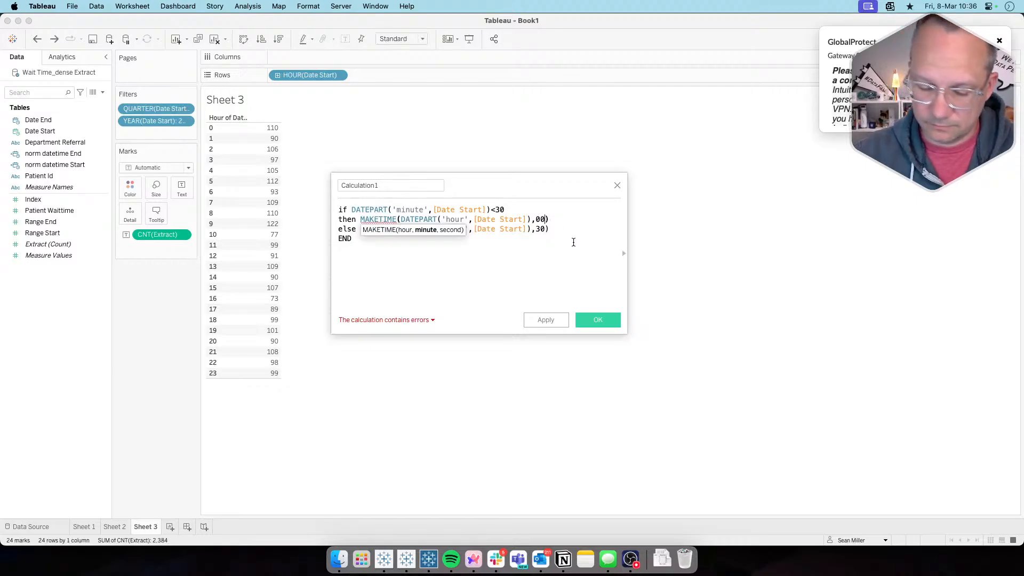
type(",00")
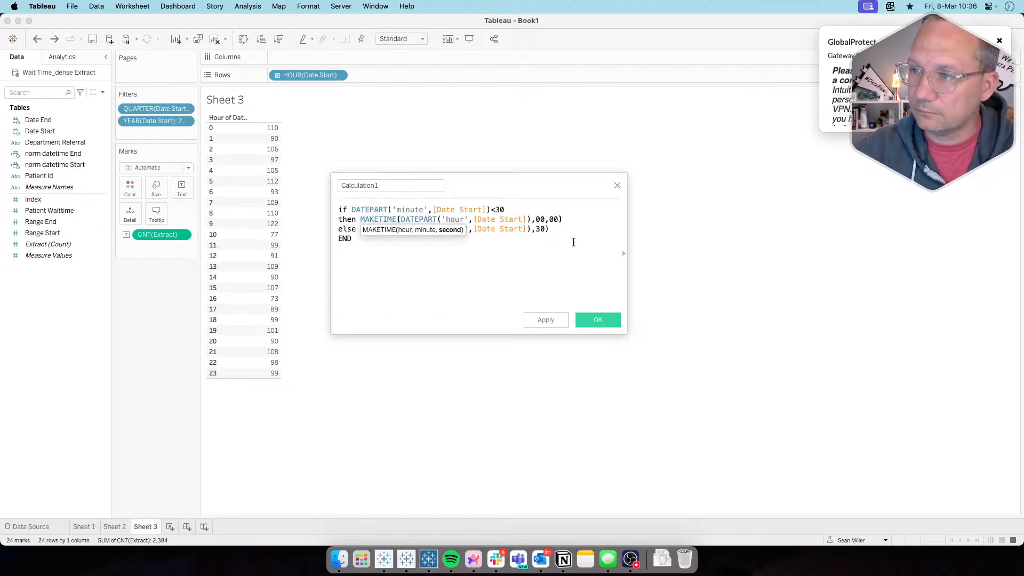
key("Down")
key("Left")
type(",00")
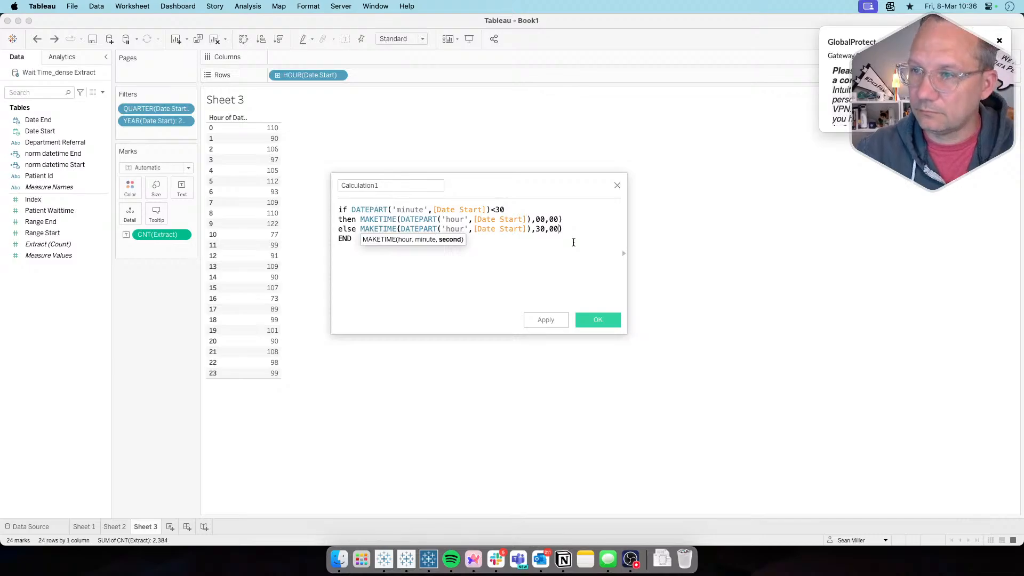
left_click(574, 250)
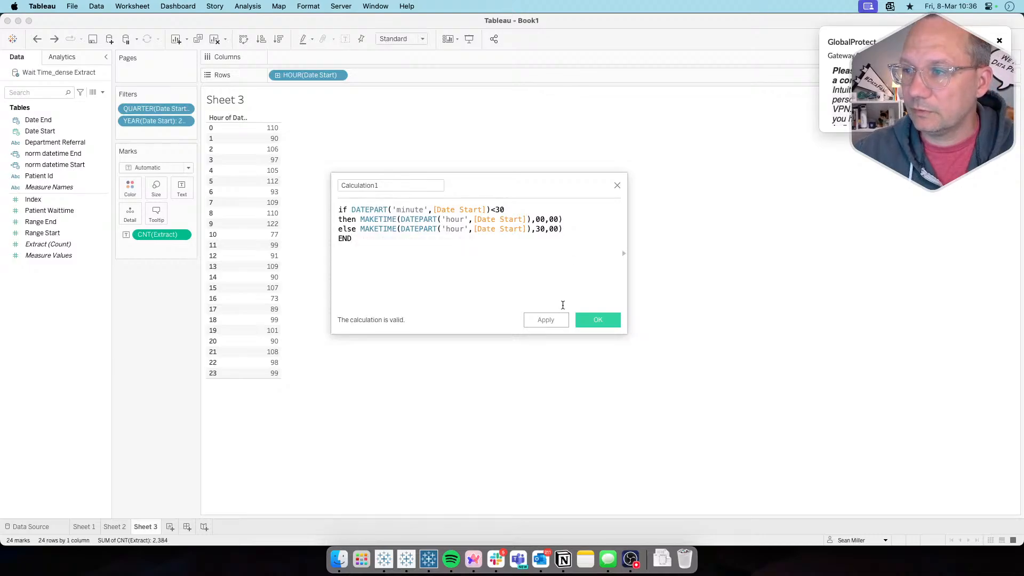
Save Calculation1 and add it to Rows after HOUR(Date Start) on Sheet 3 as a discrete exact date
left_click(590, 318)
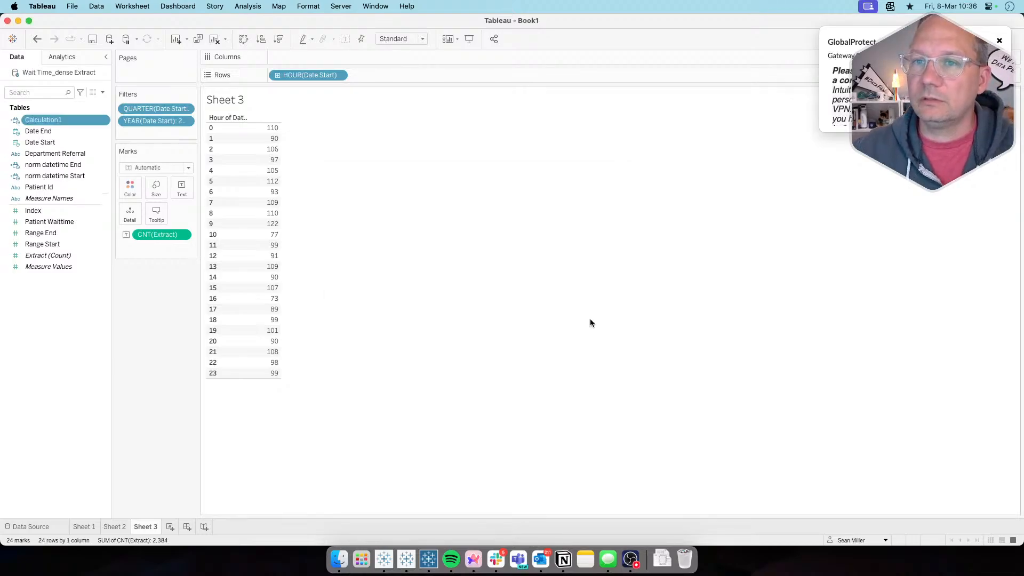
left_click_drag(52, 119, 386, 74)
left_click(418, 75)
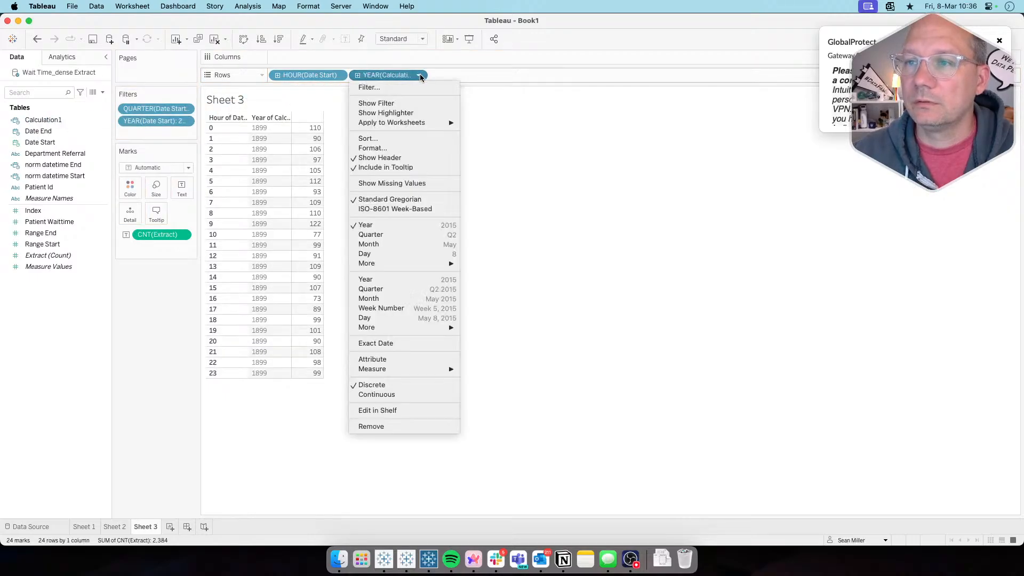
left_click(408, 342)
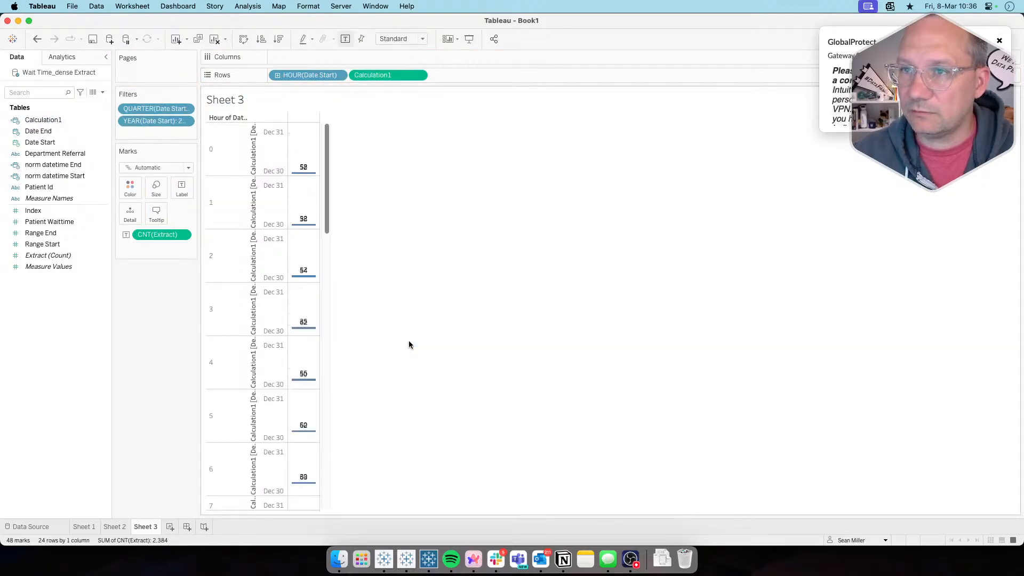
left_click(418, 76)
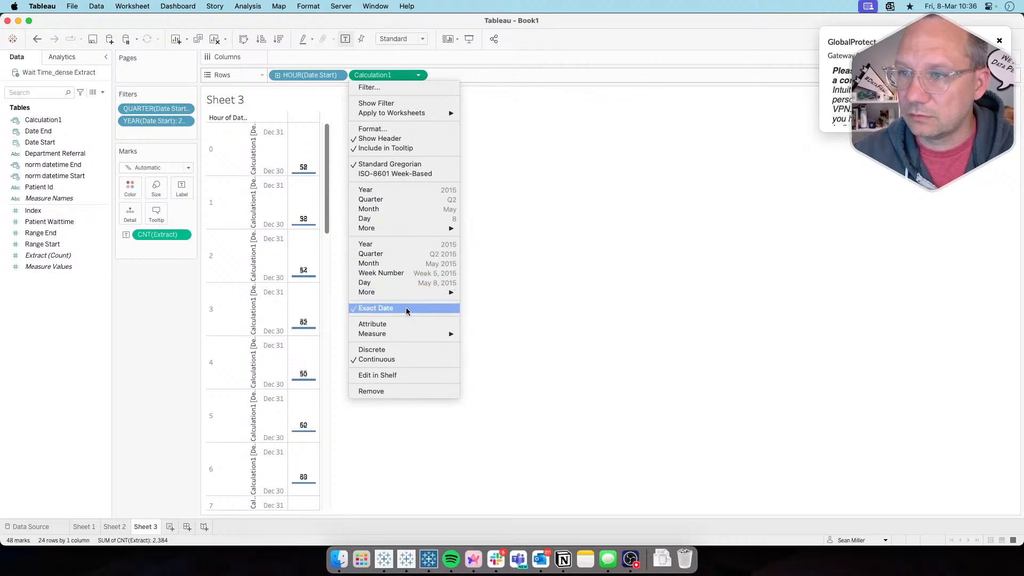
left_click(400, 349)
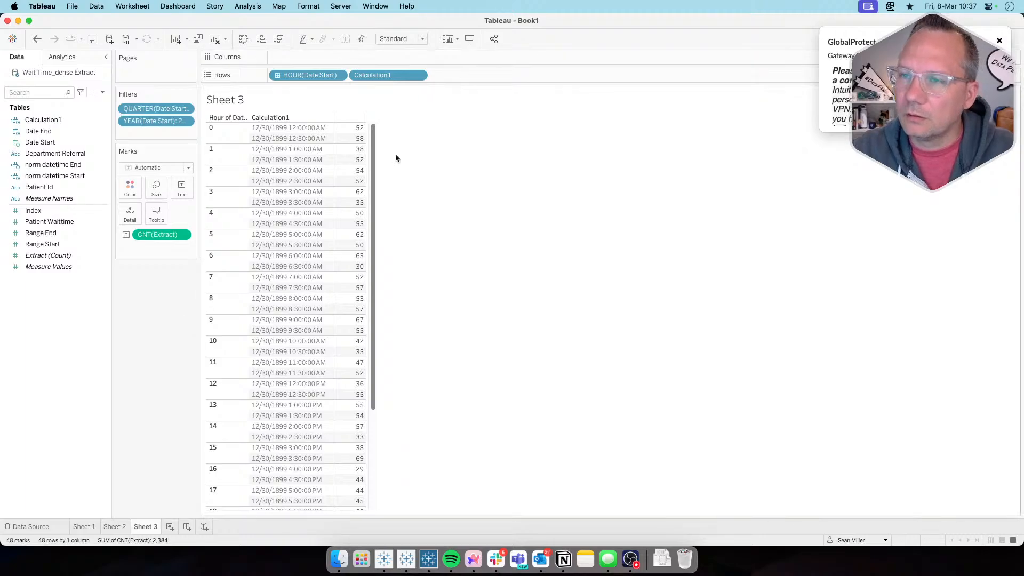
mouse_move(345, 140)
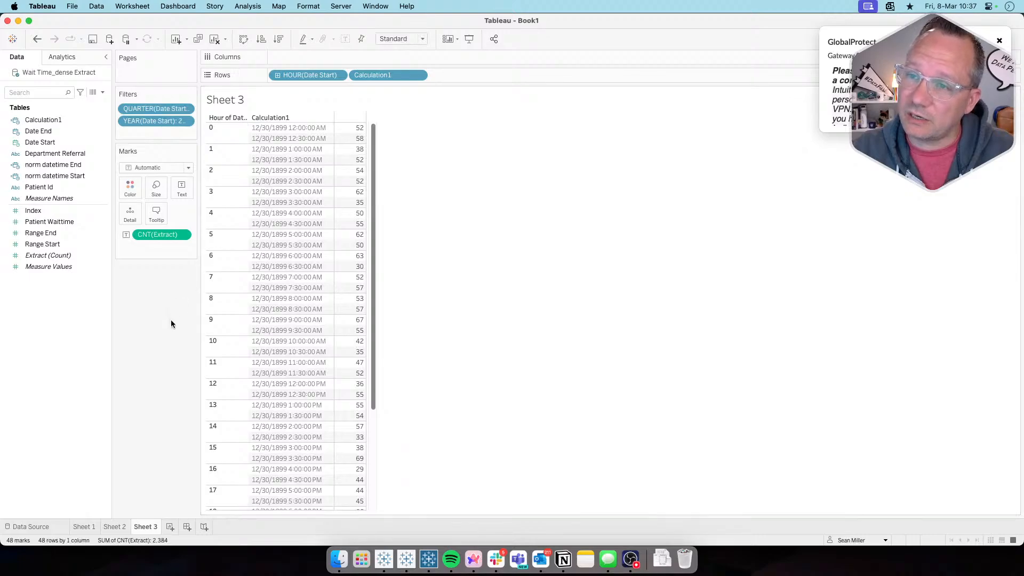
key("super+Tab")
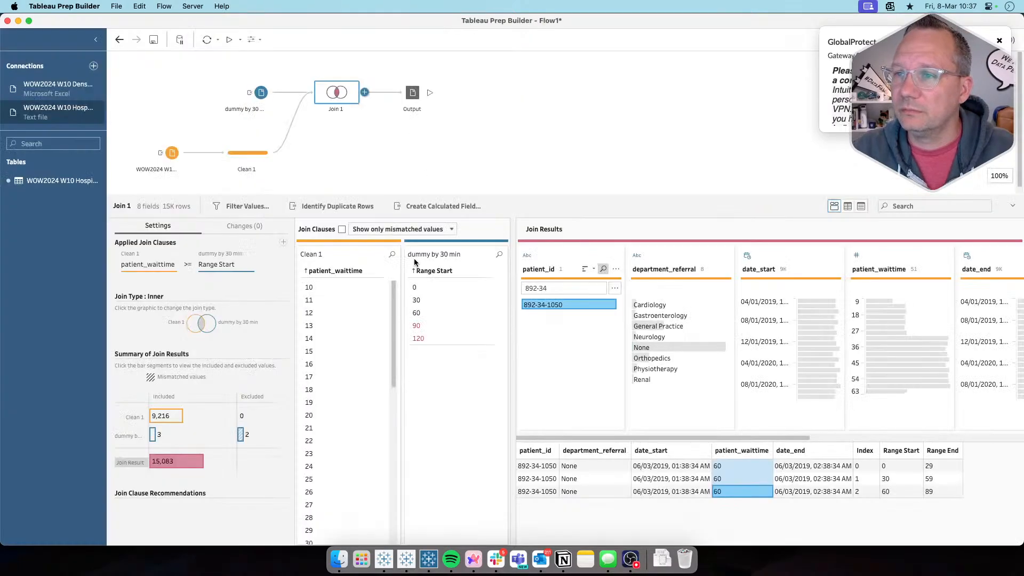
key("super+Tab")
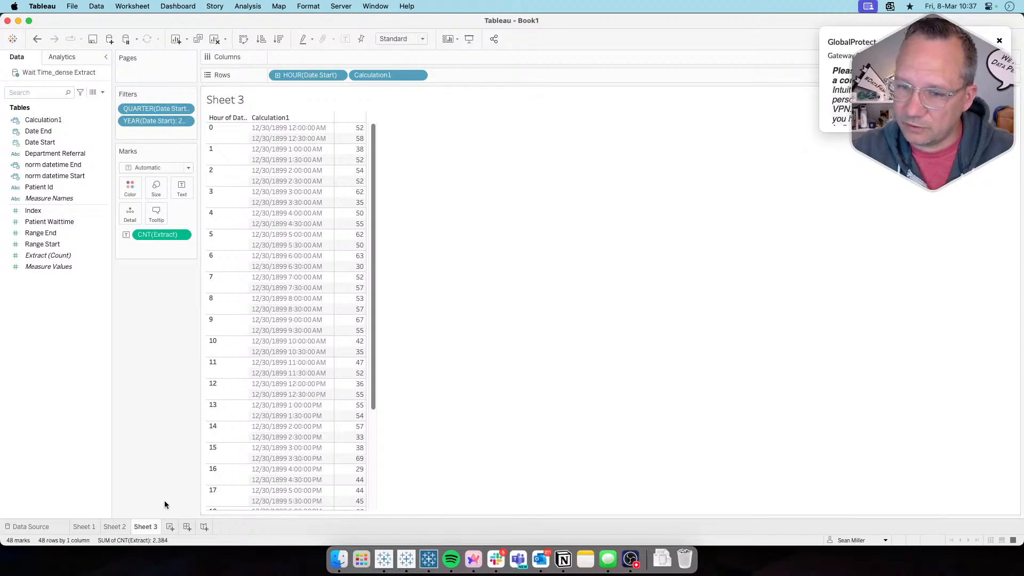
On Sheet 2, add Calculation1 to the end of Rows as a discrete exact date
left_click(119, 527)
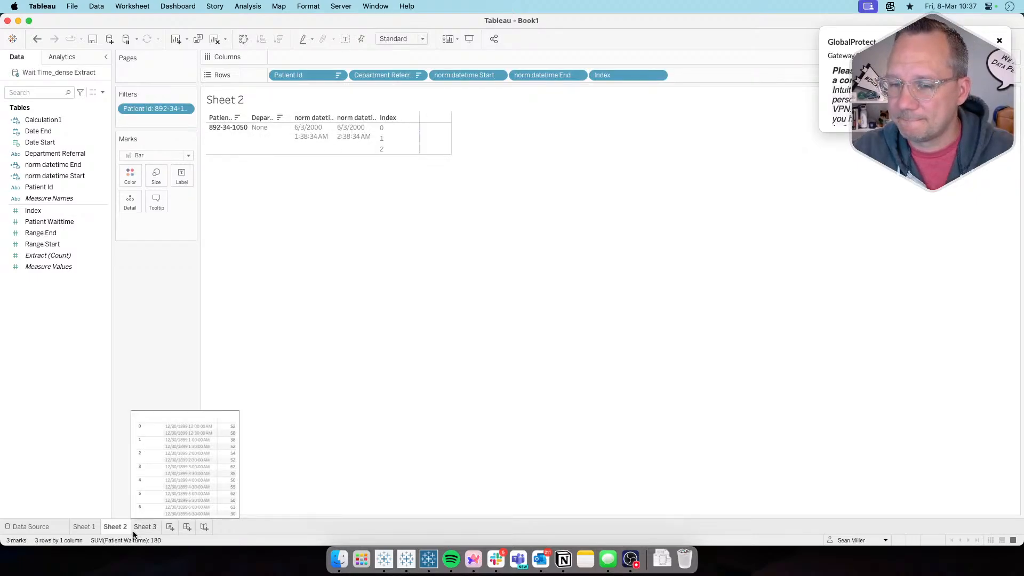
left_click(35, 121)
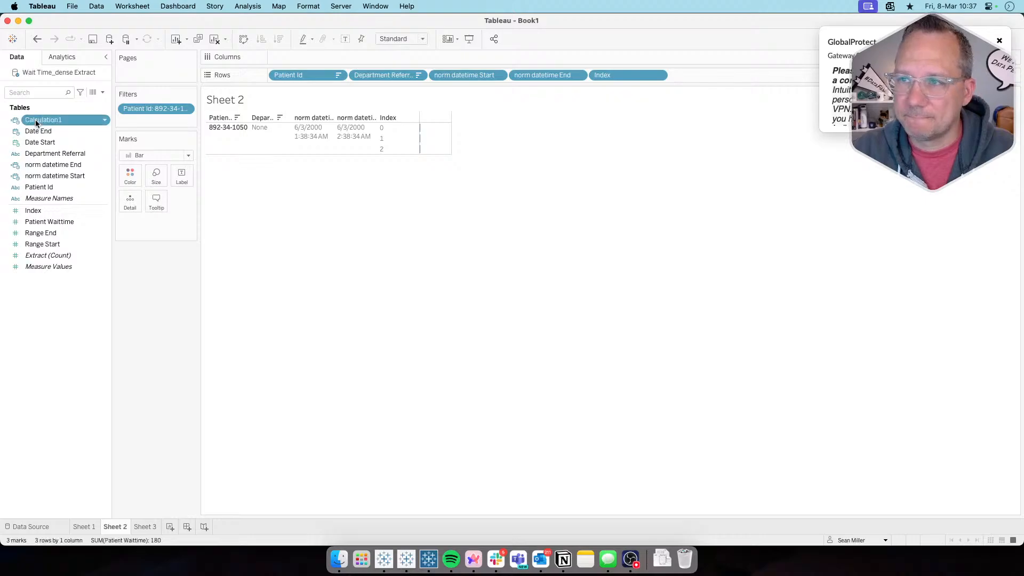
left_click_drag(35, 119, 719, 76)
left_click(738, 75)
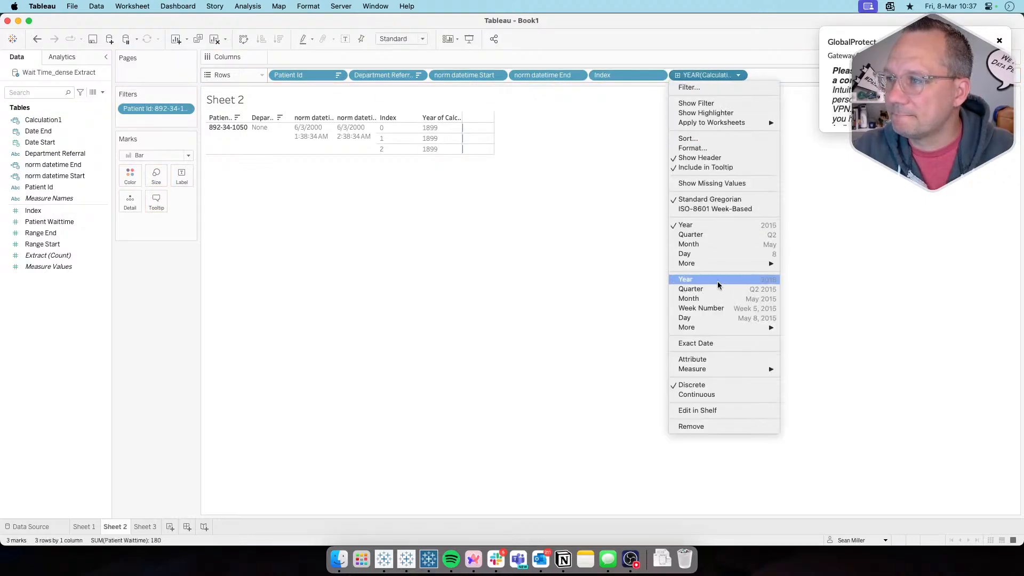
left_click(710, 343)
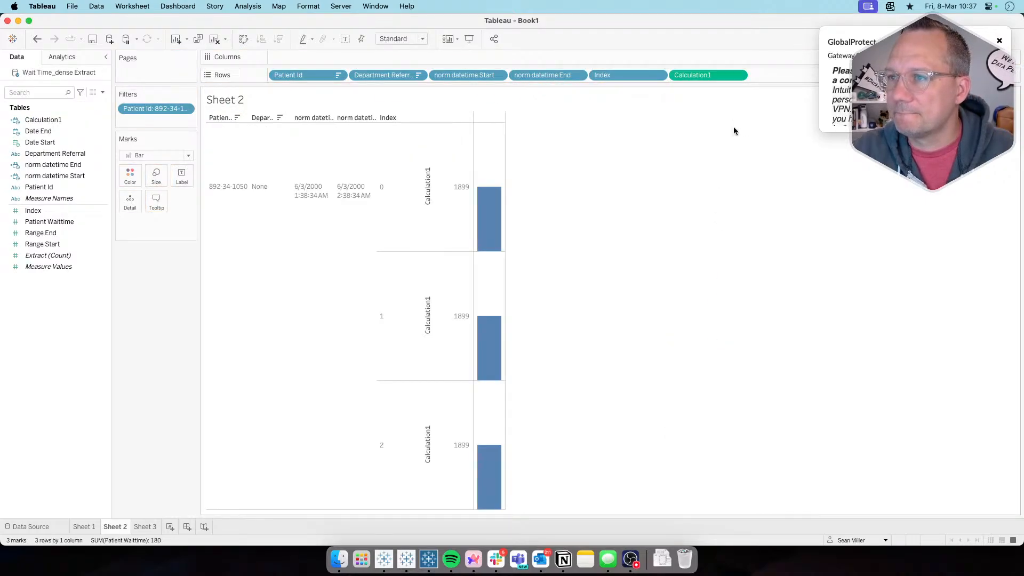
left_click(738, 75)
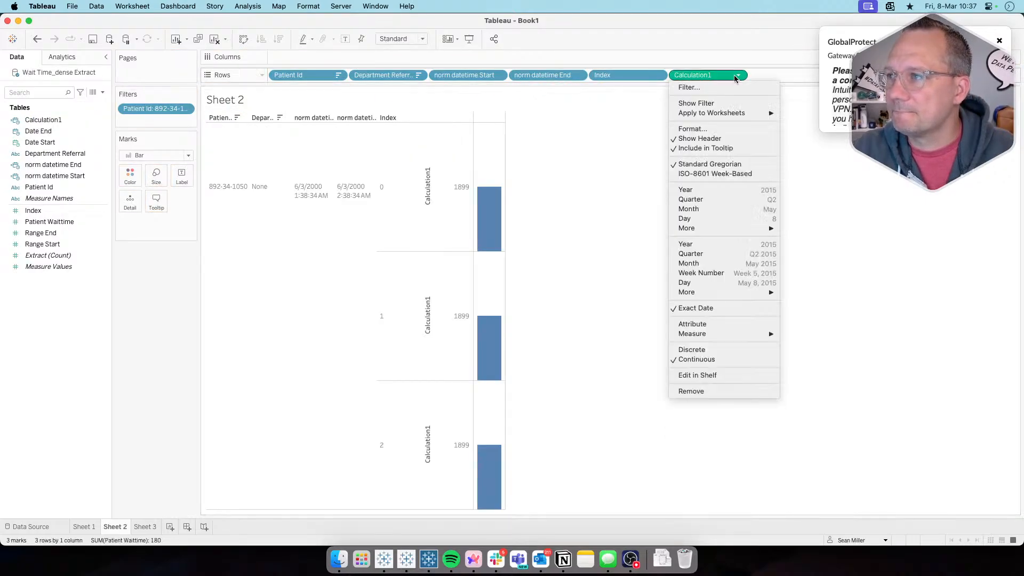
left_click(709, 349)
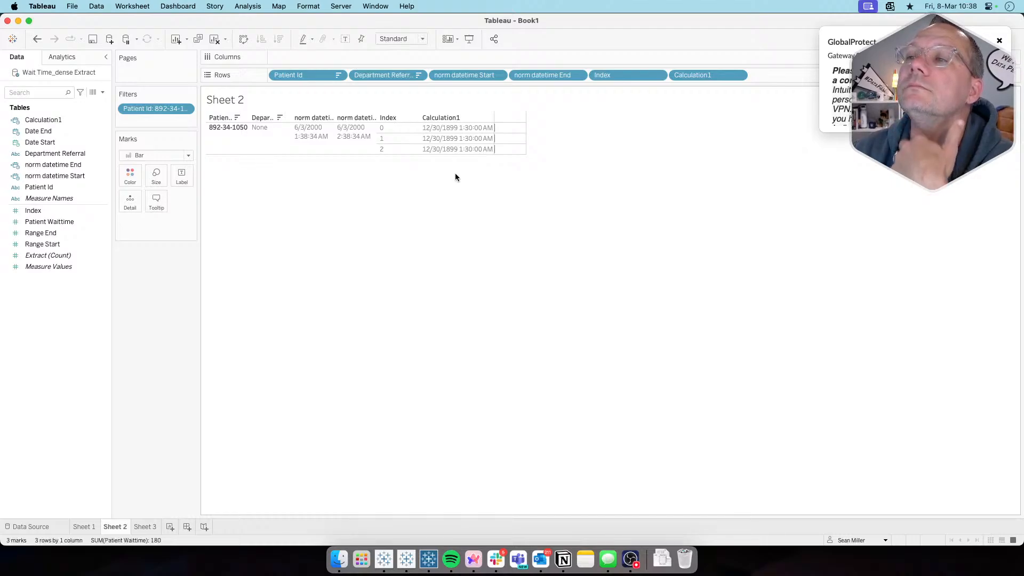
Create a calculated field named Add time and begin its formula with [Calculation1]+
right_click(40, 349)
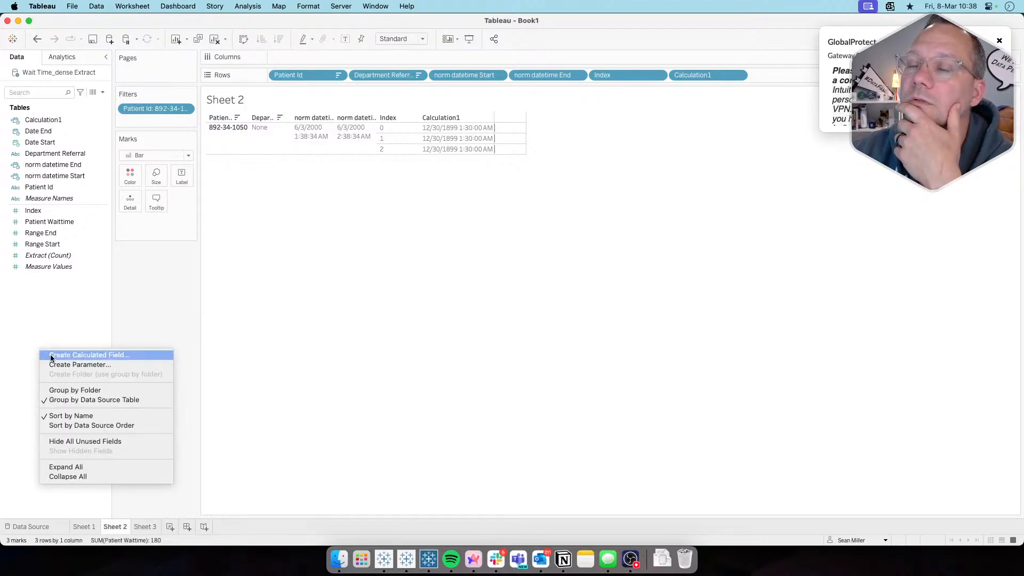
left_click(51, 355)
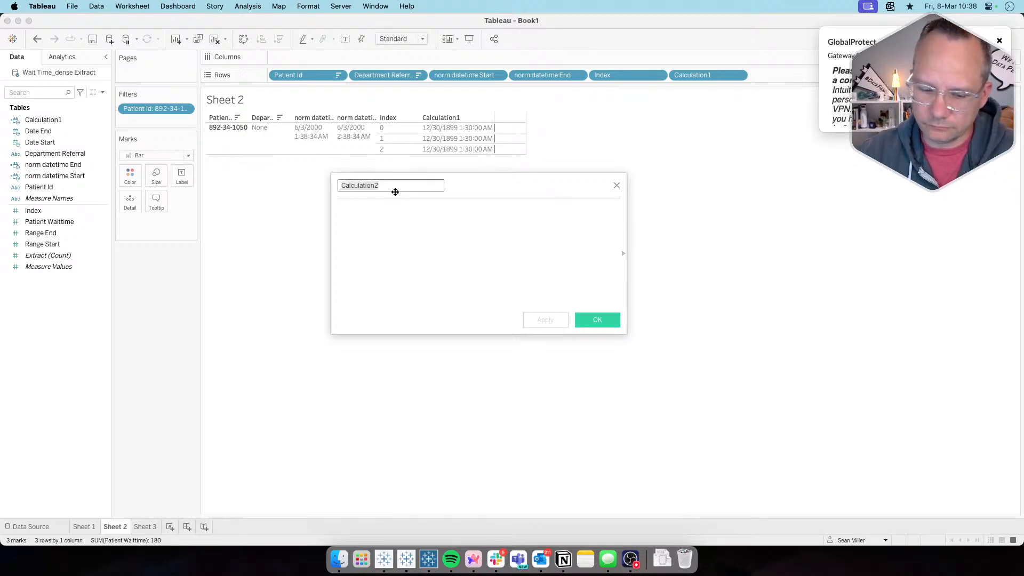
type("Add time")
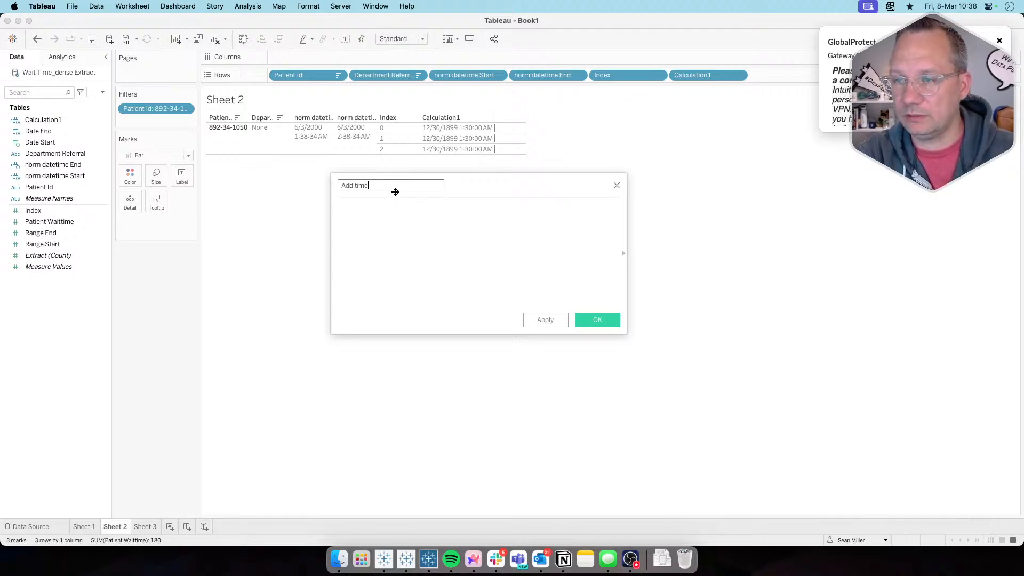
key("Tab")
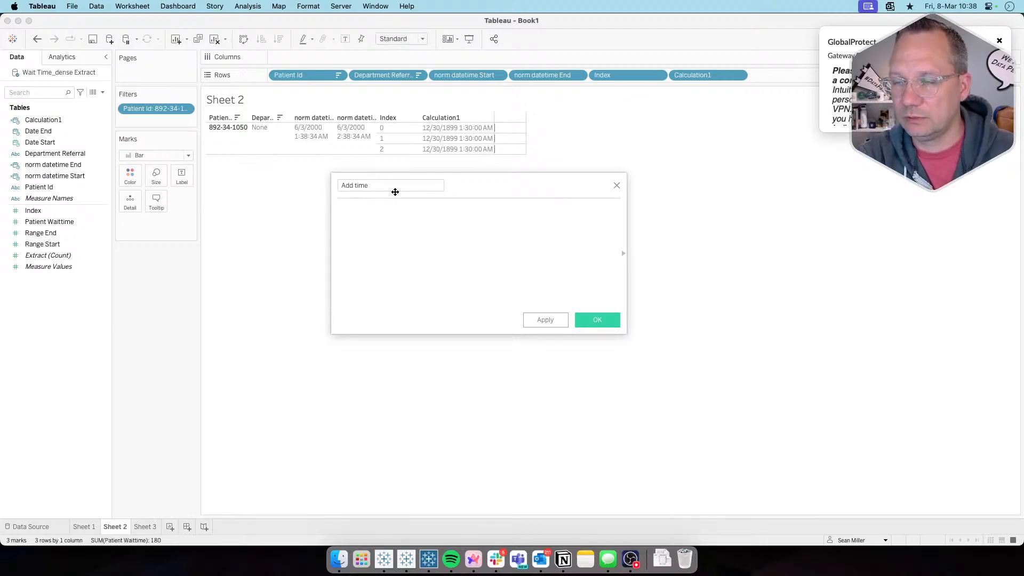
type("cac")
key("BackSpace")
type("l")
key("Return")
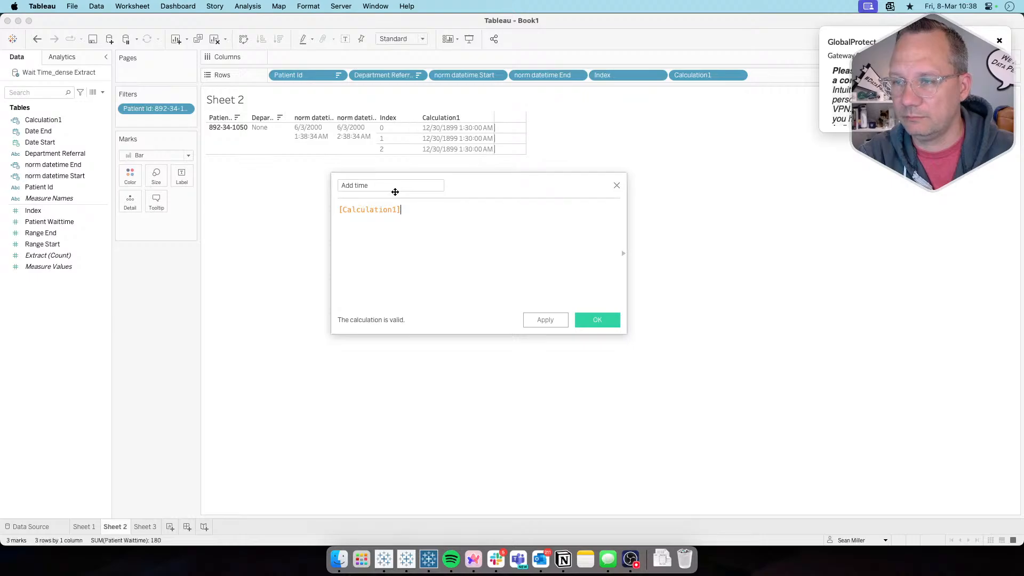
type("+")
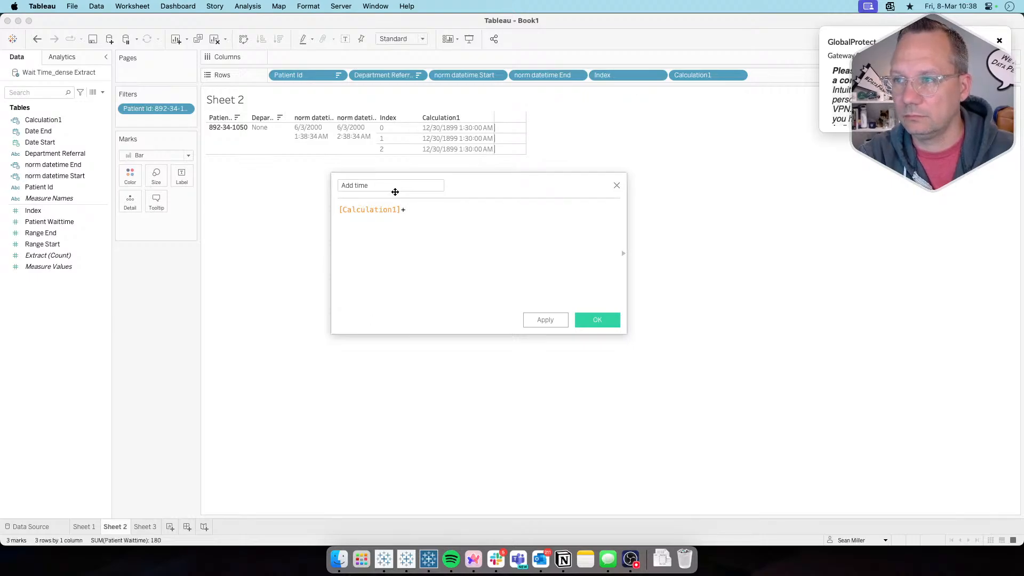
On a new line of the Add time formula, open a parenthesis and start a case statement on [Index]
key("Return")
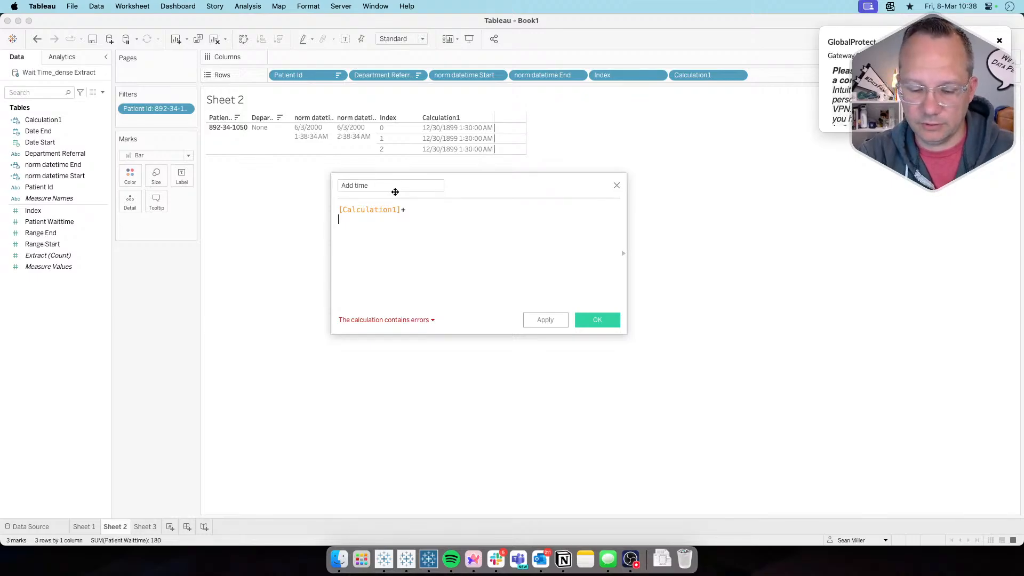
key("Return")
type("(case   ")
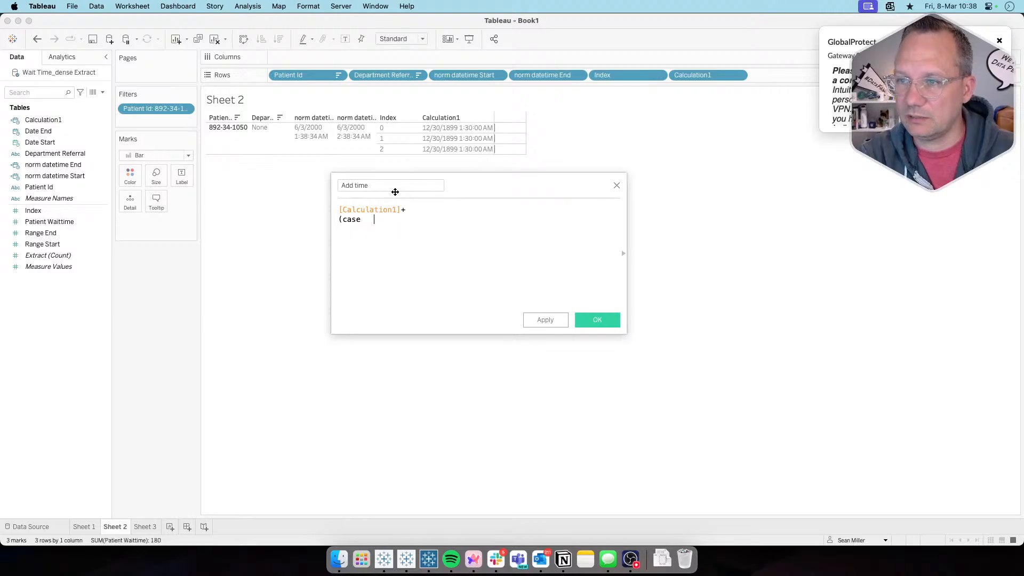
type("ind")
key("BackSpace")
key("BackSpace")
key("BackSpace")
key("BackSpace")
key("BackSpace")
key("BackSpace")
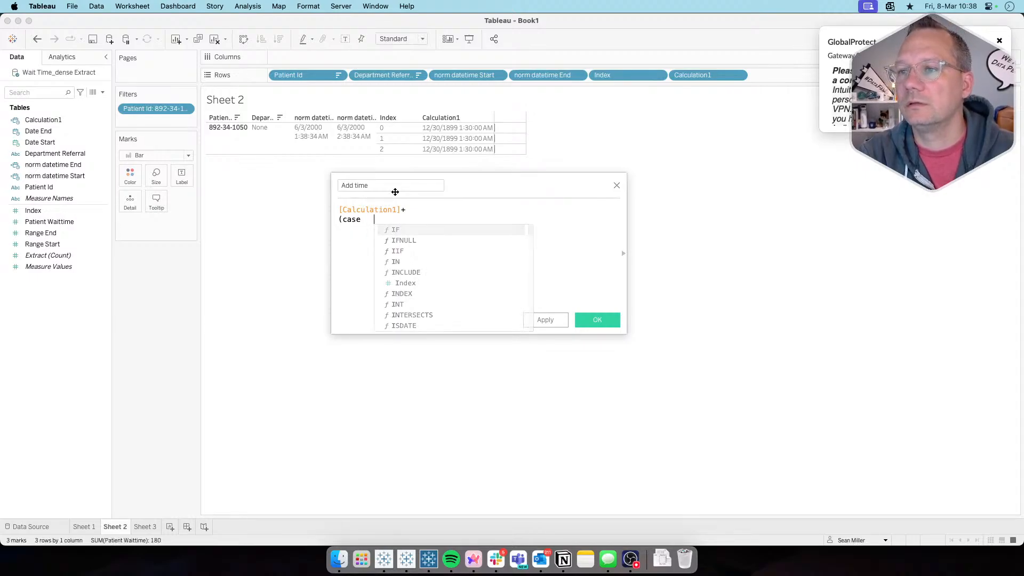
type("ind")
key("Return")
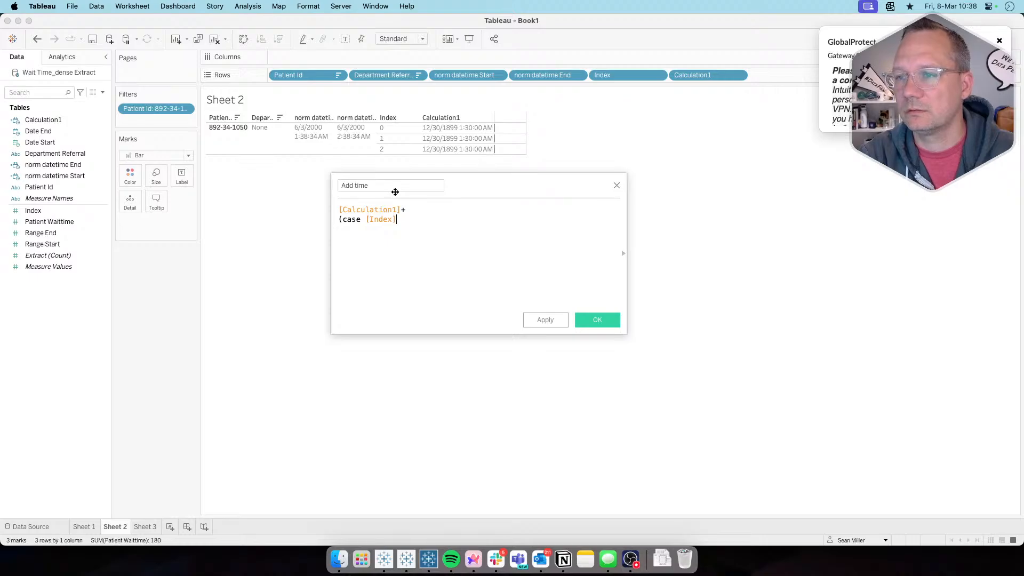
Add case branches returning 0 when Index is 0, 30 when it is 1, and 60 when it is 2
type("when -")
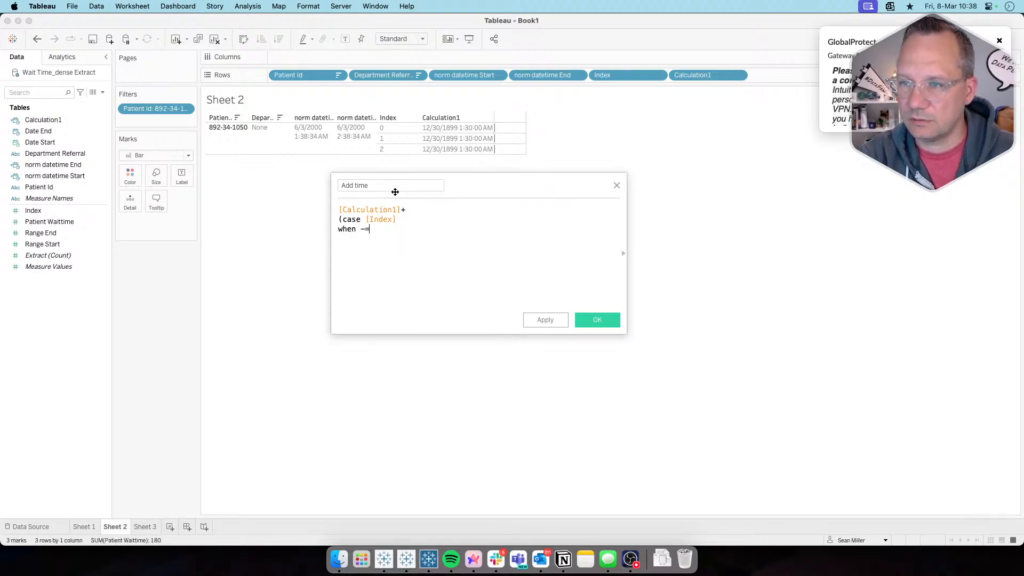
key("BackSpace")
type("0 ")
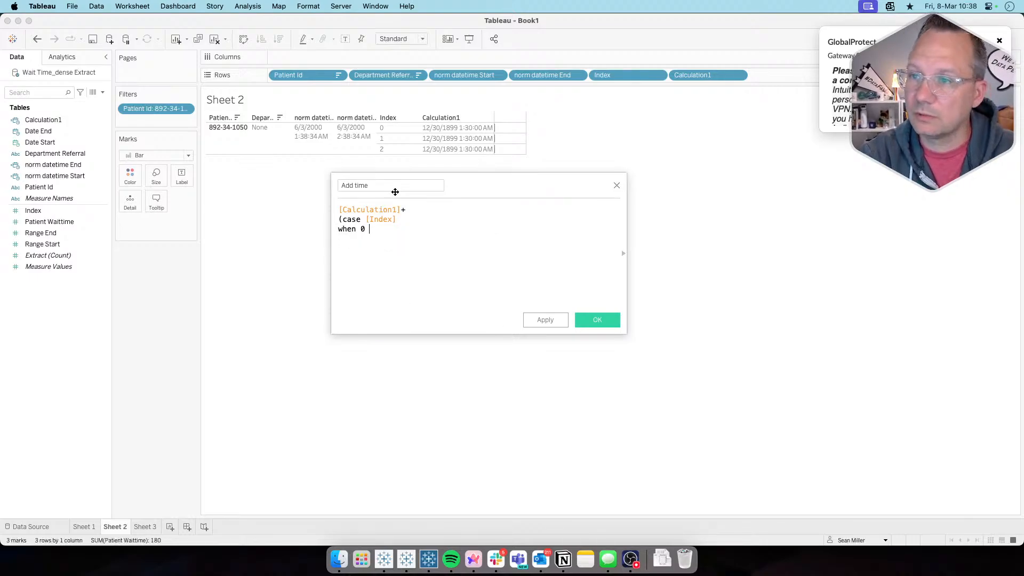
type("then ")
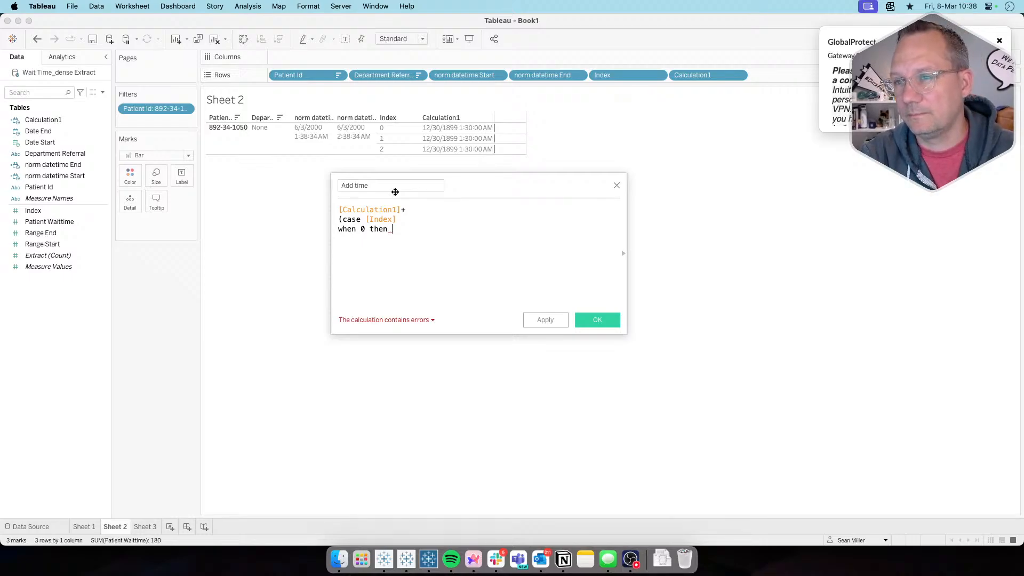
type("0 ")
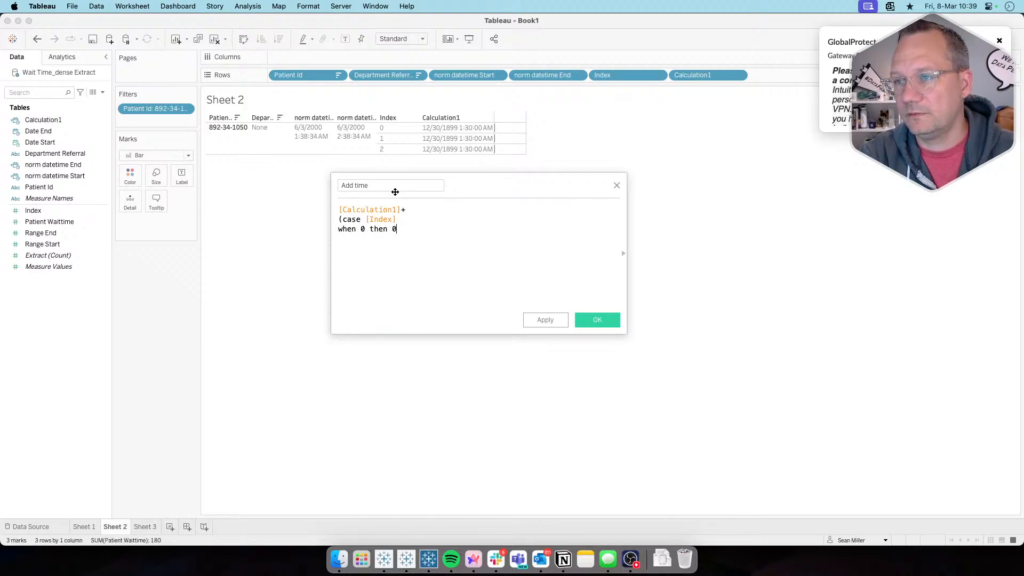
type("when ")
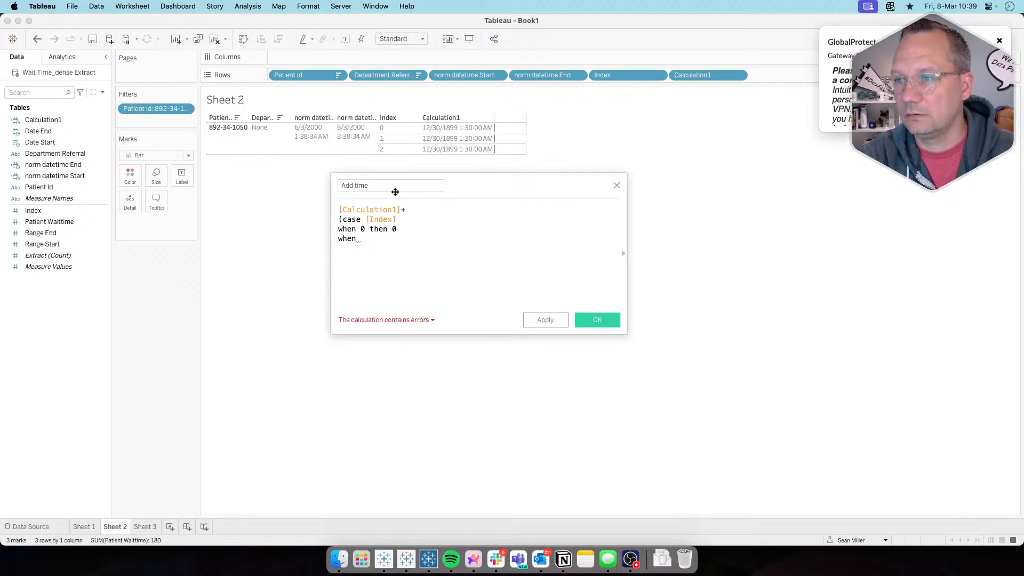
type("1 then ")
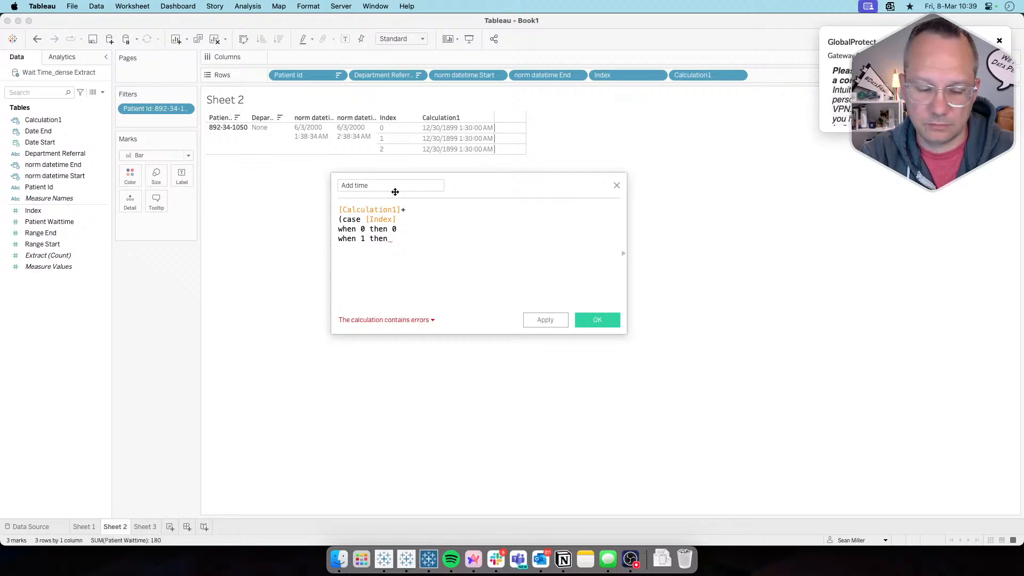
type("30")
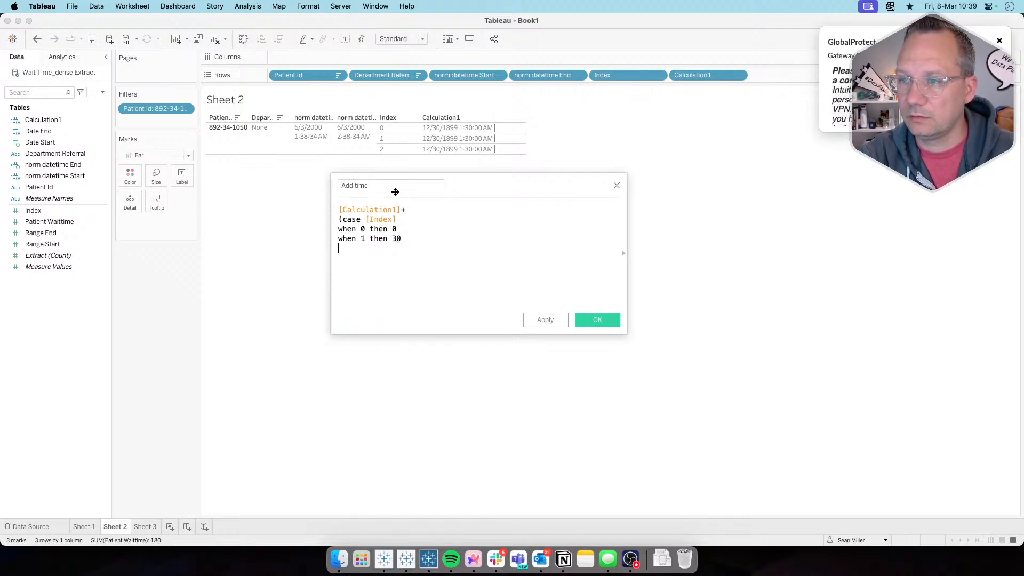
key("Return")
type("when 3")
type(" then 60")
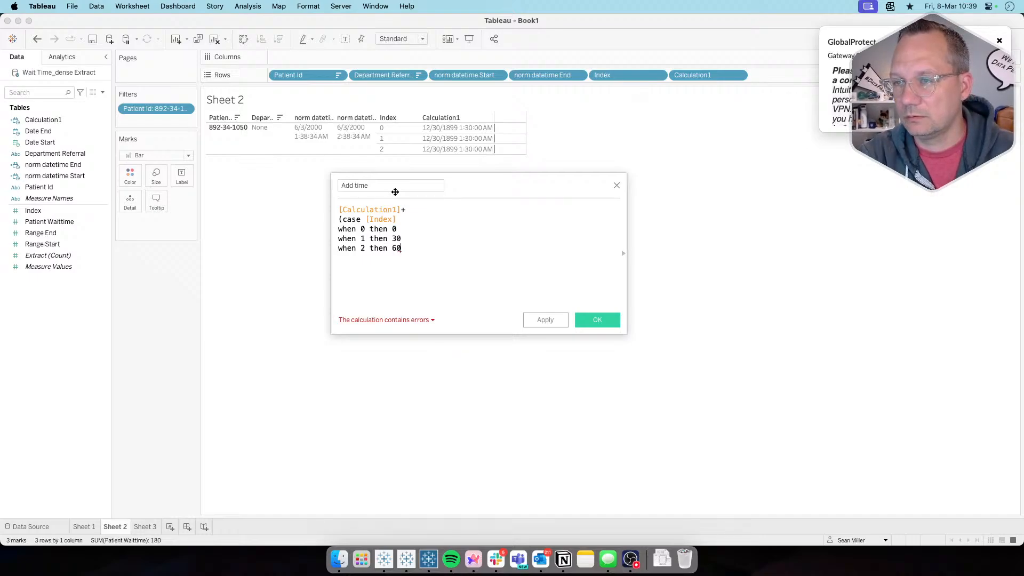
Switch to Tableau Prep Builder and check the Index and Range Start values in the dummy by 30 min input and Join 1
key("super+Tab")
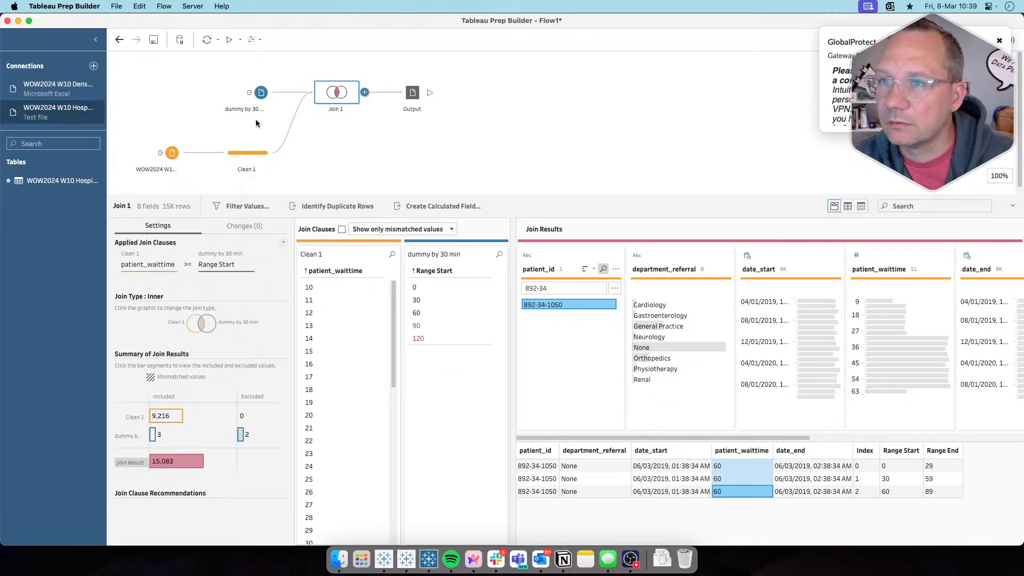
left_click(261, 93)
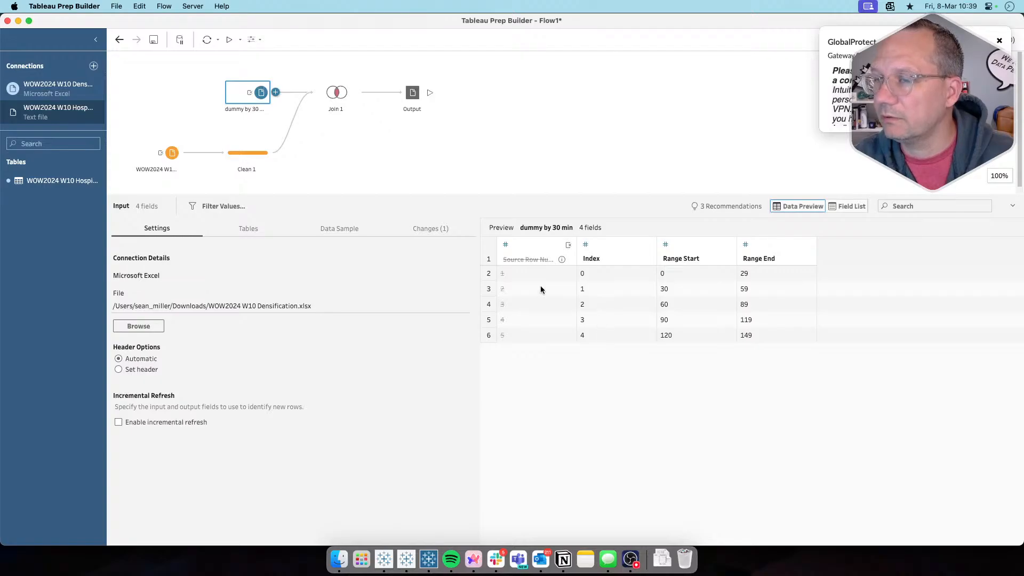
left_click(344, 92)
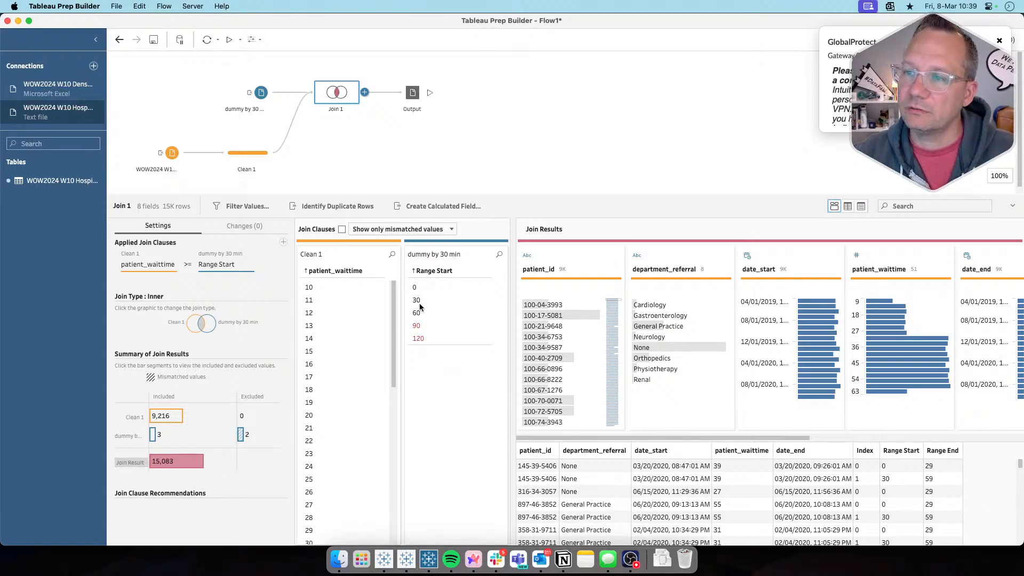
Return to Tableau, close the Add time case statement with END and a closing parenthesis, and apply the formula
key("super+Tab")
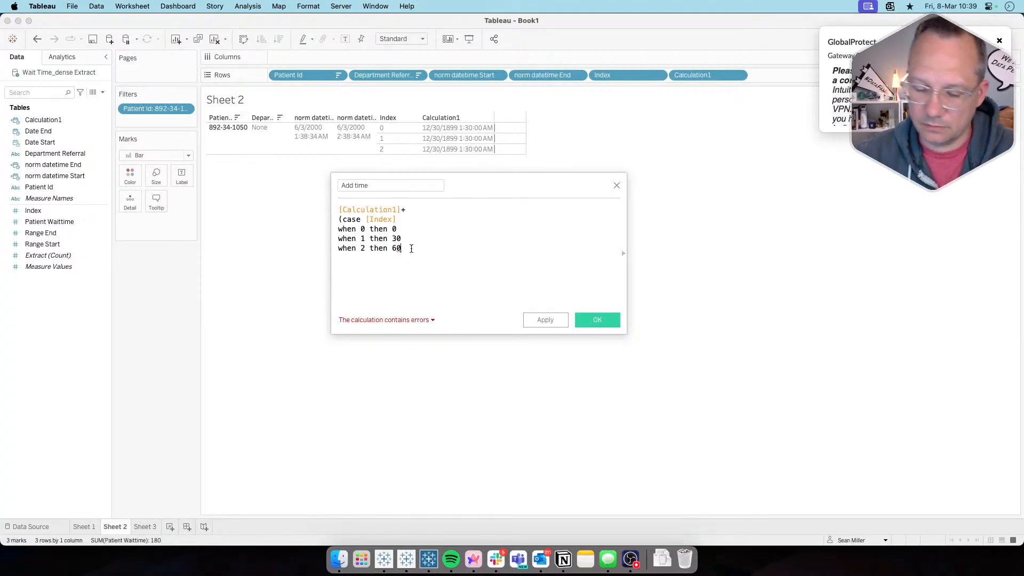
key("Return")
type("end")
key("Return")
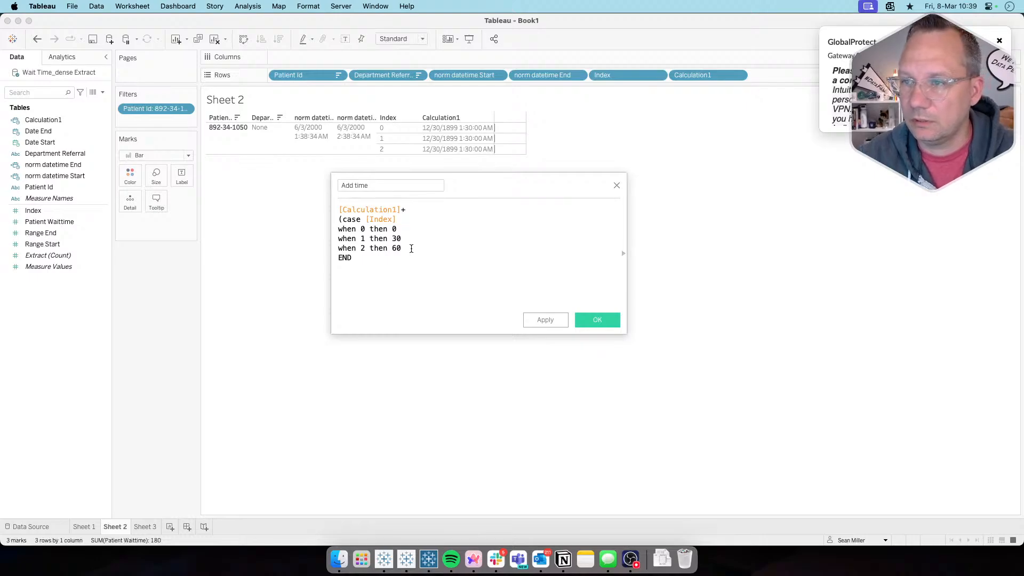
type(")")
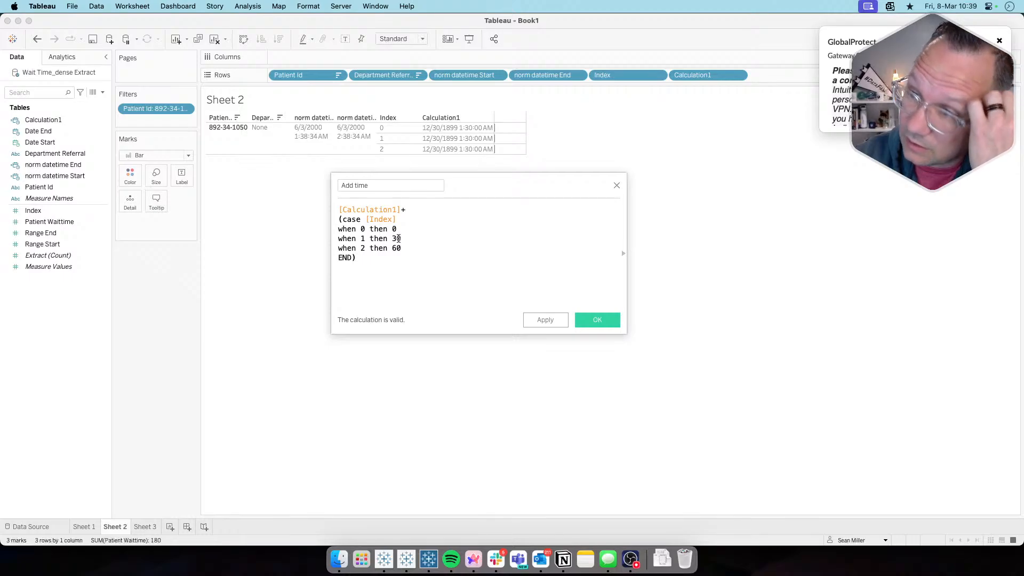
left_click(547, 320)
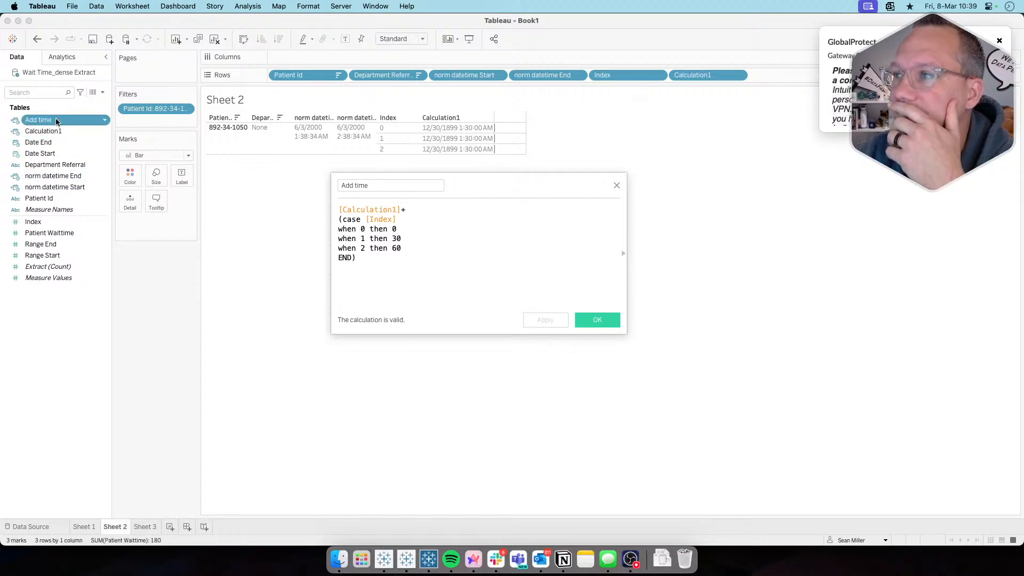
Add the Add time field to Rows after Calculation1 as a discrete date
left_click_drag(56, 117, 762, 74)
left_click(503, 156)
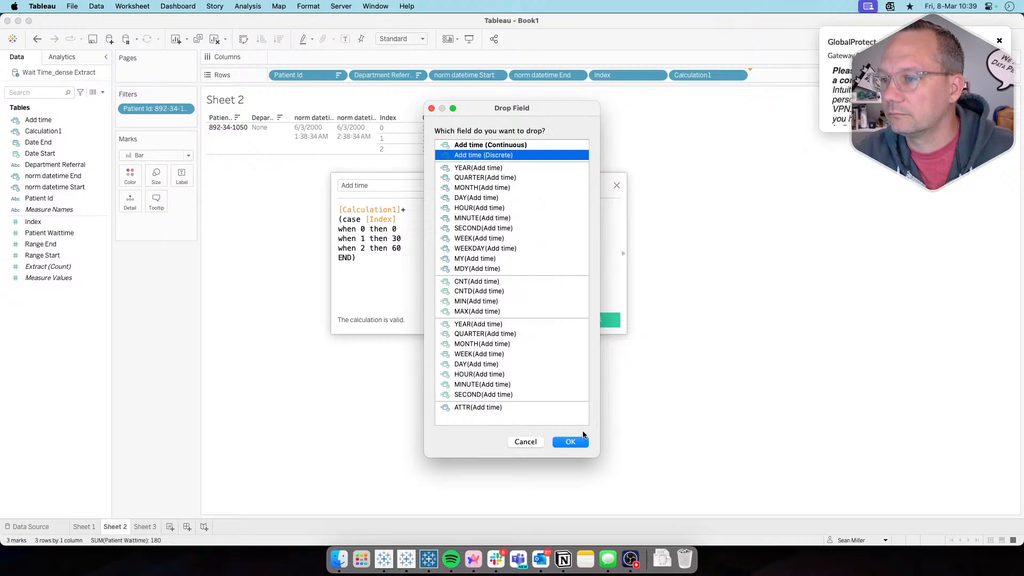
left_click(570, 443)
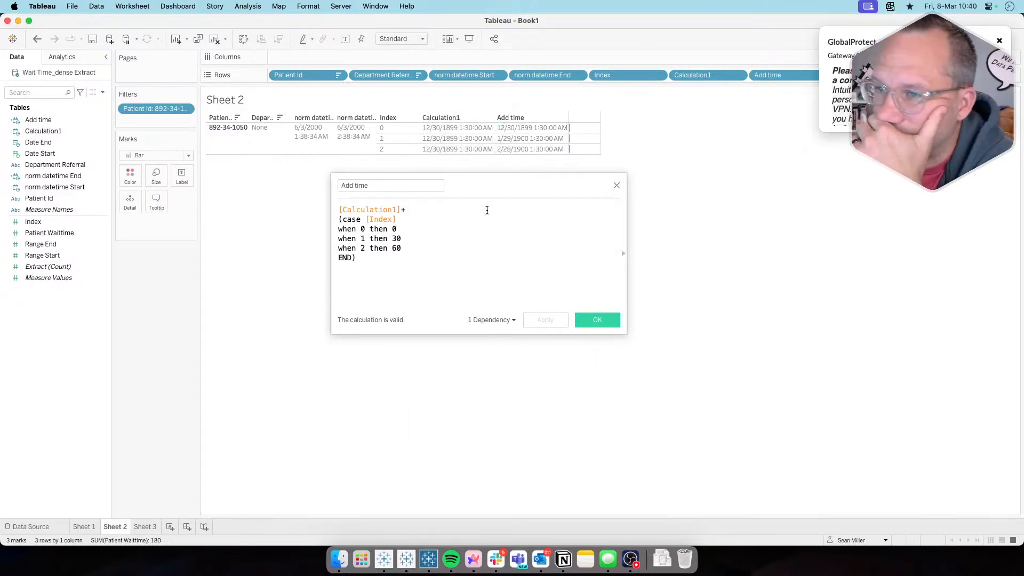
In the Add time formula, replace the plus sign with a comma and insert dateadd('minutes', before [Calculation1]
left_click(413, 235)
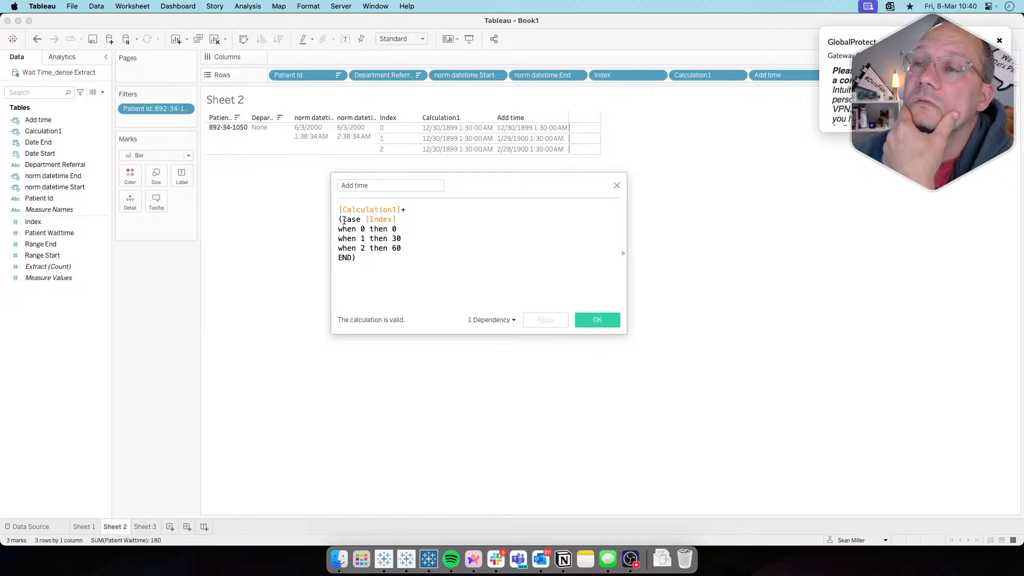
left_click(404, 210)
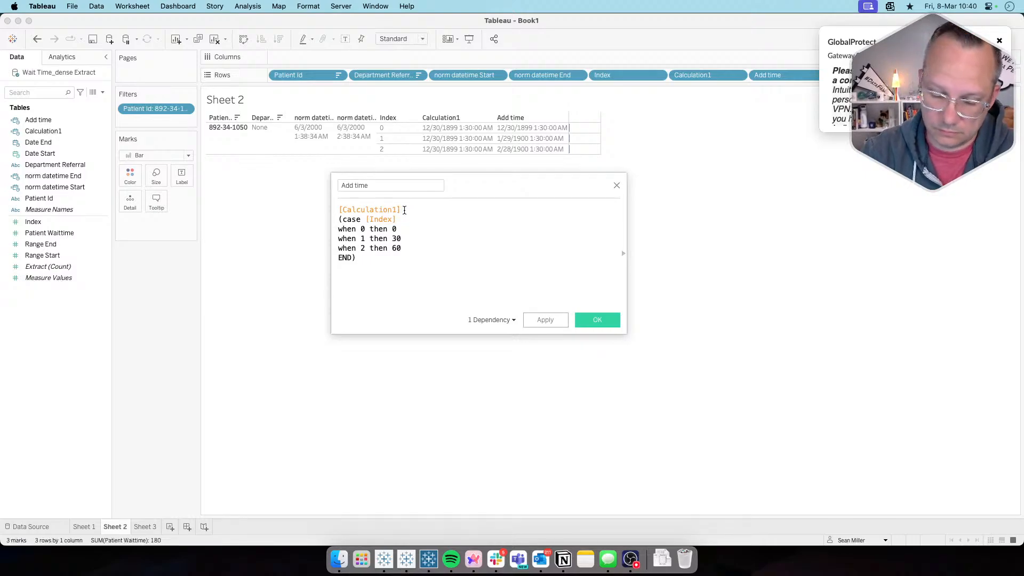
type("dateadd(")
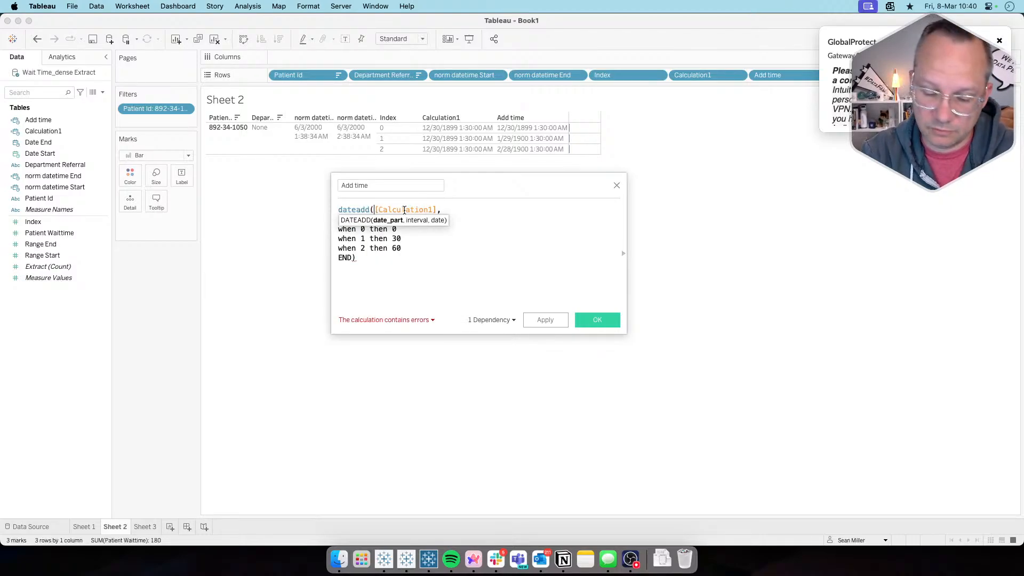
type("'")
type("minutes")
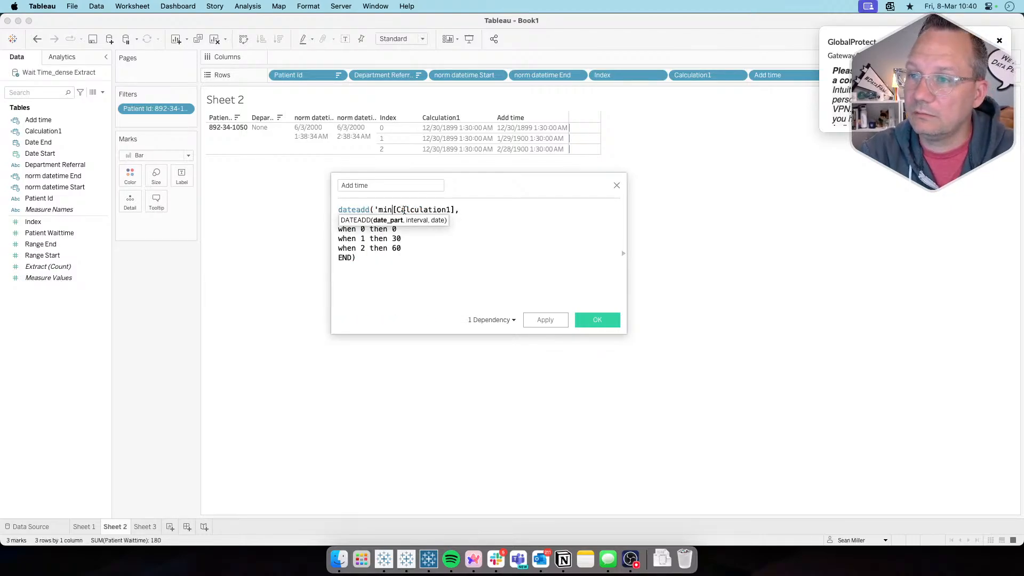
type("',")
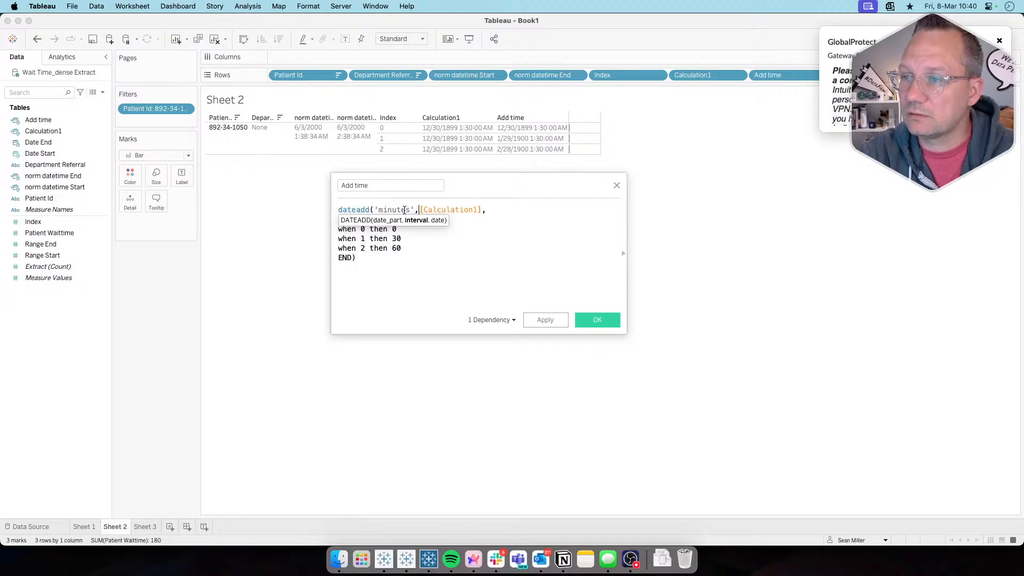
Move [Calculation1] behind the case statement as the last dateadd argument, after a comma, and close the function
left_click(445, 210)
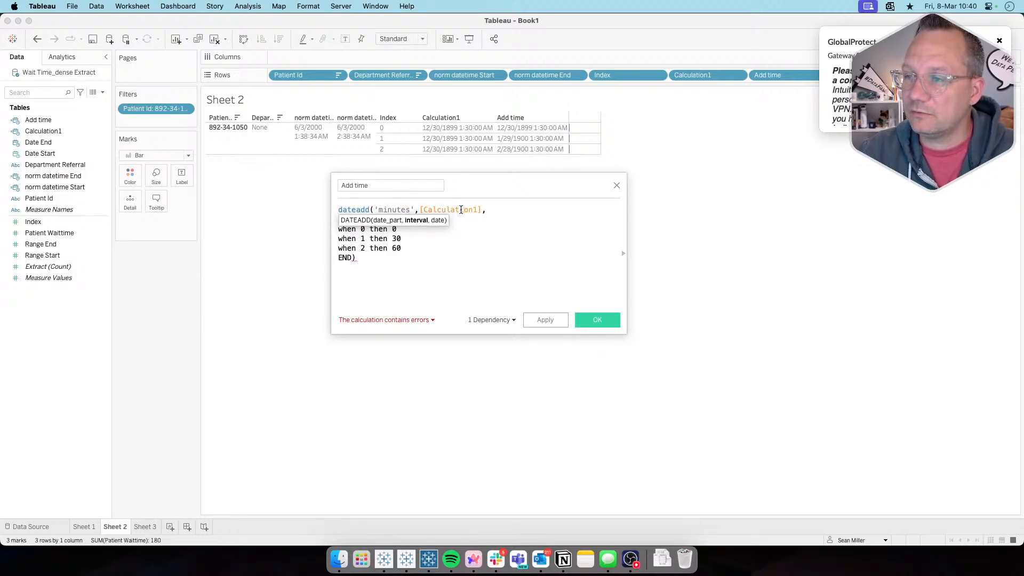
left_click_drag(482, 210, 415, 211)
key("BackSpace")
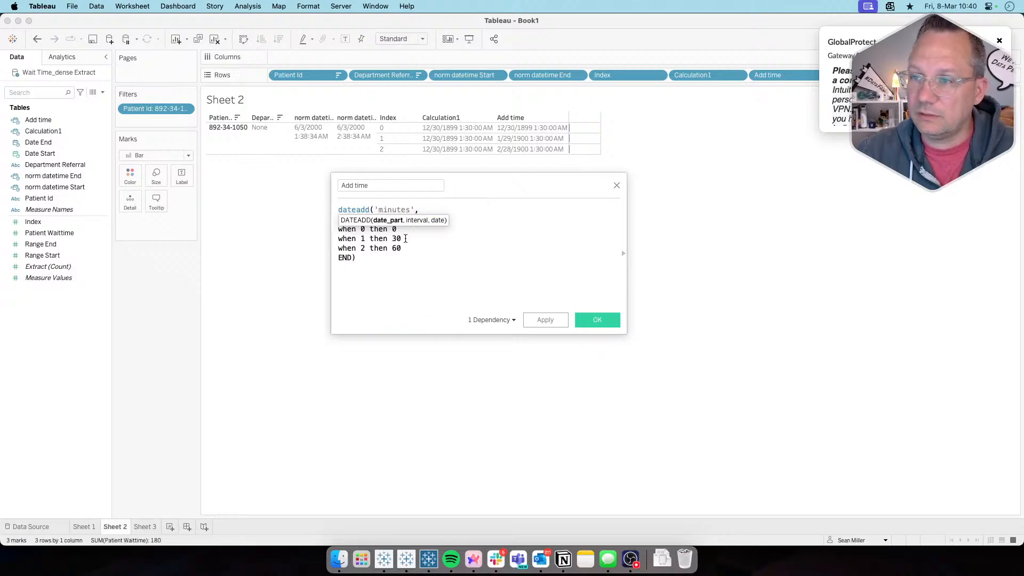
left_click(400, 257)
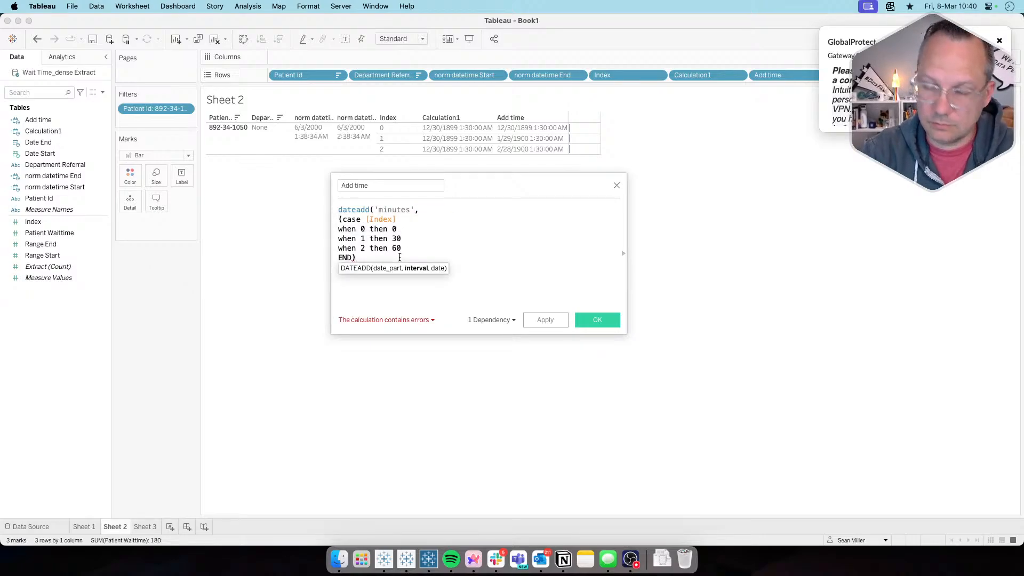
type(",")
type(",[Calculation1]")
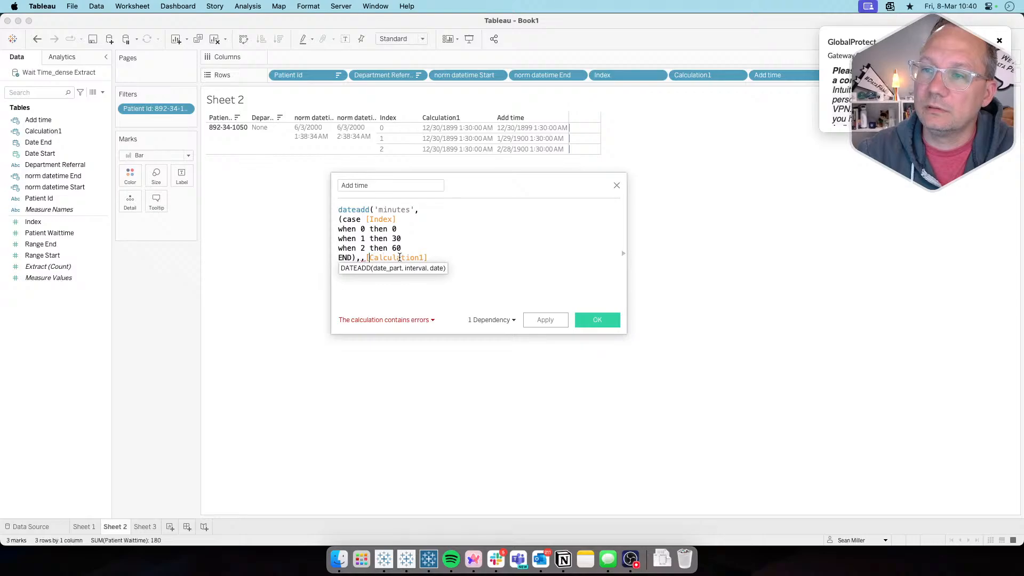
key("BackSpace")
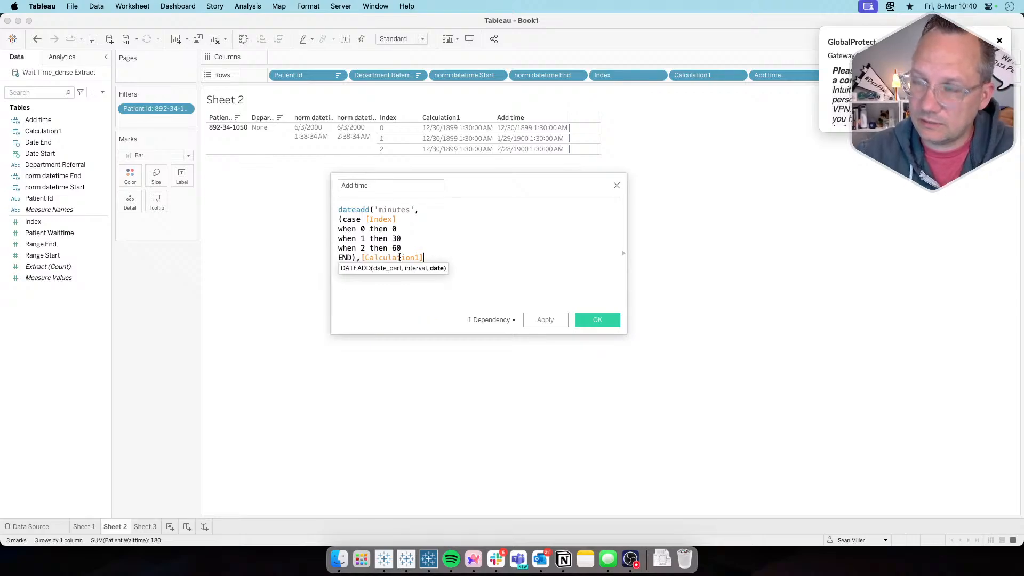
type(")")
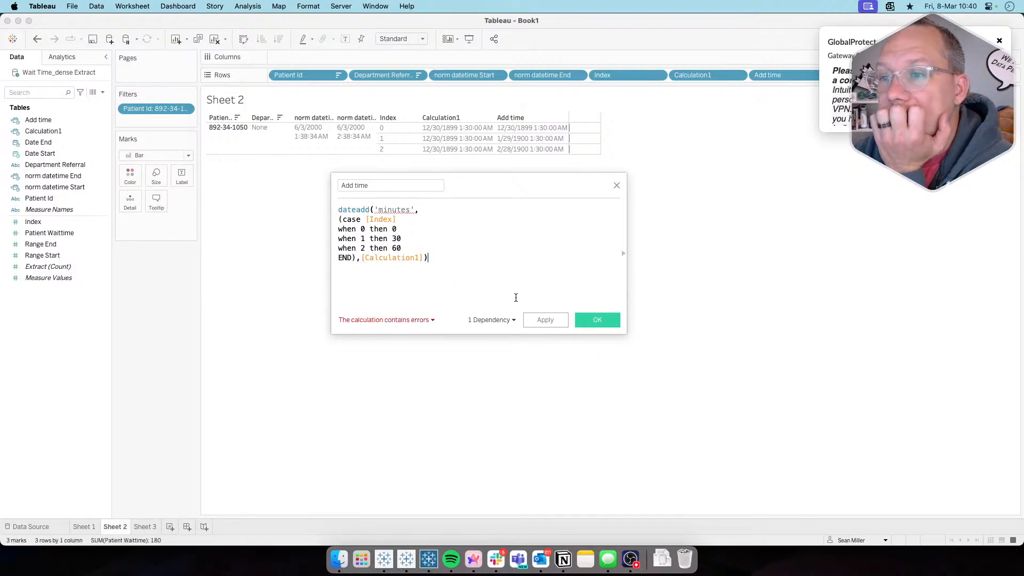
Correct the dateadd date part to 'minute', apply the Add time formula and close its editor
left_click(410, 210)
key("BackSpace")
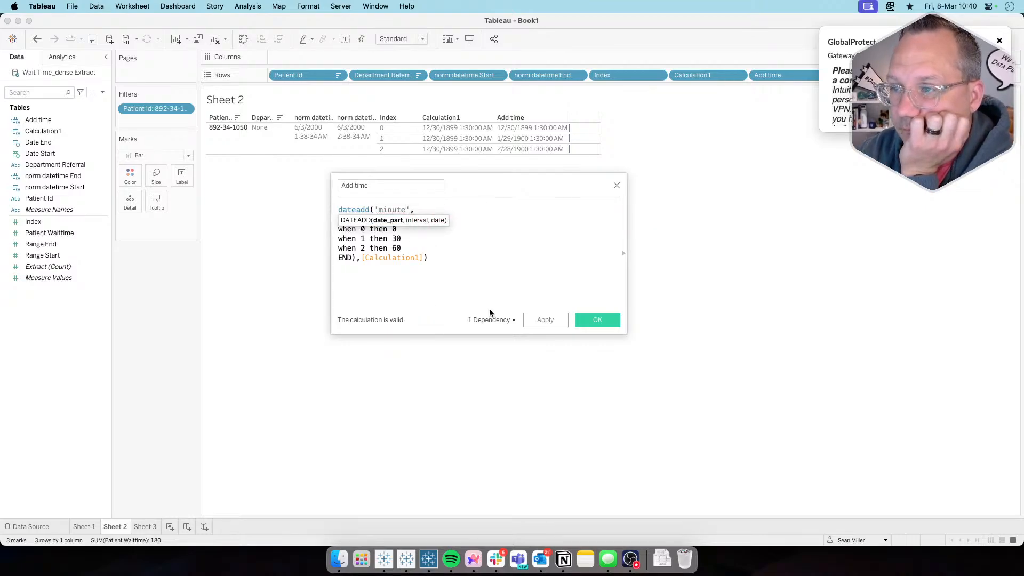
left_click(552, 319)
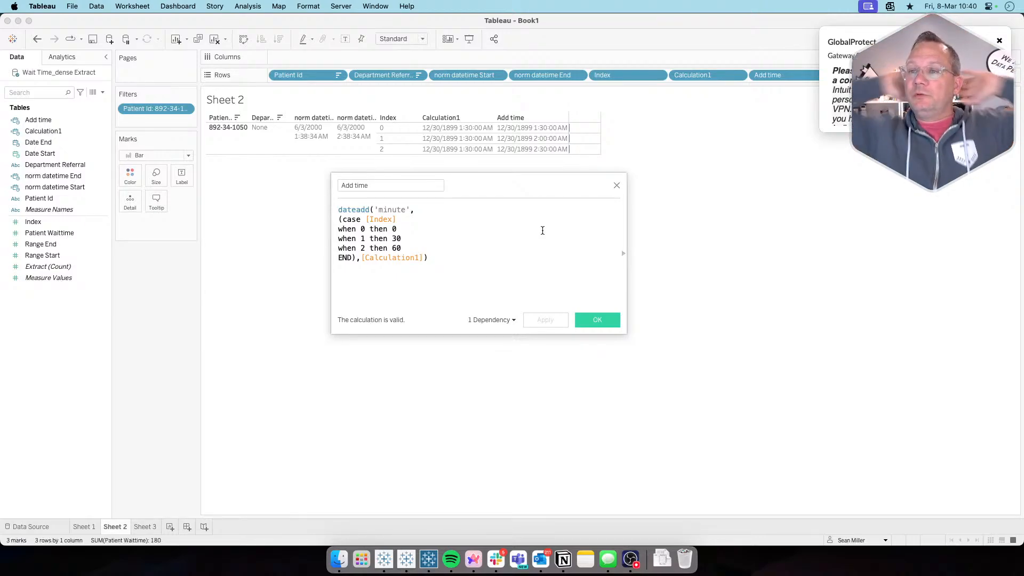
left_click(593, 319)
Label the marks on Sheet 2 with Extract (Count) and dismiss the GlobalProtect notification
left_click_drag(38, 266, 179, 177)
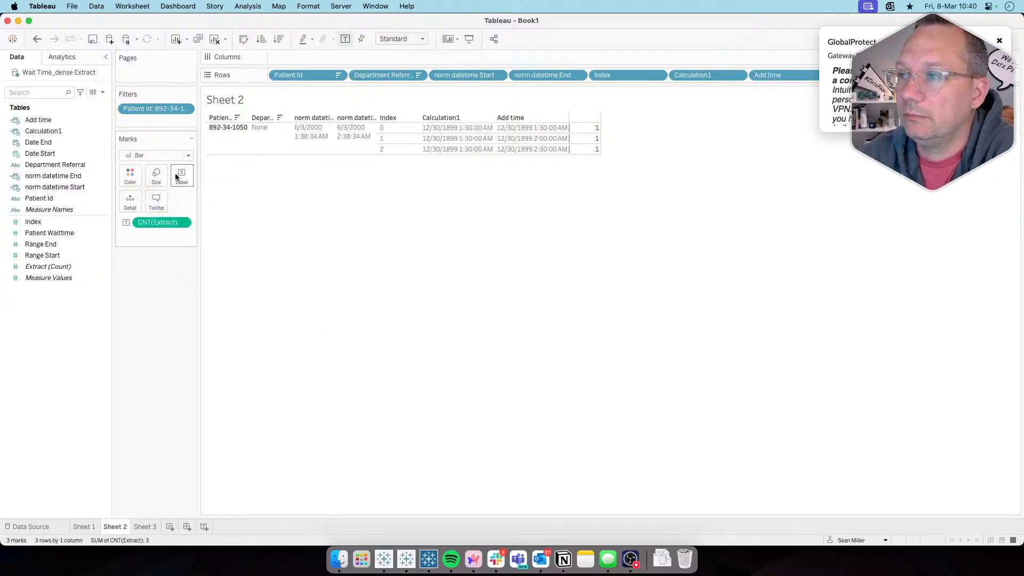
left_click(999, 41)
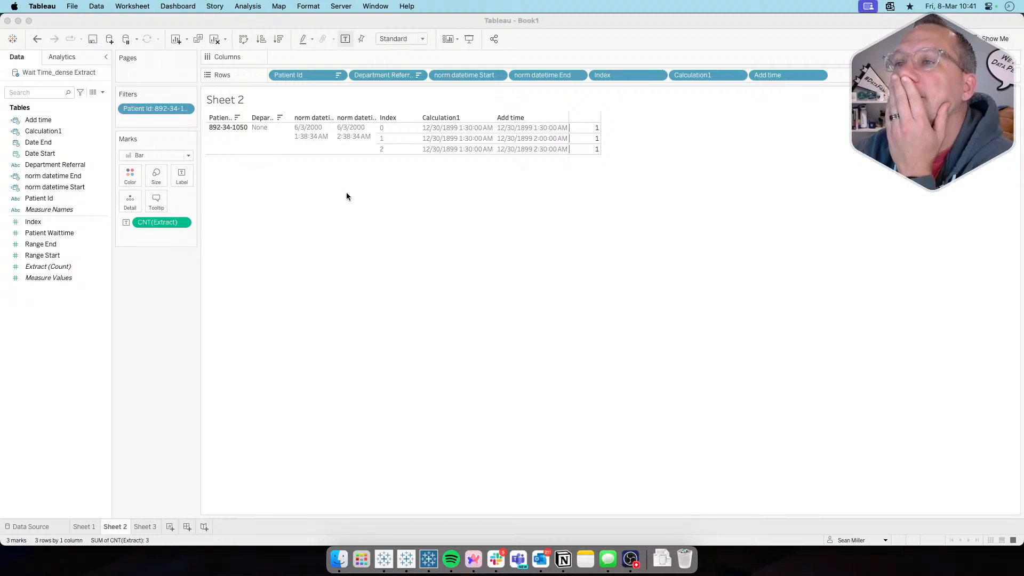
On Sheet 3, remove HOUR(Date Start) and Calculation1 from Rows
left_click(142, 526)
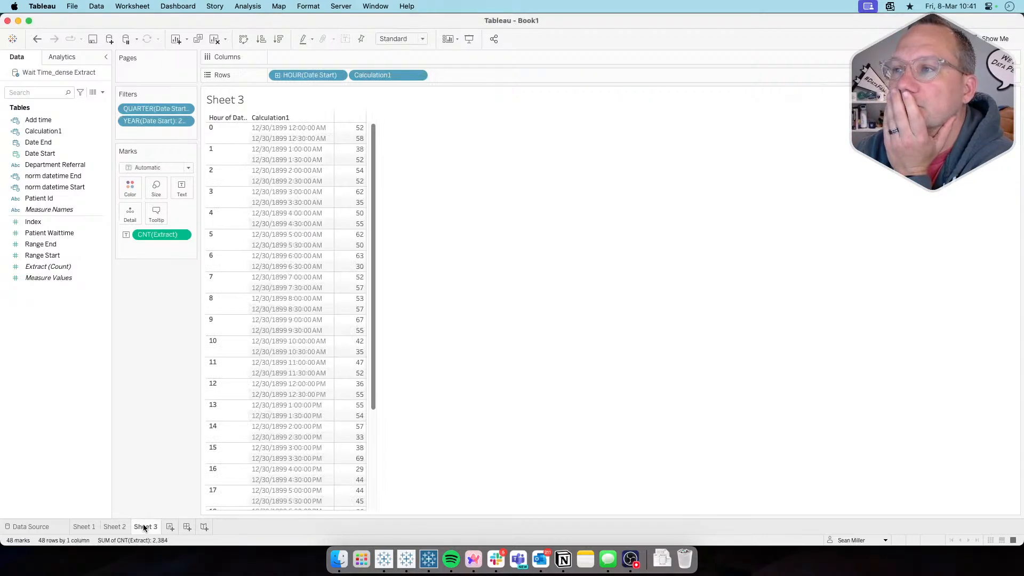
mouse_move(123, 527)
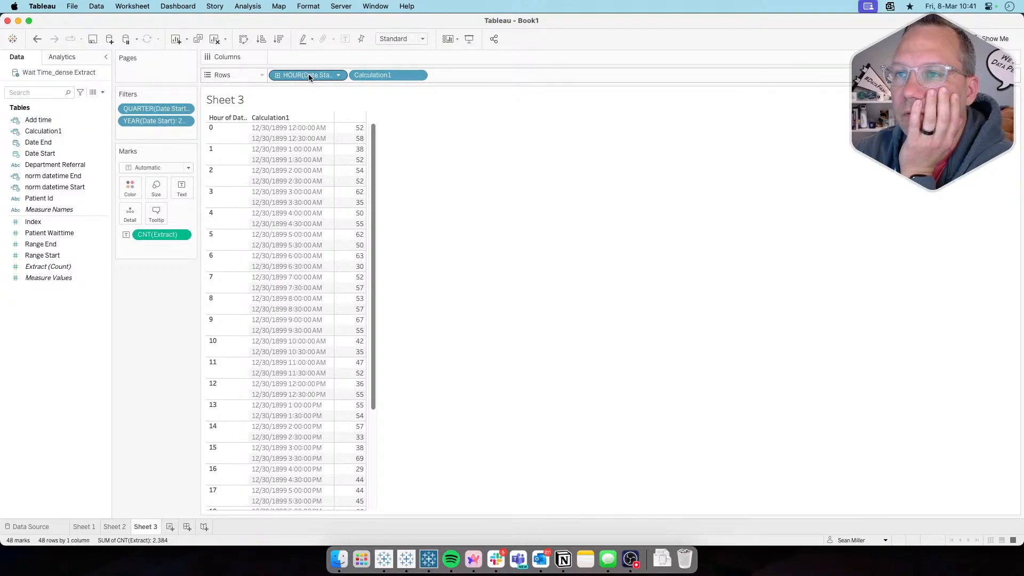
left_click_drag(308, 75, 166, 341)
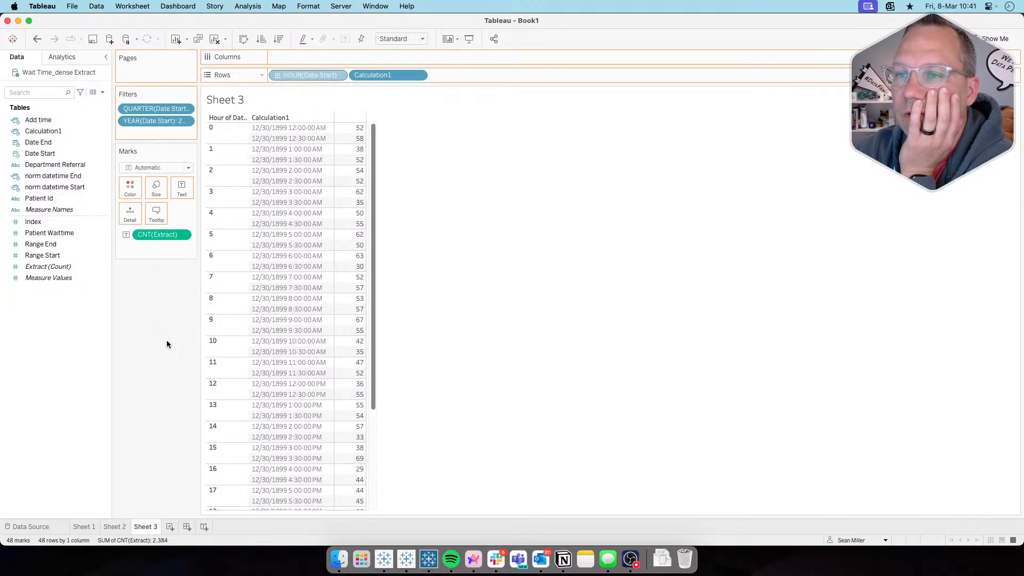
left_click_drag(308, 75, 138, 355)
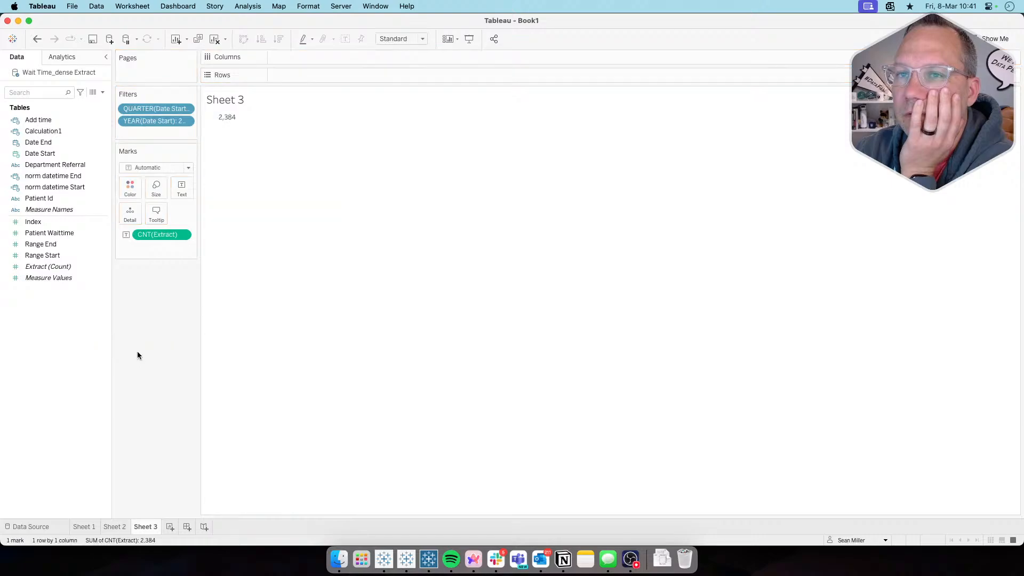
Put Add time on Rows as a discrete exact date and review the half-hour counts from first to last row
left_click_drag(39, 119, 316, 79)
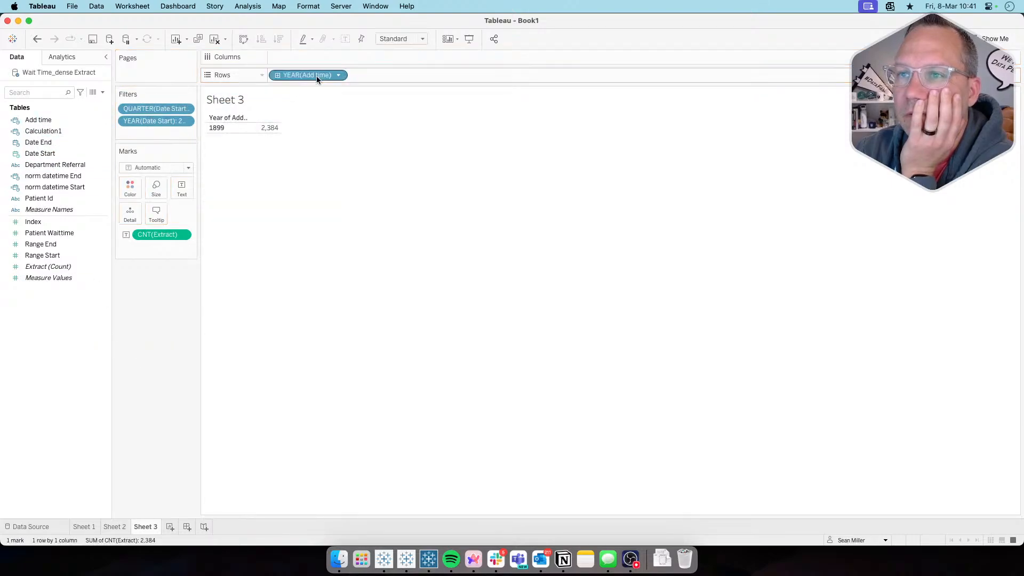
left_click(339, 74)
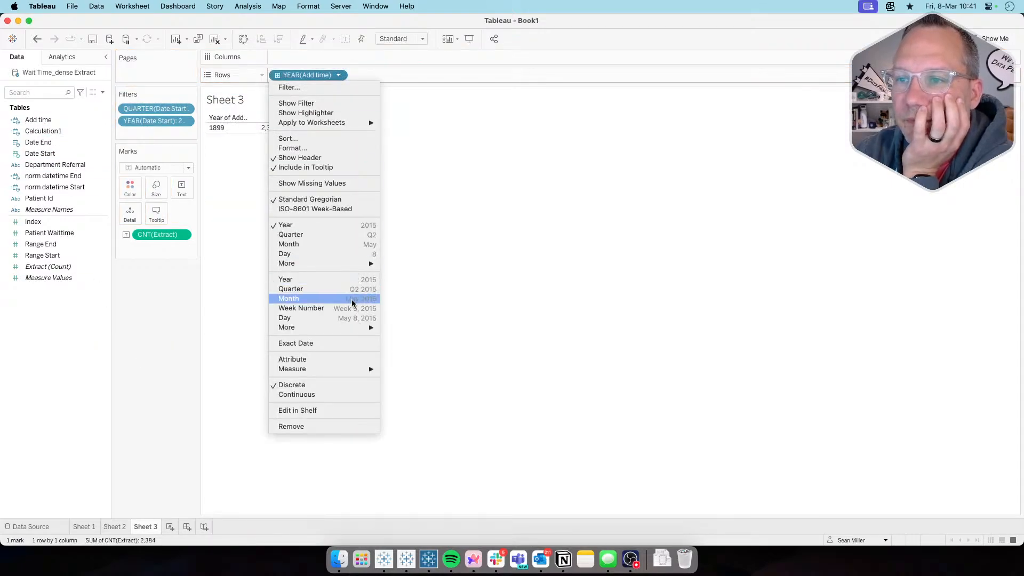
left_click(322, 344)
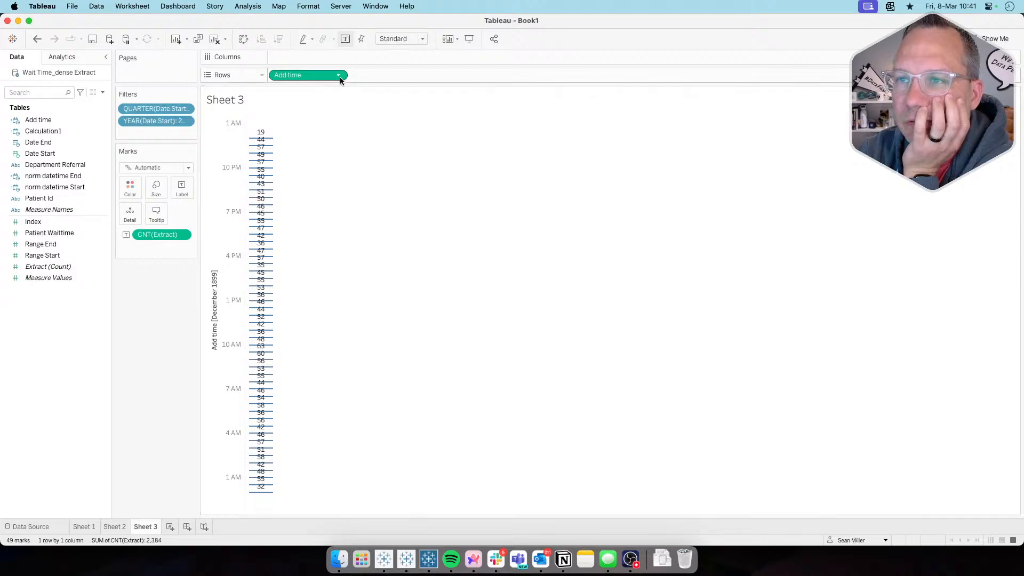
left_click(339, 76)
left_click(317, 350)
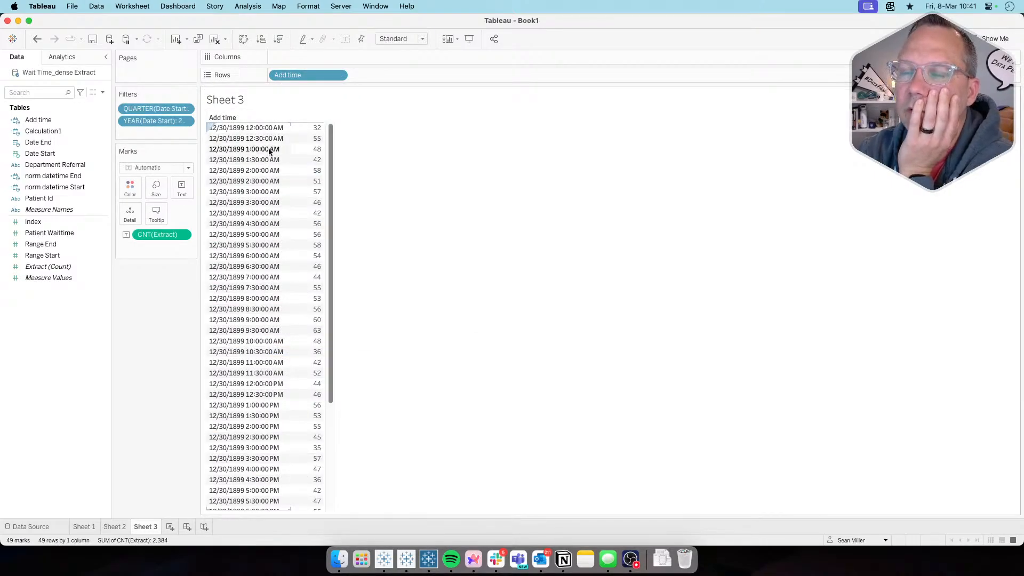
scroll(256, 262, "down", 5)
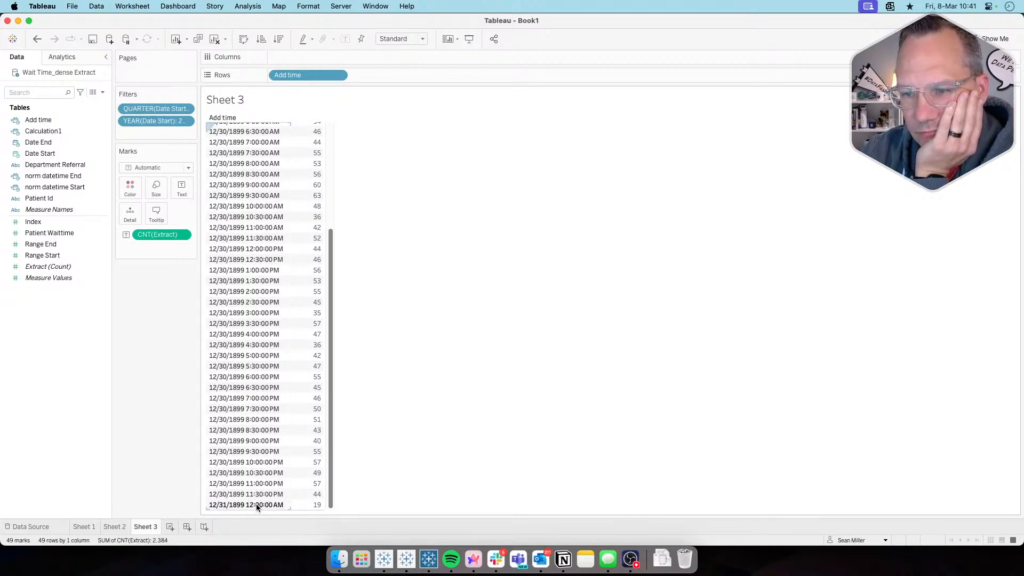
scroll(270, 485, "up", 5)
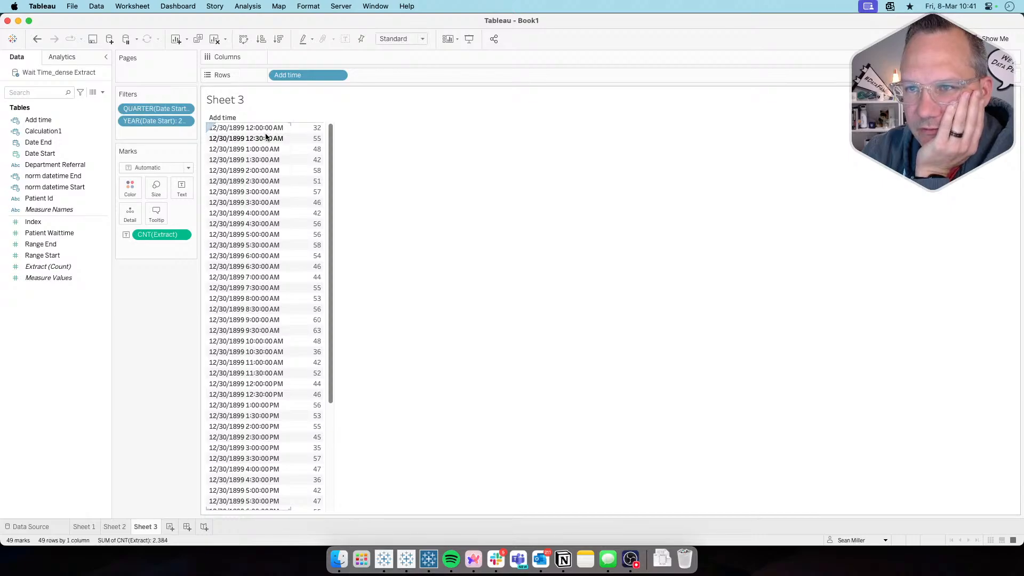
scroll(267, 251, "down", 5)
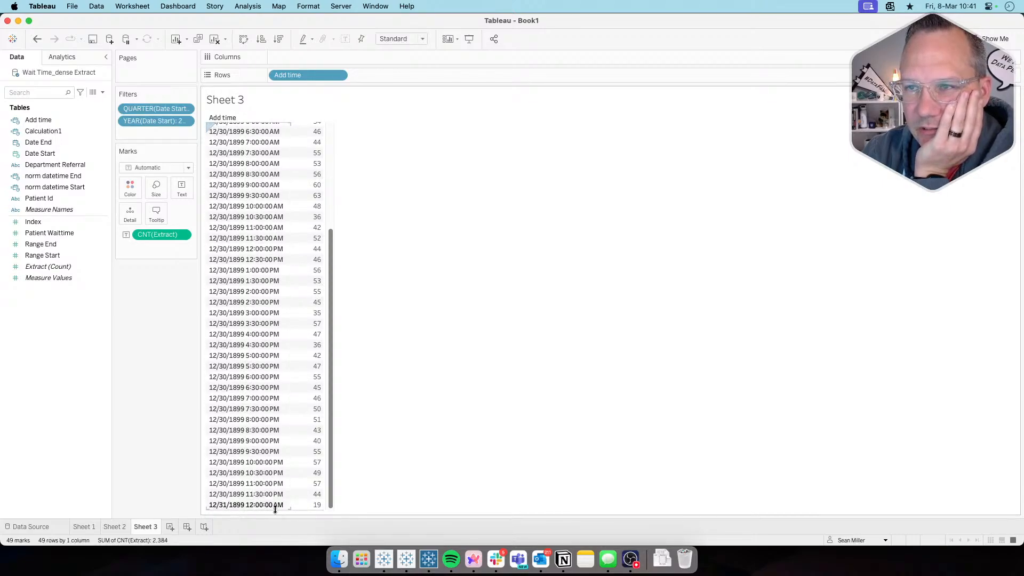
scroll(266, 426, "up", 5)
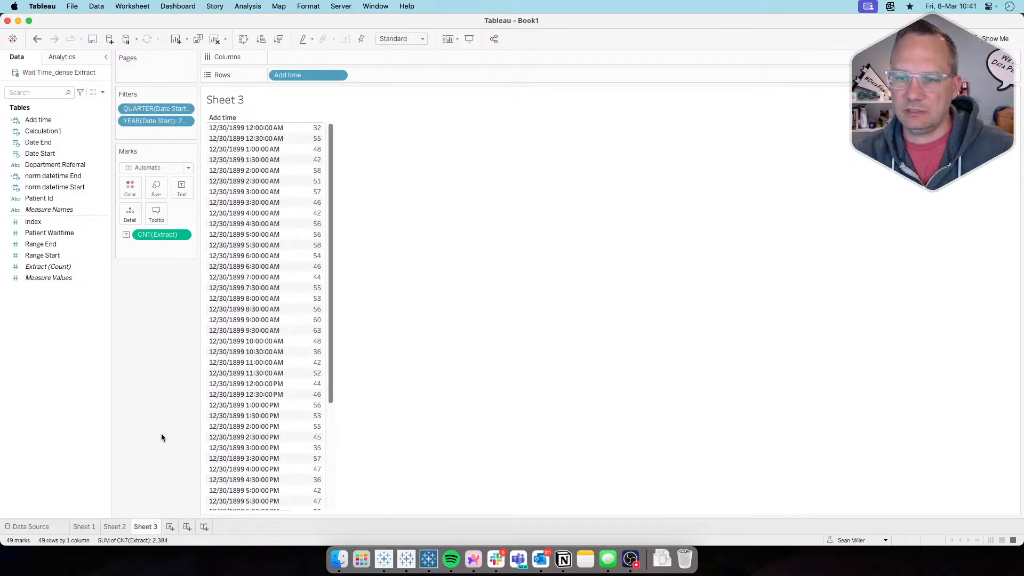
Show the filter controls for the quarter and year of Date Start on Sheet 3
left_click(187, 109)
left_click(160, 137)
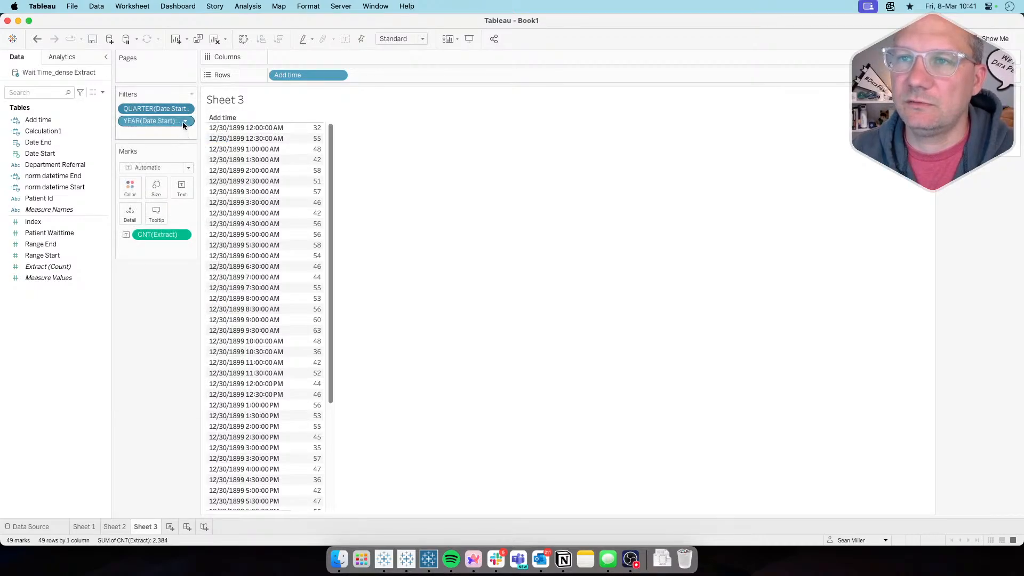
left_click(185, 121)
left_click(160, 149)
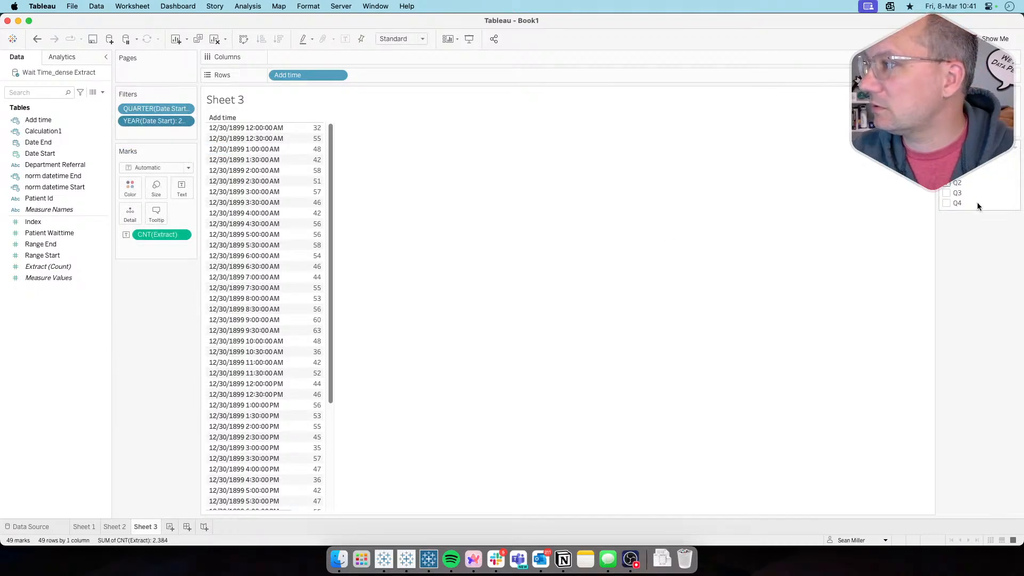
Switch to Arc and compare the Tableau Public reference chart's first half-hour counts with the Add time counts on Sheet 3
key("super+Tab")
key("super+Tab")
key("super+Tab")
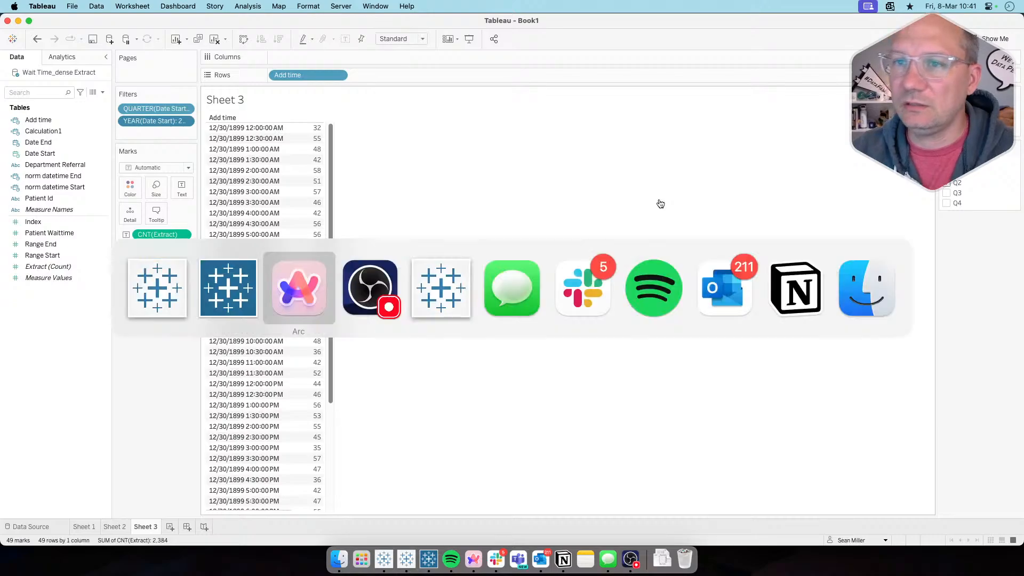
key("super+Tab")
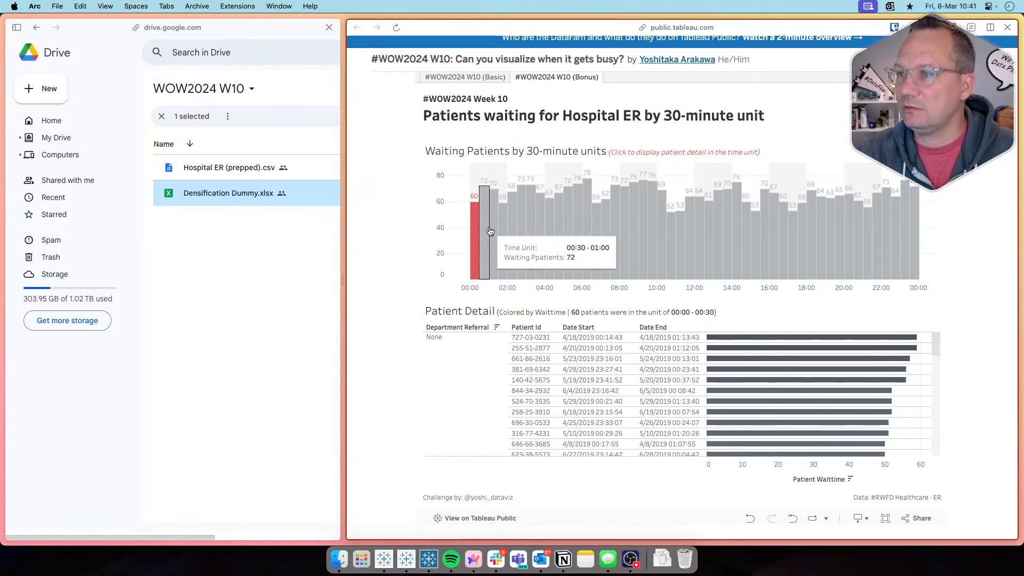
key("super+Tab")
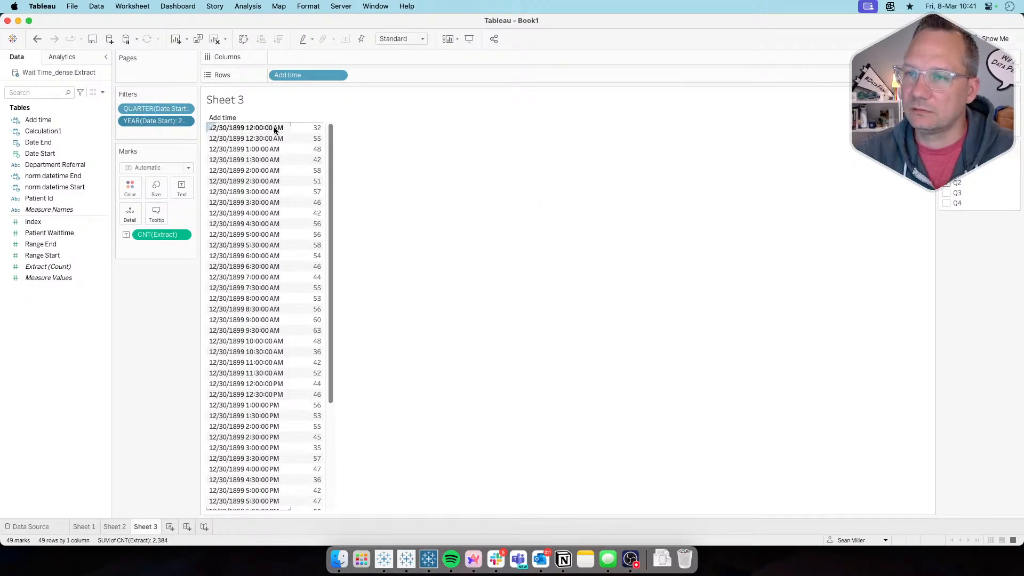
key("super+Tab")
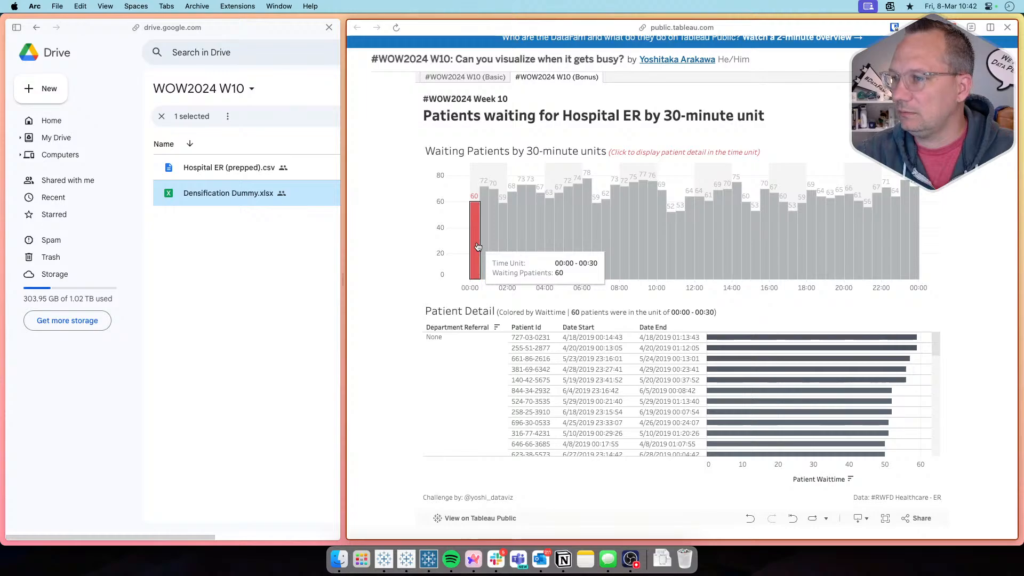
key("super+Tab")
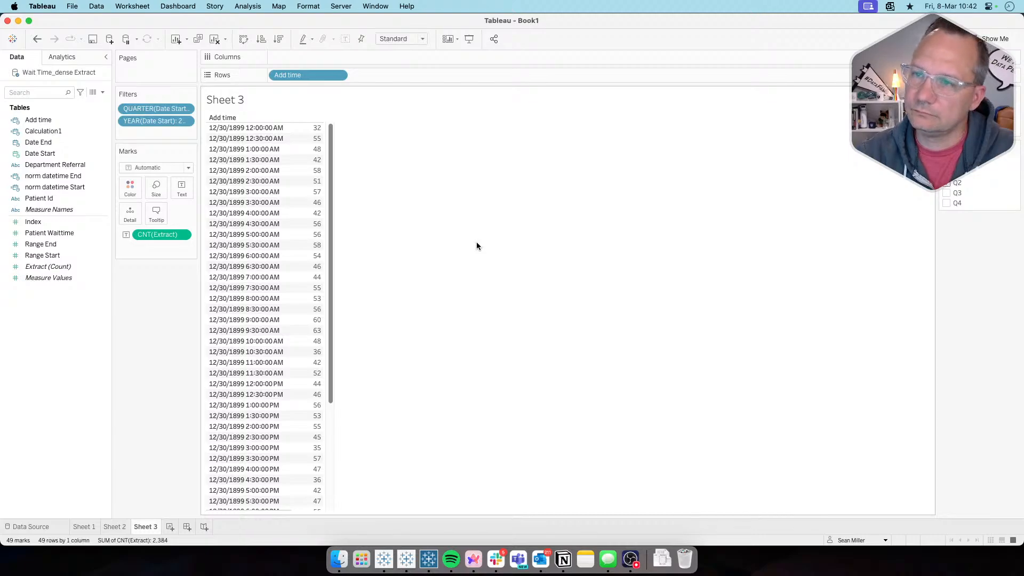
key("super+Tab")
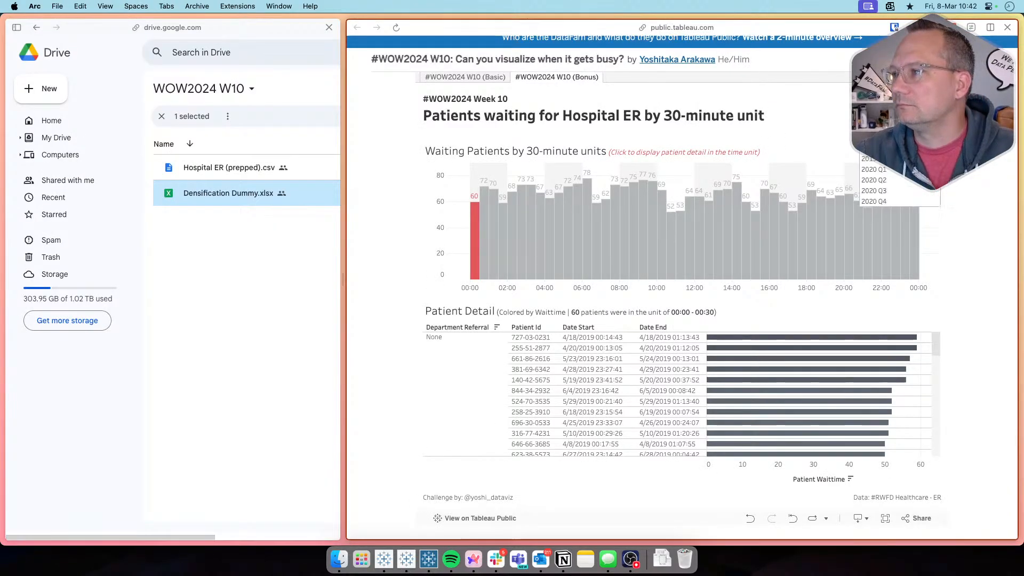
Open the reference's WOW2024 W10 (Basic) view, compare it with Sheet 3, and select the third patient in Patient Detail
left_click(901, 117)
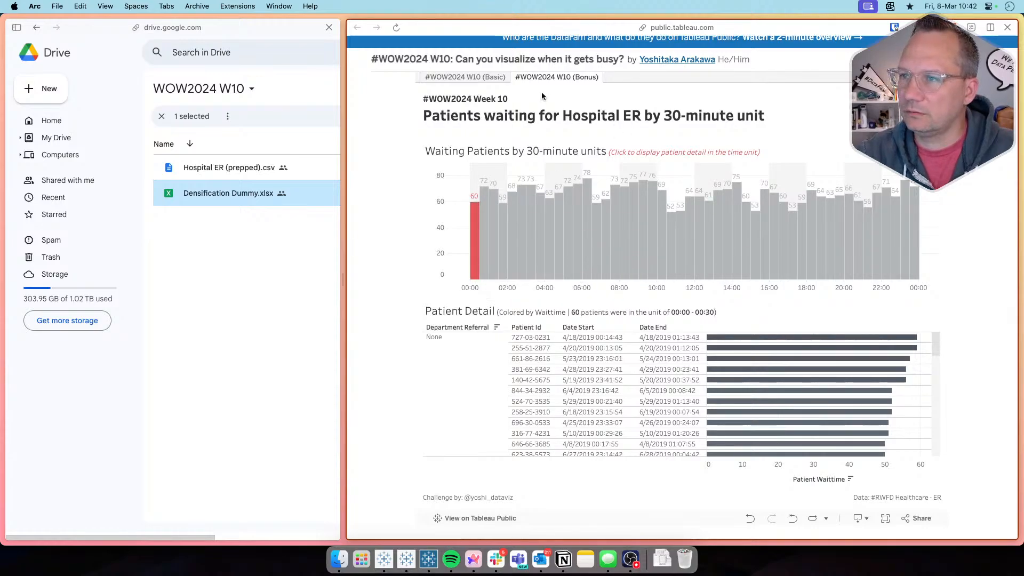
left_click(467, 83)
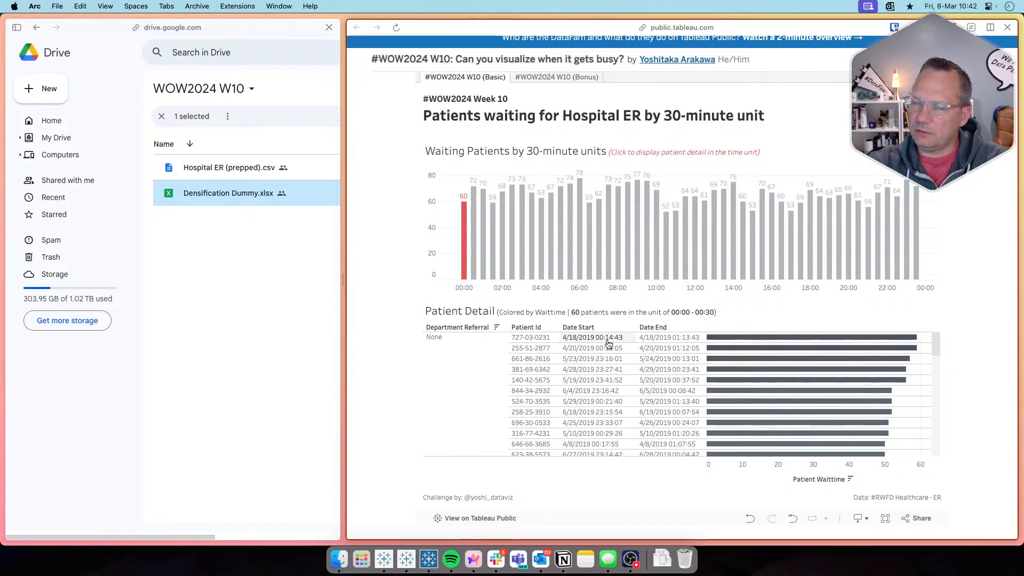
key("super+Tab")
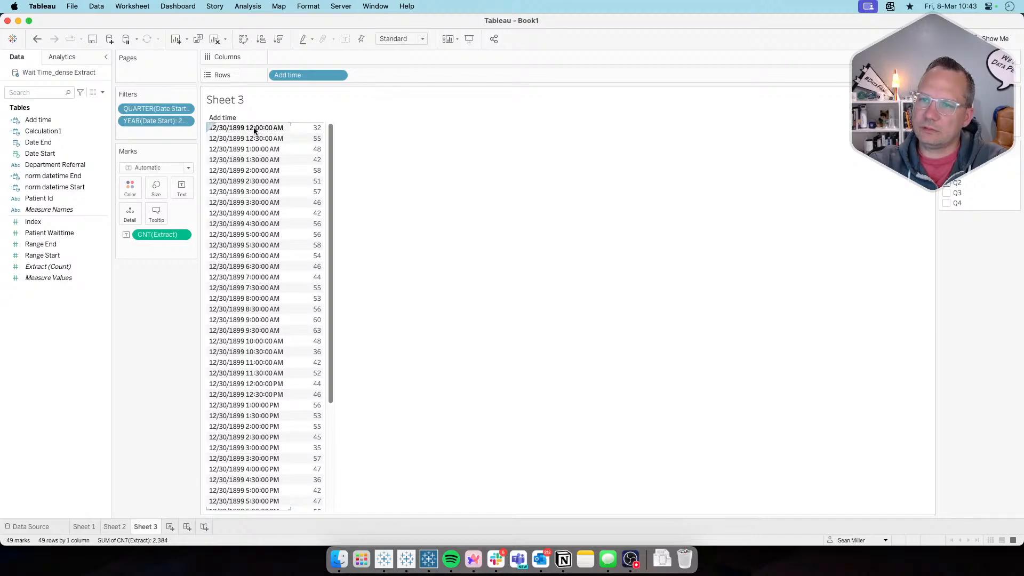
key("super+Tab")
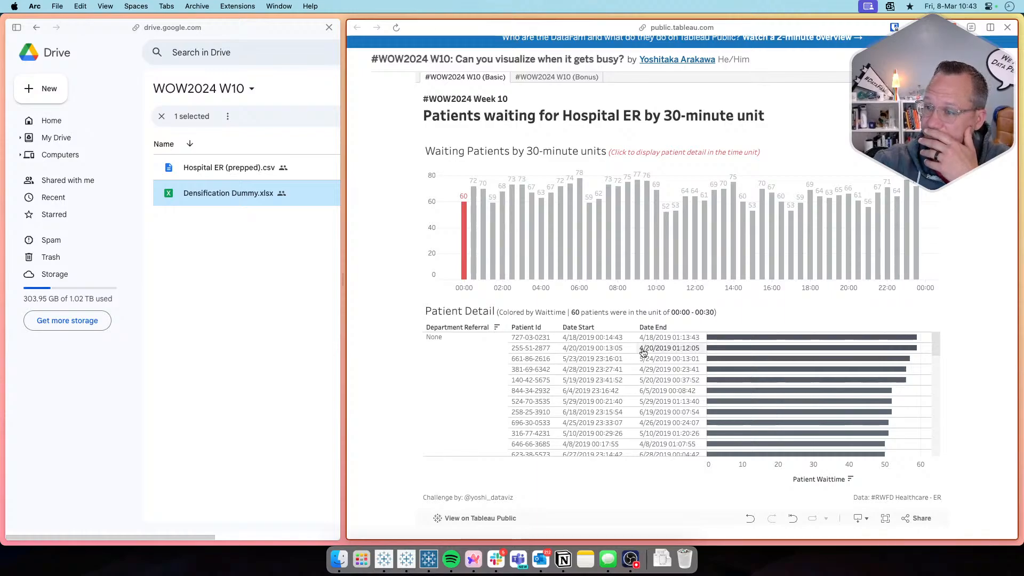
left_click(535, 359)
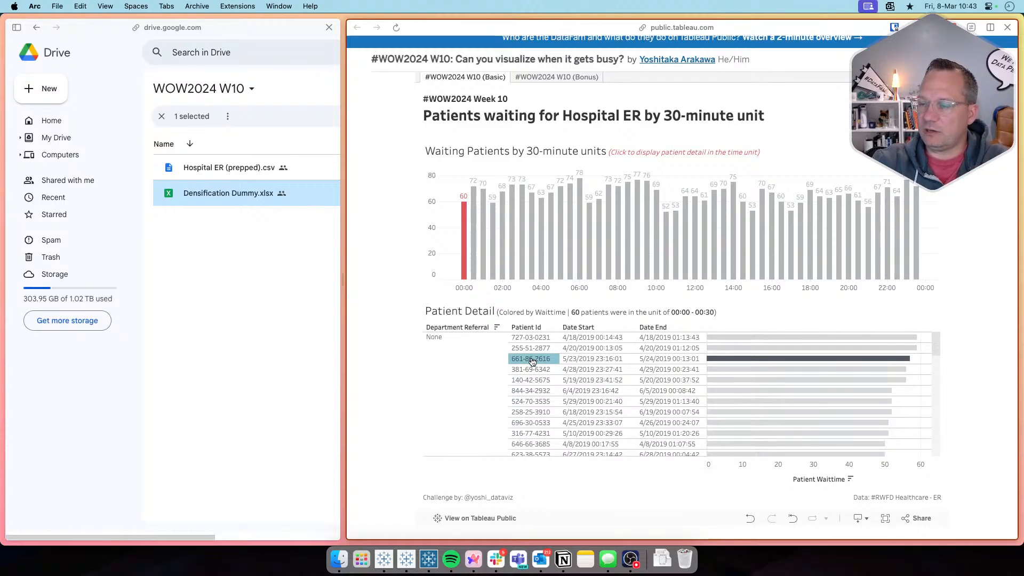
Return to Tableau, open the Patient Id filter on Sheet 2 for editing, and deselect all its values
key("super+Tab")
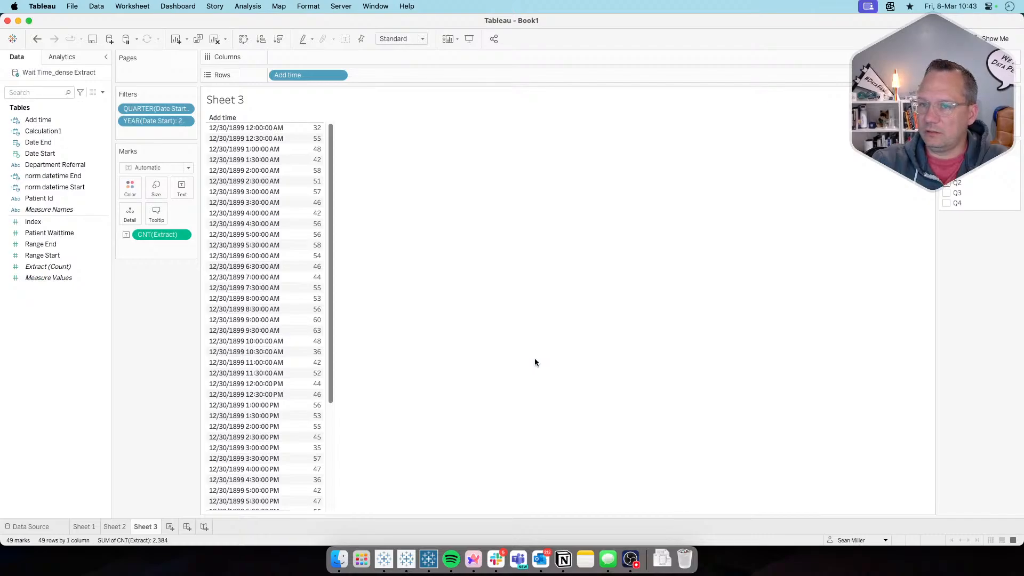
left_click(115, 528)
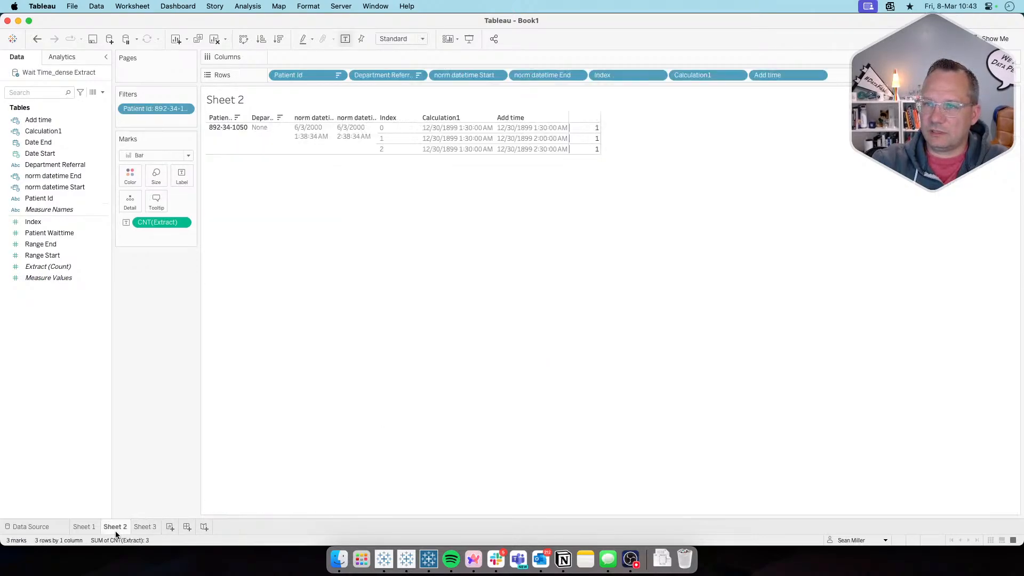
left_click(184, 109)
left_click(183, 120)
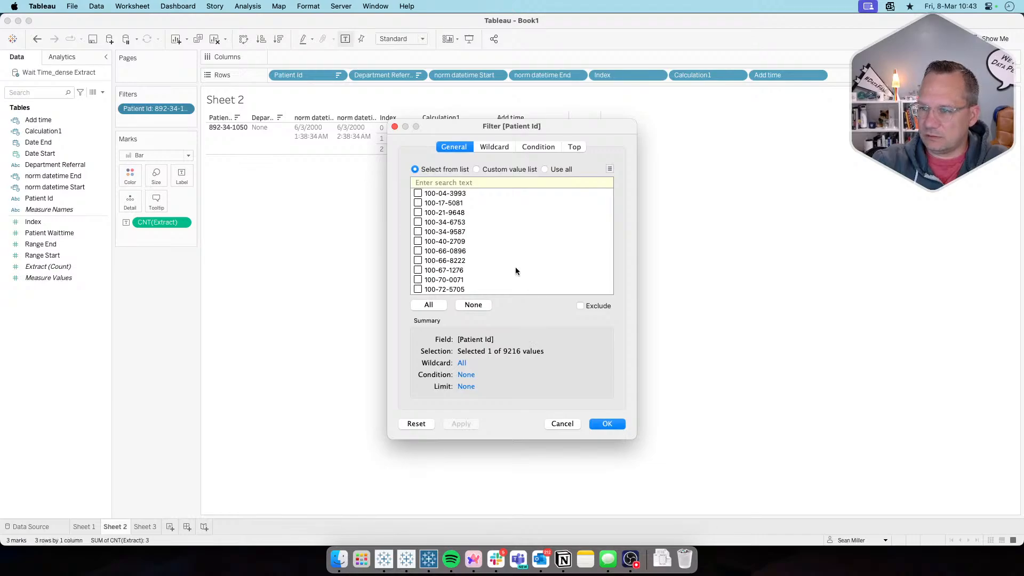
left_click(481, 306)
Search the filter for the Patient Id highlighted in the reference's Patient Detail and limit Sheet 2 to that patient
key("super+Tab")
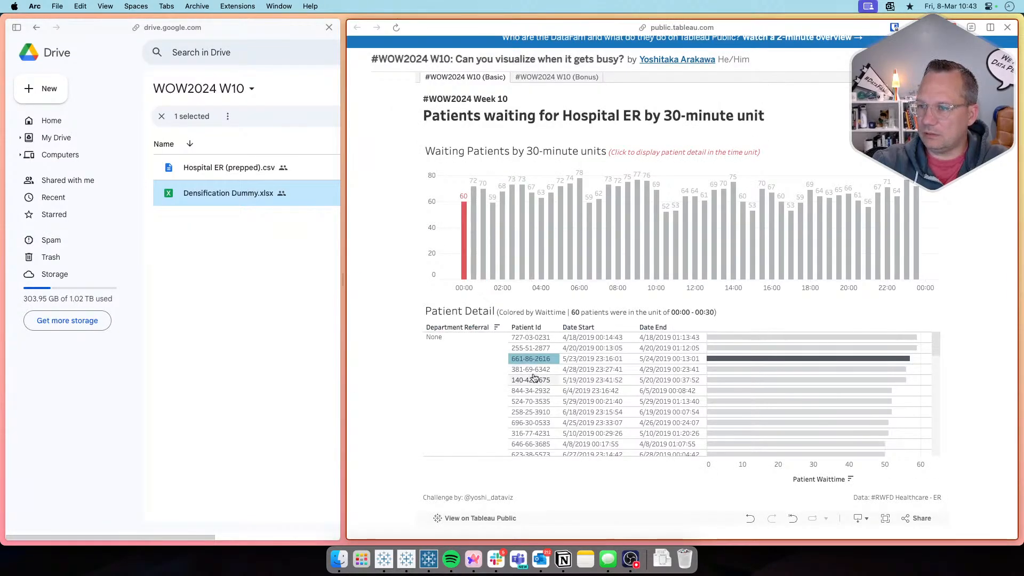
key("super+Tab")
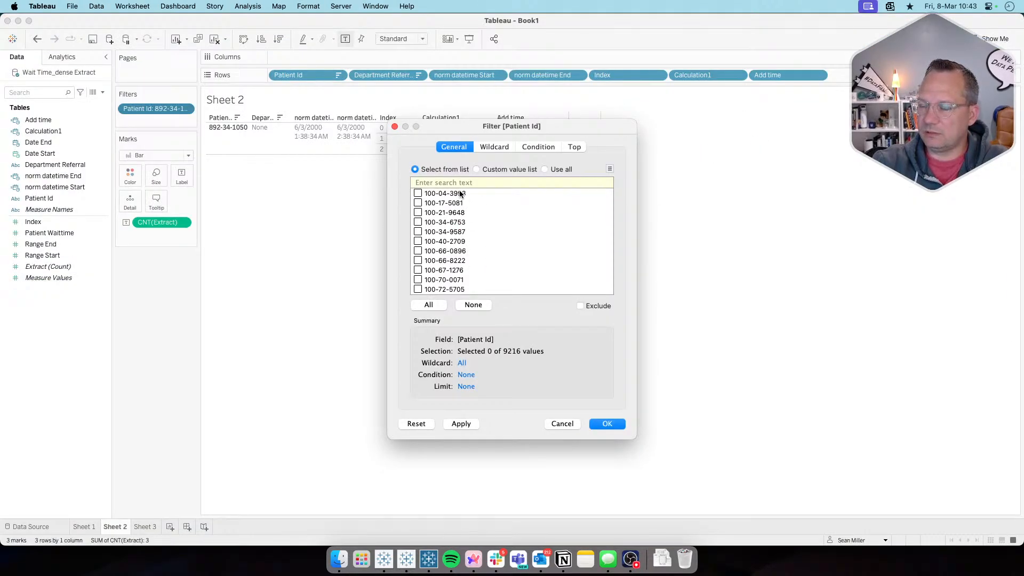
type("661")
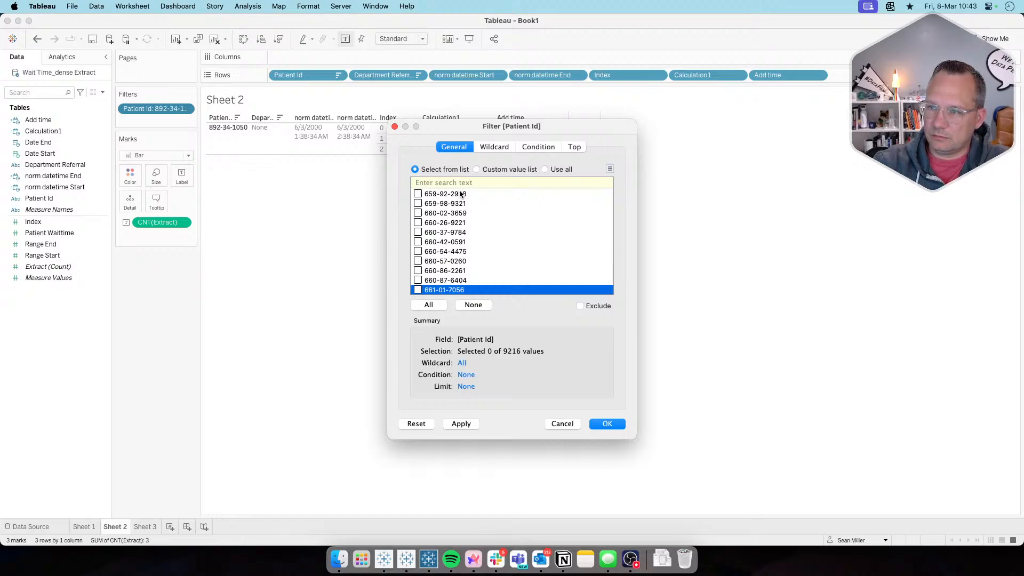
key("super+Tab")
key("super+Tab")
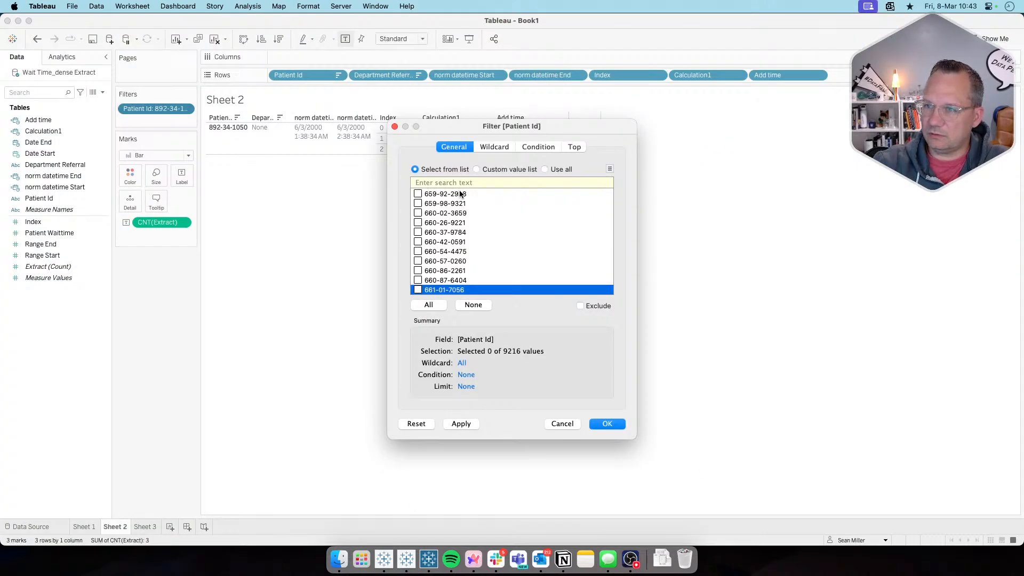
left_click(464, 181)
type("66")
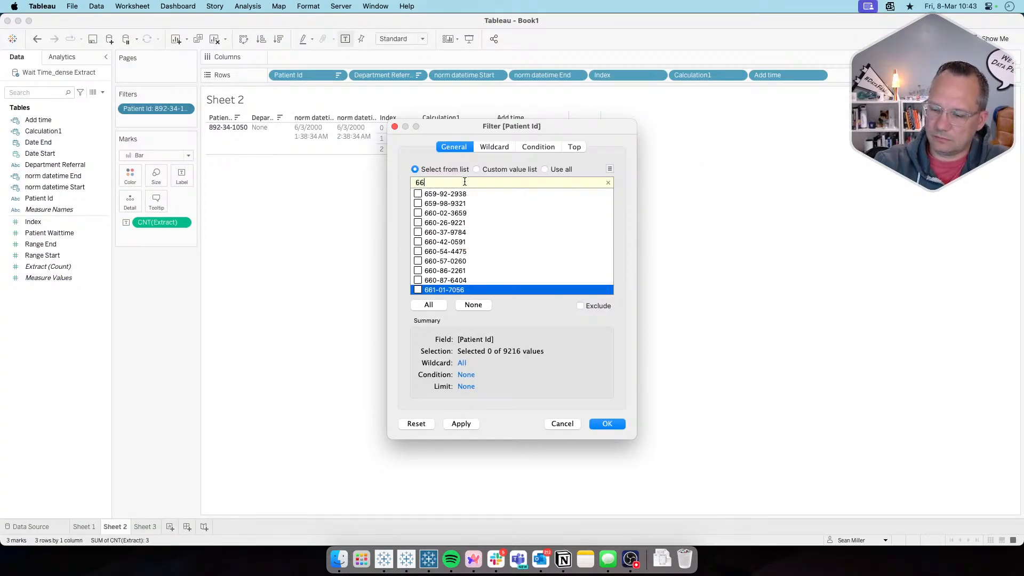
type("1-")
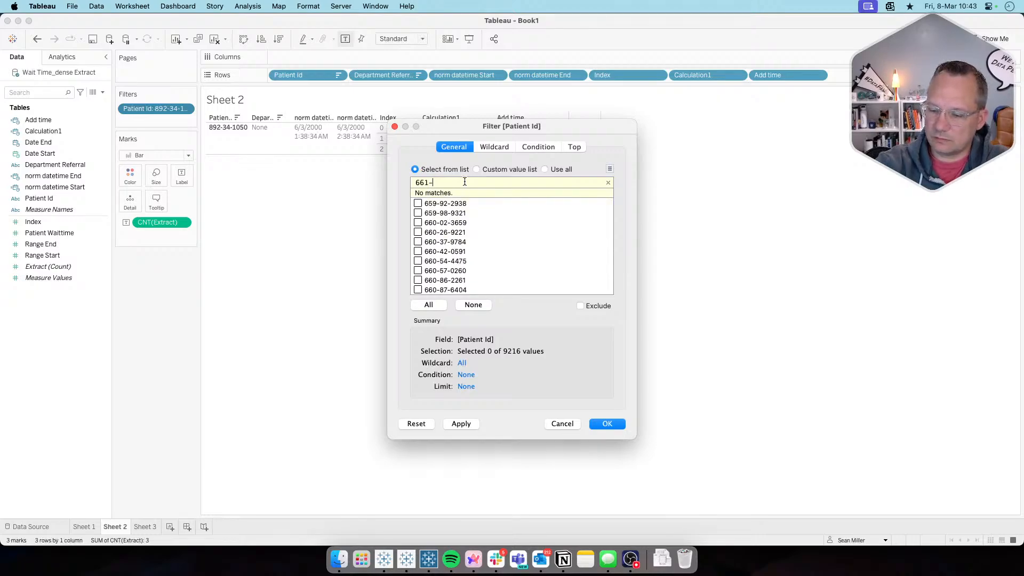
type("=86")
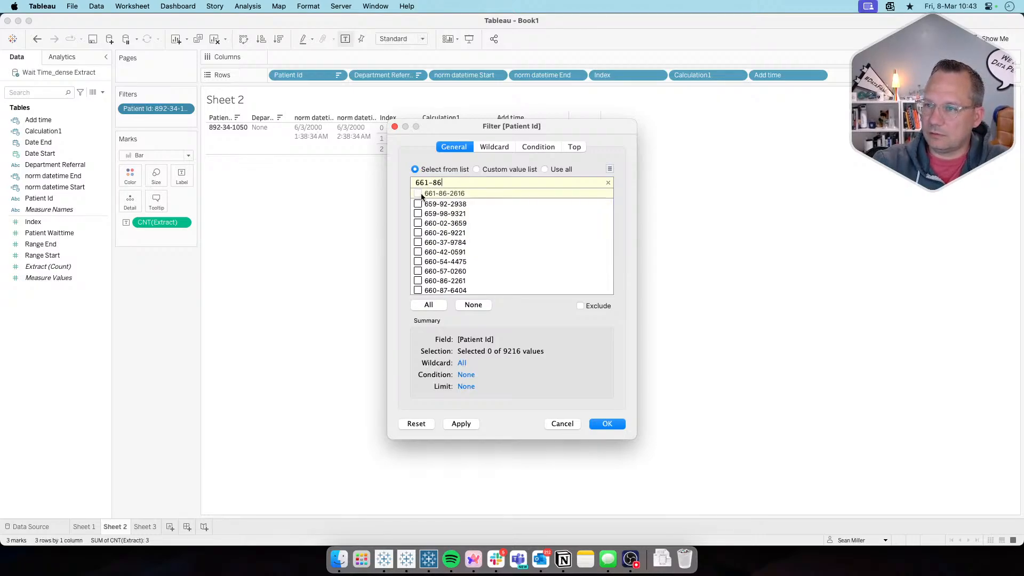
left_click(418, 193)
left_click(468, 423)
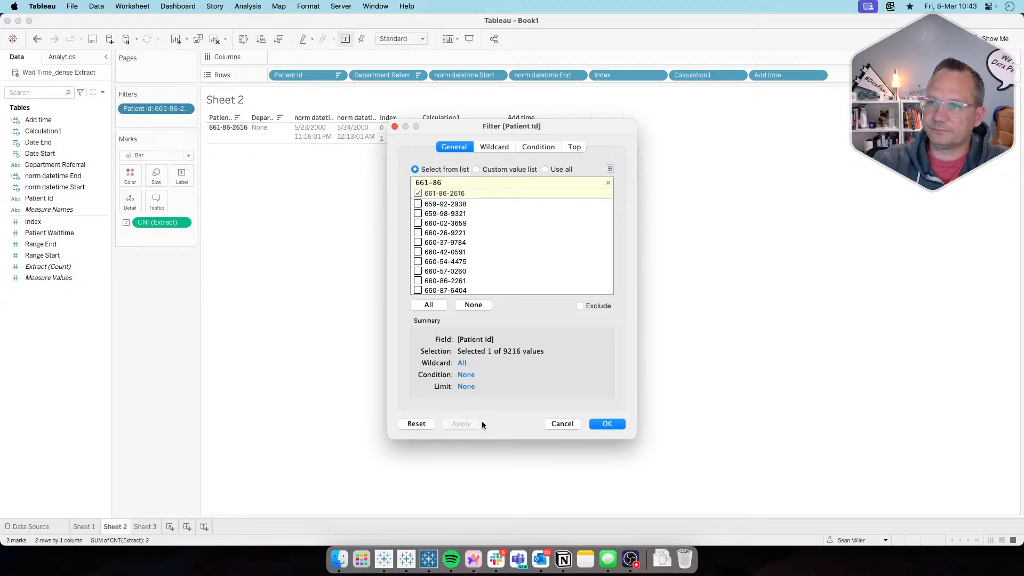
left_click(616, 424)
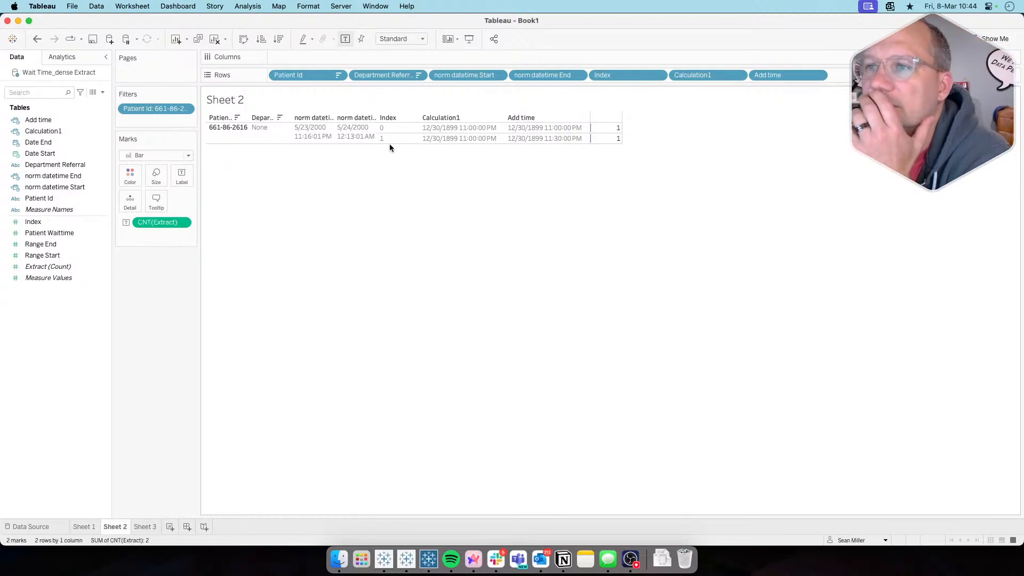
Compare the patient's norm datetime Start and End with the Calculation1 and Add time rows, and dismiss the GlobalProtect notification
left_click(322, 138)
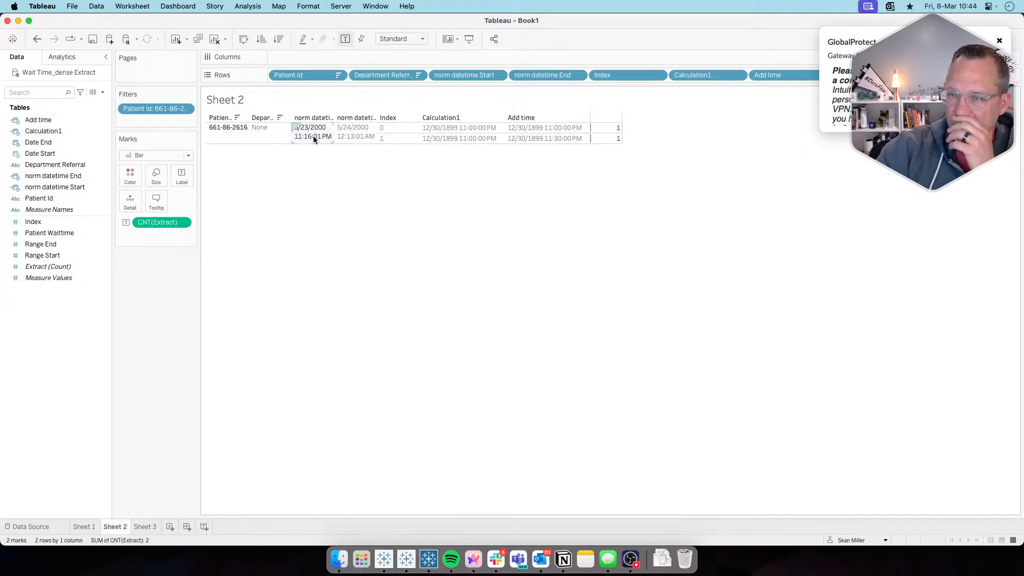
left_click(549, 137)
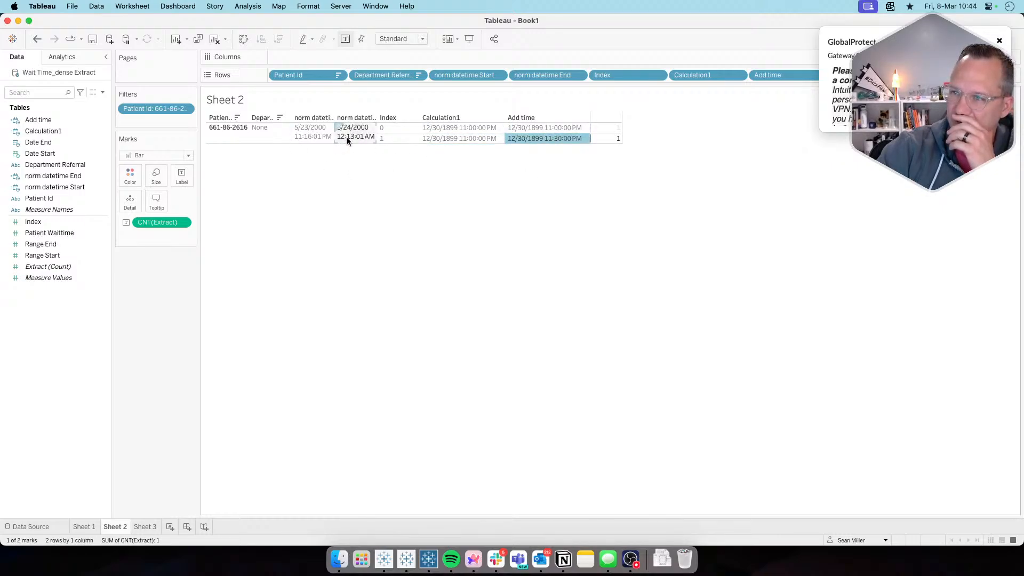
left_click_drag(480, 127, 556, 126)
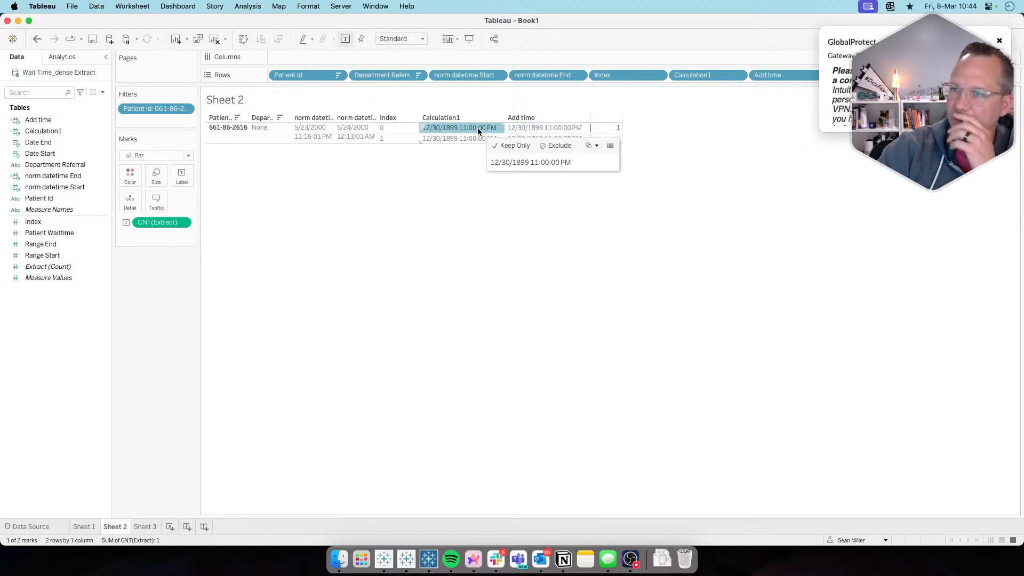
left_click(516, 128)
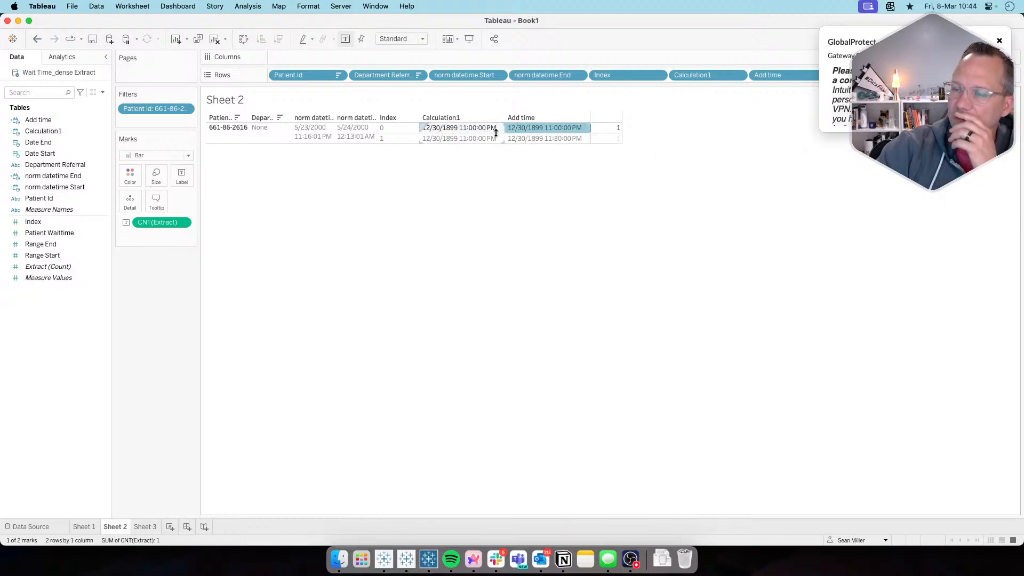
left_click(524, 138)
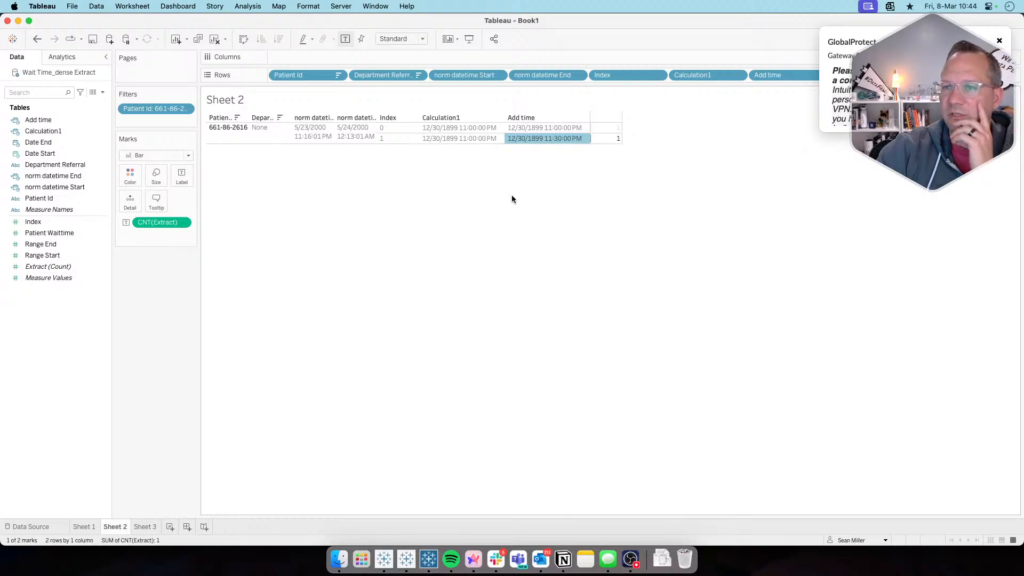
left_click(997, 41)
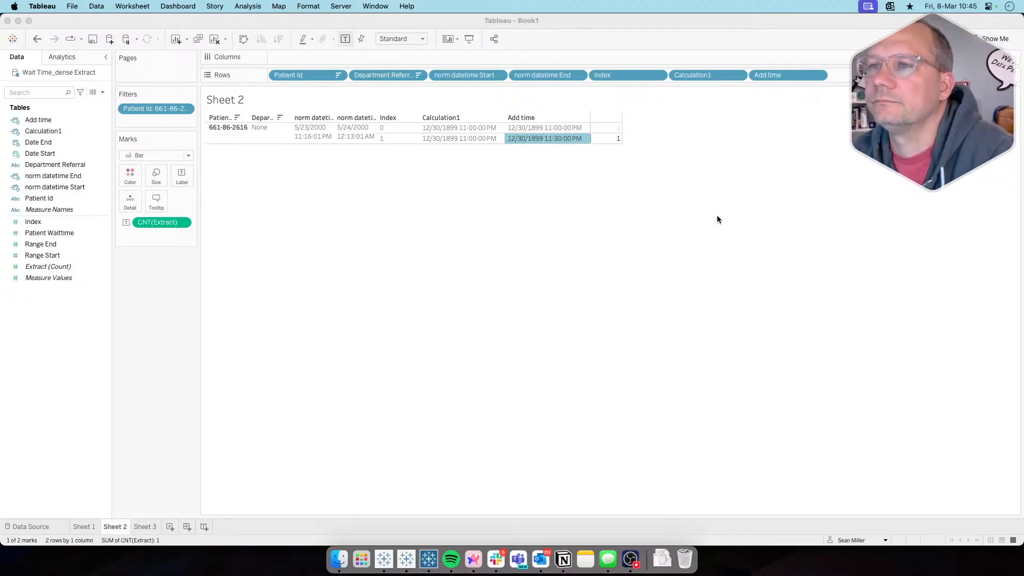
left_click(717, 215)
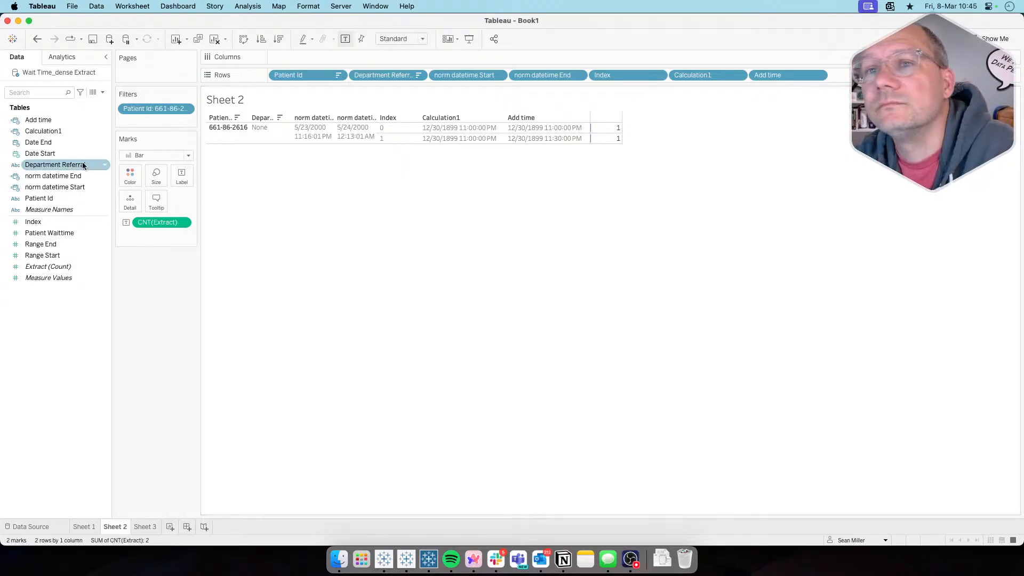
Add Patient Waittime as a discrete, unaggregated dimension after Add time on Sheet 2's Rows
left_click_drag(459, 137, 69, 230)
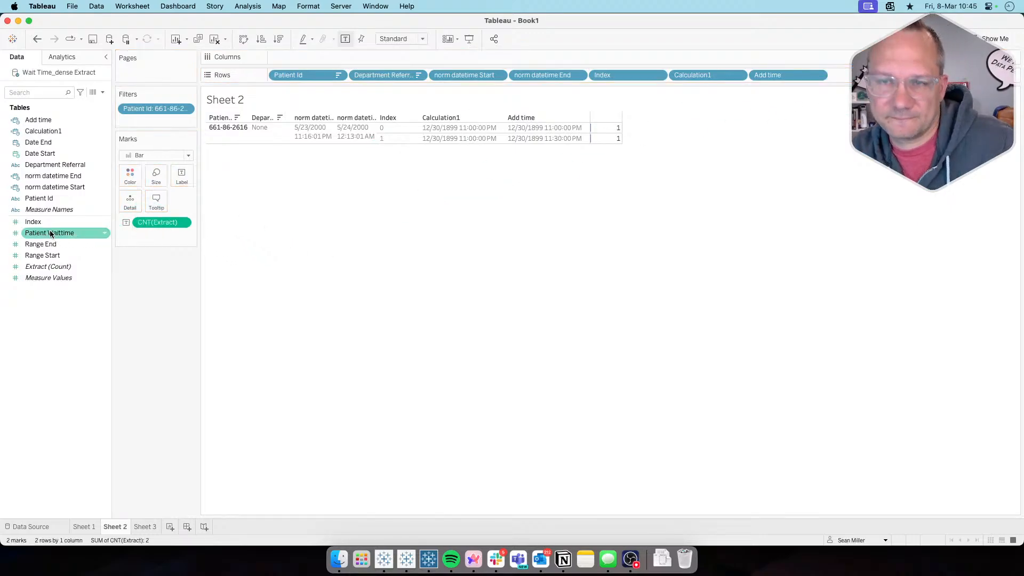
left_click_drag(867, 79, 866, 79)
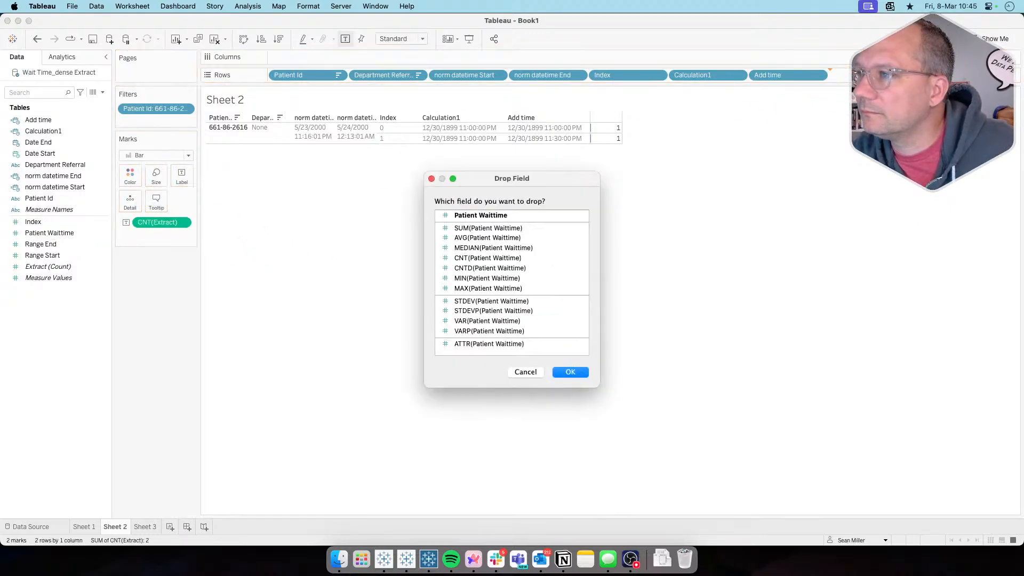
left_click(569, 372)
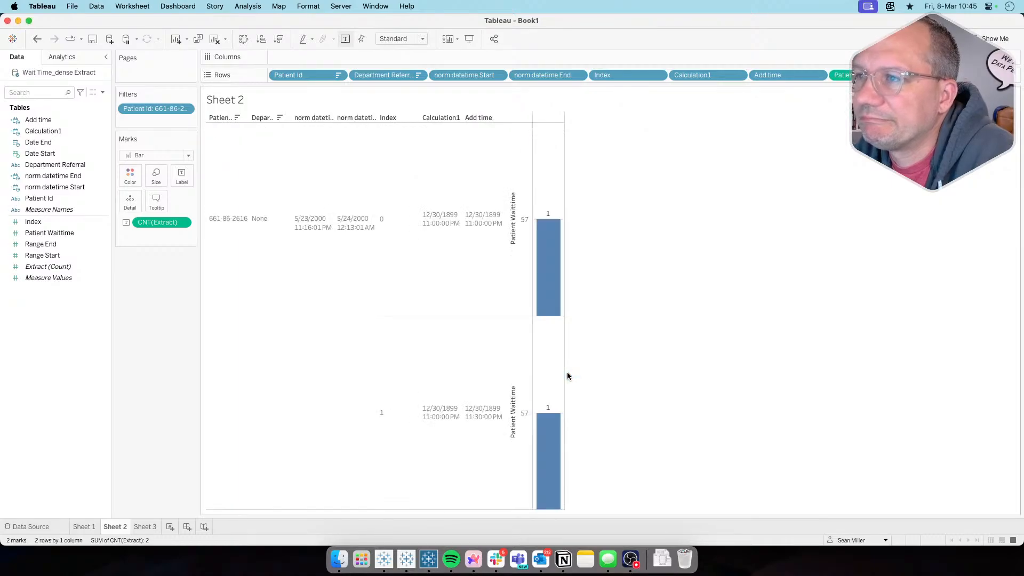
left_click(880, 75)
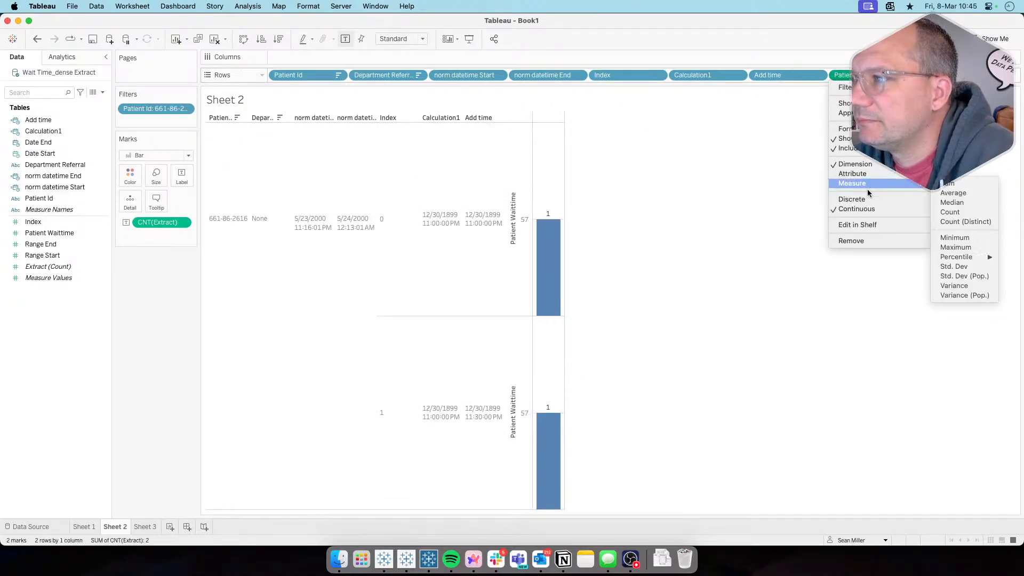
left_click(852, 200)
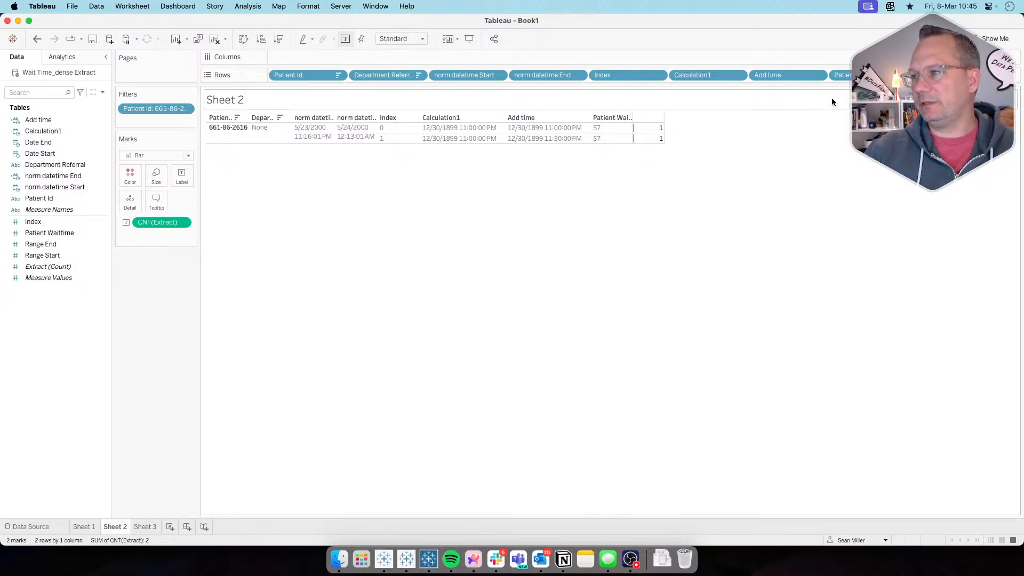
Remove Patient Waittime from Sheet 2's Rows and switch to the Join 1 flow in Tableau Prep Builder
left_click_drag(842, 75, 180, 422)
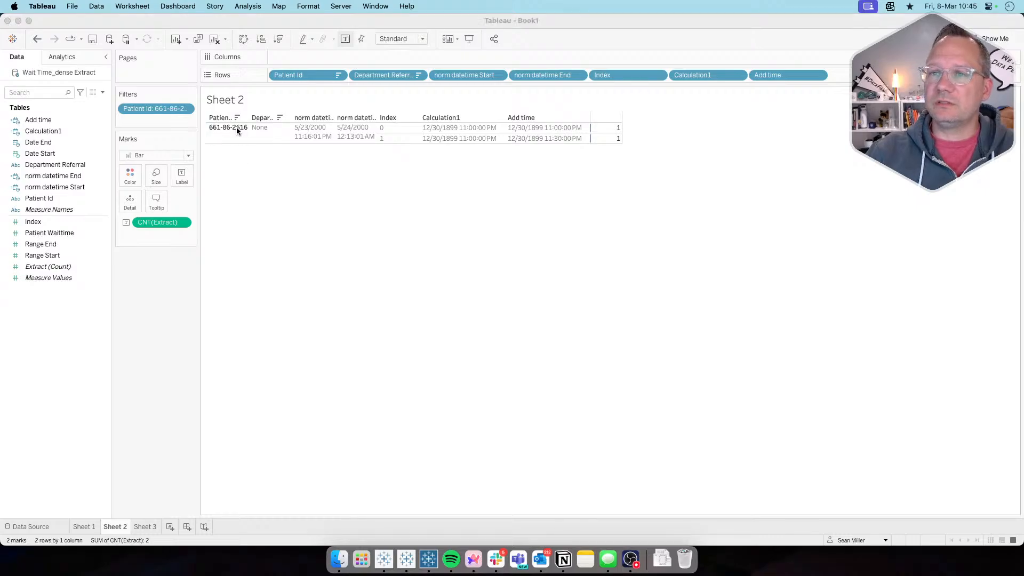
key("super+Tab")
key("super+Tab")
key("super+Tab")
key("super+Tab")
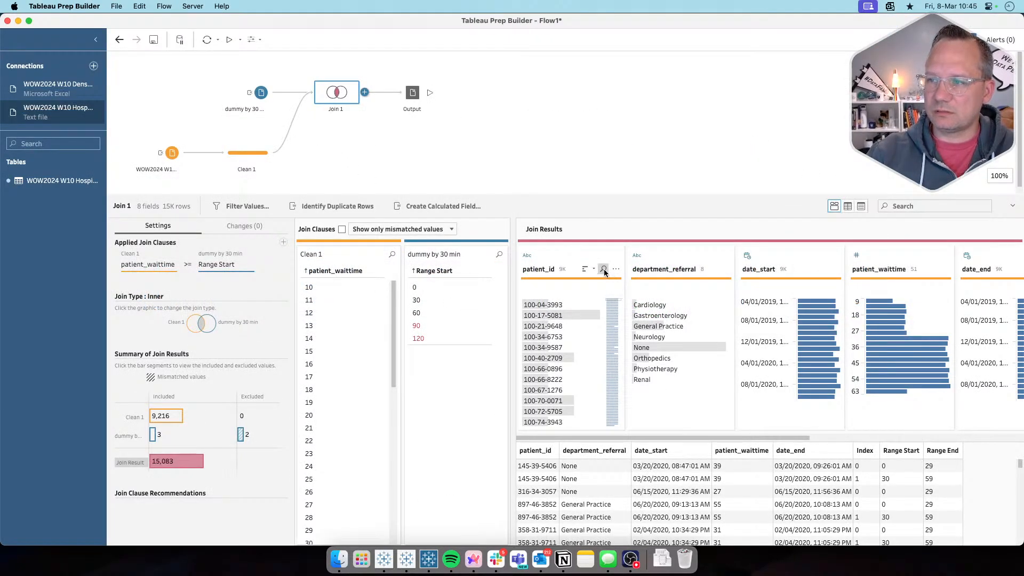
Search patient_id in the Join Results for the patient examined on Sheet 2, select that patient, and compare the joined rows with Tableau's Sheet 2
left_click(604, 269)
type("661-86")
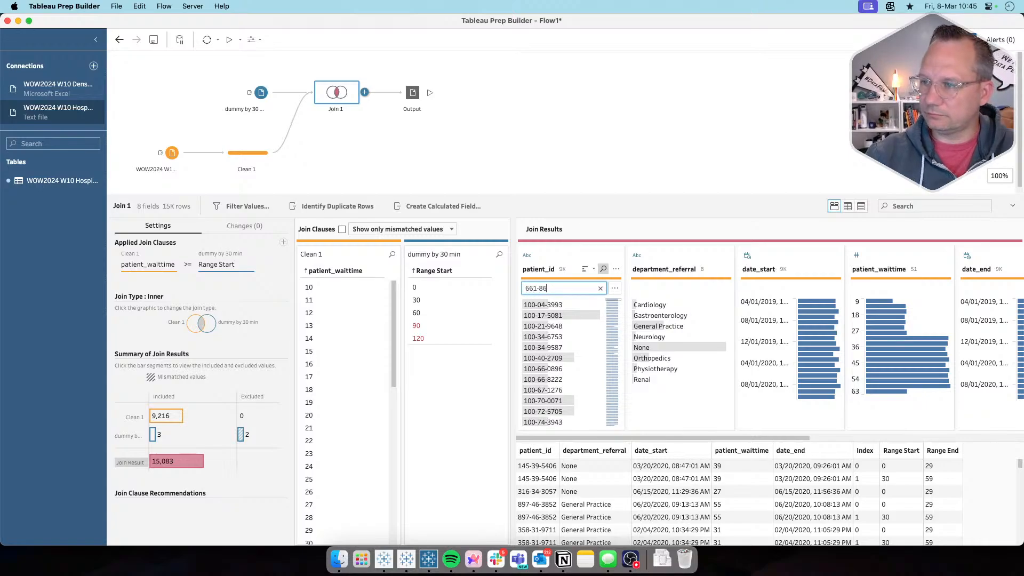
left_click(555, 305)
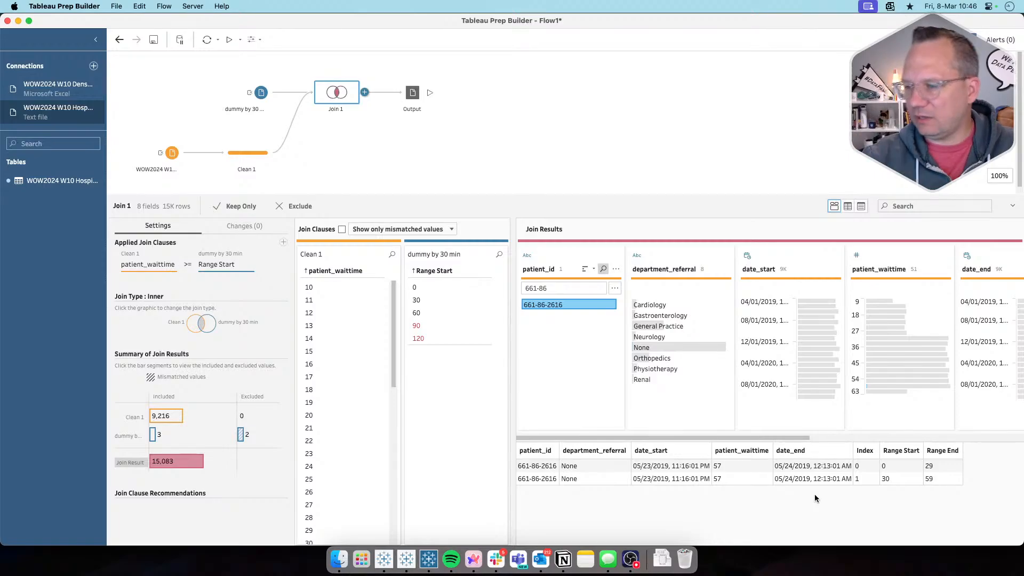
key("super+Tab")
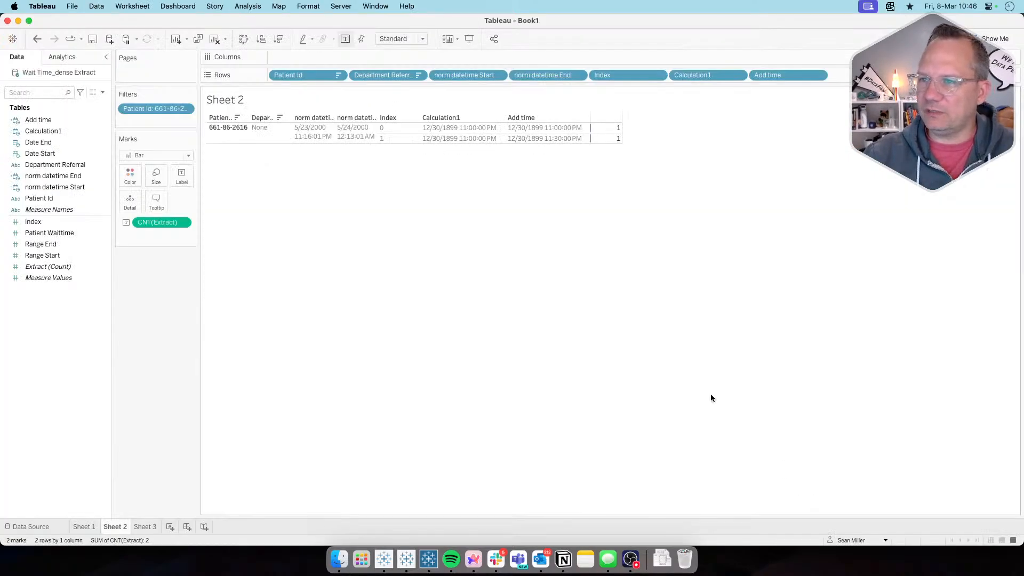
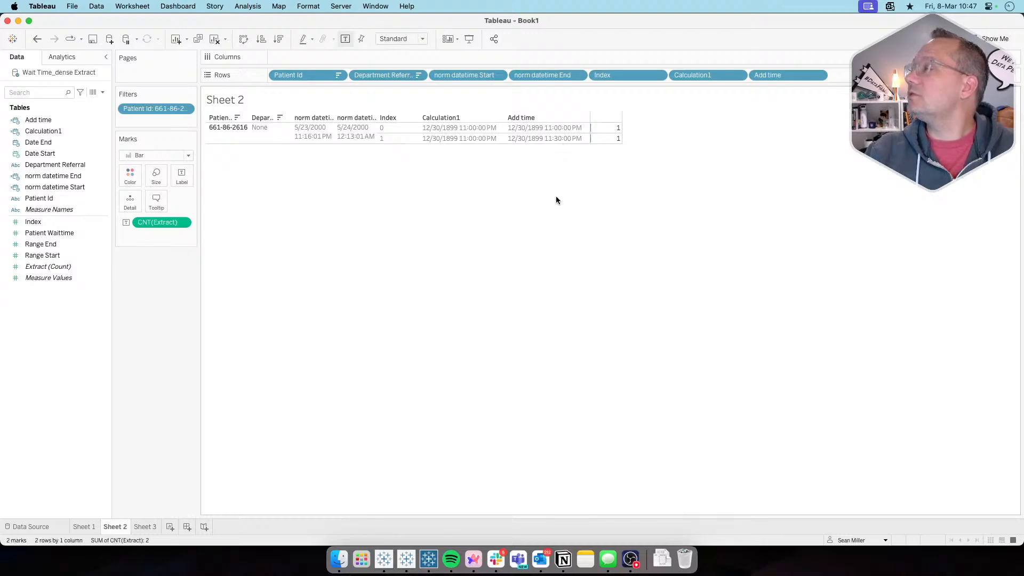
key("super+Tab")
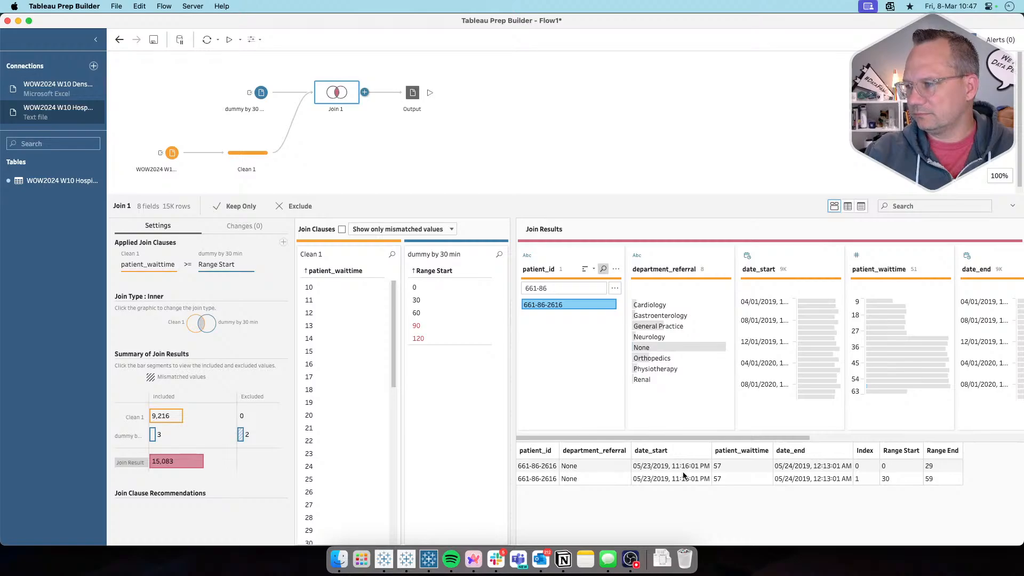
key("super+Tab")
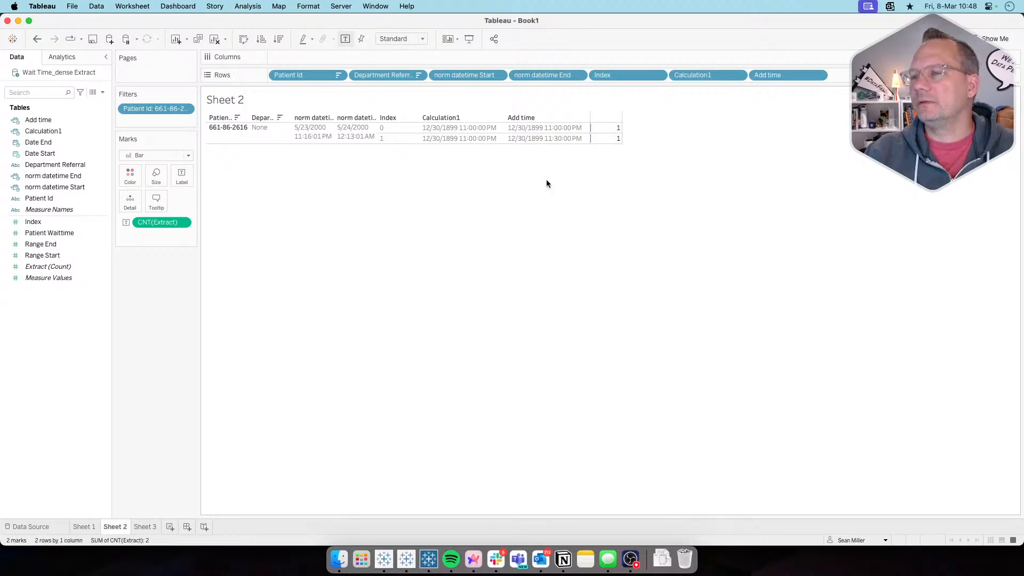
Look through Sheet 1 and review the half-hourly Add time counts on Sheet 3 from midnight to midnight
left_click(90, 527)
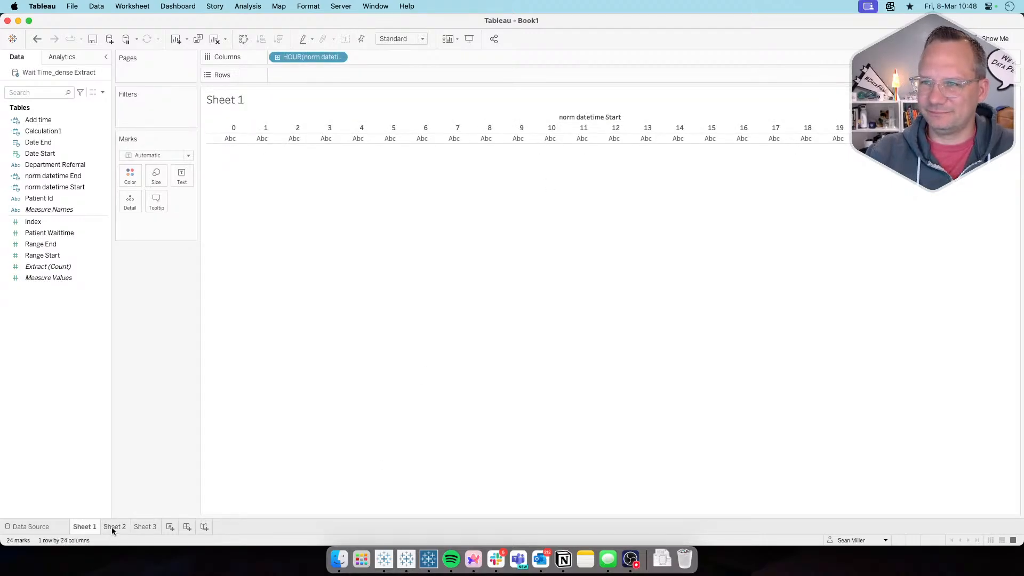
left_click(143, 527)
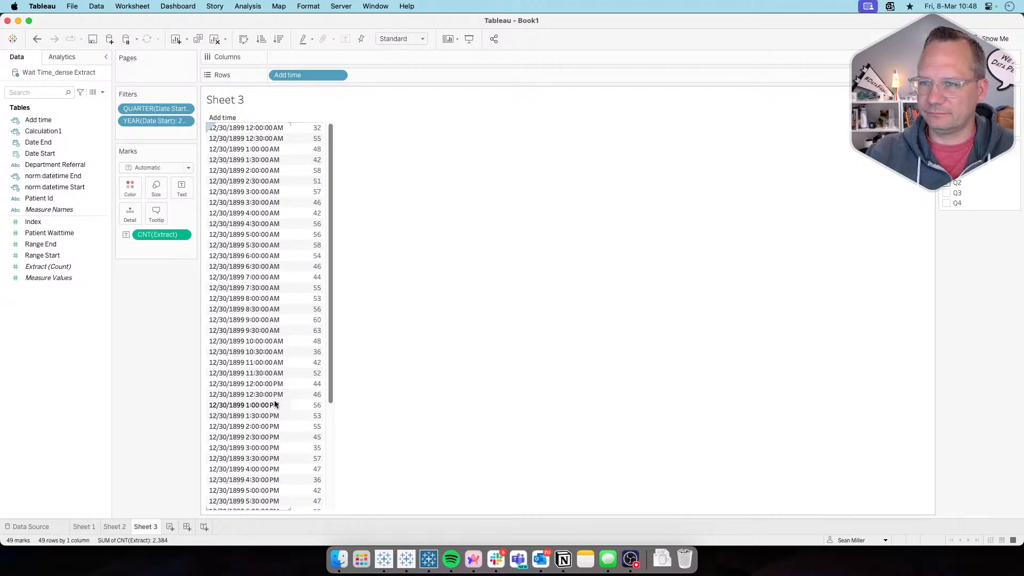
scroll(296, 426, "down", 5)
scroll(297, 427, "up", 5)
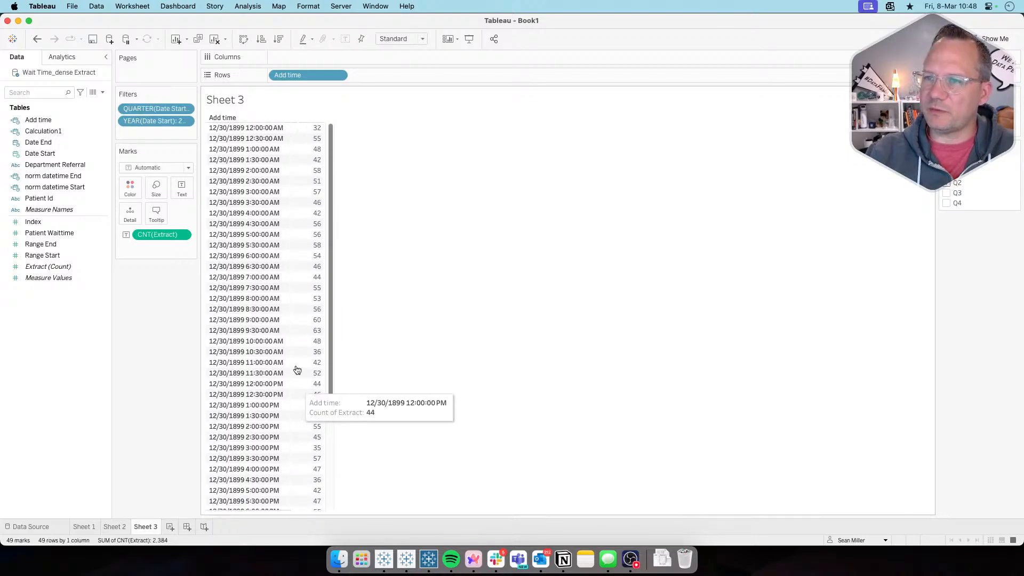
scroll(296, 399, "down", 3)
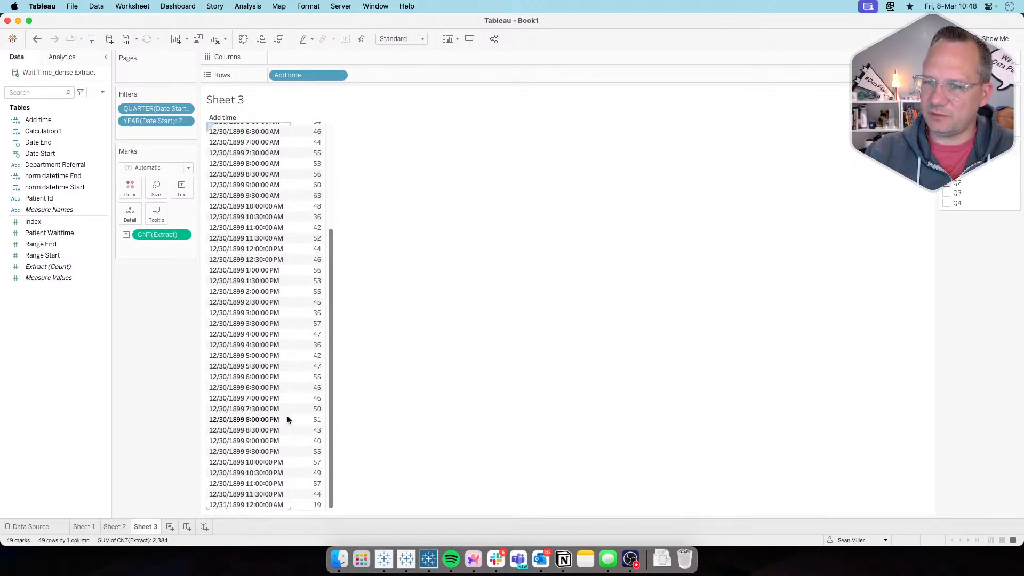
scroll(270, 300, "up", 3)
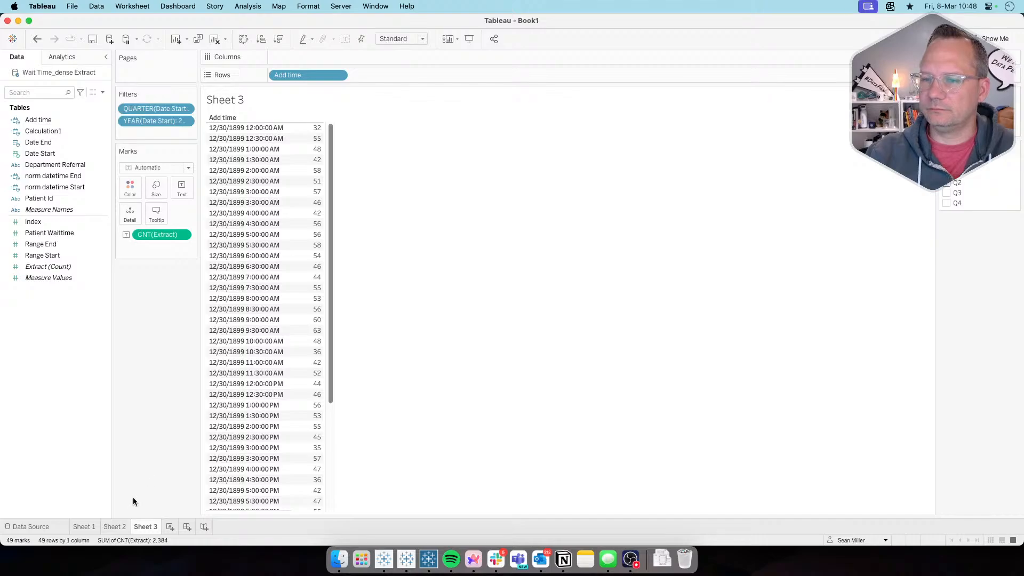
mouse_move(116, 523)
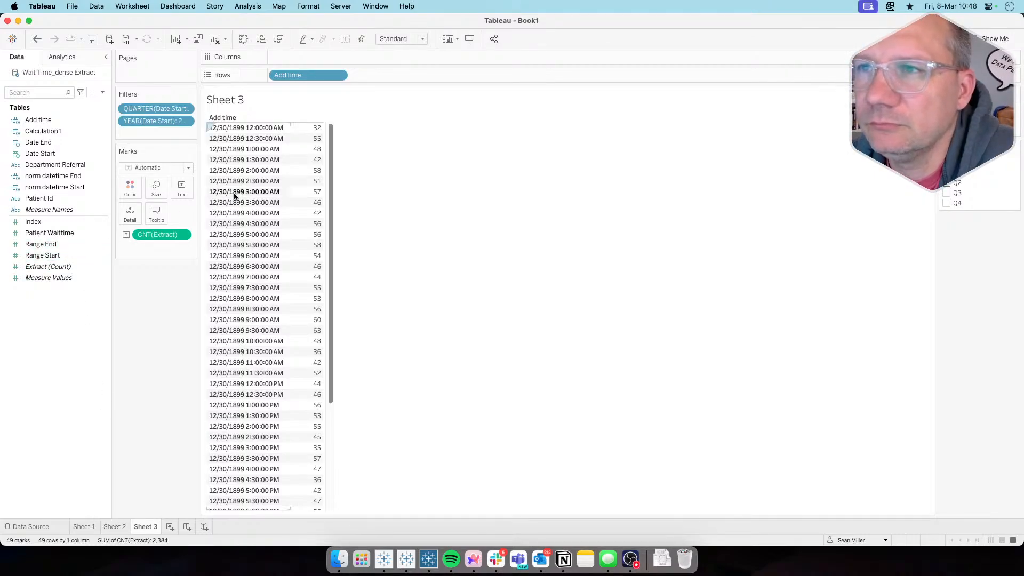
Open the Add time calculation for editing and examine the Calculation1 formula it references
right_click(53, 120)
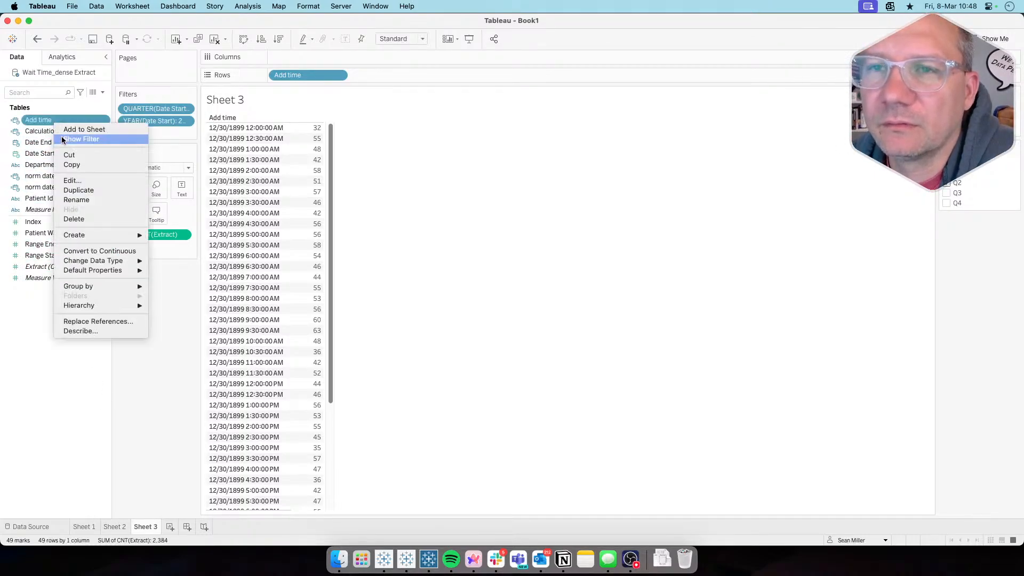
left_click(75, 178)
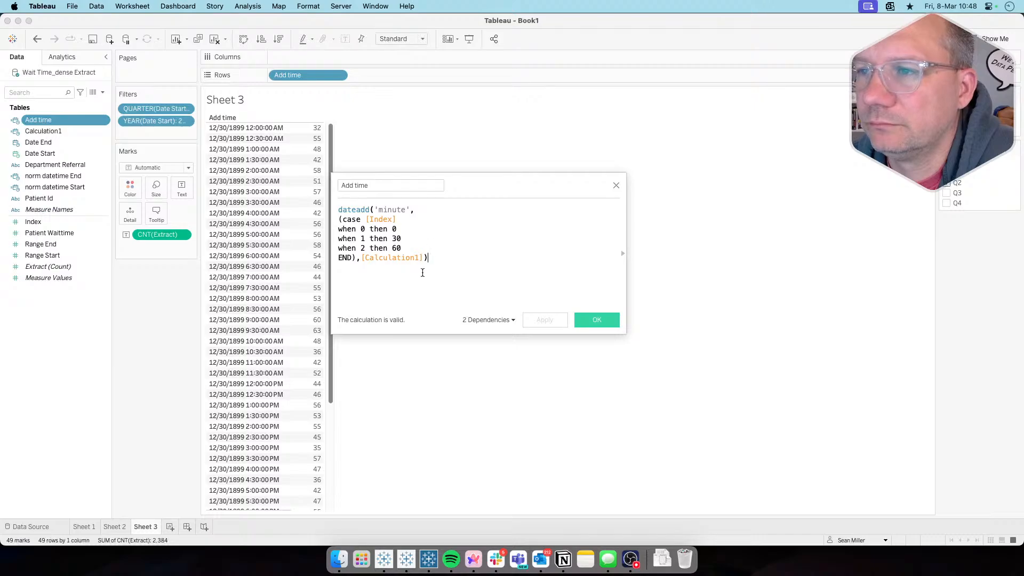
left_click(404, 258)
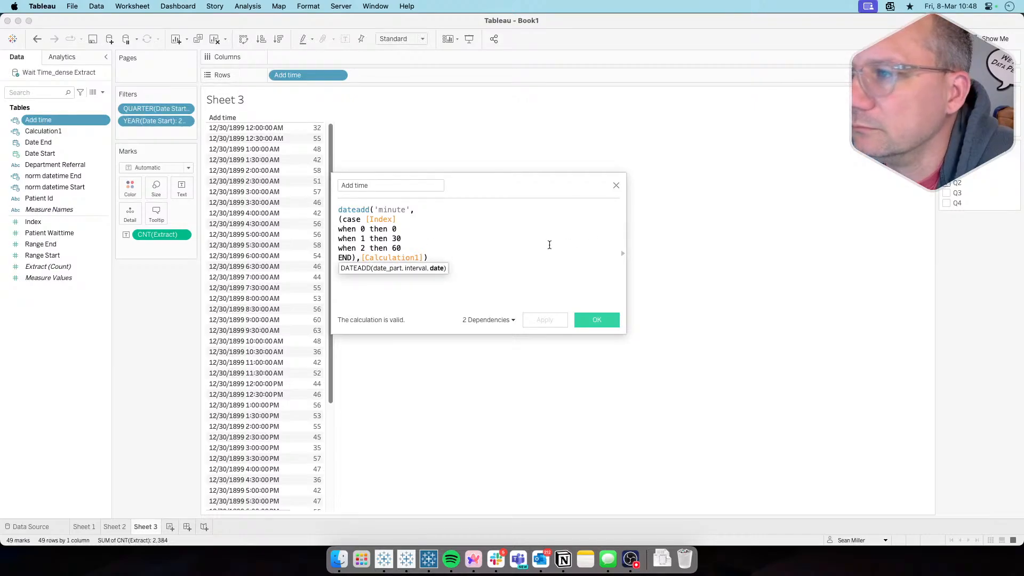
left_click(622, 254)
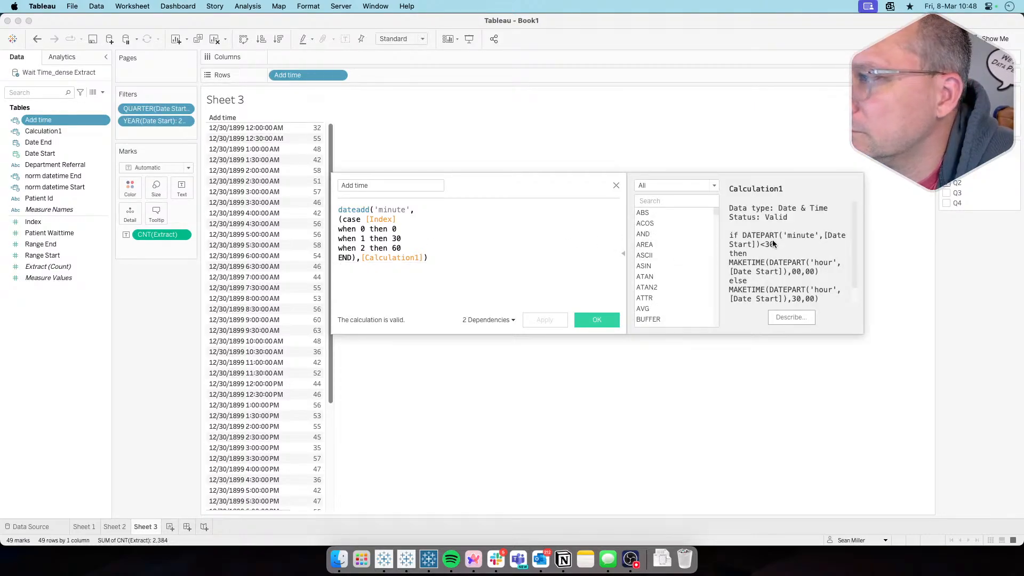
scroll(762, 264, "down", 2)
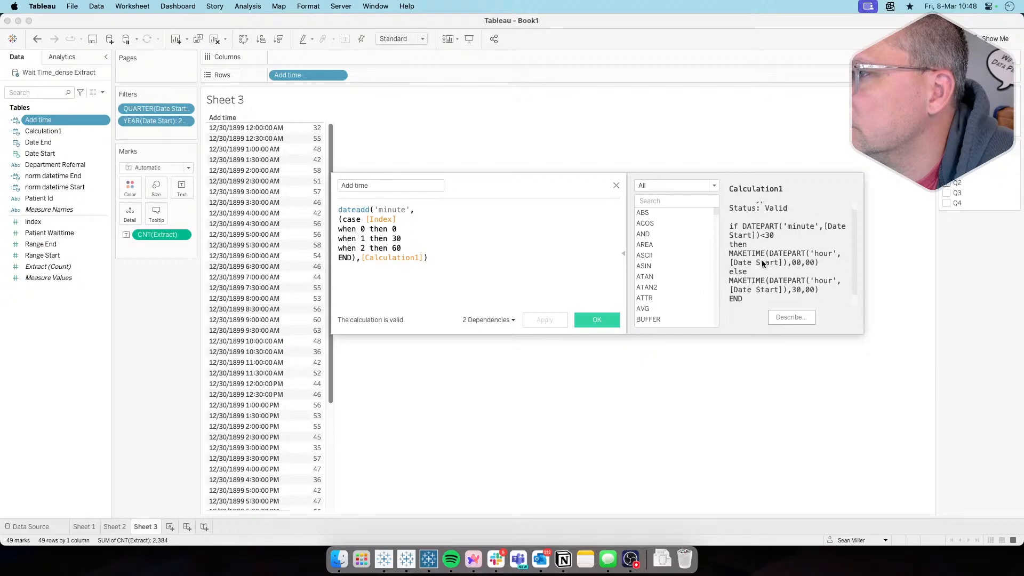
scroll(762, 264, "up", 2)
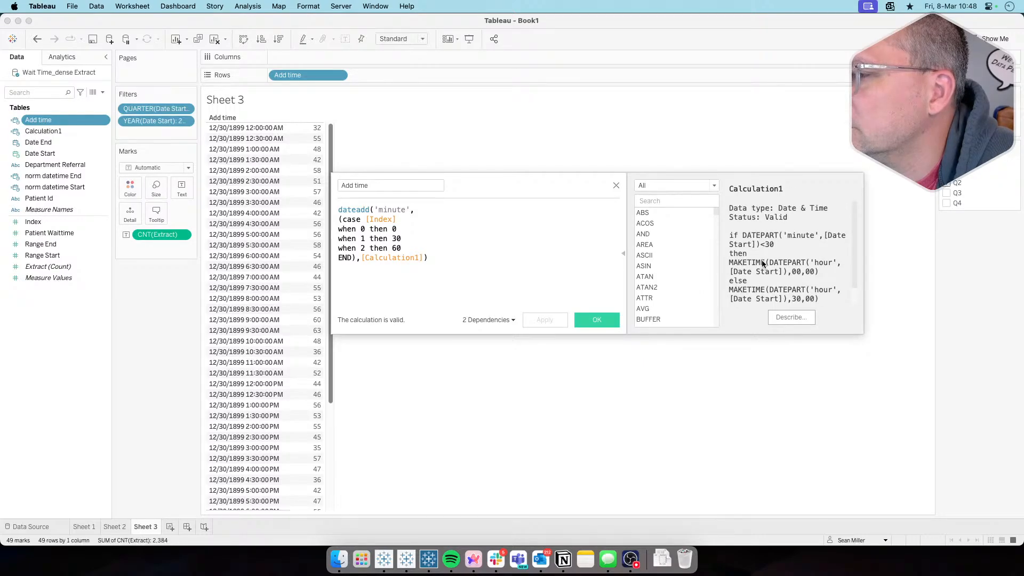
scroll(762, 264, "down", 1)
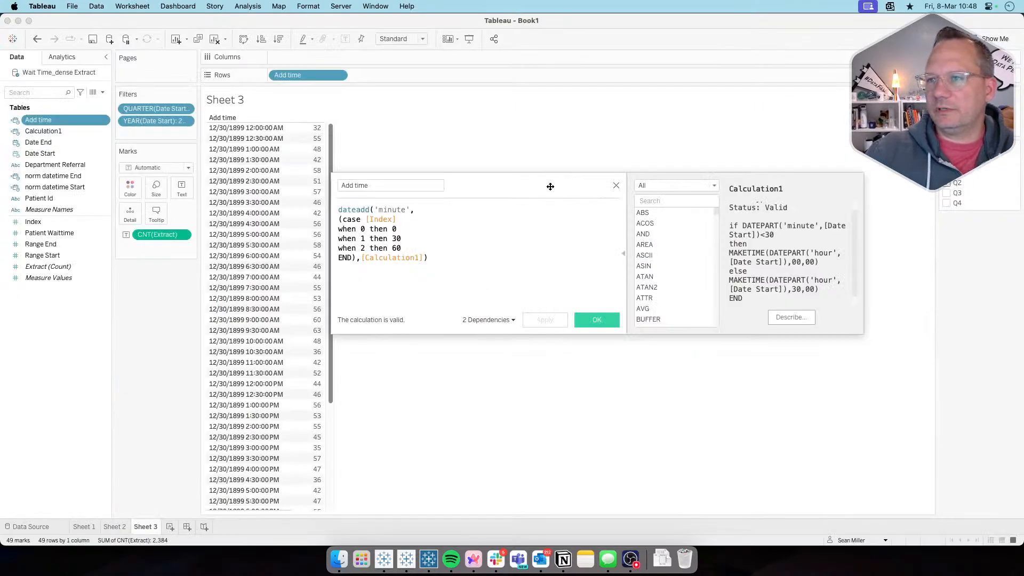
Switch to the browser and reload the WOW2024 W10 reference on Tableau Public, ending on its Bonus dashboard
key("super+Tab")
key("super+Tab")
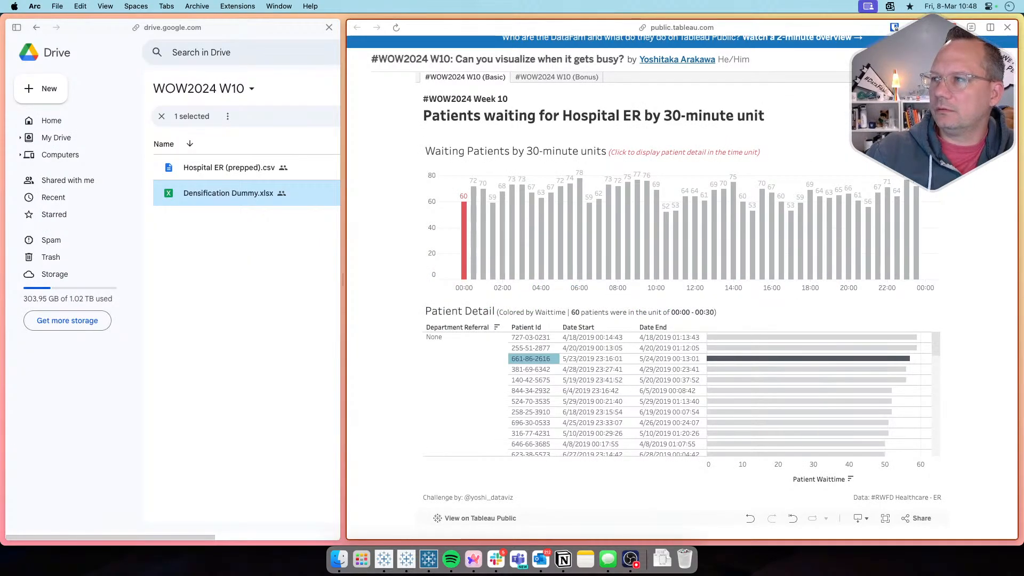
key("super+r")
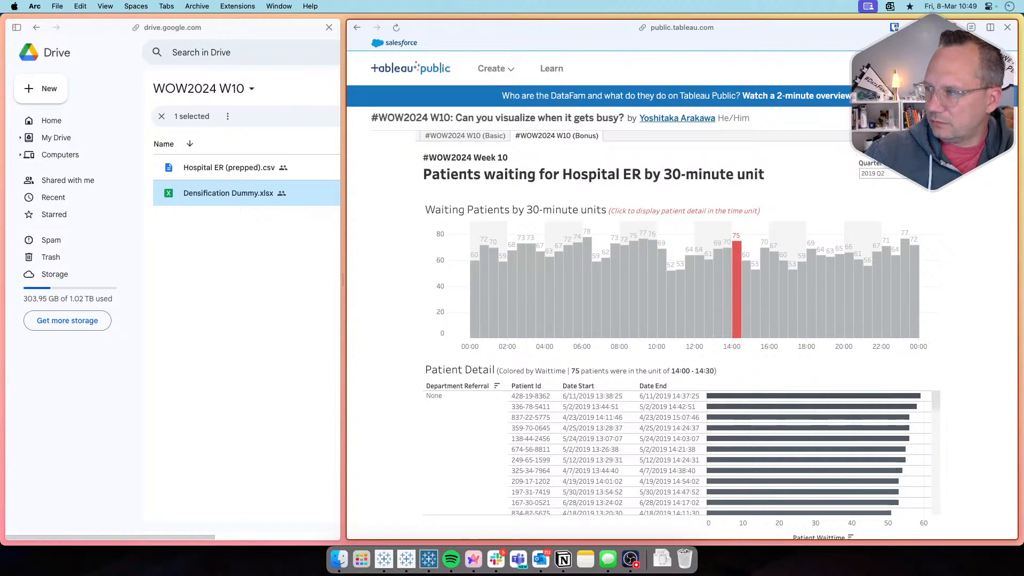
key("super+r")
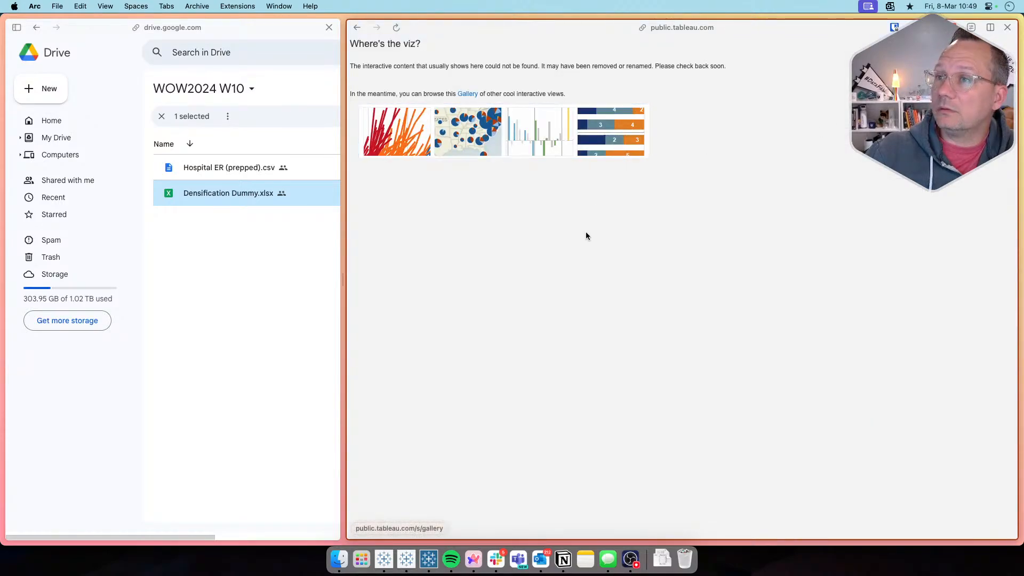
scroll(585, 236, "left", 5)
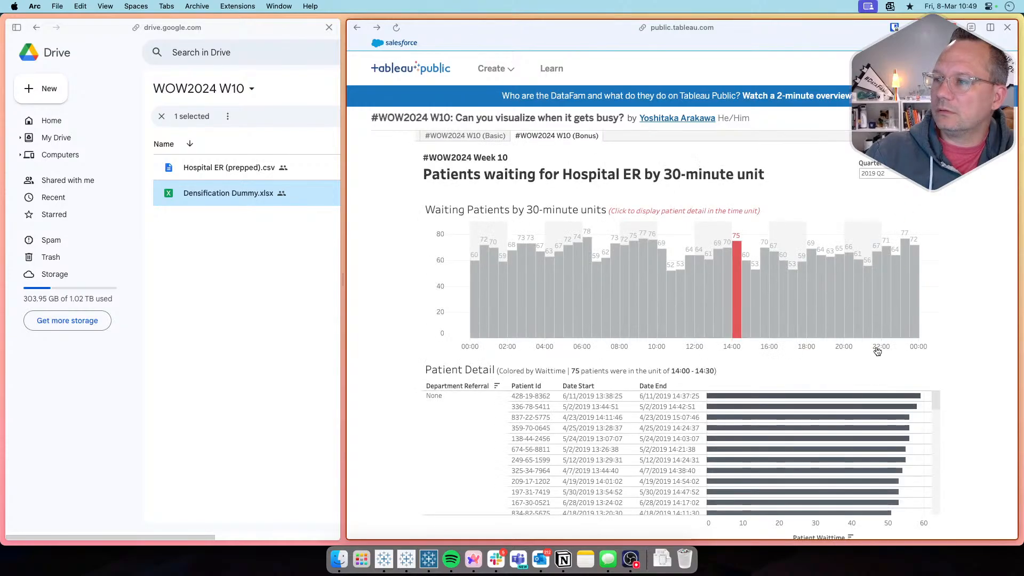
scroll(872, 374, "right", 5)
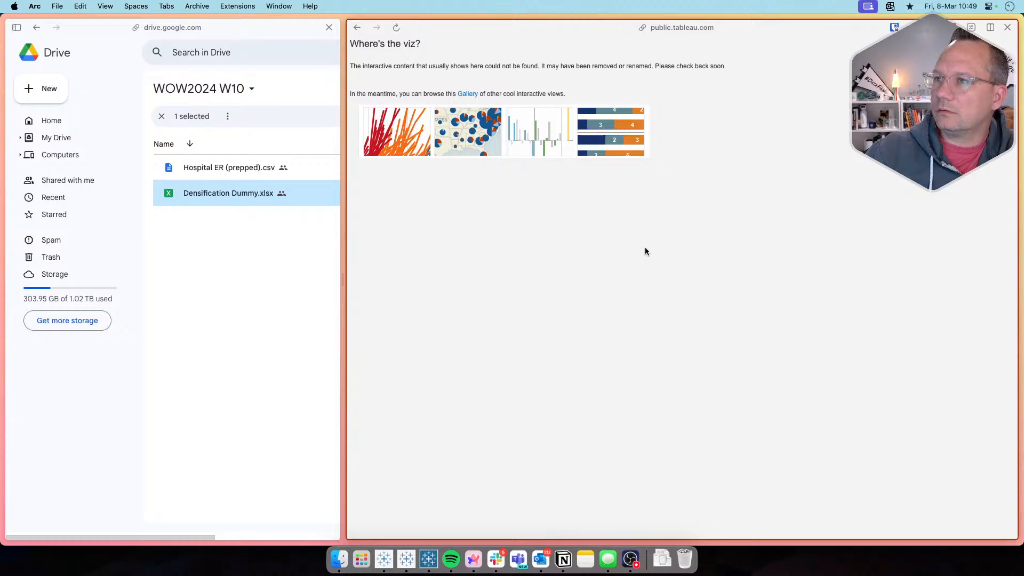
scroll(645, 250, "left", 5)
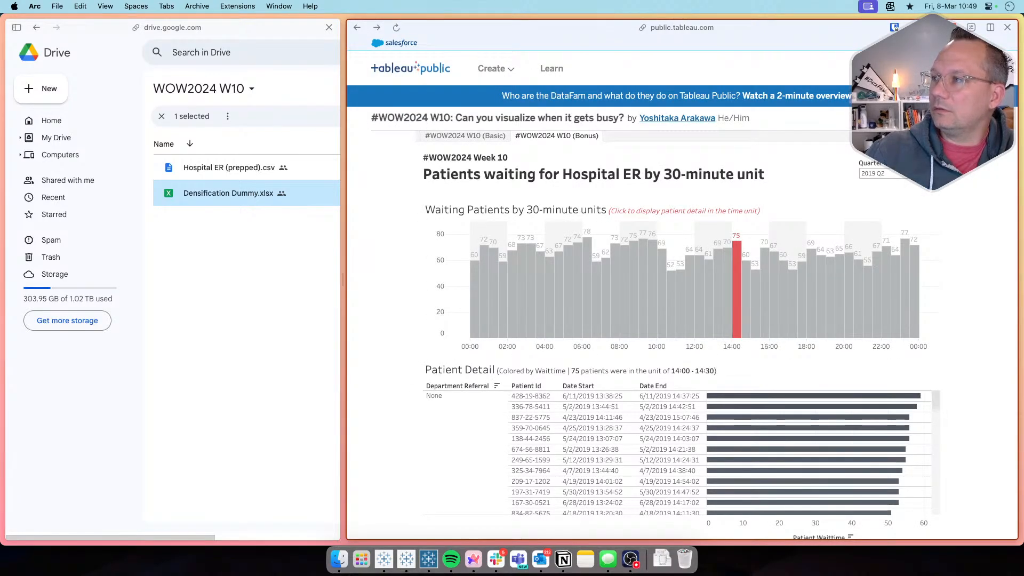
Download the reference workbook in the Current version and open it in Tableau
left_click(948, 118)
left_click(681, 406)
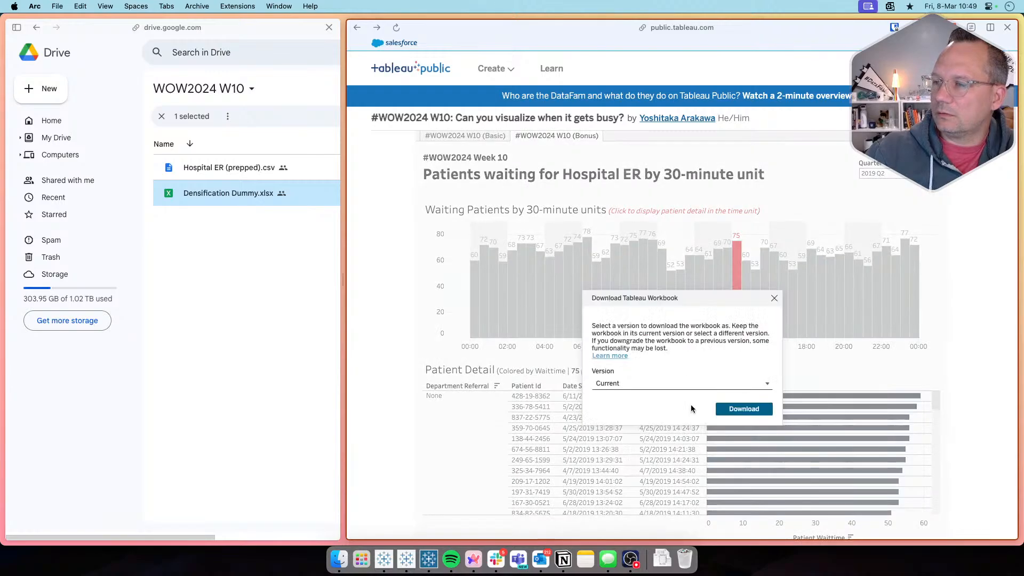
left_click(731, 408)
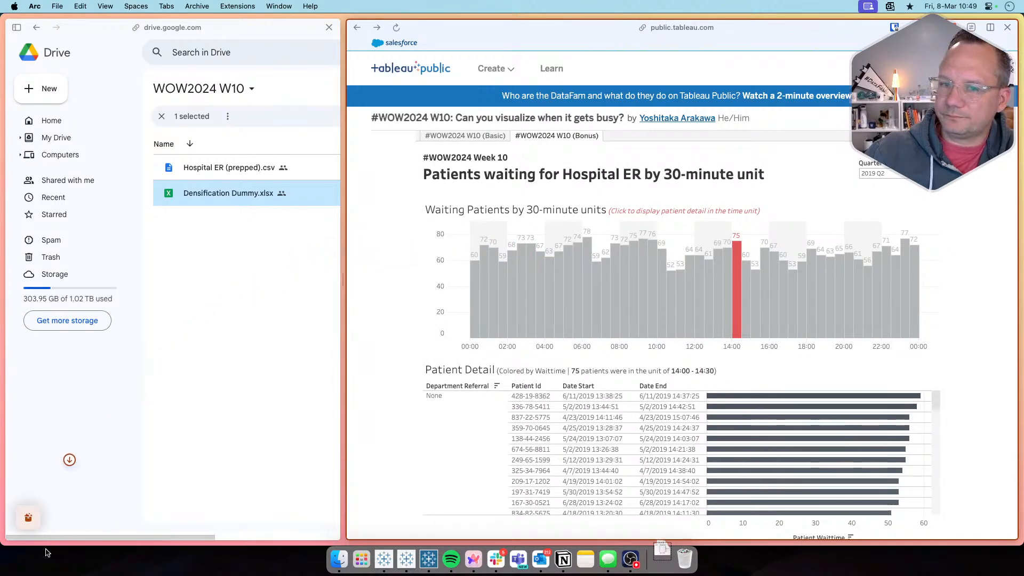
left_click(29, 516)
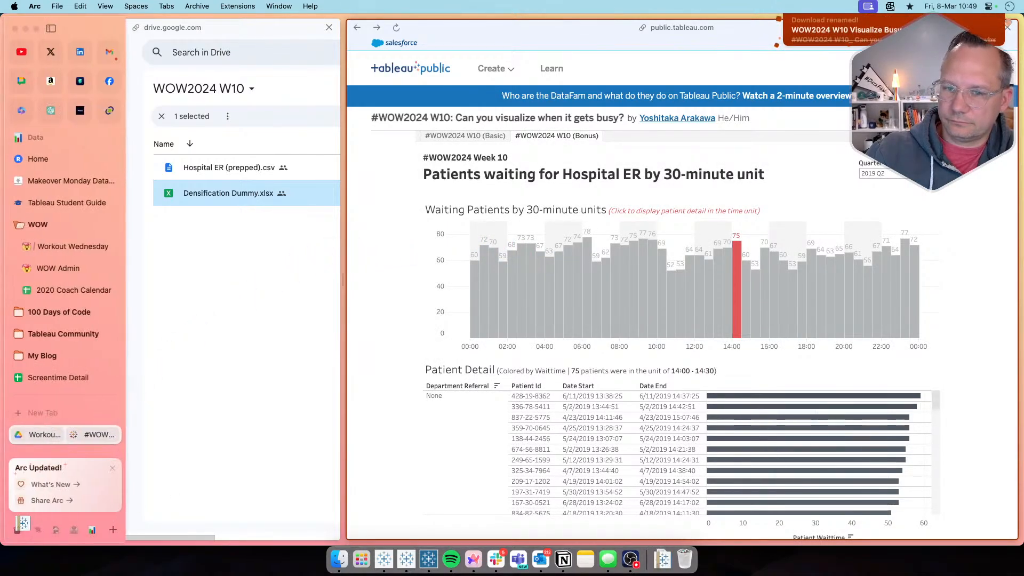
left_click(45, 511)
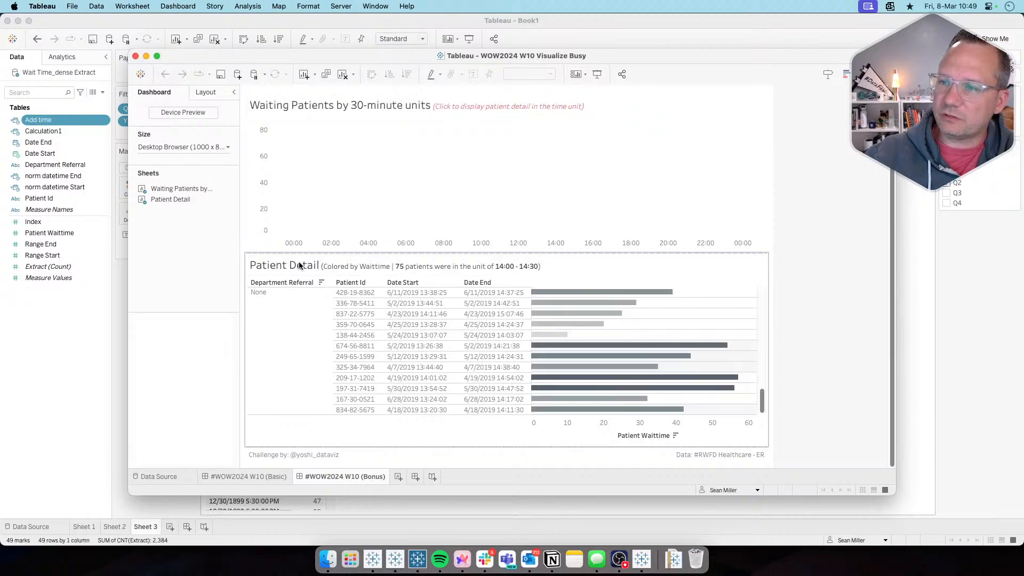
Review the Bonus dashboard and go to the source sheet of its Waiting Patients by 30-minute units chart
scroll(474, 369, "up", 10)
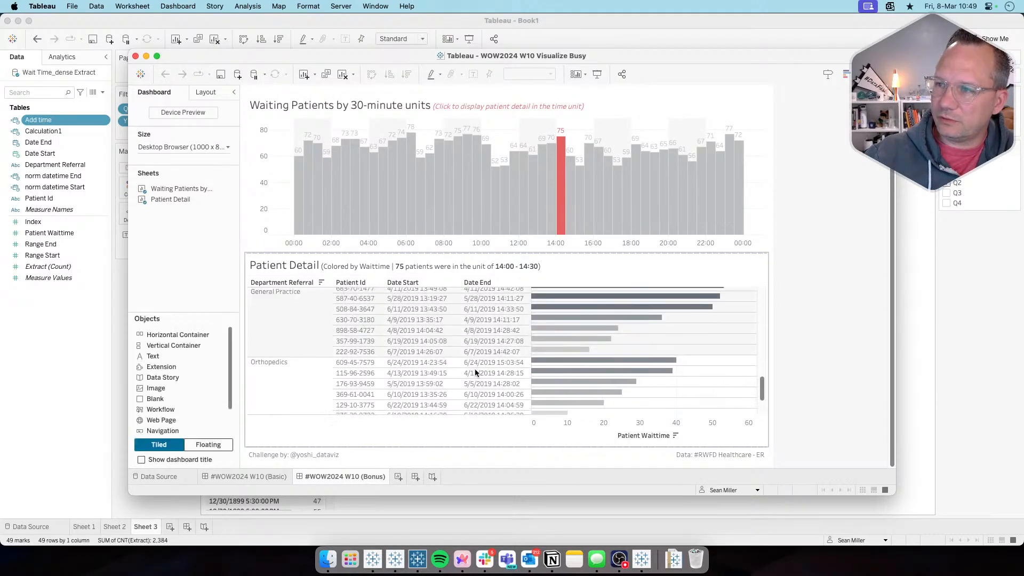
scroll(474, 369, "up", 3)
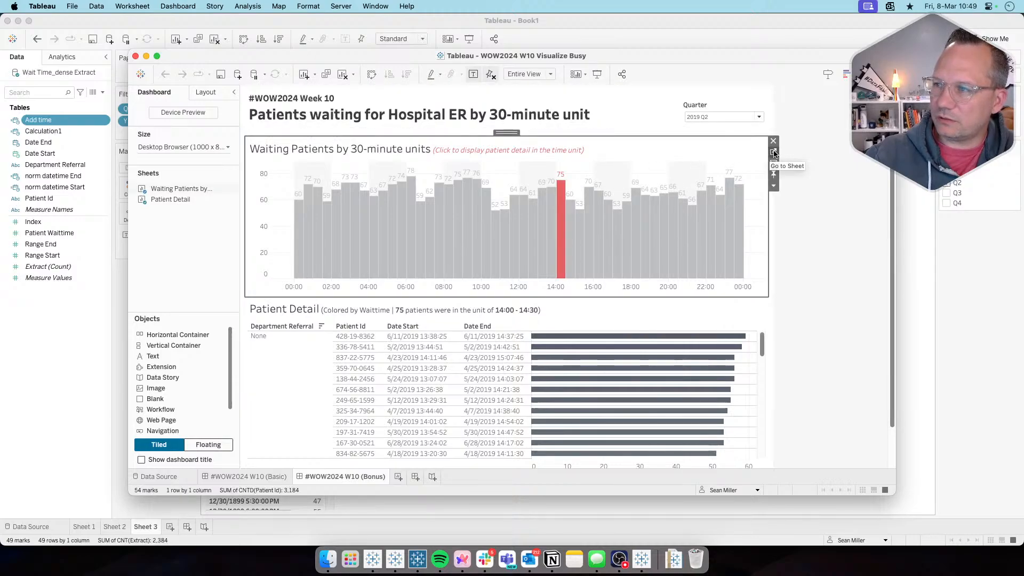
left_click(771, 153)
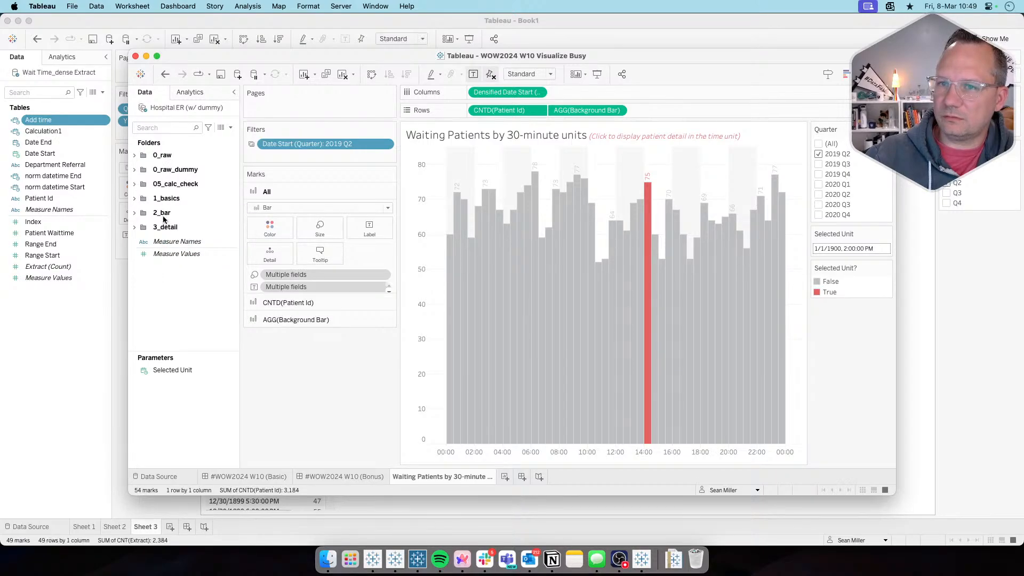
Search the data fields for "de" and examine the formula of Densified Date Start (30-minute Unit), closing it without changes
left_click(162, 130)
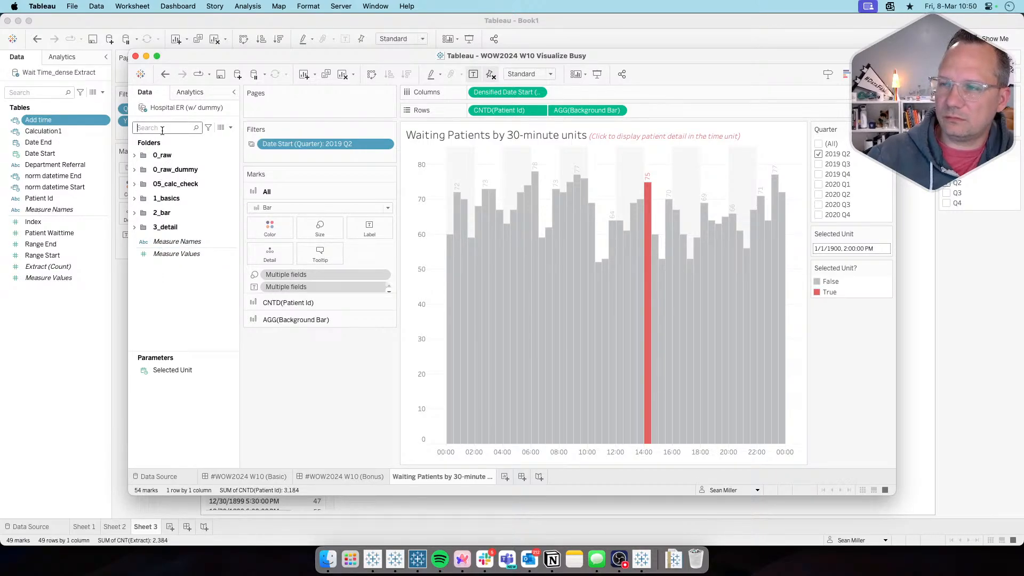
type("de")
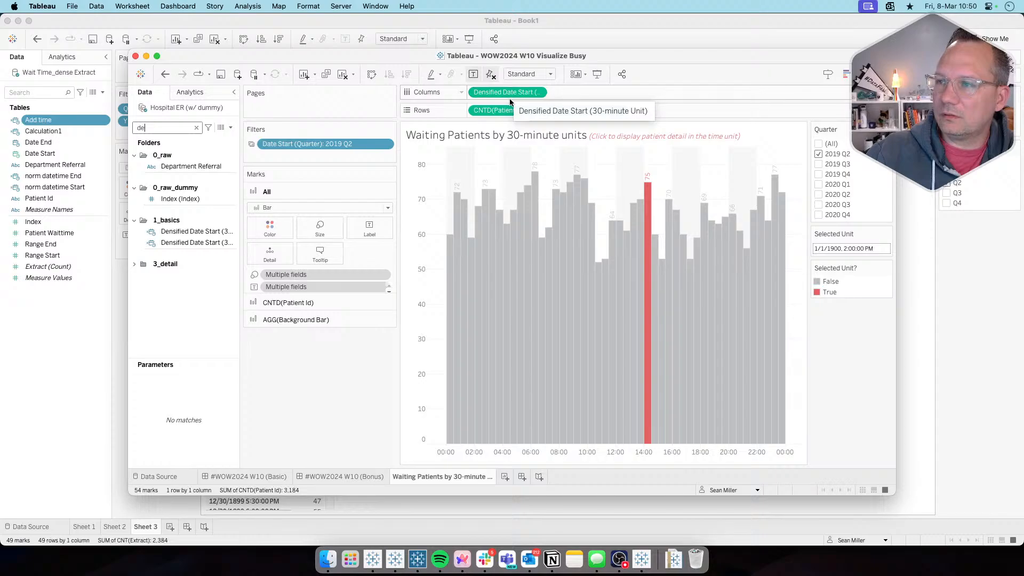
left_click(208, 232)
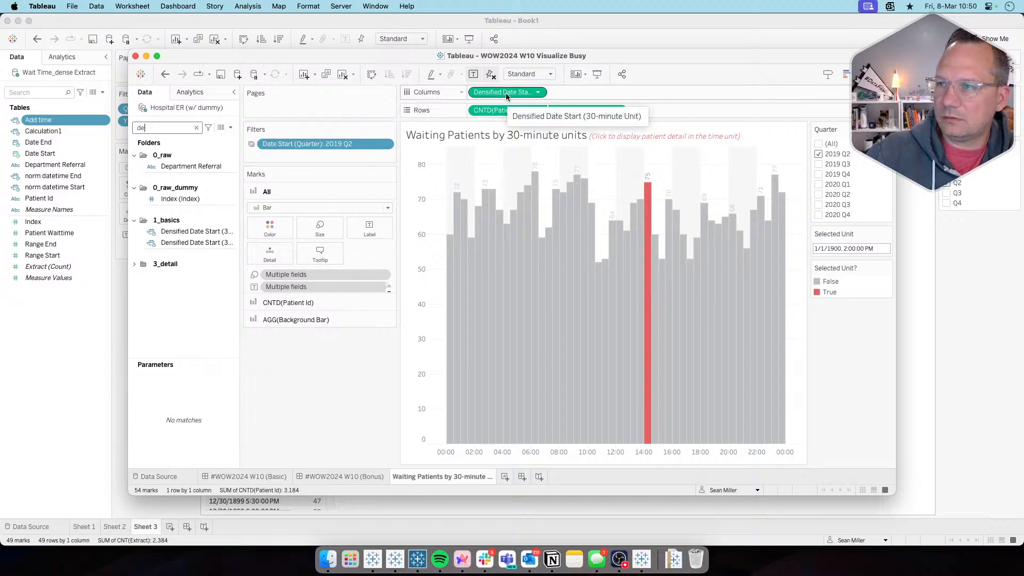
right_click(200, 243)
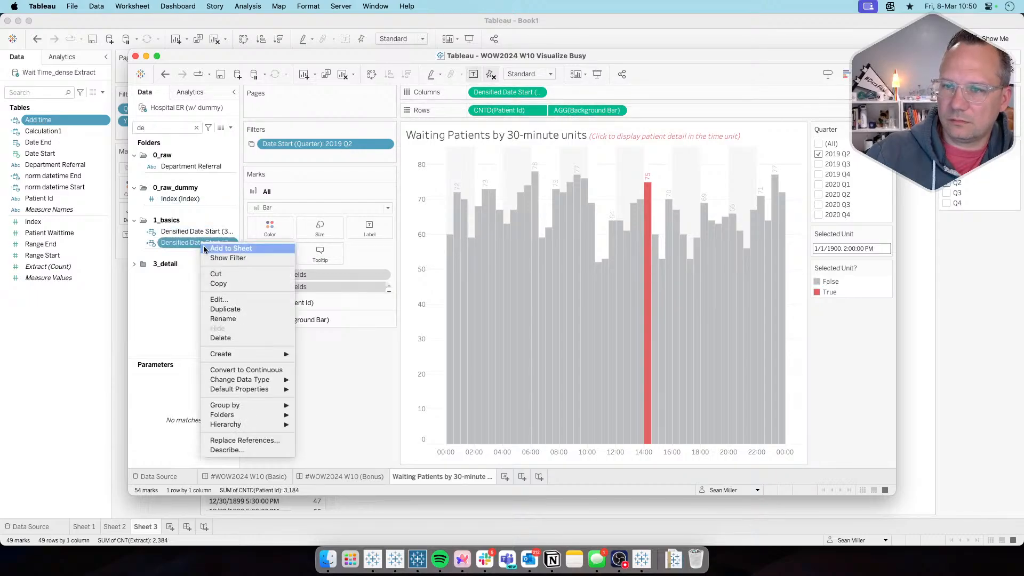
left_click(219, 300)
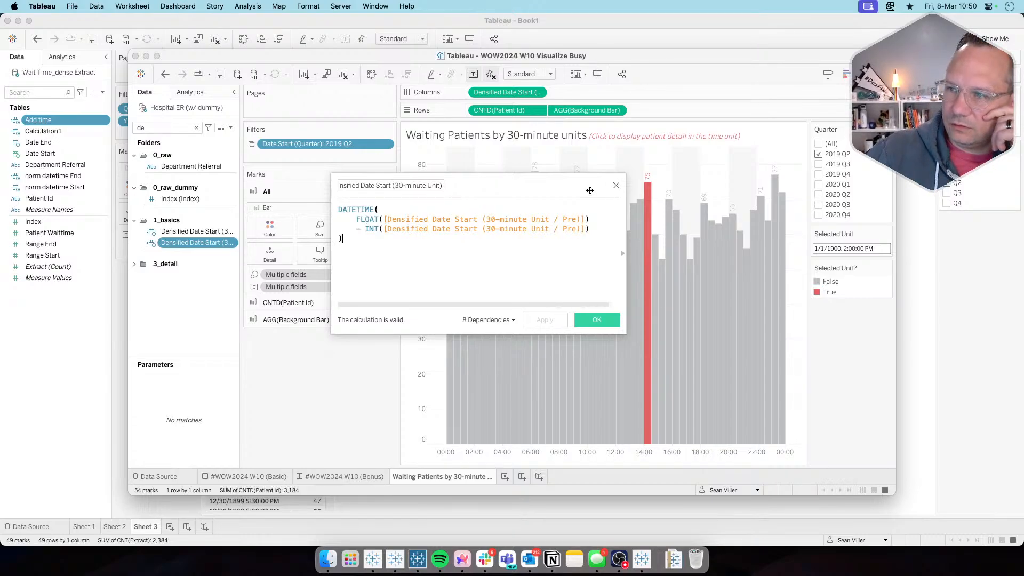
left_click(371, 219)
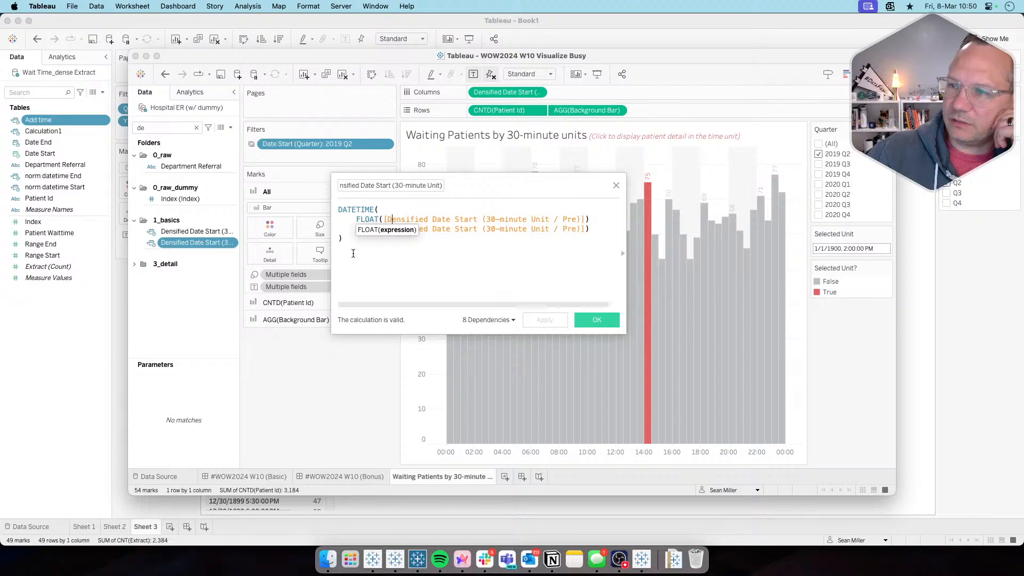
left_click(531, 256)
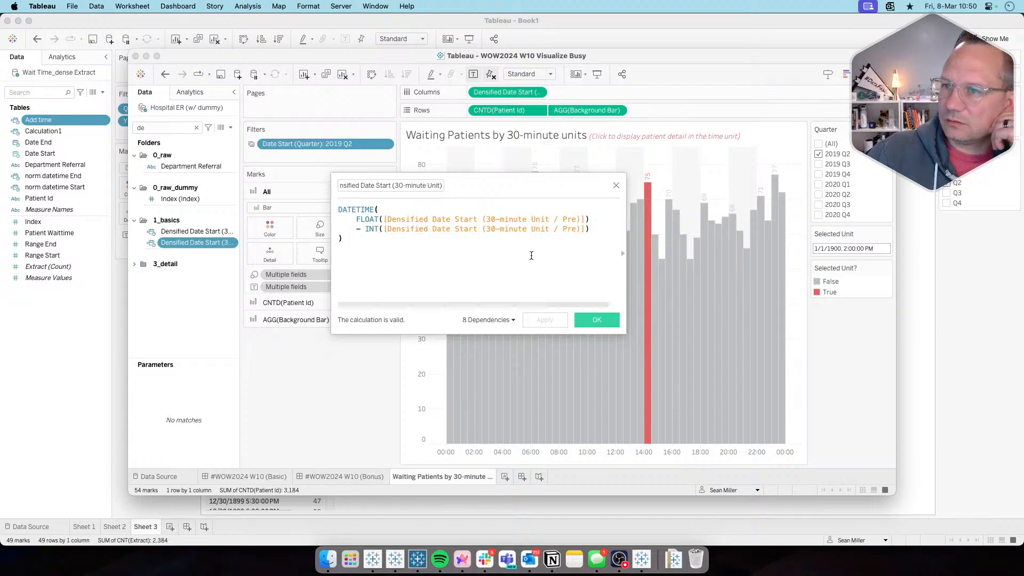
left_click(616, 186)
Open the Densified Date Start (30-minute Unit / Pre) calculation, widen the editor to read its full formula, and close it
right_click(206, 231)
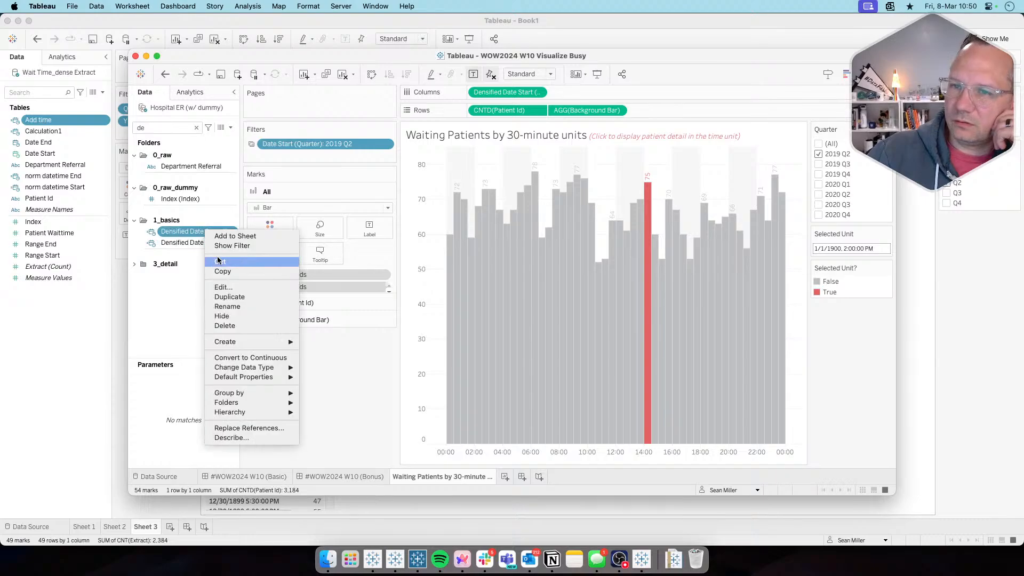
left_click(223, 287)
left_click(353, 274)
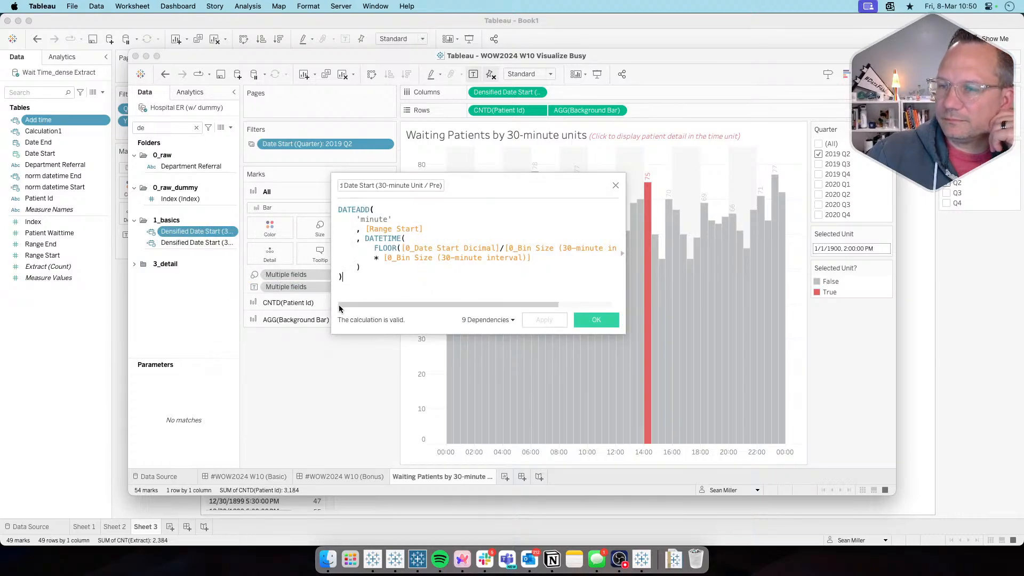
left_click(377, 220)
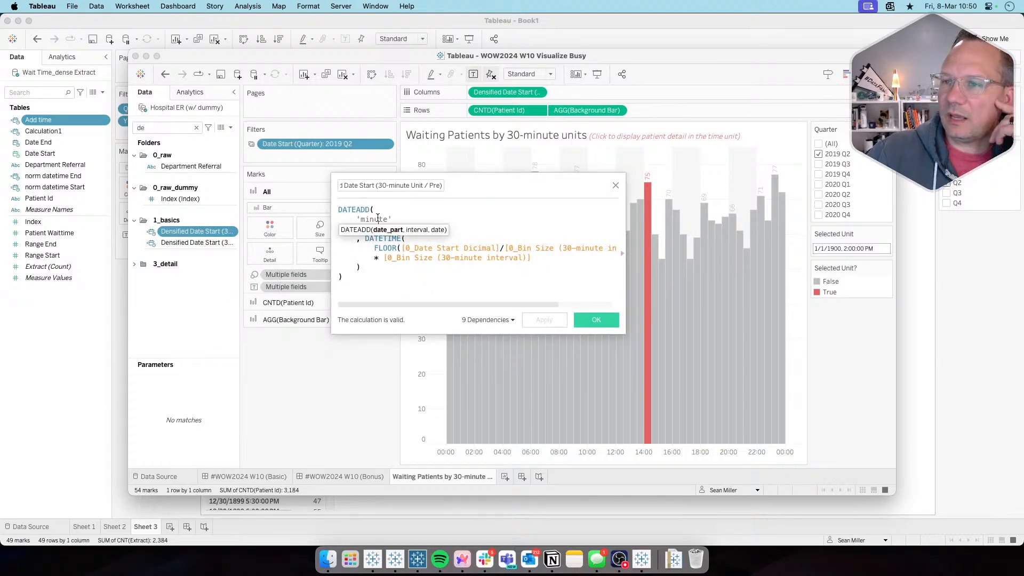
left_click(406, 237)
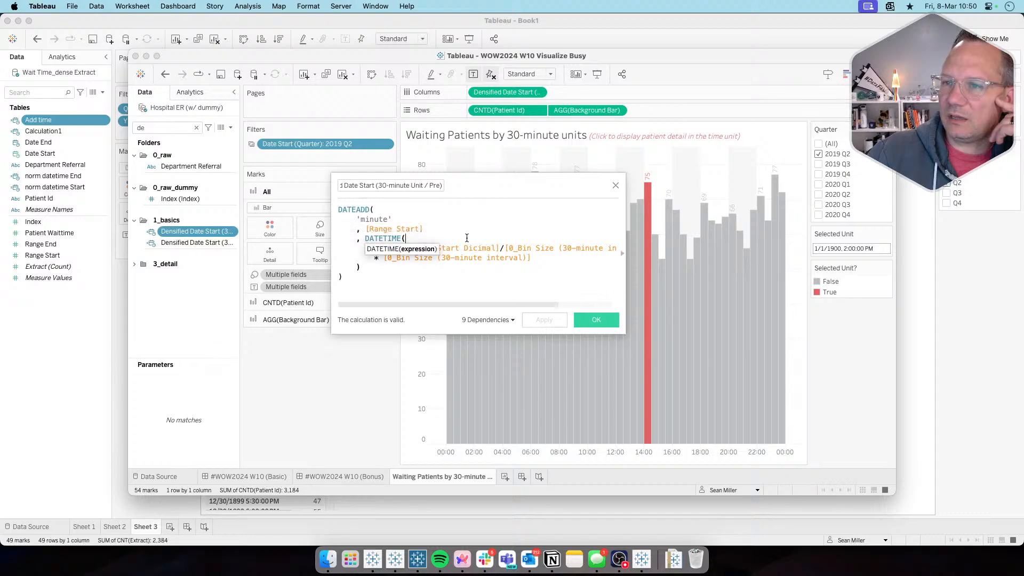
left_click(418, 278)
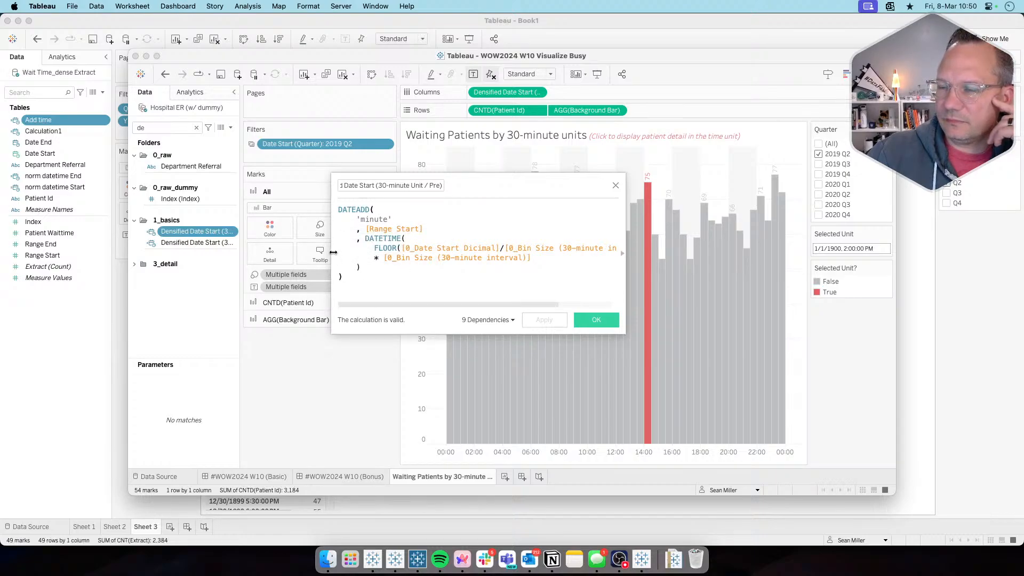
left_click_drag(333, 252, 187, 260)
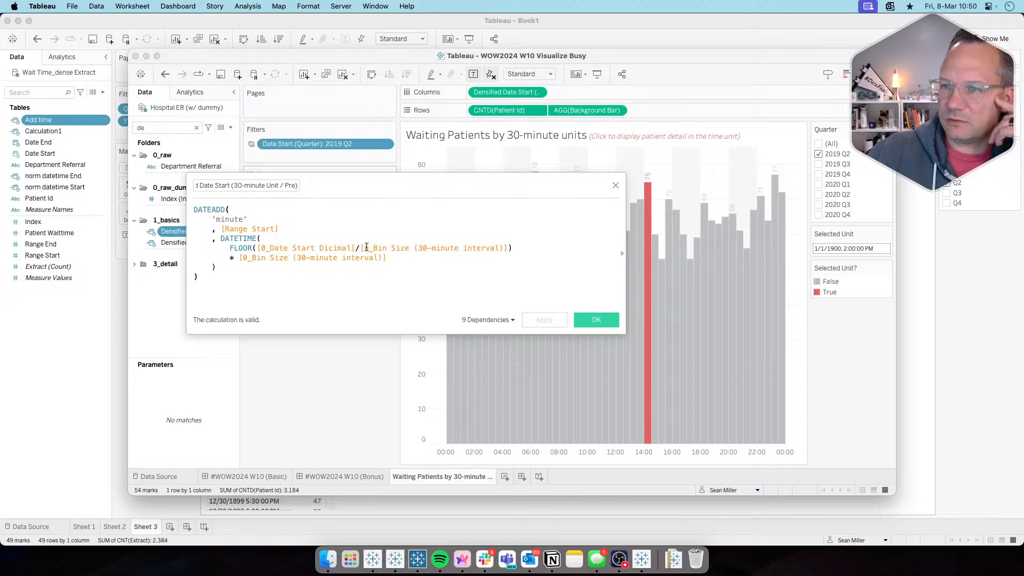
left_click(615, 185)
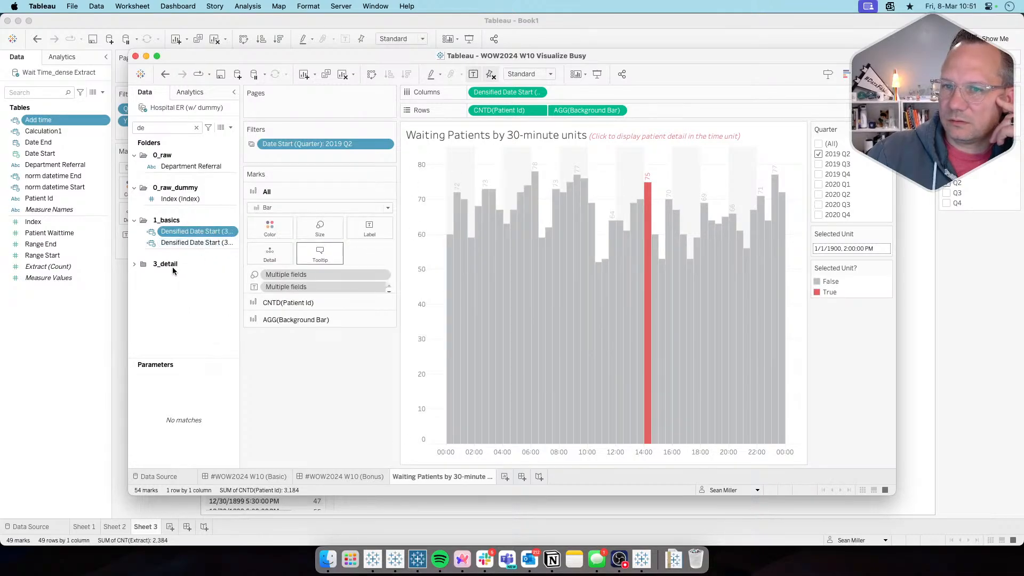
Clear the field search, expand all folders, and look through the 05_calc_check and 1_basics fields
left_click(196, 128)
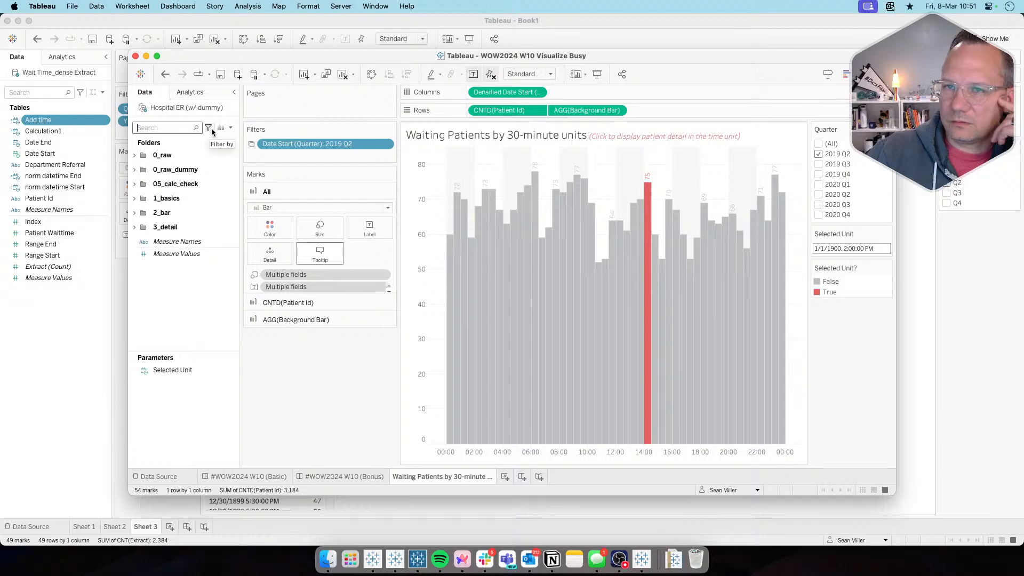
left_click(230, 128)
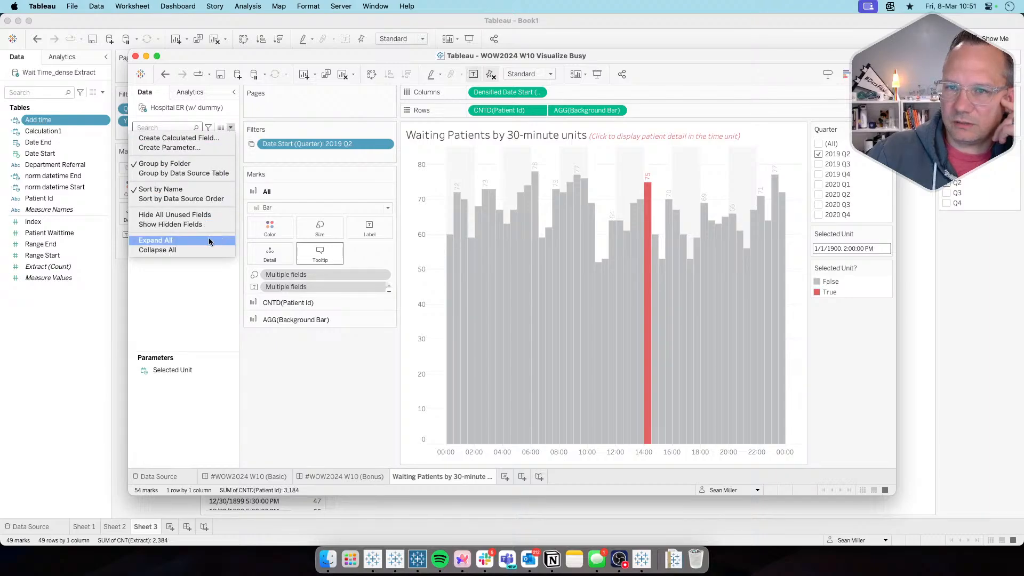
left_click(193, 241)
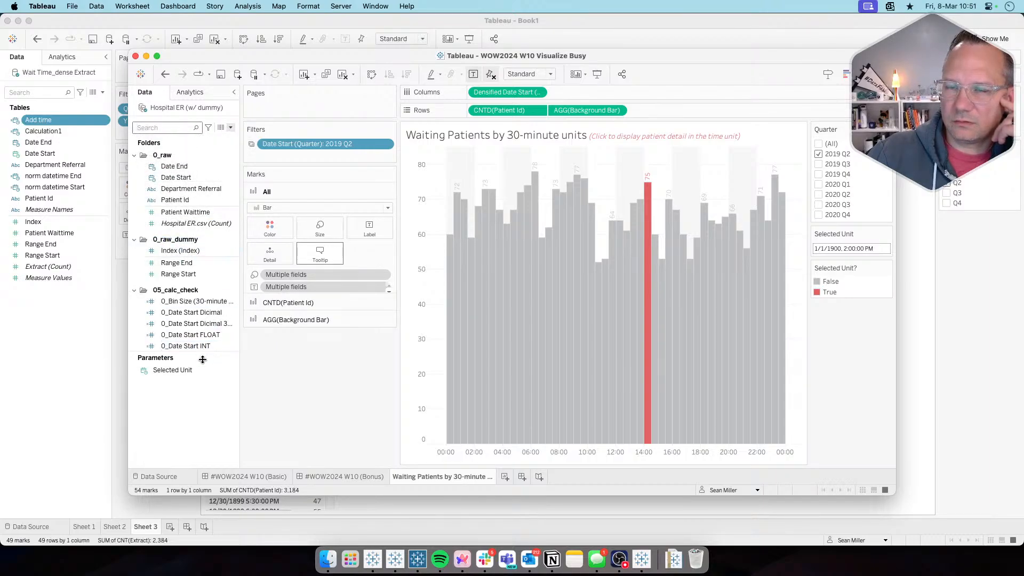
scroll(203, 320, "down", 5)
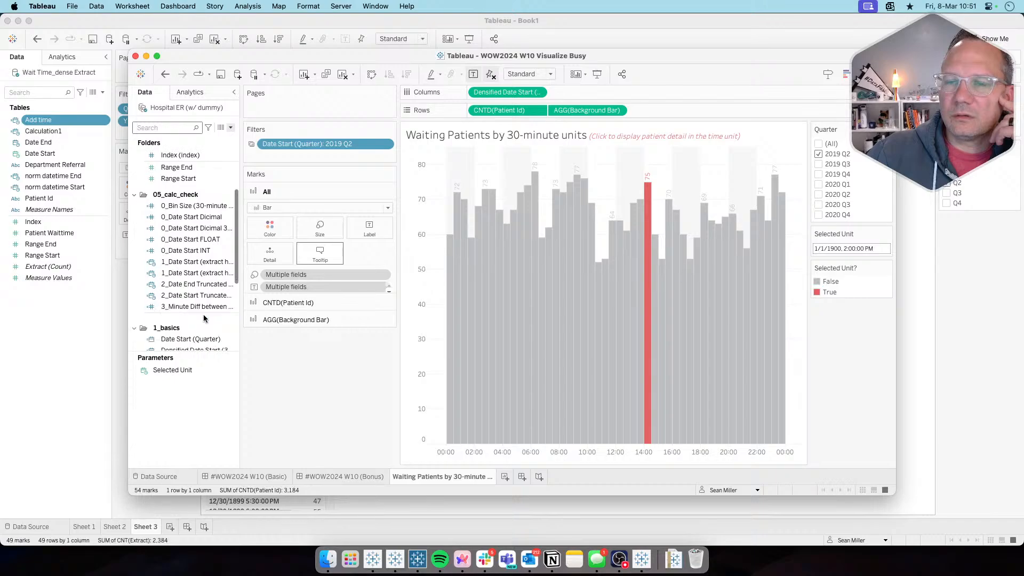
left_click(216, 206)
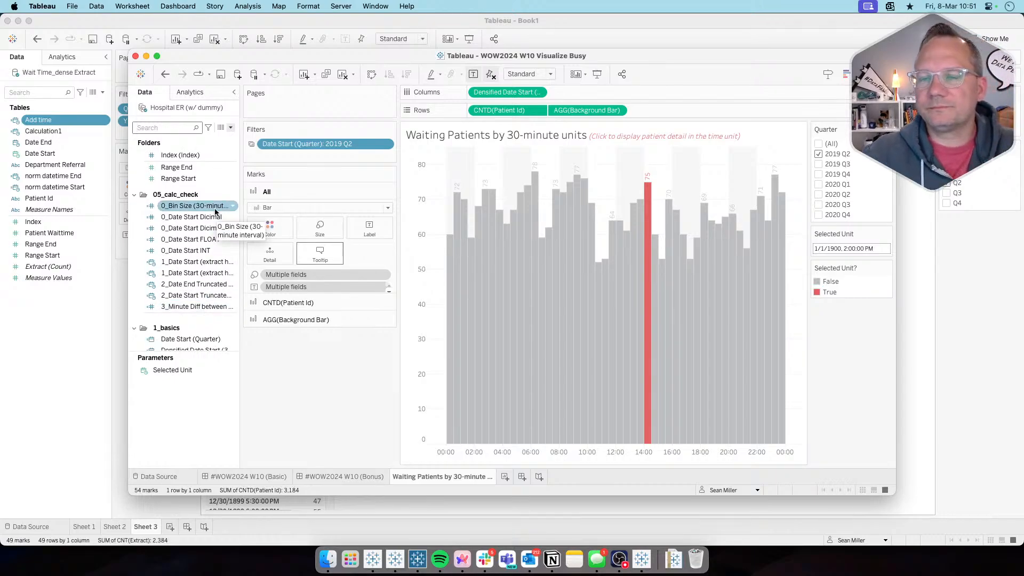
scroll(216, 212, "up", 5)
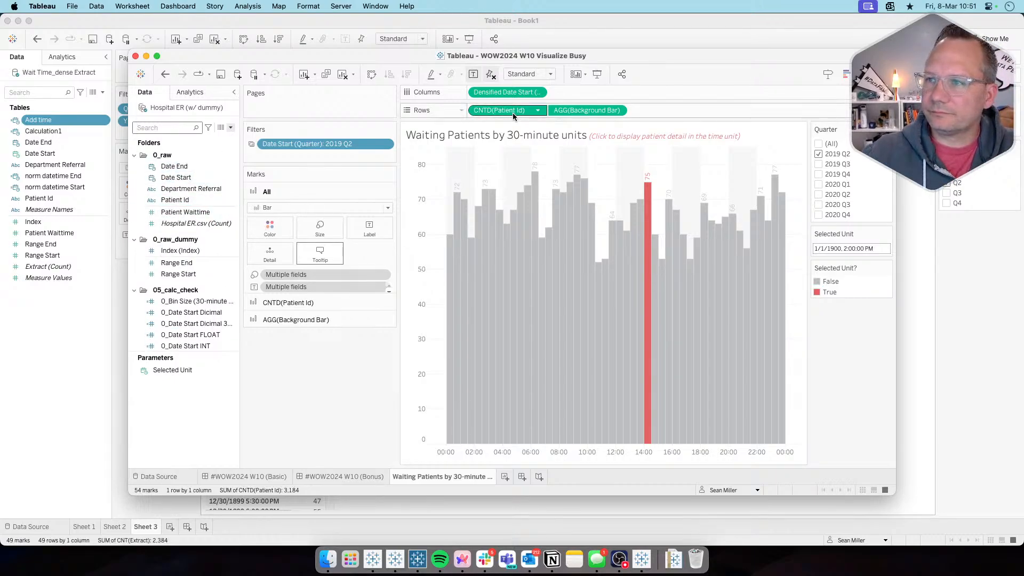
scroll(197, 201, "down", 5)
left_click(205, 256)
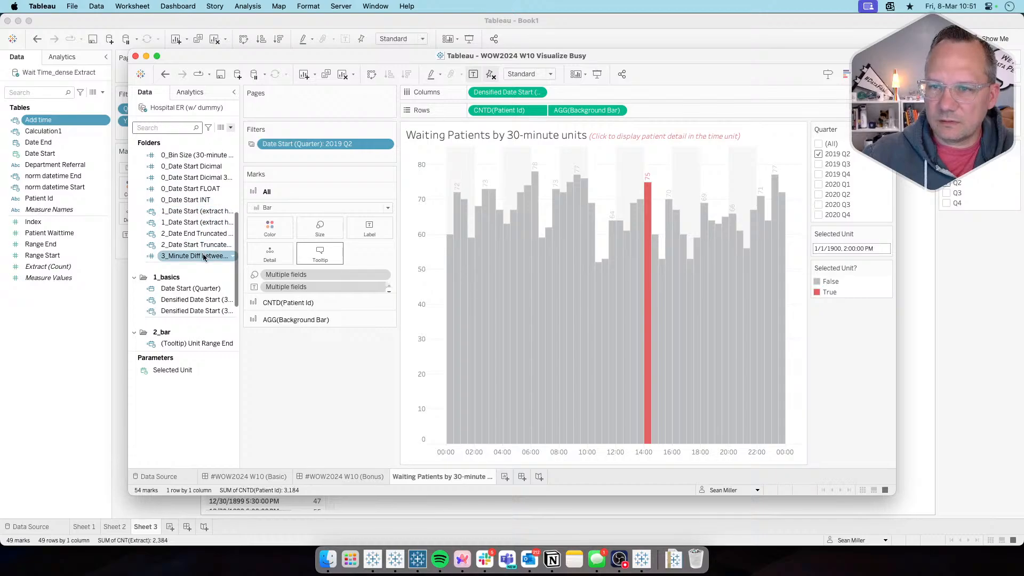
Reopen Densified Date Start (30-minute Unit) from the 1_basics folder, recheck its formula, and close it
right_click(192, 299)
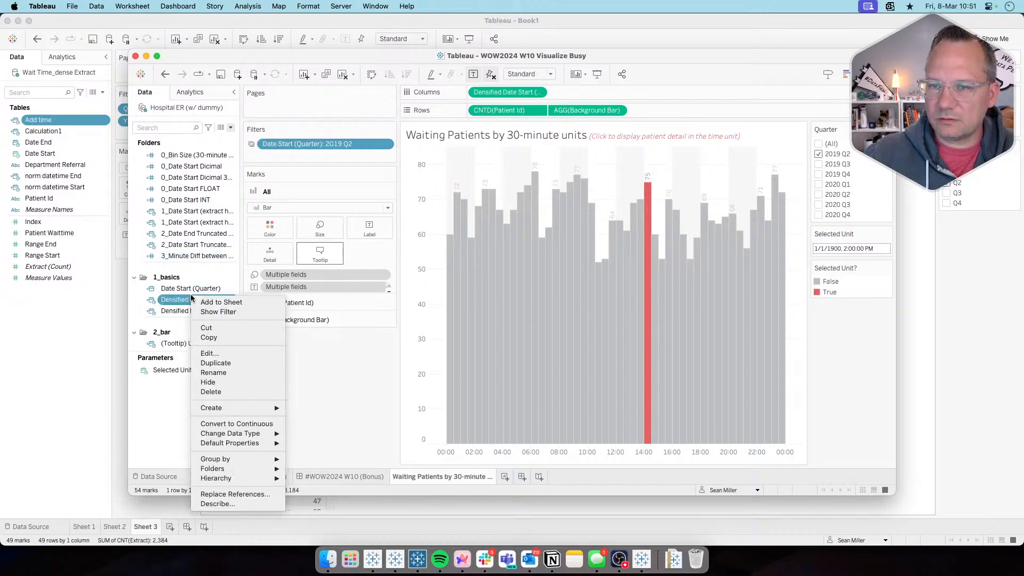
right_click(179, 311)
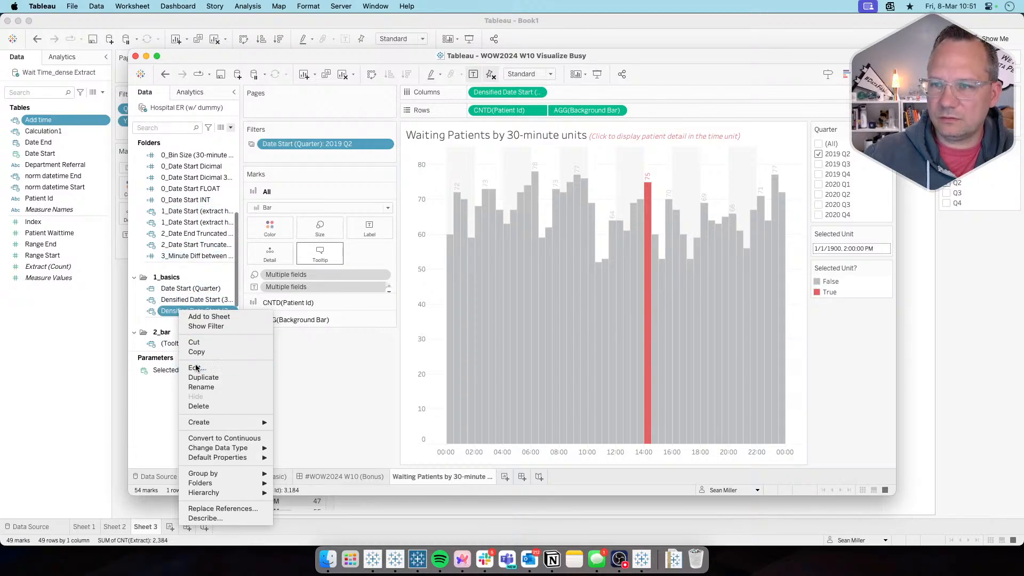
left_click(195, 367)
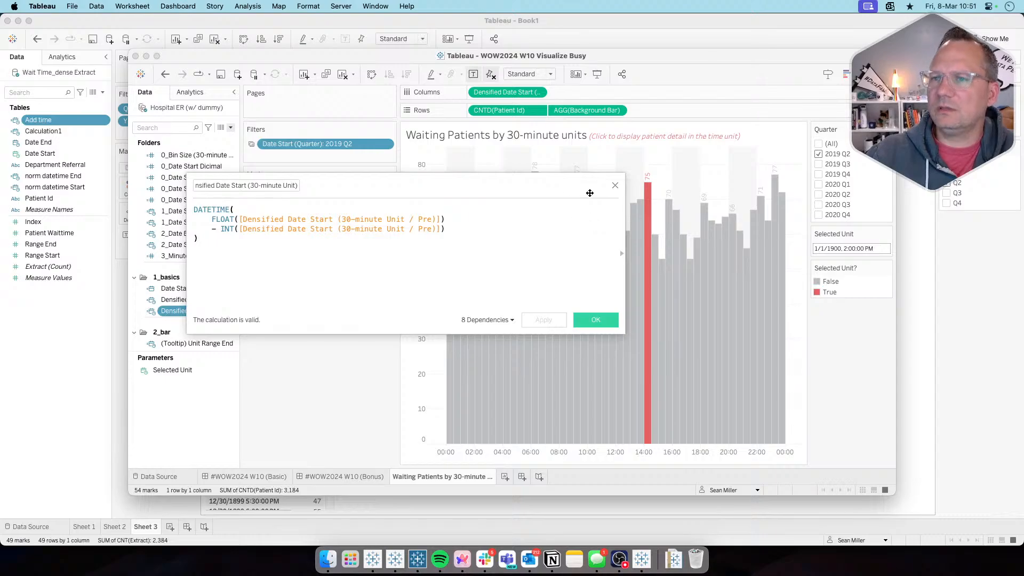
left_click(615, 187)
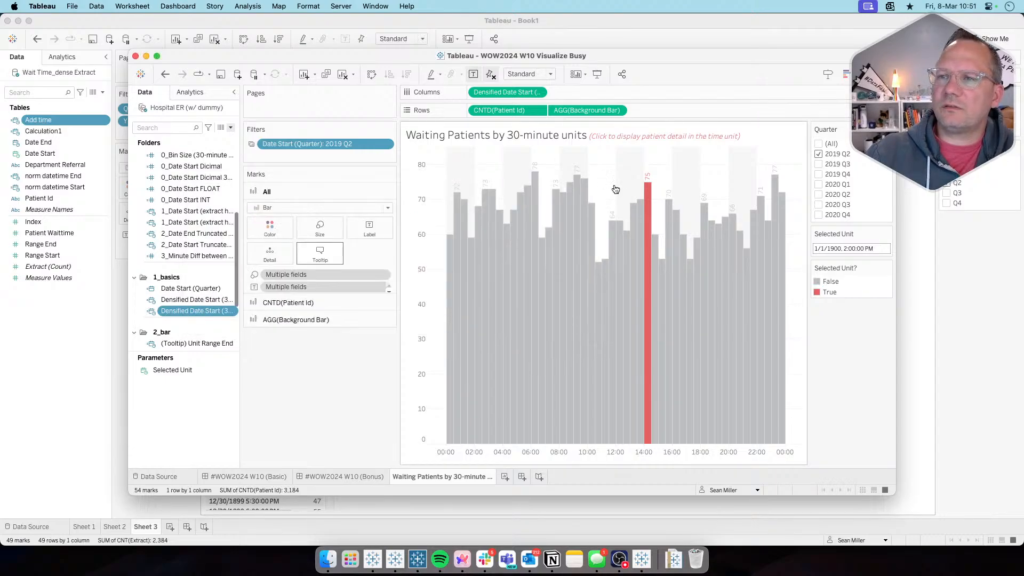
Recheck the FLOOR expression in the Densified Date Start (30-minute Unit / Pre) formula for the fields it references, and close it
right_click(198, 300)
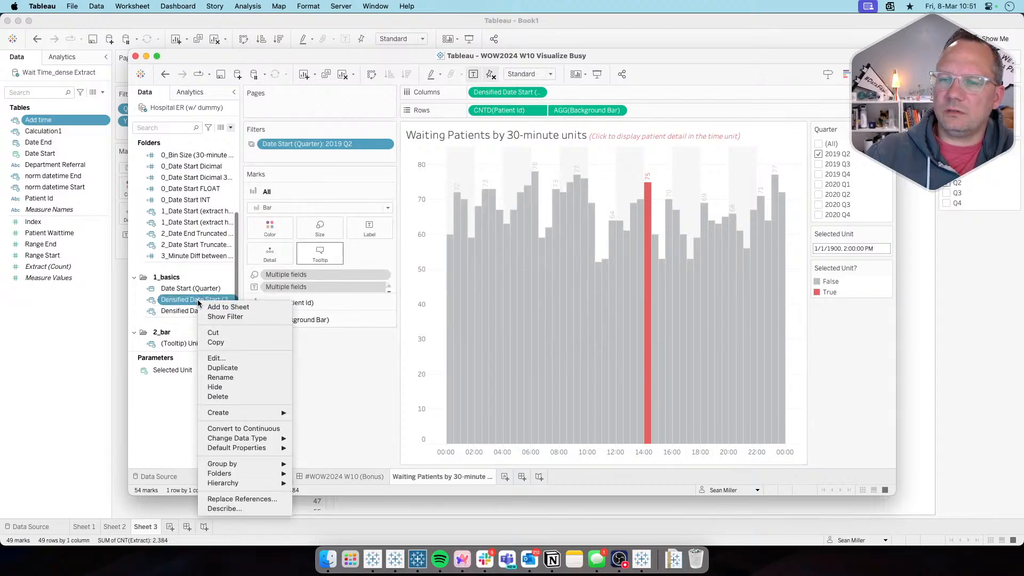
left_click(214, 361)
left_click(305, 248)
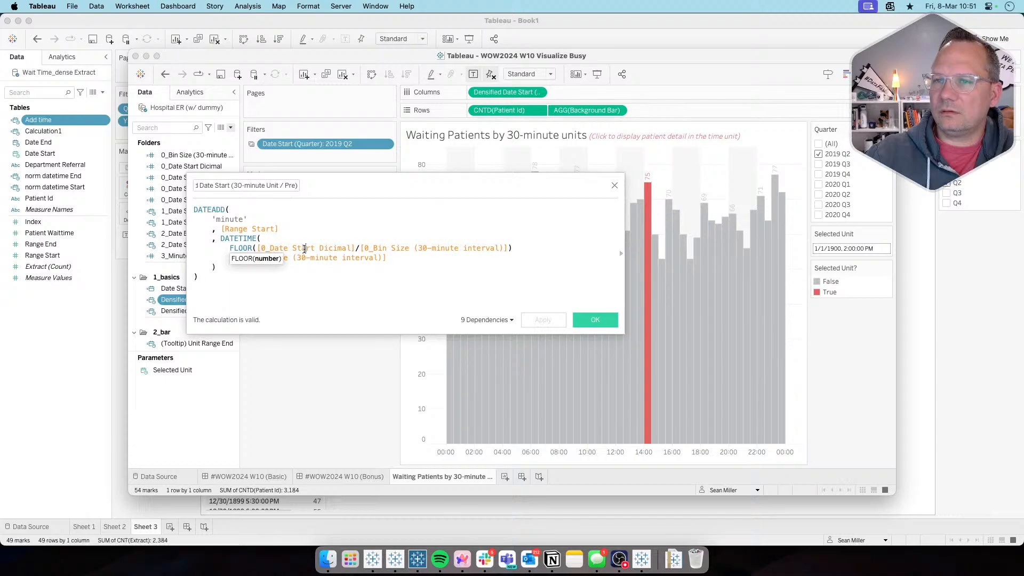
key("Down")
key("Down")
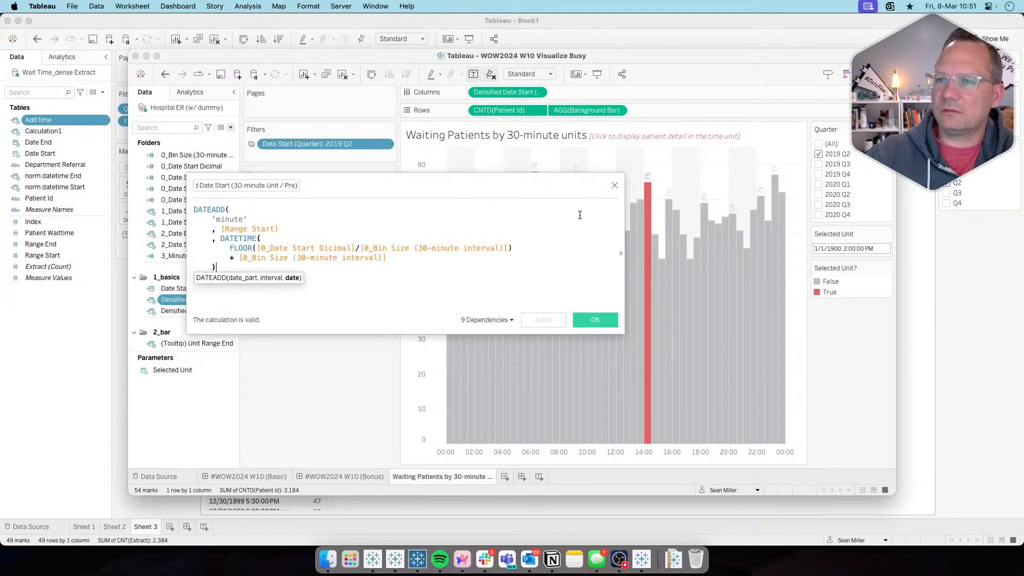
left_click(614, 186)
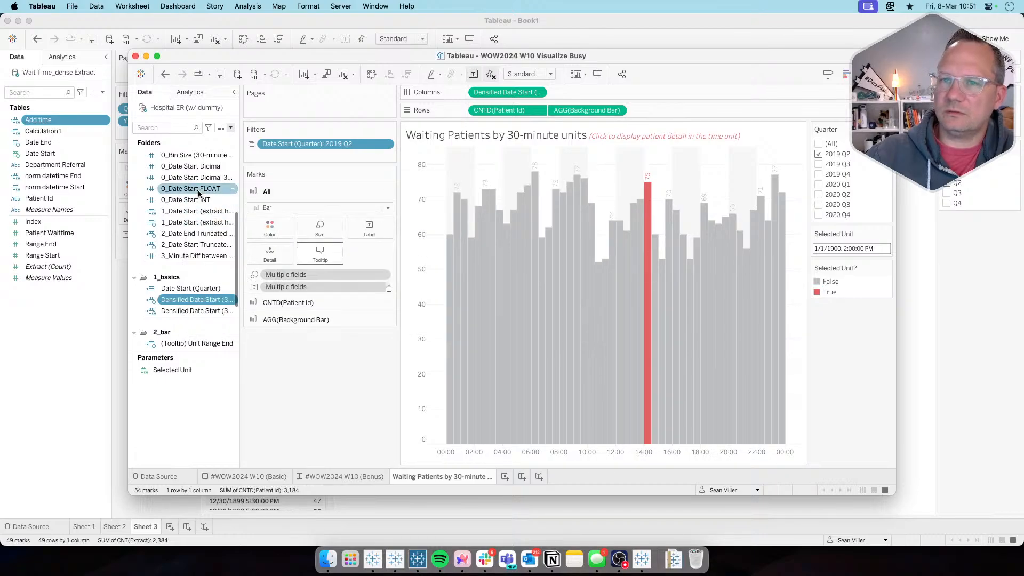
Open the 0_Date Start Dicimal calculation and examine the FLOAT([Date Start]) part of its formula
right_click(200, 166)
left_click(220, 227)
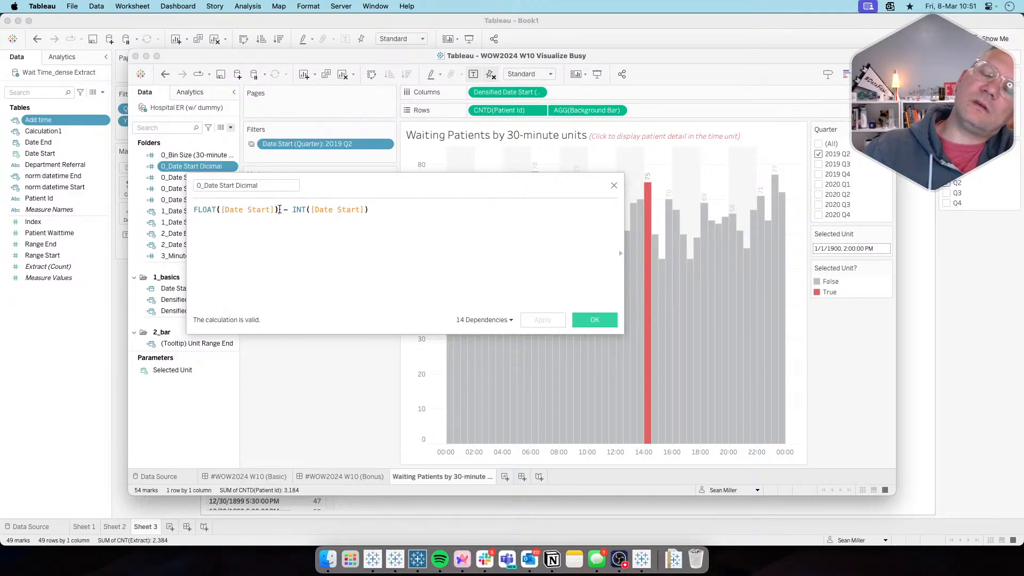
left_click_drag(279, 209, 191, 210)
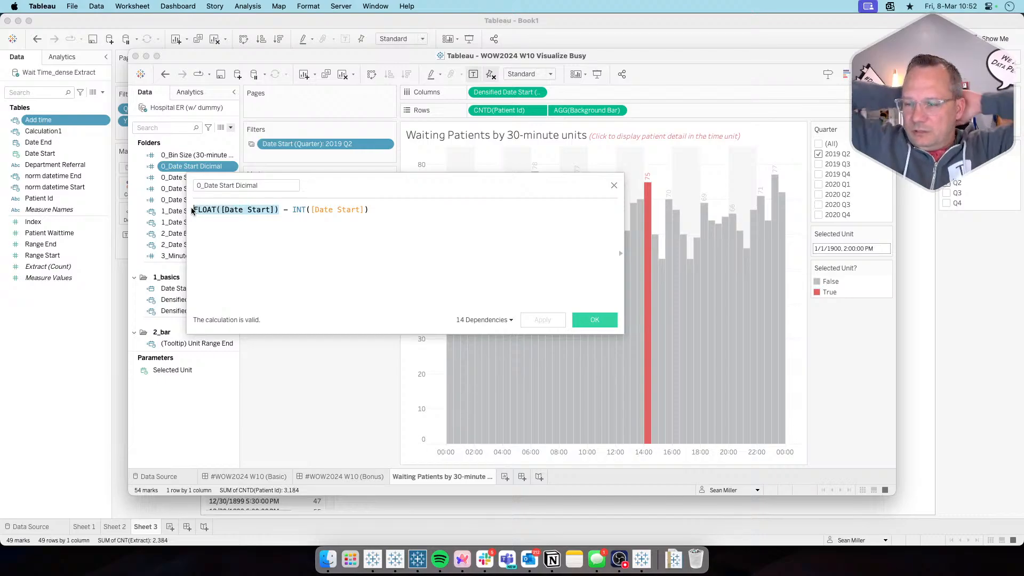
left_click(263, 210)
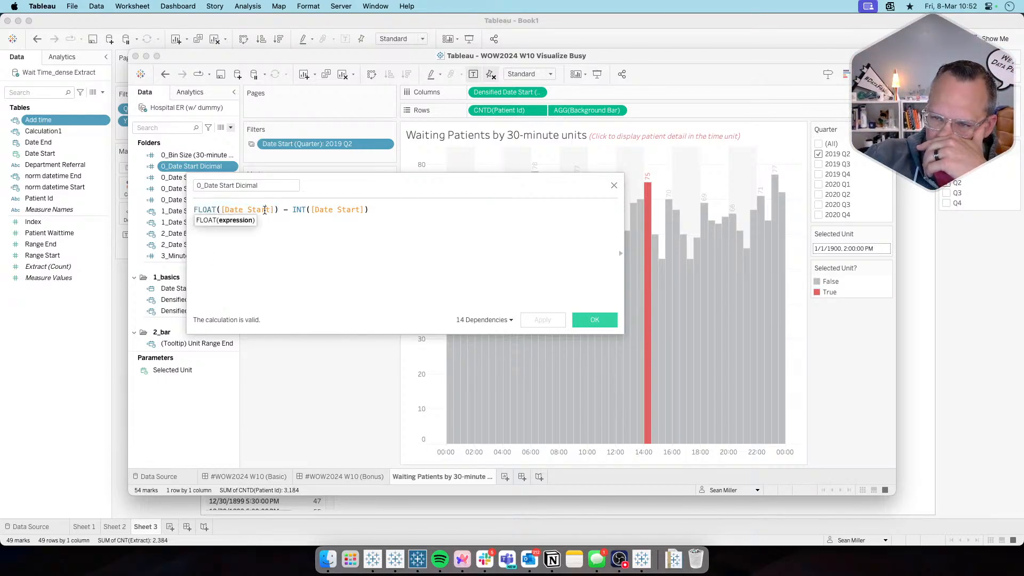
Close the 0_Date Start Dicimal calculation and widen the field list enough to read the full field names
left_click(242, 185)
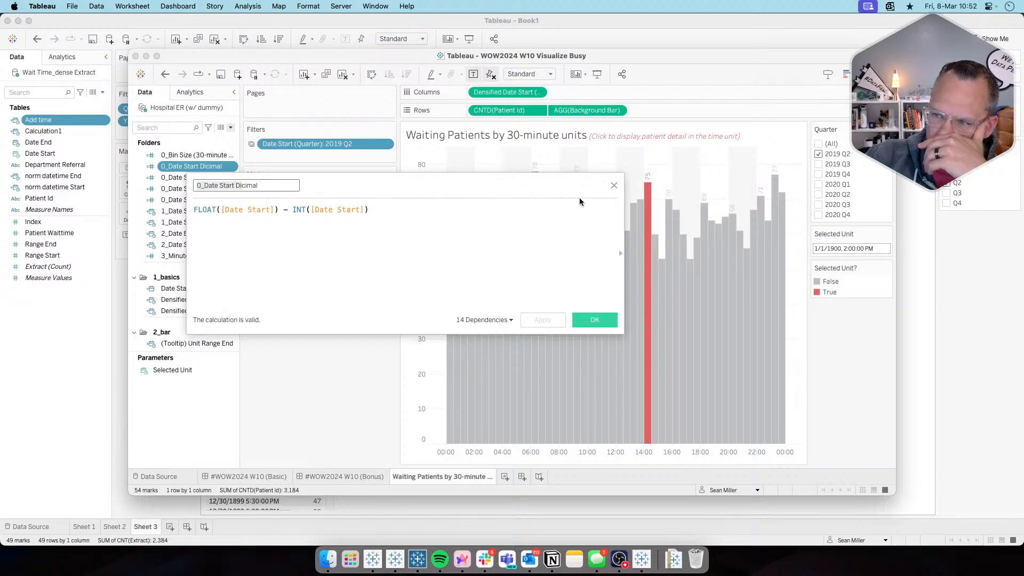
left_click(614, 185)
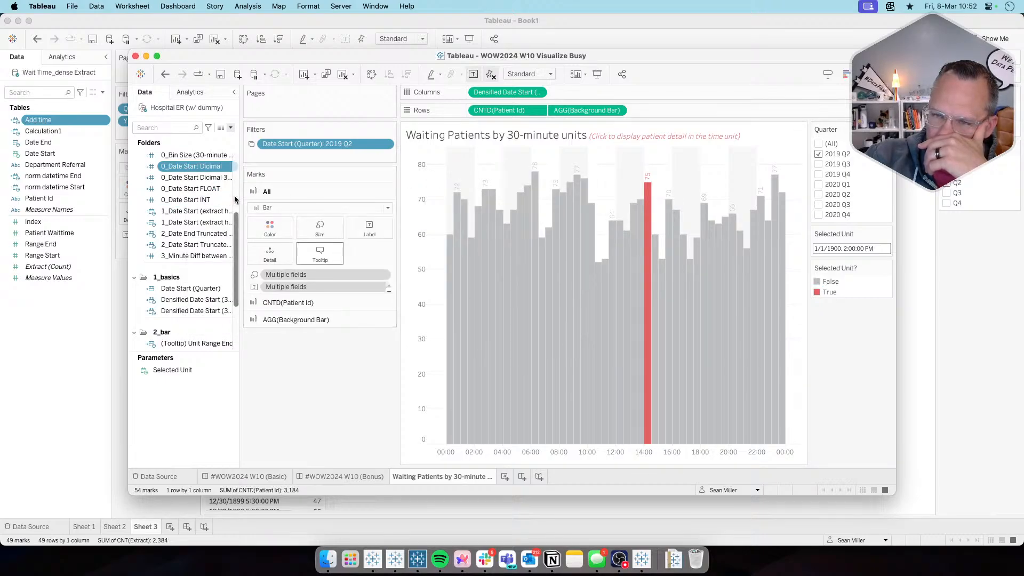
left_click_drag(236, 199, 312, 197)
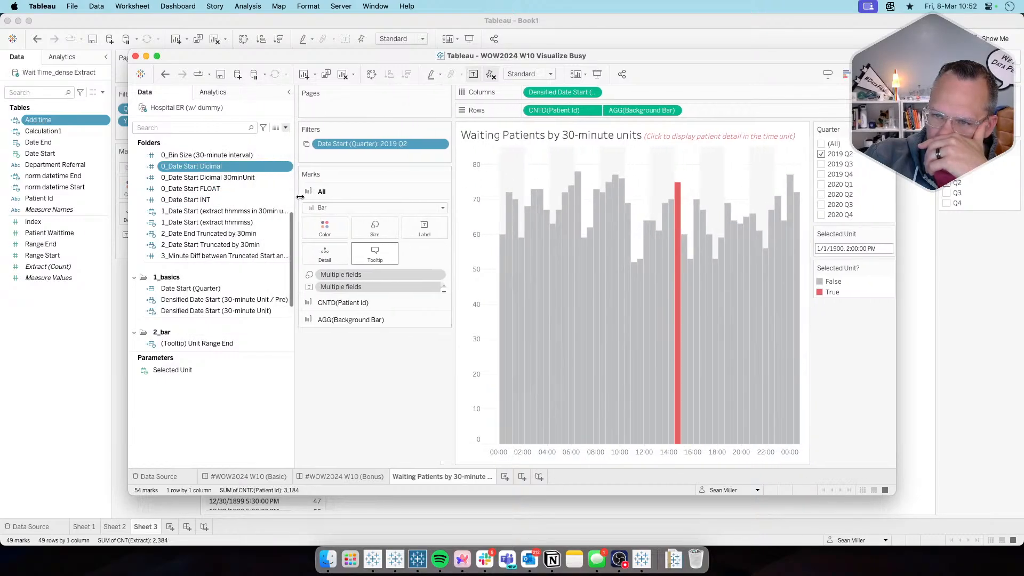
right_click(238, 302)
left_click(252, 367)
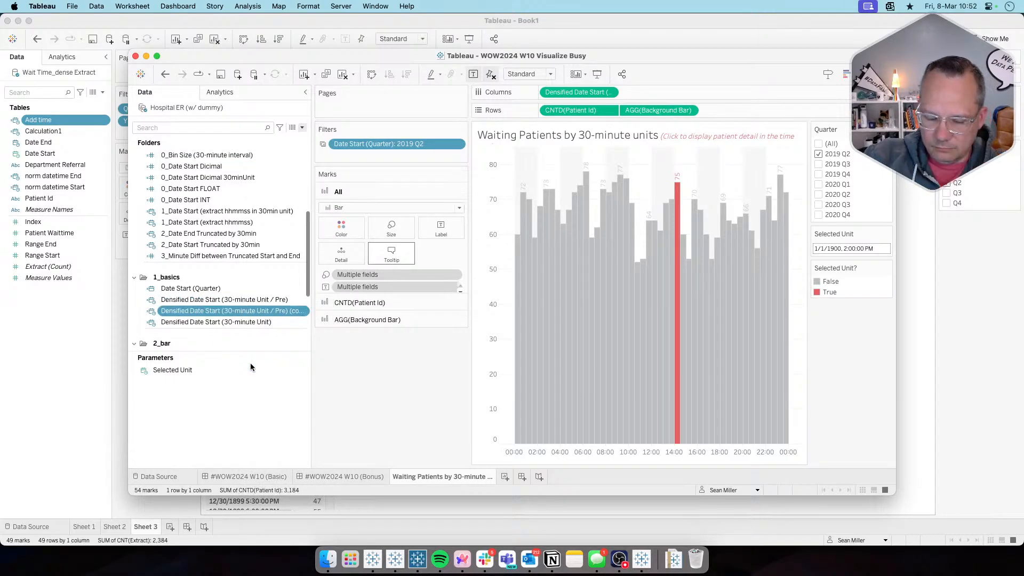
key("super+z")
Recheck how the Densified Date Start (30-minute Unit / Pre) formula uses the bin size field, and close it
right_click(248, 299)
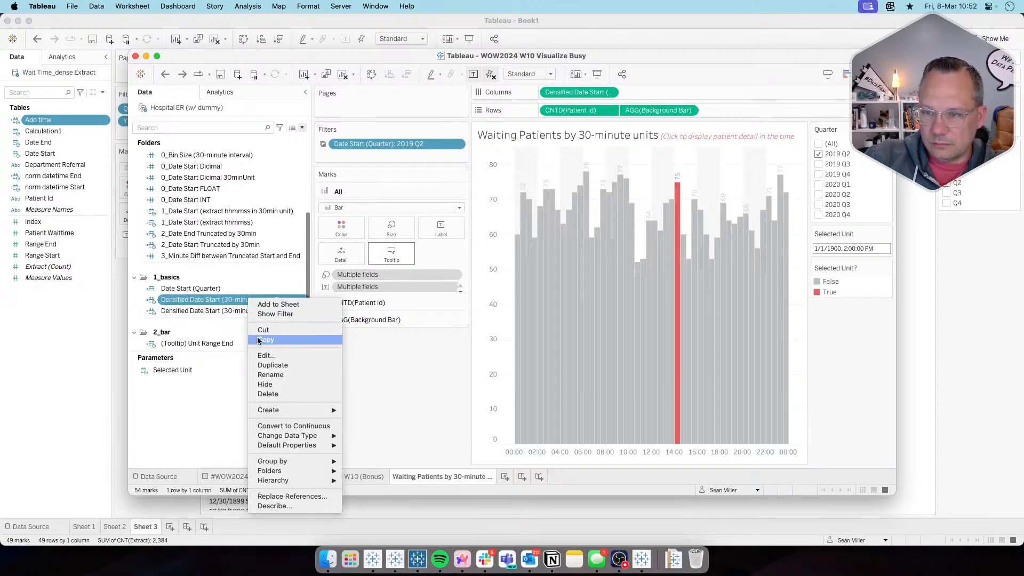
left_click(262, 355)
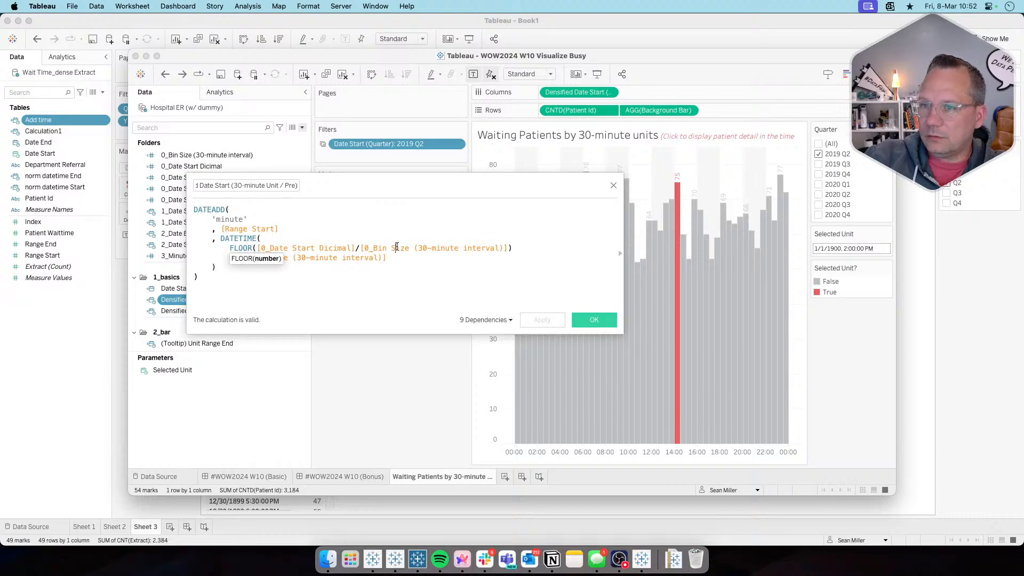
left_click(612, 187)
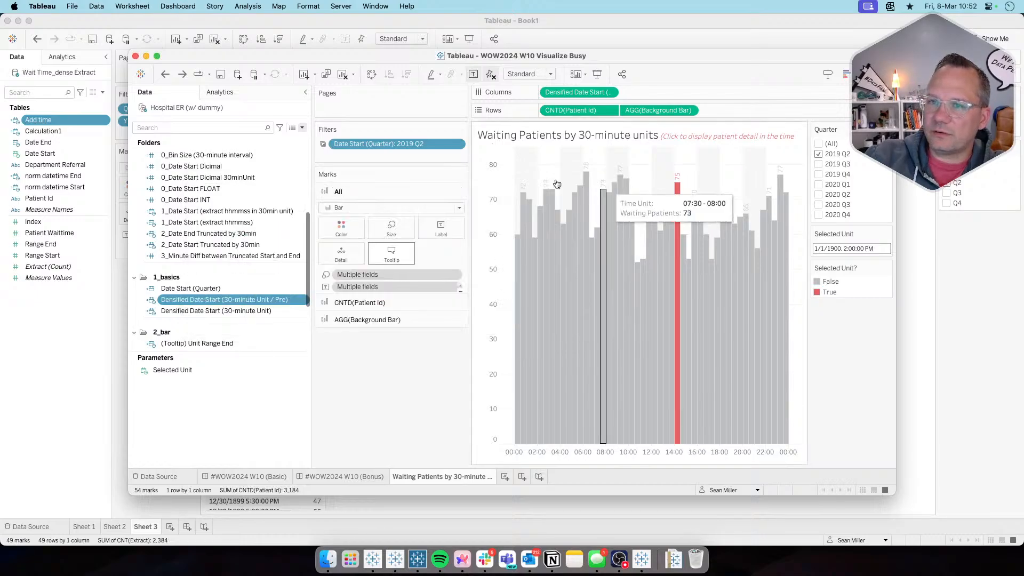
Open the 0_Bin Size (30-minute interval) calculation, read its comments on converting minutes to days, and close it
right_click(250, 156)
left_click(269, 208)
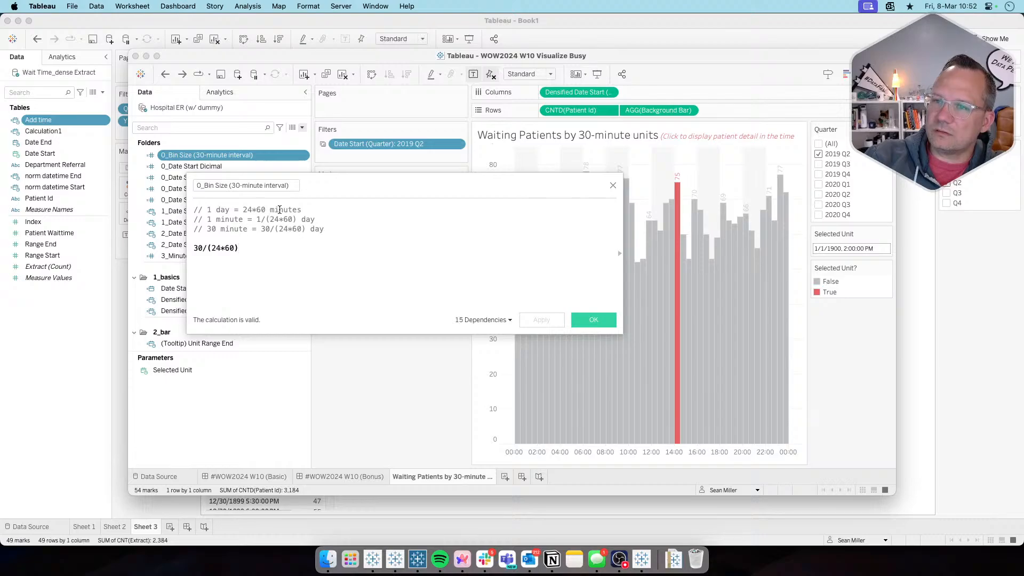
left_click_drag(248, 210, 261, 210)
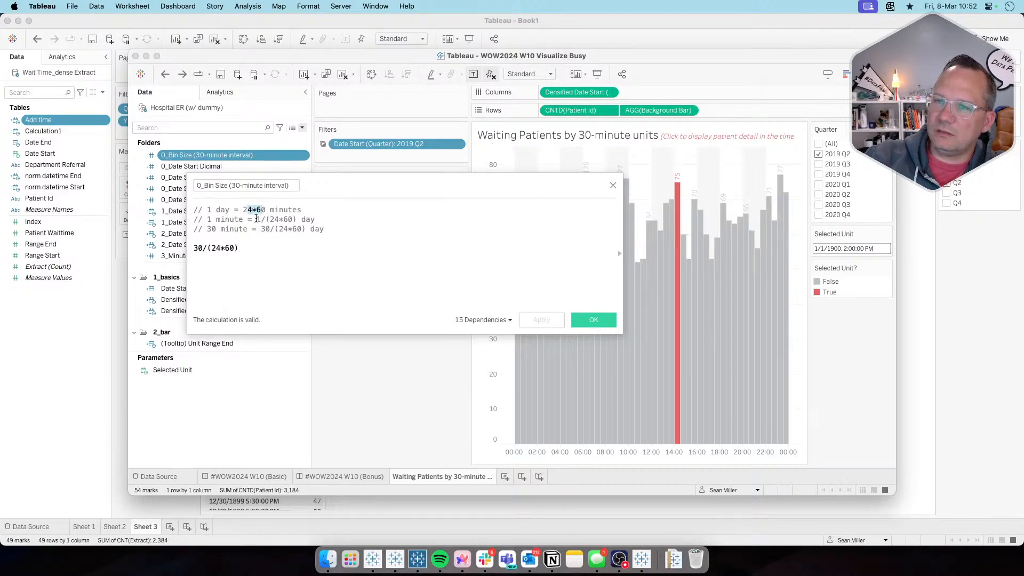
mouse_move(257, 219)
left_mouse_down()
mouse_move(279, 219)
mouse_move(223, 229)
mouse_move(253, 228)
left_mouse_up()
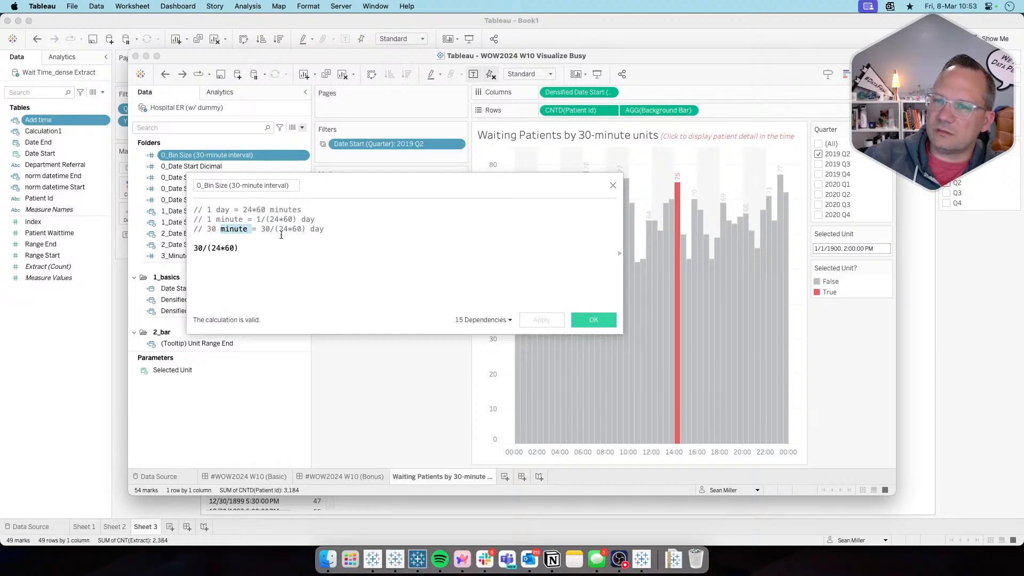
left_click(613, 185)
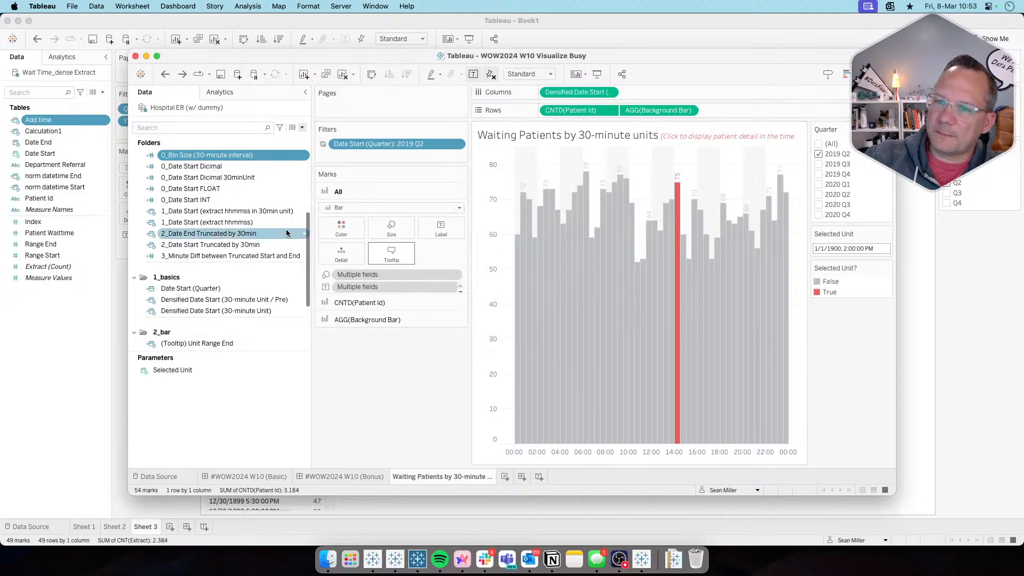
Reopen Densified Date Start (30-minute Unit / Pre) and examine where its formula divides and multiplies by the bin size
right_click(251, 298)
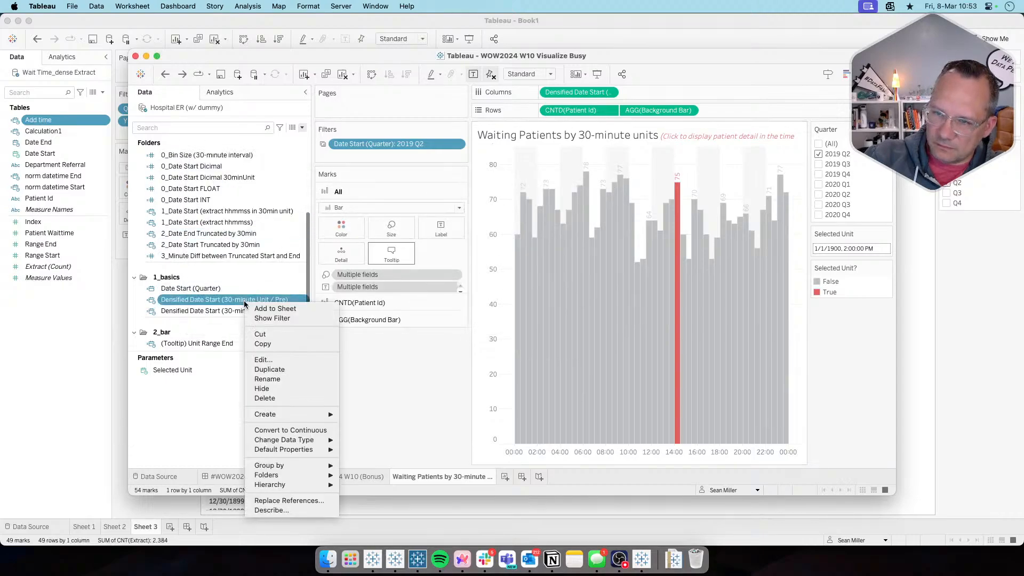
left_click(263, 359)
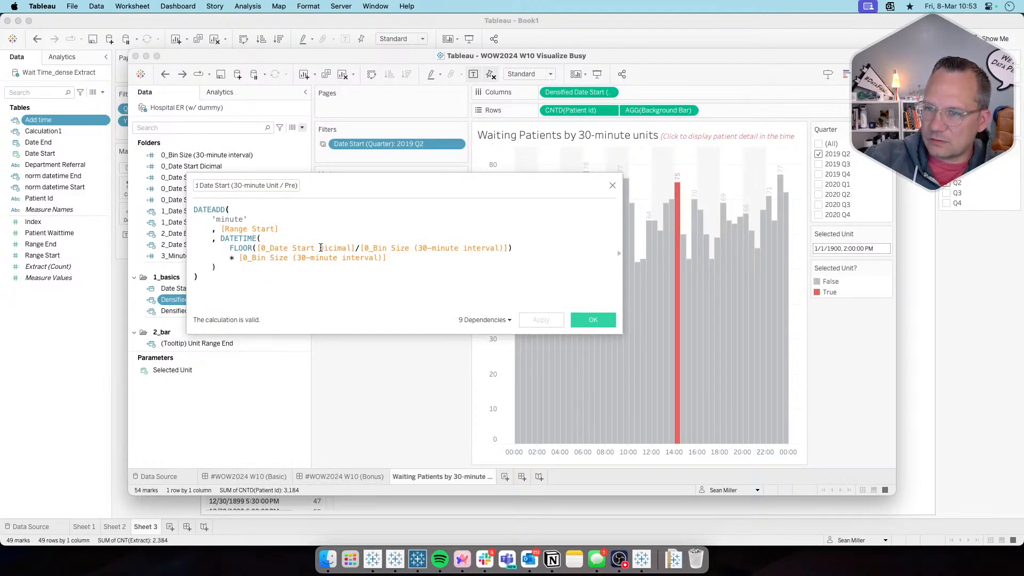
left_click_drag(356, 246, 452, 248)
left_click(359, 247)
left_click(417, 263)
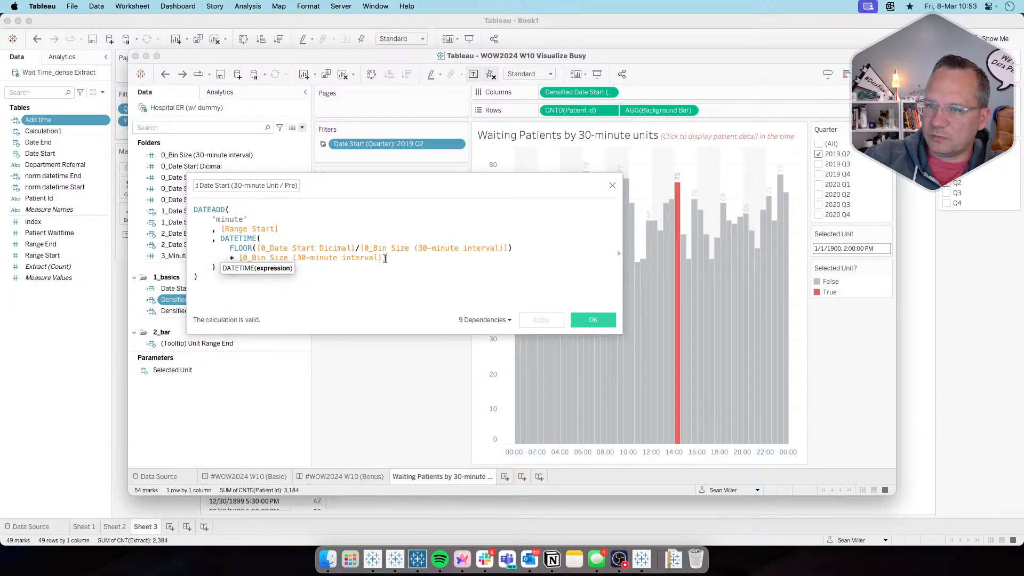
left_click_drag(385, 258, 315, 257)
left_click(328, 306)
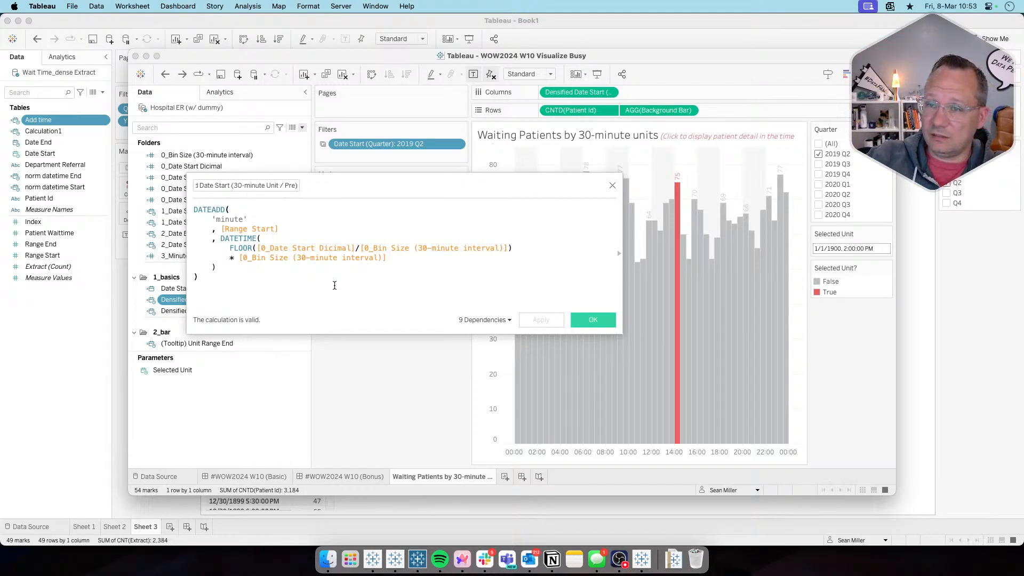
Examine the DATETIME expression passed to DATEADD in the open formula, and close the calculation
left_click_drag(243, 248, 293, 278)
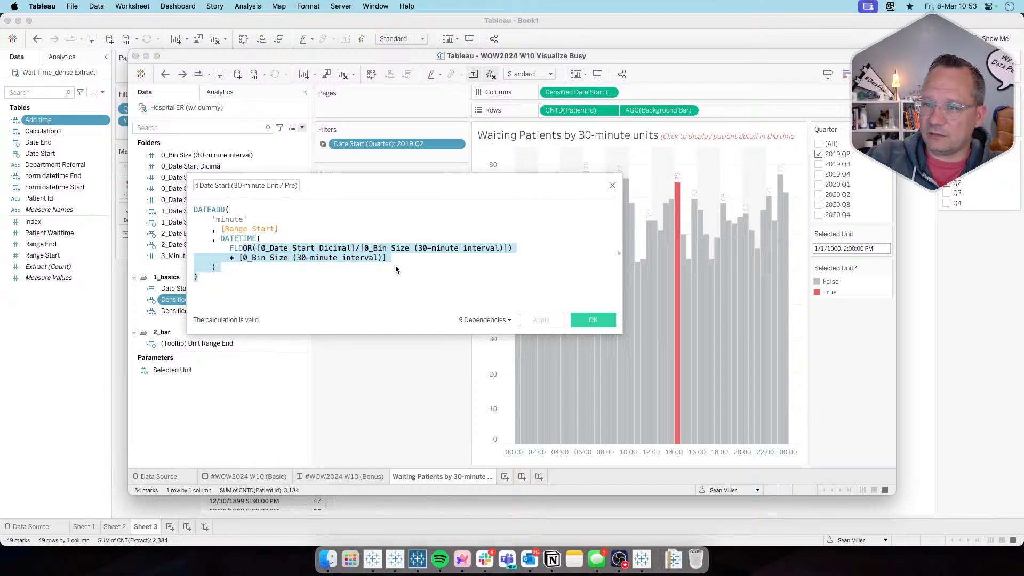
left_click(396, 268)
left_click(240, 238)
left_click(298, 267)
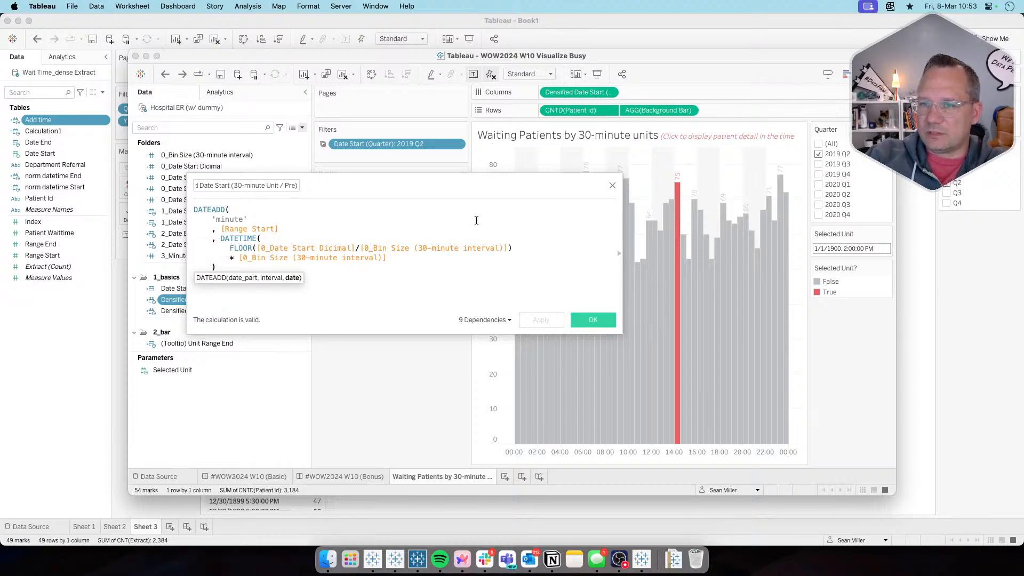
left_click(612, 185)
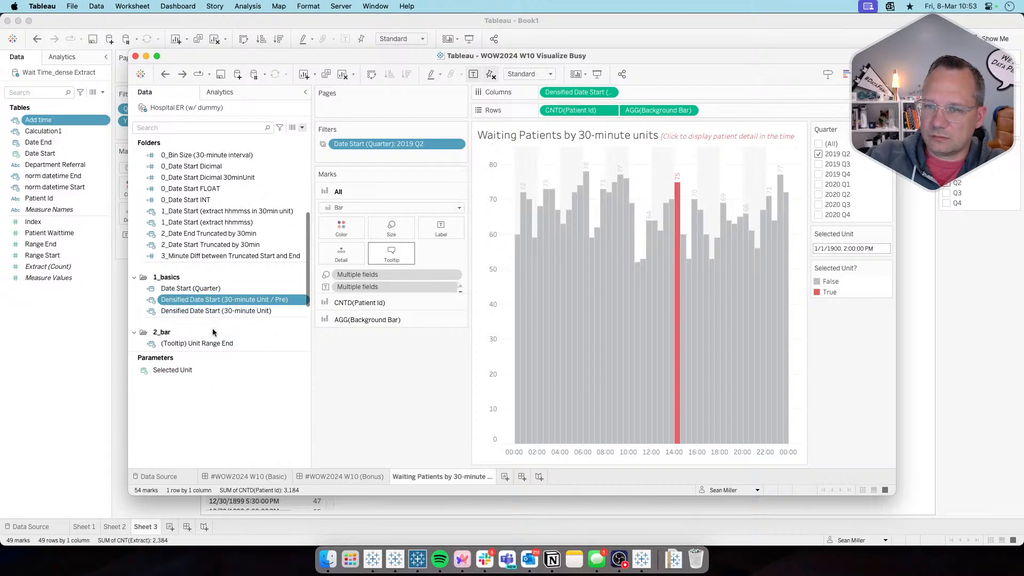
Look through the folder fields, reopen Densified Date Start (30-minute Unit / Pre), examine its DATEADD interval [Range Start], and close it
scroll(213, 291, "up", 5)
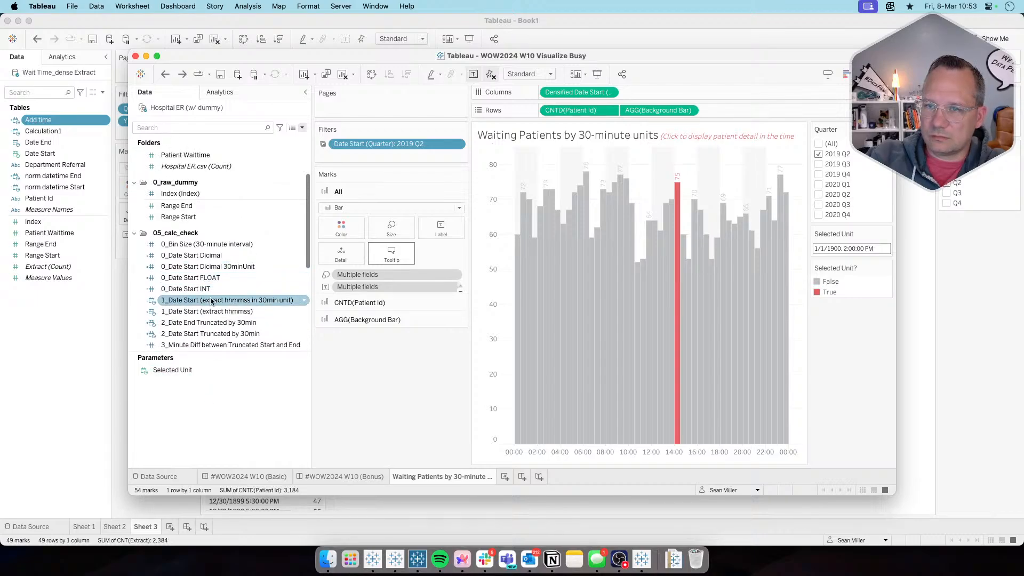
scroll(208, 290, "down", 4)
scroll(207, 294, "up", 2)
scroll(207, 297, "up", 4)
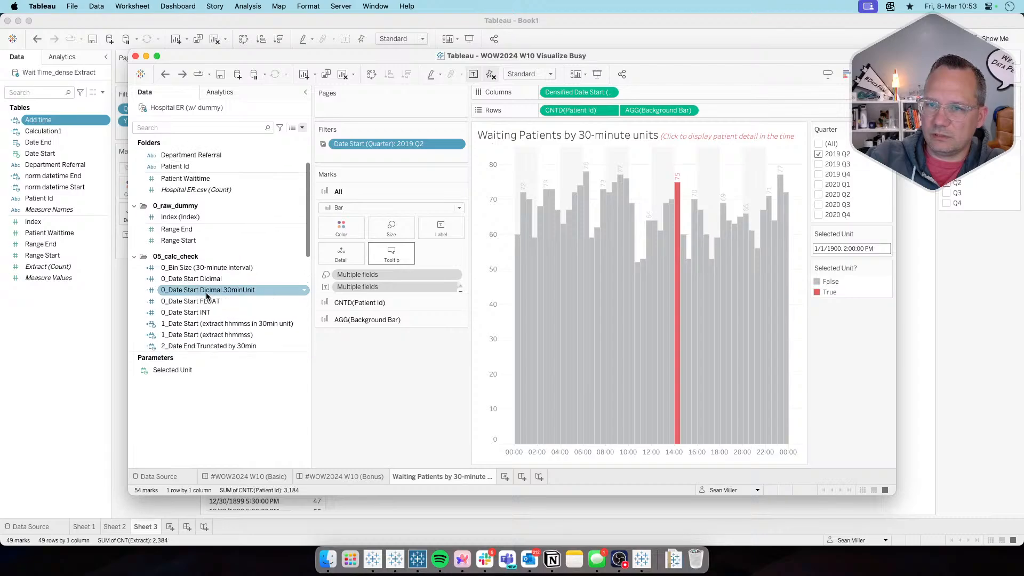
scroll(207, 297, "down", 8)
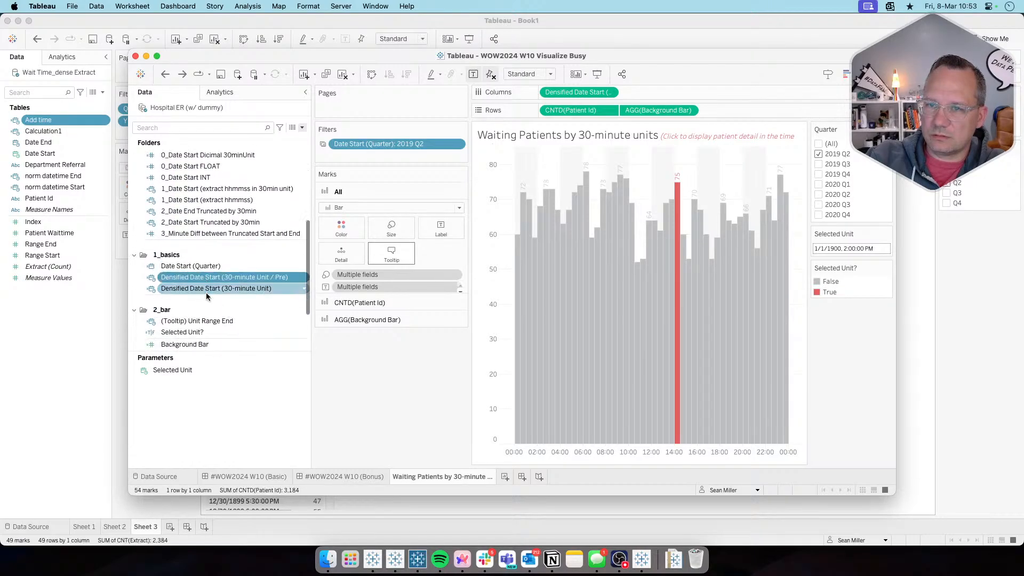
right_click(193, 281)
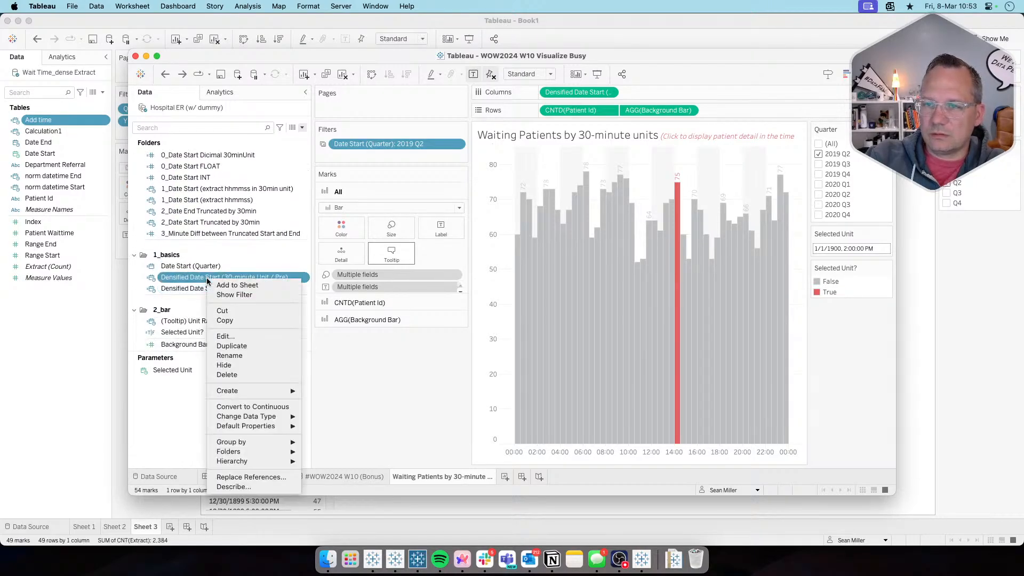
left_click(223, 337)
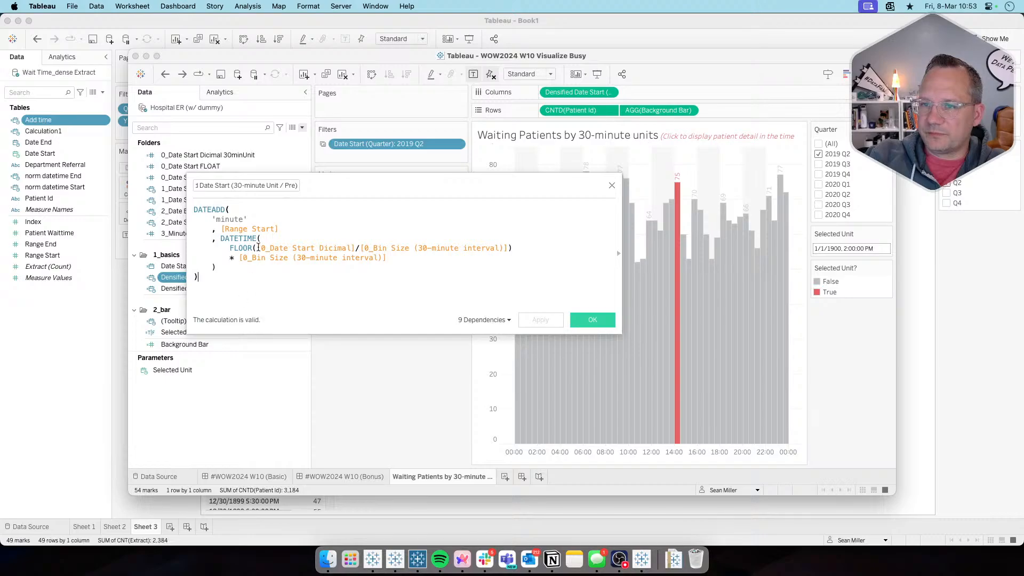
left_click(258, 228)
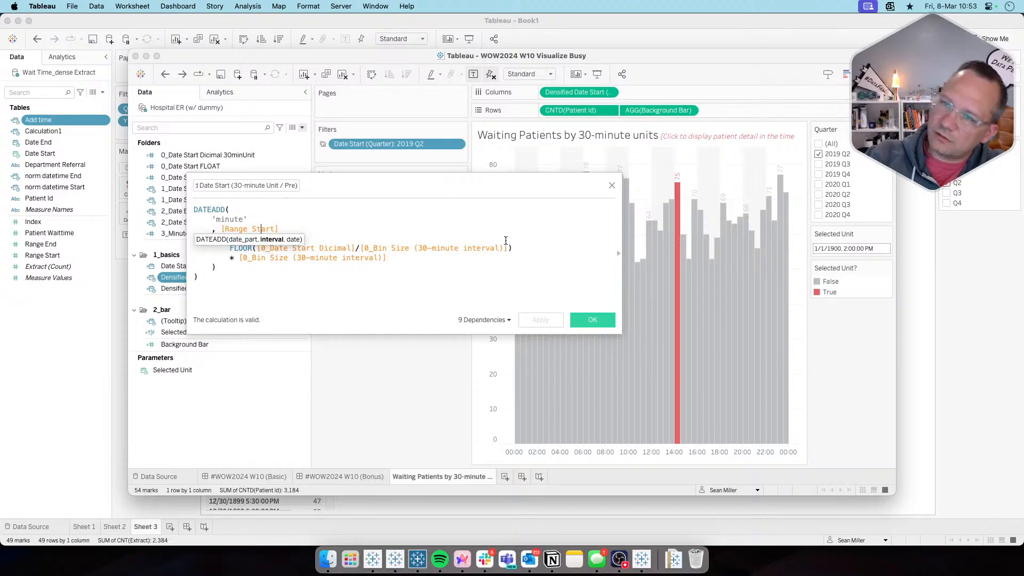
left_click(223, 210)
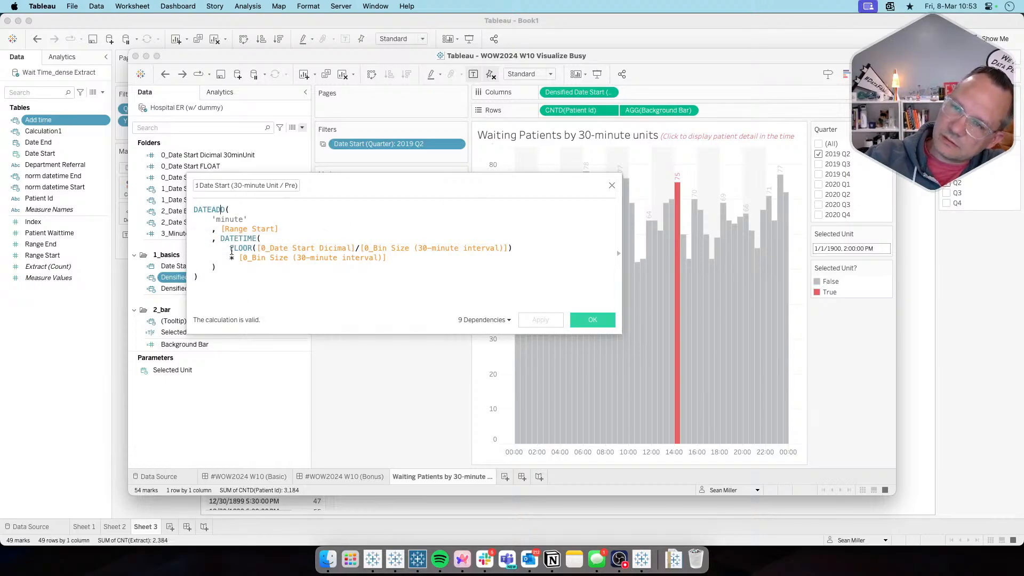
left_click(242, 228)
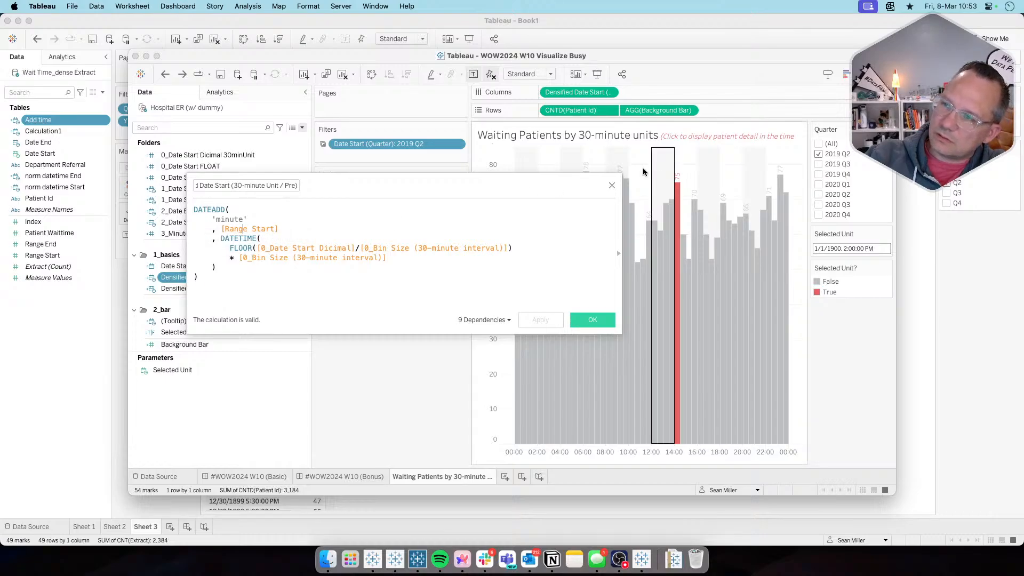
left_click(612, 185)
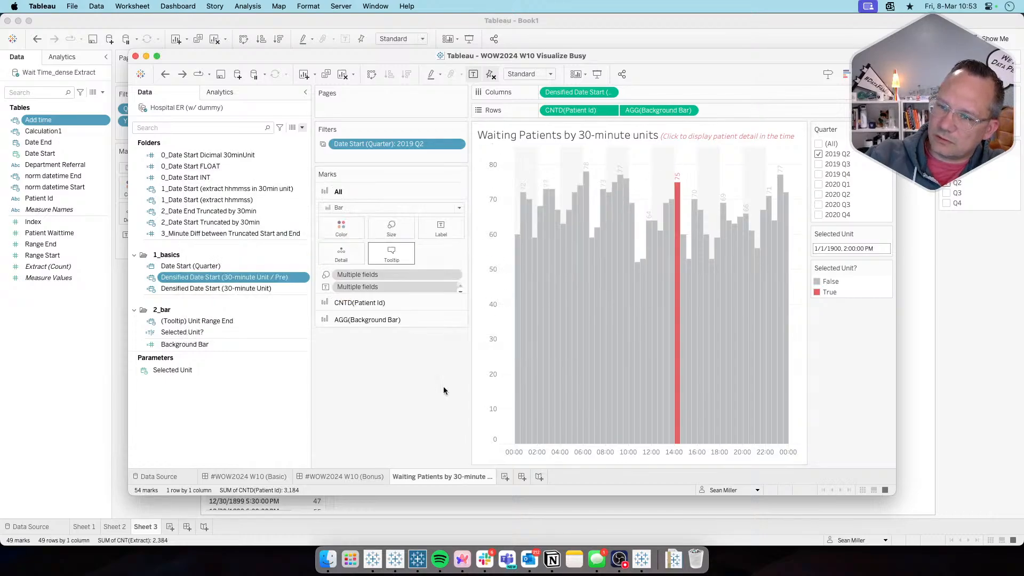
Create a new worksheet and add Patient Id to Rows with all members included
left_click(504, 479)
scroll(248, 219, "up", 5)
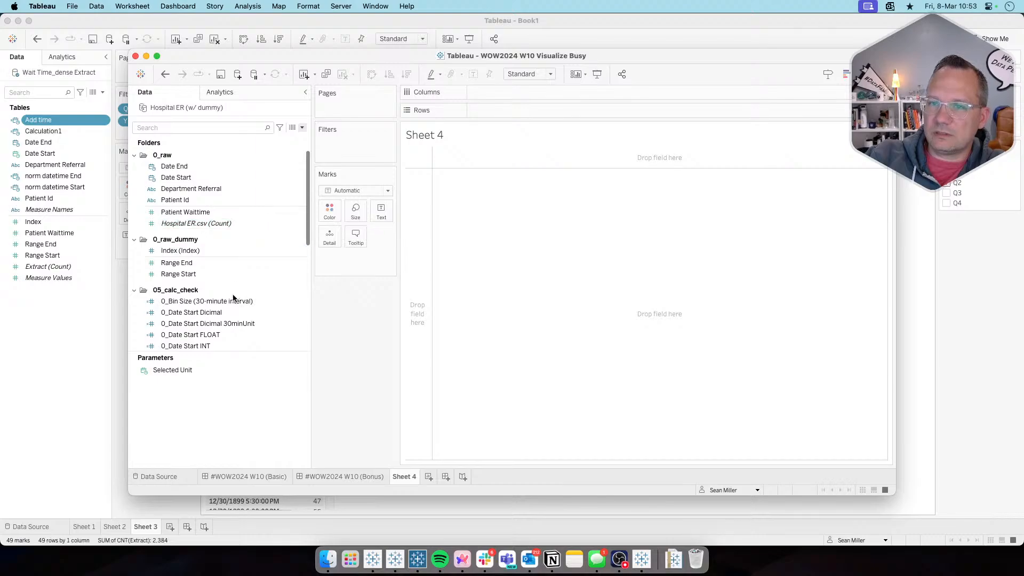
left_click(197, 213)
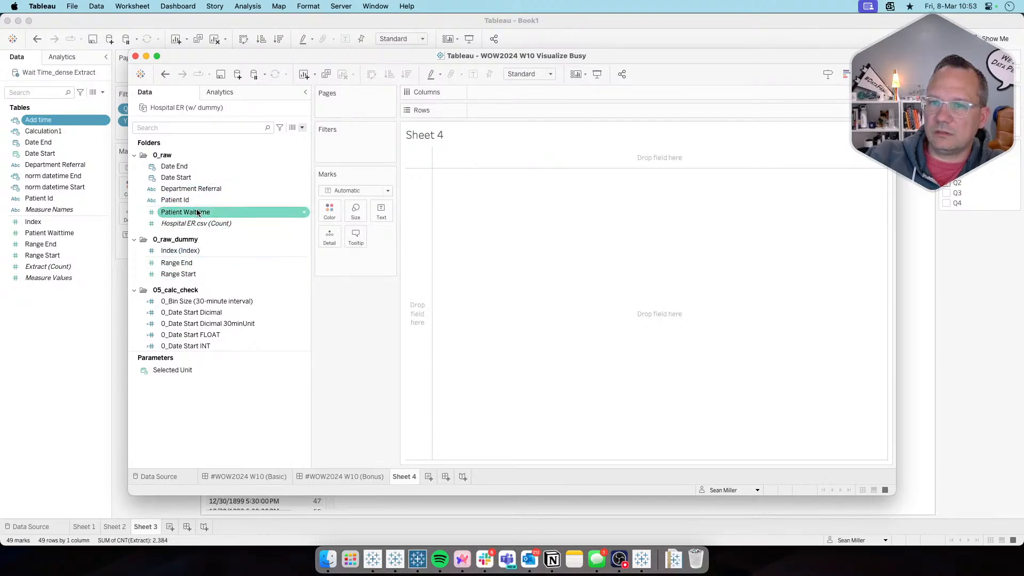
left_click_drag(198, 212, 475, 112)
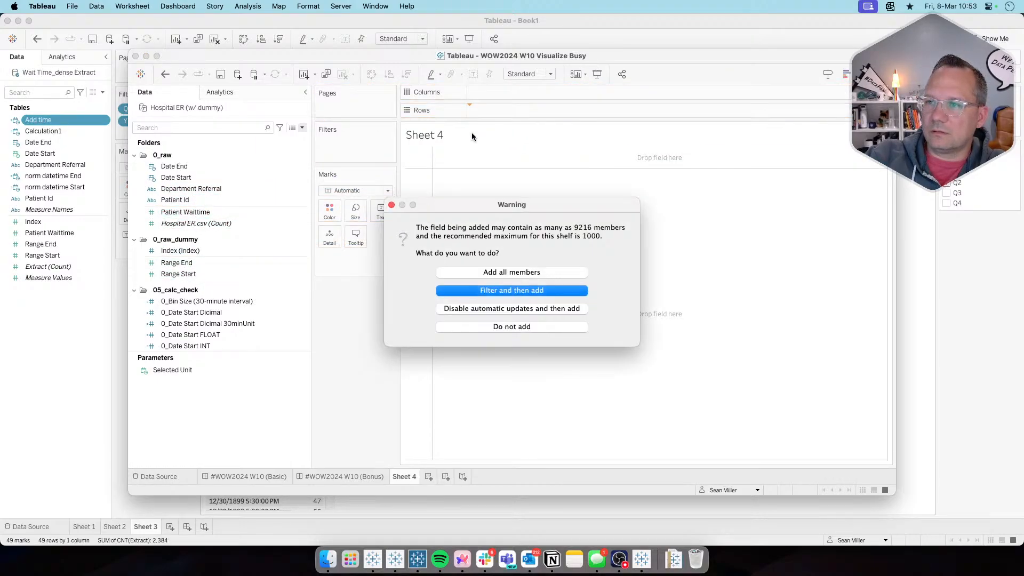
left_click(485, 270)
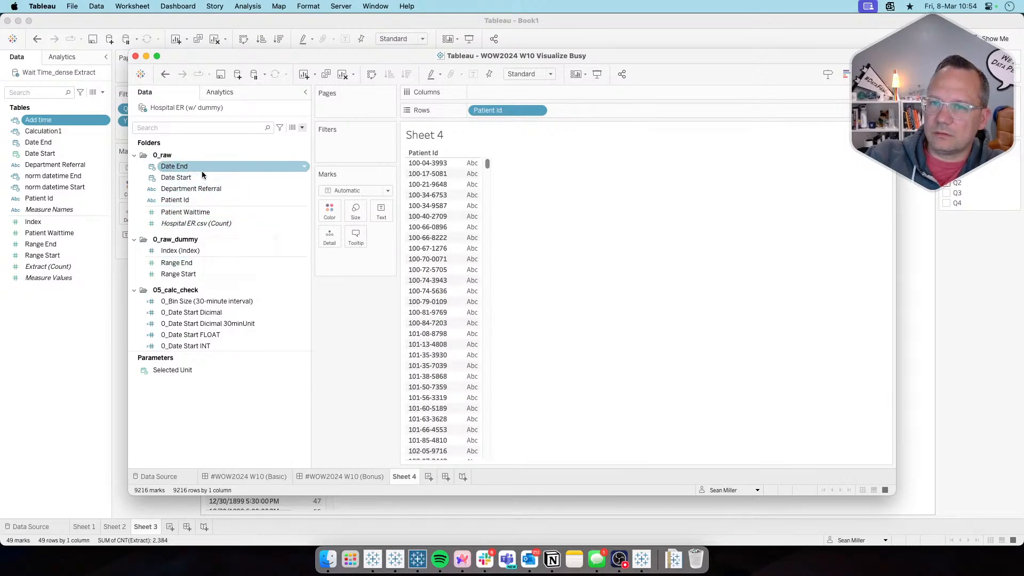
Add Date Start as a discrete field to Rows after Patient Id
left_click_drag(200, 177, 589, 103)
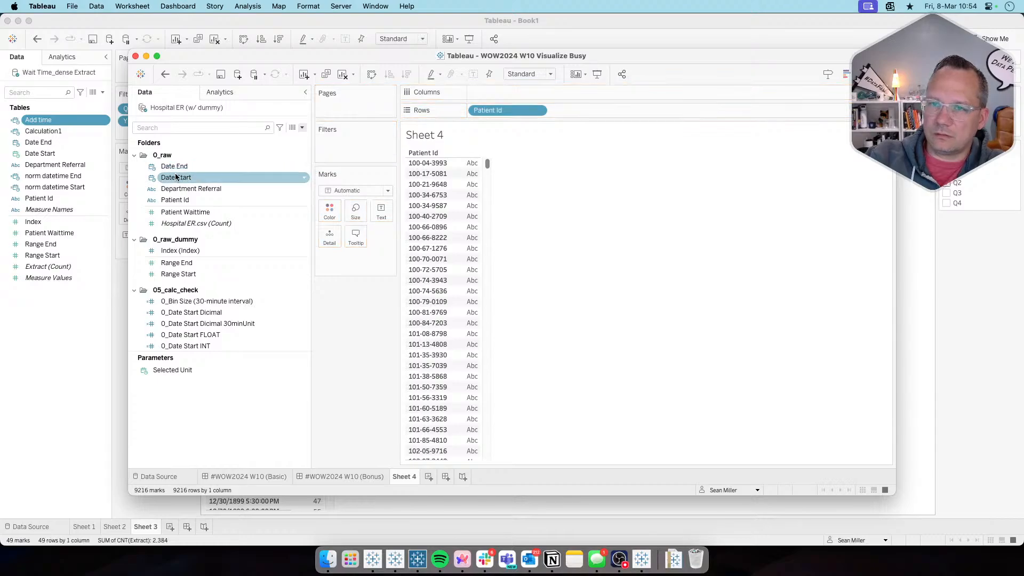
left_click_drag(182, 175, 575, 104)
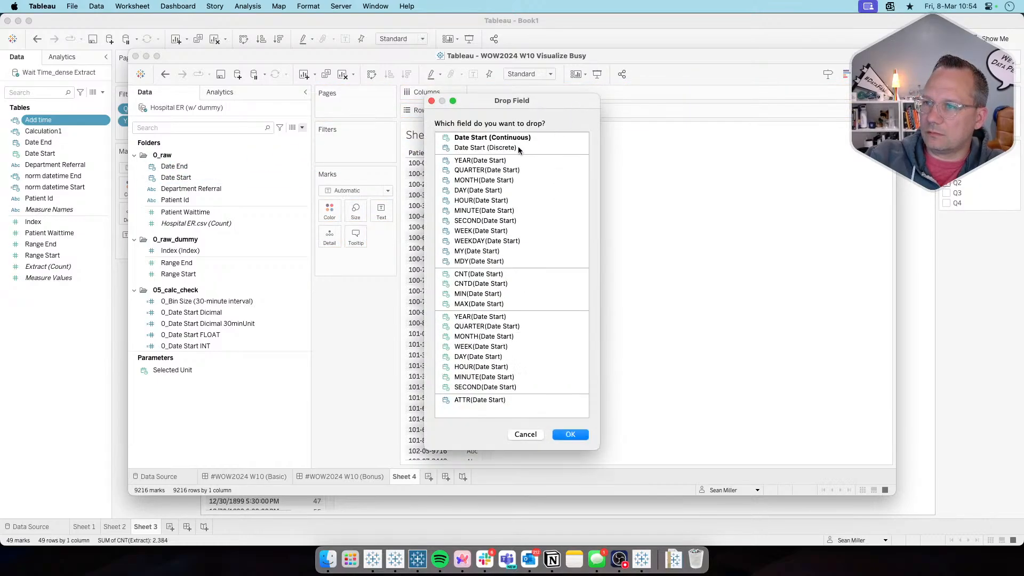
left_click(518, 147)
left_click(569, 435)
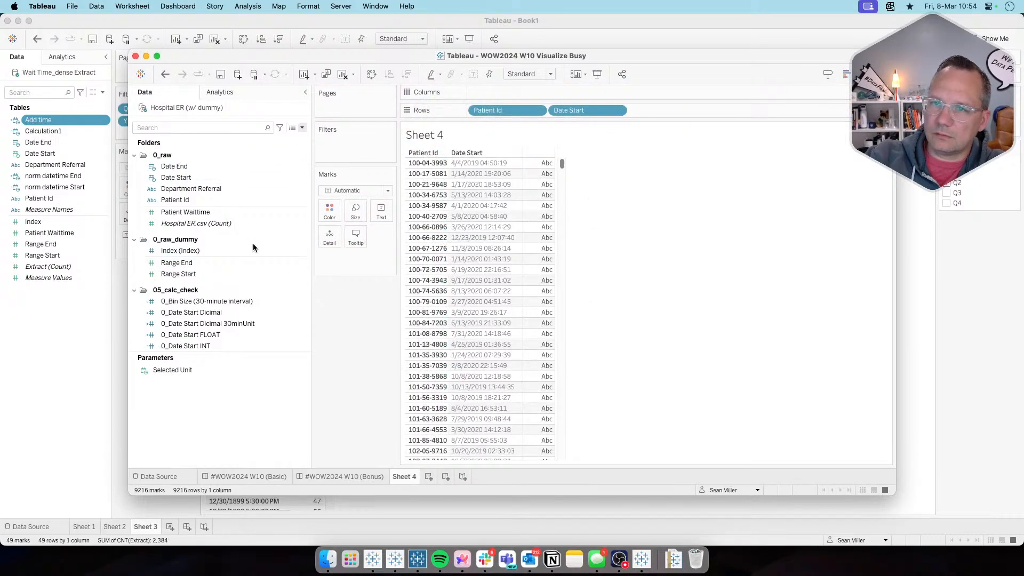
Add Date End as a discrete field to Rows after Date Start
left_click(236, 167)
left_click_drag(235, 166, 689, 111)
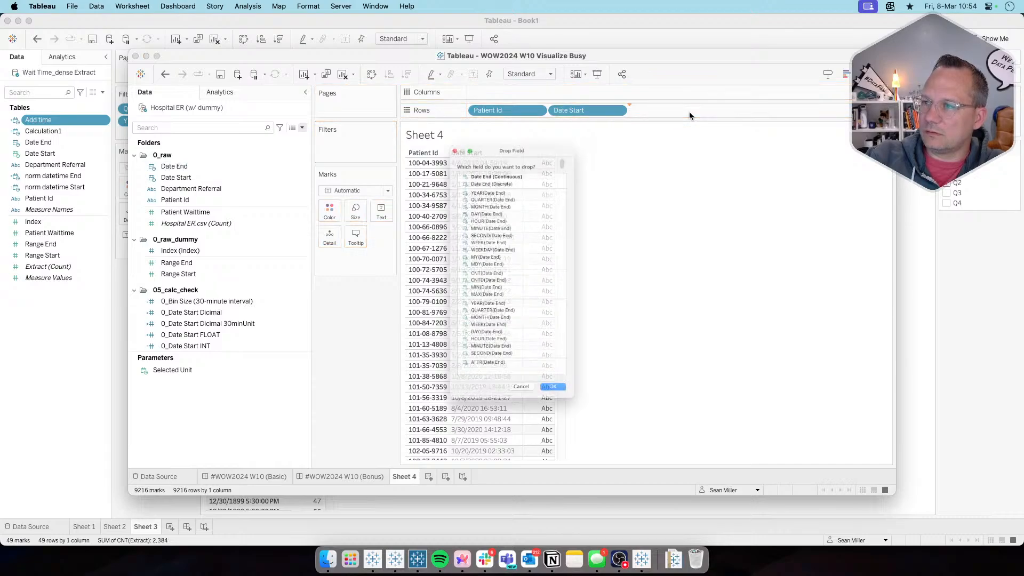
left_click(496, 146)
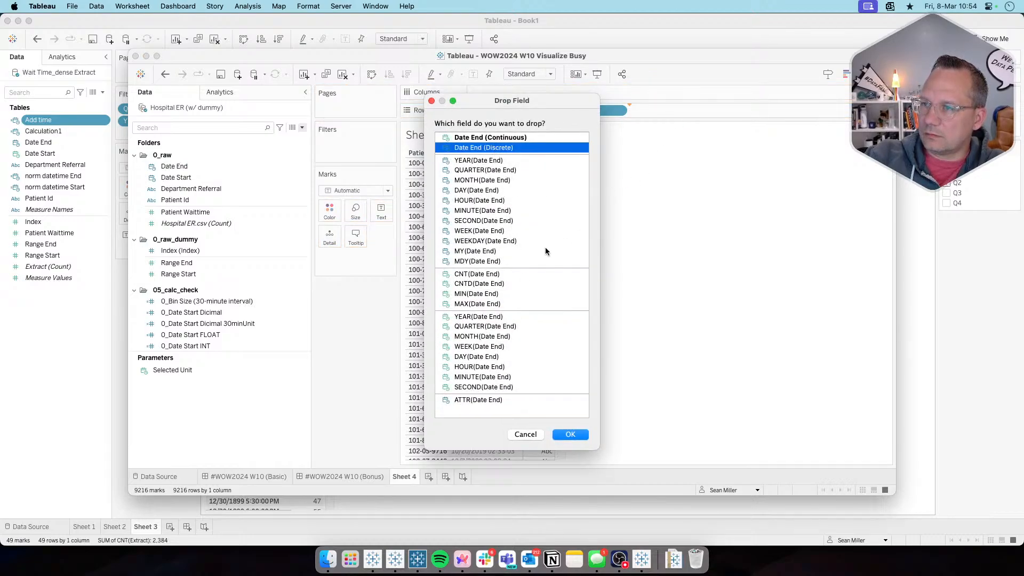
left_click(570, 433)
Edit the Hospital ER (w/ dummy) data source, locating the WOW2024 Hospital ER CSV and the WOW2024 Excel workbook in Downloads
left_click(237, 274)
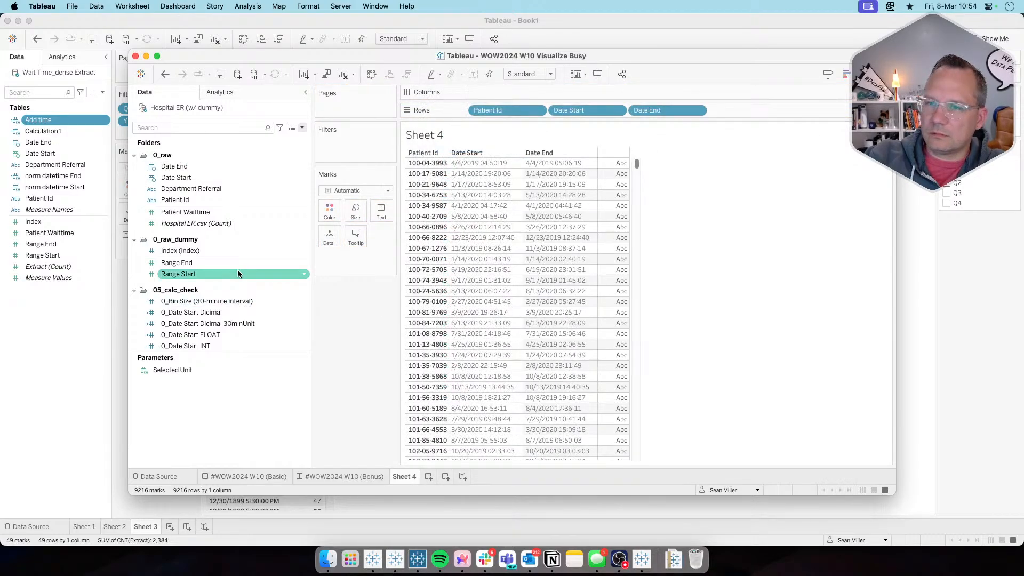
left_click(198, 261)
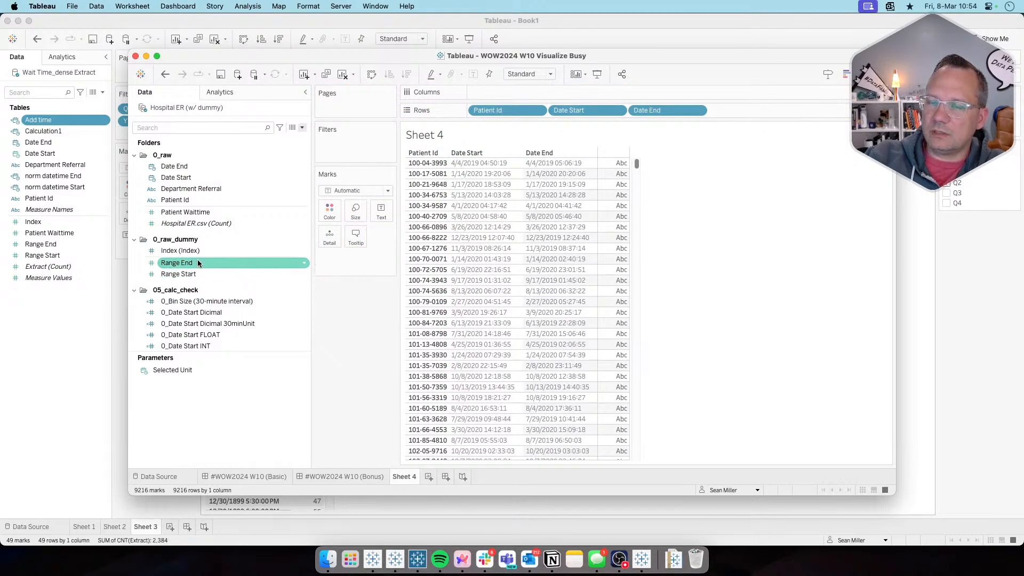
right_click(196, 107)
left_click(217, 114)
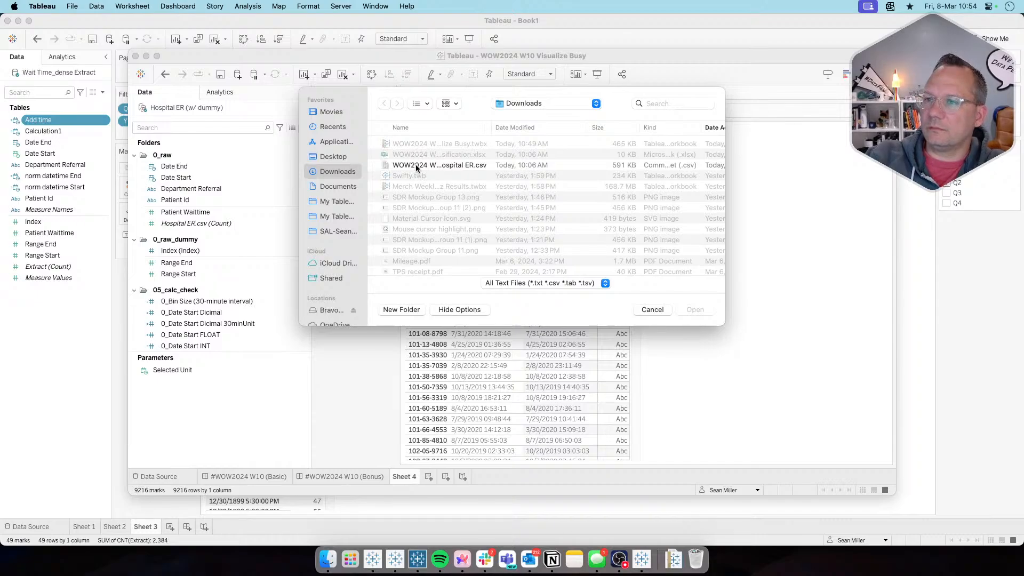
left_click(435, 166)
left_click(695, 310)
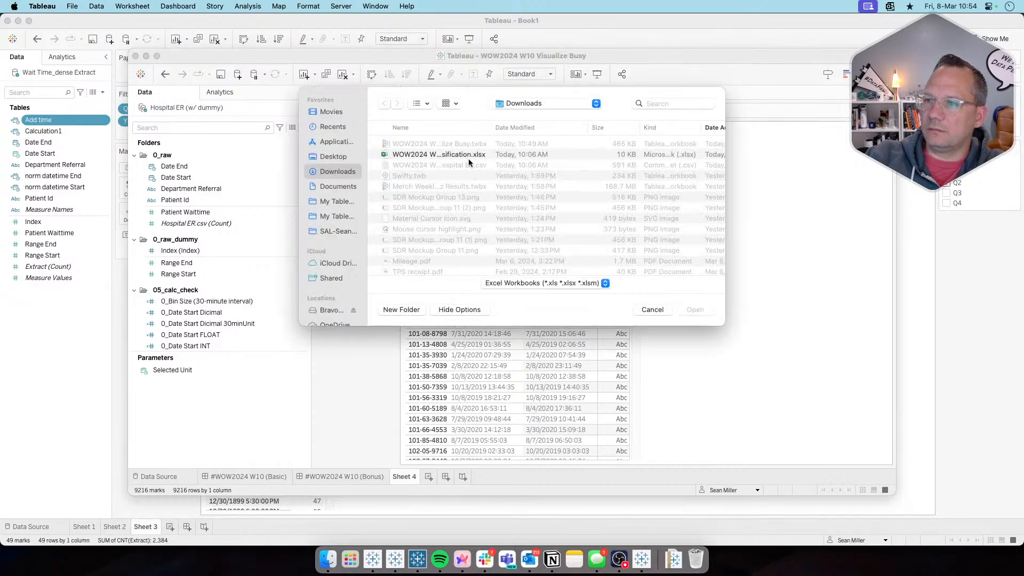
left_click(468, 155)
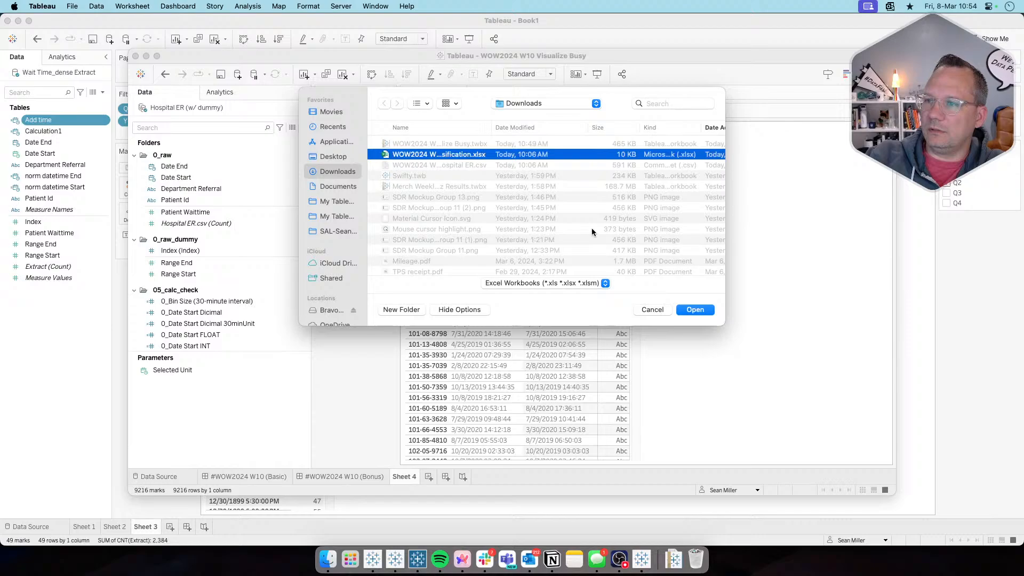
left_click(687, 310)
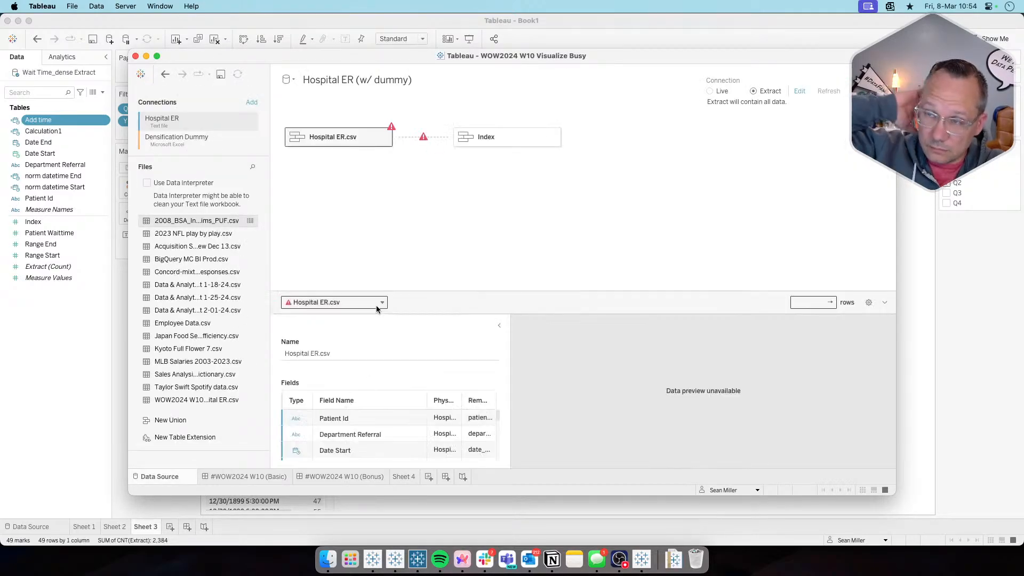
Examine which file the Hospital ER.csv logical table's union uses, and close the union settings
left_click(384, 138)
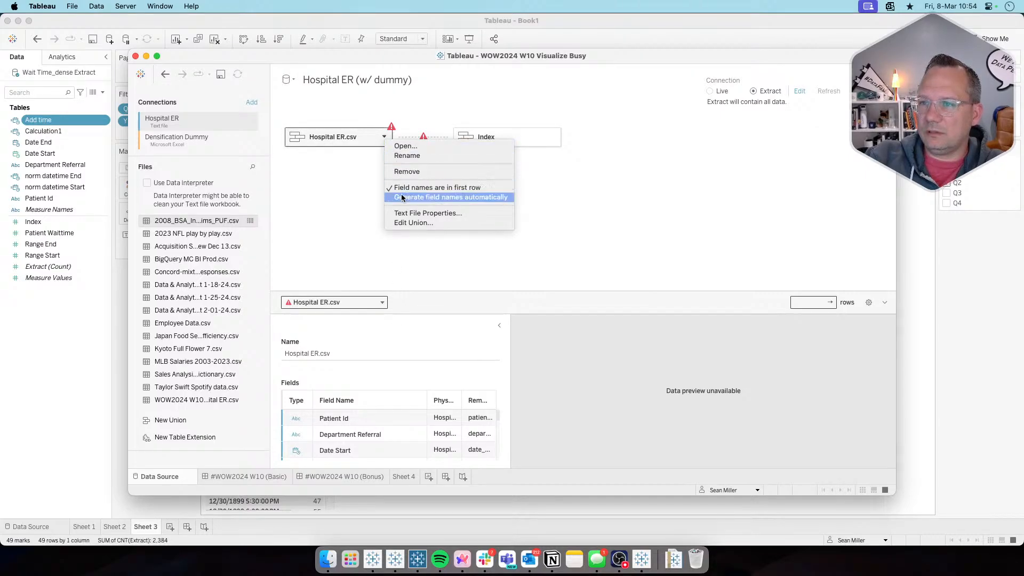
left_click(405, 224)
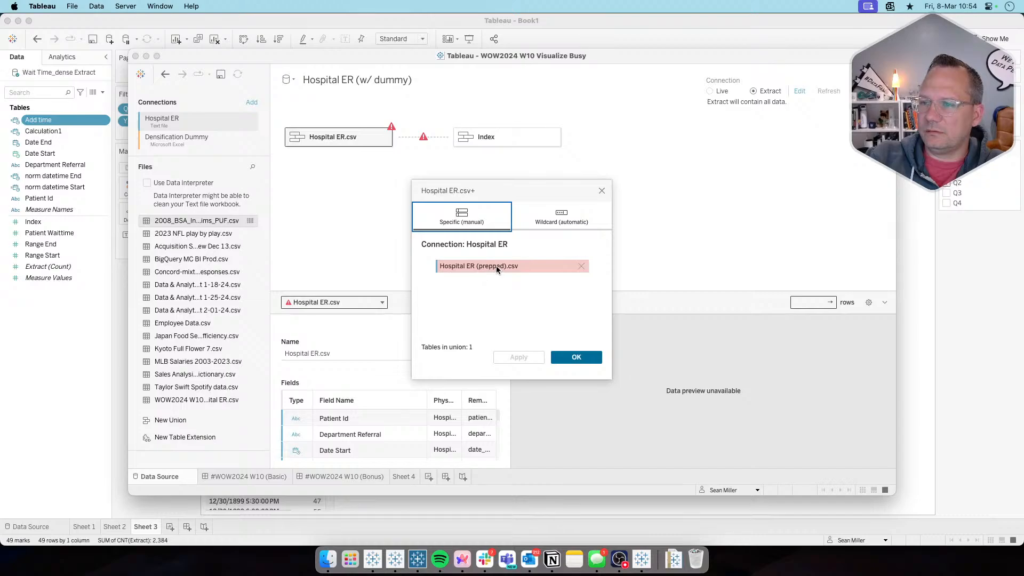
mouse_move(495, 269)
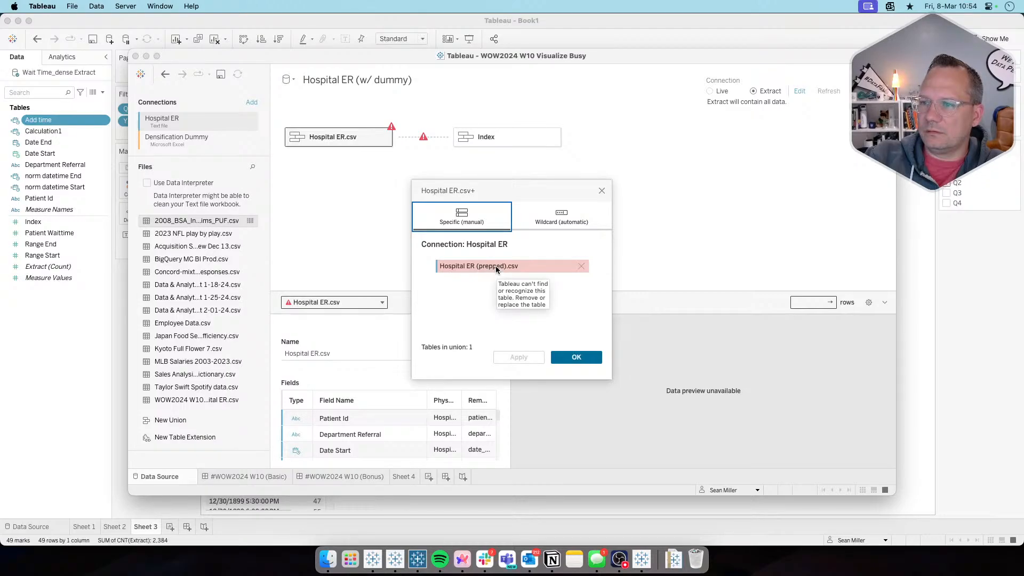
left_click(601, 190)
Try to remove Hospital ER (prepped).csv from the union inside the Hospital ER.csv logical table, and close it without applying
left_click(384, 137)
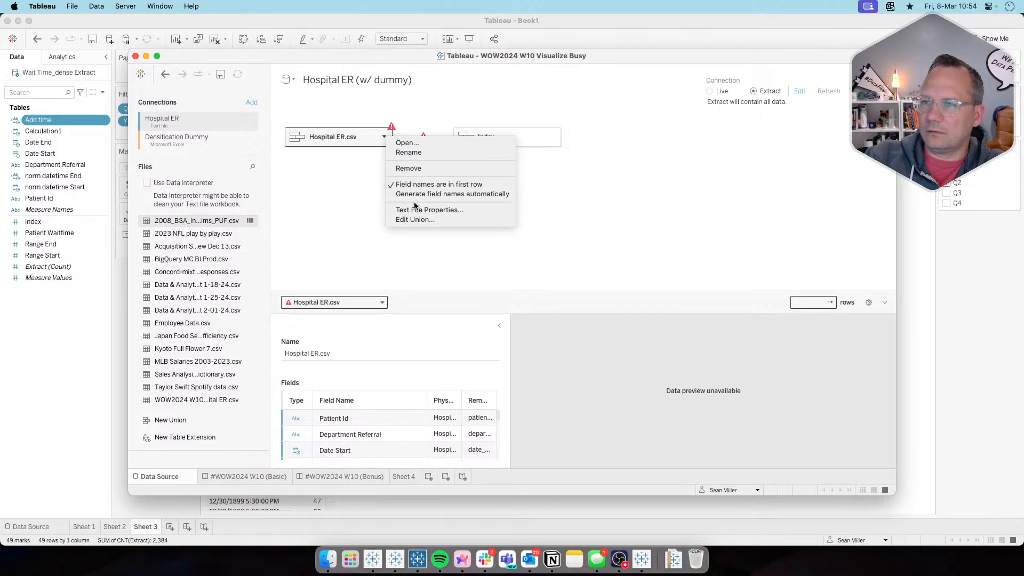
left_click(330, 187)
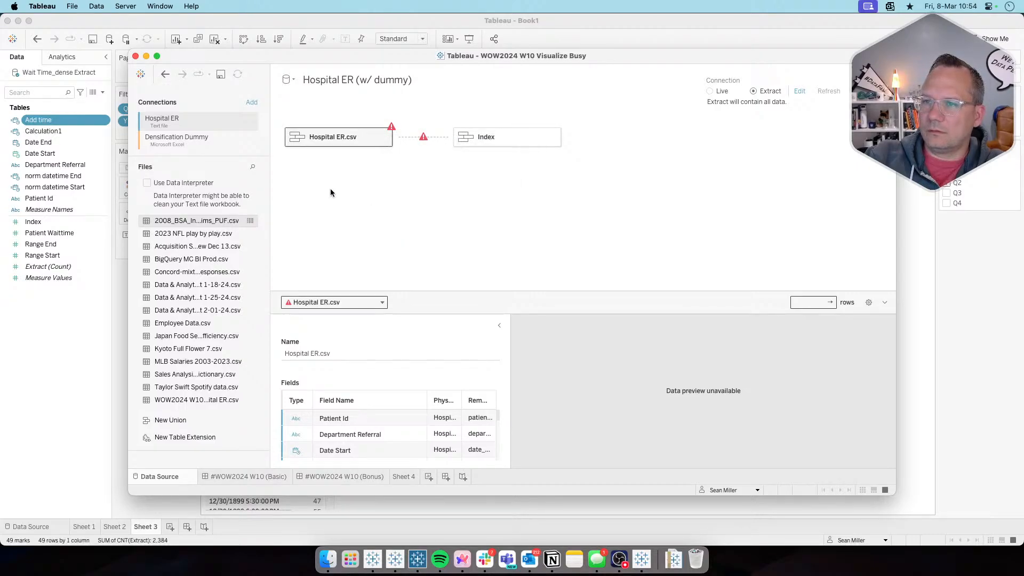
double_click(328, 134)
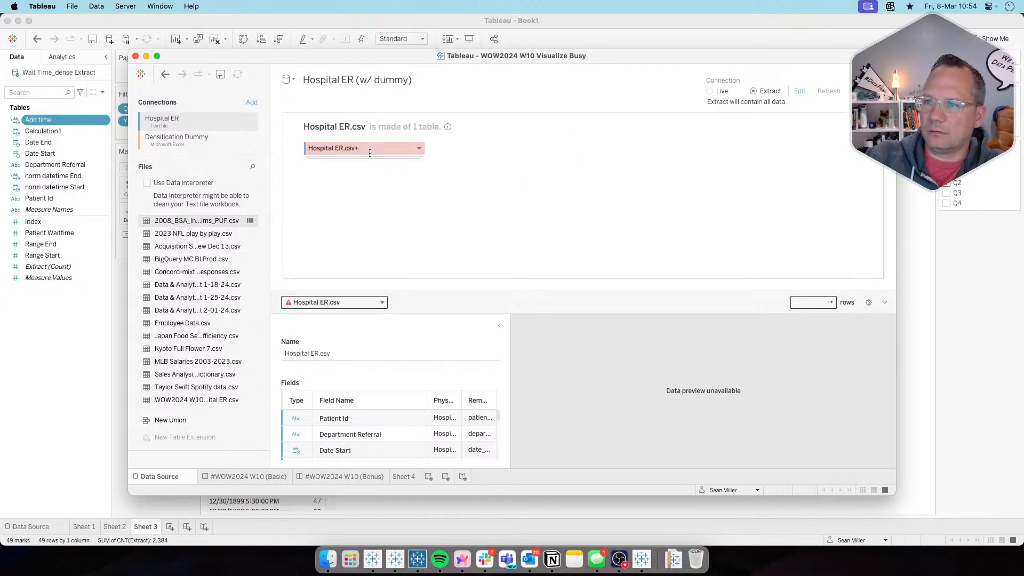
left_click(418, 151)
left_click(443, 210)
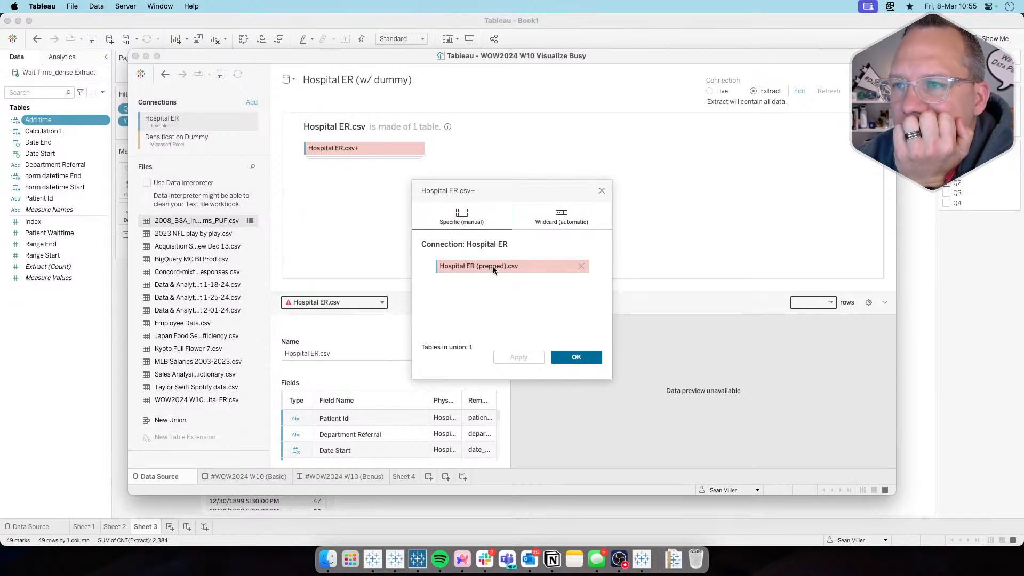
left_click(579, 265)
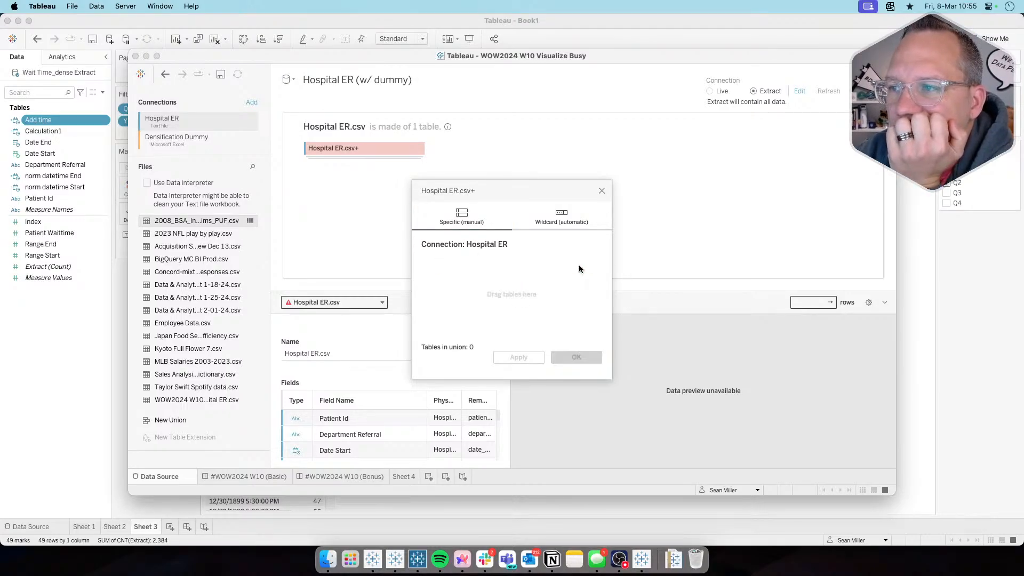
left_click(601, 190)
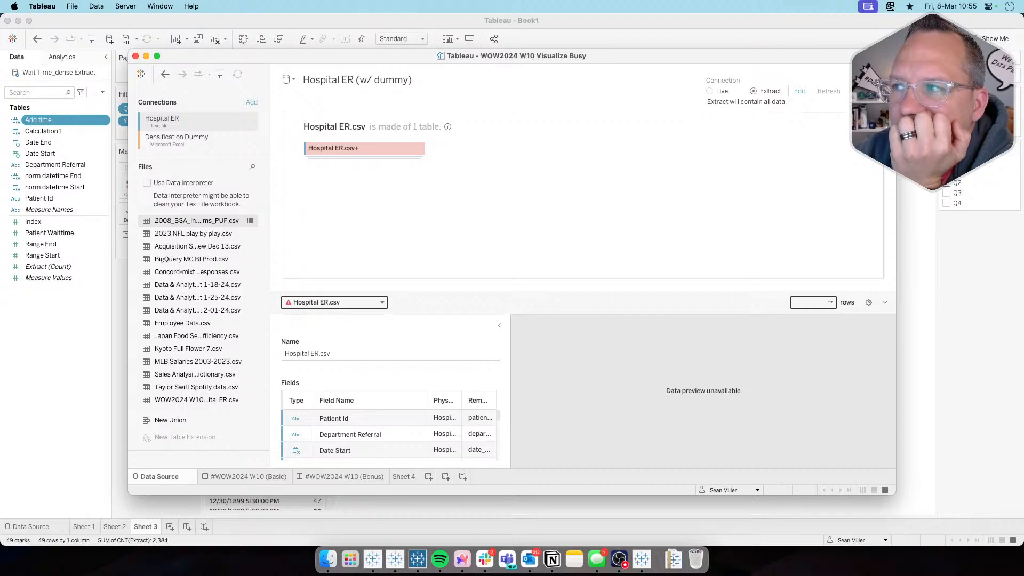
left_click(873, 126)
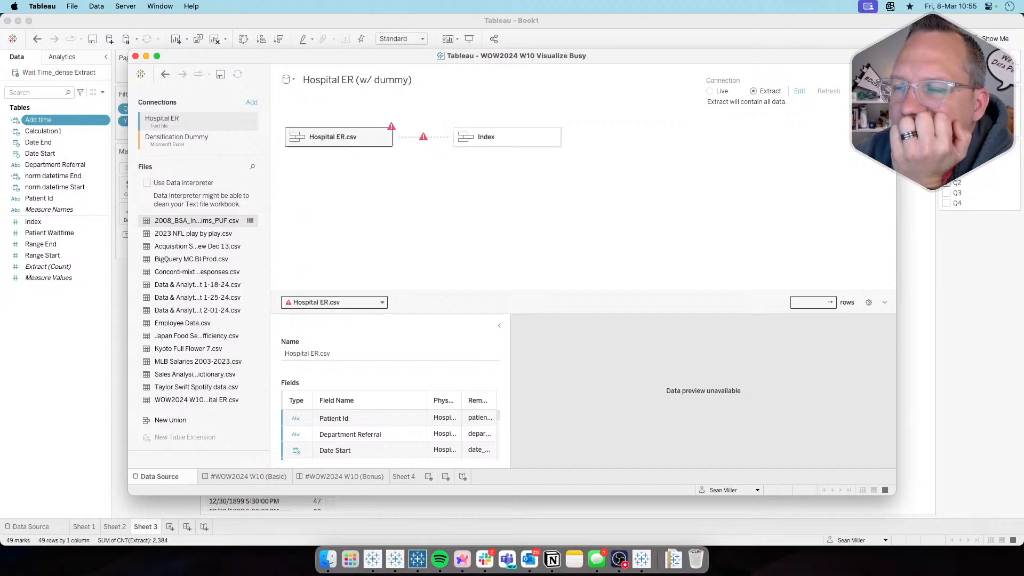
Open the Index logical table's physical layer and examine which table its union uses
left_click(478, 141)
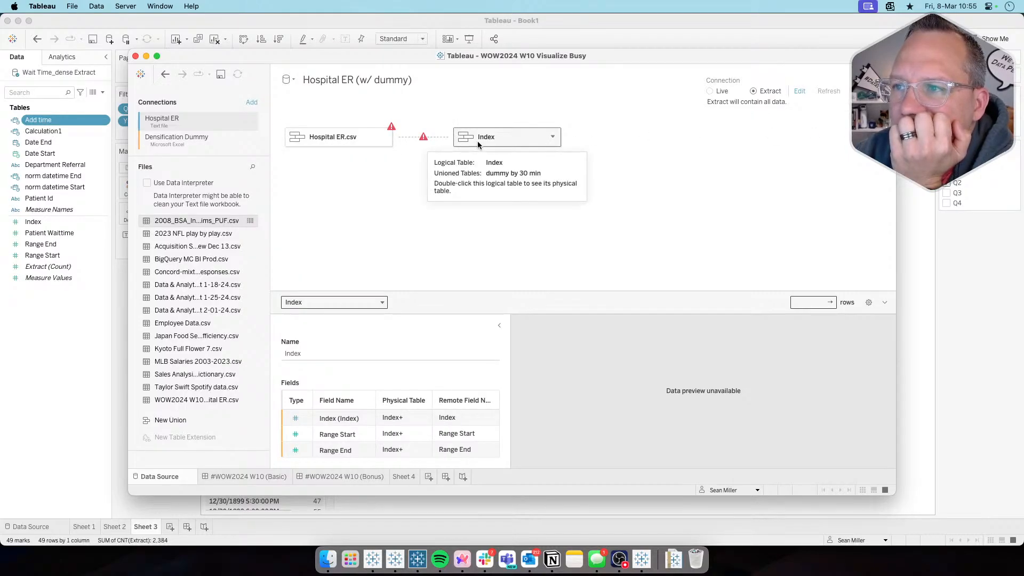
double_click(477, 141)
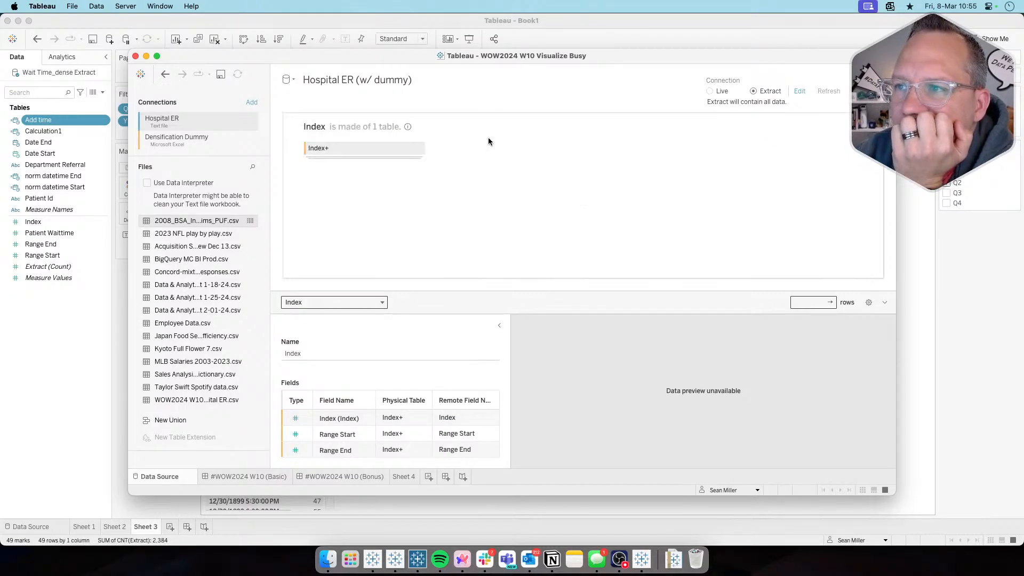
left_click(419, 149)
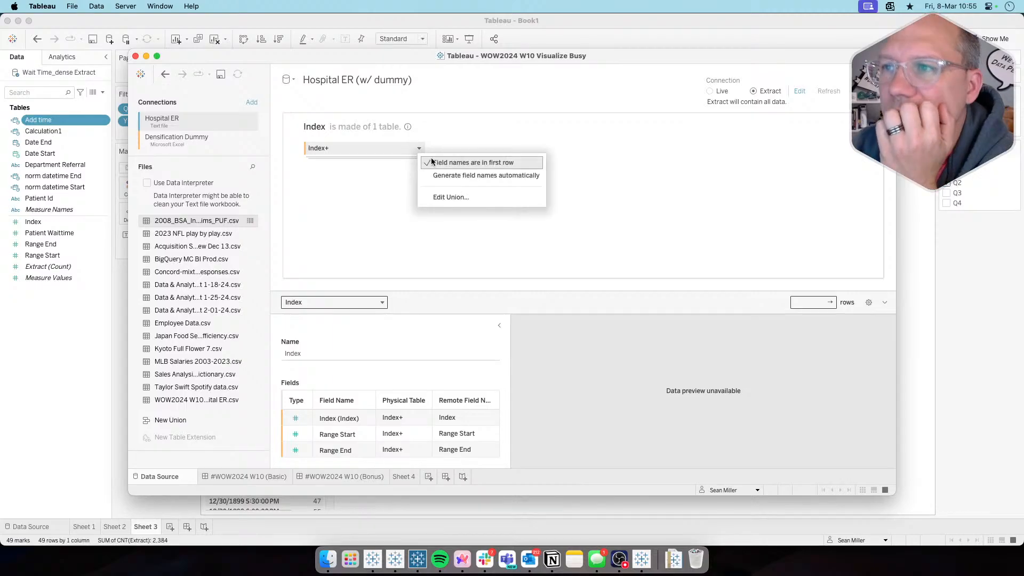
left_click(442, 197)
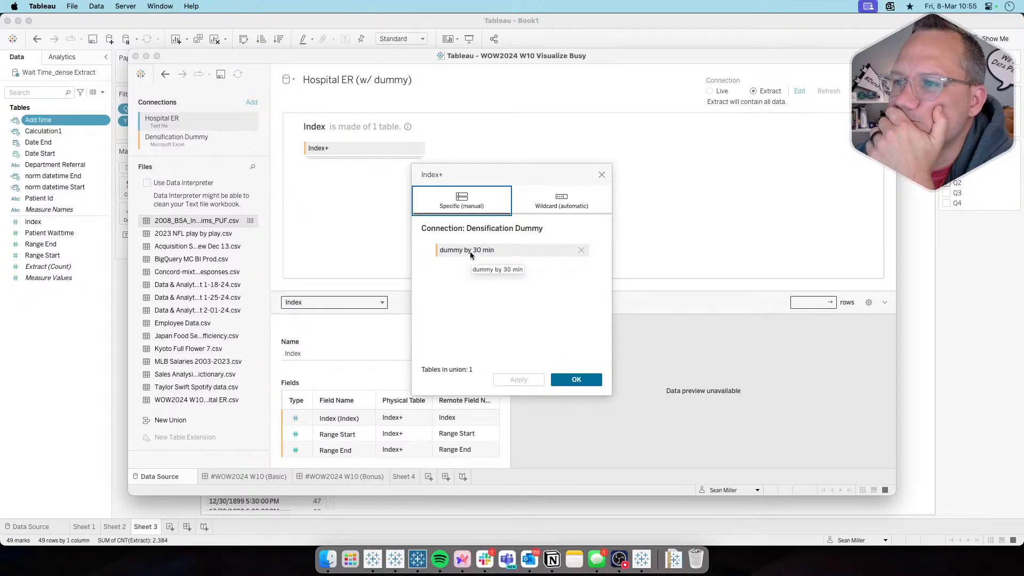
left_click(601, 176)
left_click(419, 149)
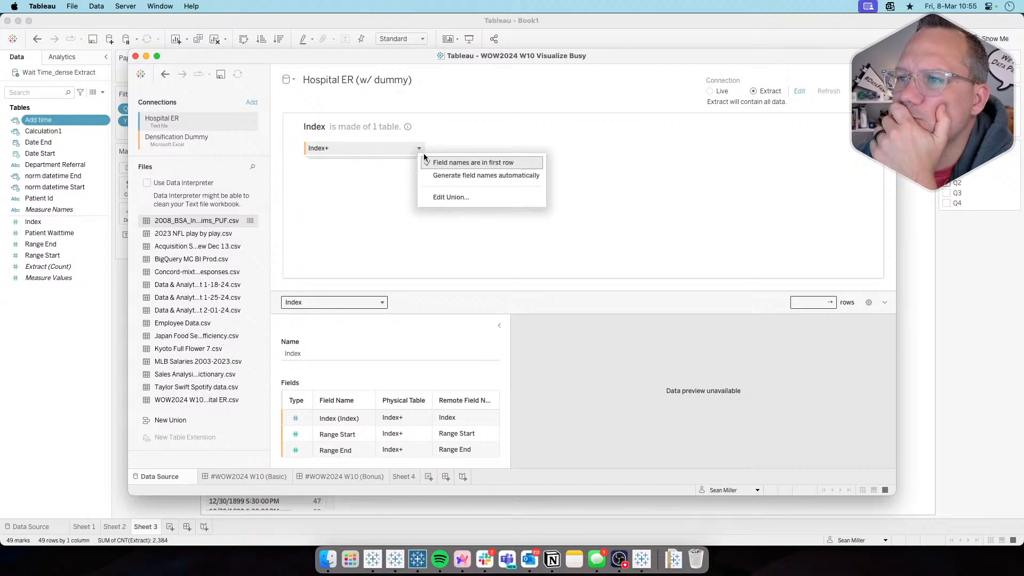
left_click(745, 155)
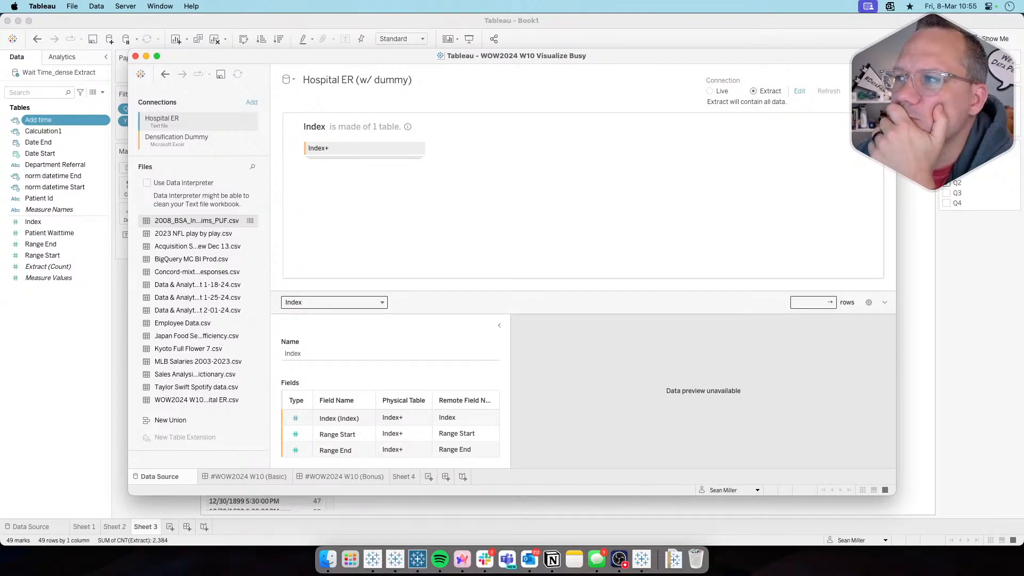
Examine the full DATEDIFF calculation in the relationship between Hospital ER.csv and Index, and close it unchanged
left_click(428, 137)
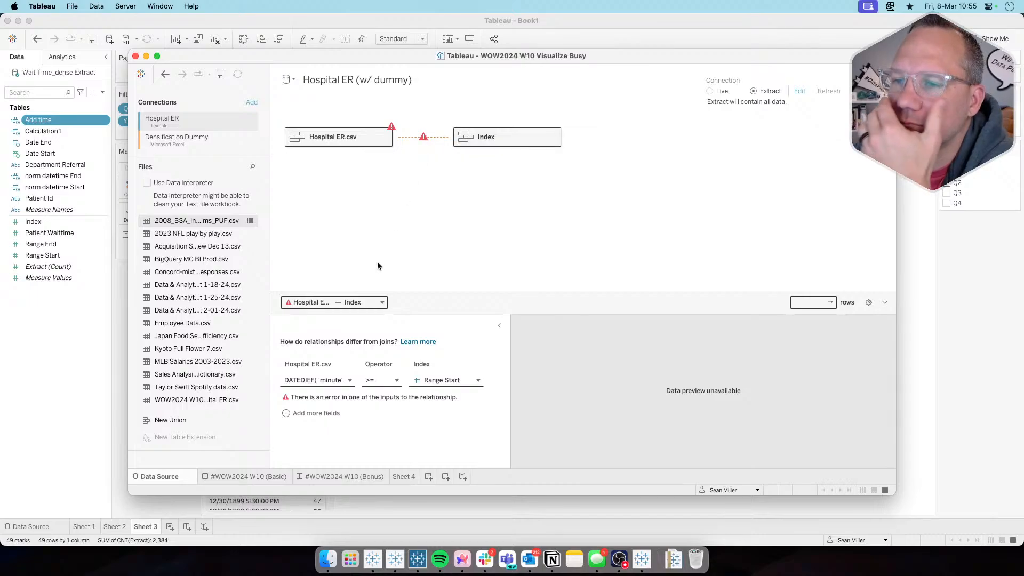
left_click(328, 380)
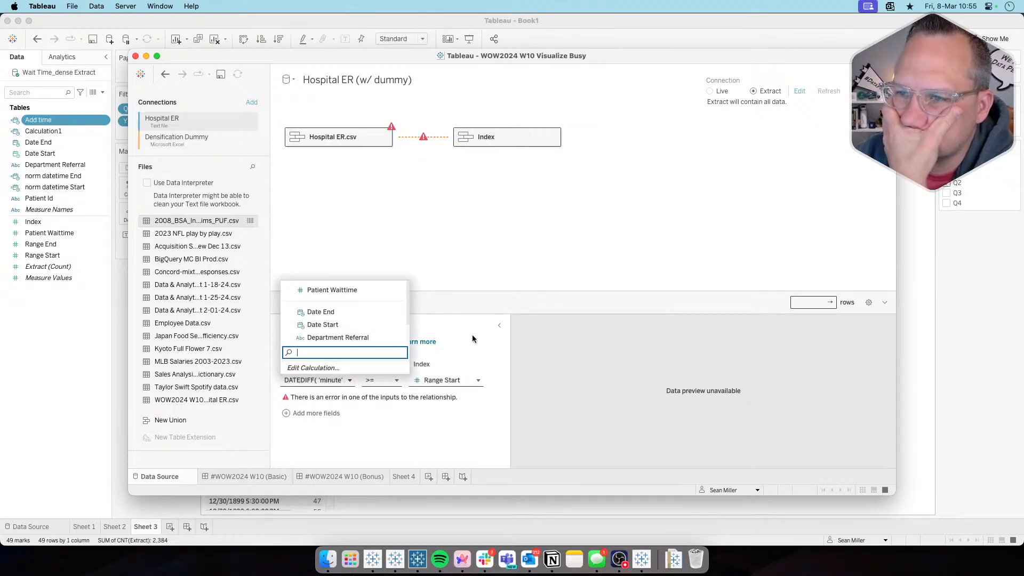
left_click(499, 326)
left_click(286, 325)
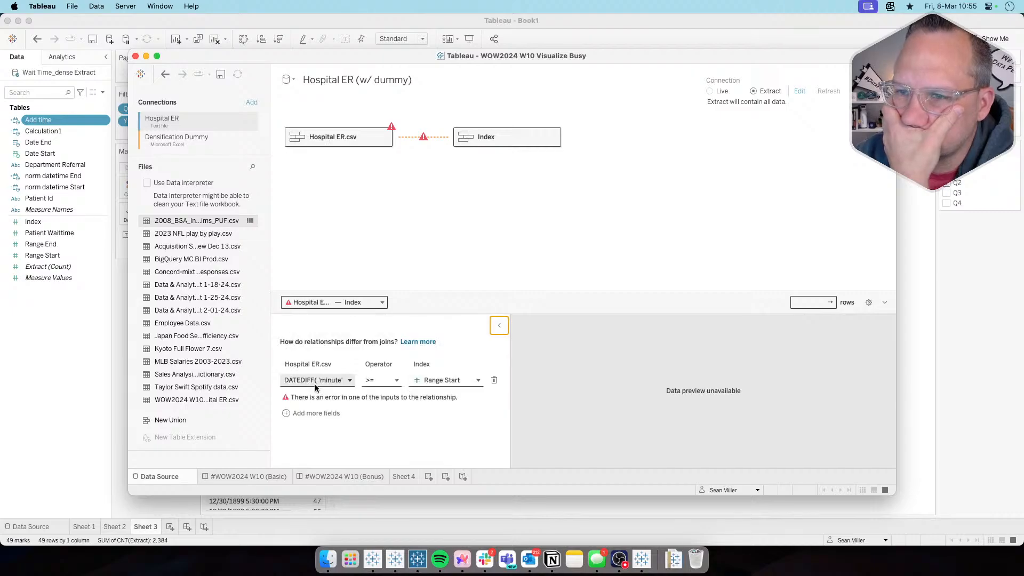
left_click(316, 380)
left_click(322, 365)
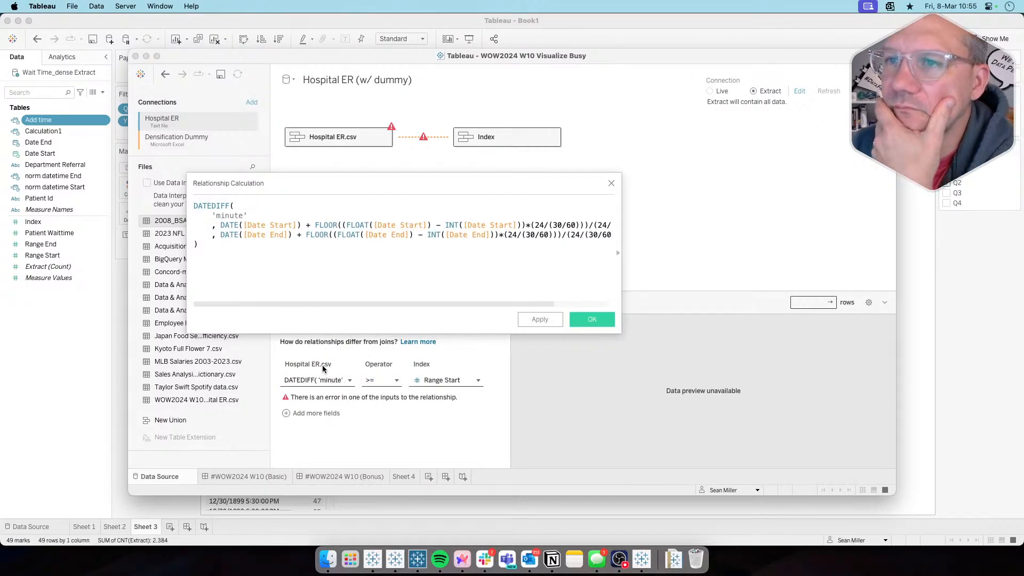
scroll(309, 264, "right", 3)
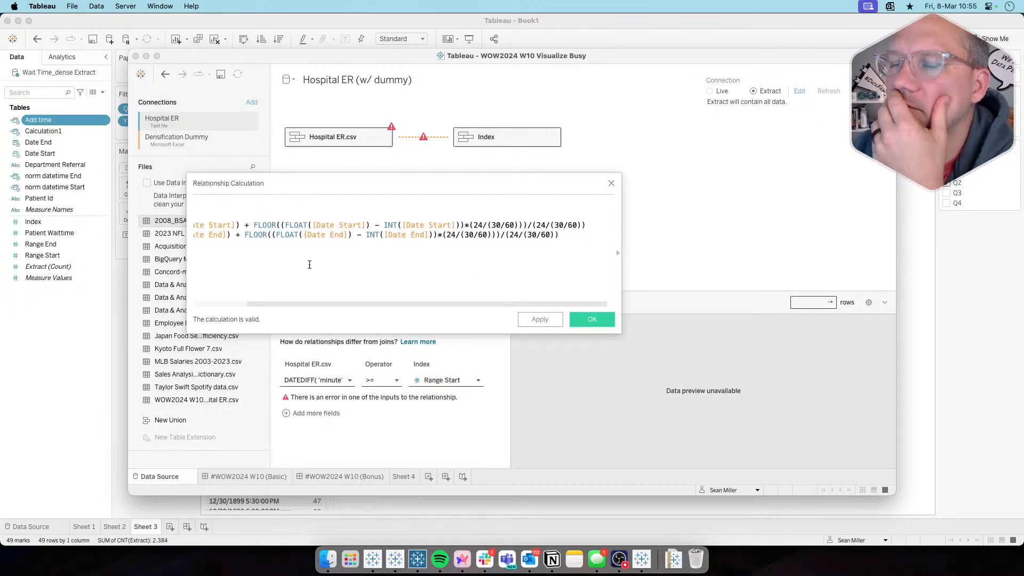
scroll(309, 264, "left", 3)
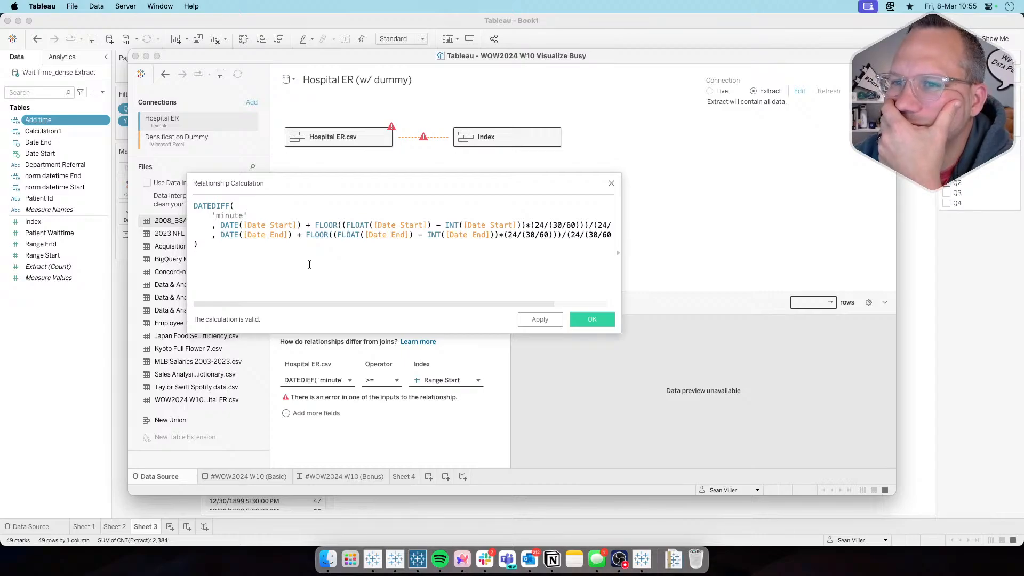
scroll(309, 265, "right", 1)
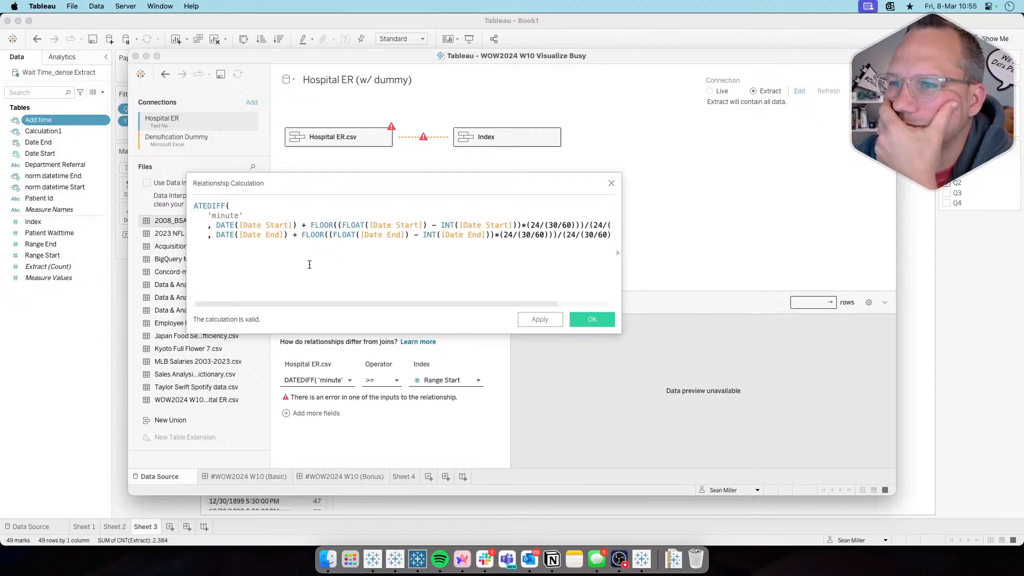
left_click(611, 184)
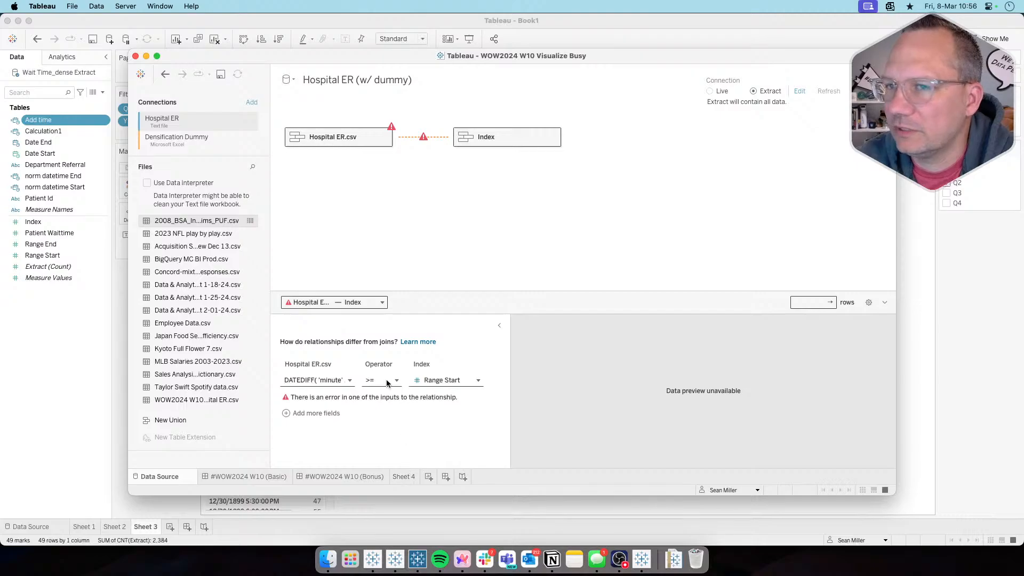
Reopen the DATEDIFF calculation in the relationship between Hospital ER.csv and Index and read its formula from start to end
mouse_move(407, 480)
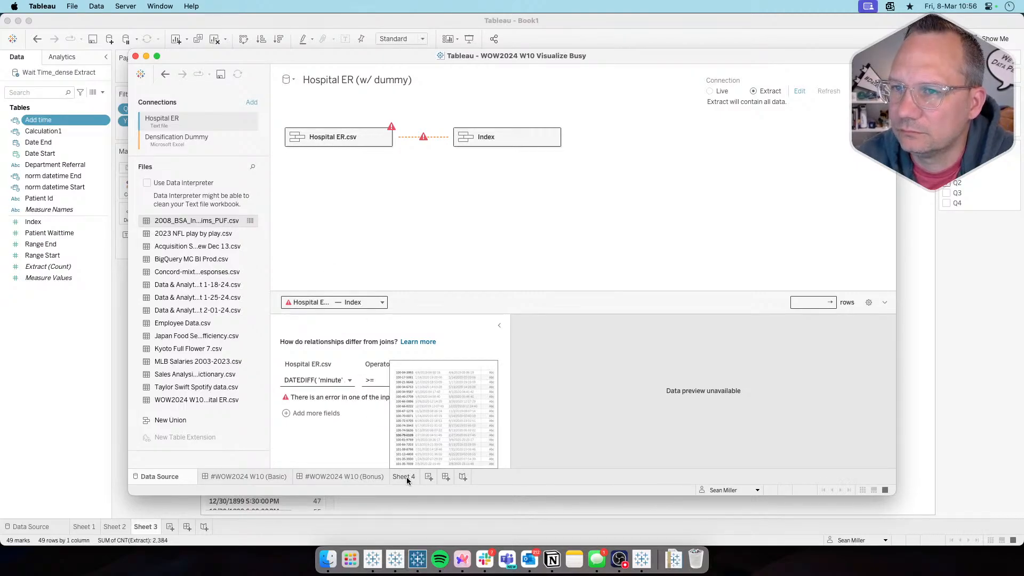
left_click(350, 380)
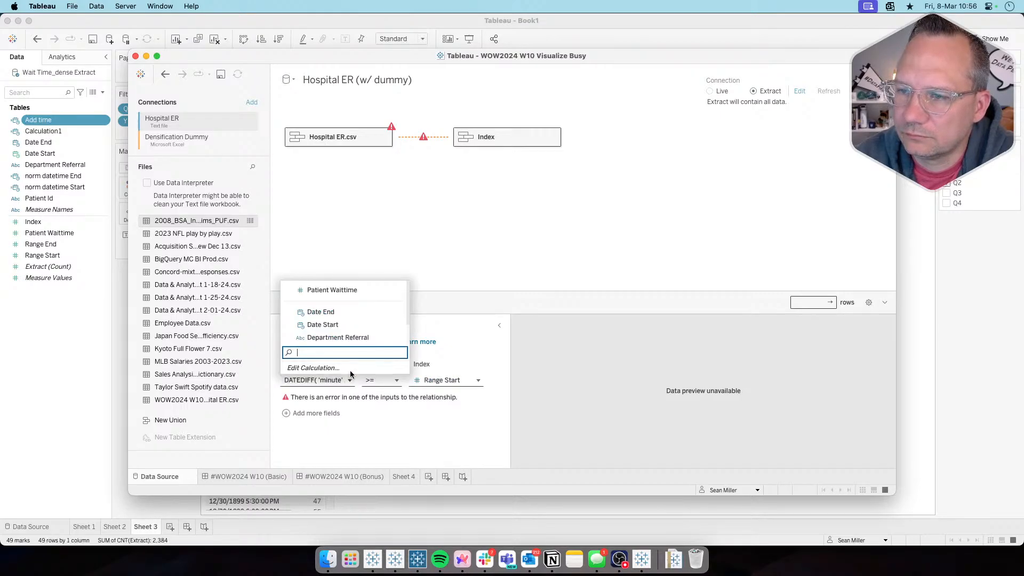
left_click(341, 364)
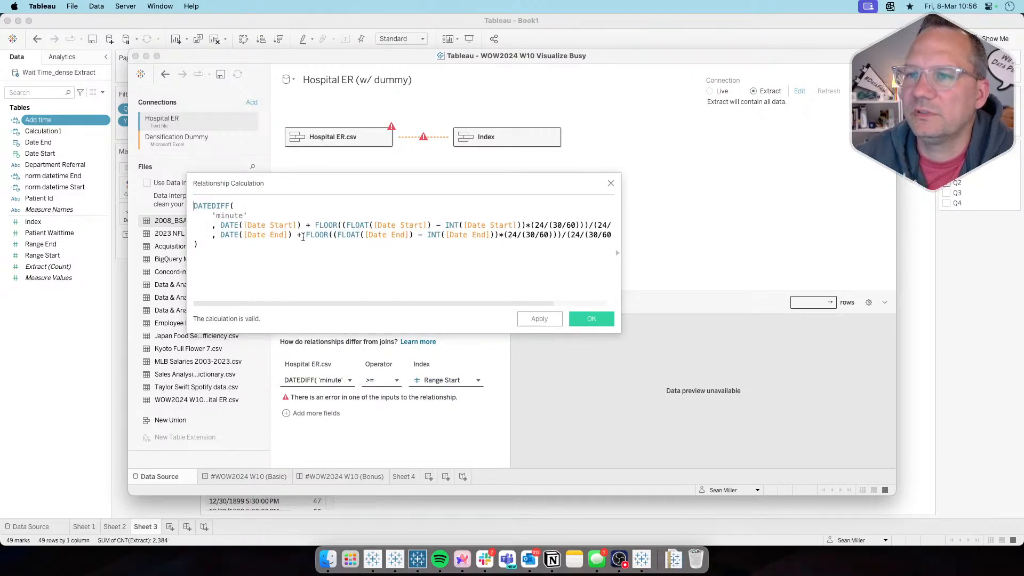
left_click(235, 225)
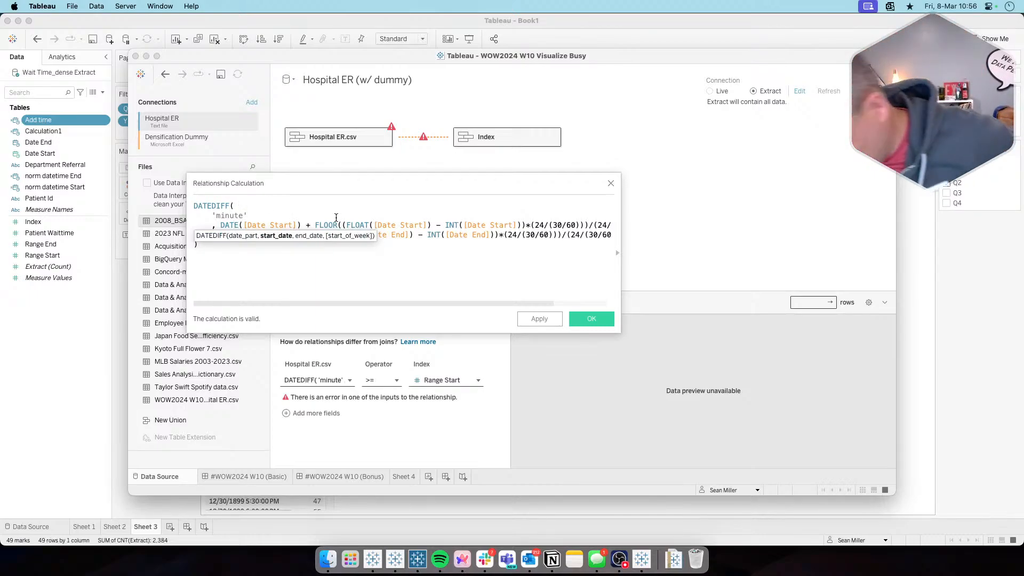
left_click(313, 250)
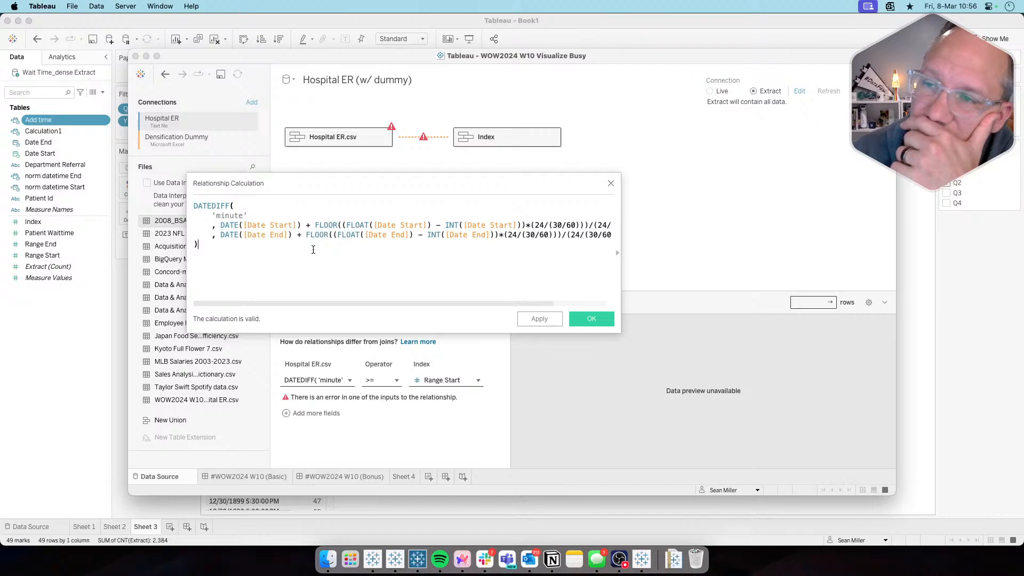
left_click(260, 224)
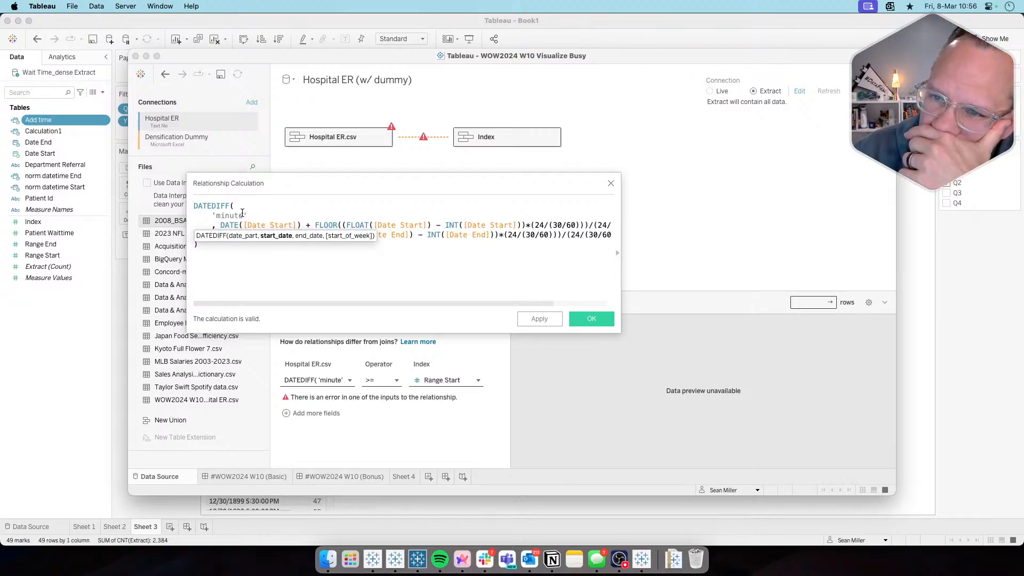
left_click(229, 206)
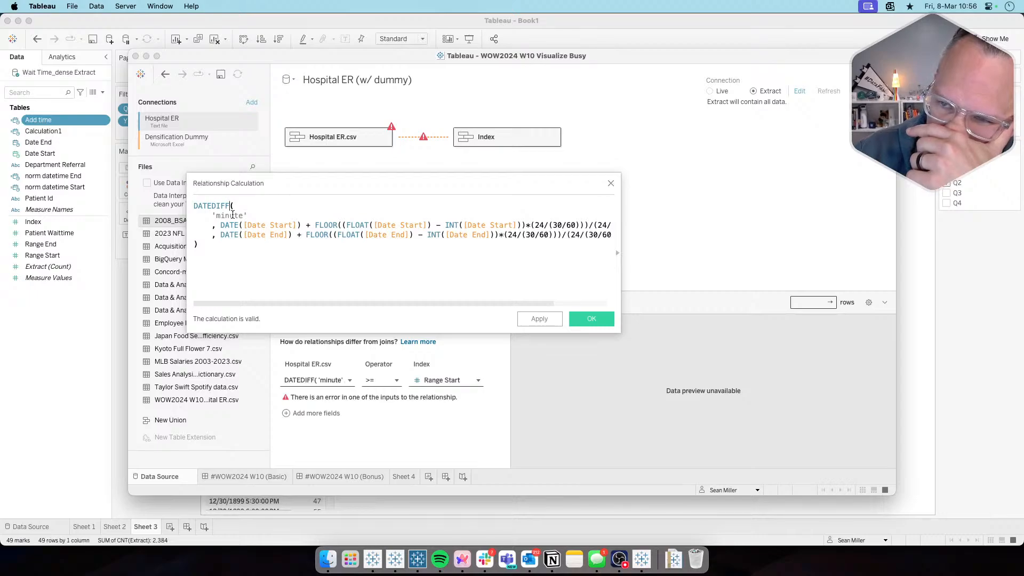
scroll(446, 254, "right", 2)
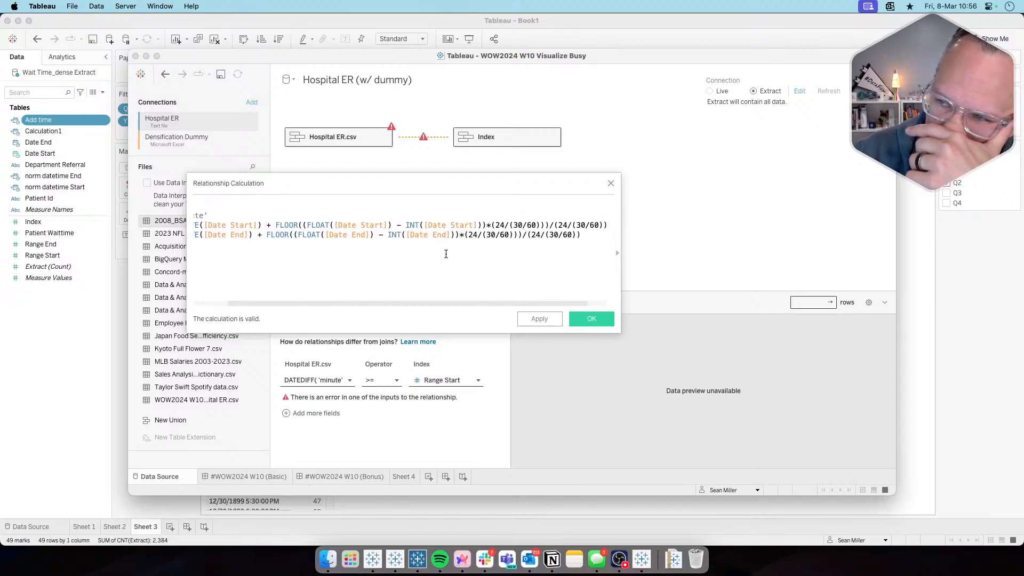
scroll(446, 254, "right", 1)
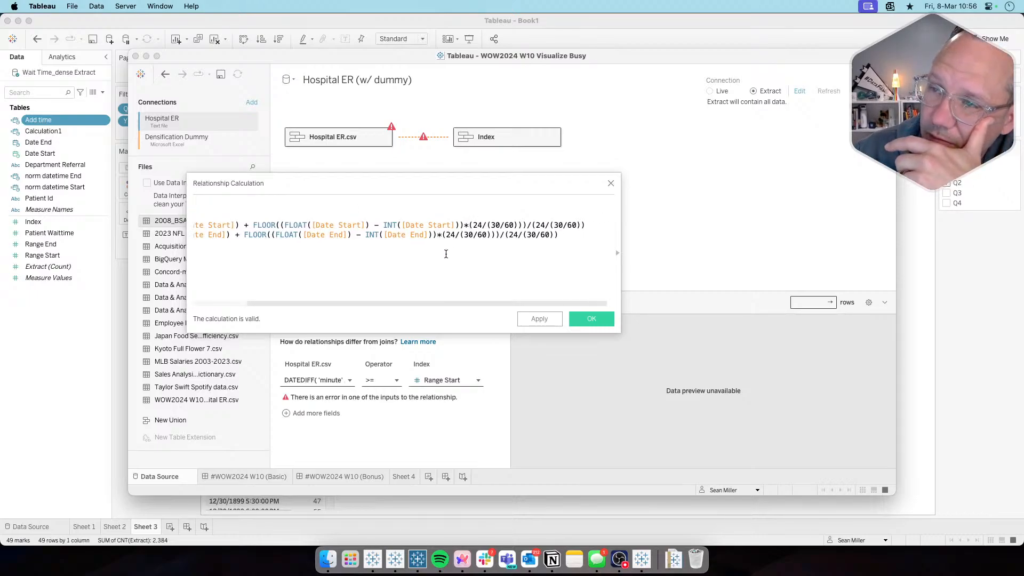
scroll(445, 254, "left", 3)
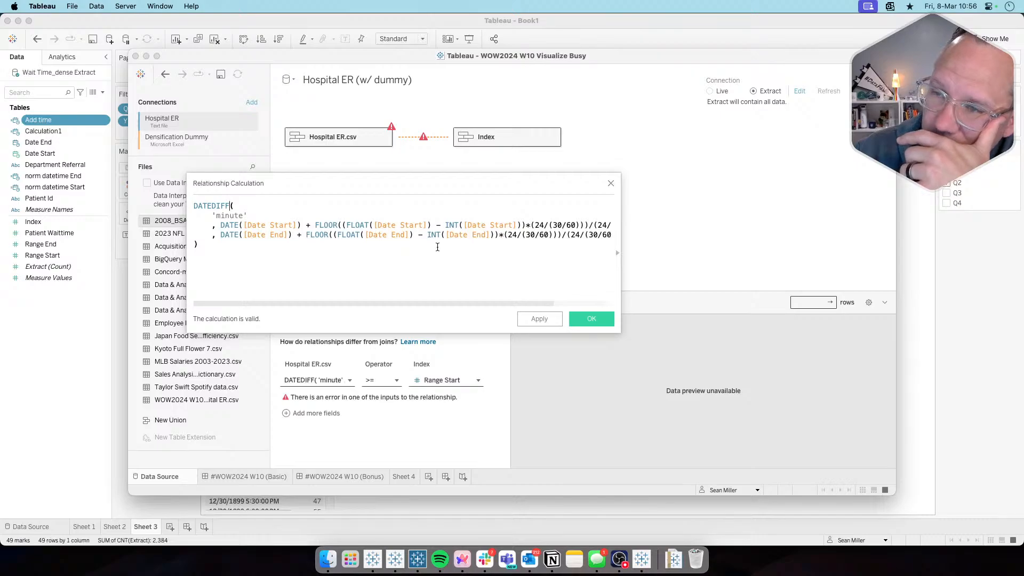
Examine the 30-minute rounding of Date Start and Date End in the relationship calculation, and close it unchanged
left_click(219, 225)
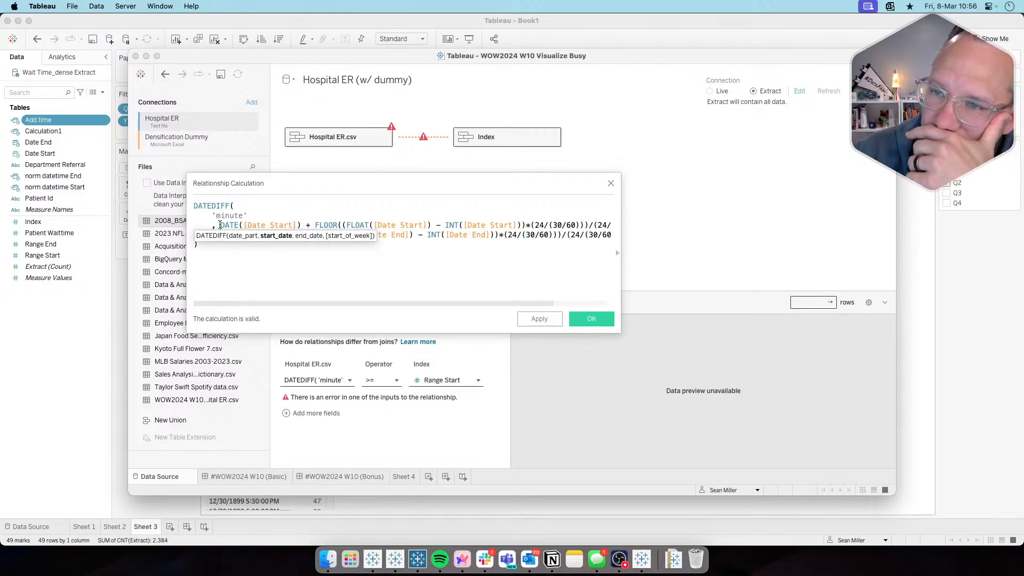
left_click(274, 224)
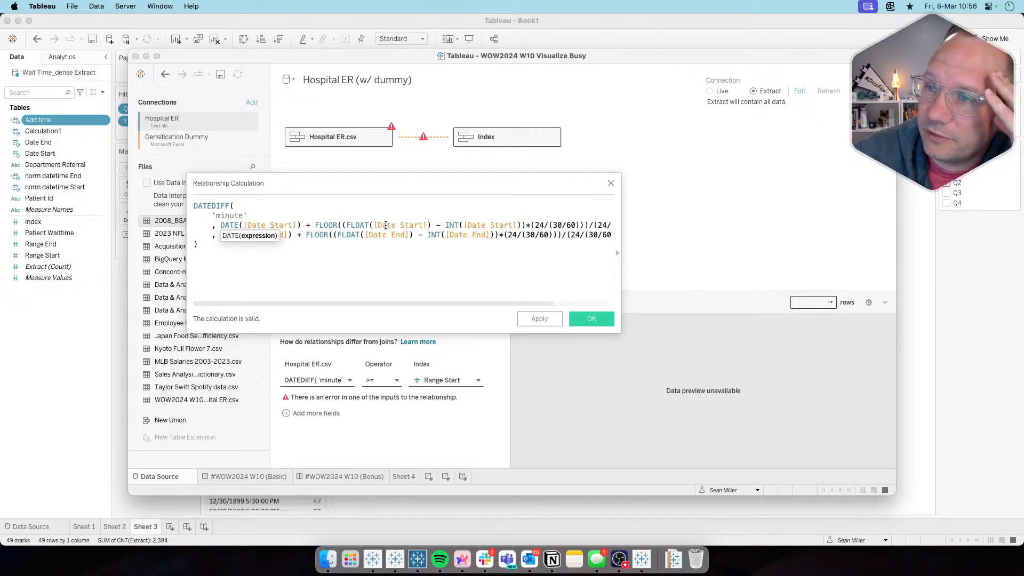
left_click_drag(385, 225, 396, 225)
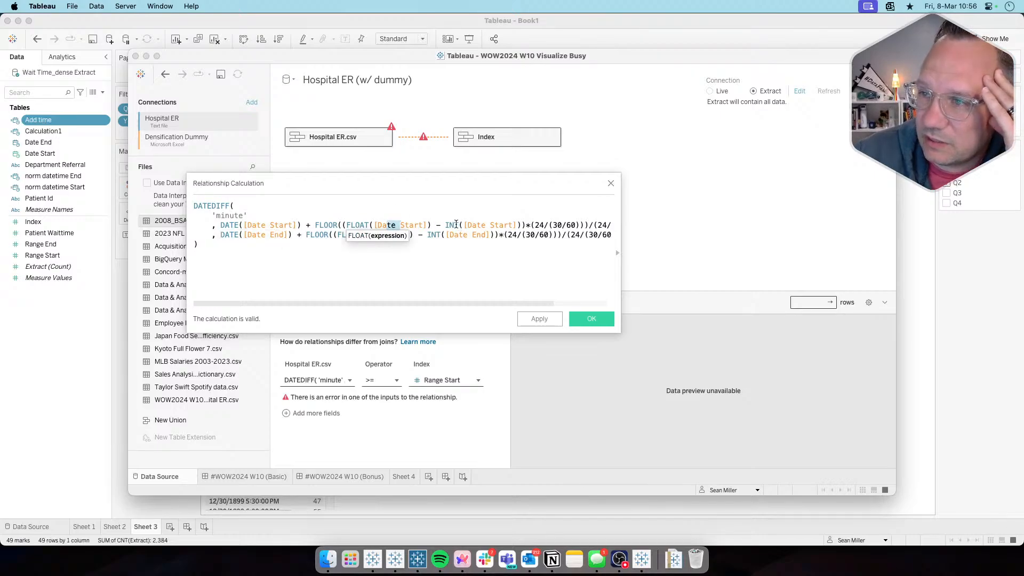
left_click_drag(473, 225, 596, 220)
scroll(466, 250, "right", 3)
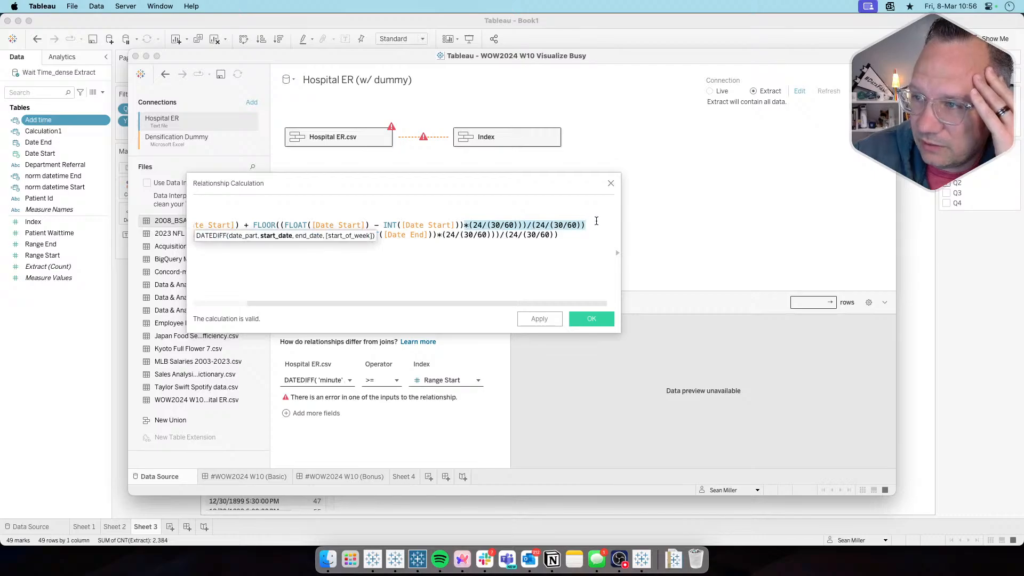
scroll(530, 244, "left", 3)
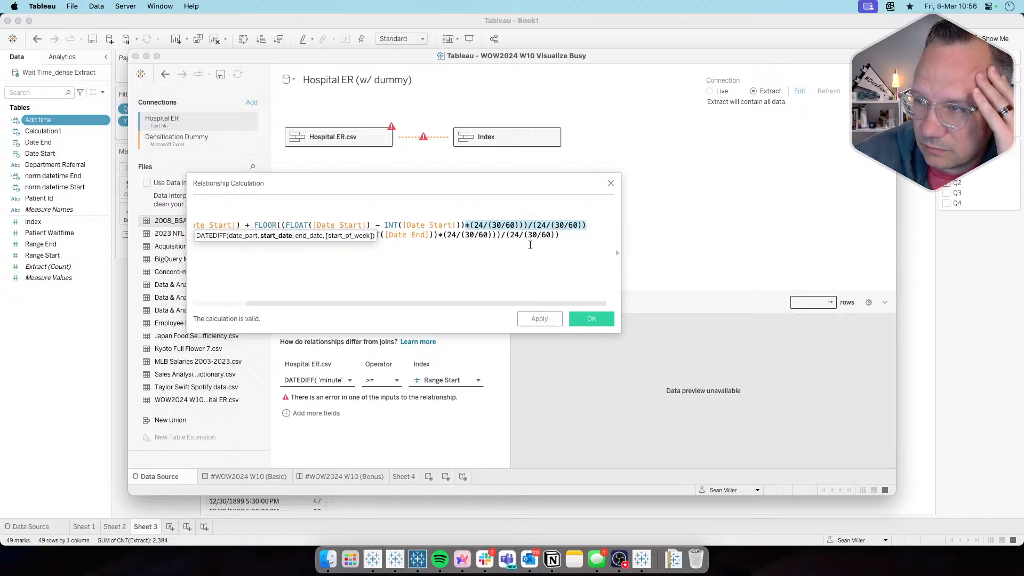
left_click(444, 263)
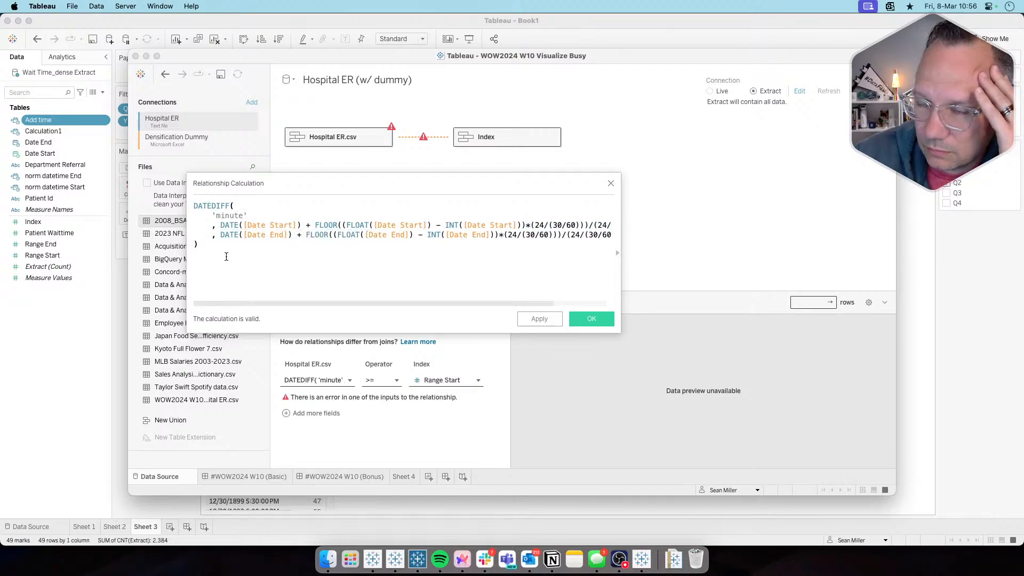
left_click_drag(220, 235, 506, 235)
left_click(487, 254)
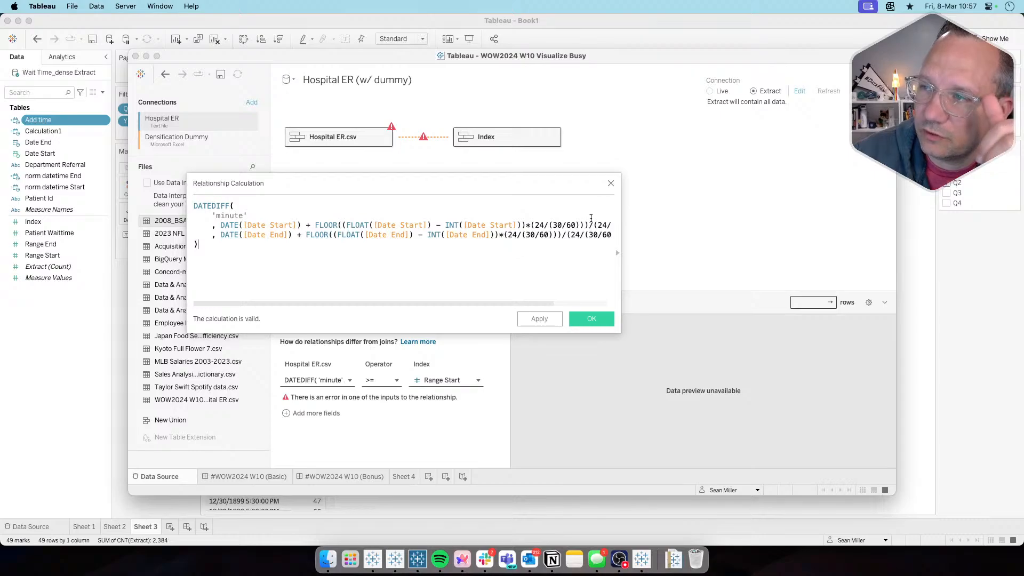
left_click(610, 185)
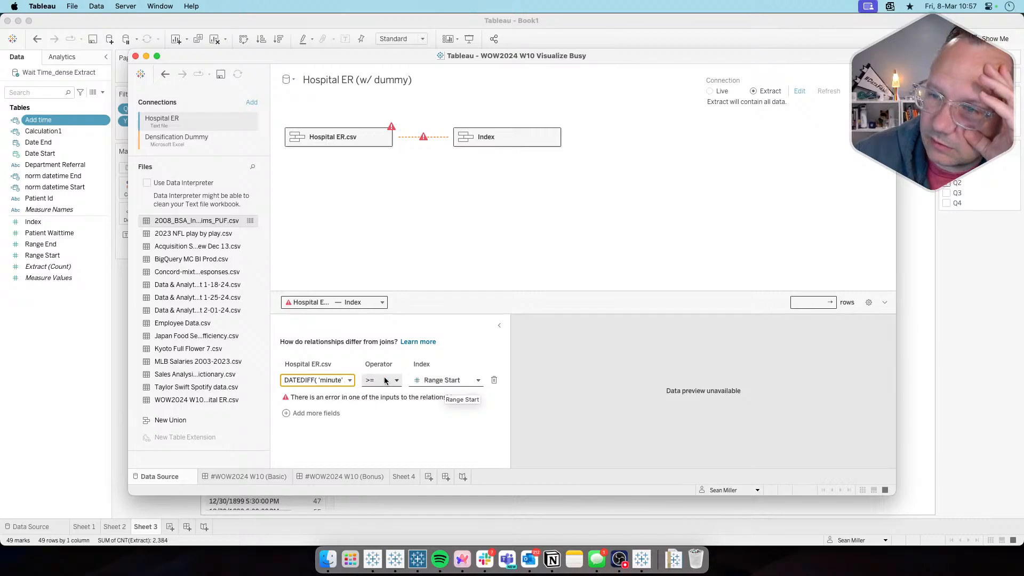
Check the Index-side field options of the relationship, and view the physical layer of the Hospital ER.csv logical table
left_click(440, 381)
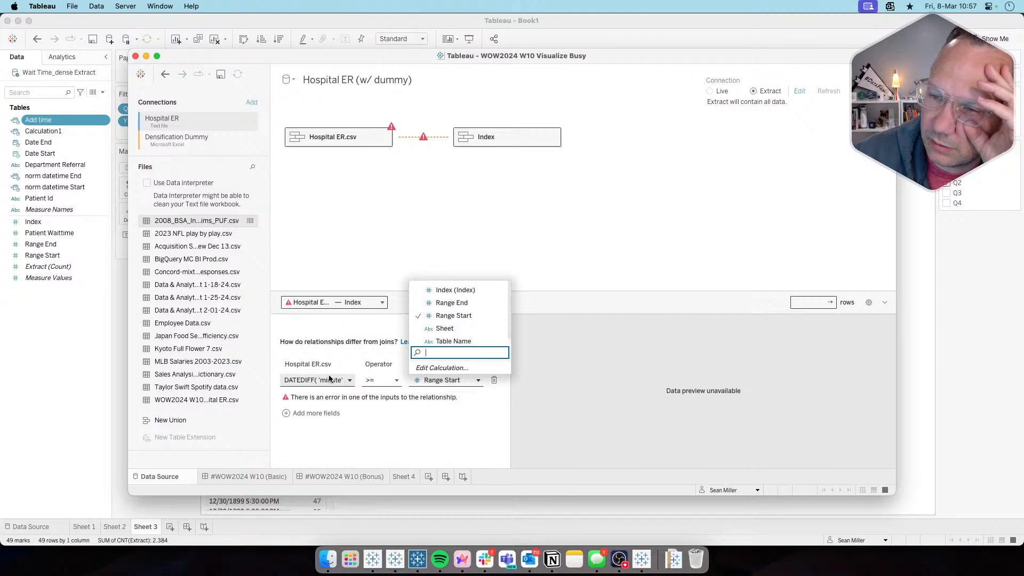
left_click(325, 396)
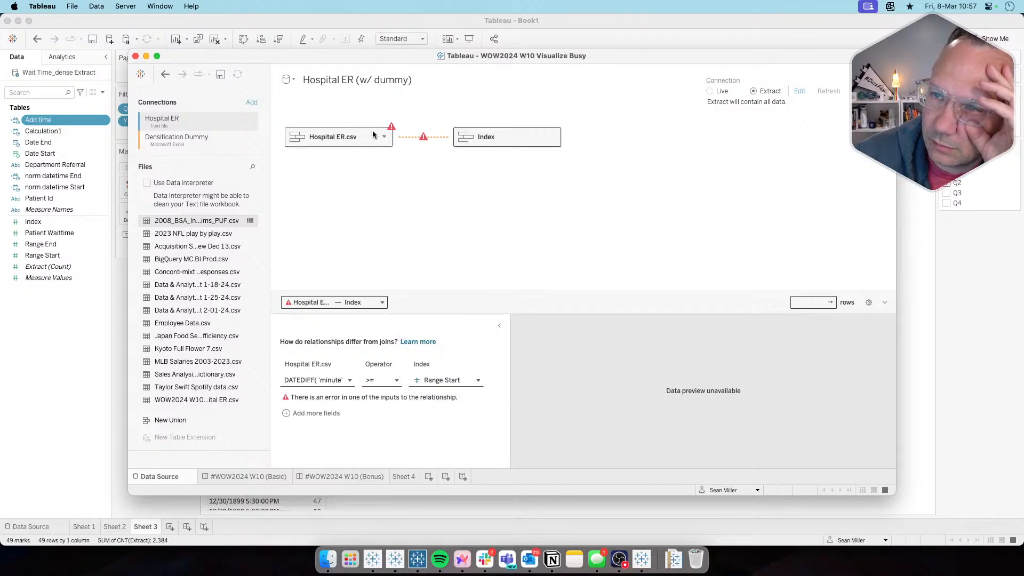
double_click(342, 143)
double_click(345, 147)
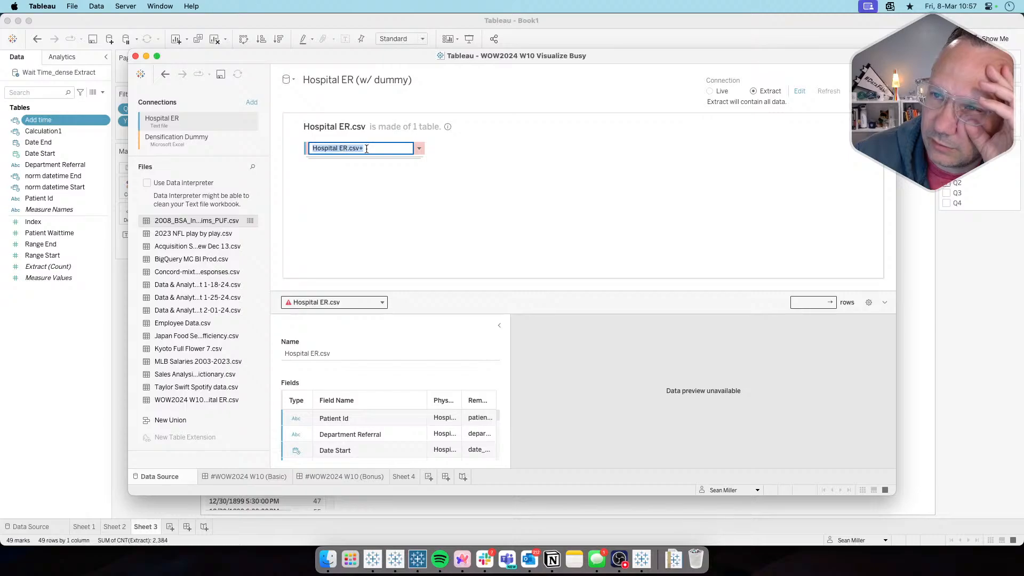
left_click(368, 149)
left_click(419, 149)
left_click(696, 141)
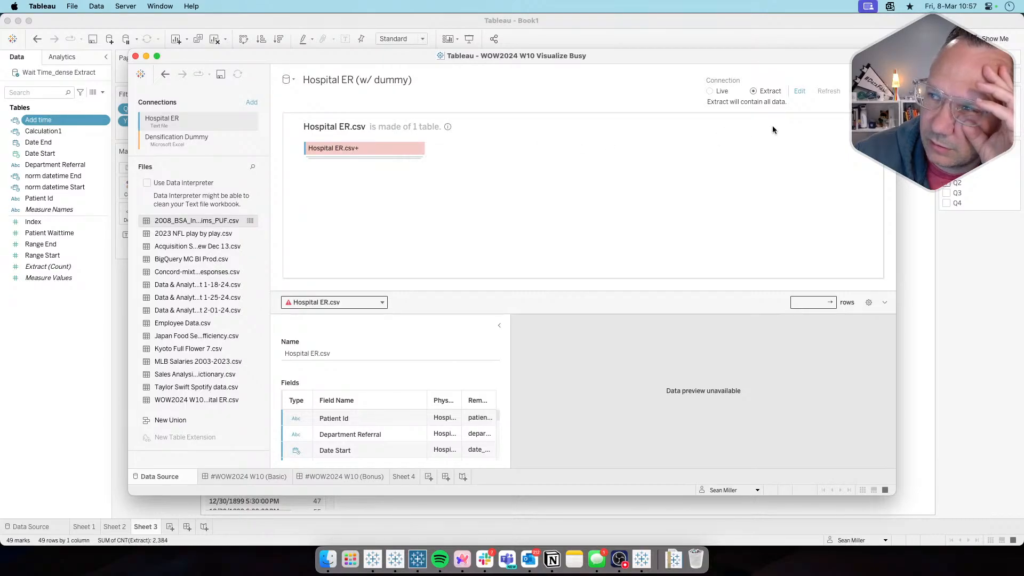
left_click(872, 123)
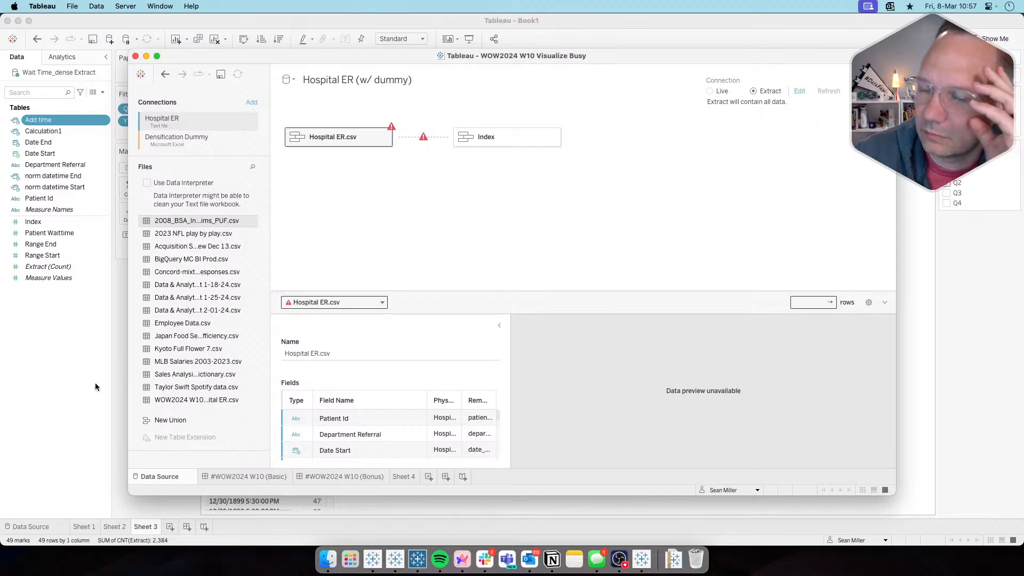
On Sheet 4, undo the recent changes to the data source, keeping Patient Id, Date Start and Date End as rows
left_click(405, 477)
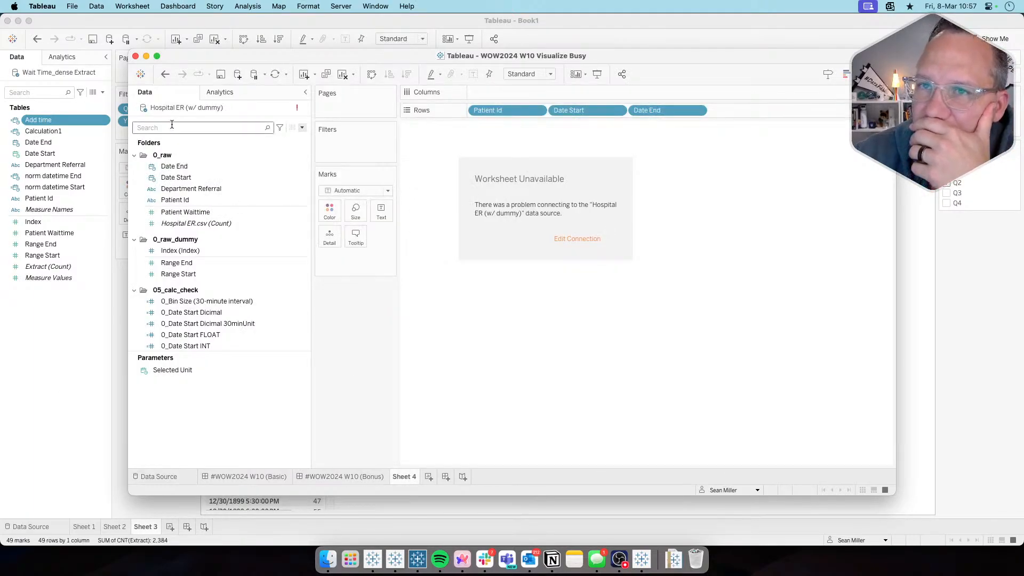
left_click(165, 75)
left_click(166, 76)
left_click(166, 77)
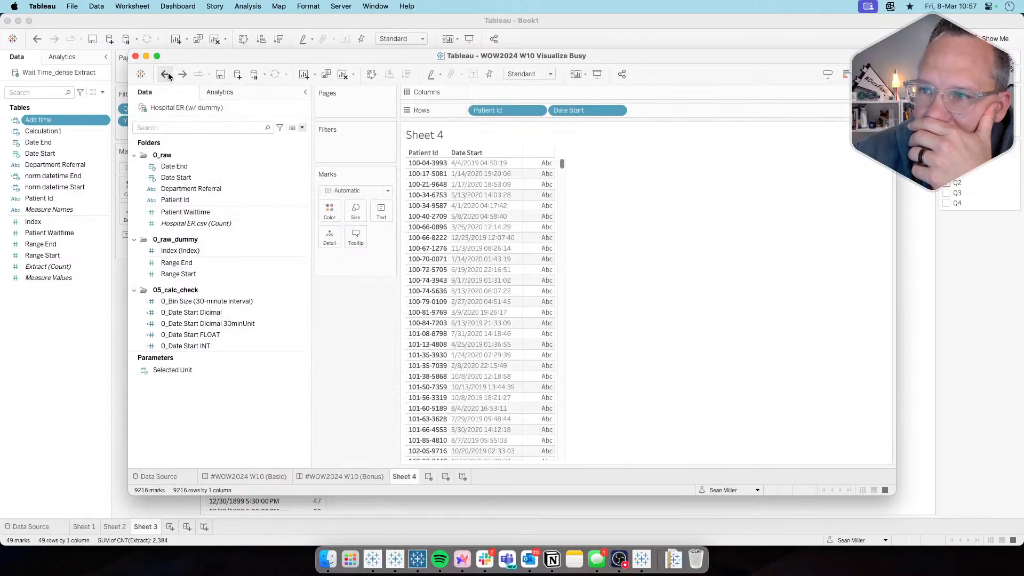
left_click(166, 76)
left_click(166, 76)
left_click(183, 75)
left_click(182, 75)
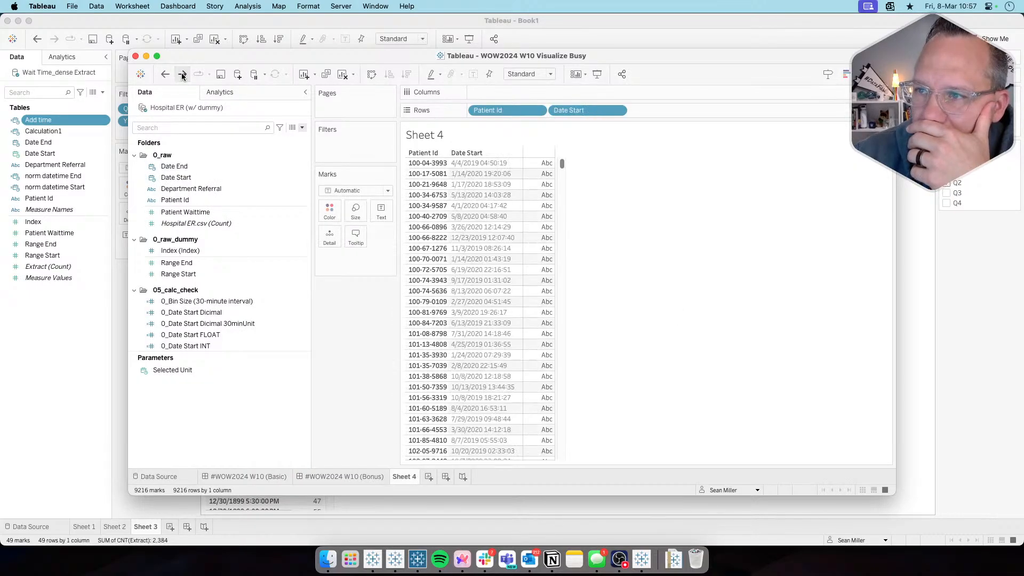
left_click(182, 75)
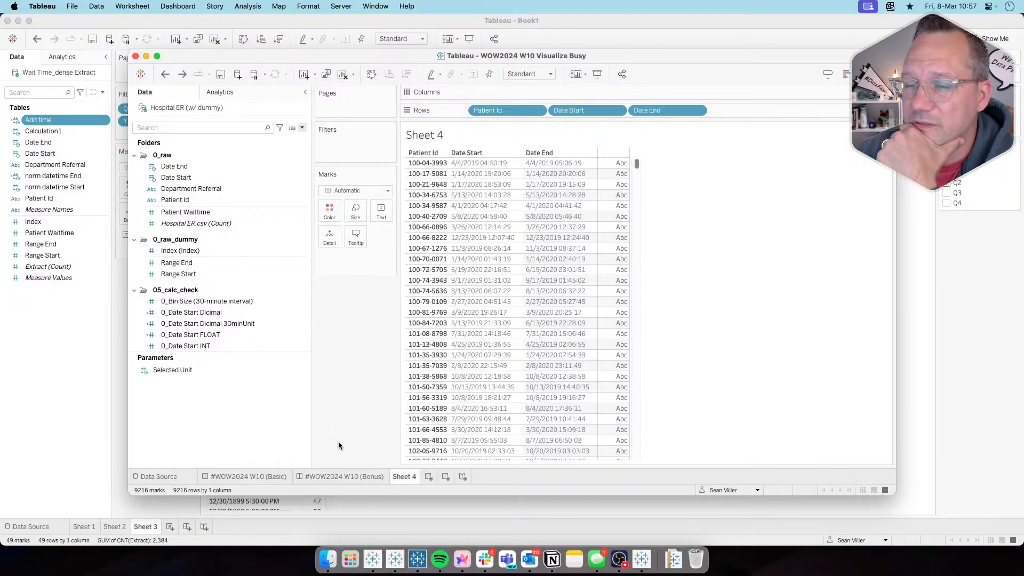
Switch to the Book1 workbook and examine the Add time calculation on Sheet 3
left_click(57, 362)
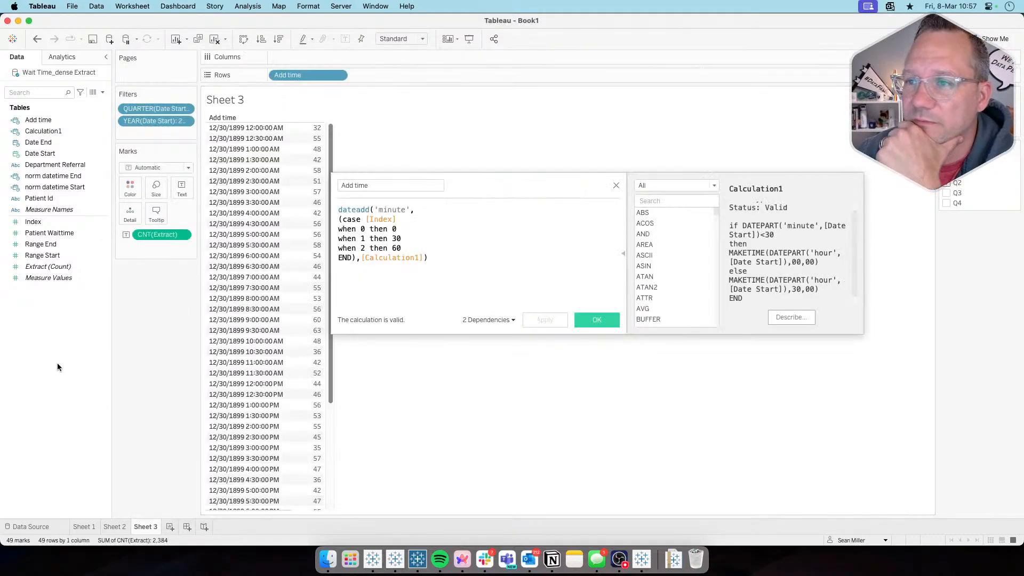
left_click(424, 274)
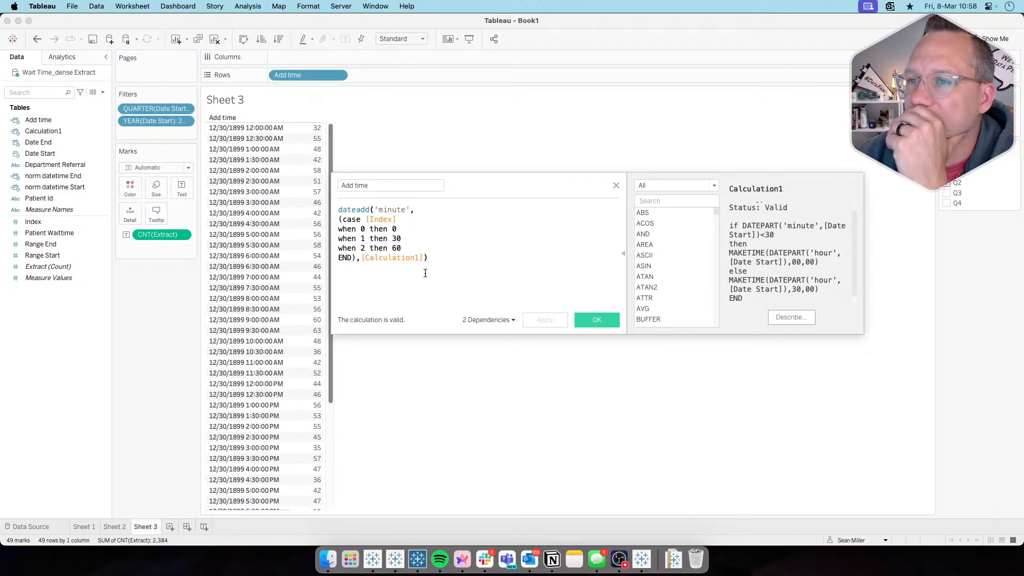
left_click(503, 228)
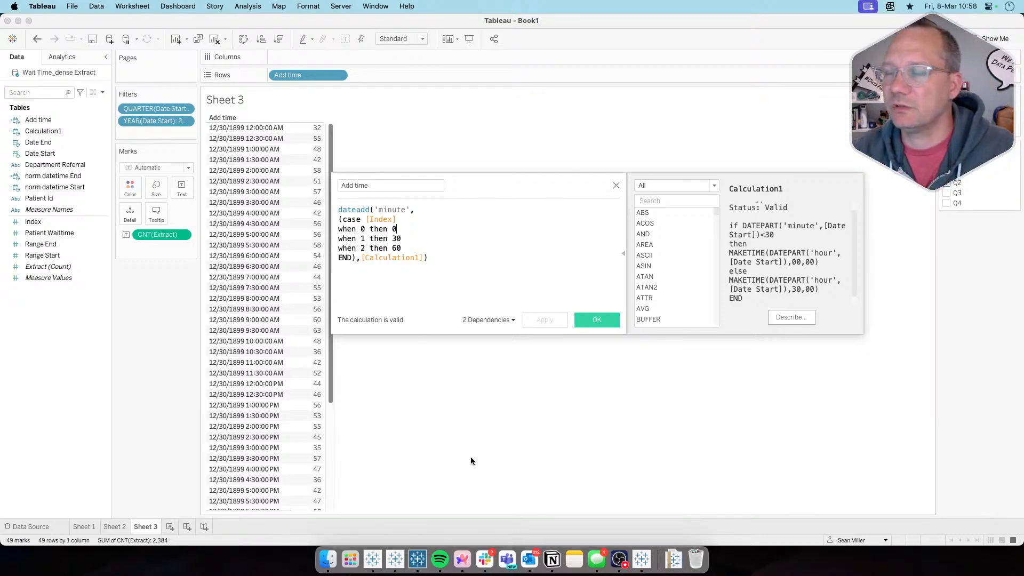
Switch back to the WOW2024 W10 workbook and examine the calculated fields in the Hospital ER (w/ dummy) folders
left_click(635, 534)
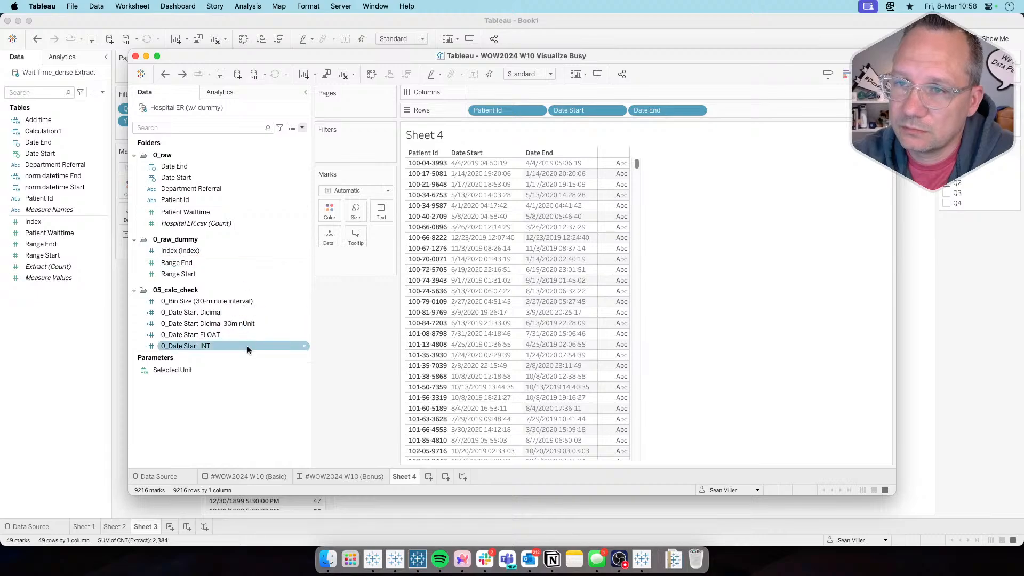
scroll(241, 305, "down", 10)
scroll(241, 306, "up", 3)
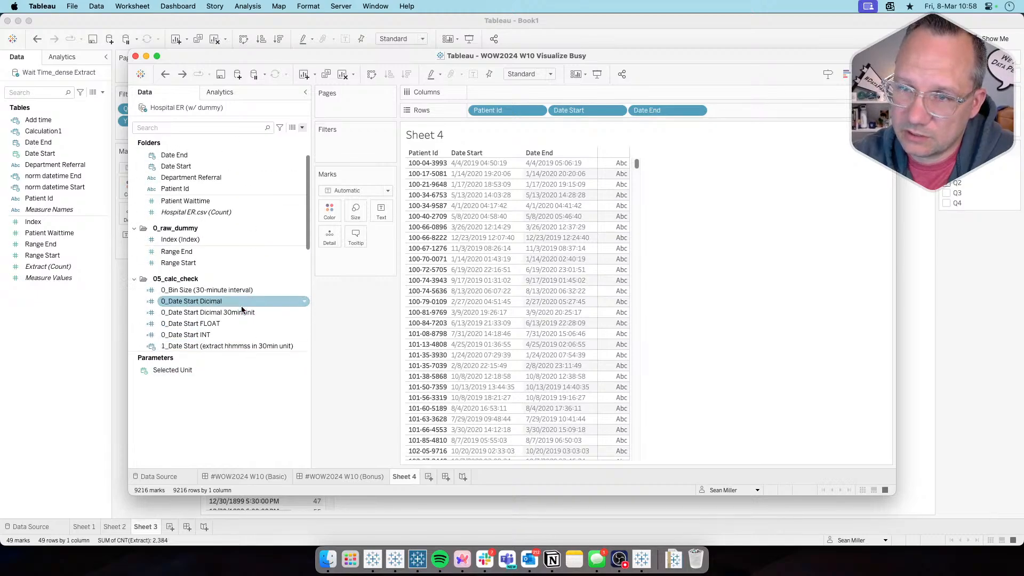
scroll(241, 306, "down", 3)
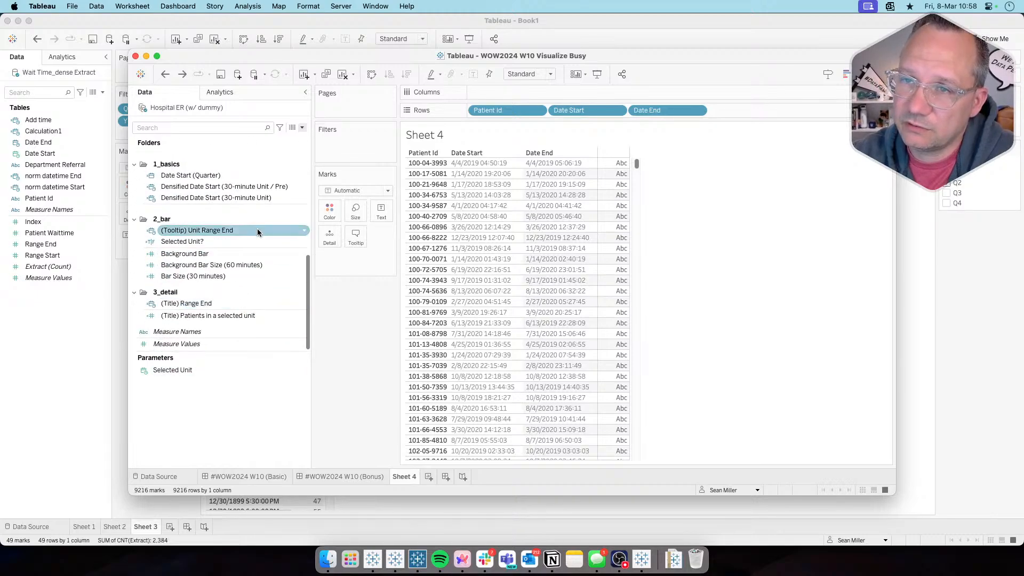
scroll(257, 229, "up", 3)
scroll(257, 229, "down", 3)
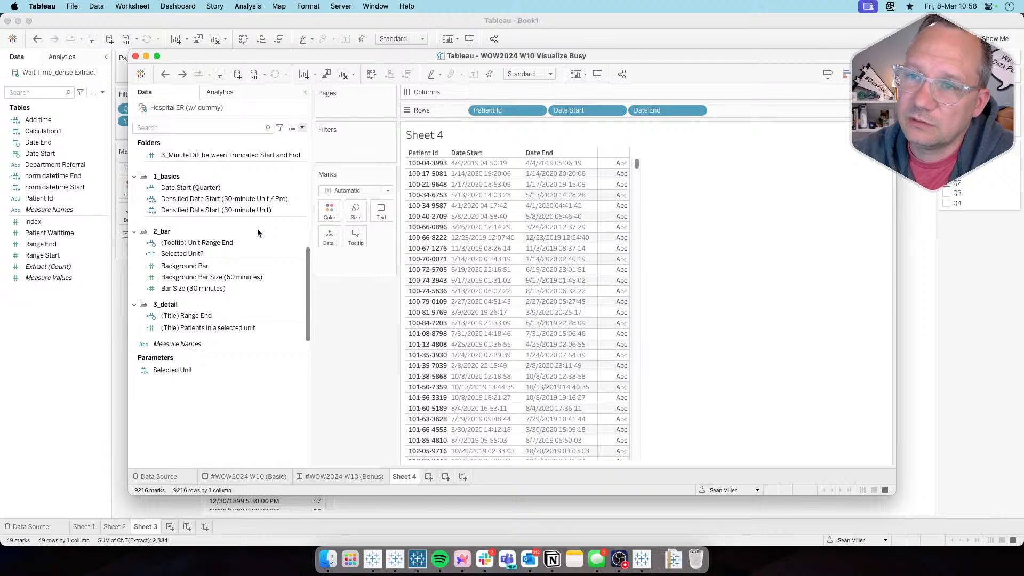
scroll(236, 317, "down", 1)
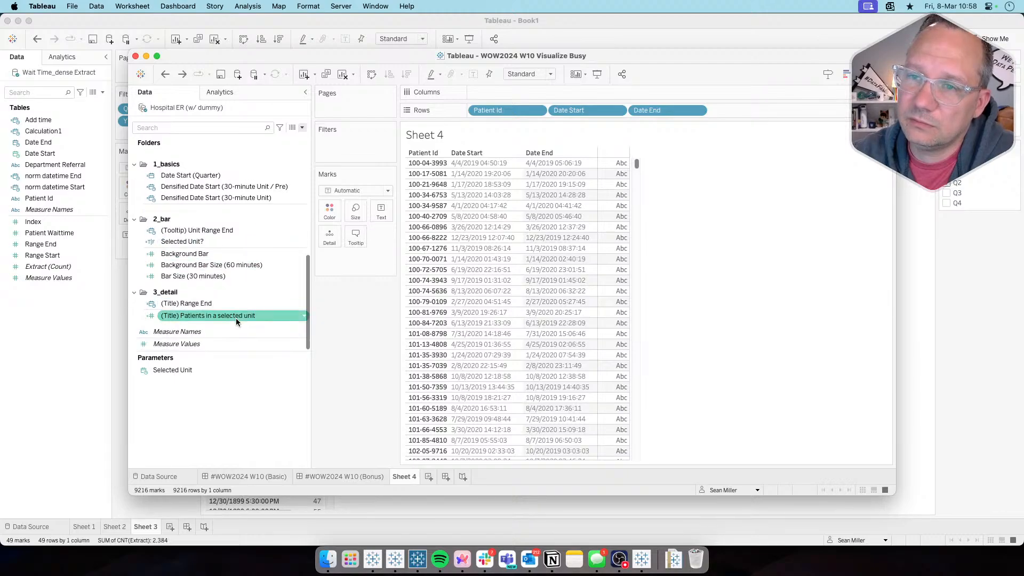
Switch to the Arc browser and open the Donna + DataViz blog in a new tab
scroll(235, 318, "up", 3)
scroll(236, 318, "down", 3)
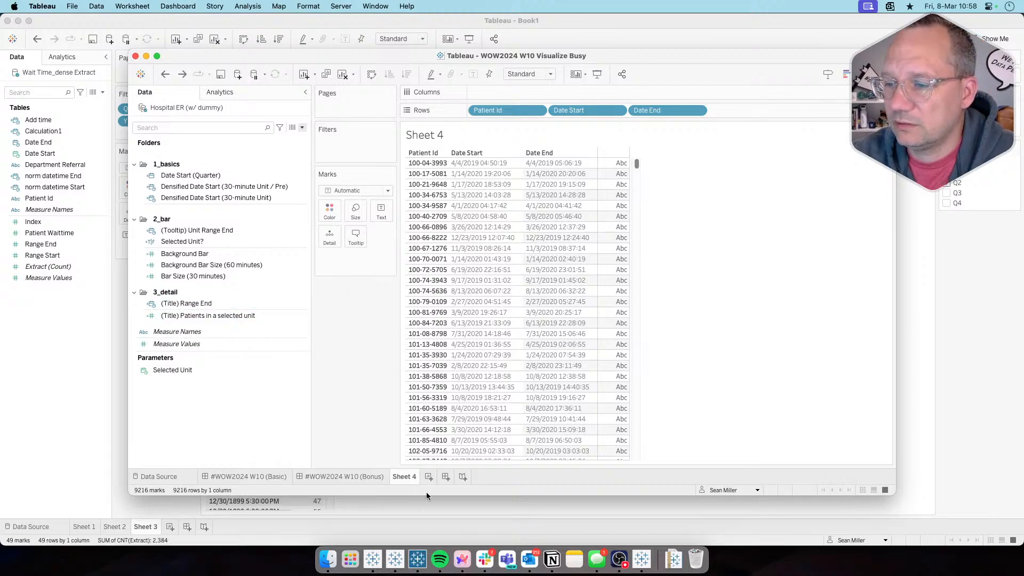
left_click(465, 557)
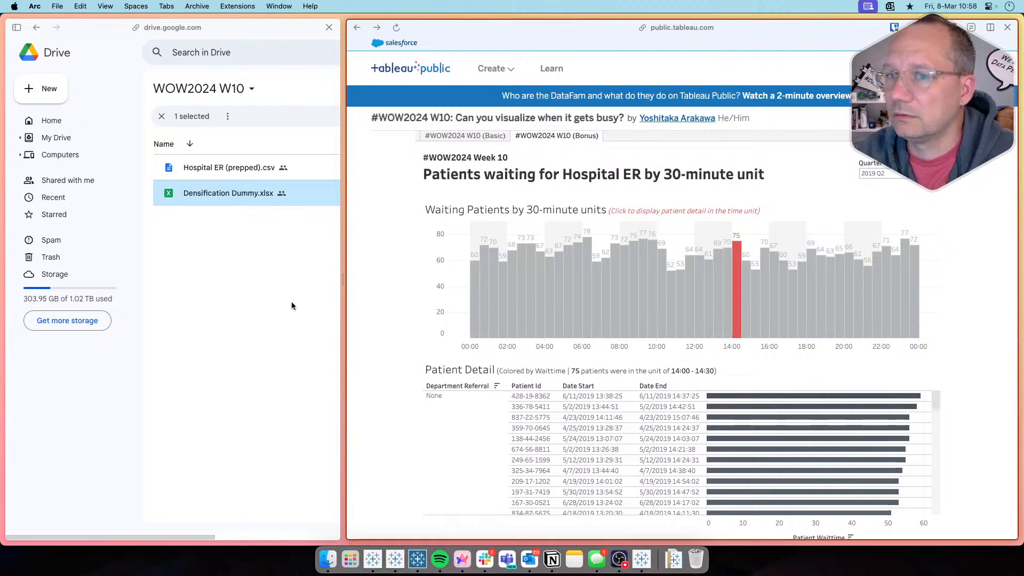
mouse_move(1, 317)
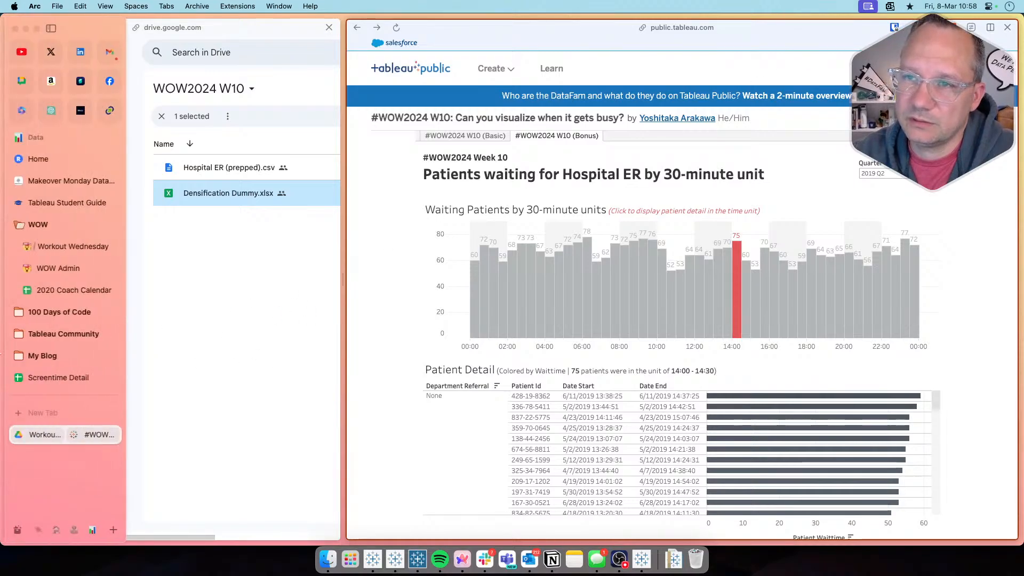
left_click(36, 27)
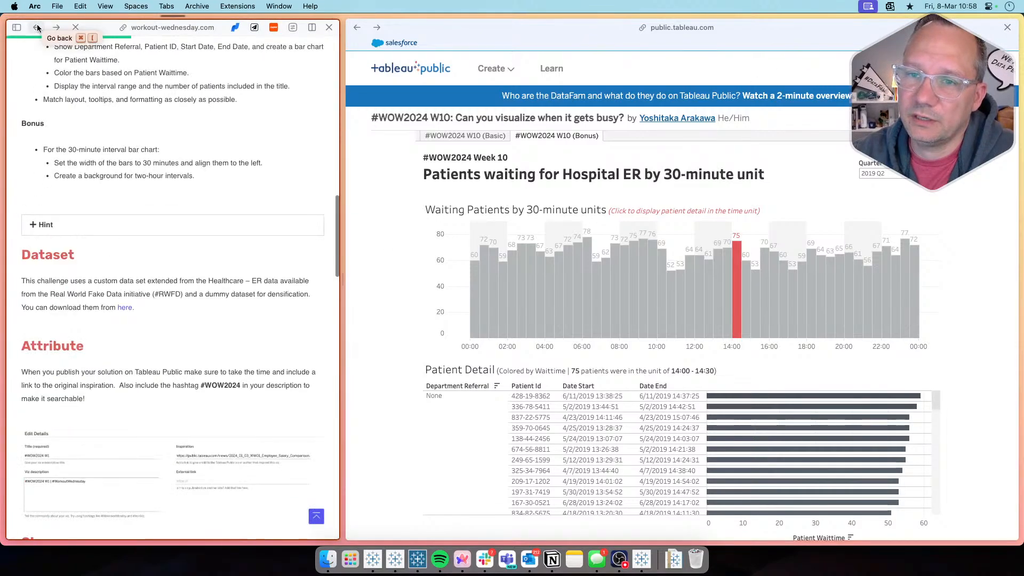
key("super+t")
type("donnacoles.home.blog")
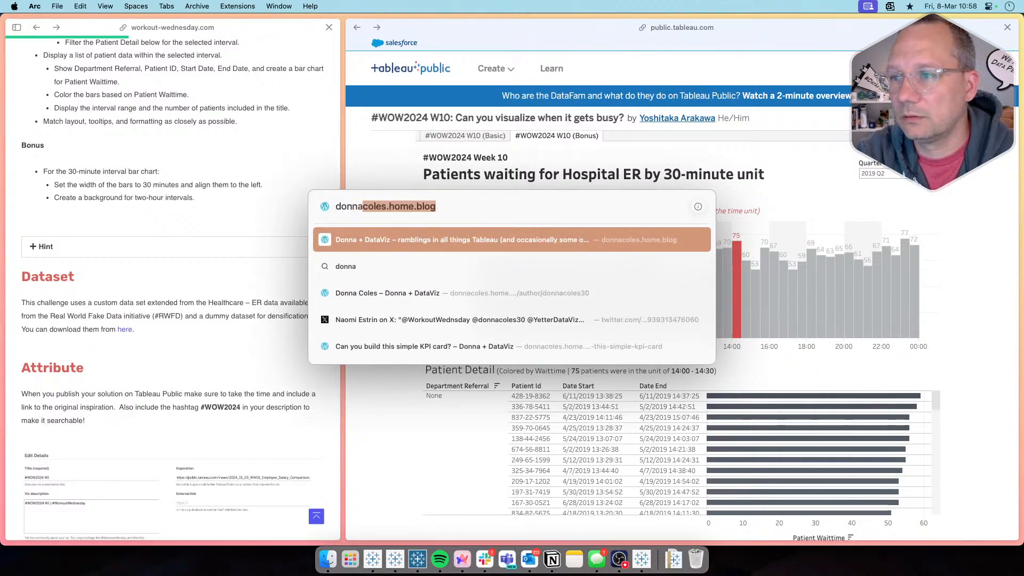
key("Return")
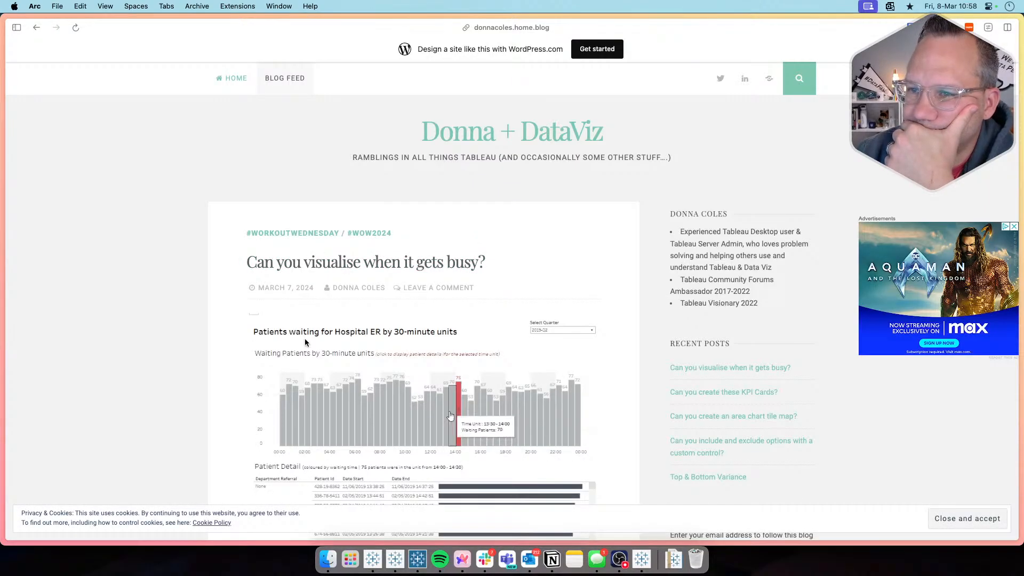
Read how the "Can you visualise when it gets busy?" post rounds the start and end dates and builds the relationship calculation
scroll(205, 340, "down", 5)
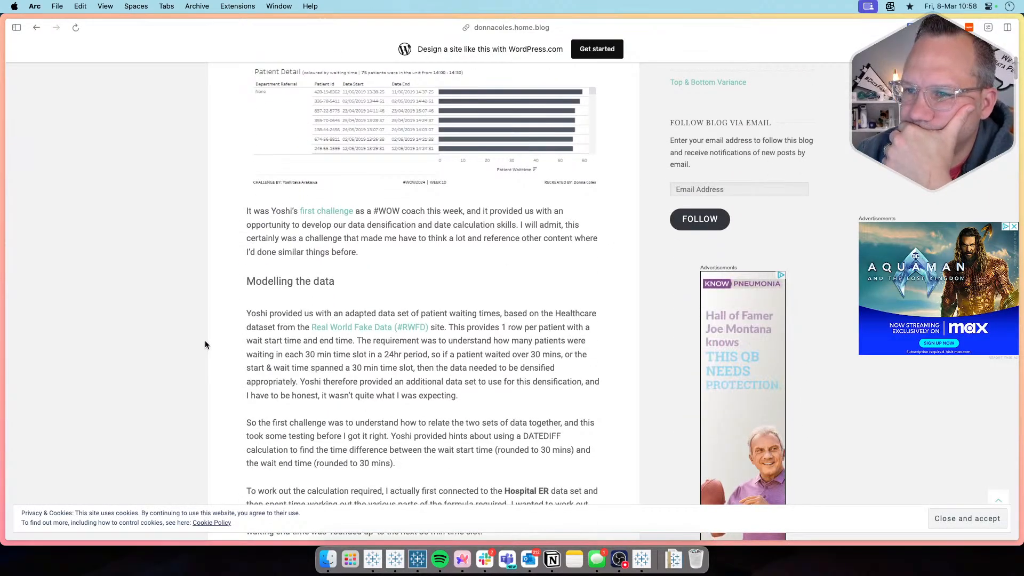
scroll(205, 352, "down", 3)
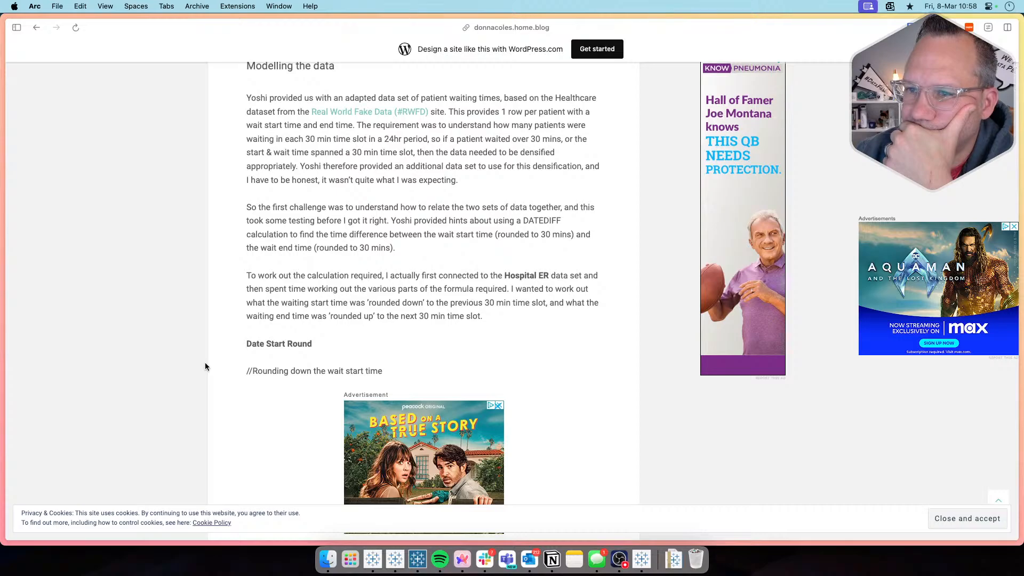
scroll(206, 366, "down", 3)
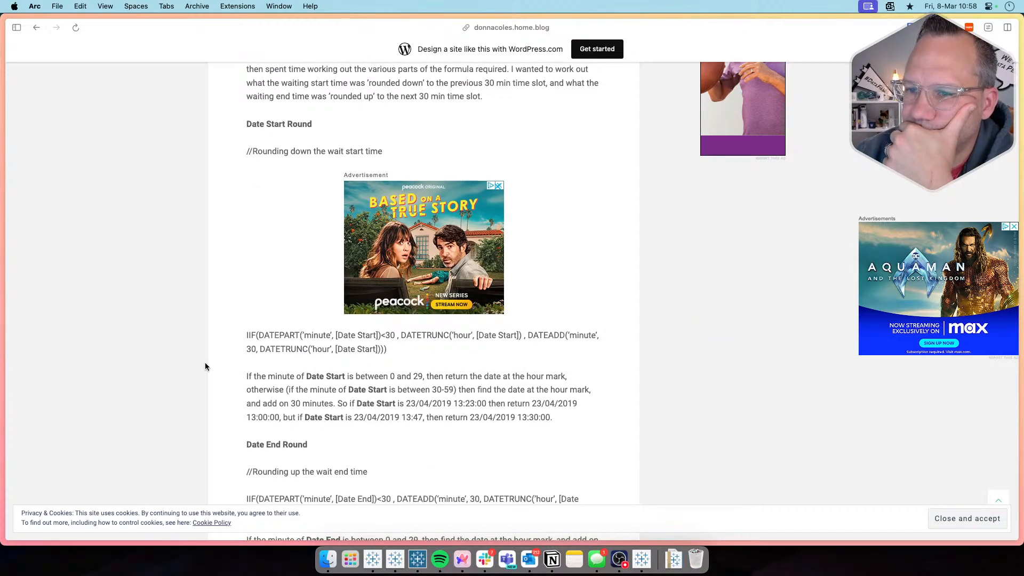
scroll(206, 366, "down", 7)
scroll(206, 366, "down", 2)
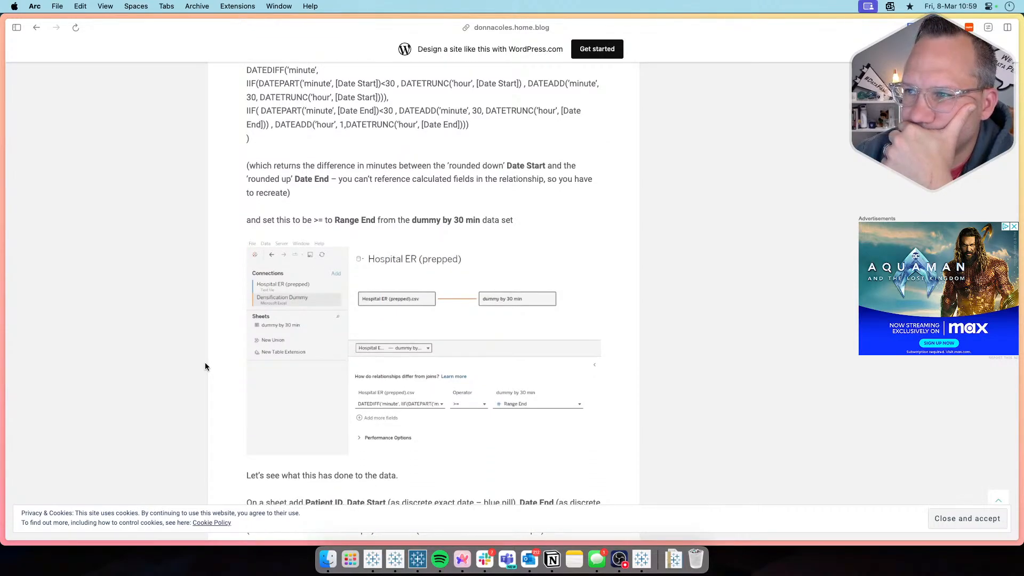
scroll(205, 366, "up", 10)
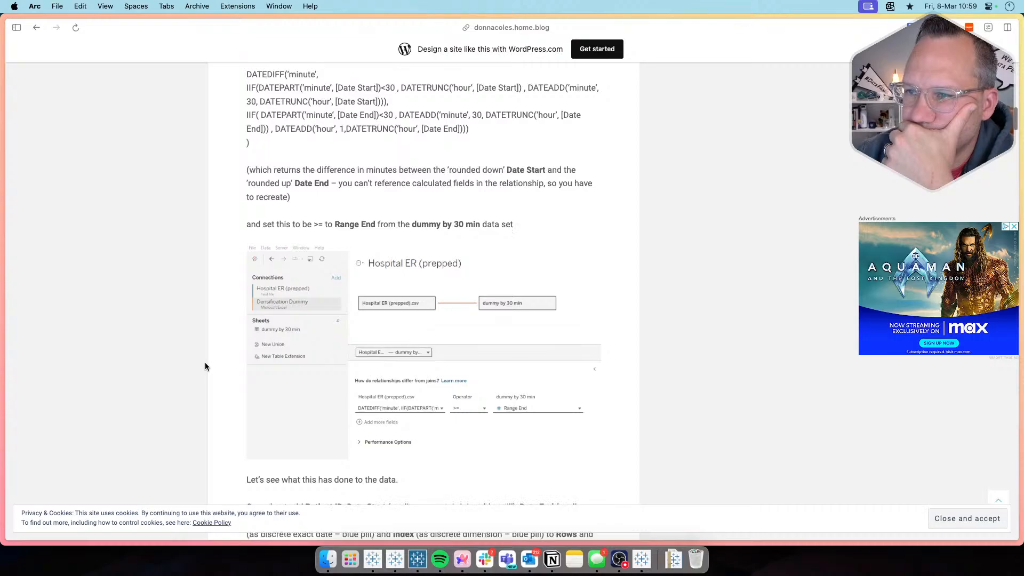
Skim the rest of the post, covering the 24-hour axis, patient counts, 30-minute bar sizing, tooltip and two-hour bands
scroll(205, 366, "down", 12)
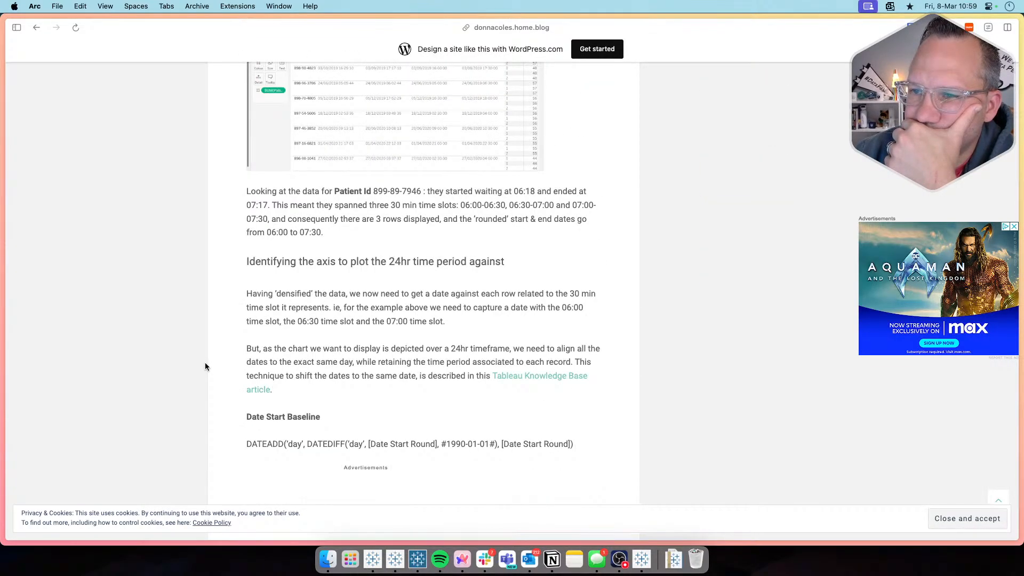
scroll(204, 366, "down", 5)
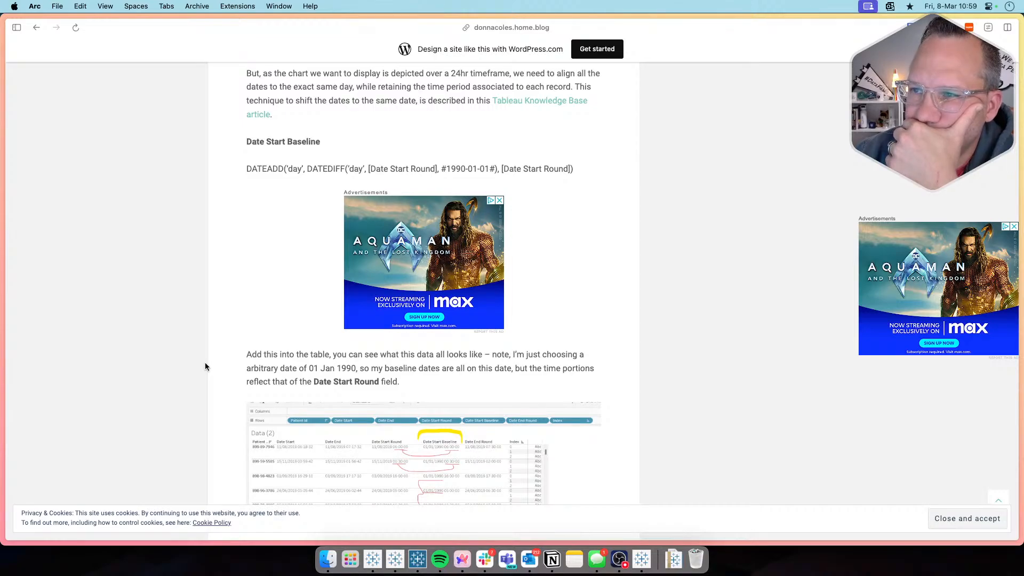
scroll(205, 367, "down", 3)
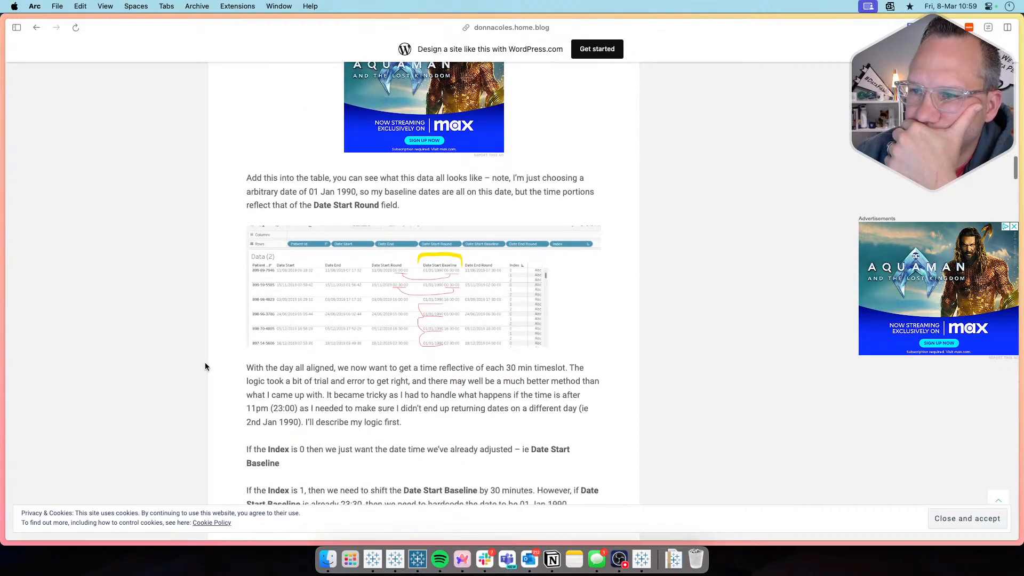
scroll(205, 366, "down", 15)
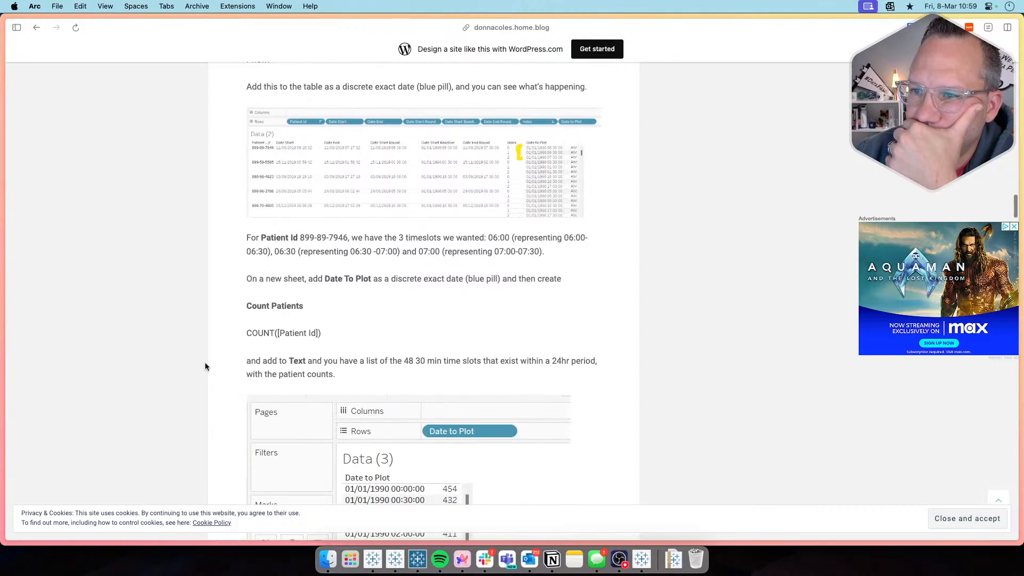
scroll(204, 366, "down", 20)
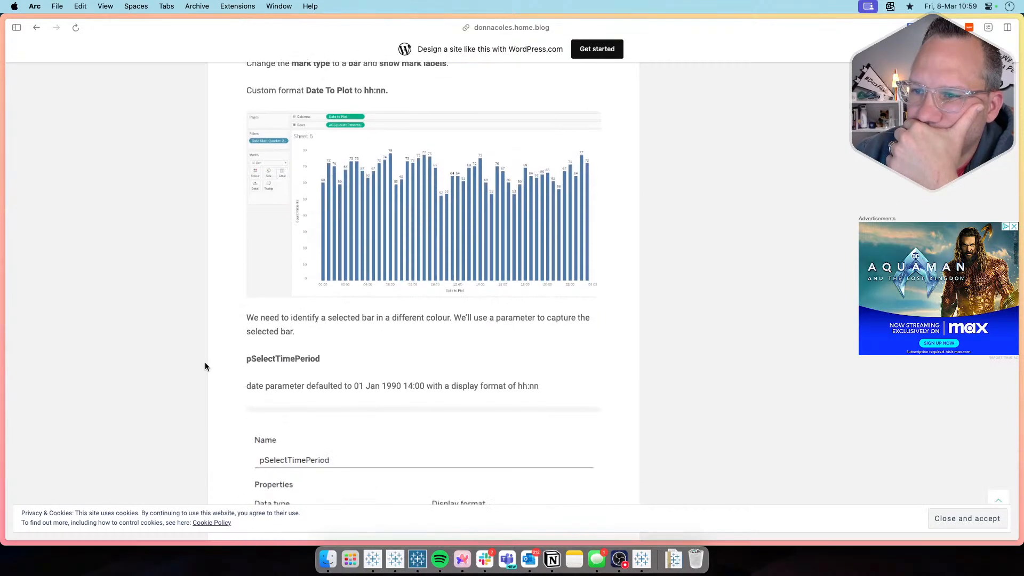
scroll(205, 366, "down", 5)
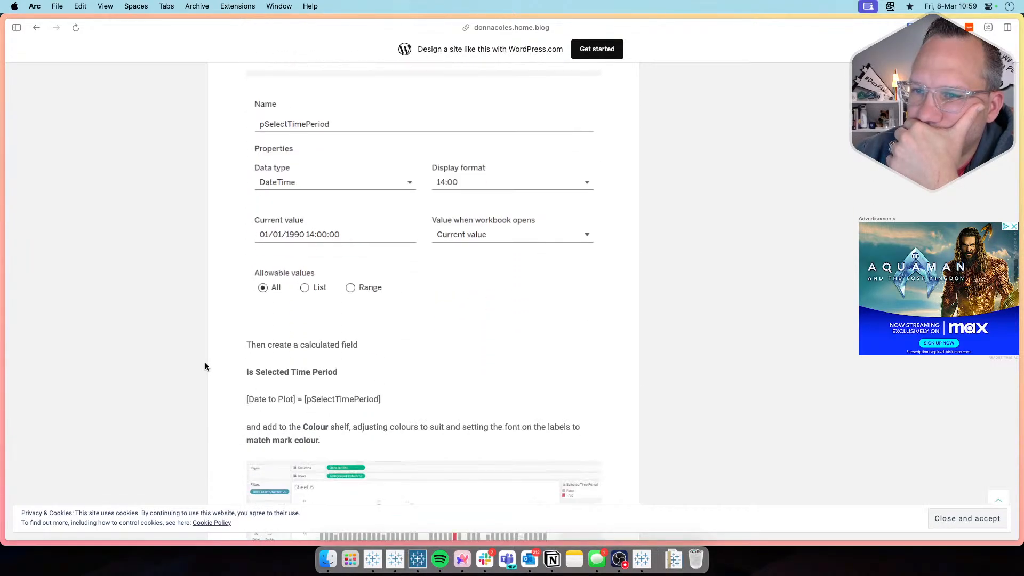
scroll(205, 366, "down", 7)
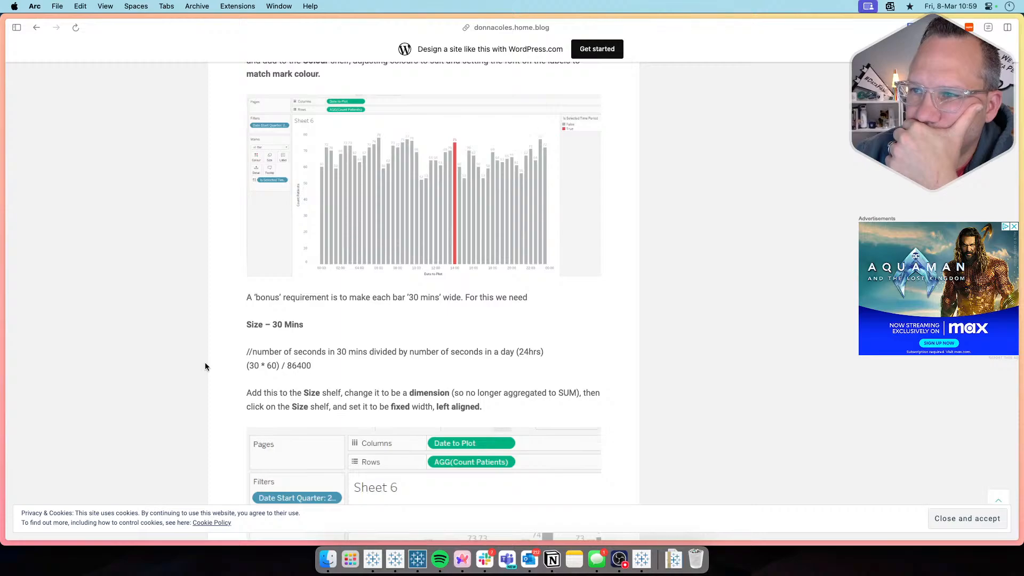
scroll(205, 366, "down", 15)
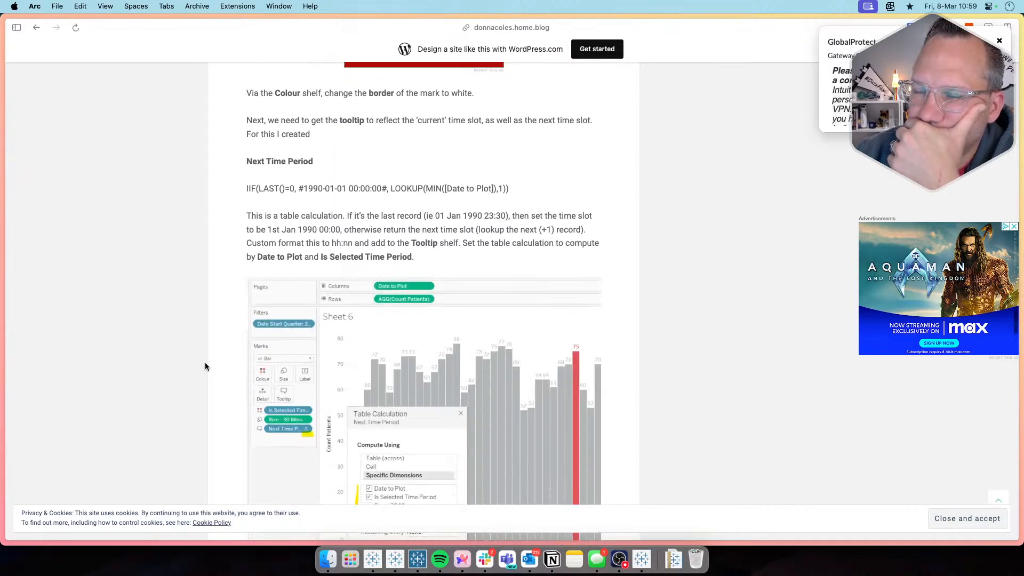
scroll(205, 366, "down", 10)
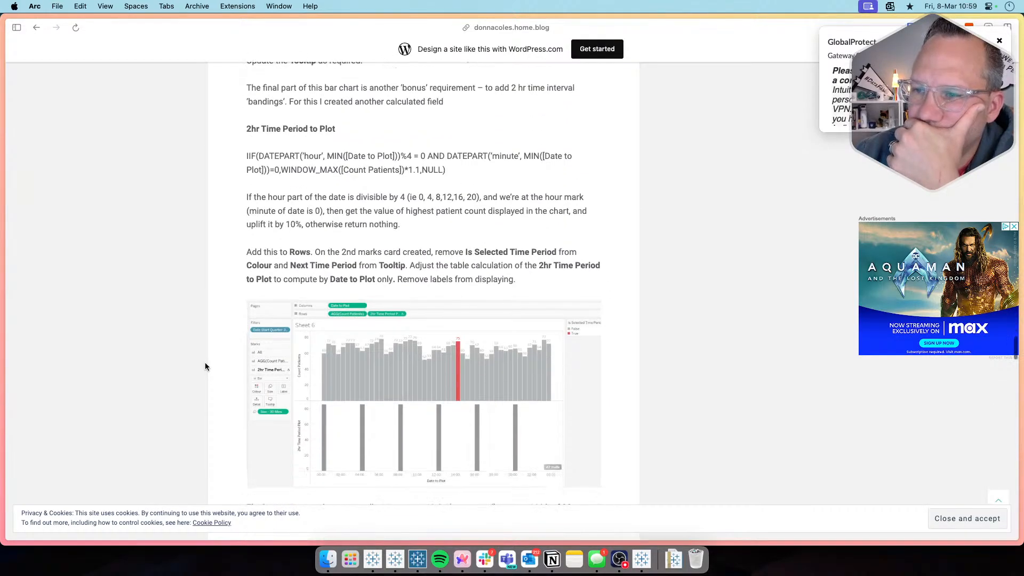
scroll(205, 366, "down", 14)
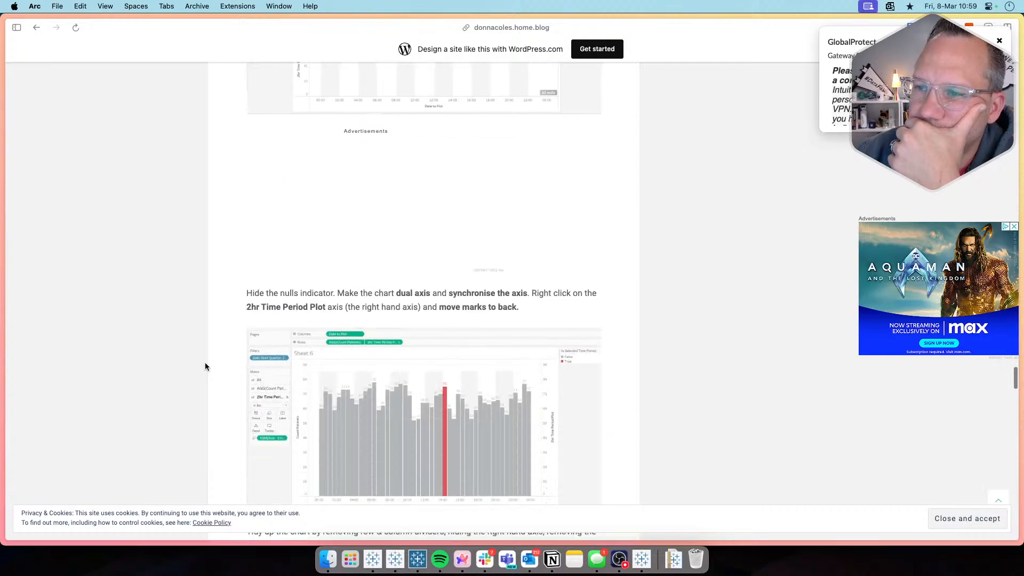
scroll(205, 366, "down", 10)
Return to the start of the post and review its example dashboard and the introduction to Modelling the data
scroll(205, 366, "up", 20)
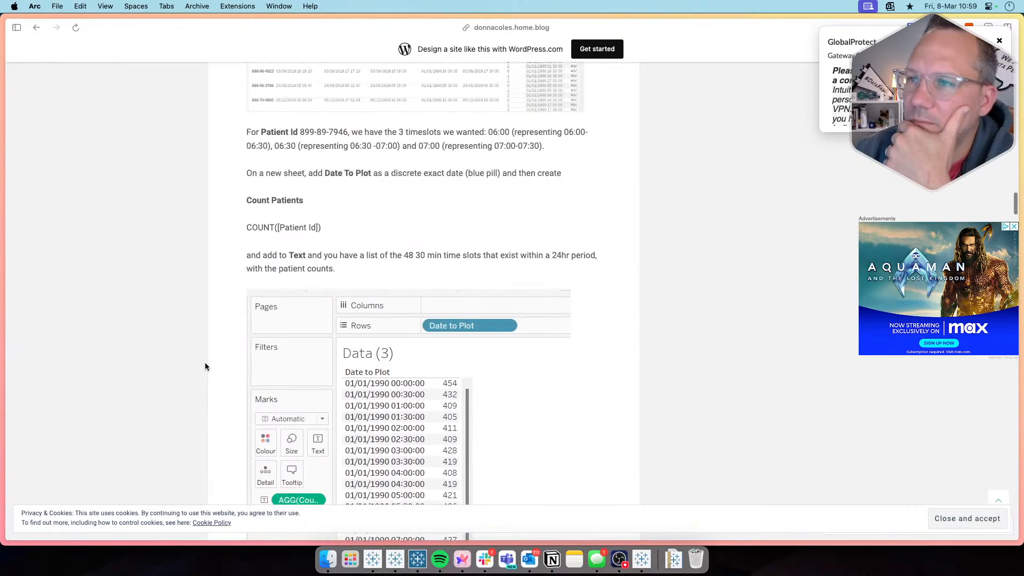
scroll(204, 367, "up", 20)
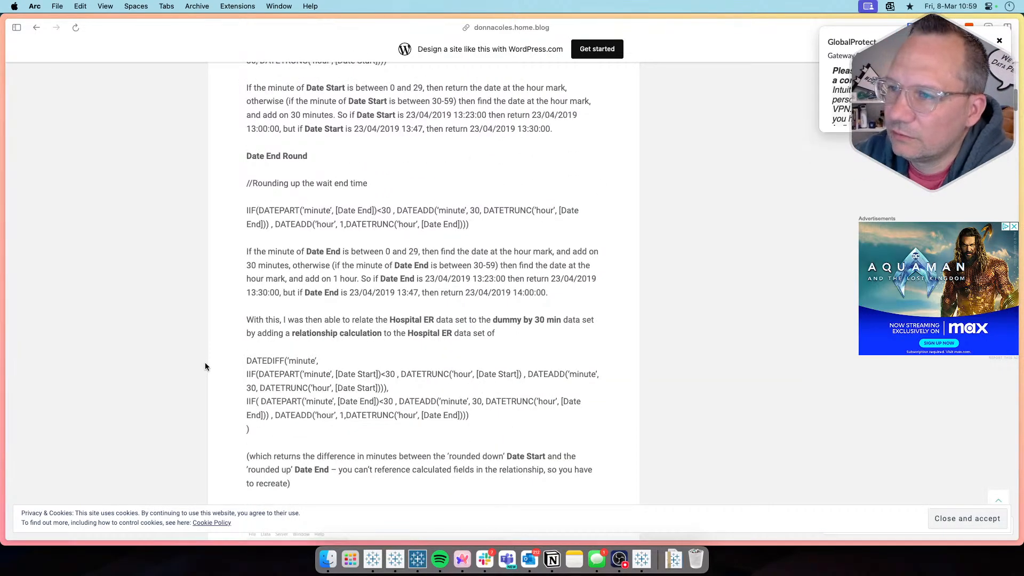
scroll(205, 366, "up", 20)
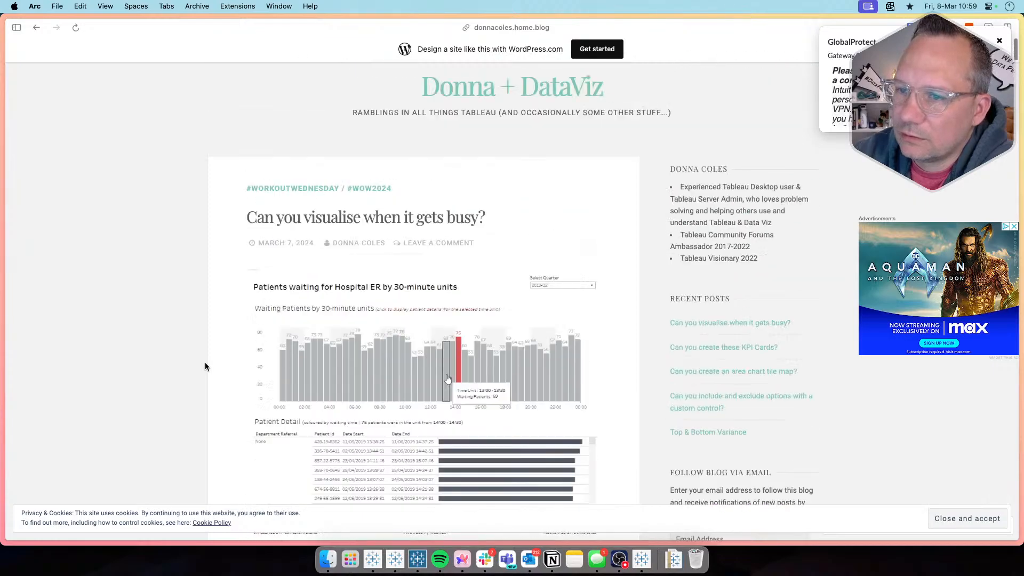
scroll(205, 366, "down", 10)
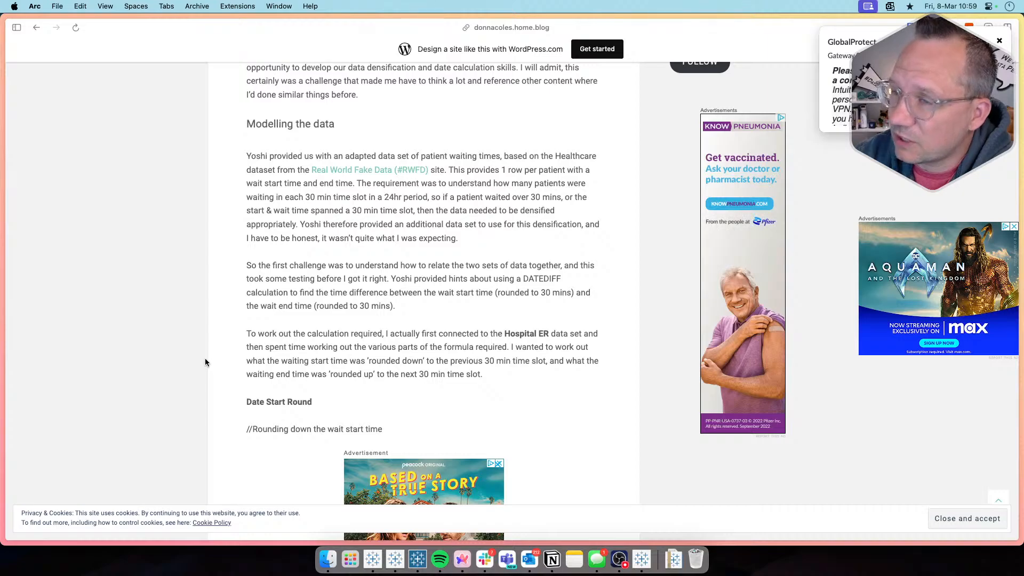
scroll(214, 333, "down", 1)
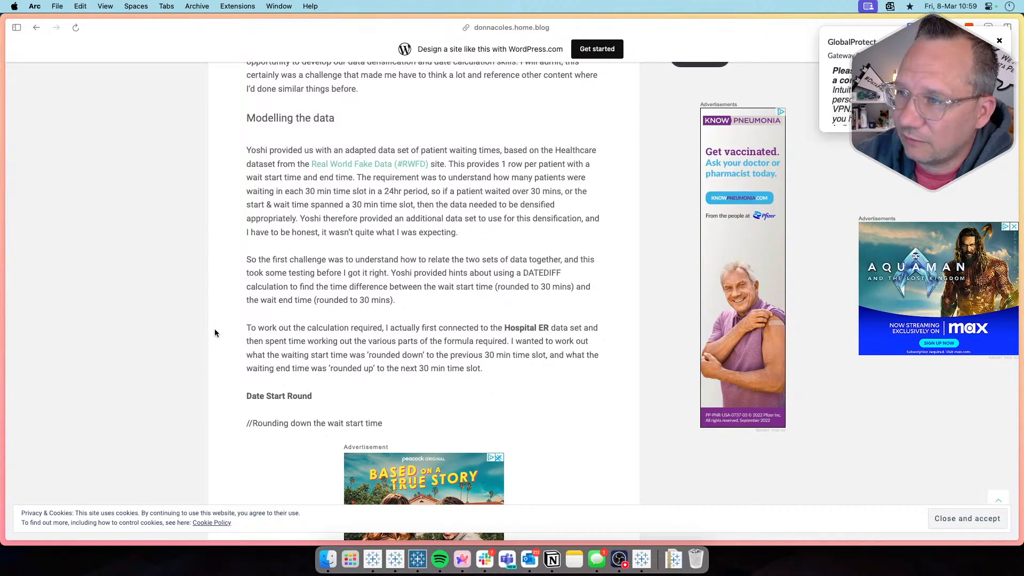
scroll(210, 369, "up", 5)
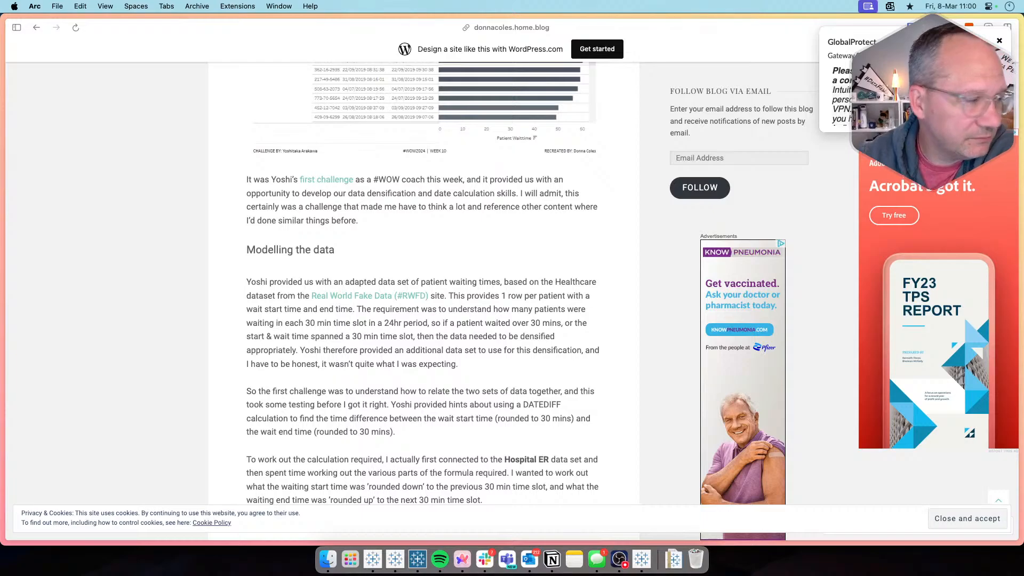
scroll(339, 263, "up", 5)
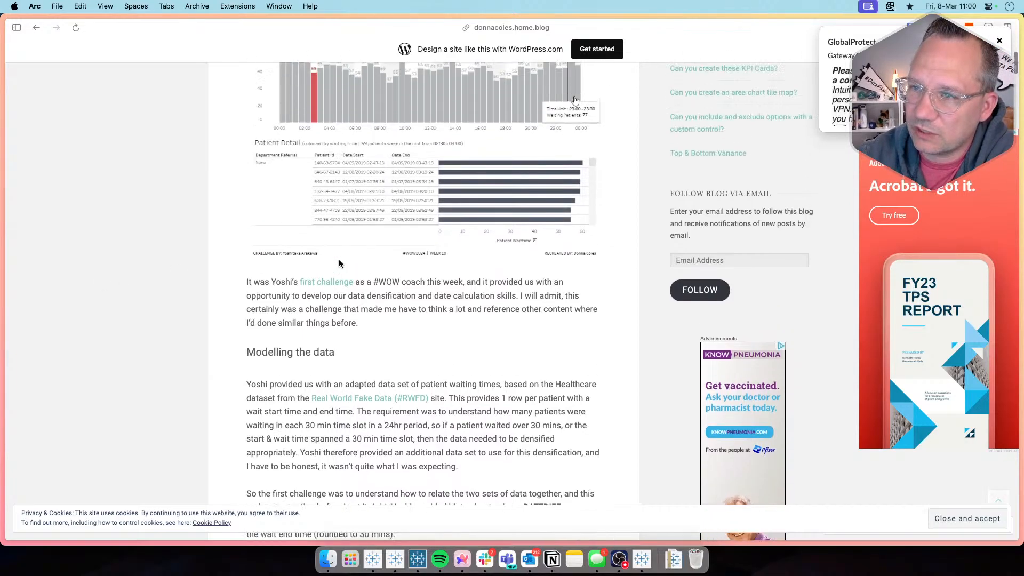
scroll(242, 308, "up", 3)
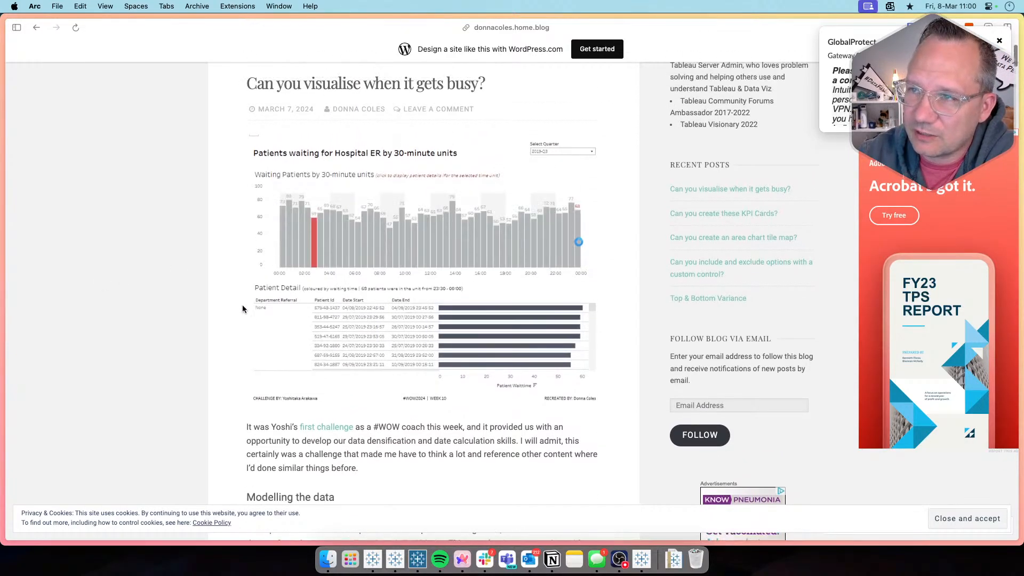
scroll(242, 309, "down", 14)
scroll(242, 309, "up", 7)
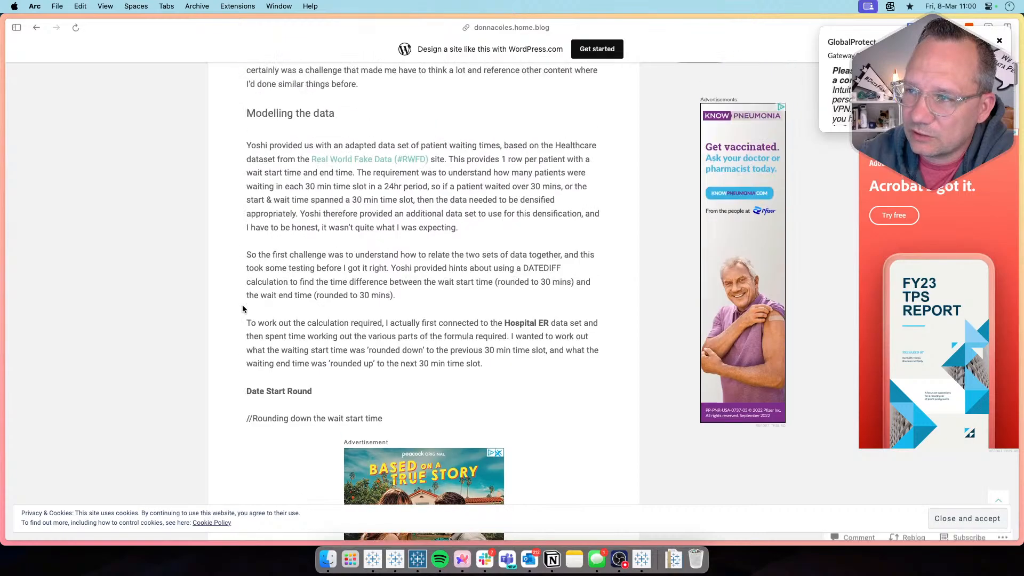
scroll(242, 309, "down", 3)
scroll(243, 309, "down", 4)
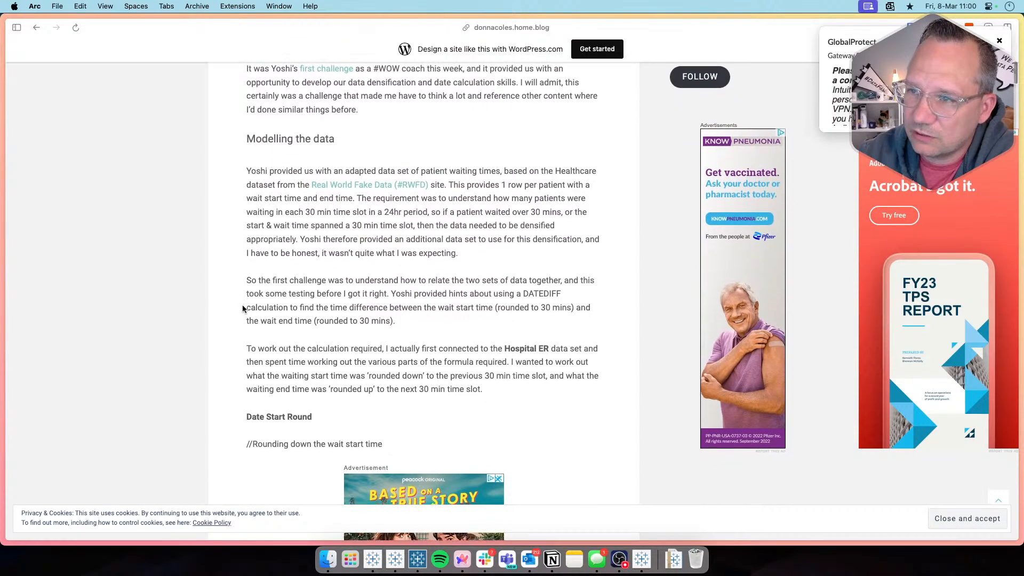
Examine the Date Start Round and Date End Round formulas and the DATEDIFF relationship calculation compared with Range End in the post
scroll(242, 309, "down", 6)
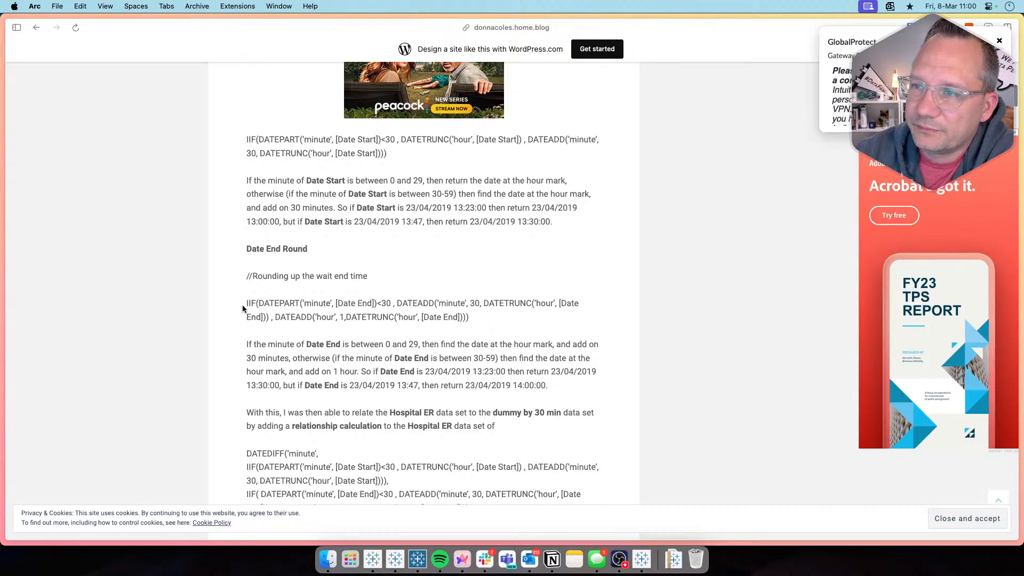
scroll(243, 309, "down", 1)
scroll(243, 309, "down", 1)
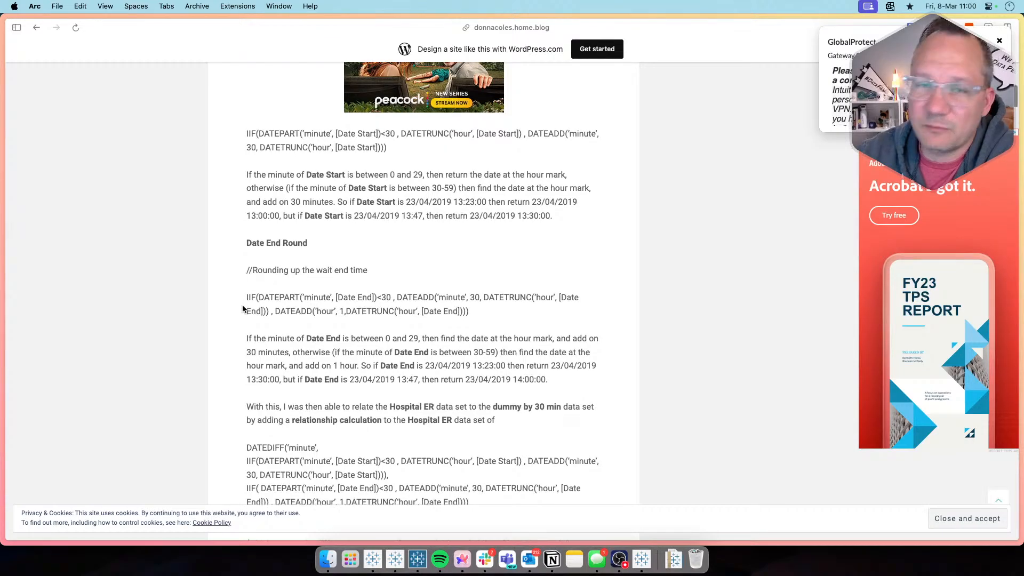
scroll(233, 354, "down", 3)
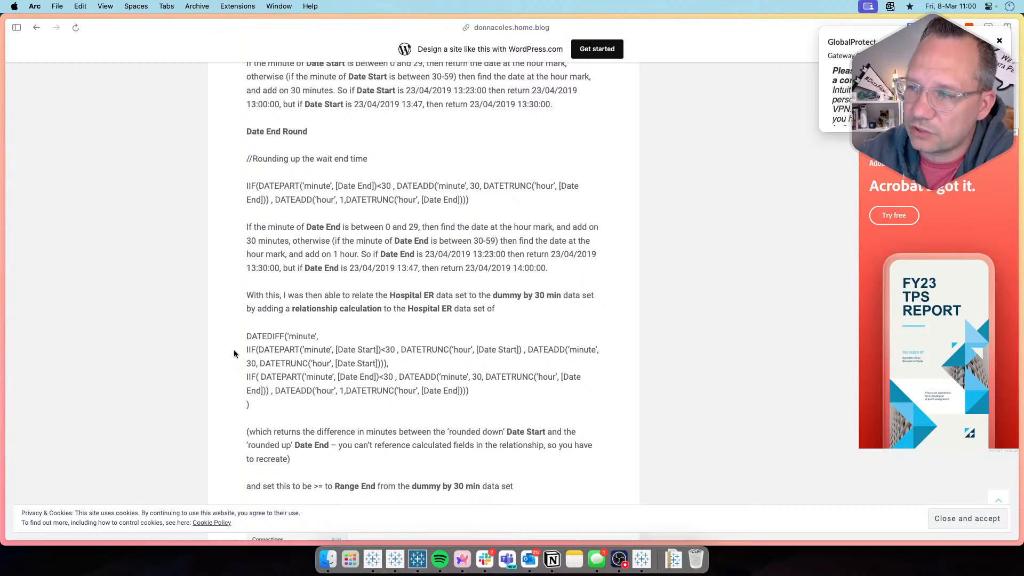
scroll(234, 354, "down", 4)
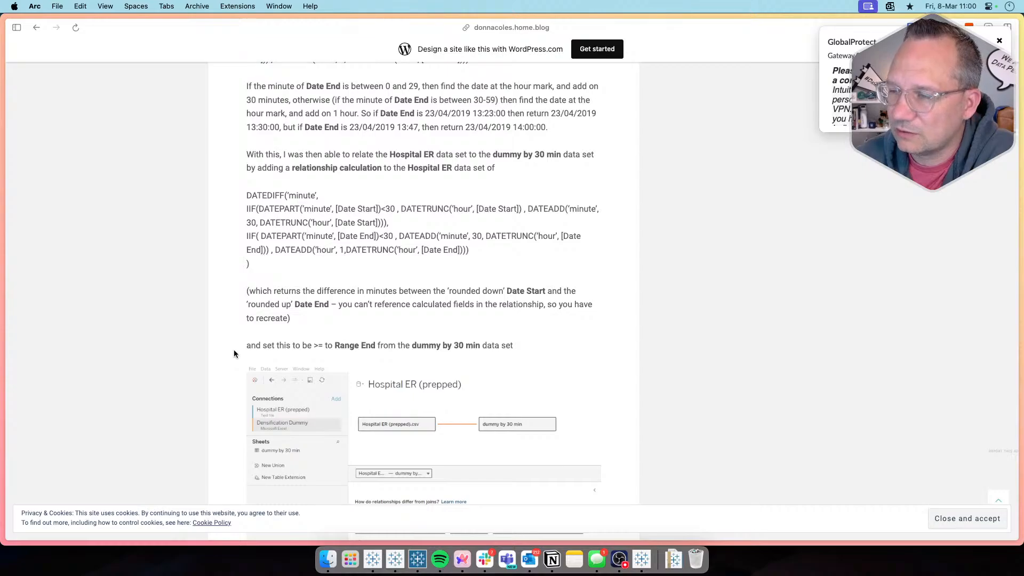
scroll(233, 350, "down", 5)
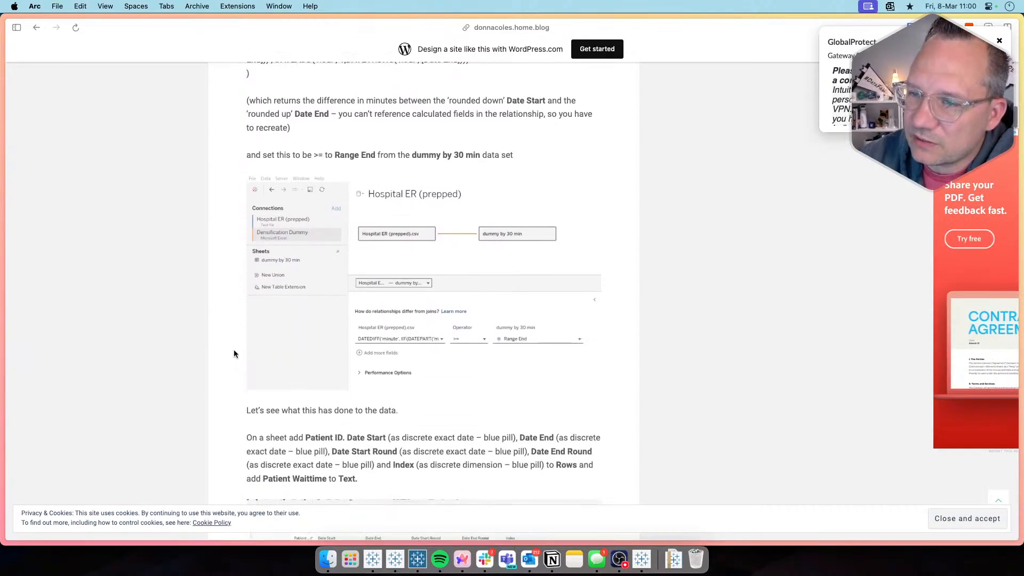
scroll(233, 350, "down", 8)
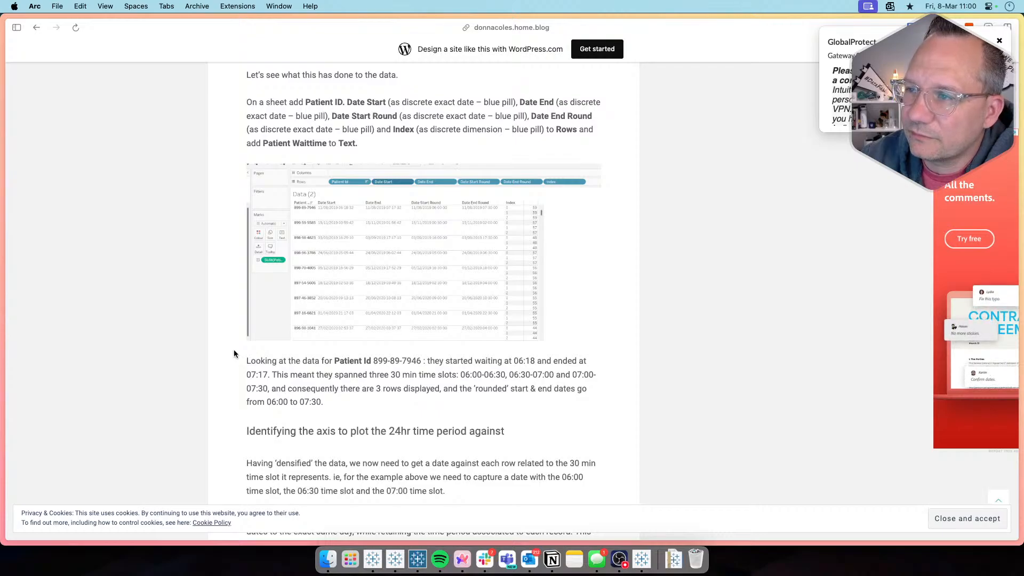
scroll(234, 350, "up", 20)
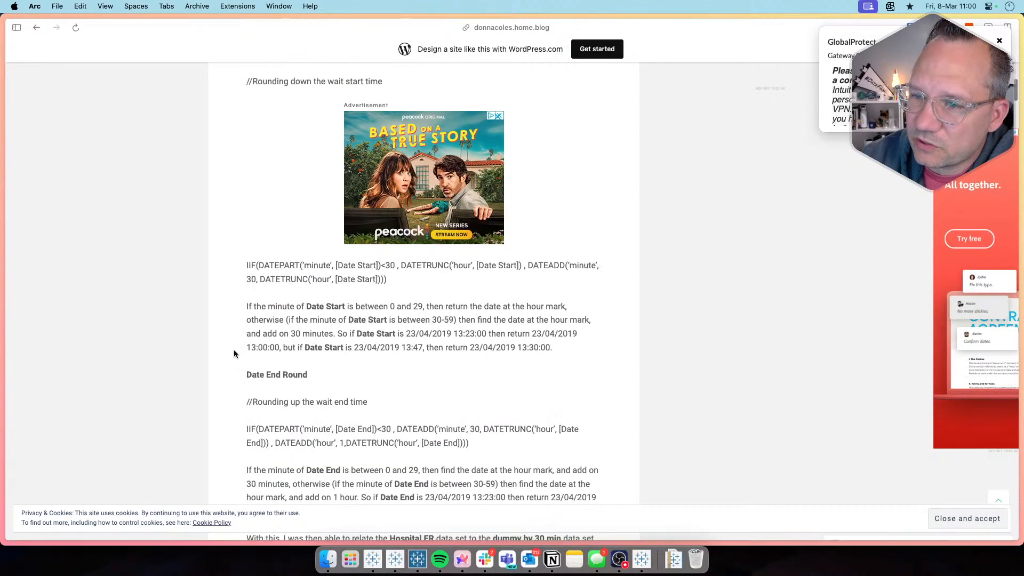